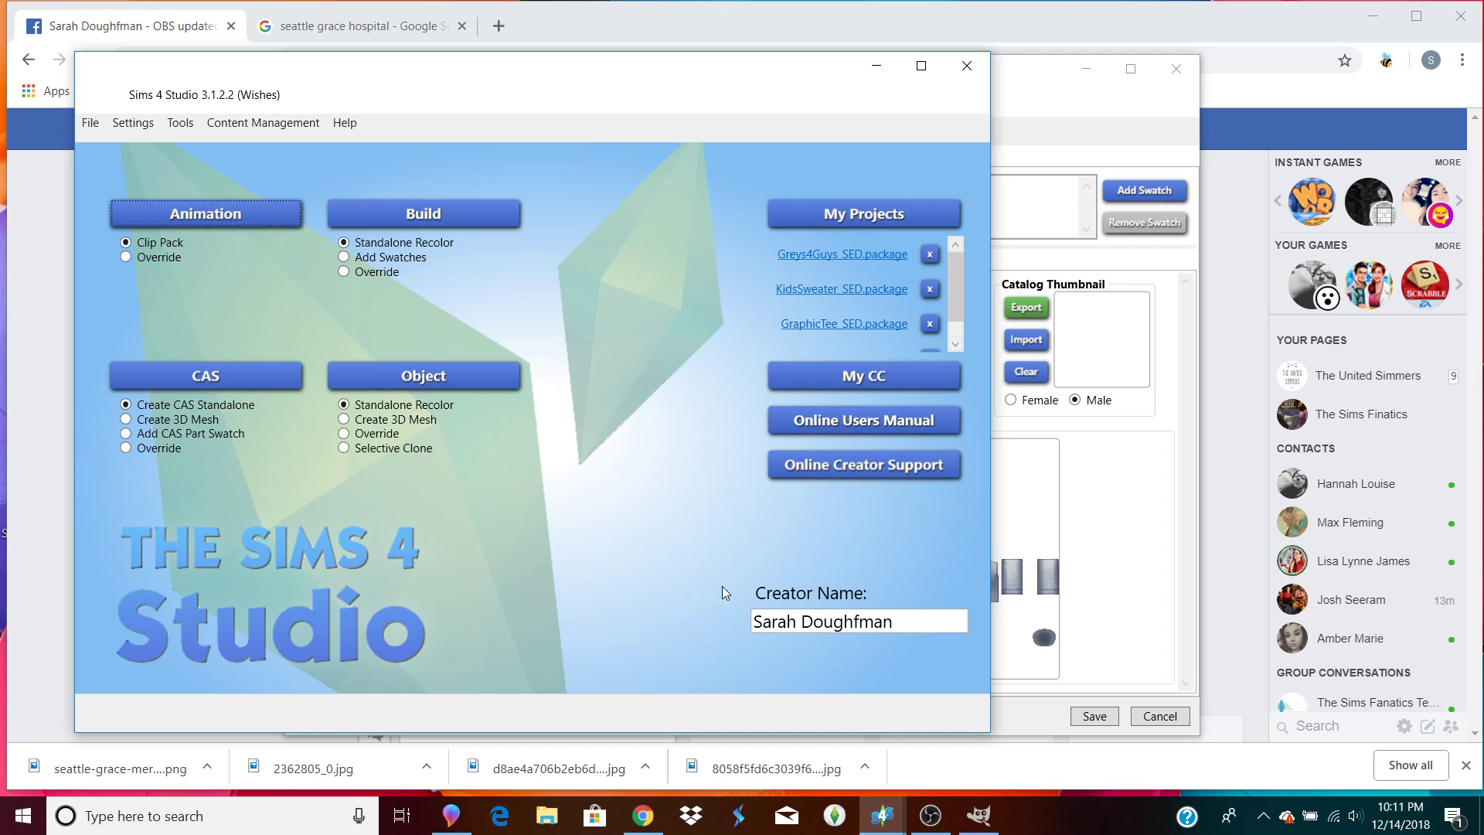
Switch to Paint 3D to view its blank canvas, and return to the Sims 4 Studio start window.
mouse_move(984, 827)
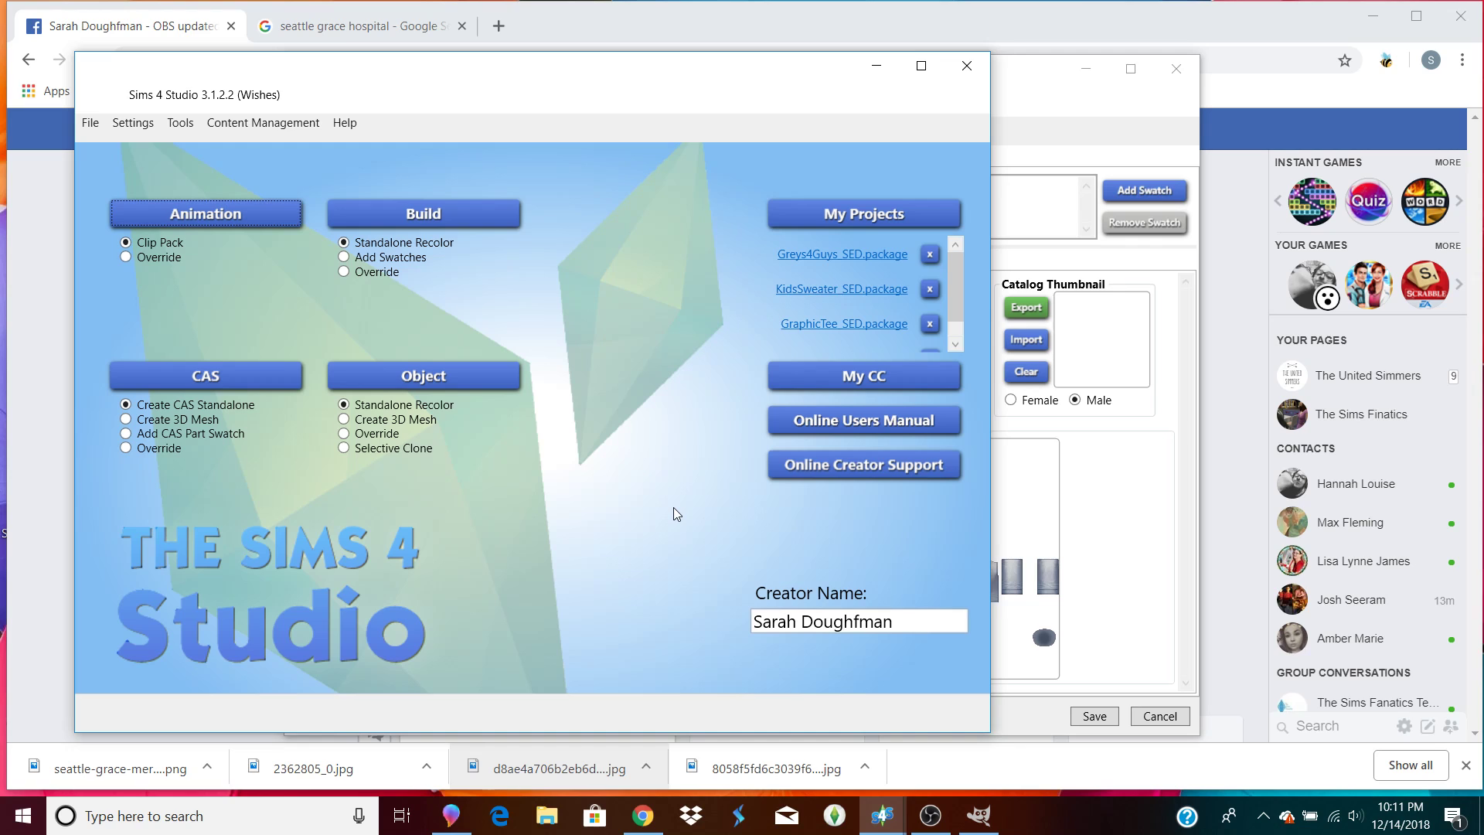
click(456, 827)
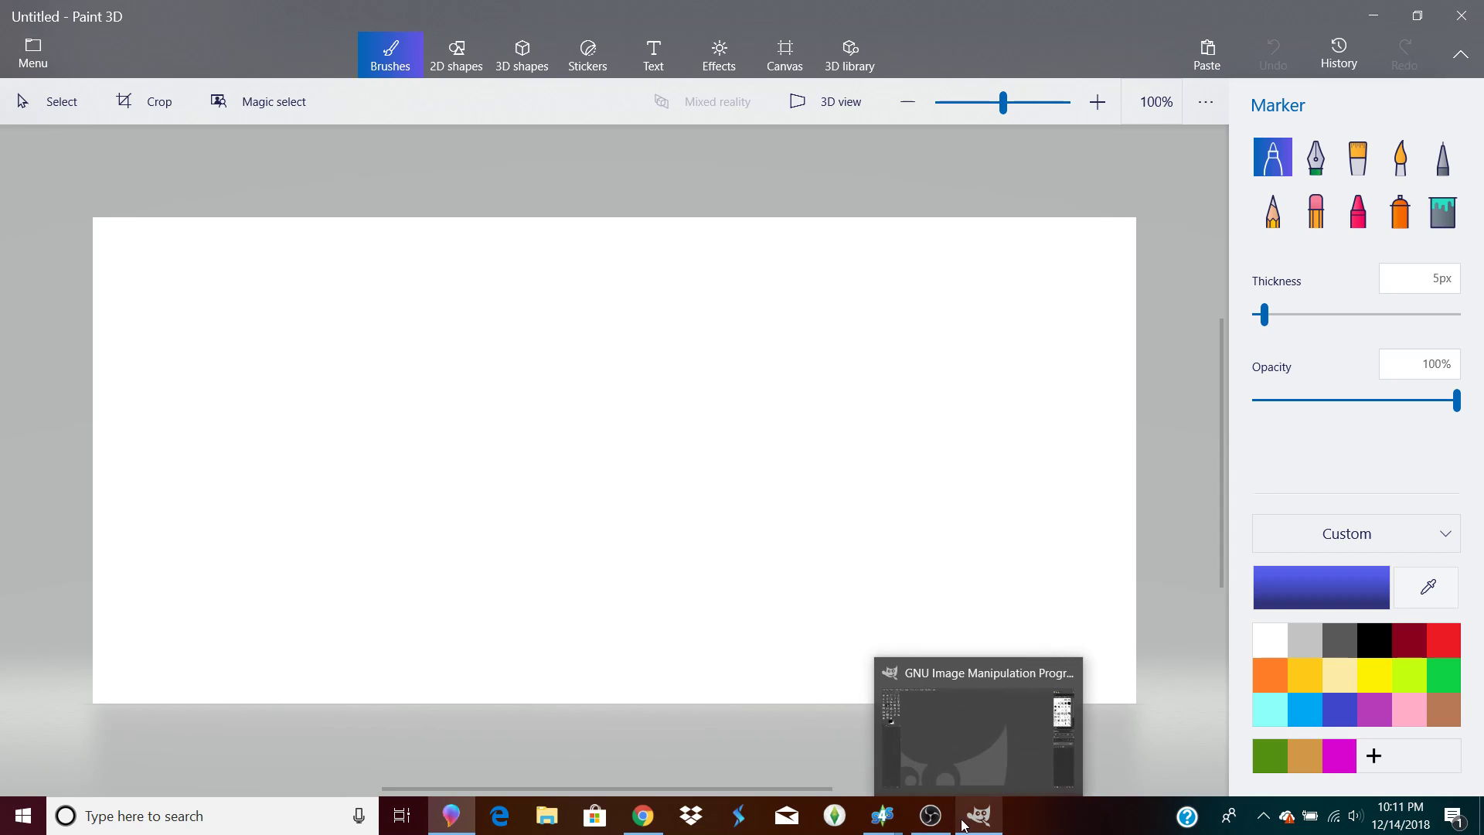
mouse_move(643, 828)
mouse_move(897, 817)
click(930, 773)
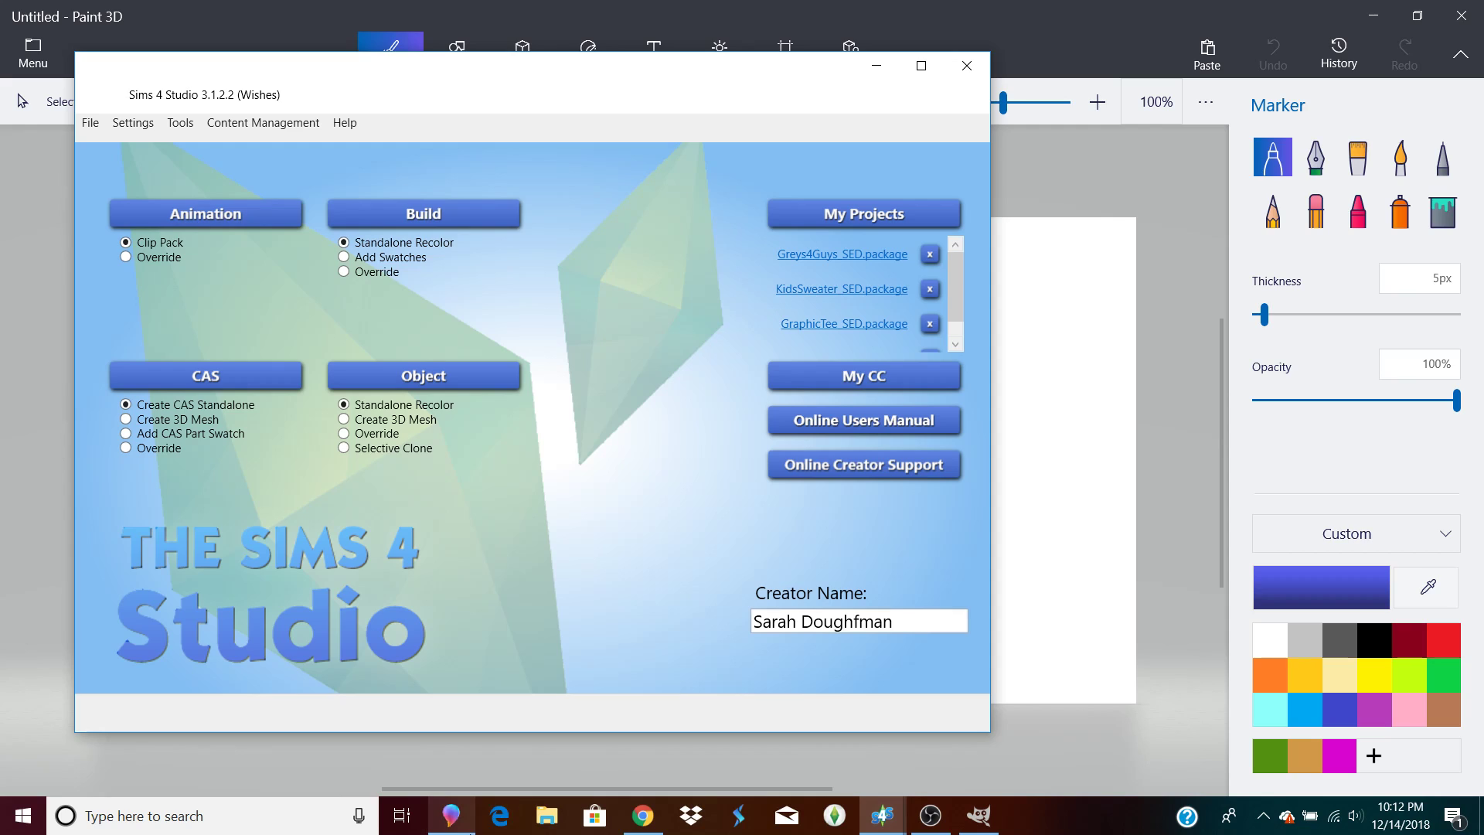
mouse_move(466, 831)
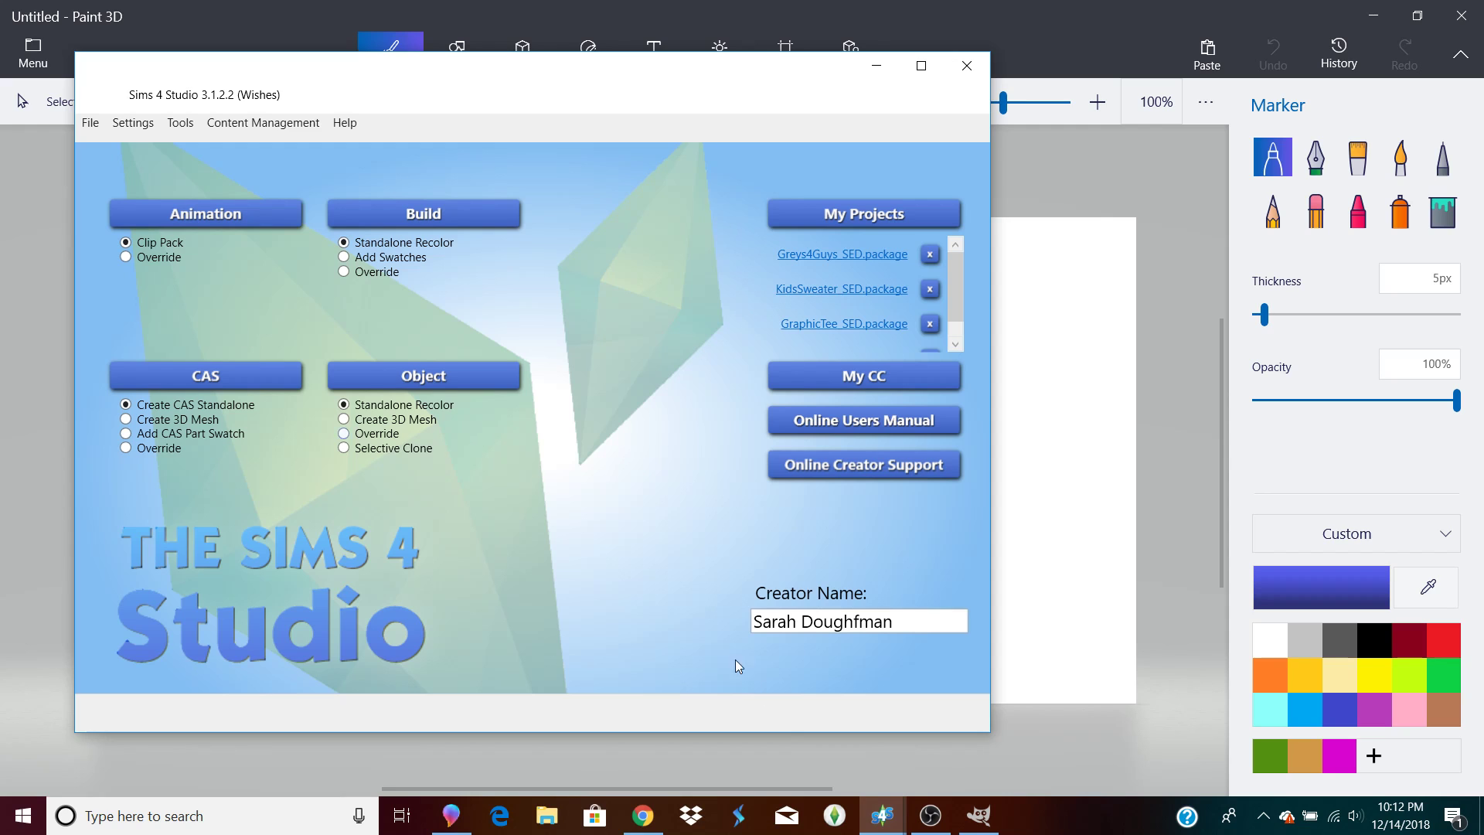
mouse_move(882, 813)
mouse_move(845, 778)
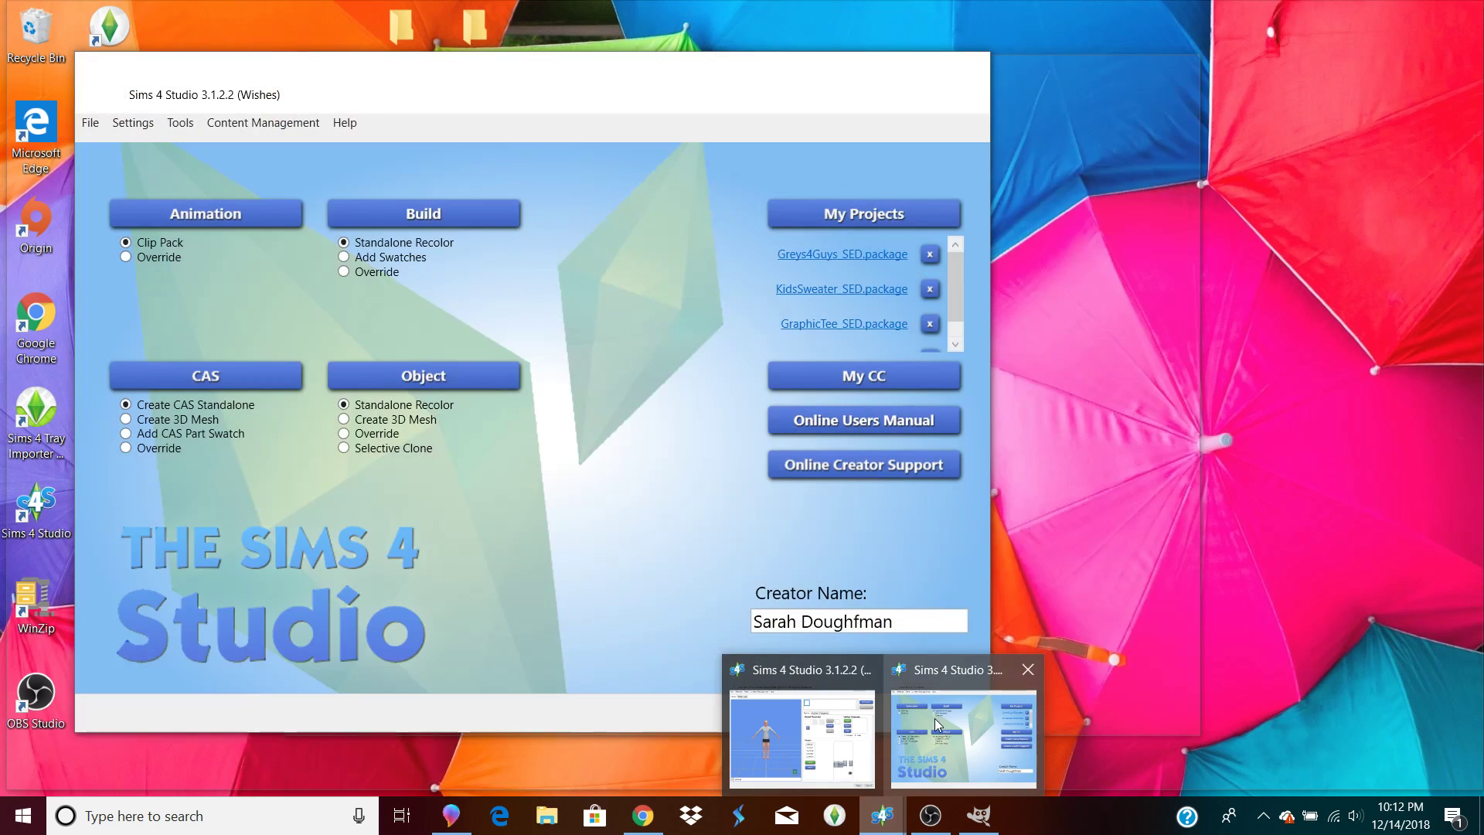
click(935, 720)
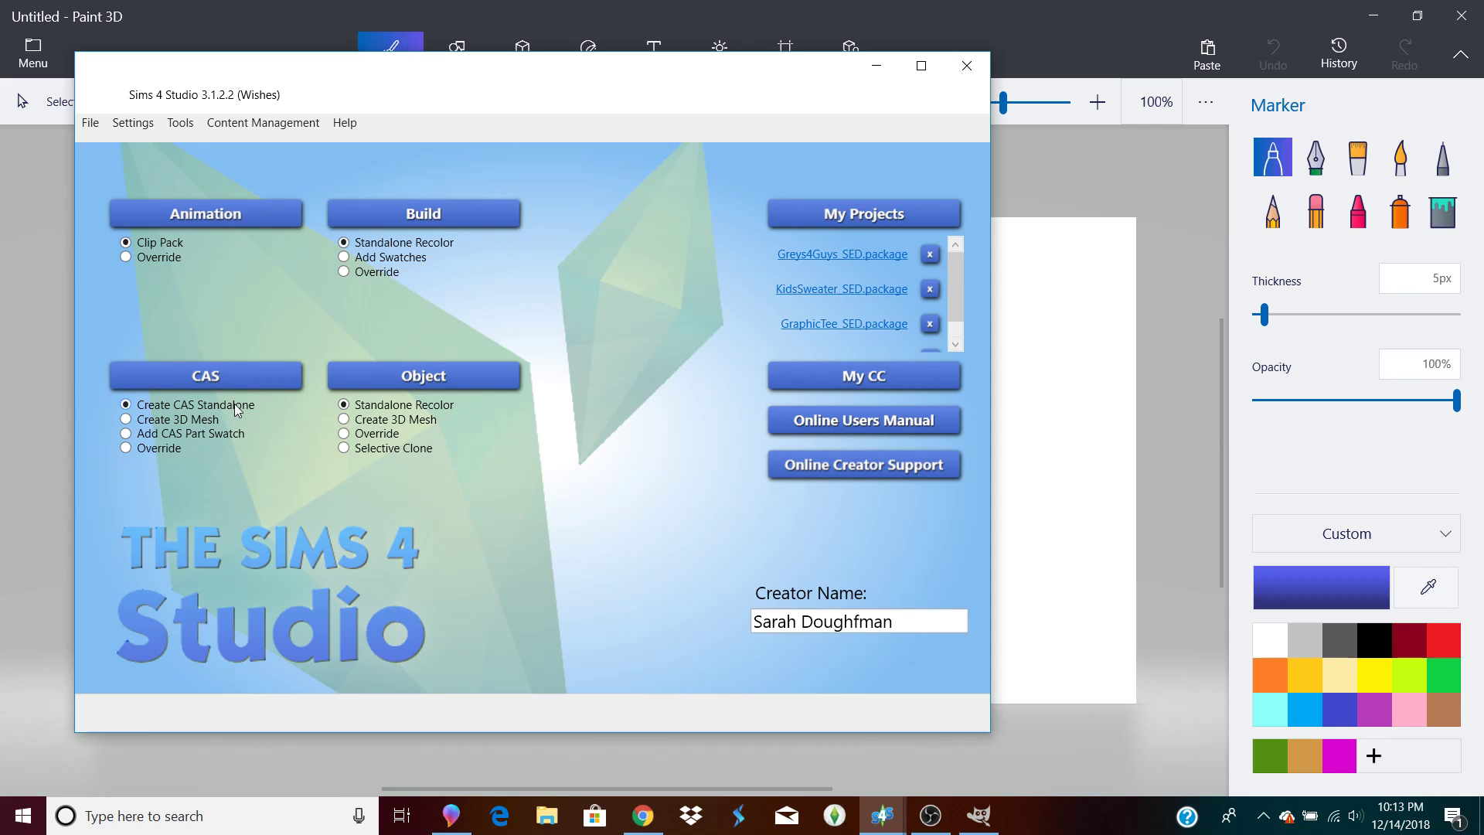
Open the Create CAS Standalone catalog and filter it to Male, Clothing Top, Base Game and Custom content.
click(230, 379)
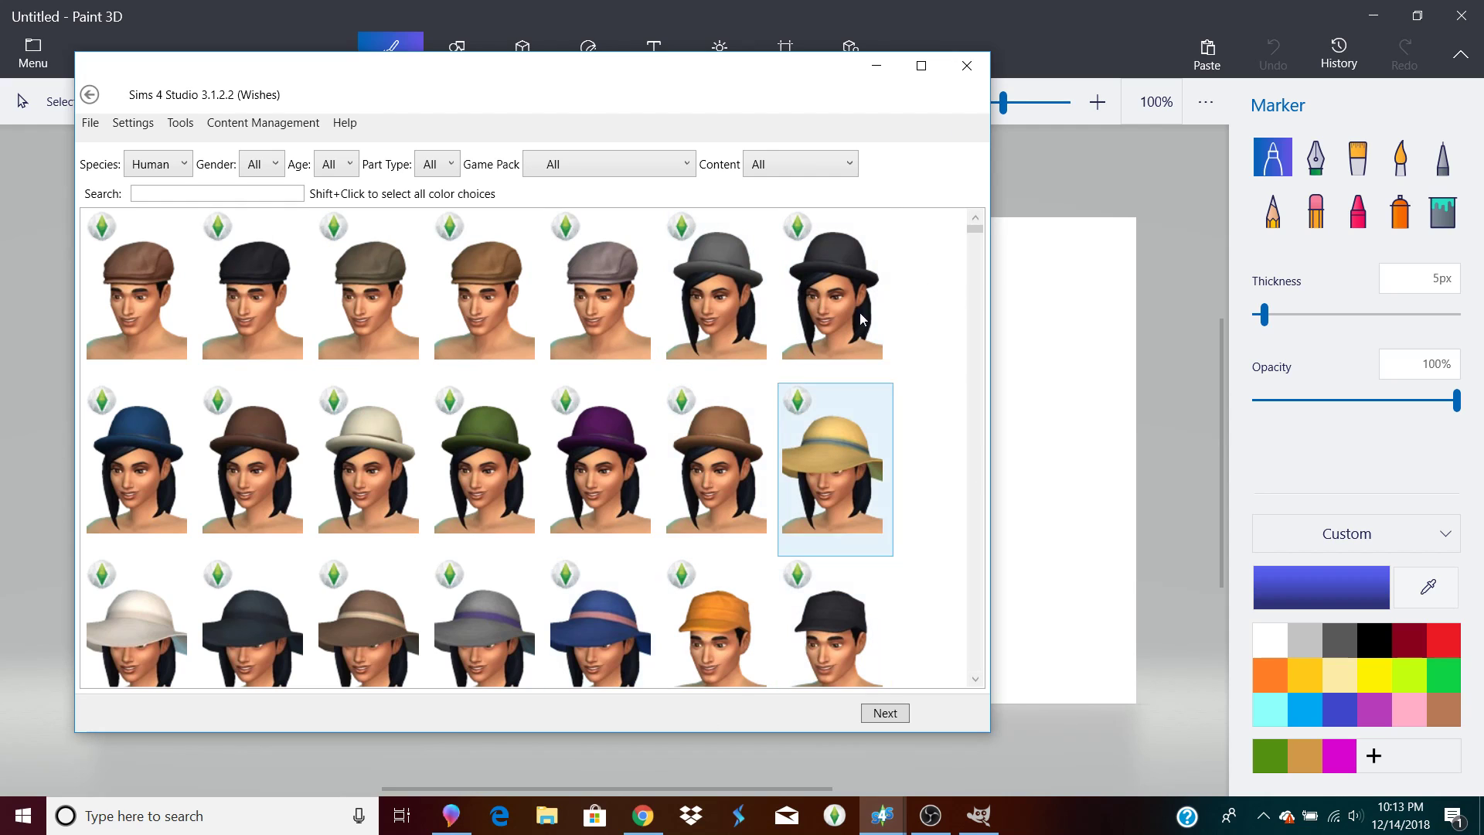
mouse_move(976, 223)
mouse_down()
mouse_move(975, 274)
mouse_move(943, 242)
mouse_move(958, 240)
mouse_up()
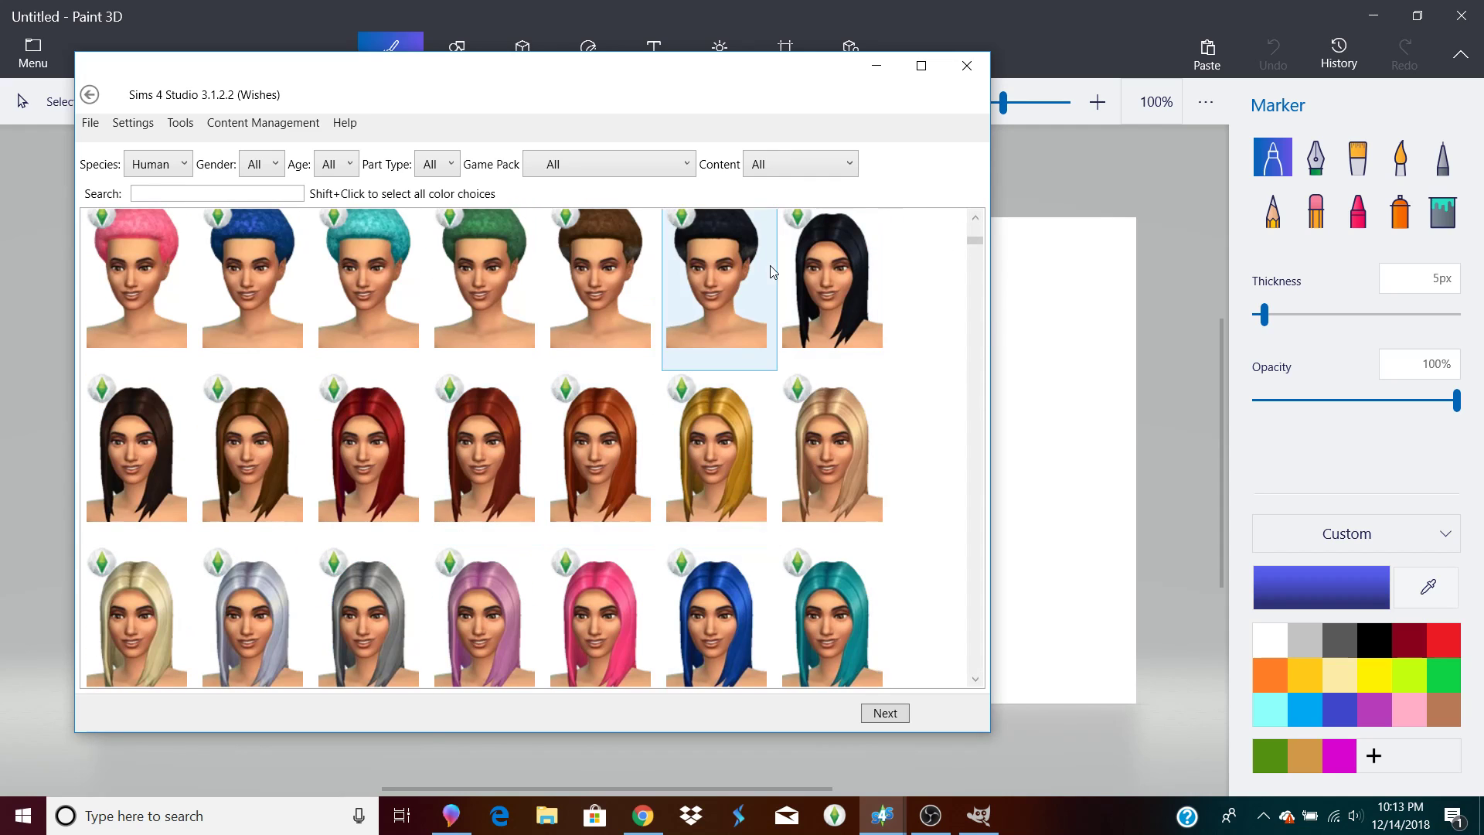
click(528, 166)
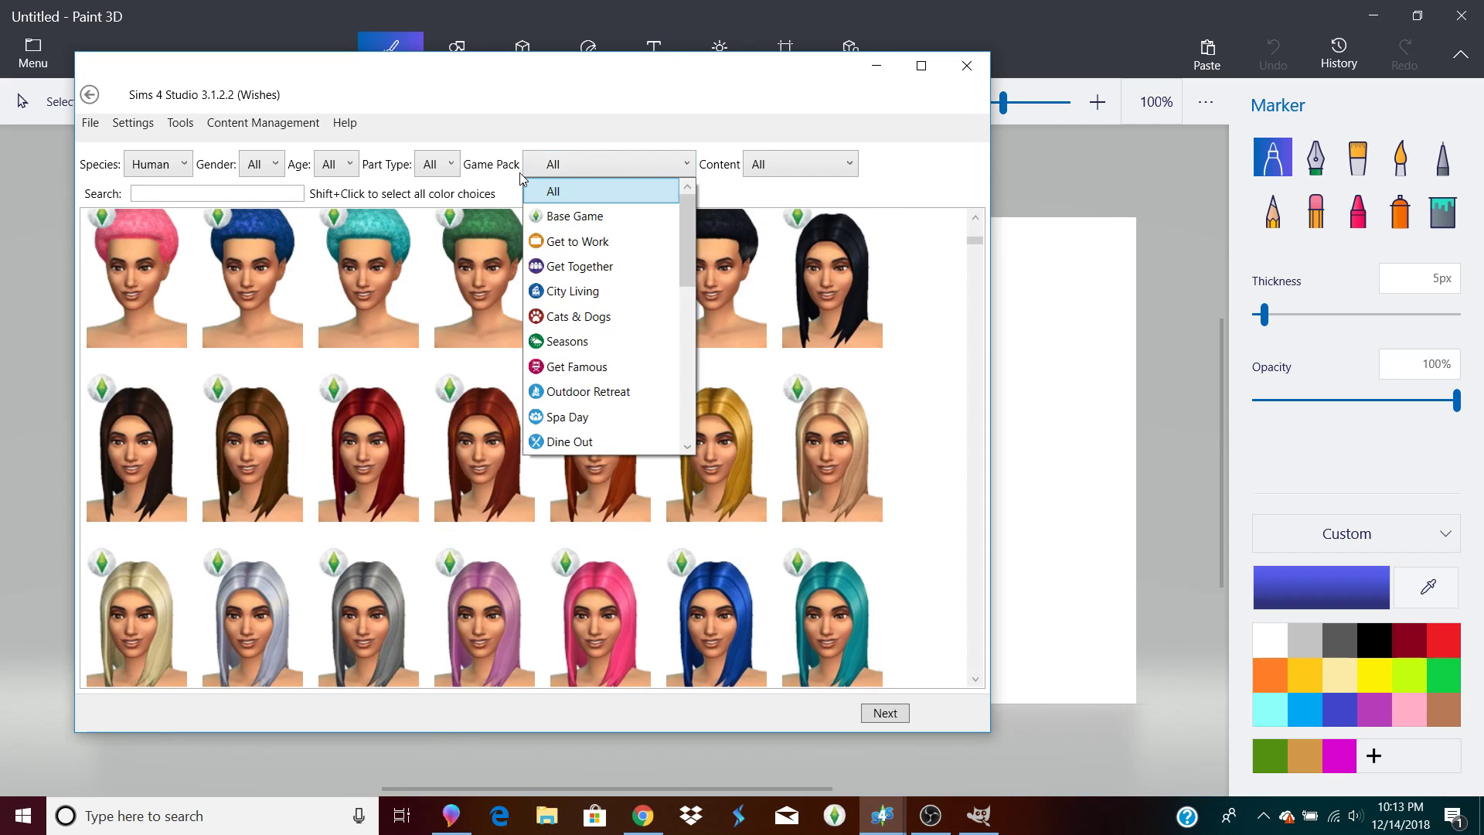
click(612, 228)
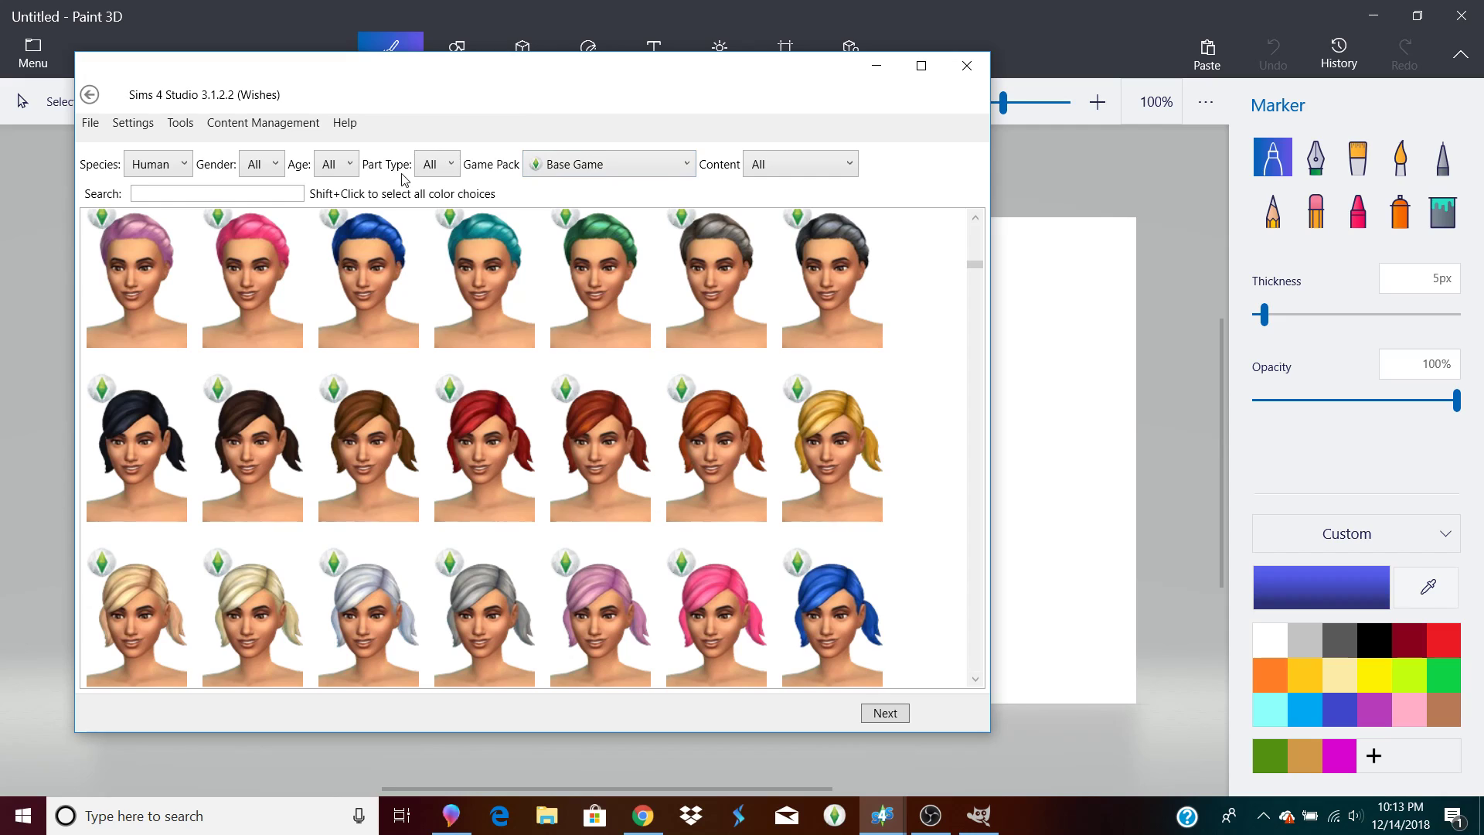
click(443, 164)
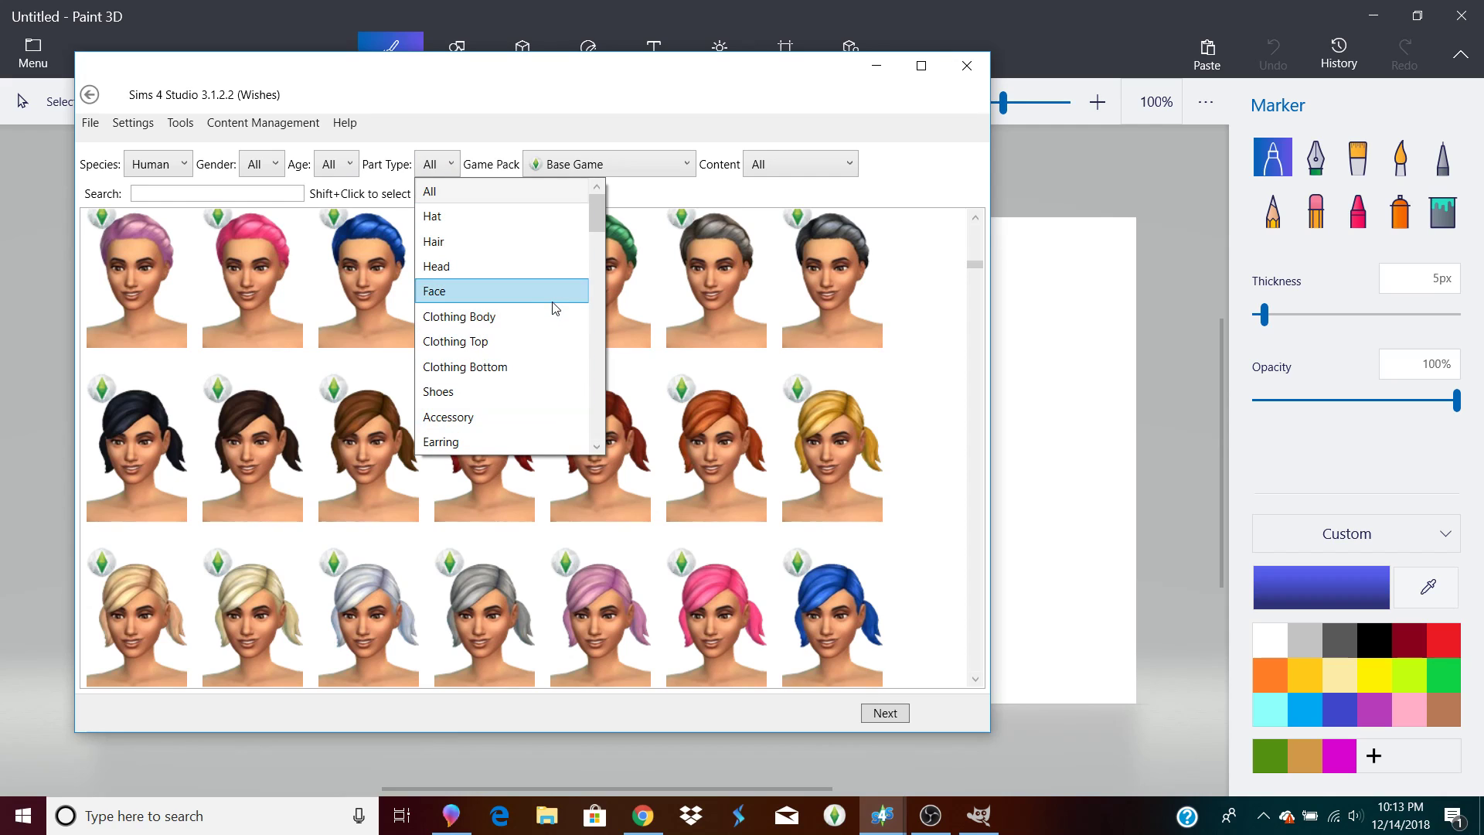
click(535, 339)
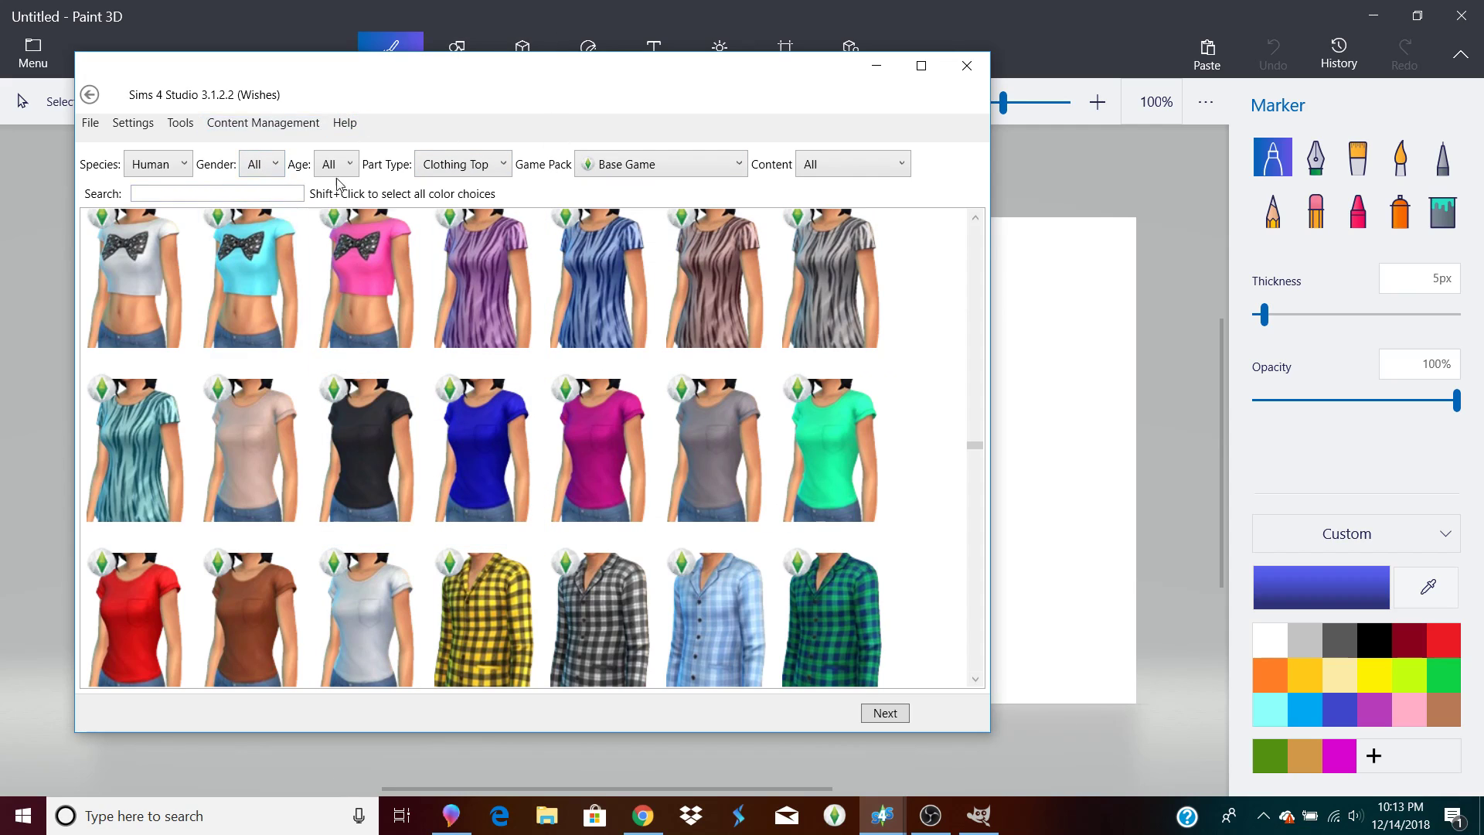
click(276, 163)
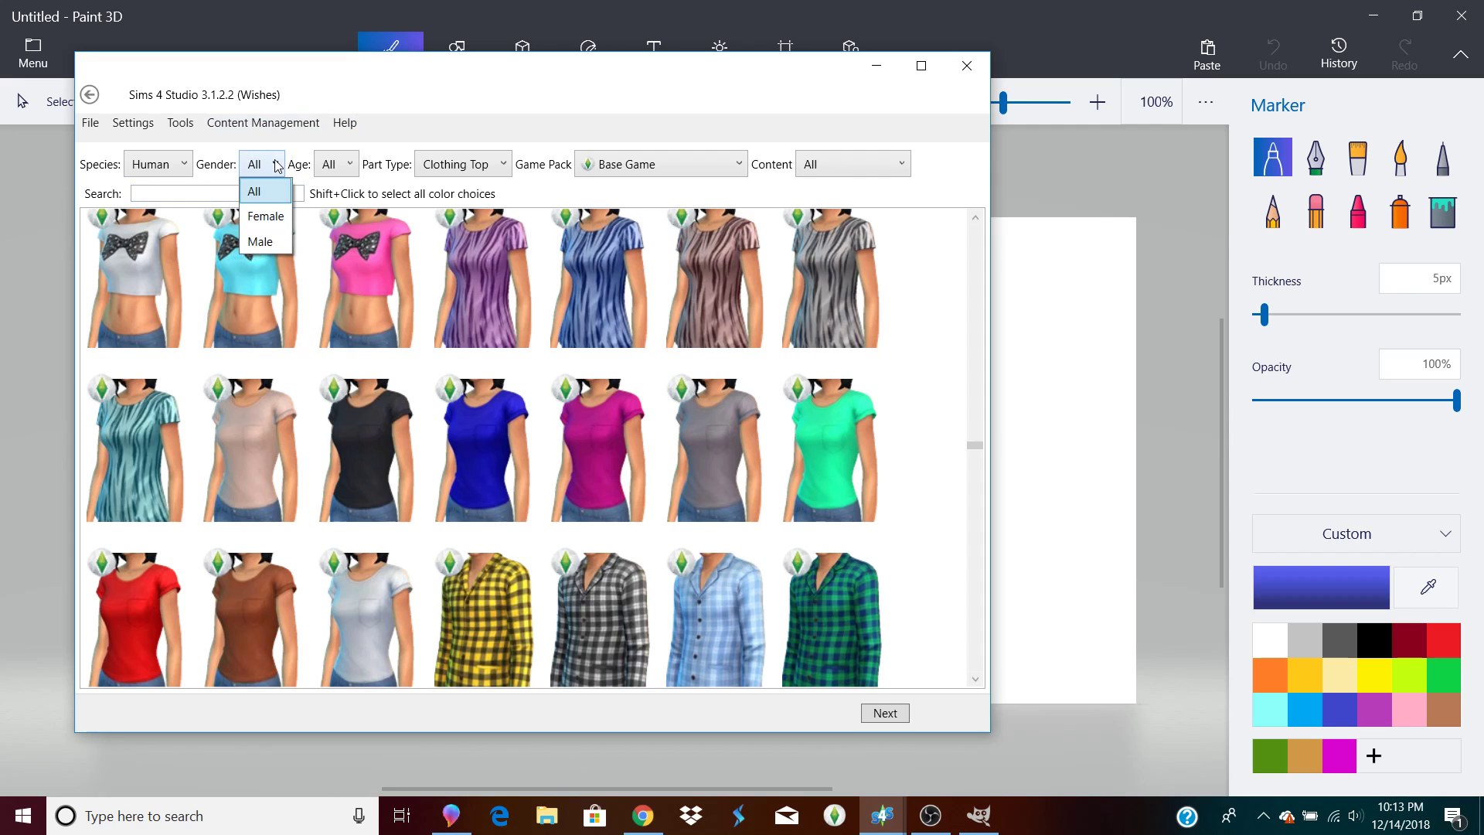
click(261, 241)
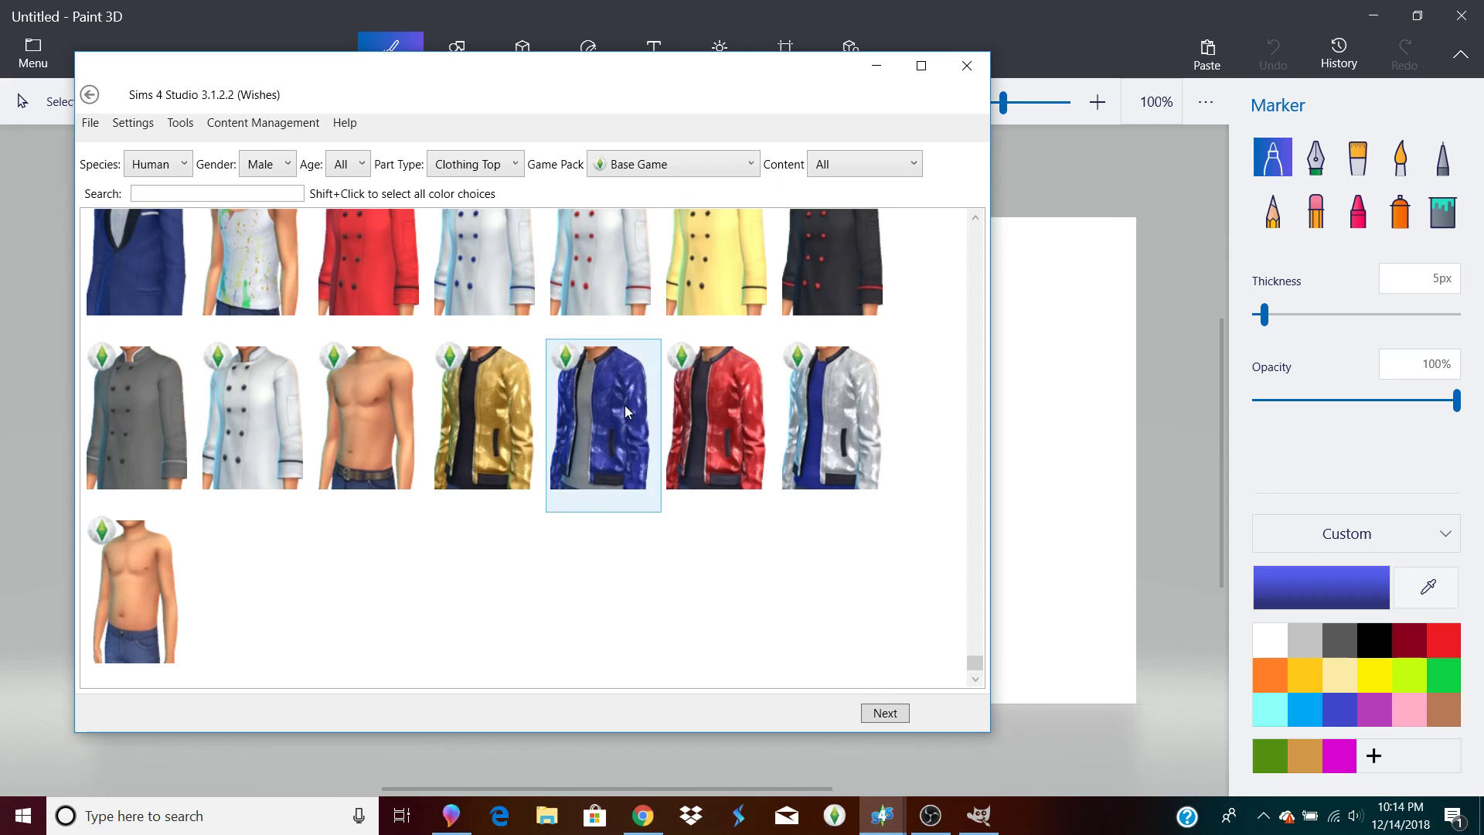
click(831, 160)
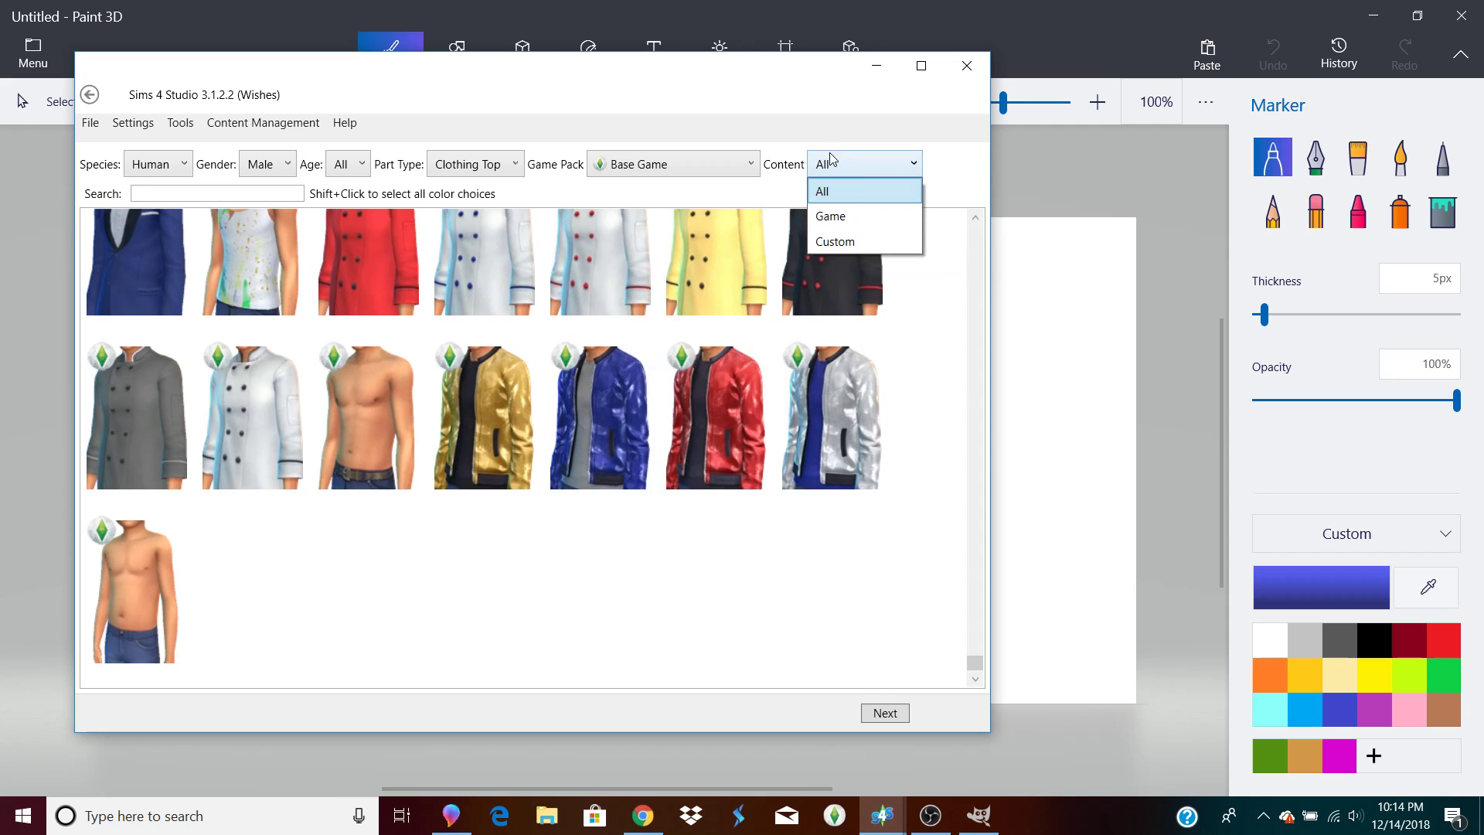
click(862, 240)
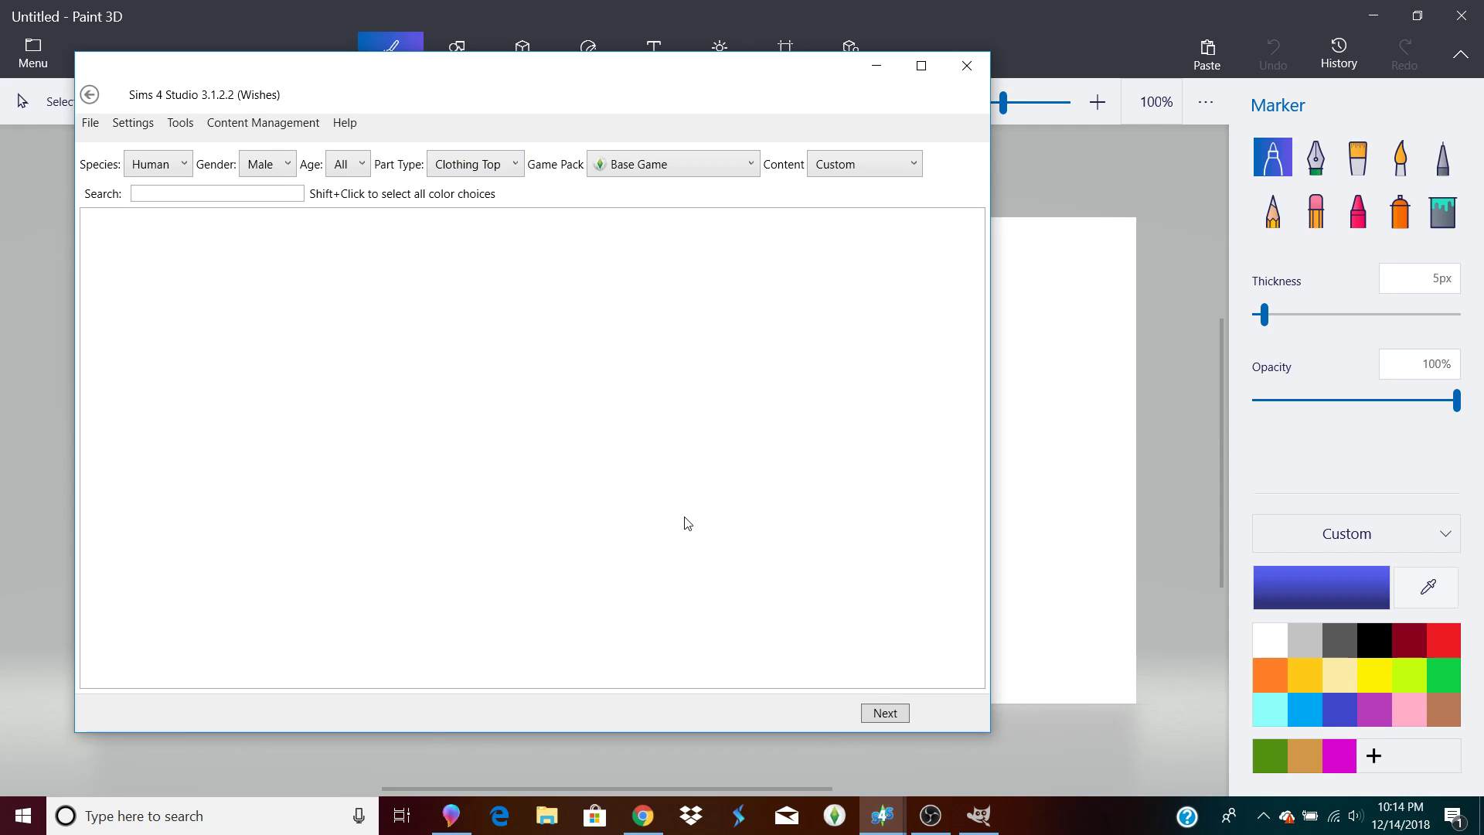
Switch to File Explorer and open the Mods folder inside Documents\Sims 4 Studio to examine its package files.
click(556, 820)
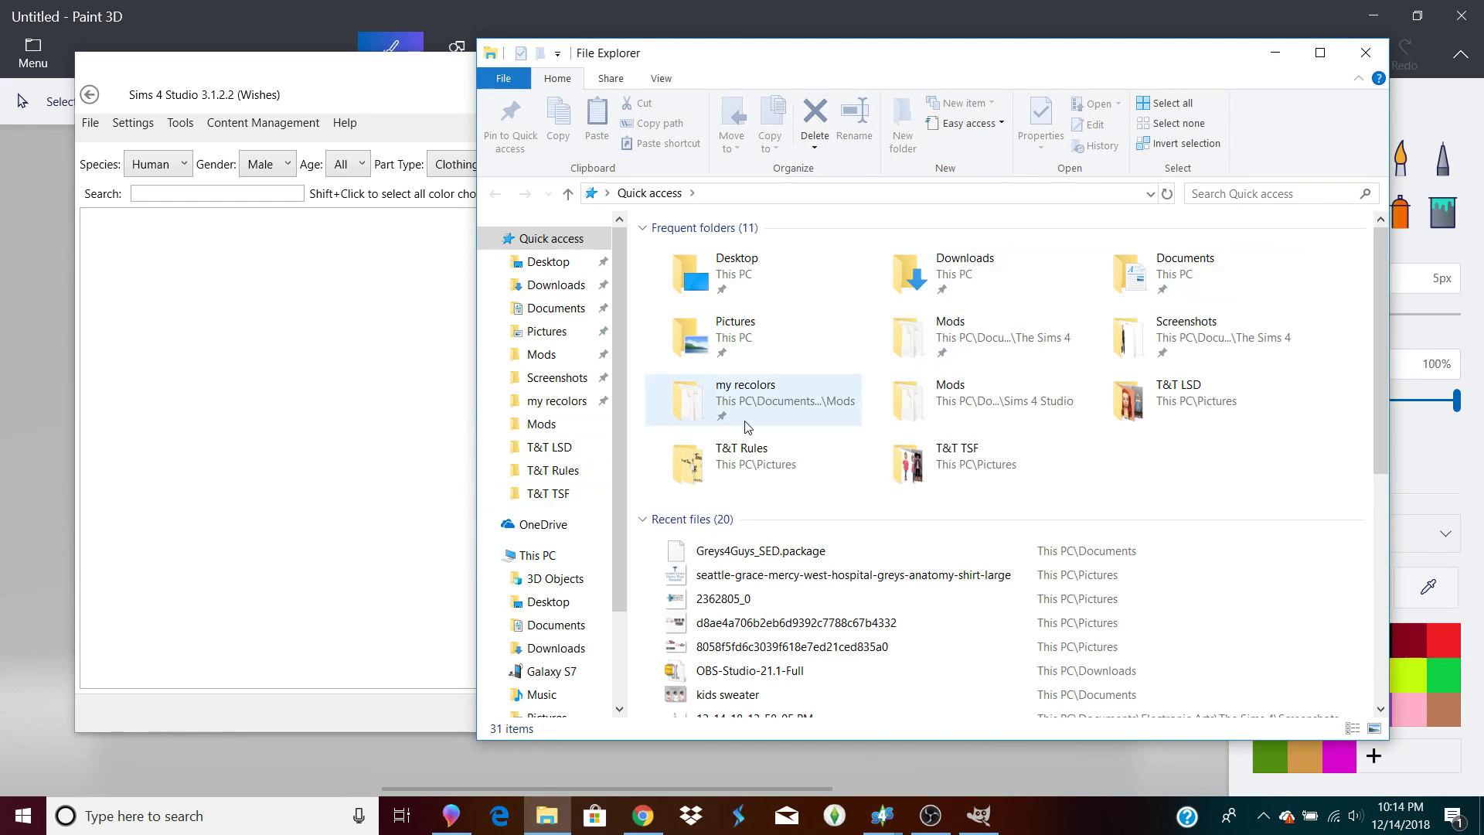
double_click(1216, 283)
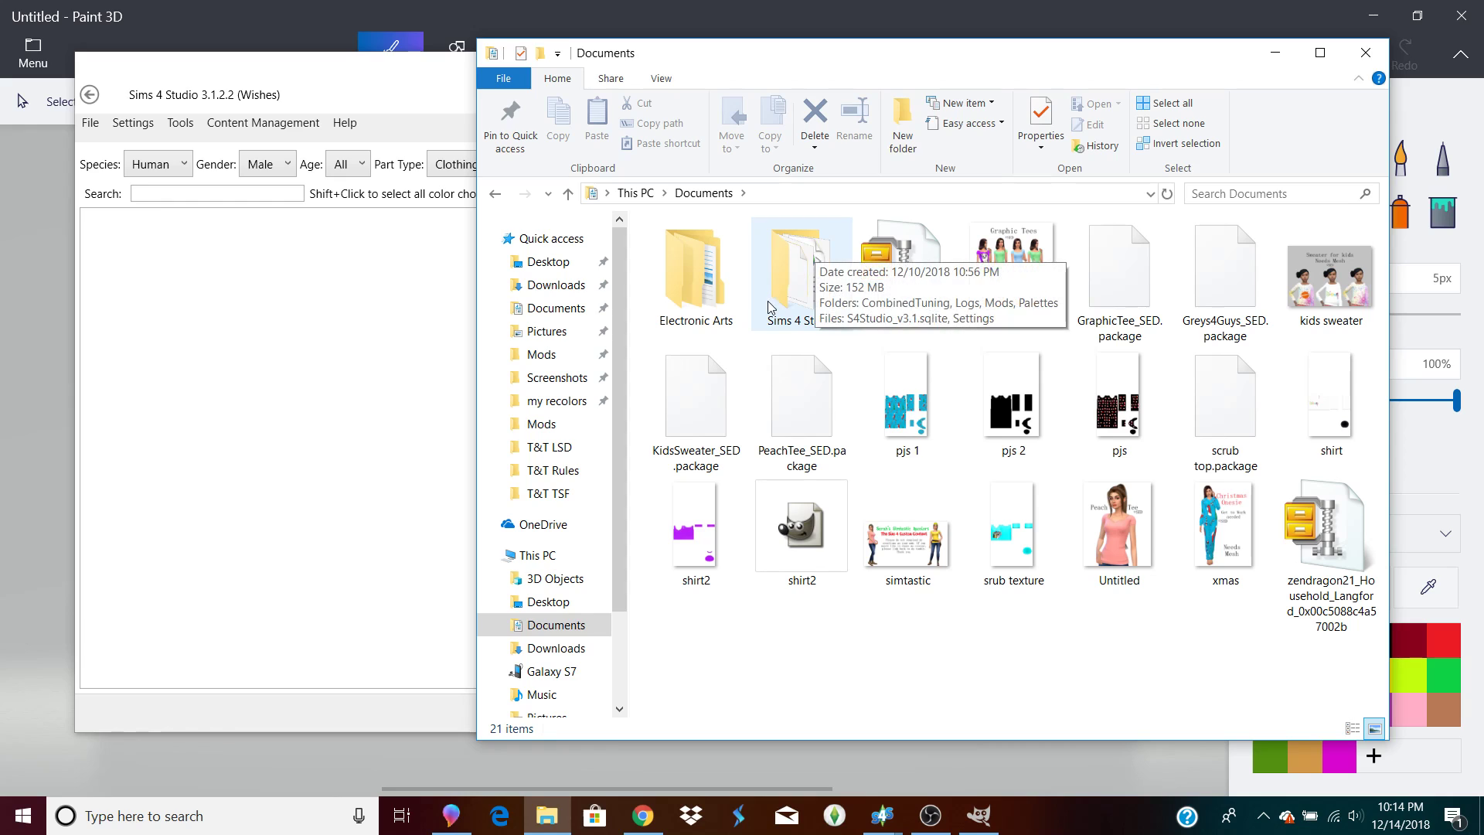
double_click(806, 273)
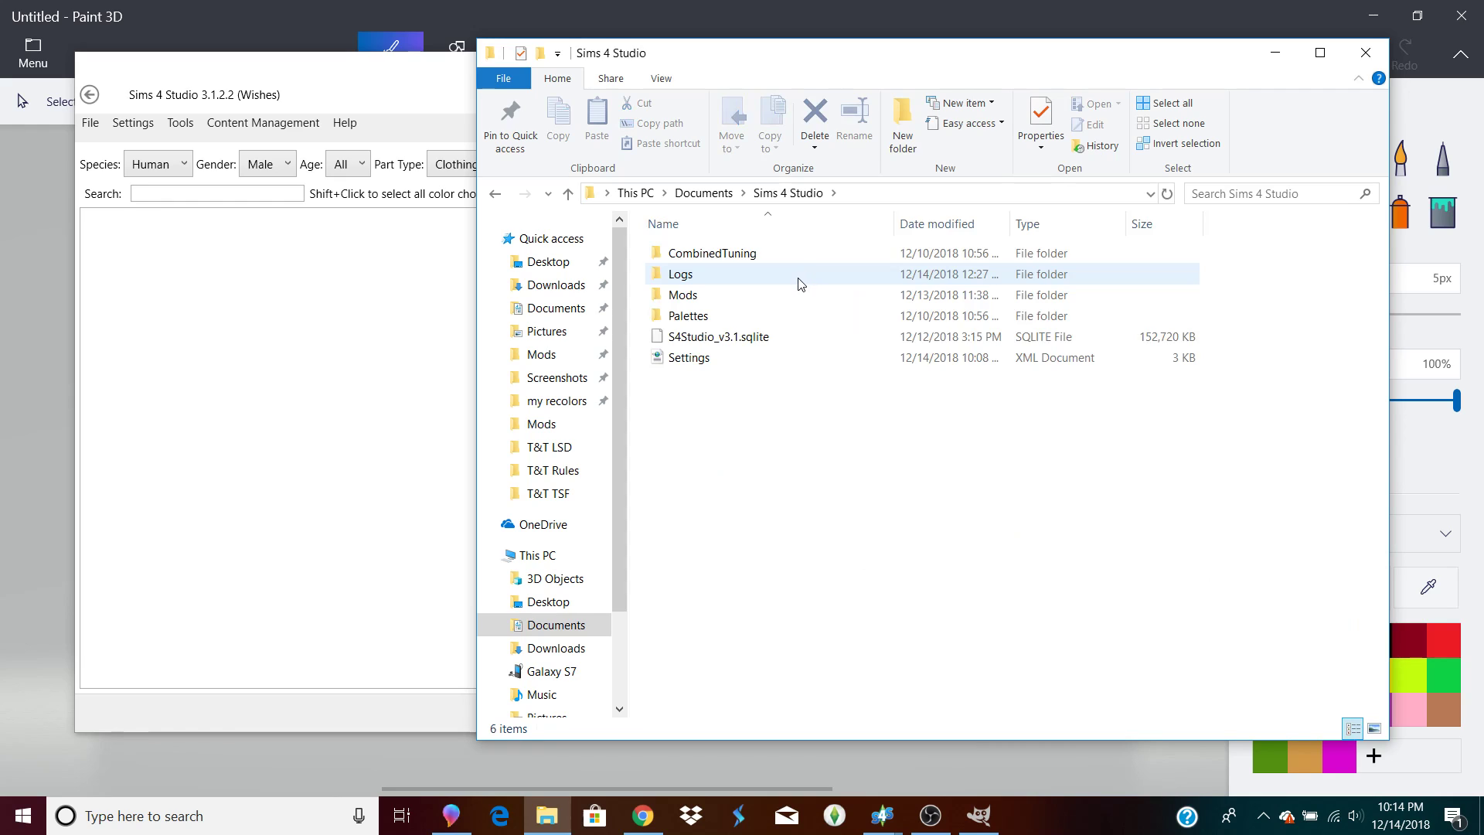
double_click(791, 290)
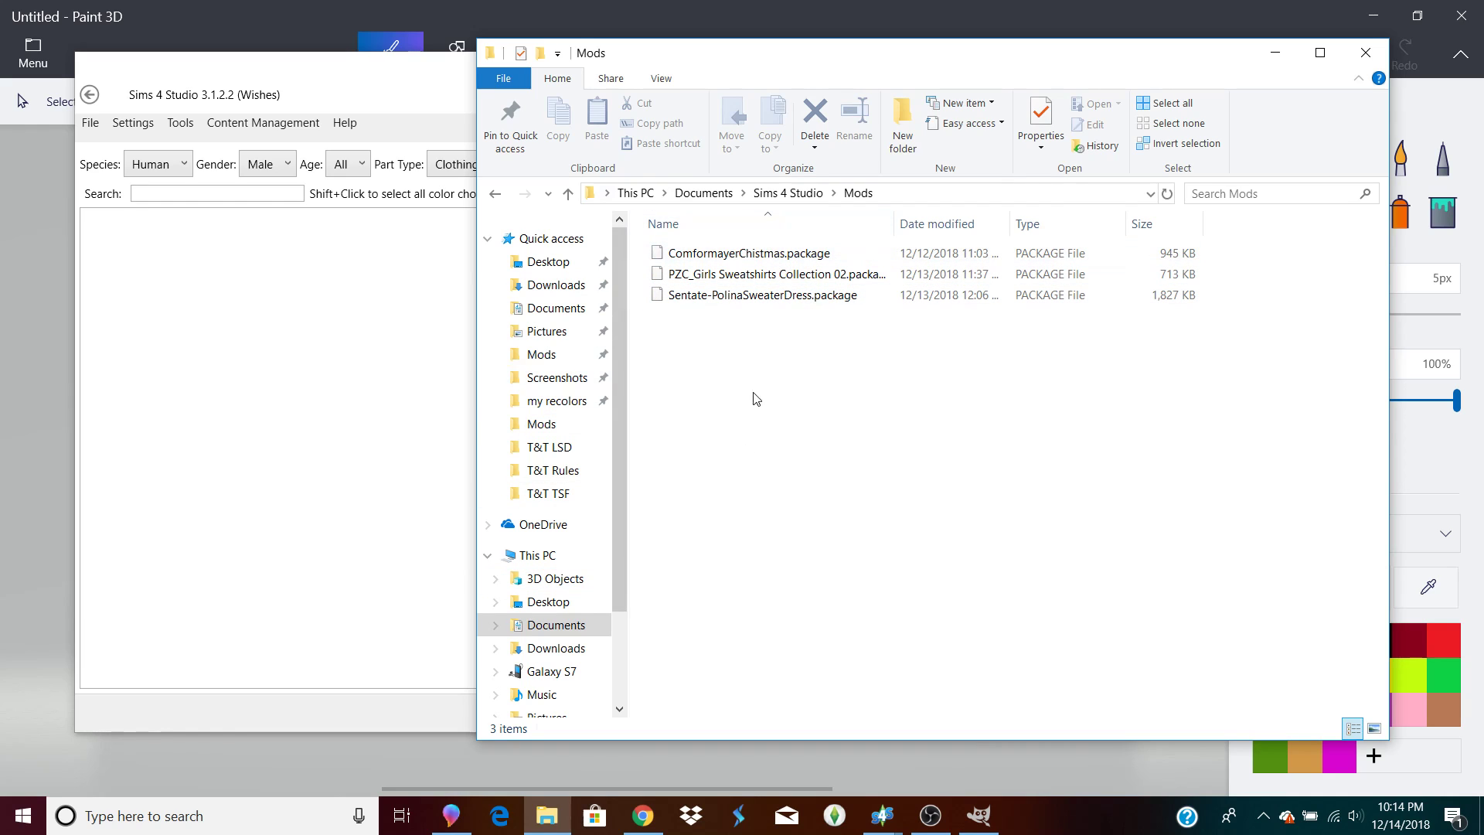
Filter the Sims 4 Studio catalog to Game content and select the white striped long-sleeved shirt, closing that window without continuing.
click(290, 324)
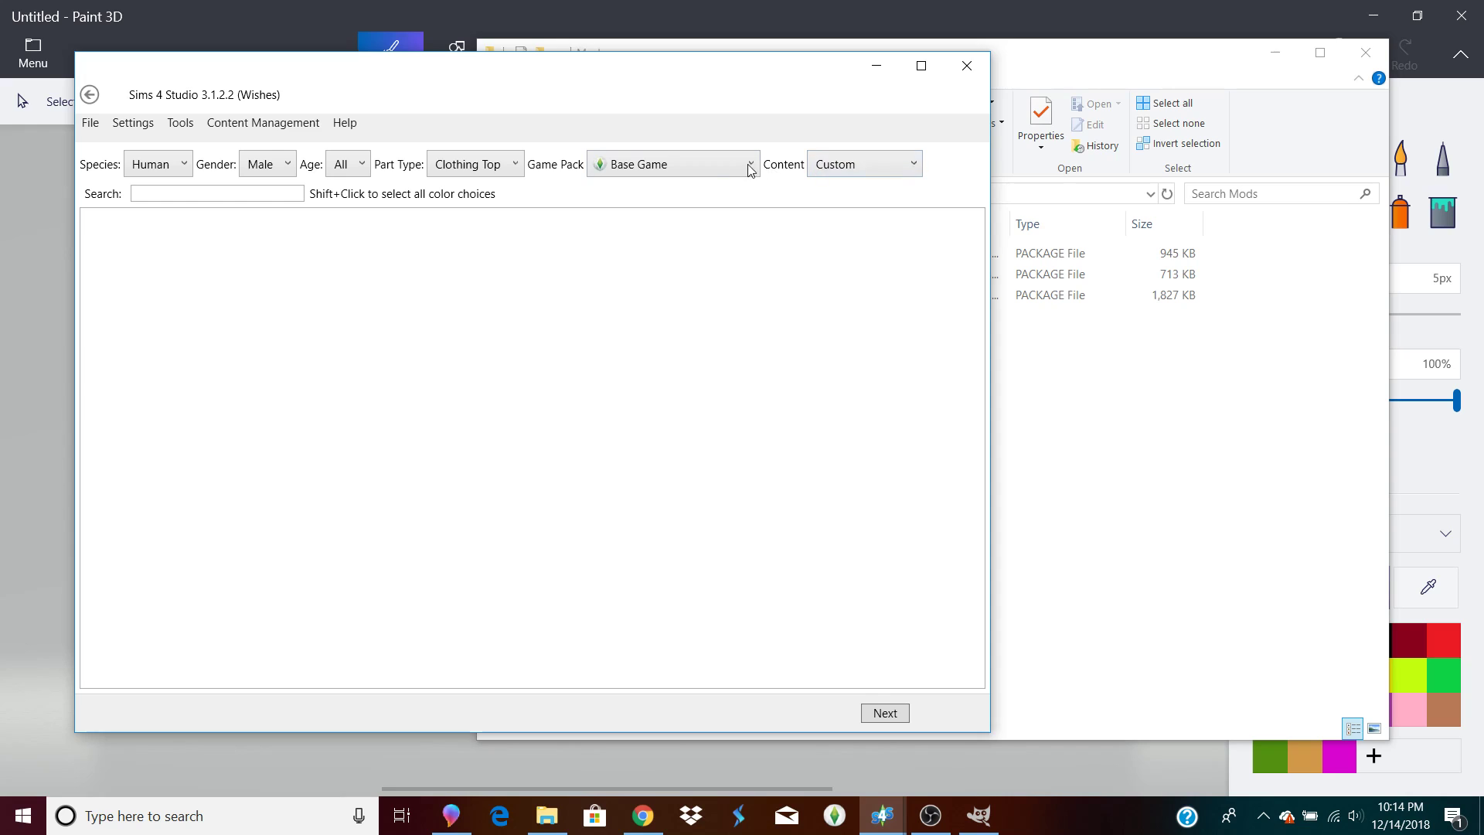
click(850, 164)
click(850, 205)
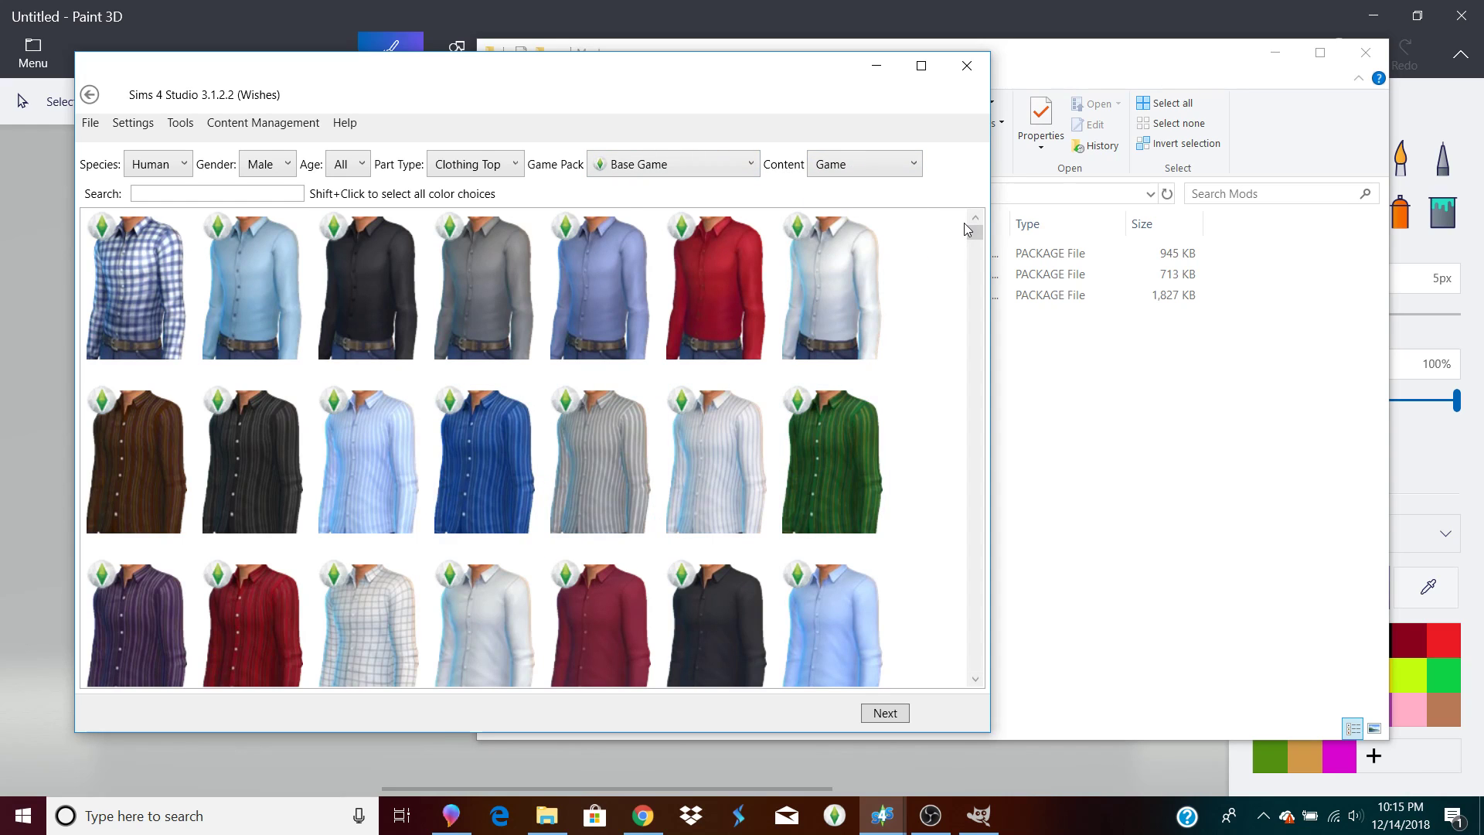
click(697, 479)
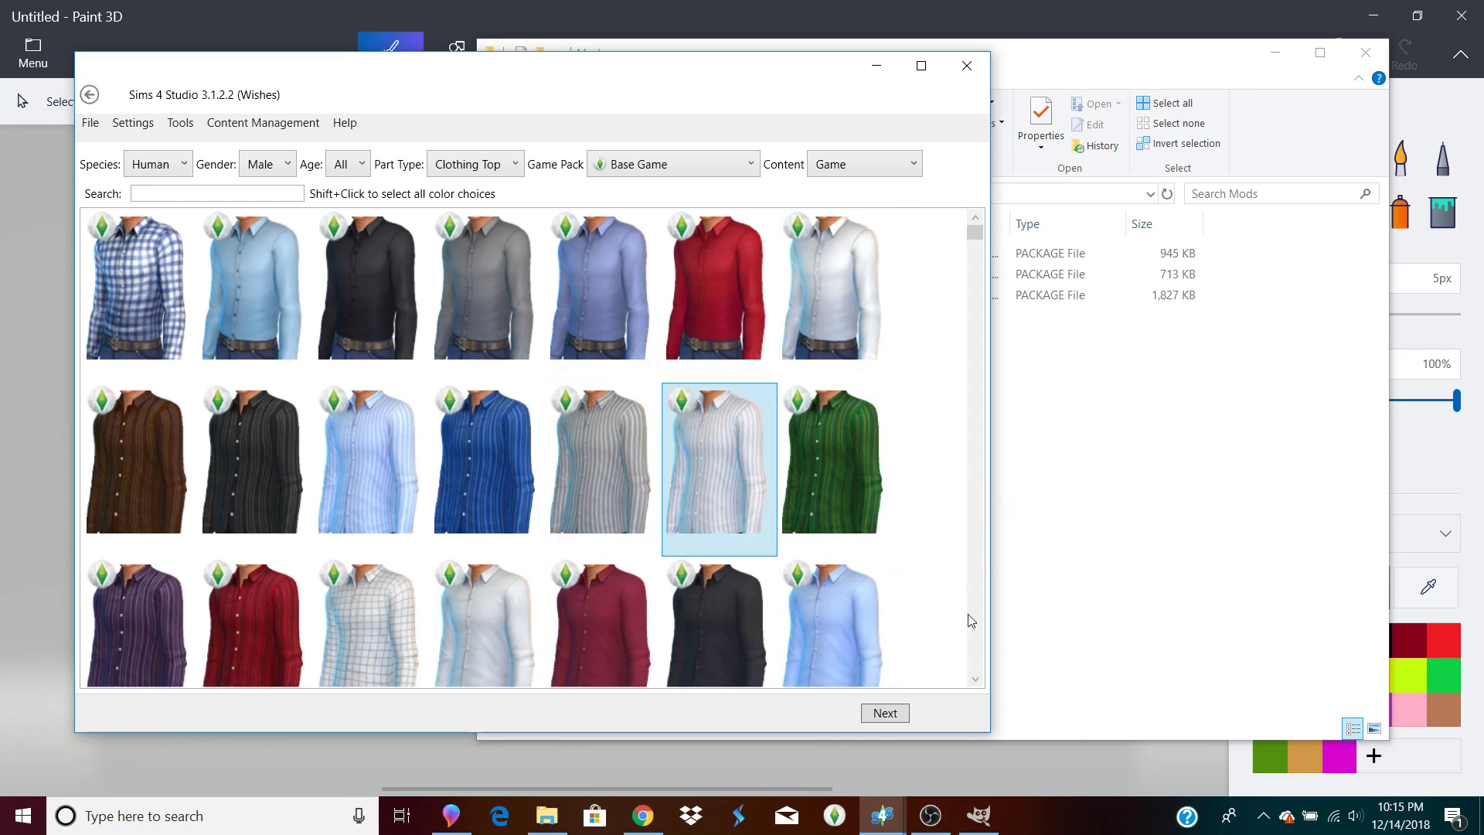
click(965, 65)
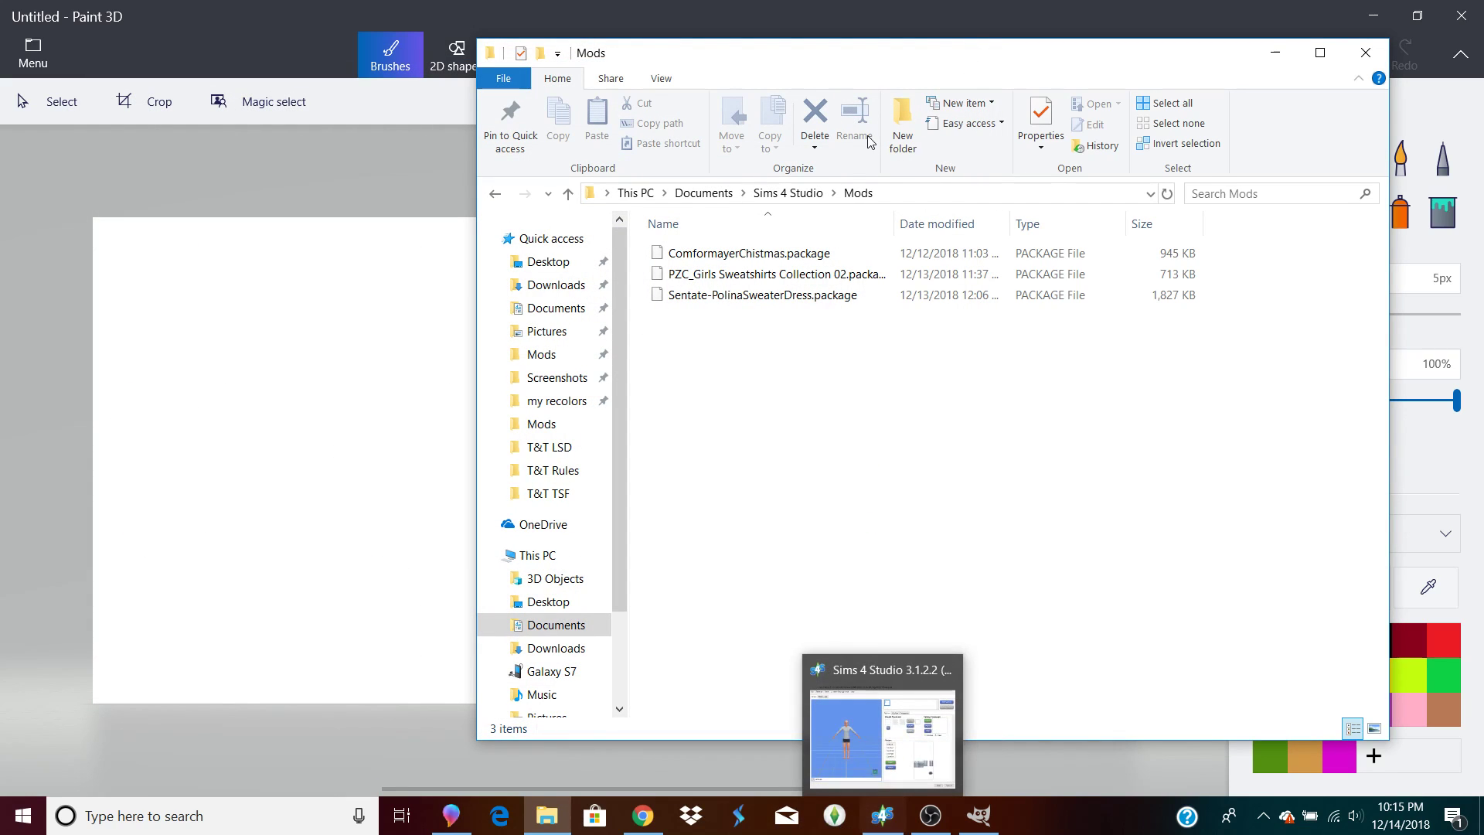
Put File Explorer away on the Documents folder and bring up the Greys4Guys_SED.package project, turning its model to an angled view.
click(704, 193)
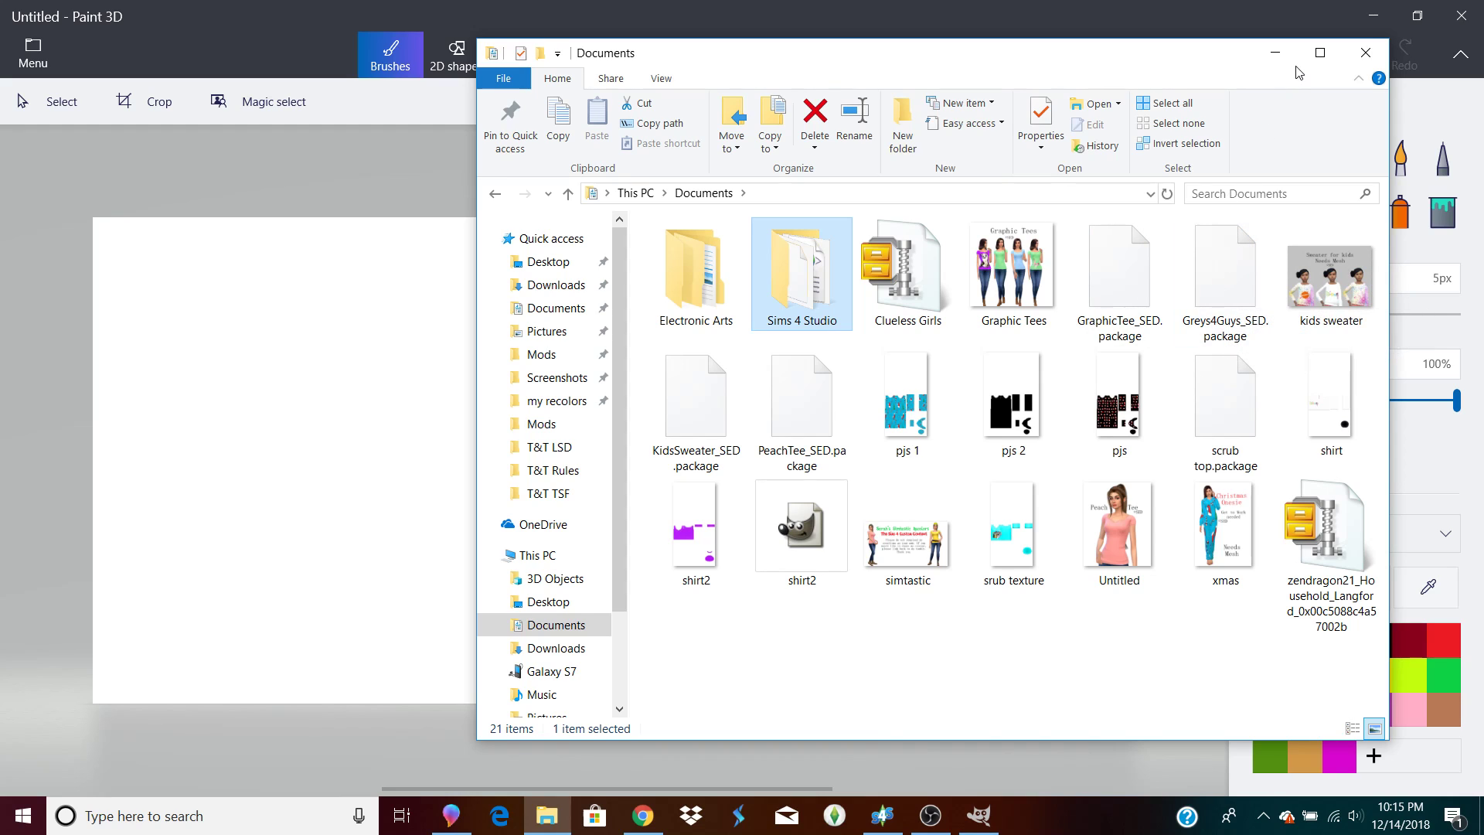
click(1275, 52)
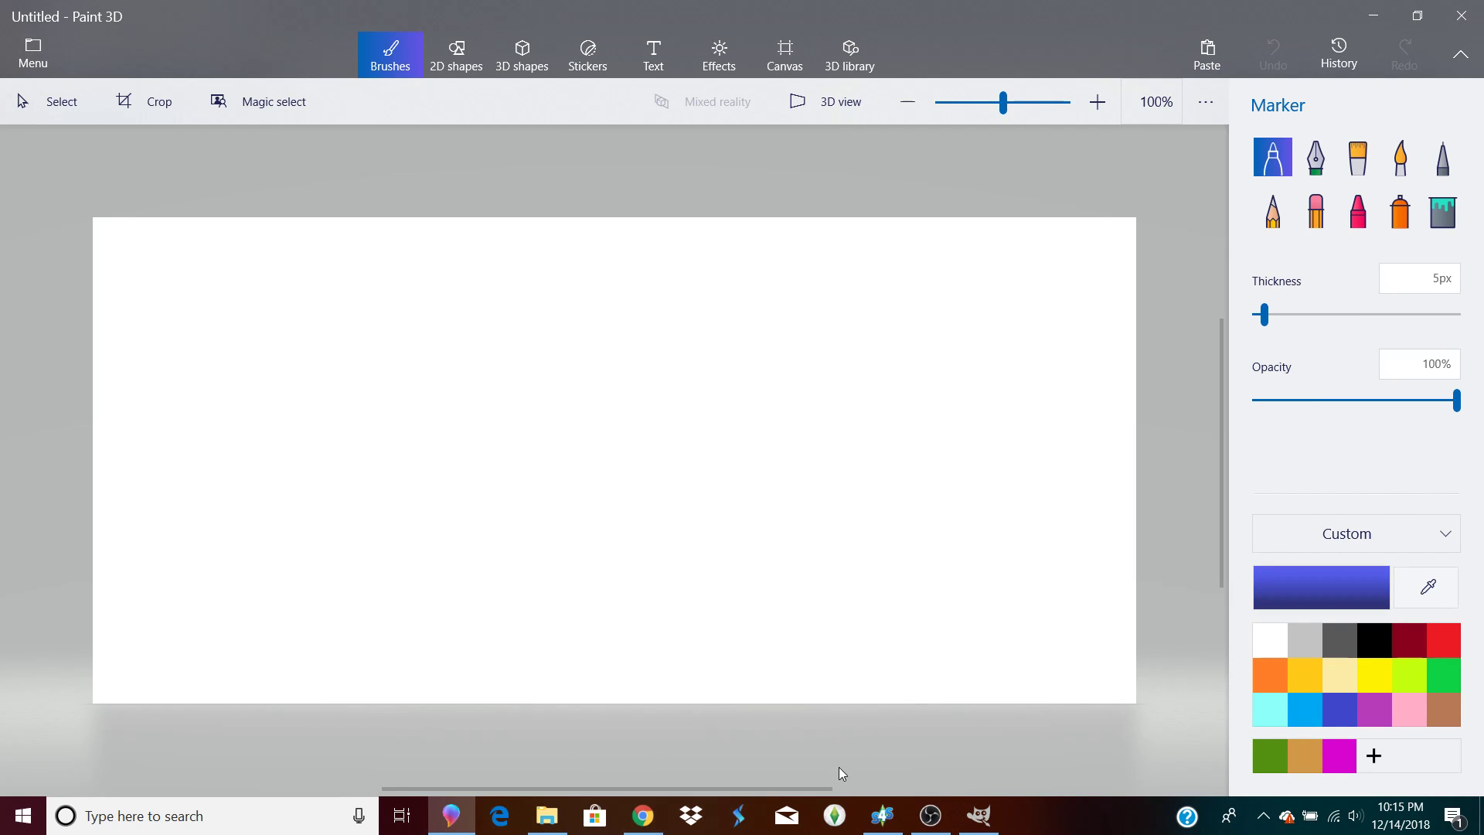
click(880, 813)
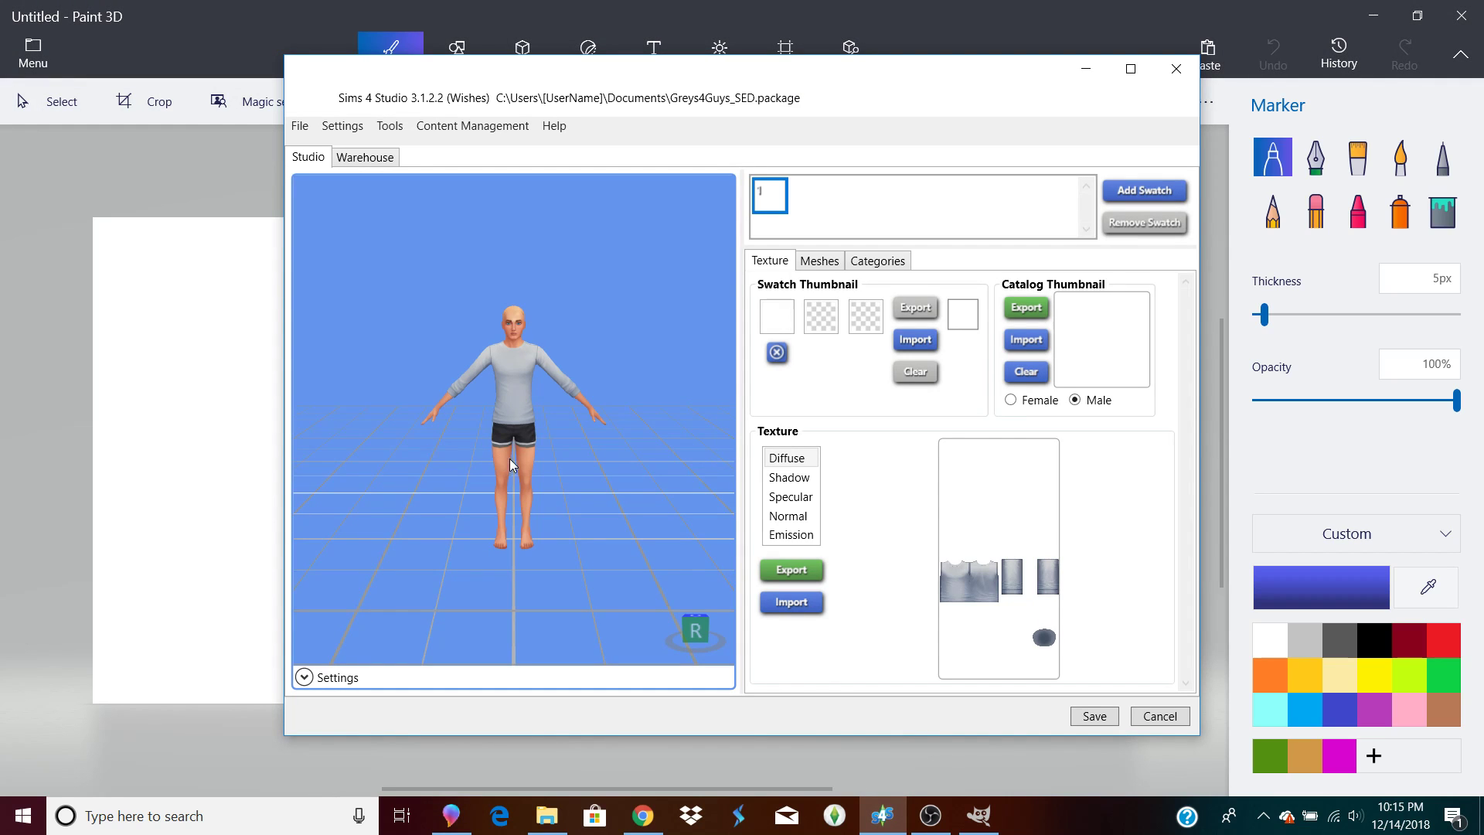
drag(526, 459, 712, 502)
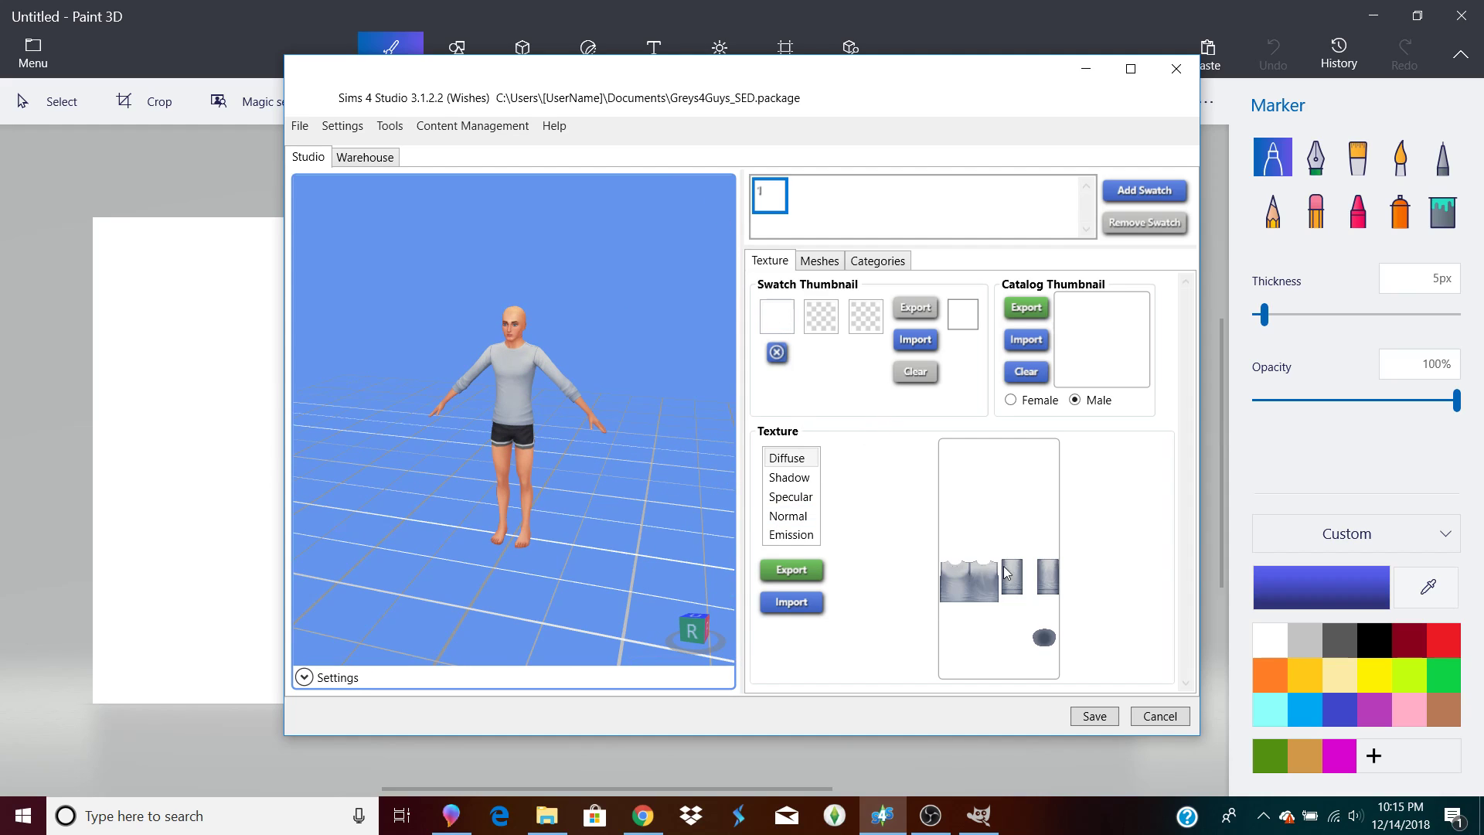
Export the shirt's Diffuse texture to Documents as a PNG named GREYS 1 and check the file in File Explorer.
click(785, 461)
click(792, 571)
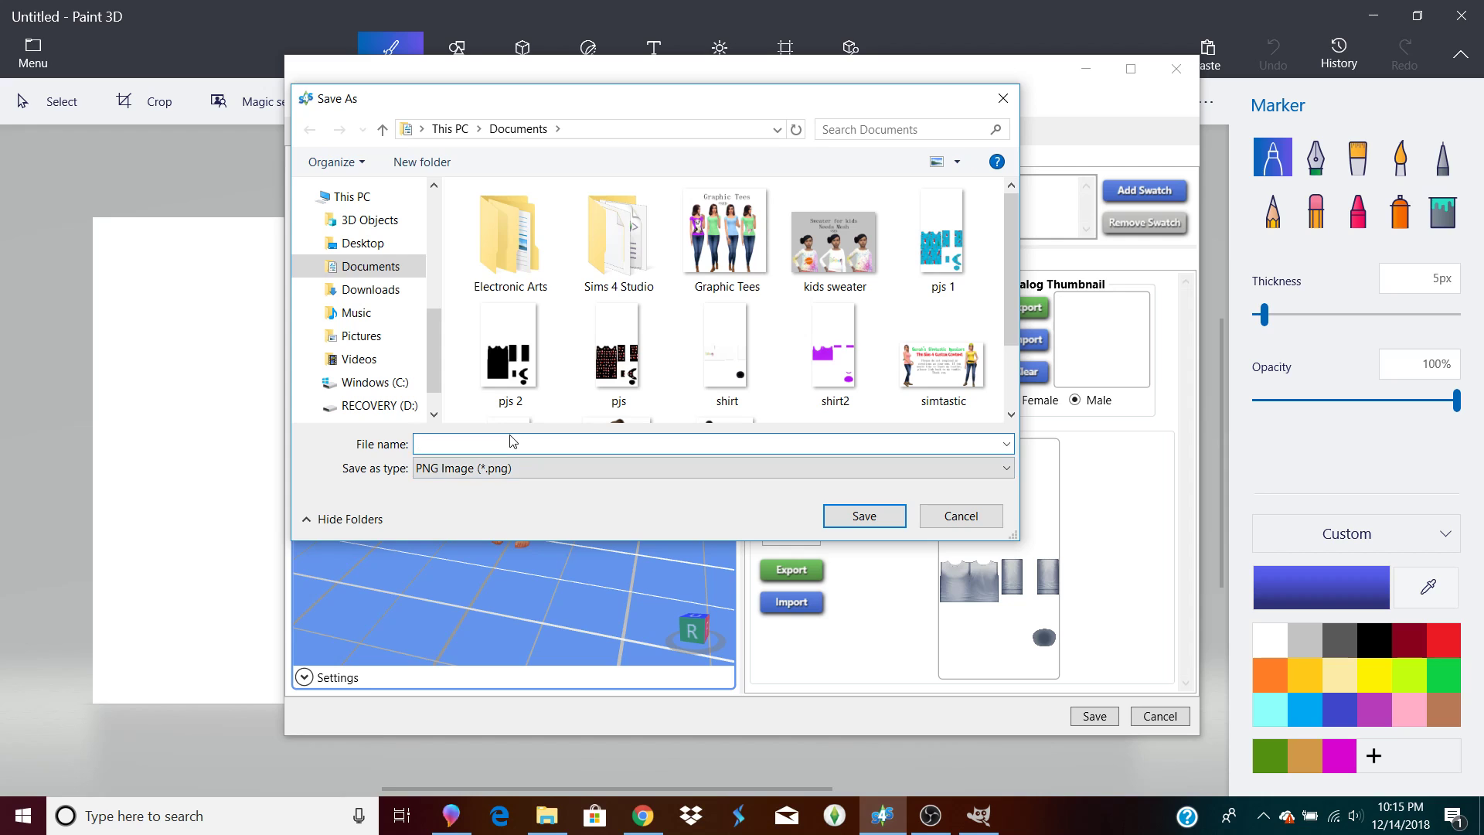
text(GREYS 1)
key(Return)
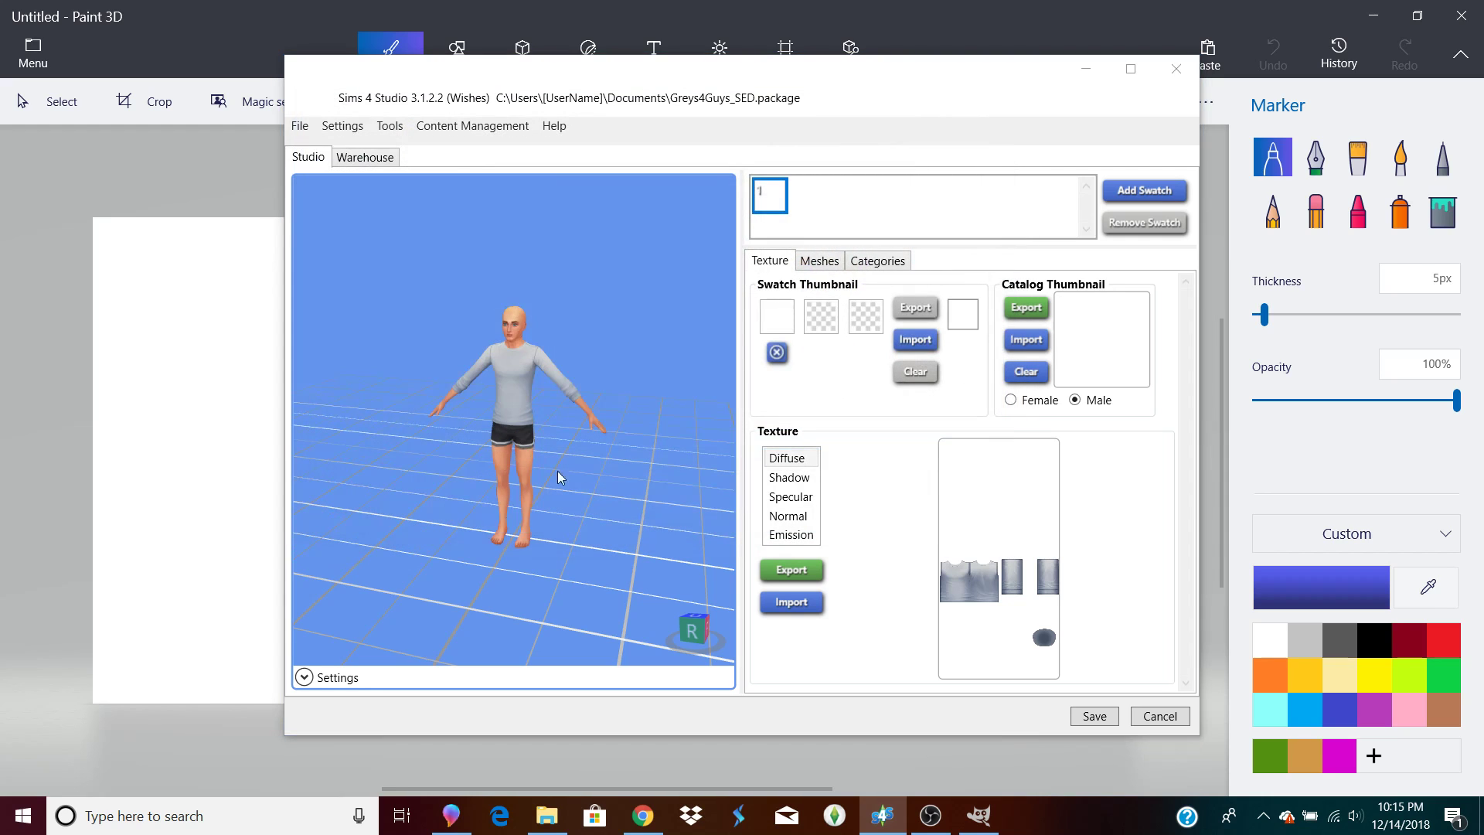
click(547, 815)
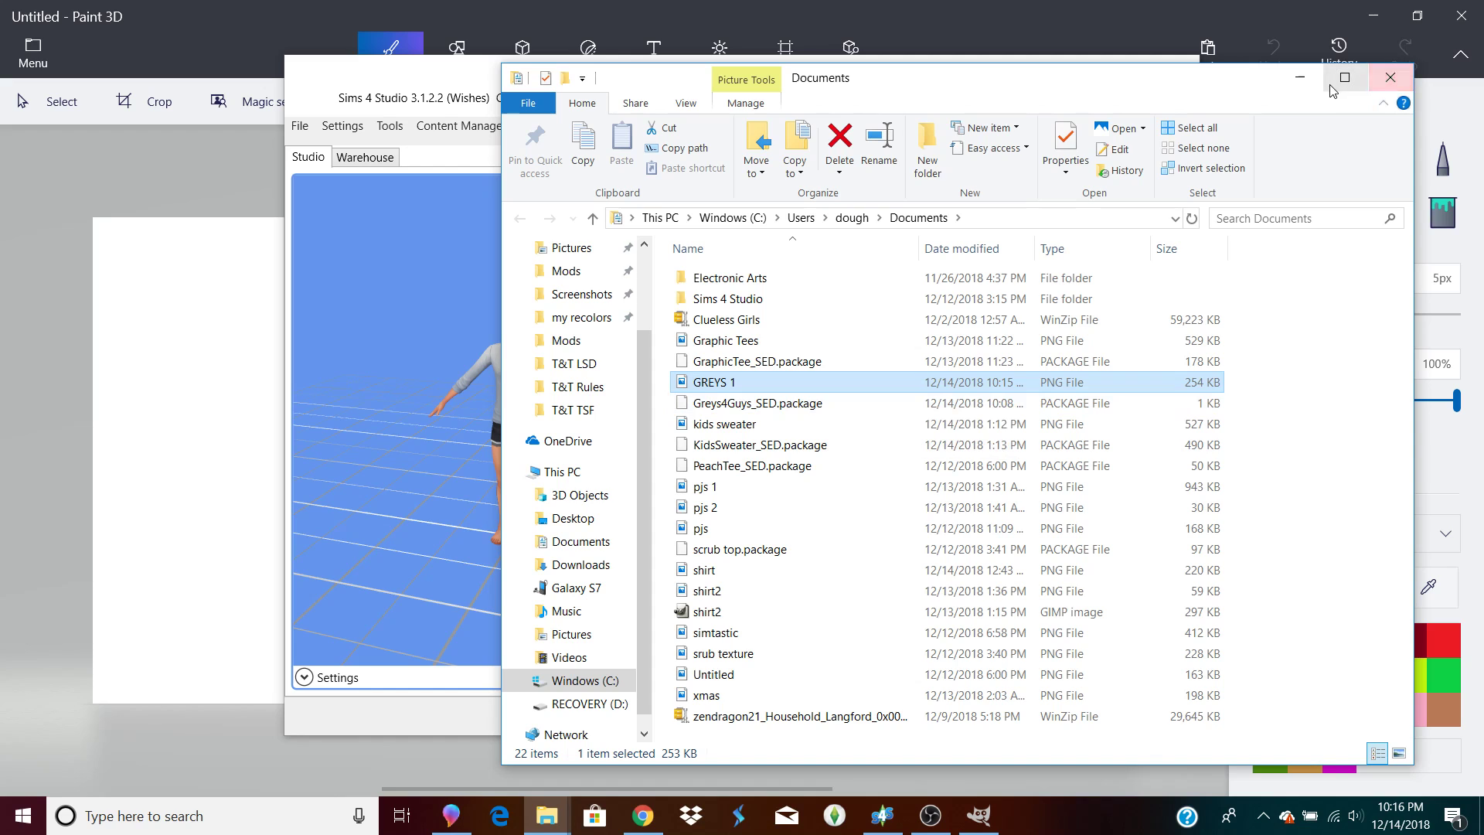
click(1300, 78)
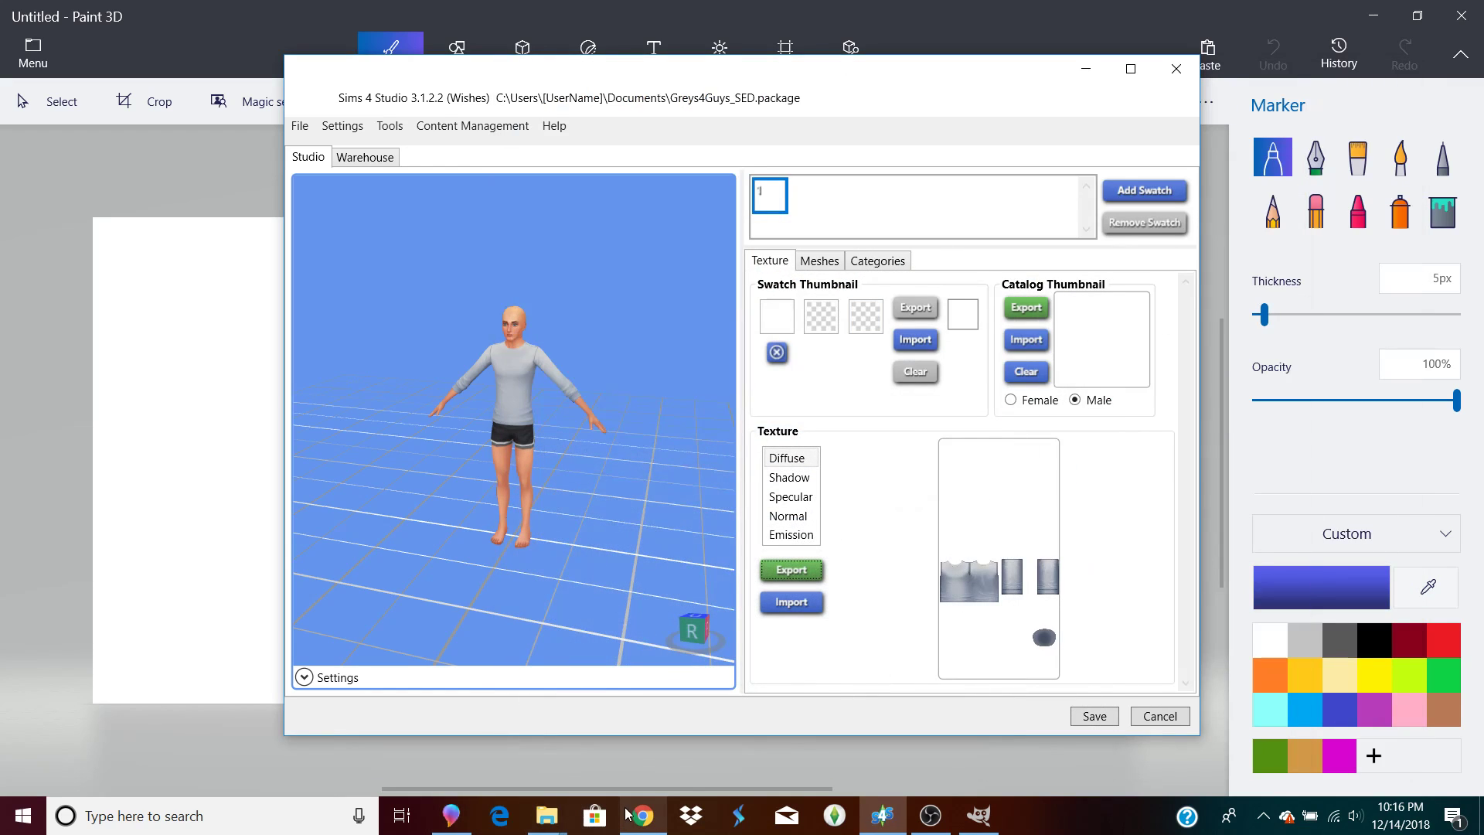
Switch to GIMP and open GREYS 1.png from the Documents folder.
click(978, 815)
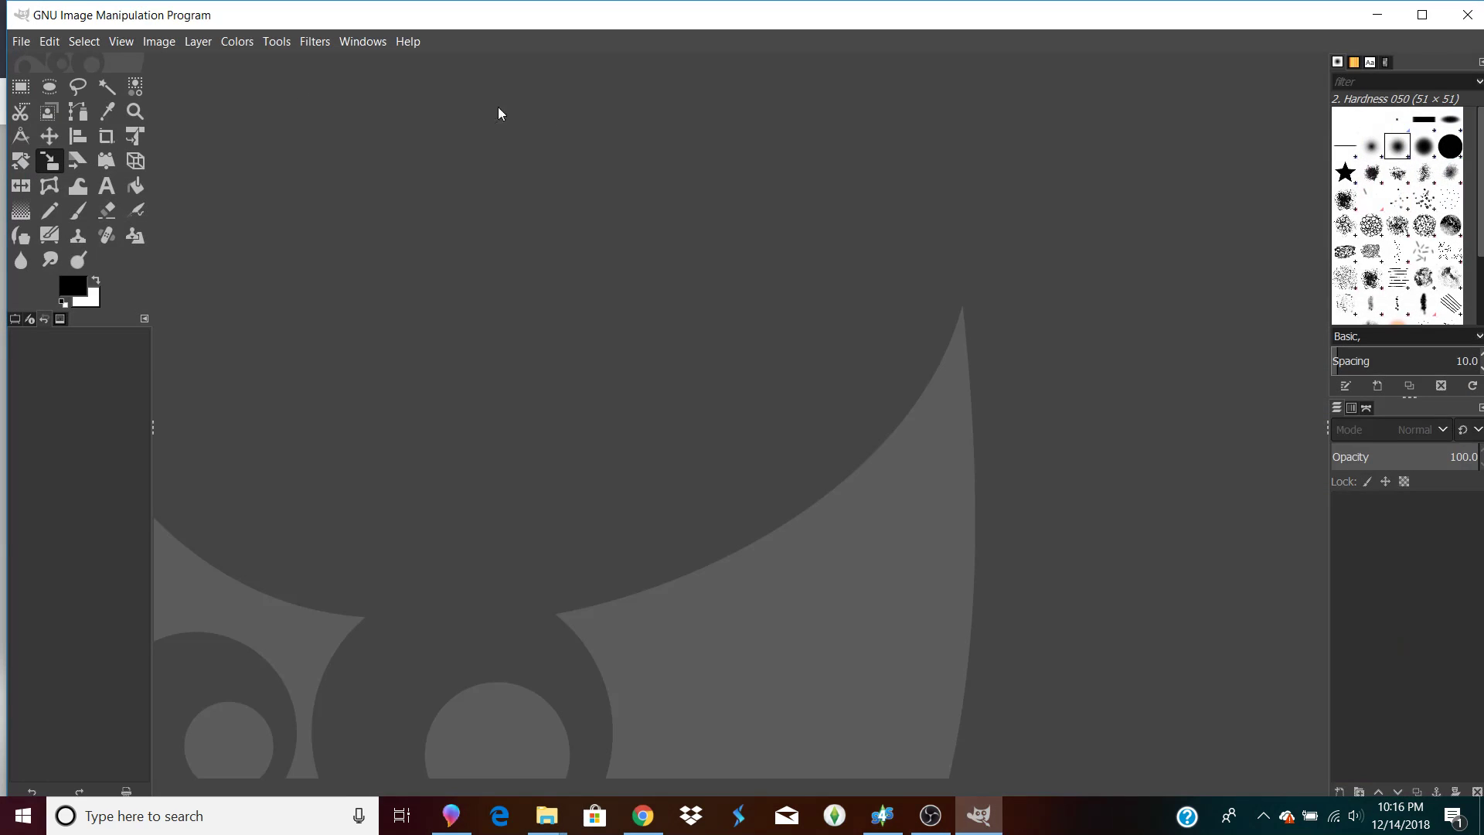
click(22, 42)
click(34, 105)
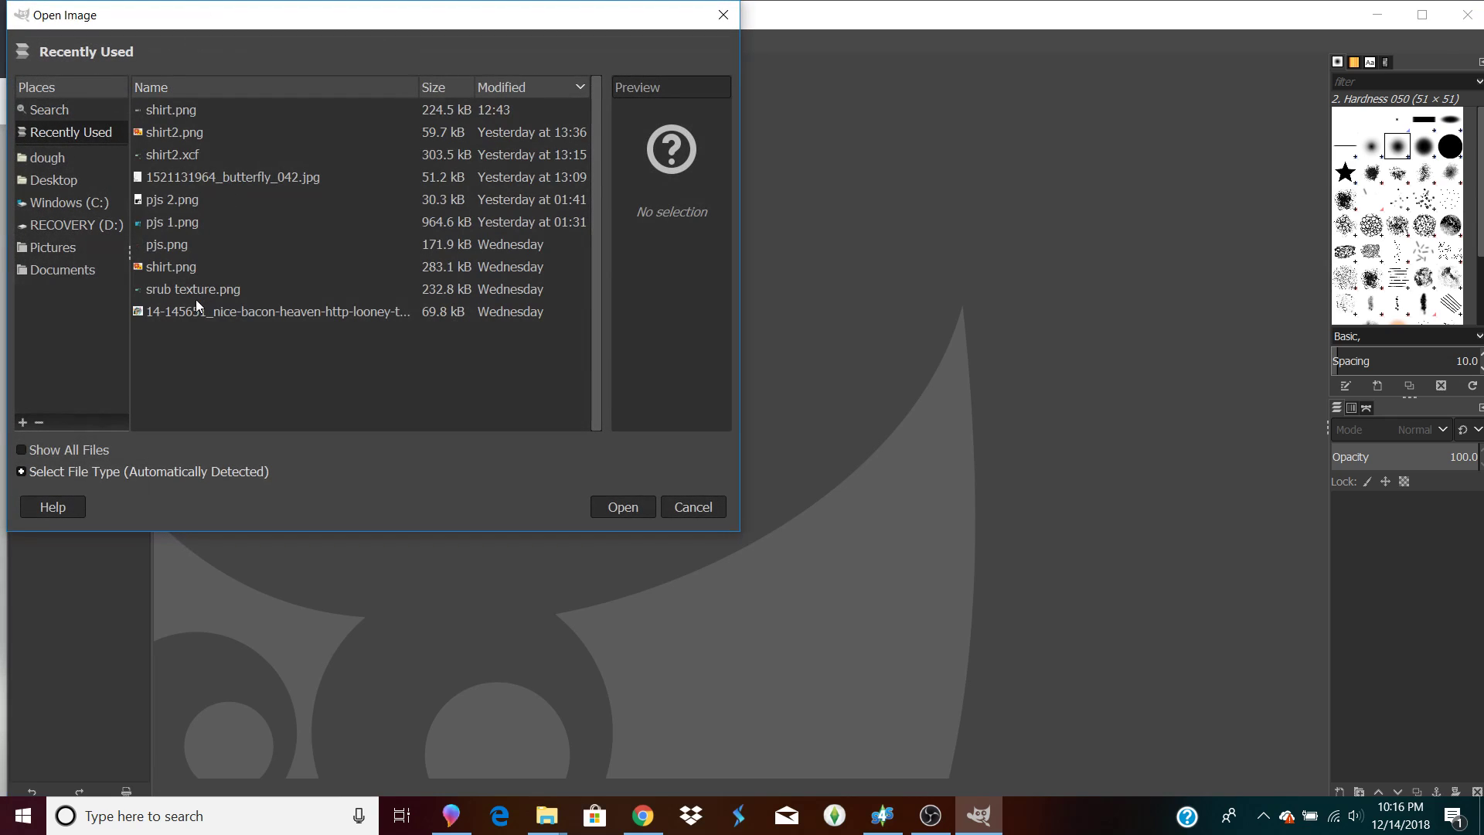
click(69, 268)
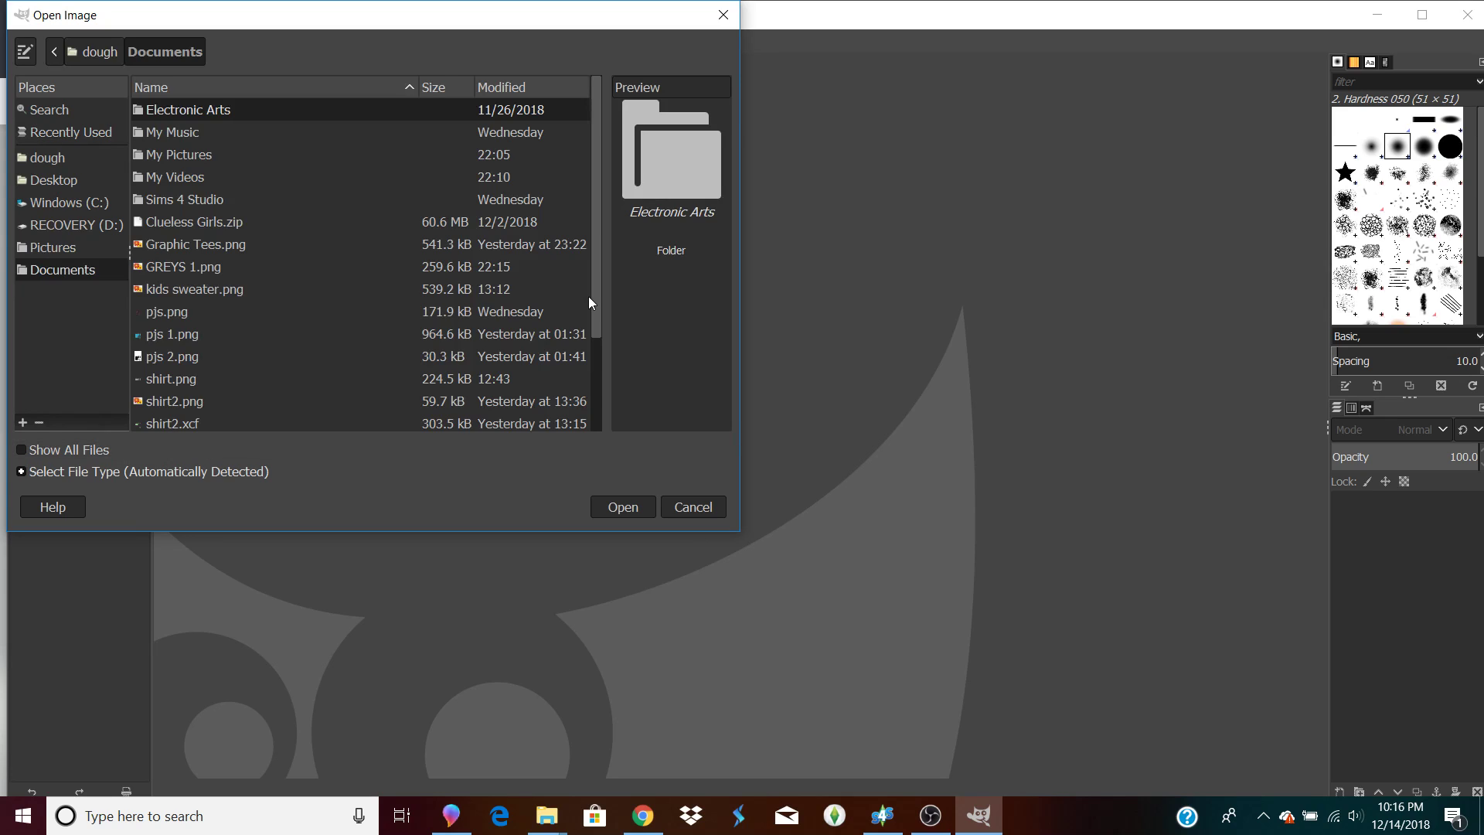
click(171, 269)
click(624, 508)
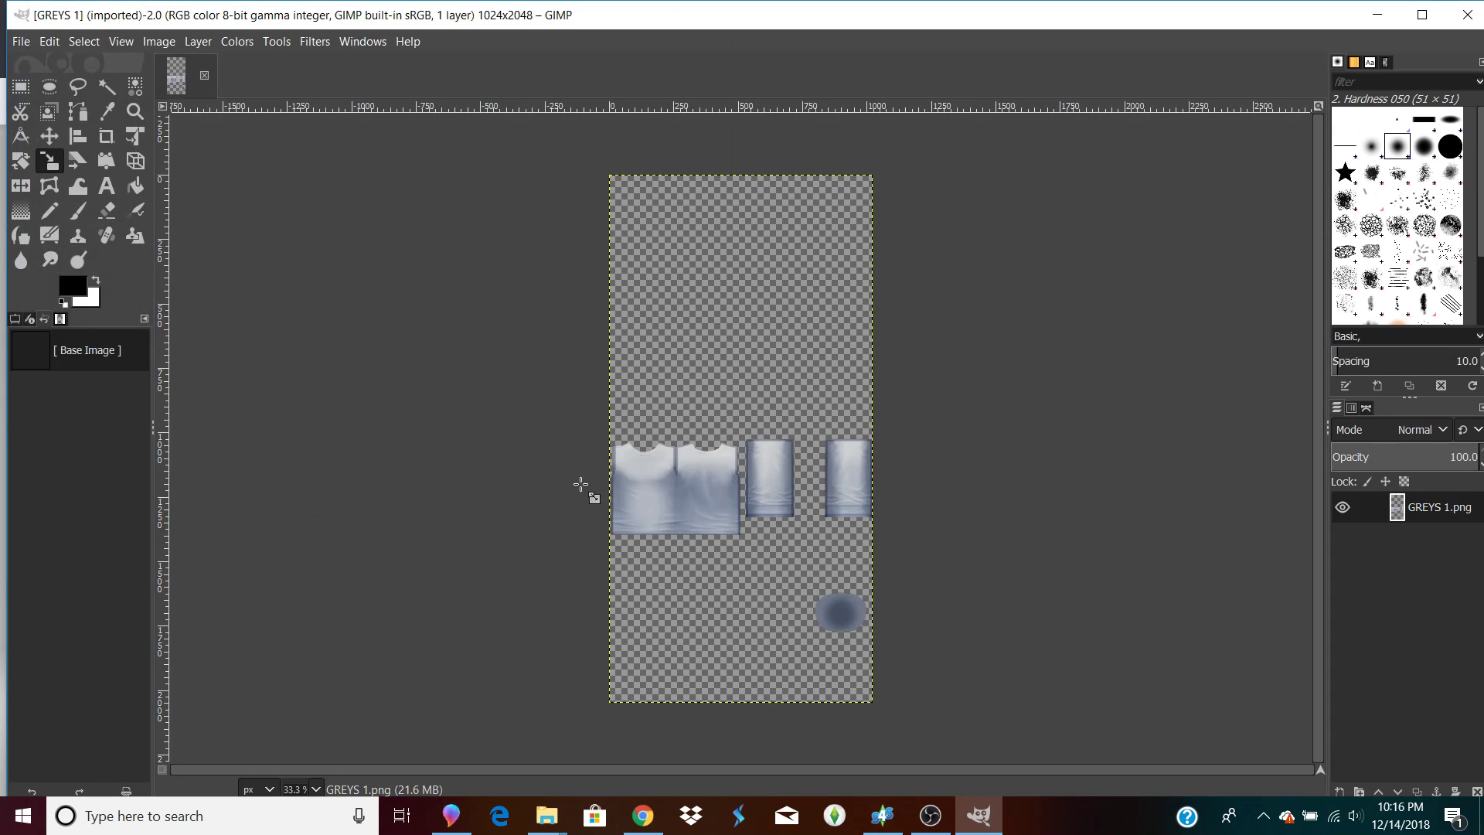
Switch to Paint 3D and open the Grey-Sloan Memorial Hospital logo image 2362805_0 from the Pictures folder.
mouse_move(450, 816)
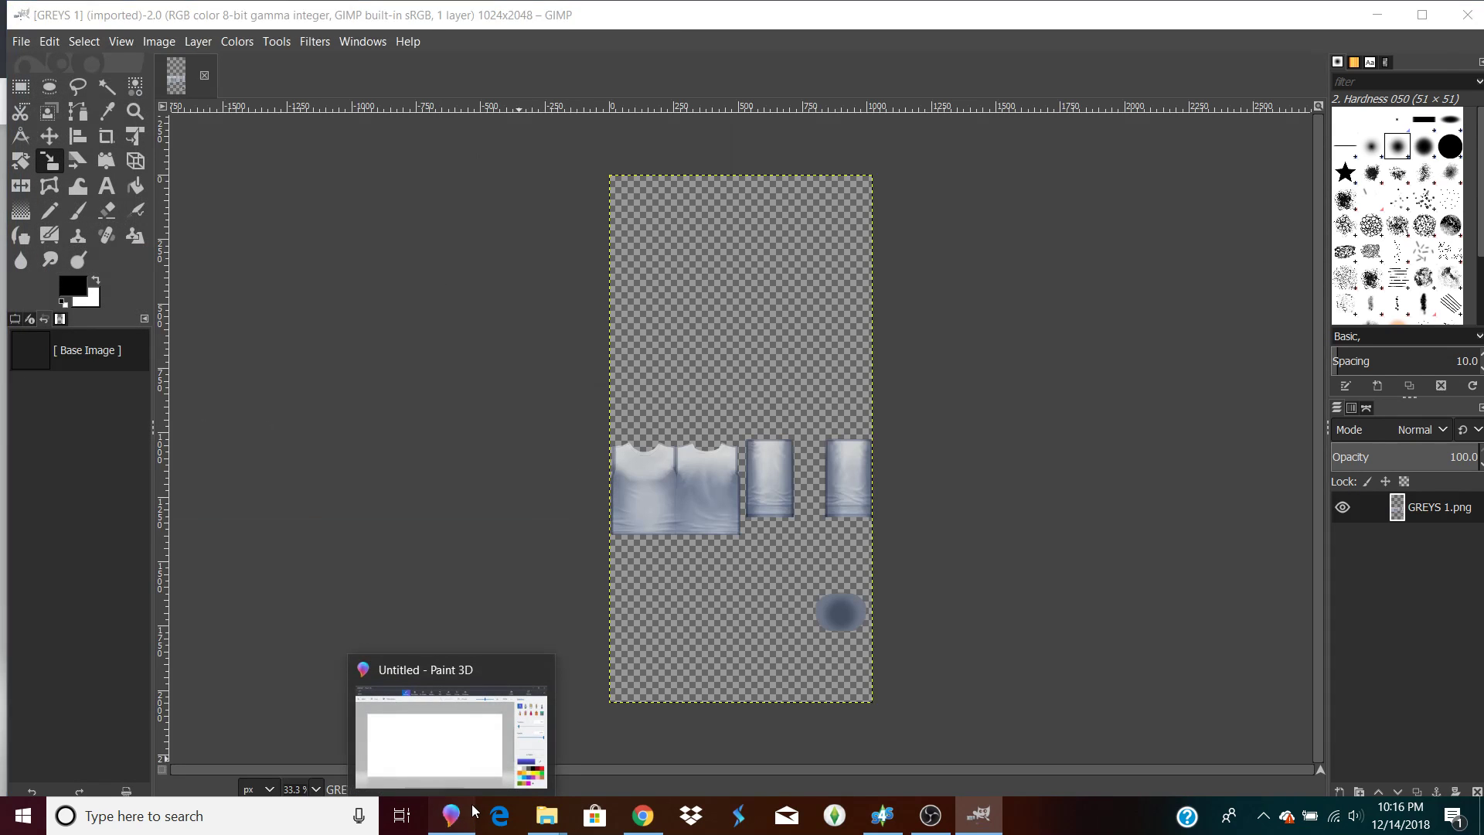
click(552, 749)
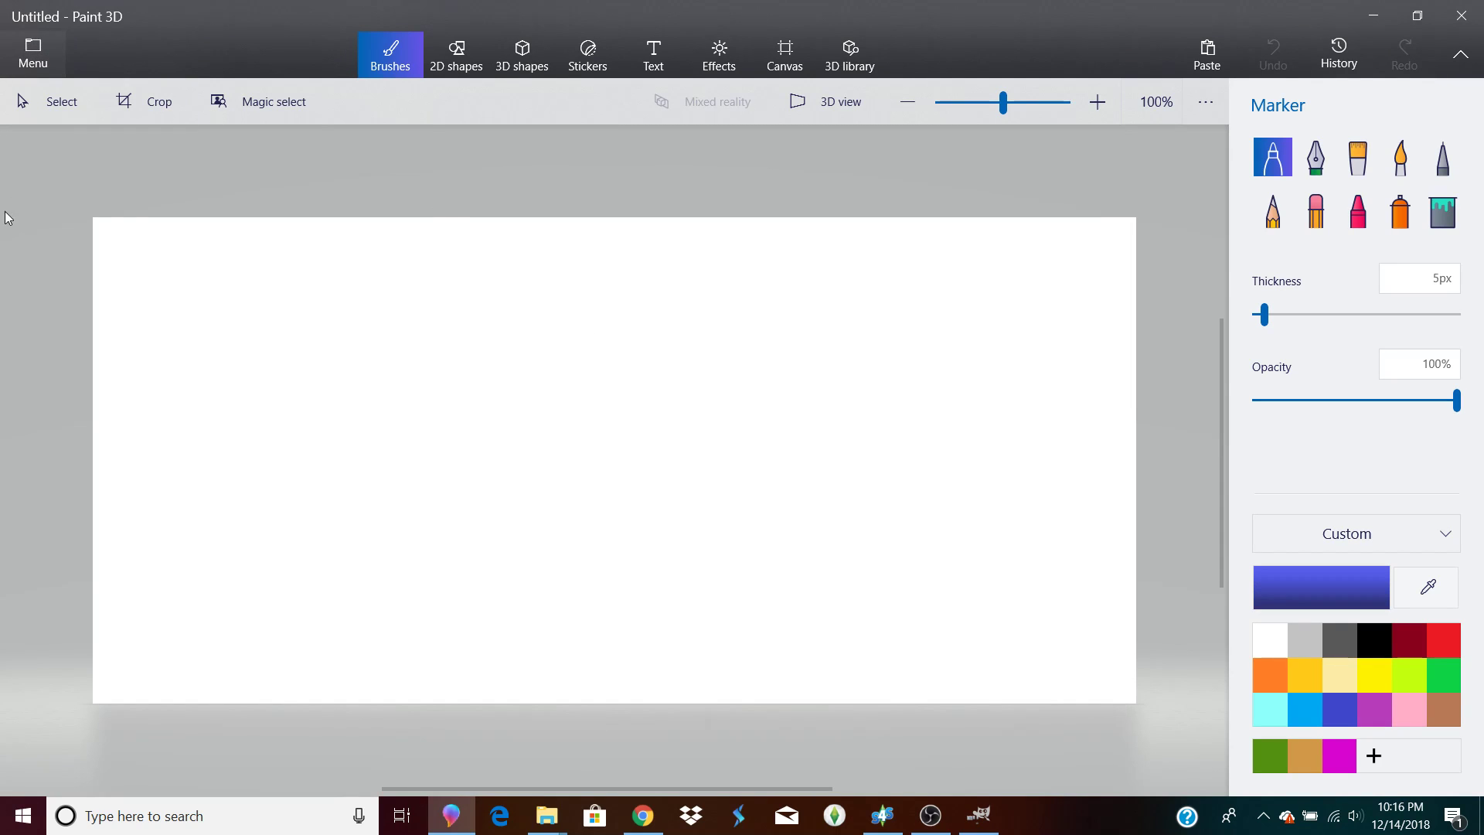
click(33, 54)
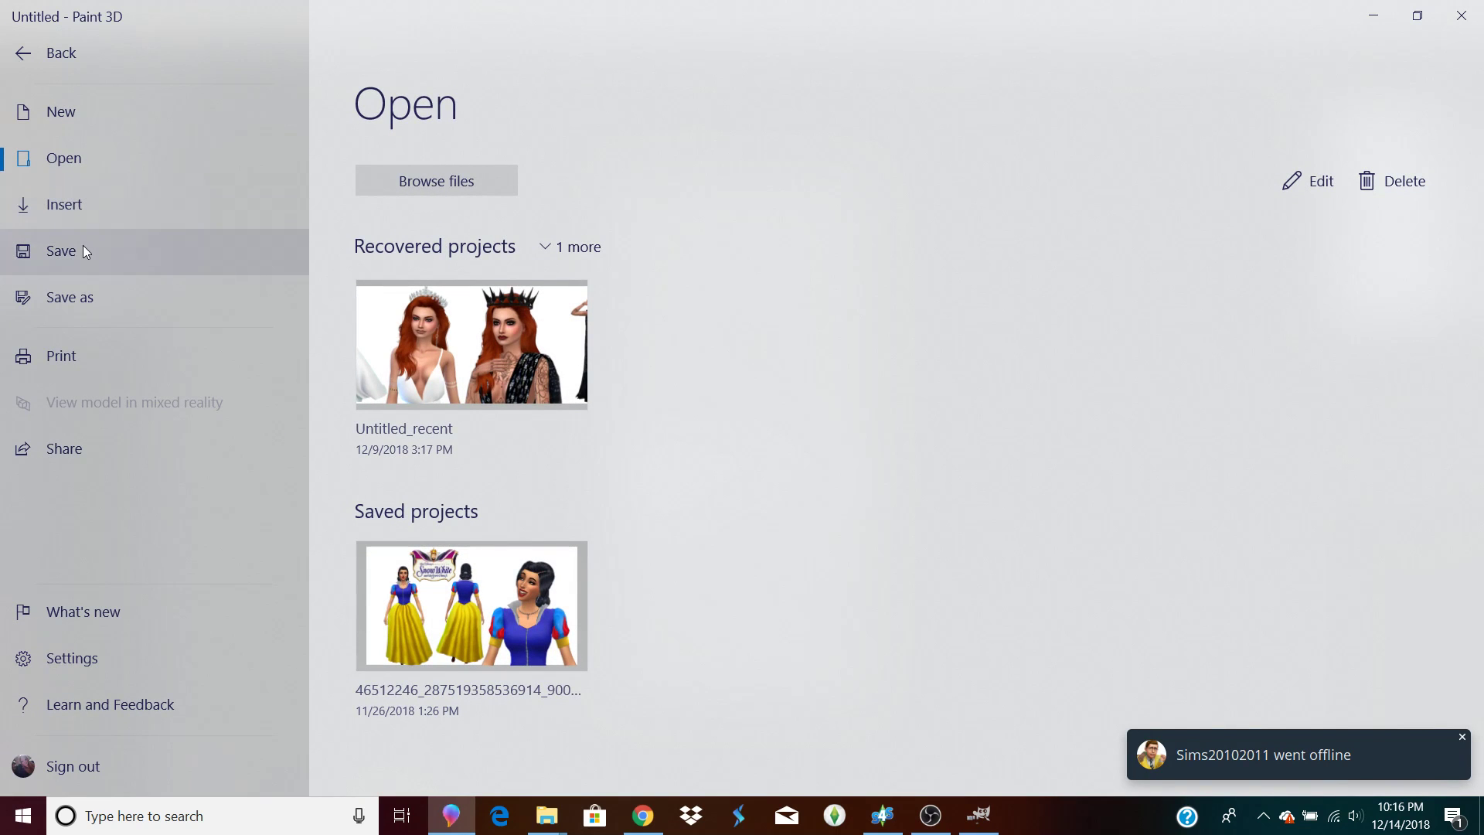
click(435, 183)
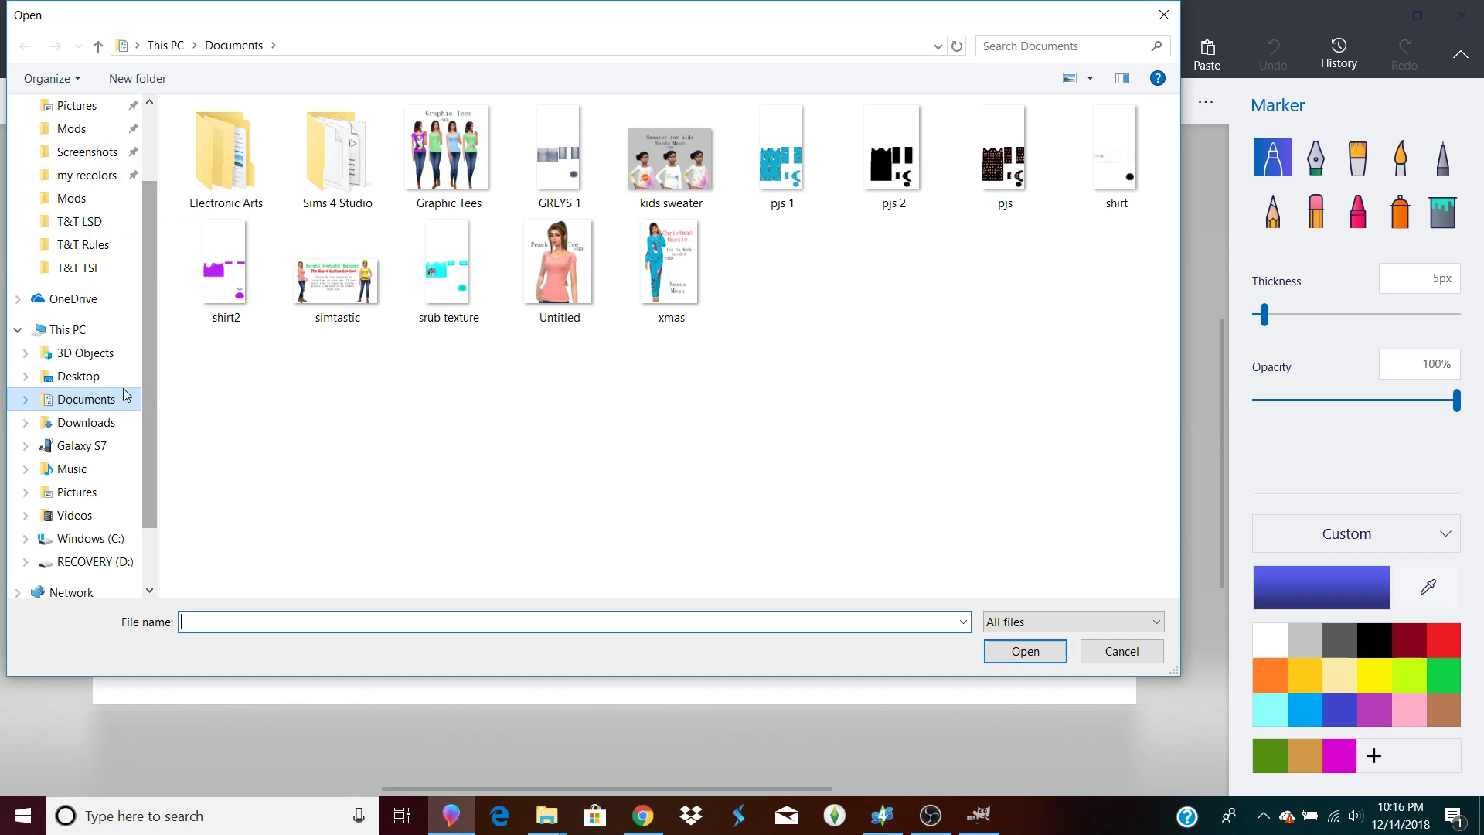
click(78, 492)
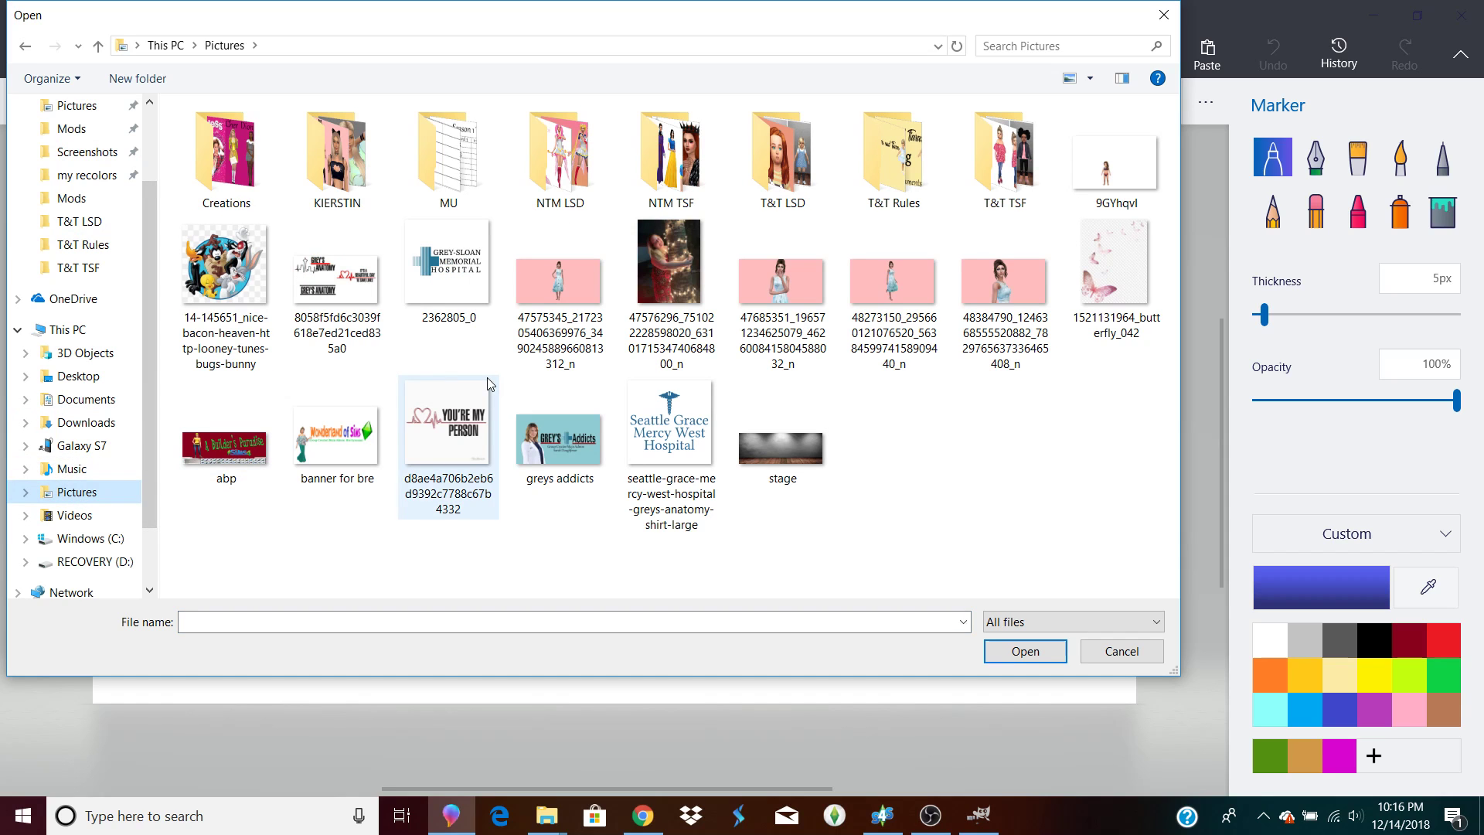
double_click(466, 259)
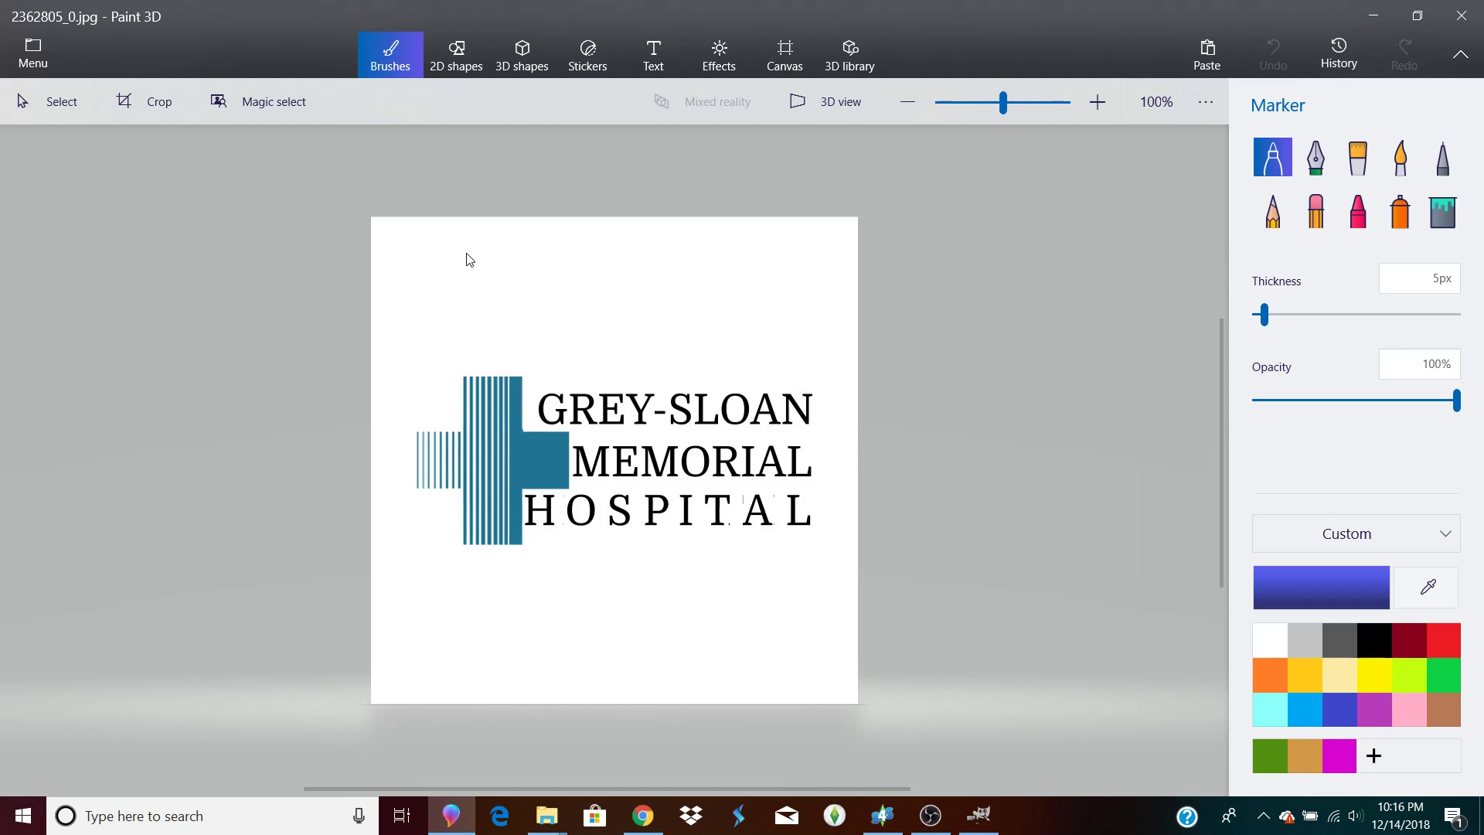
Start a Magic select cutout with its area tightened above and below the logo, and proceed to refining it.
scroll(393, 208, up, 3)
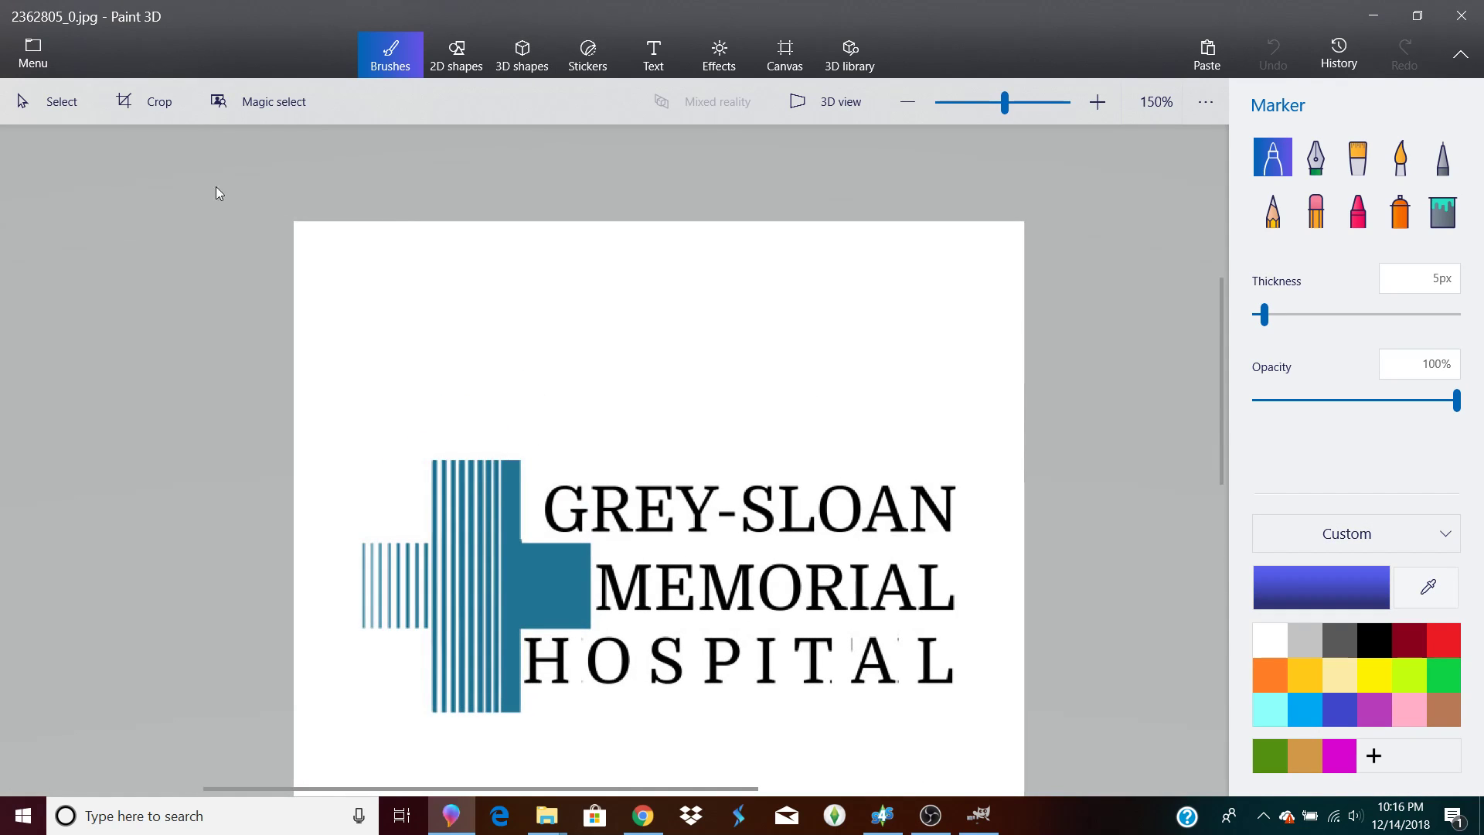
click(255, 101)
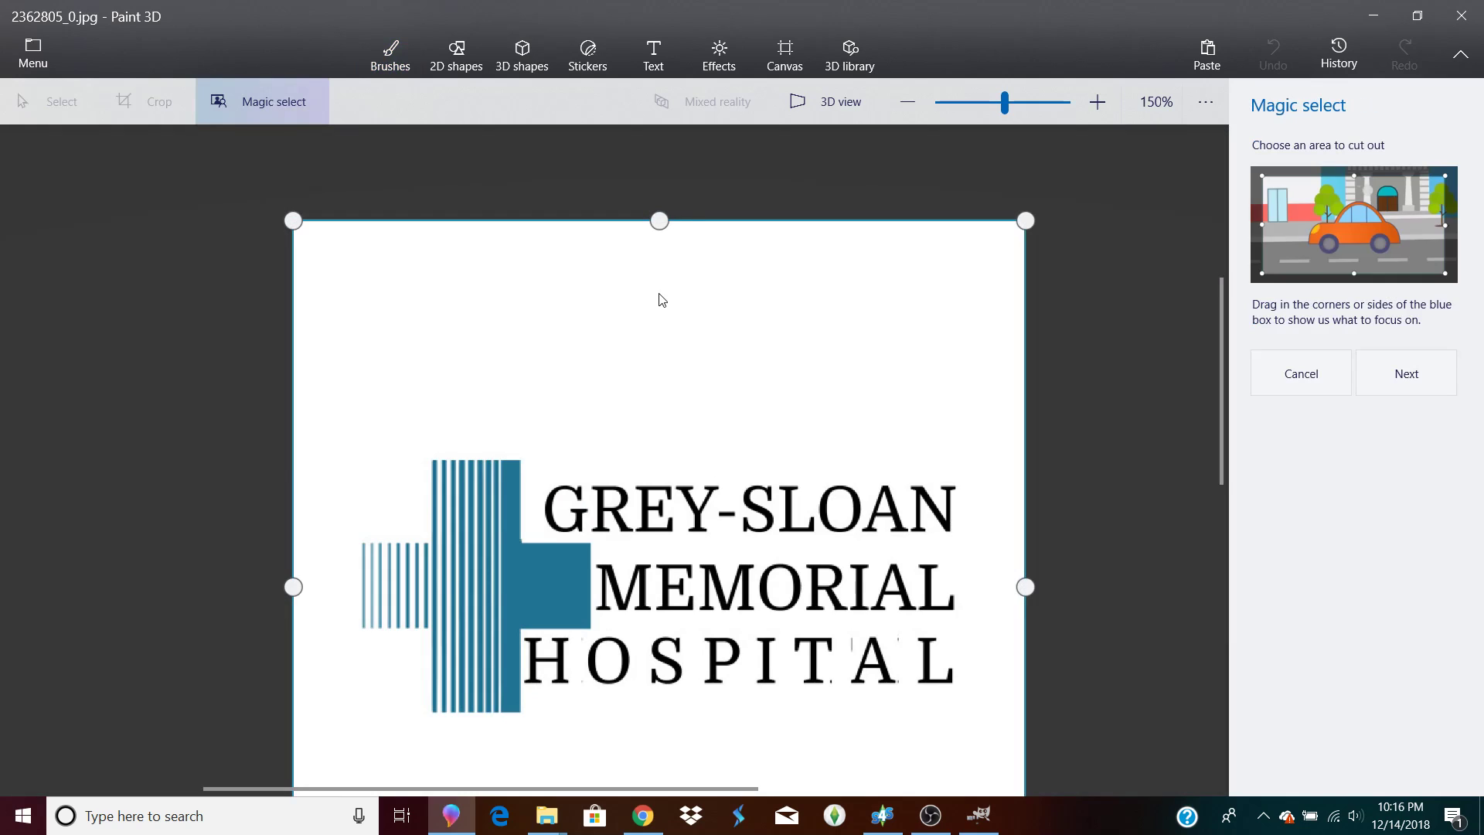
drag(666, 214, 667, 436)
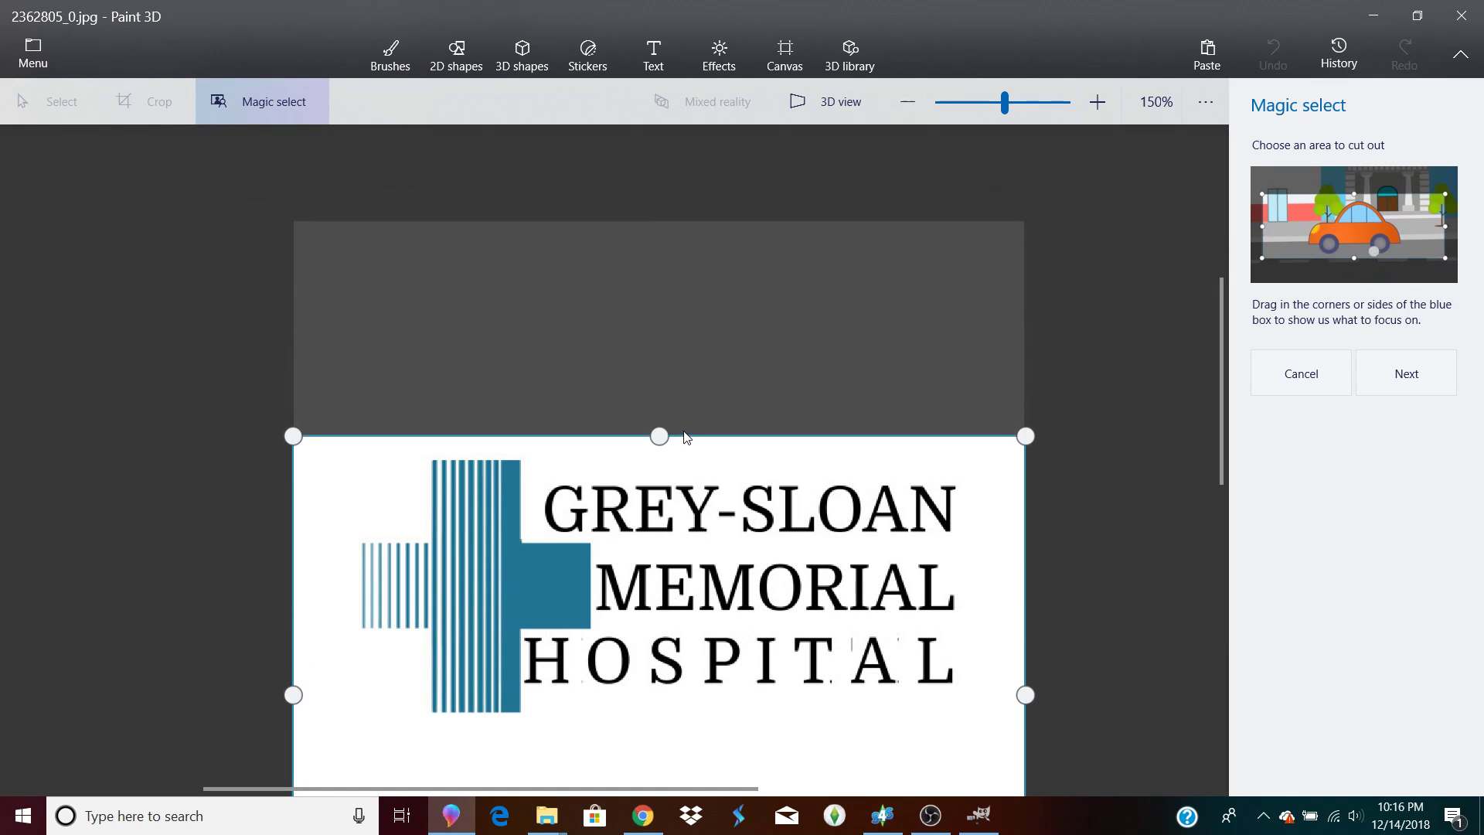
drag(1219, 344, 1213, 511)
drag(666, 666, 711, 411)
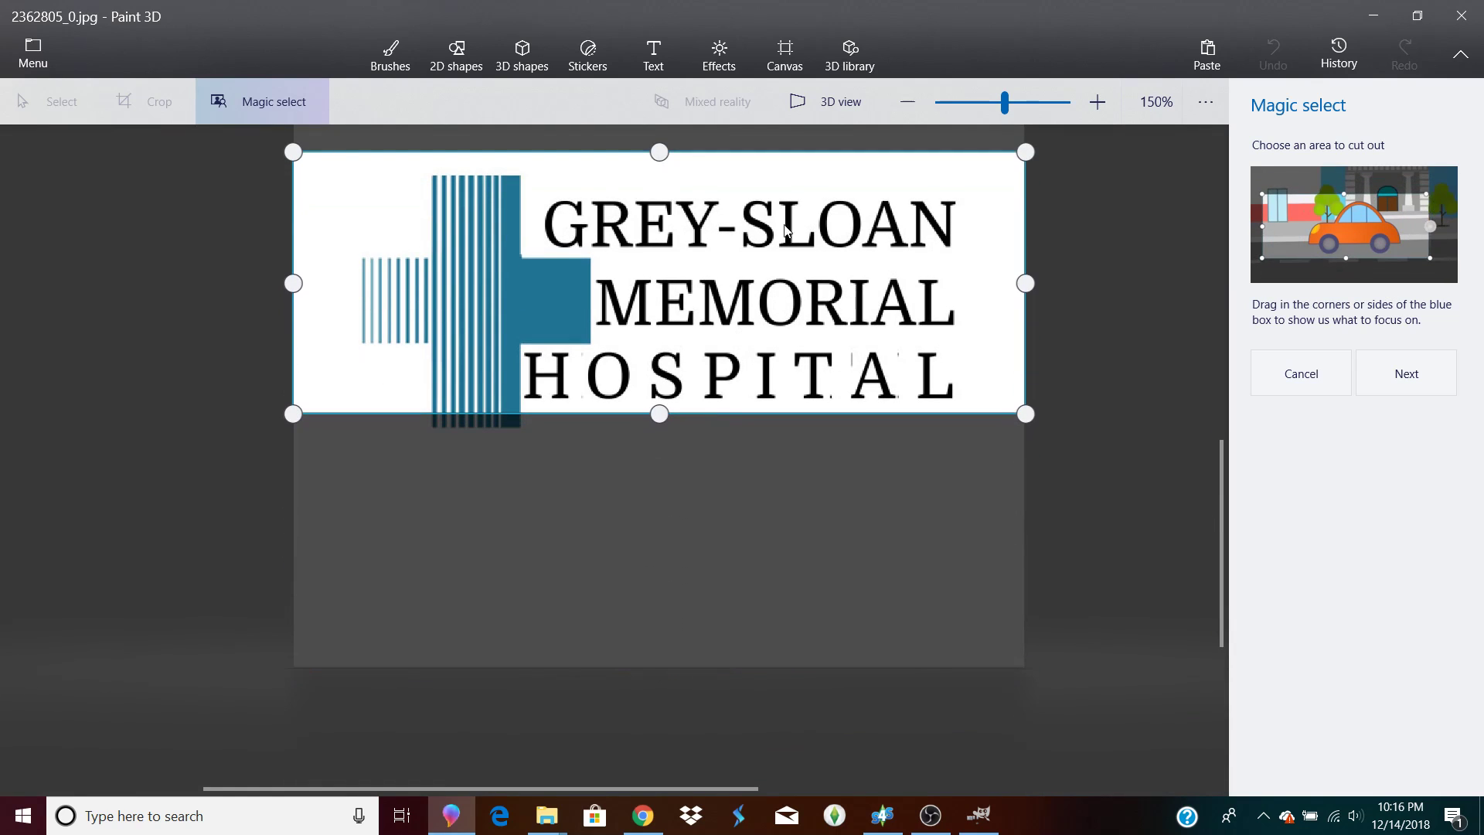
drag(660, 414, 667, 454)
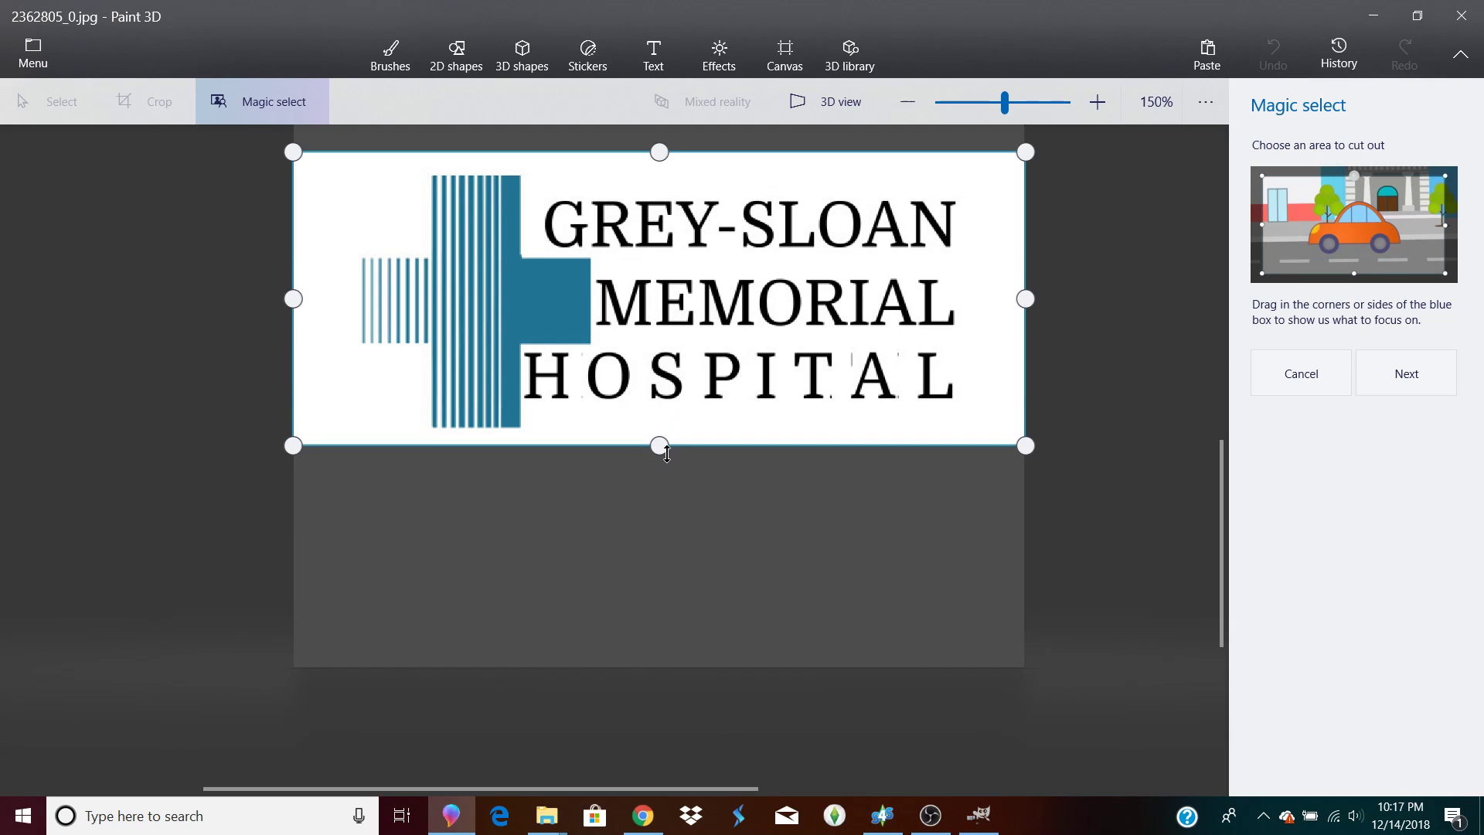
click(1366, 384)
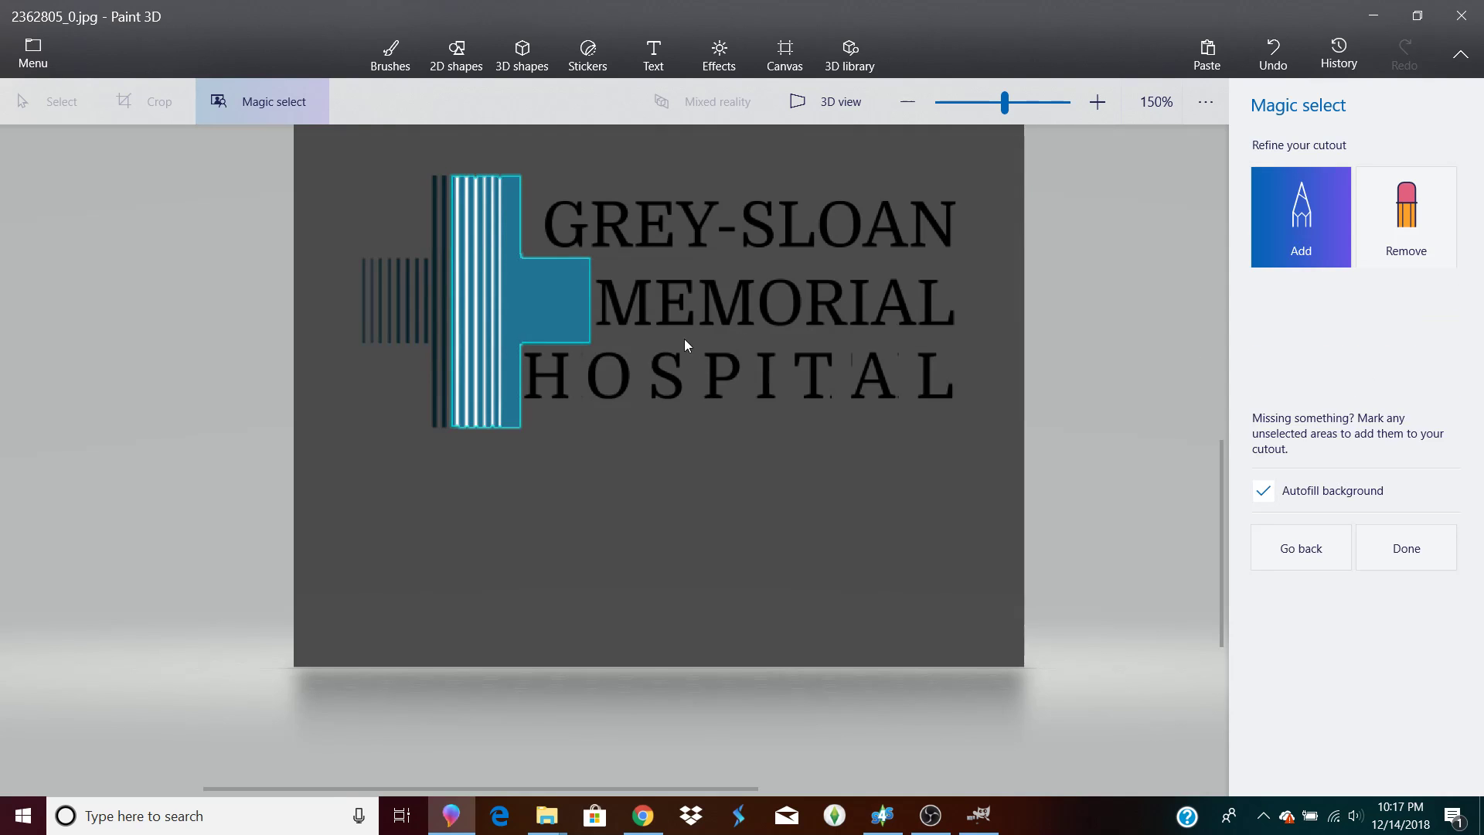
Add the cross's missing vertical stripes and its whole striped left arm to the cutout.
scroll(369, 291, up, 5)
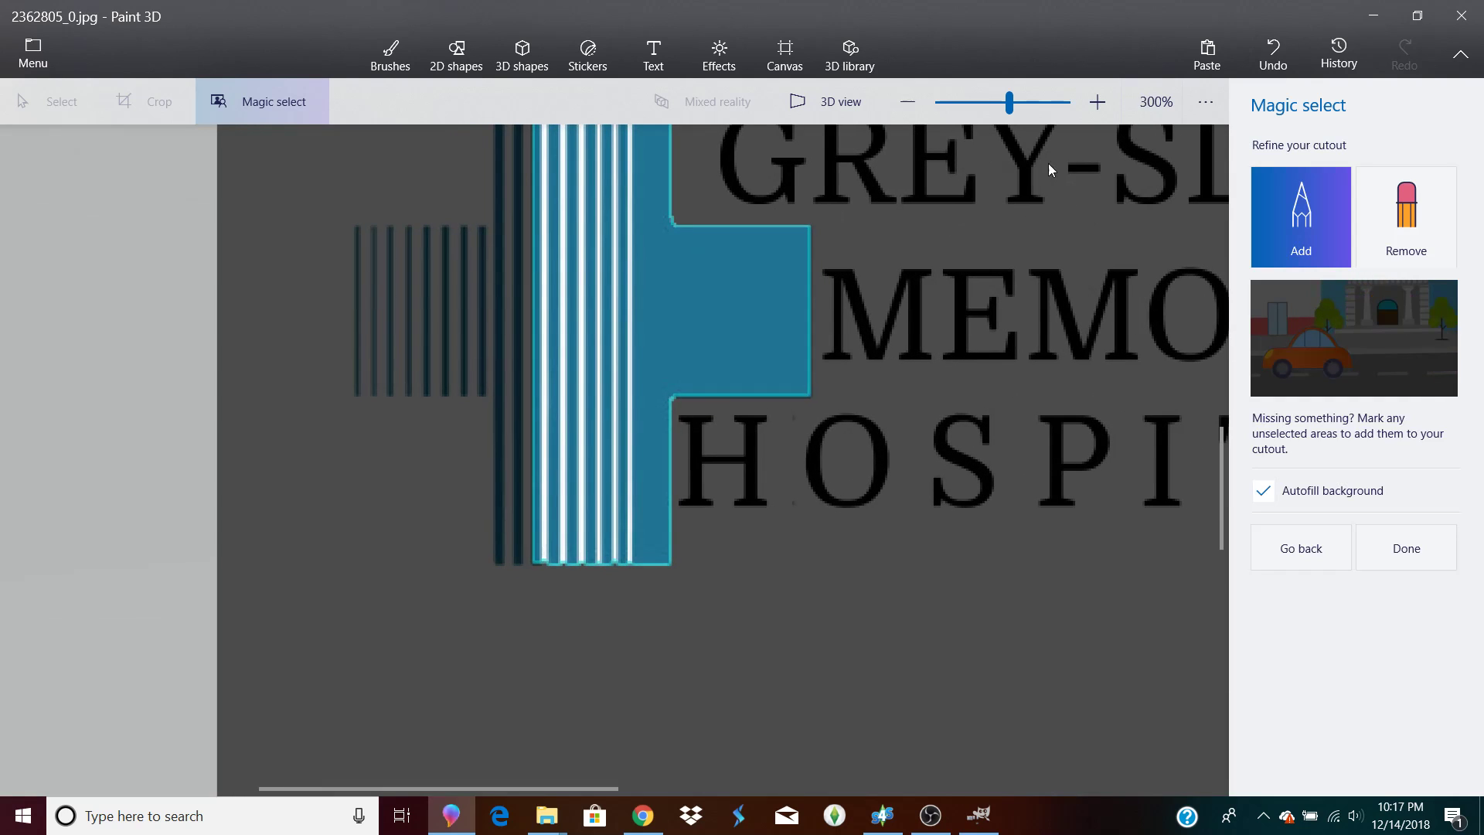
drag(549, 564, 490, 564)
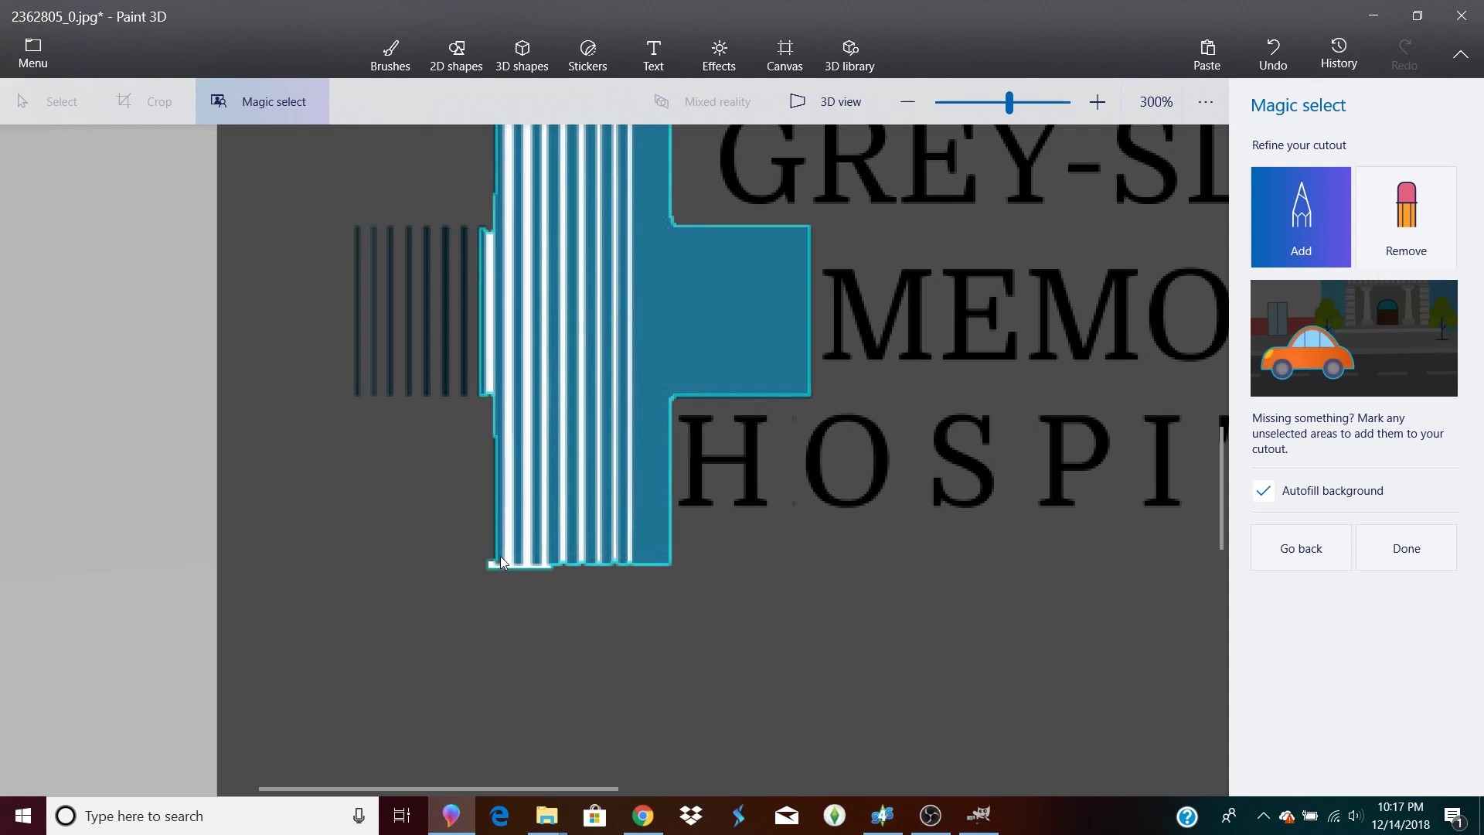
drag(485, 393, 487, 568)
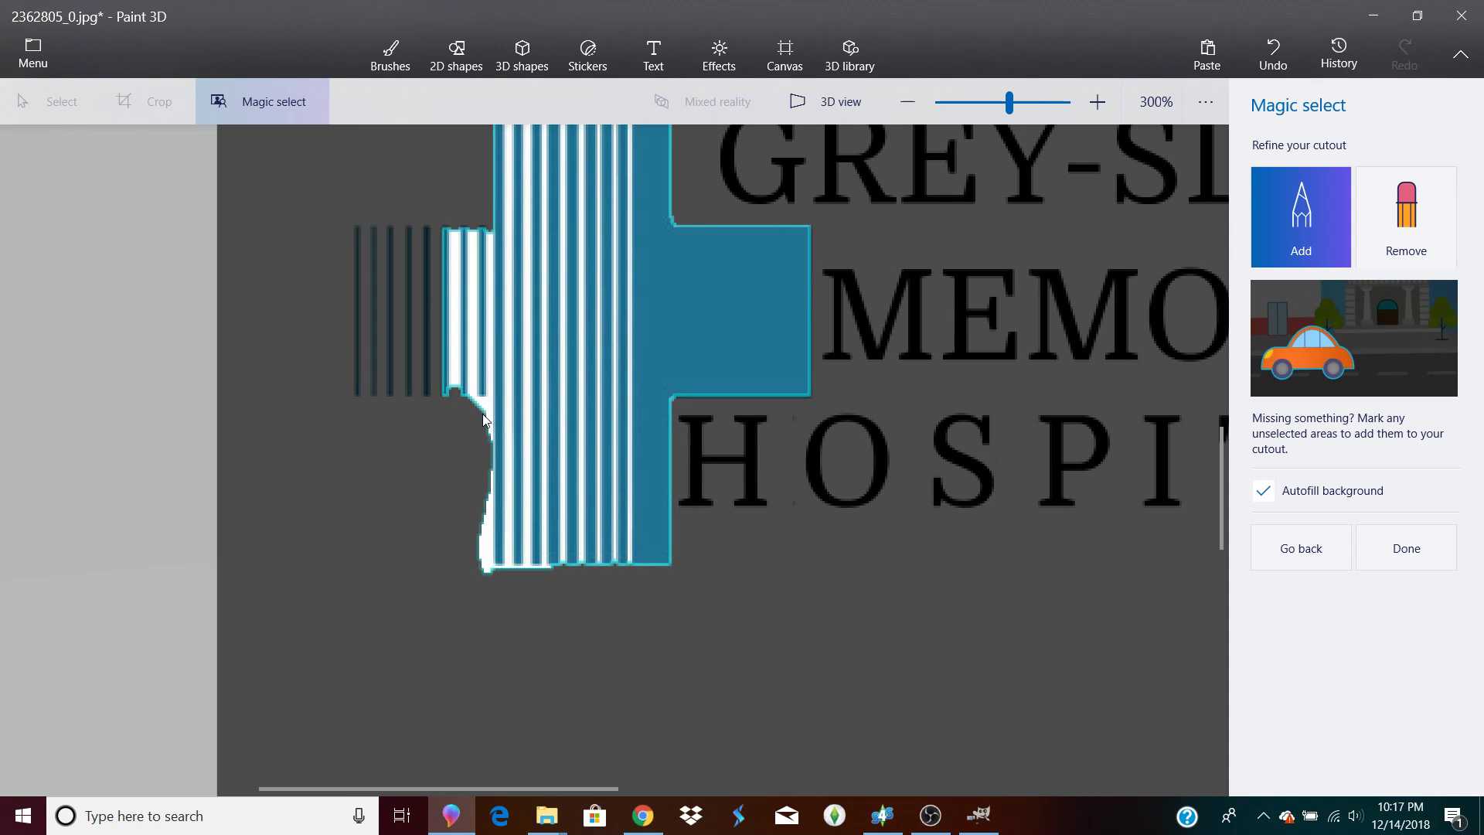
drag(487, 486, 487, 417)
drag(492, 224, 352, 225)
mouse_move(356, 313)
mouse_down()
mouse_move(354, 397)
mouse_move(442, 392)
mouse_up()
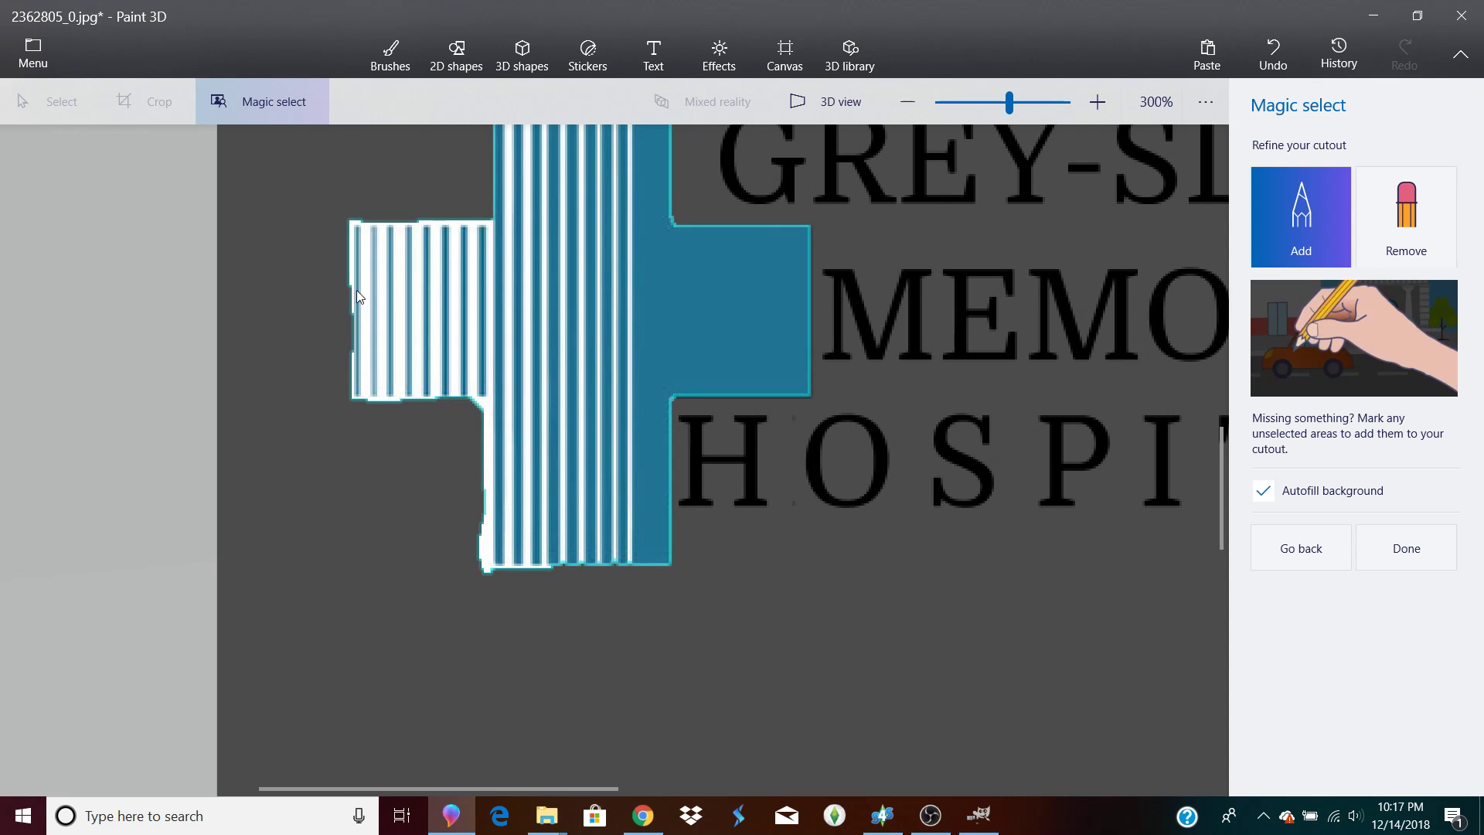
drag(350, 286, 346, 392)
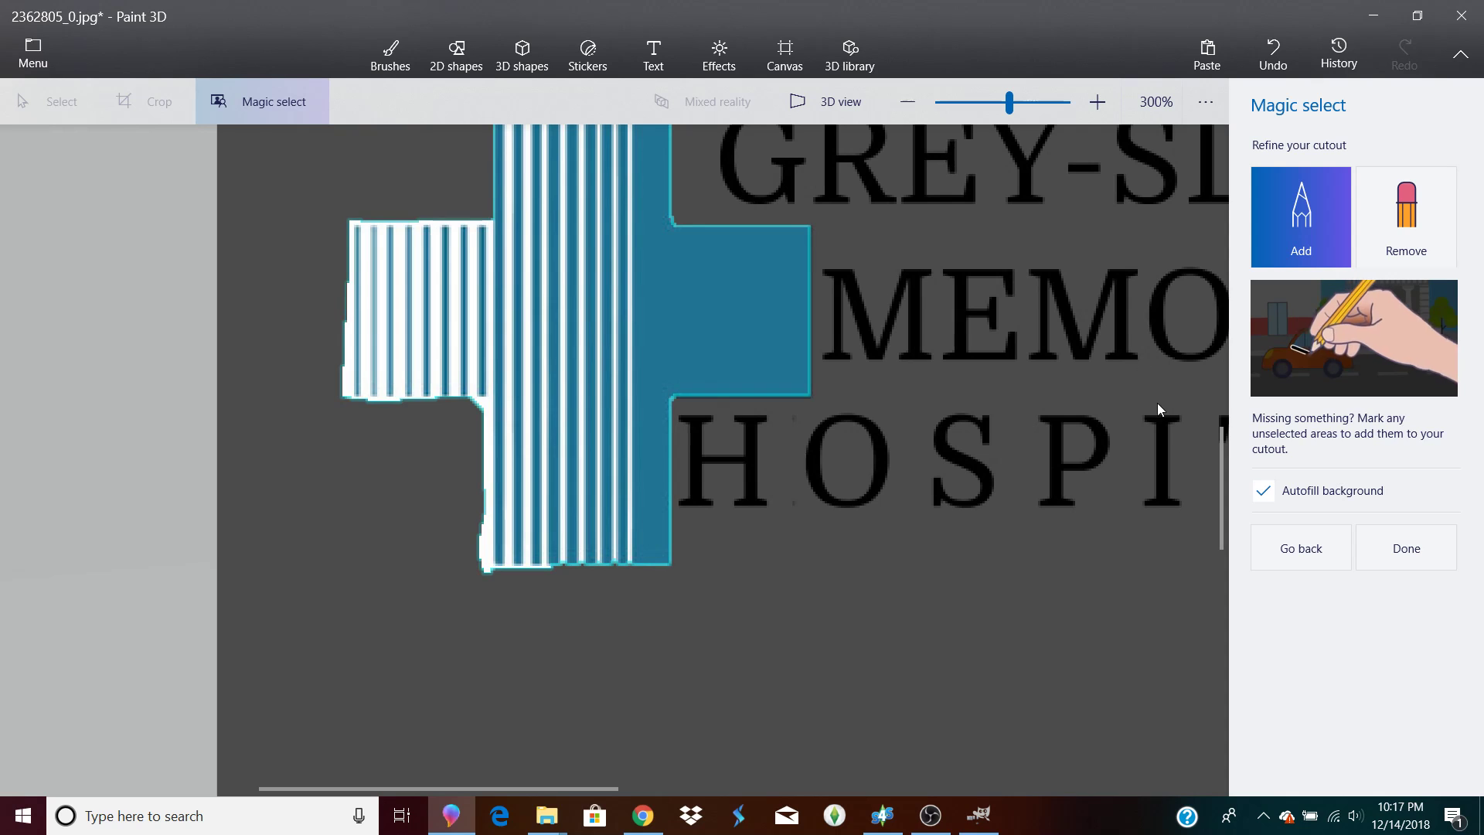
Add the letters H and O of the word HOSPITAL to the cutout by marking along their outlines.
drag(1221, 512, 1234, 477)
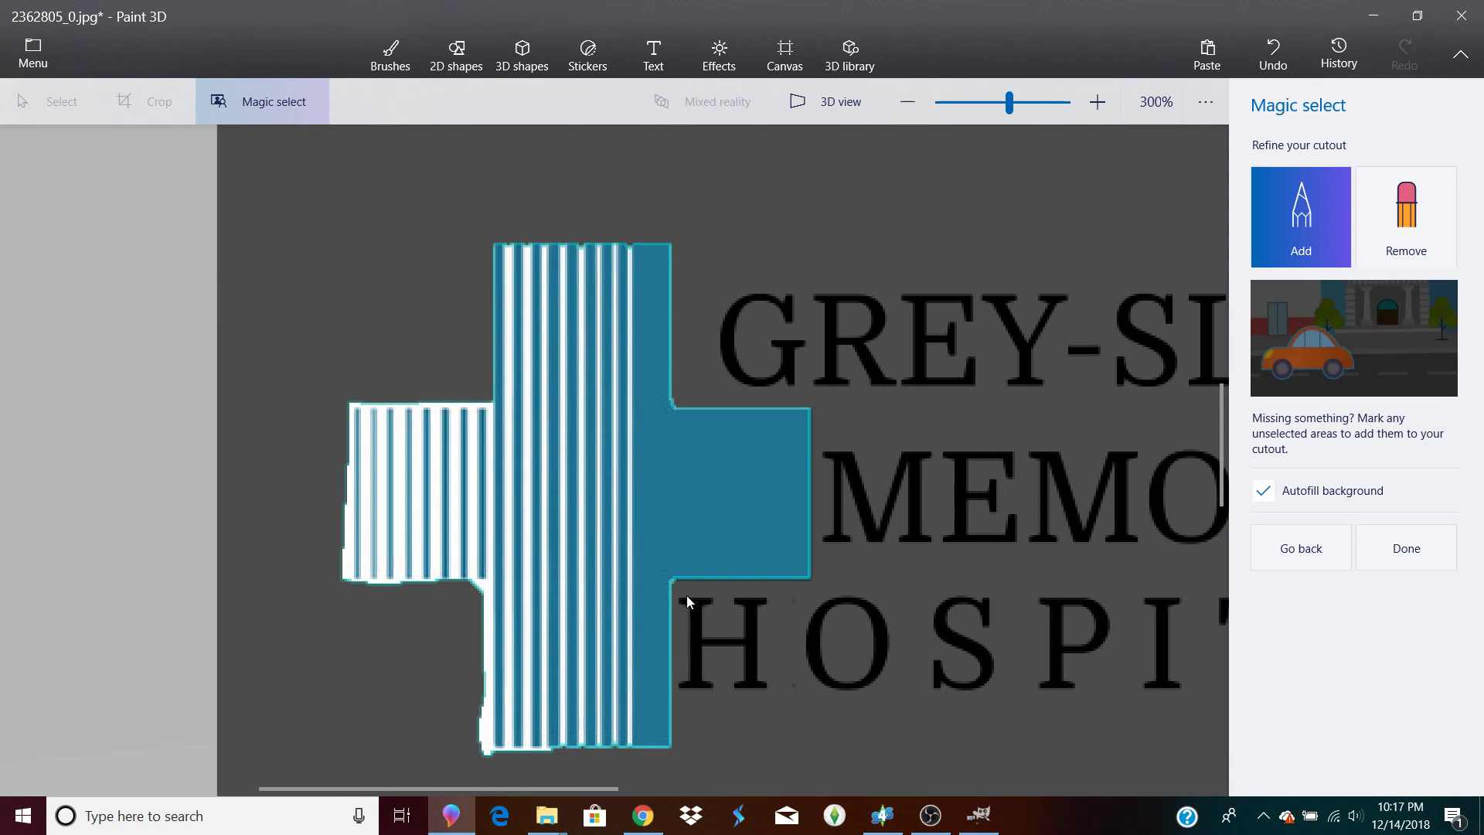
drag(698, 676, 699, 674)
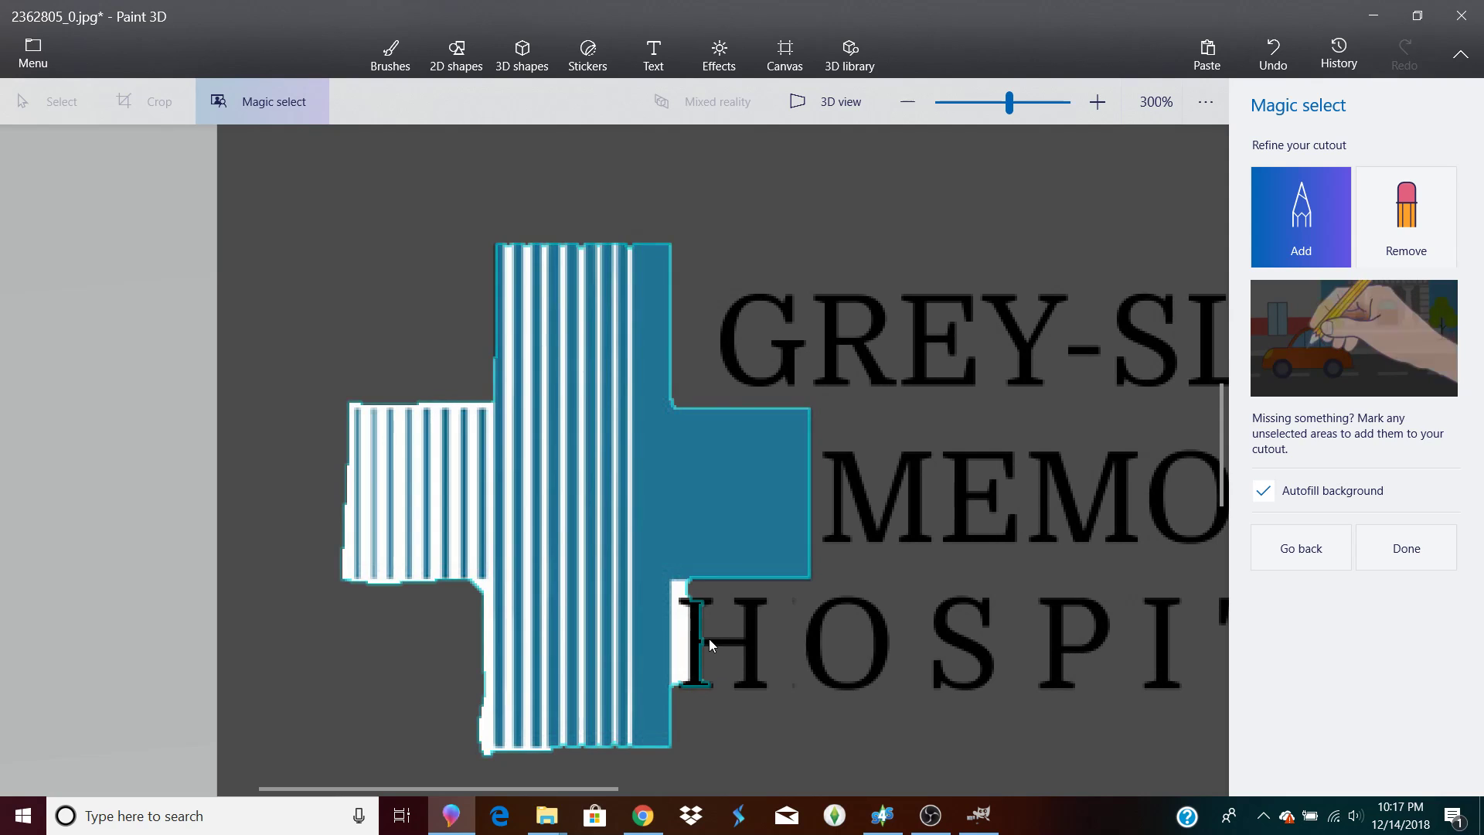
mouse_move(693, 599)
mouse_down()
mouse_move(754, 602)
mouse_move(754, 637)
mouse_up()
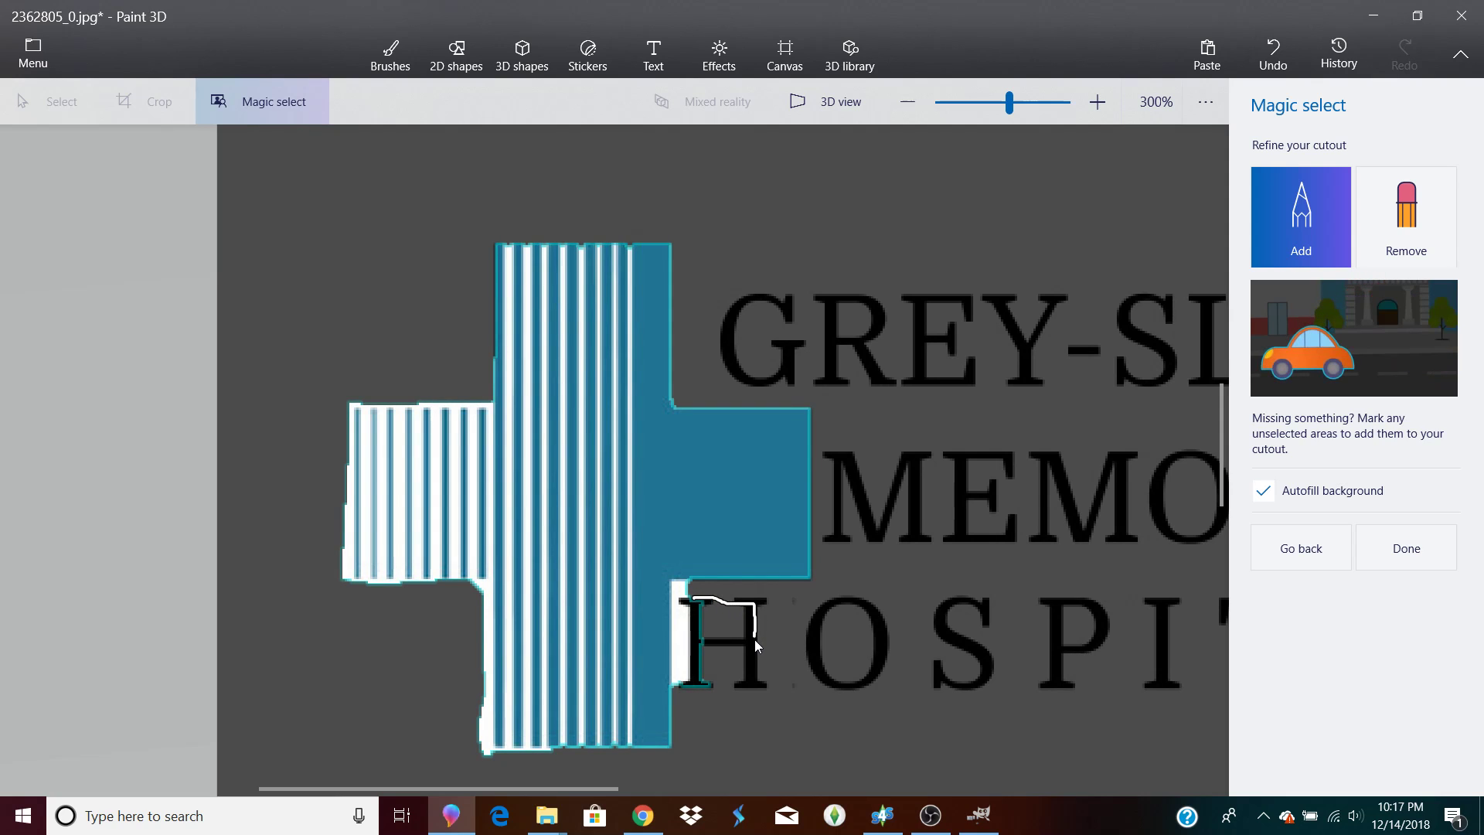
drag(719, 687, 694, 689)
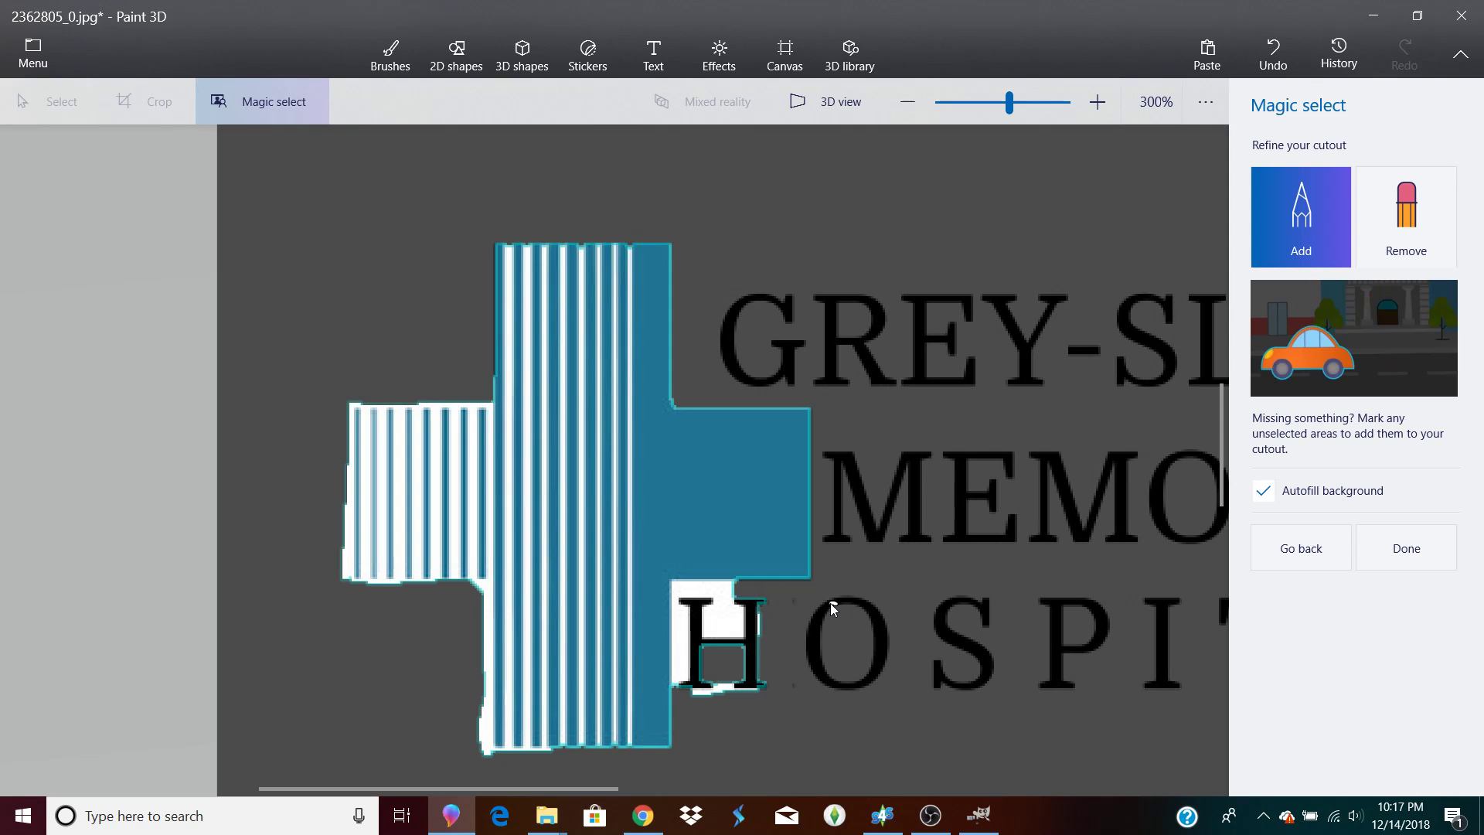
mouse_move(815, 676)
mouse_down()
mouse_move(877, 673)
mouse_move(890, 642)
mouse_move(849, 602)
mouse_up()
Mark the letters S, P, I, T and A of HOSPITAL to add them to the cutout.
drag(499, 790, 607, 789)
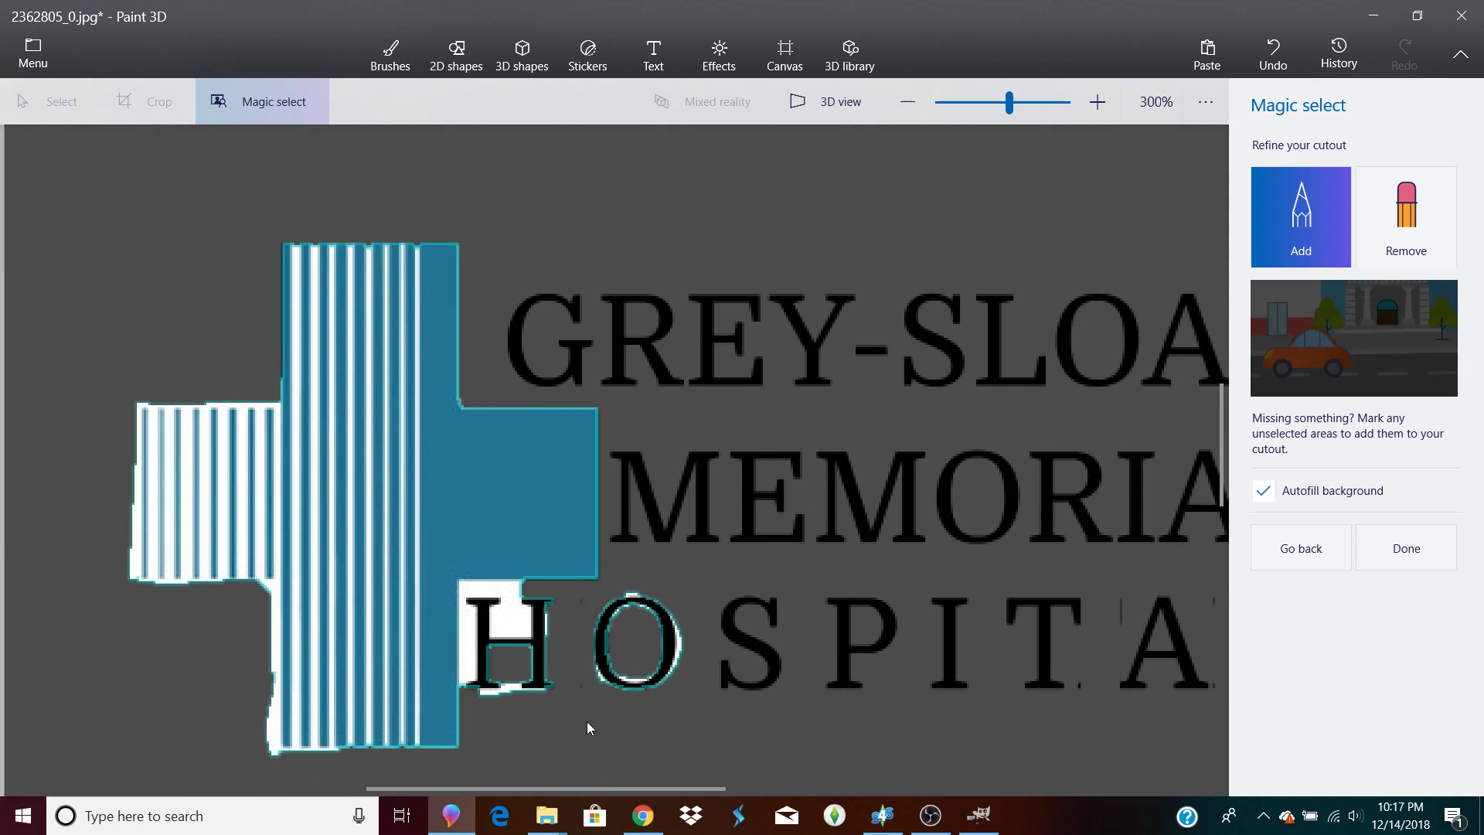
mouse_move(746, 684)
mouse_down()
mouse_move(770, 656)
mouse_move(726, 621)
mouse_move(774, 623)
mouse_up()
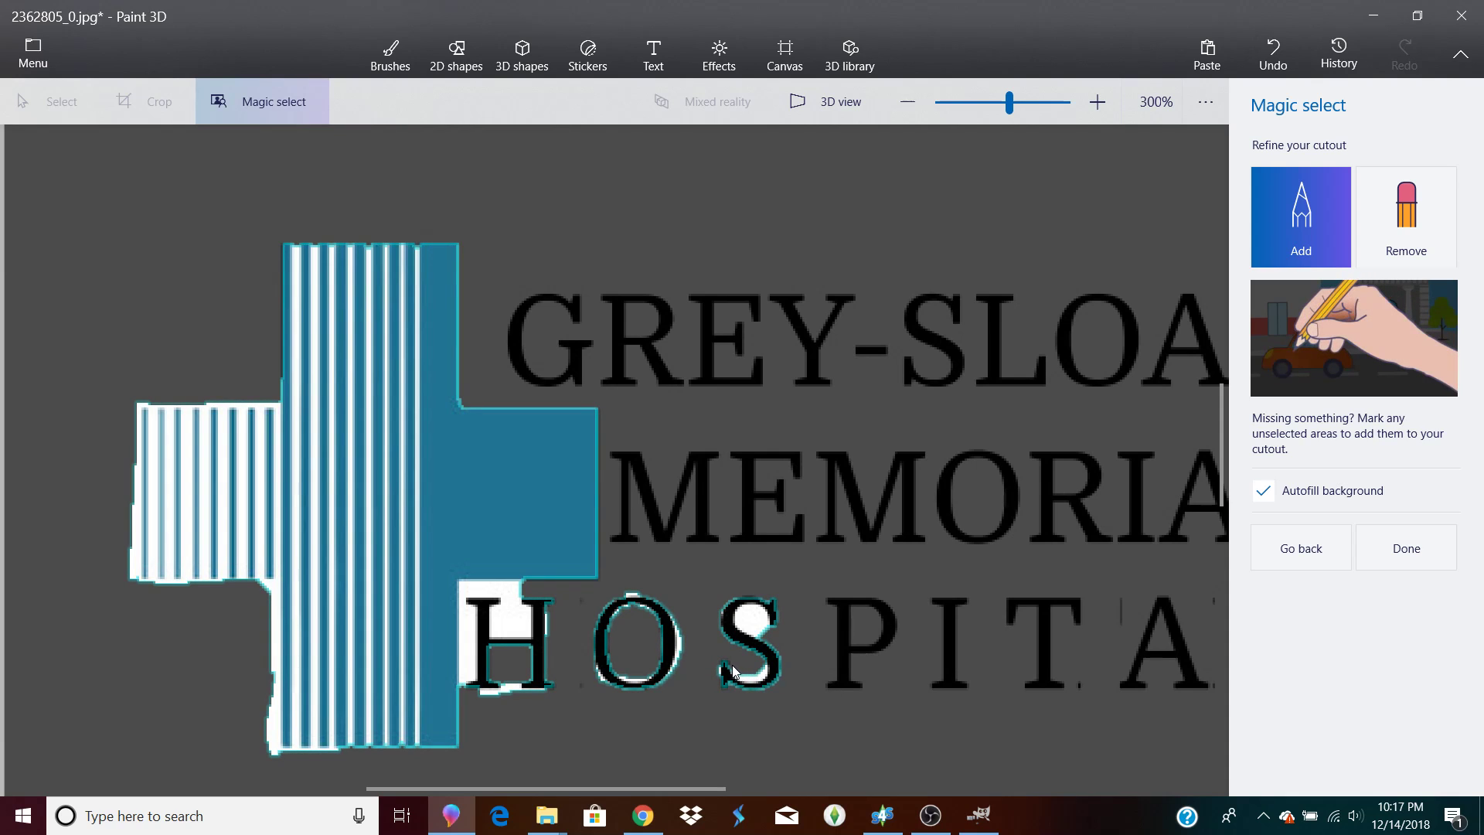
drag(728, 660, 727, 687)
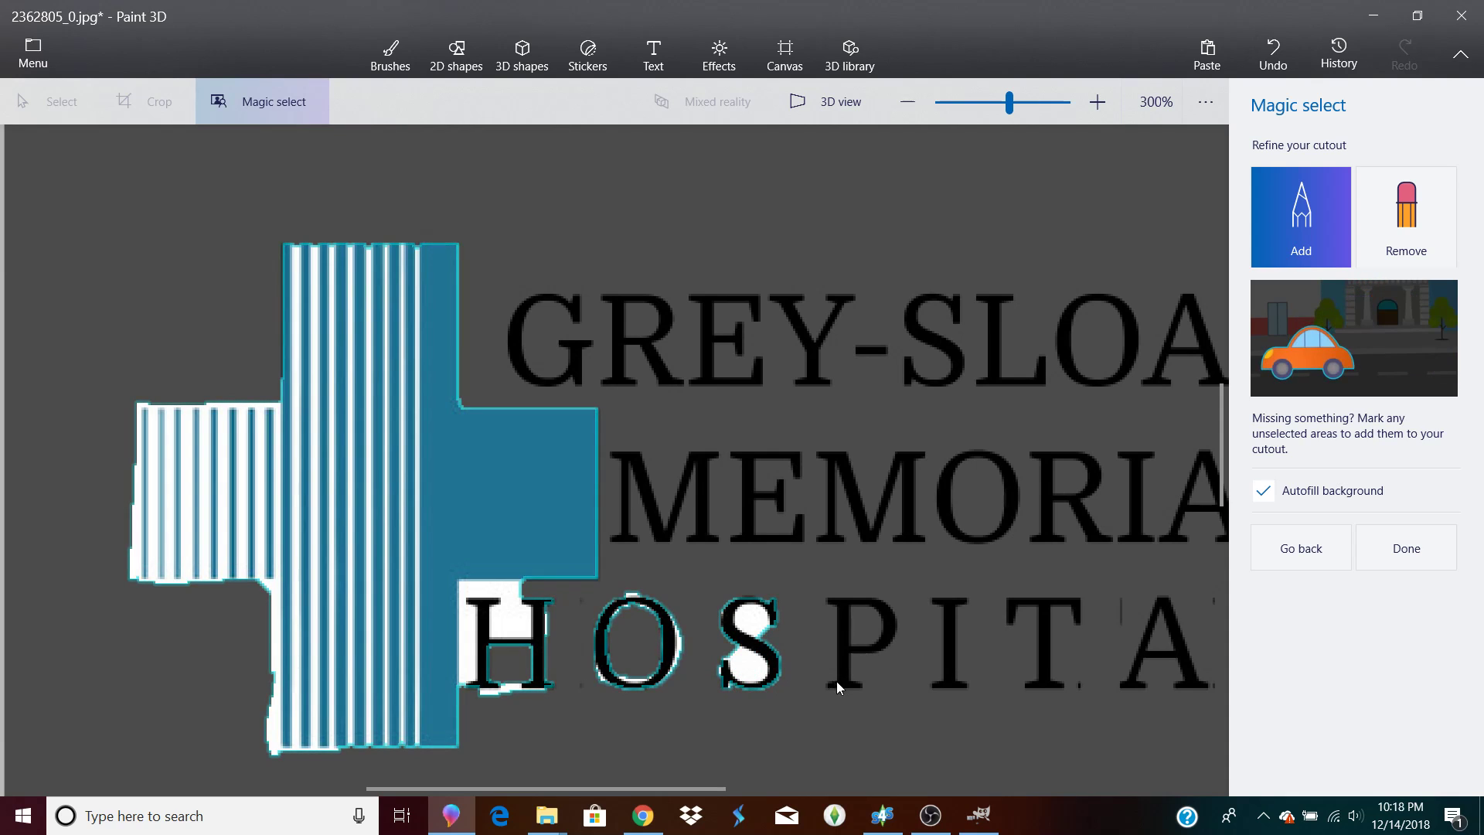
drag(832, 683, 864, 681)
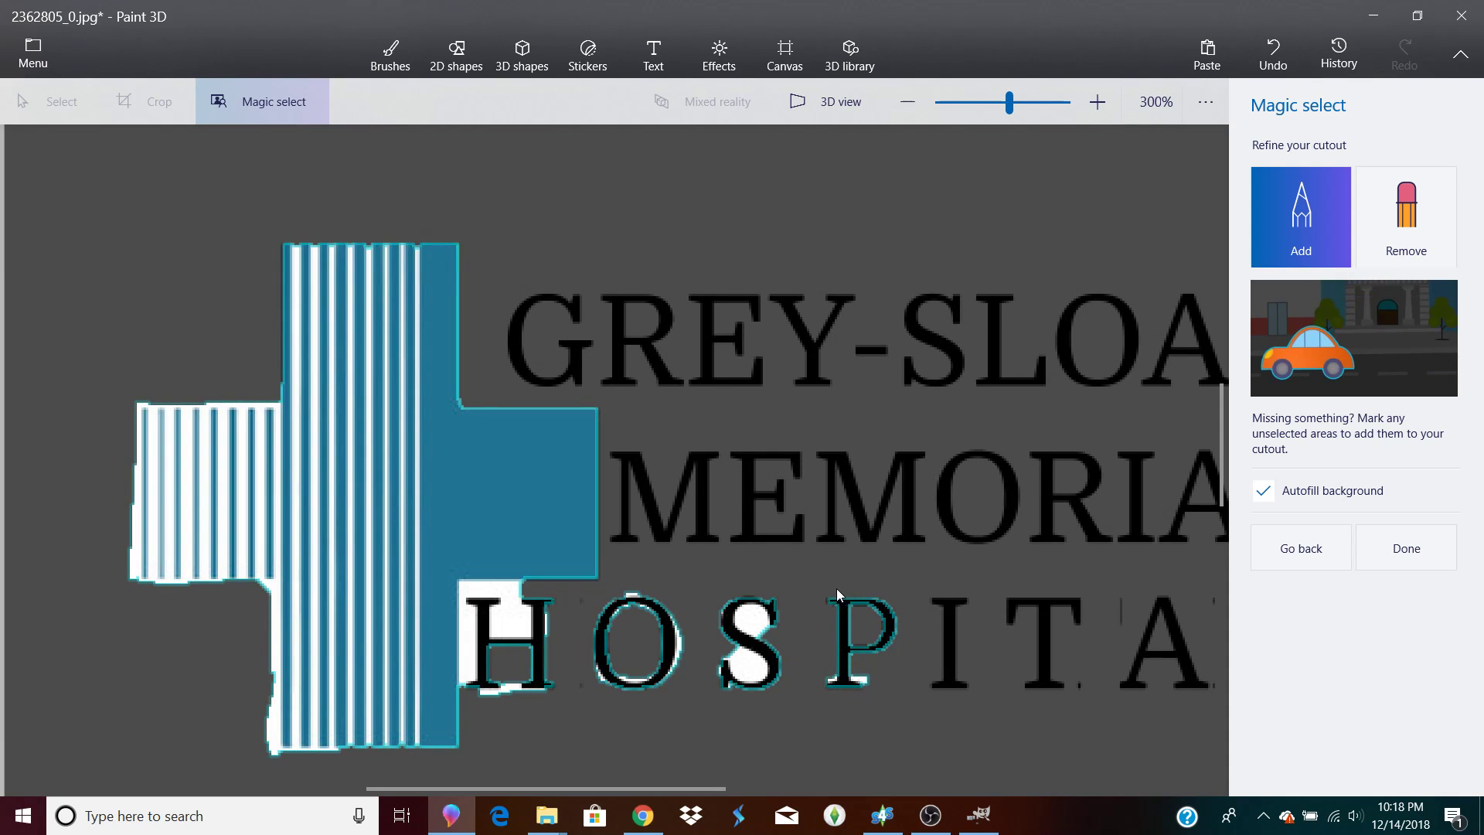
drag(824, 595, 847, 601)
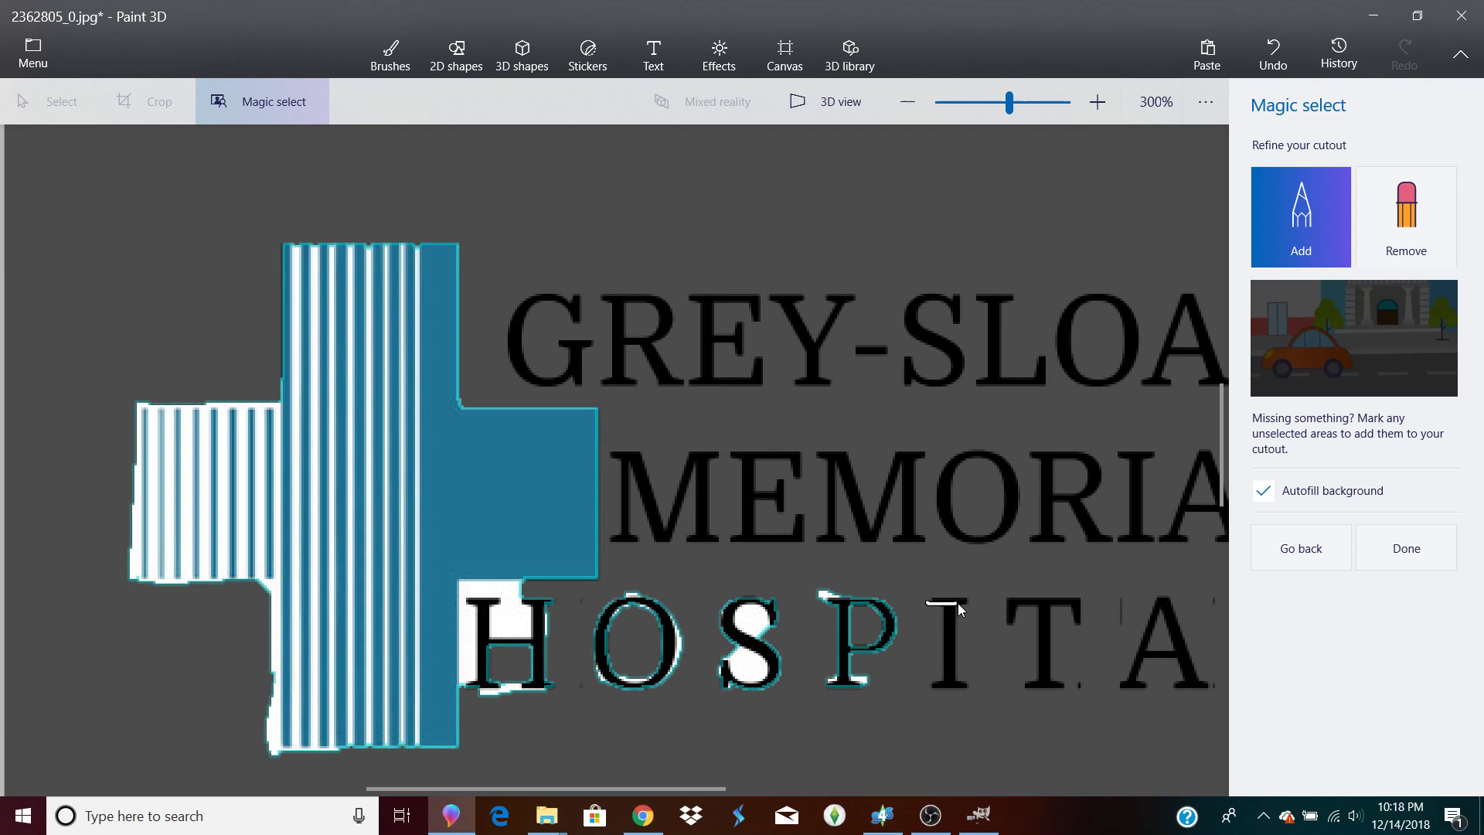
drag(956, 603, 970, 602)
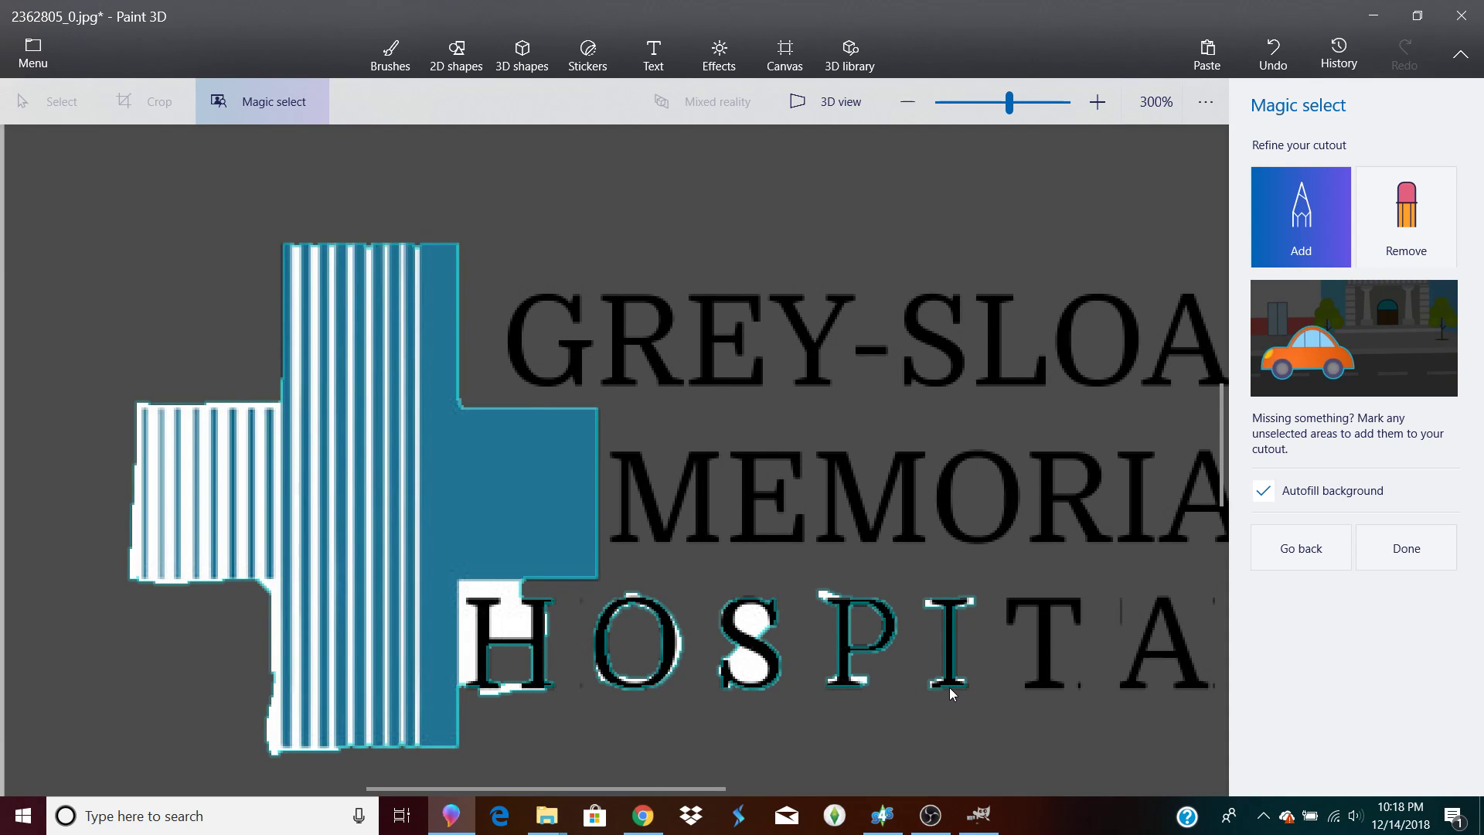
click(1013, 604)
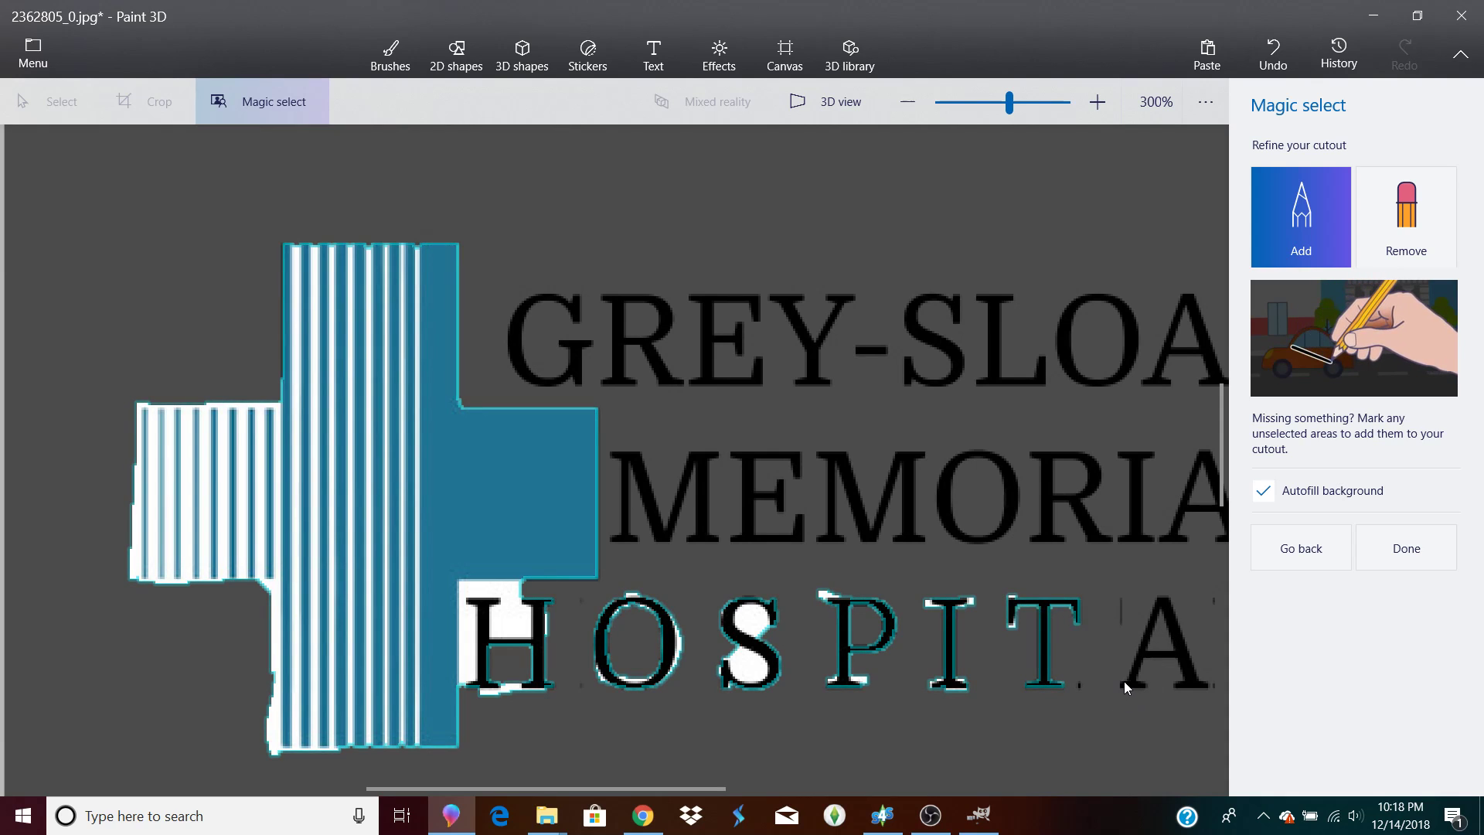
click(1201, 680)
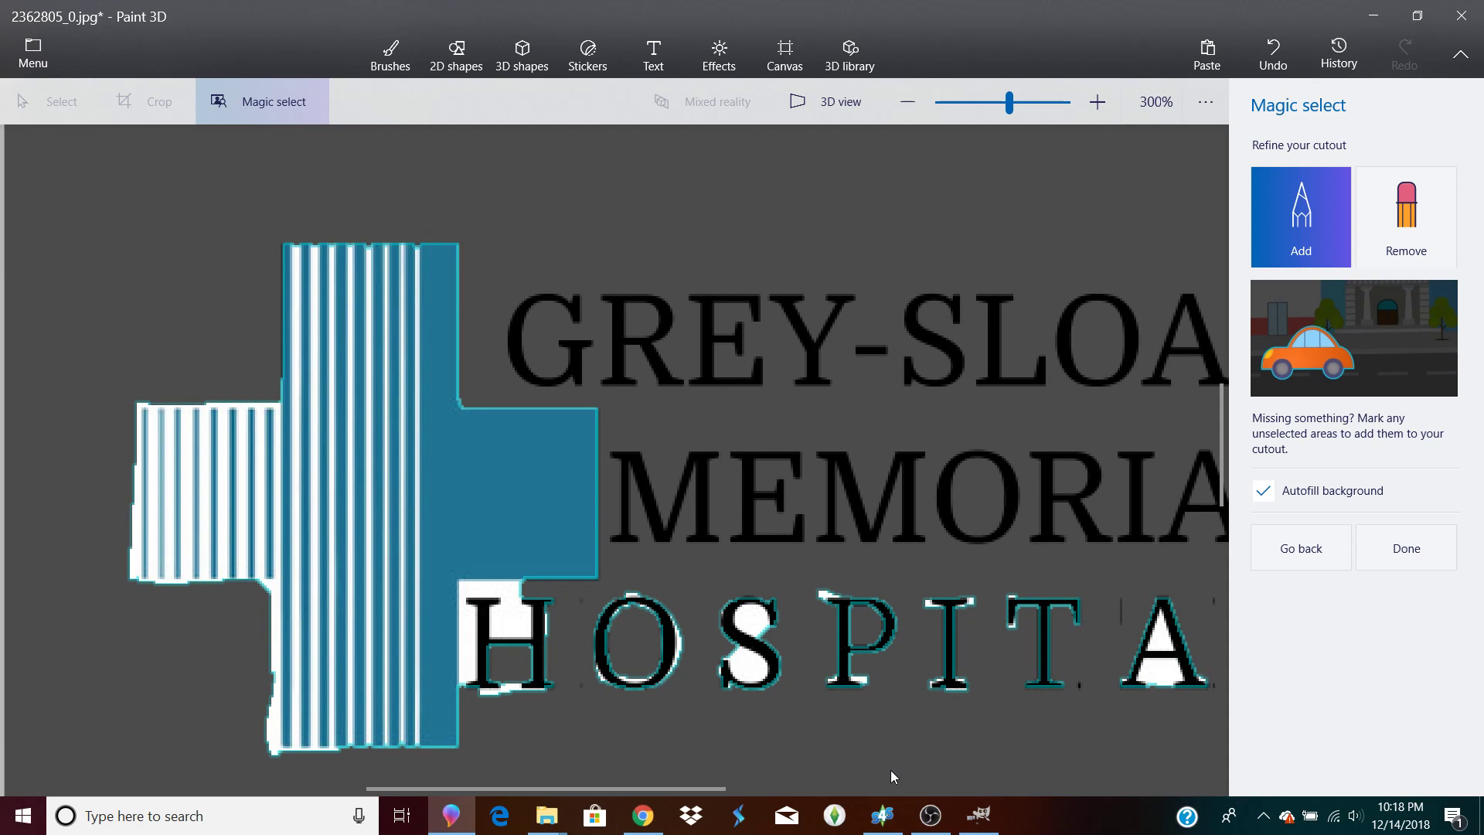
mouse_move(779, 782)
mouse_down()
mouse_move(675, 789)
mouse_move(719, 791)
mouse_up()
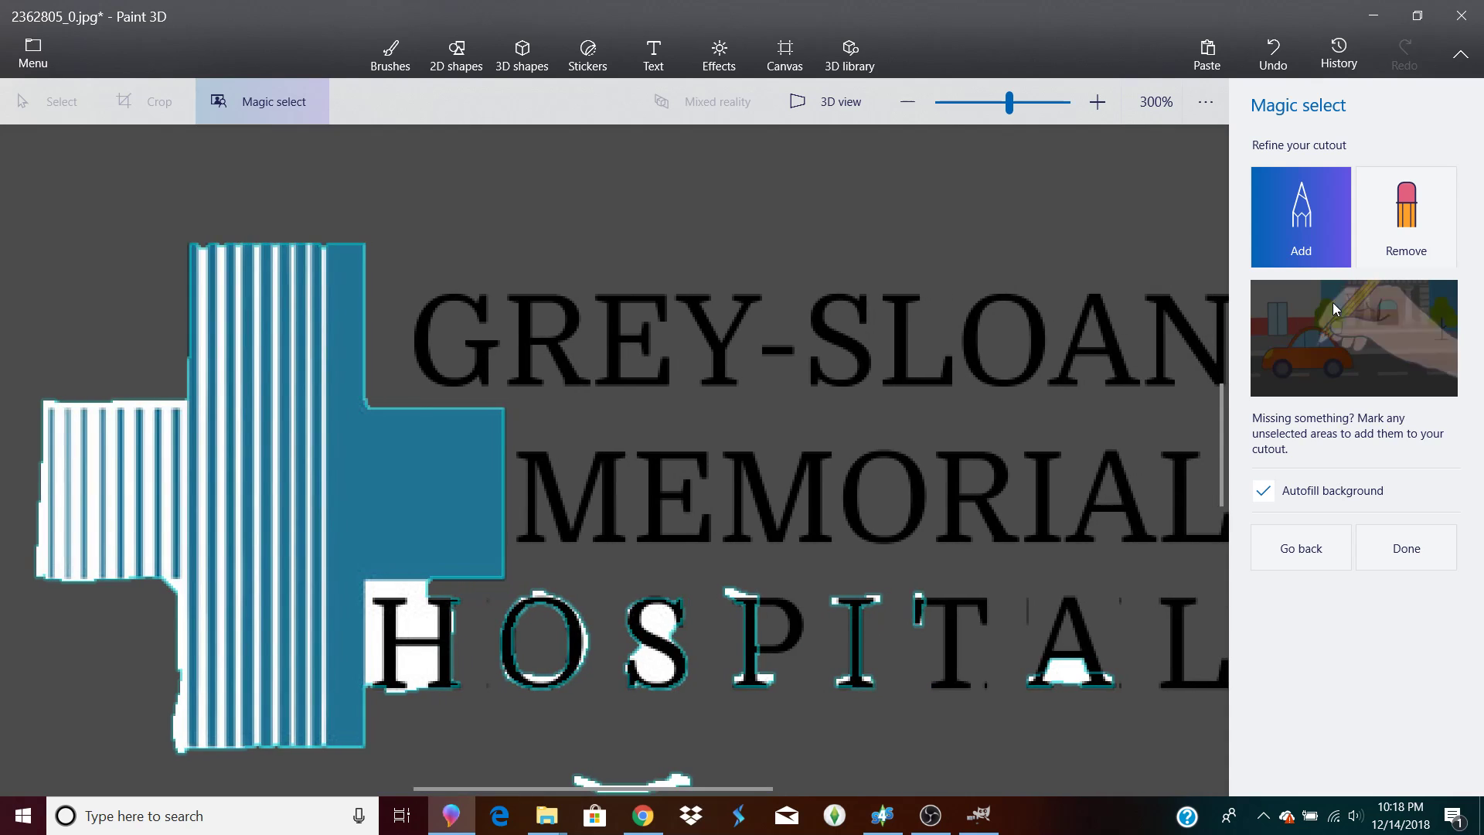
Remove the stray curved mark below the word HOSPITAL from the cutout.
drag(1220, 416, 1231, 454)
click(1398, 207)
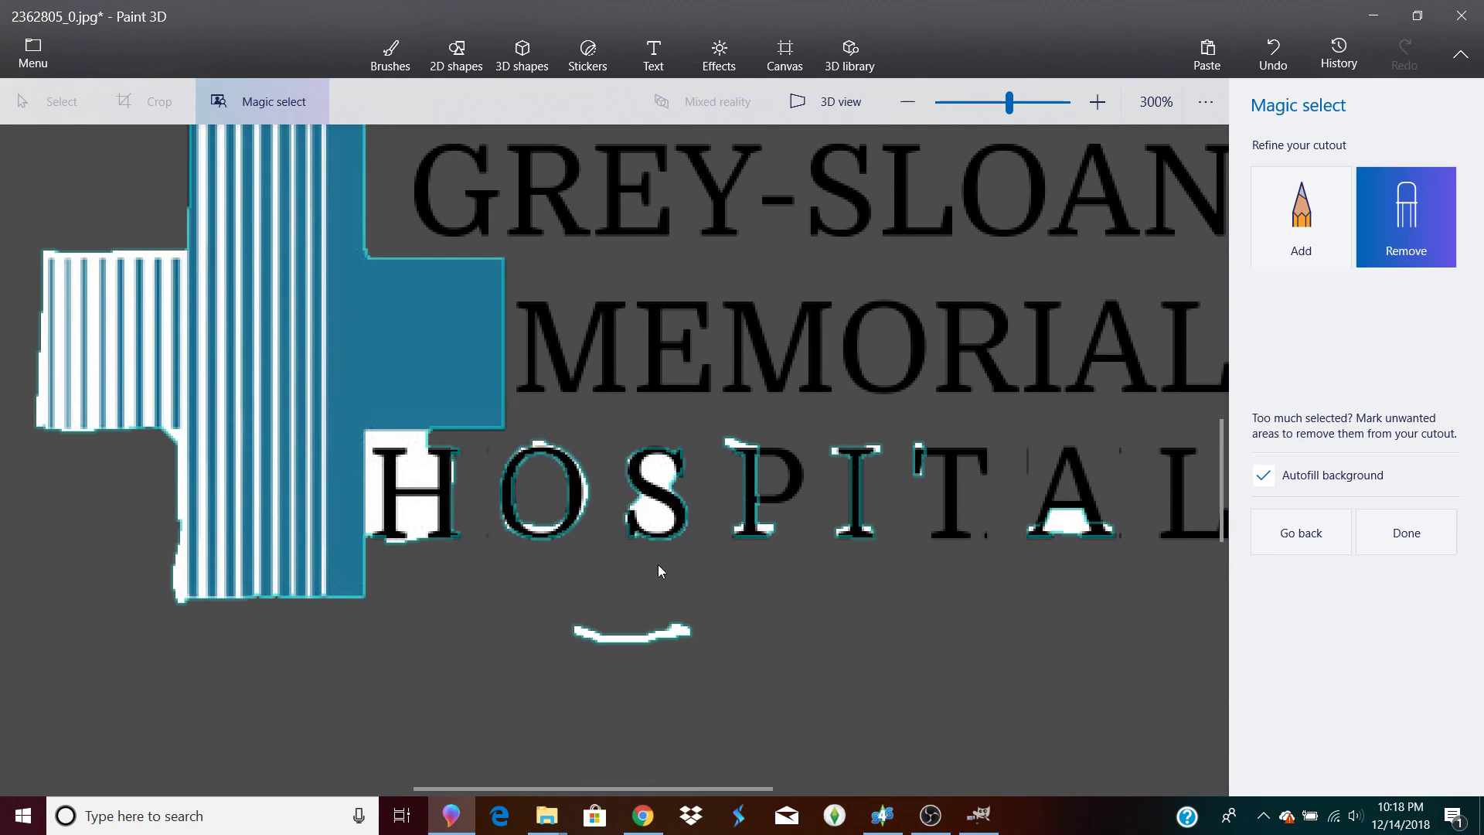
drag(578, 631, 663, 652)
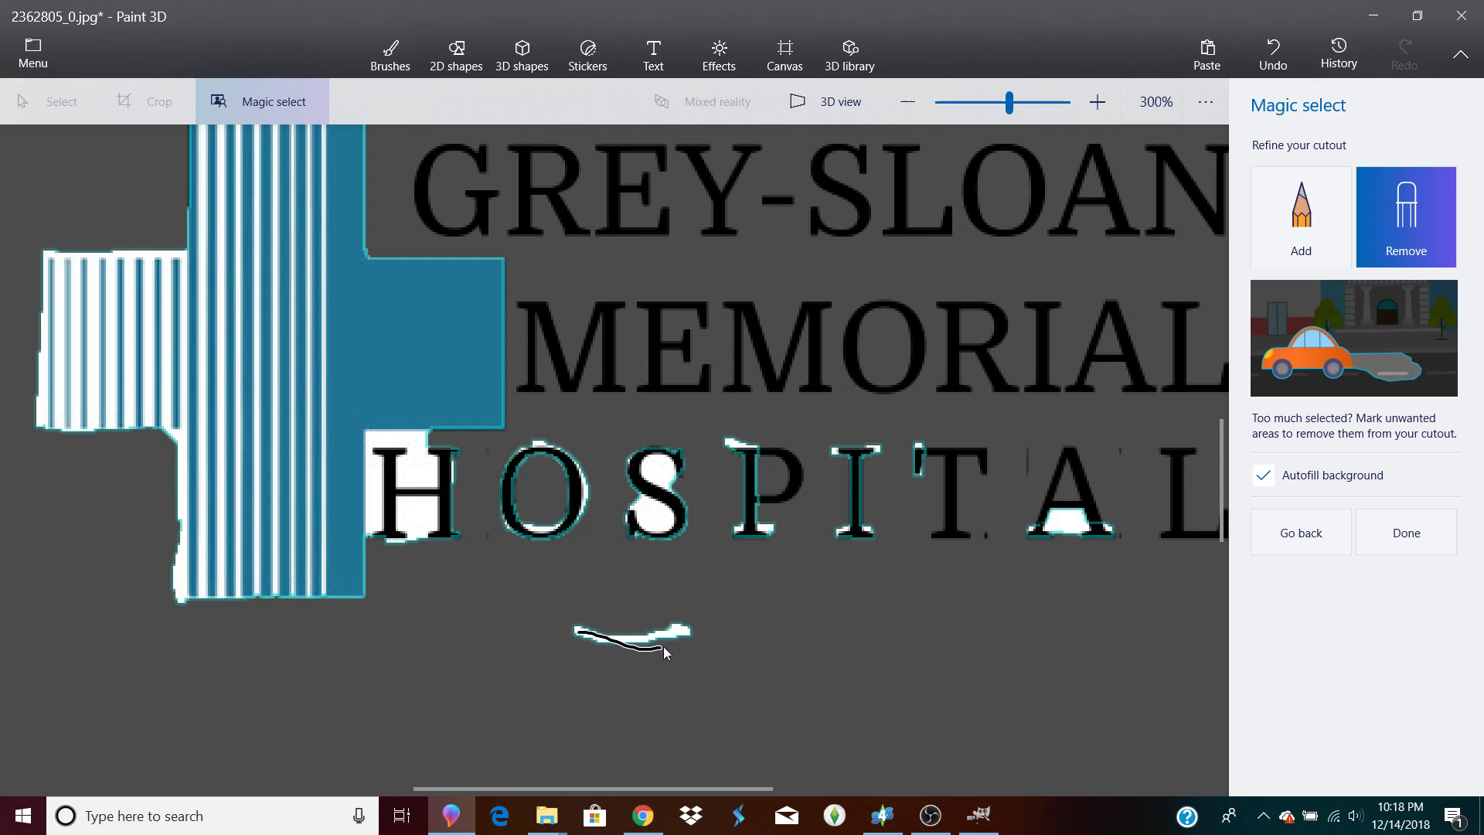
drag(572, 625, 701, 623)
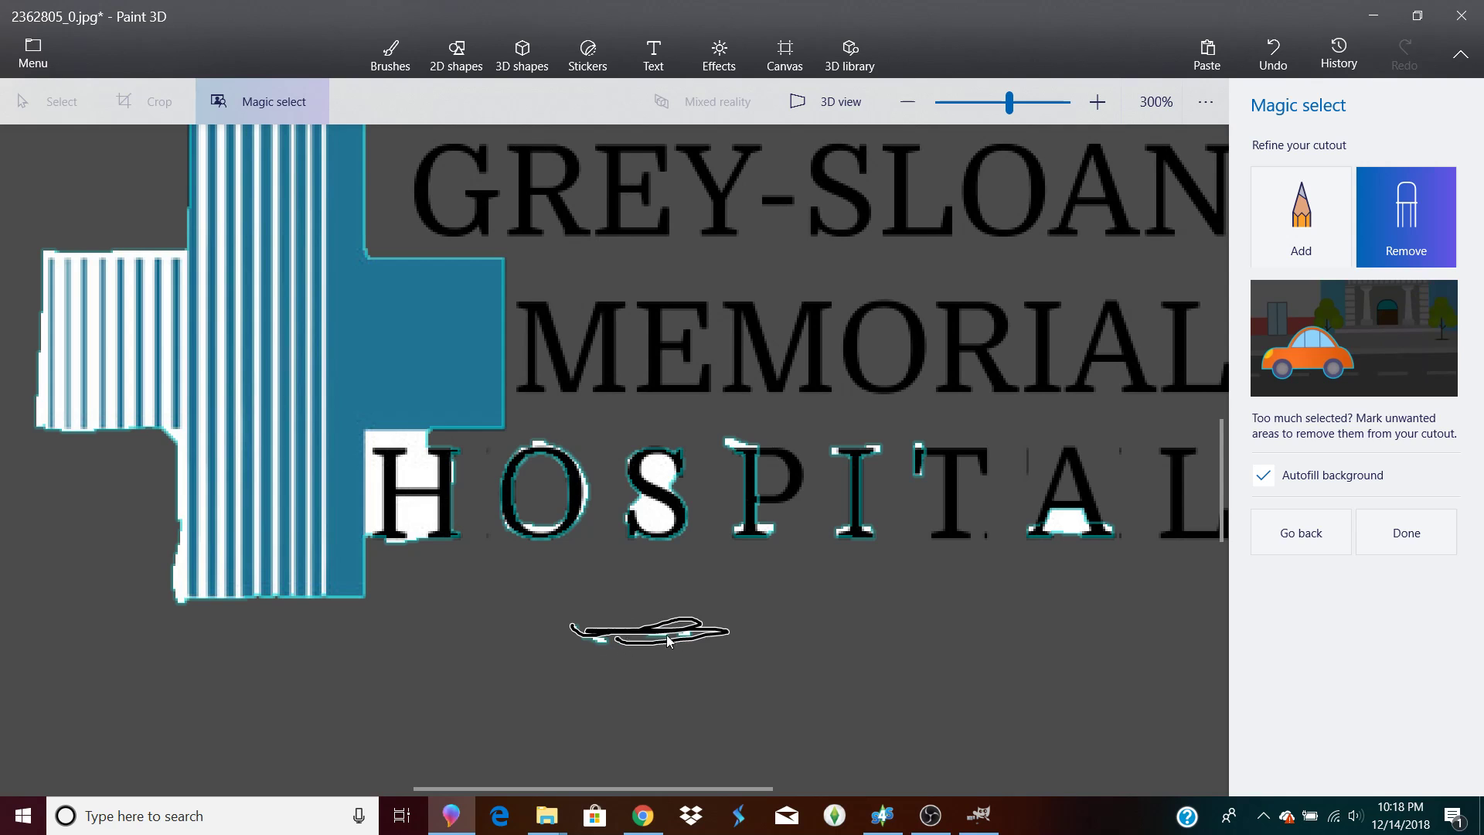
drag(608, 646, 593, 628)
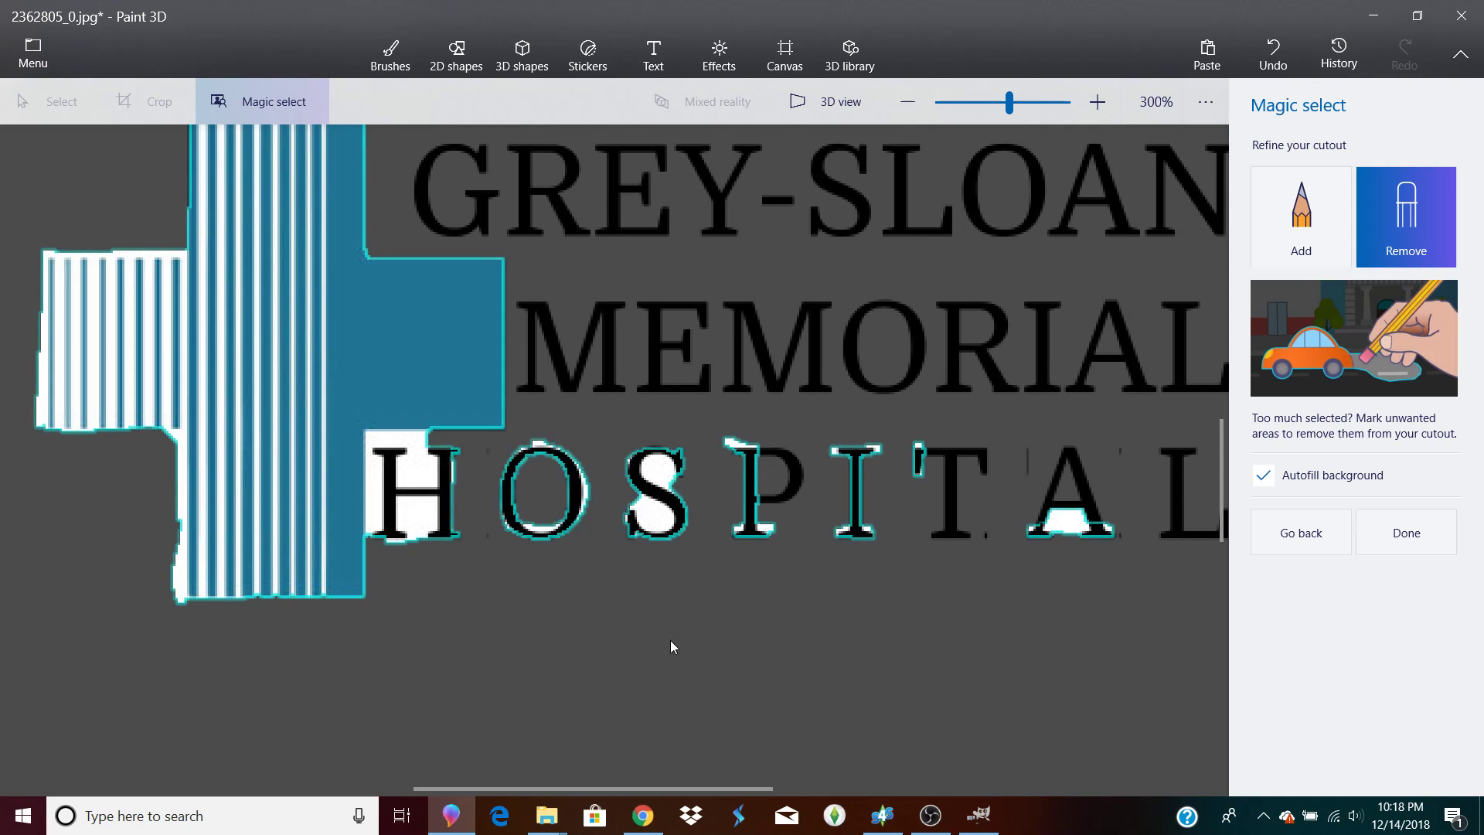
Add the missing parts of the letters P, A, T and L of HOSPITAL to the cutout.
drag(649, 784, 740, 781)
click(1349, 199)
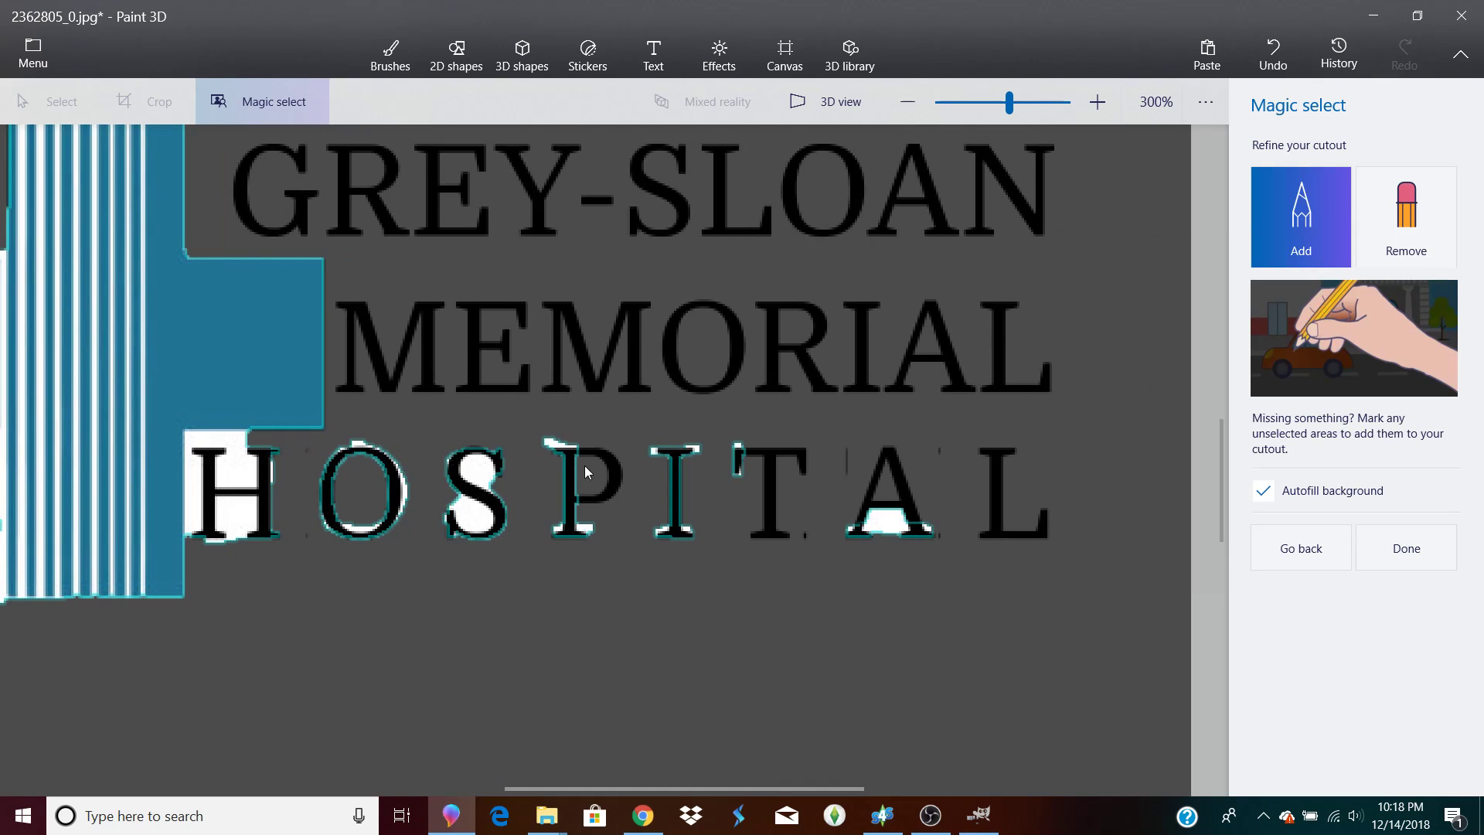
mouse_move(579, 498)
mouse_down()
mouse_move(600, 497)
mouse_move(610, 453)
mouse_move(572, 447)
mouse_up()
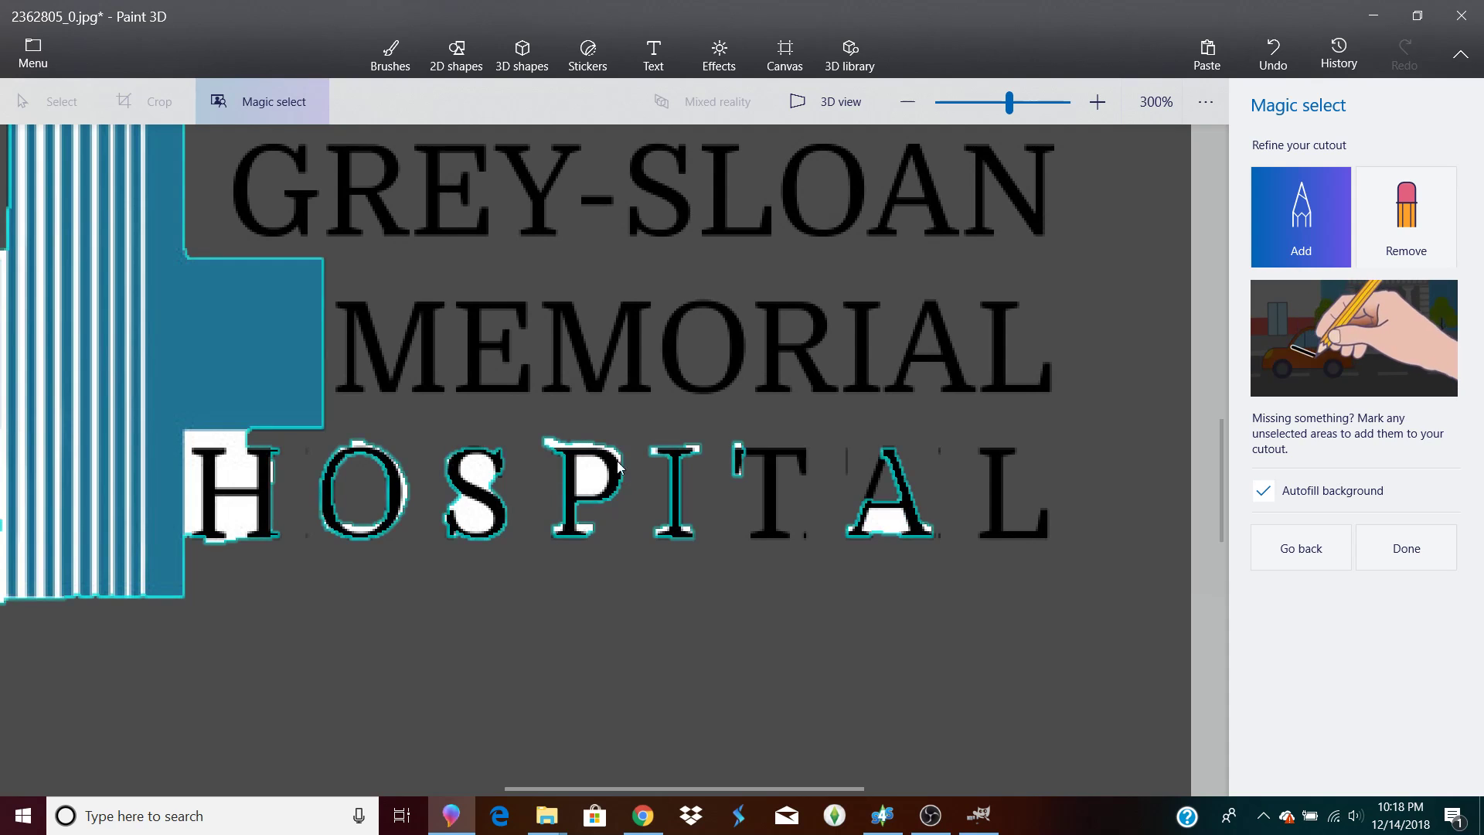
drag(883, 457, 860, 525)
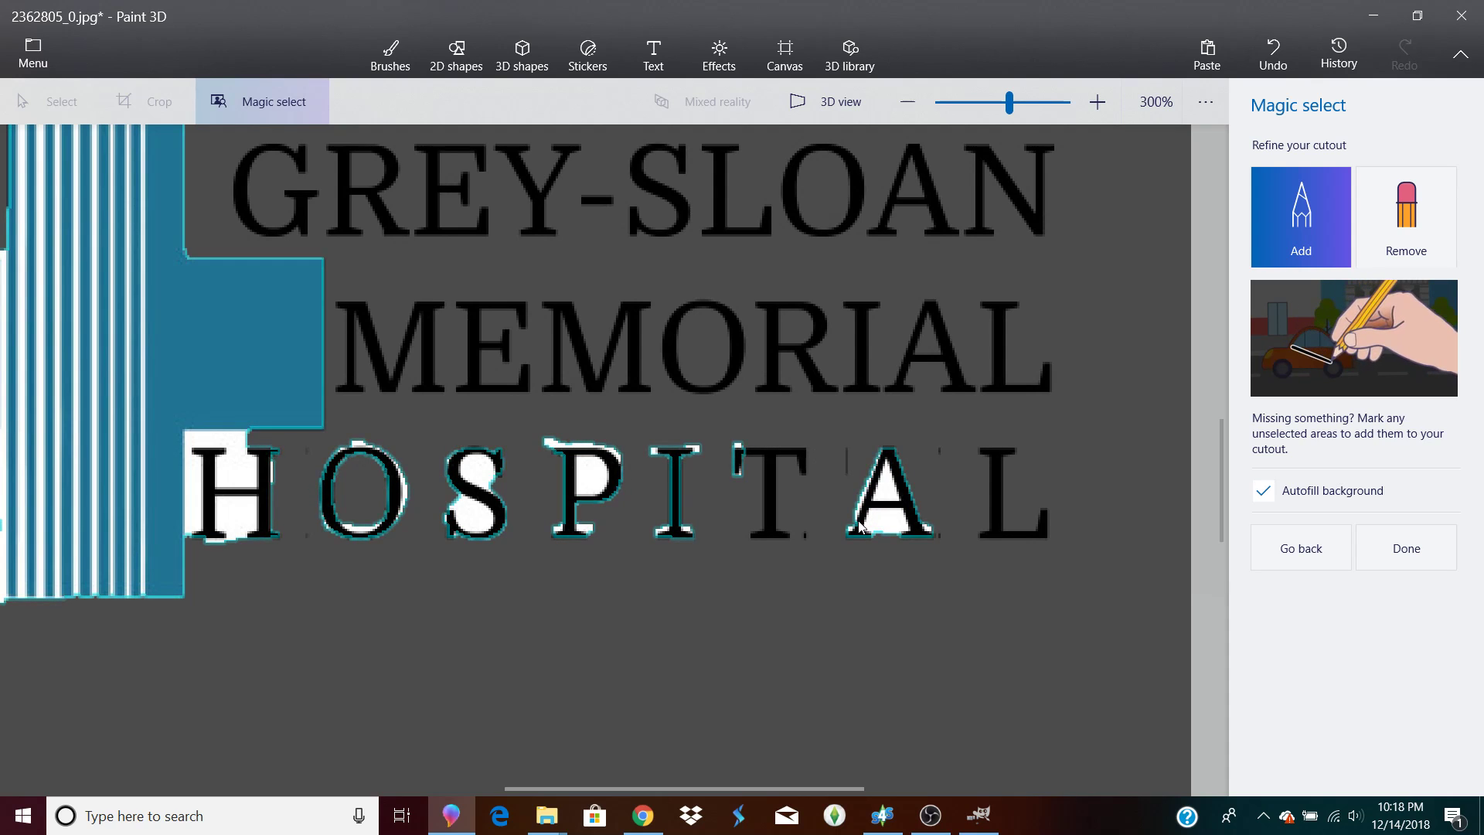
click(784, 533)
click(992, 452)
mouse_move(991, 452)
mouse_down()
mouse_move(986, 534)
mouse_move(1035, 531)
mouse_move(1052, 514)
mouse_up()
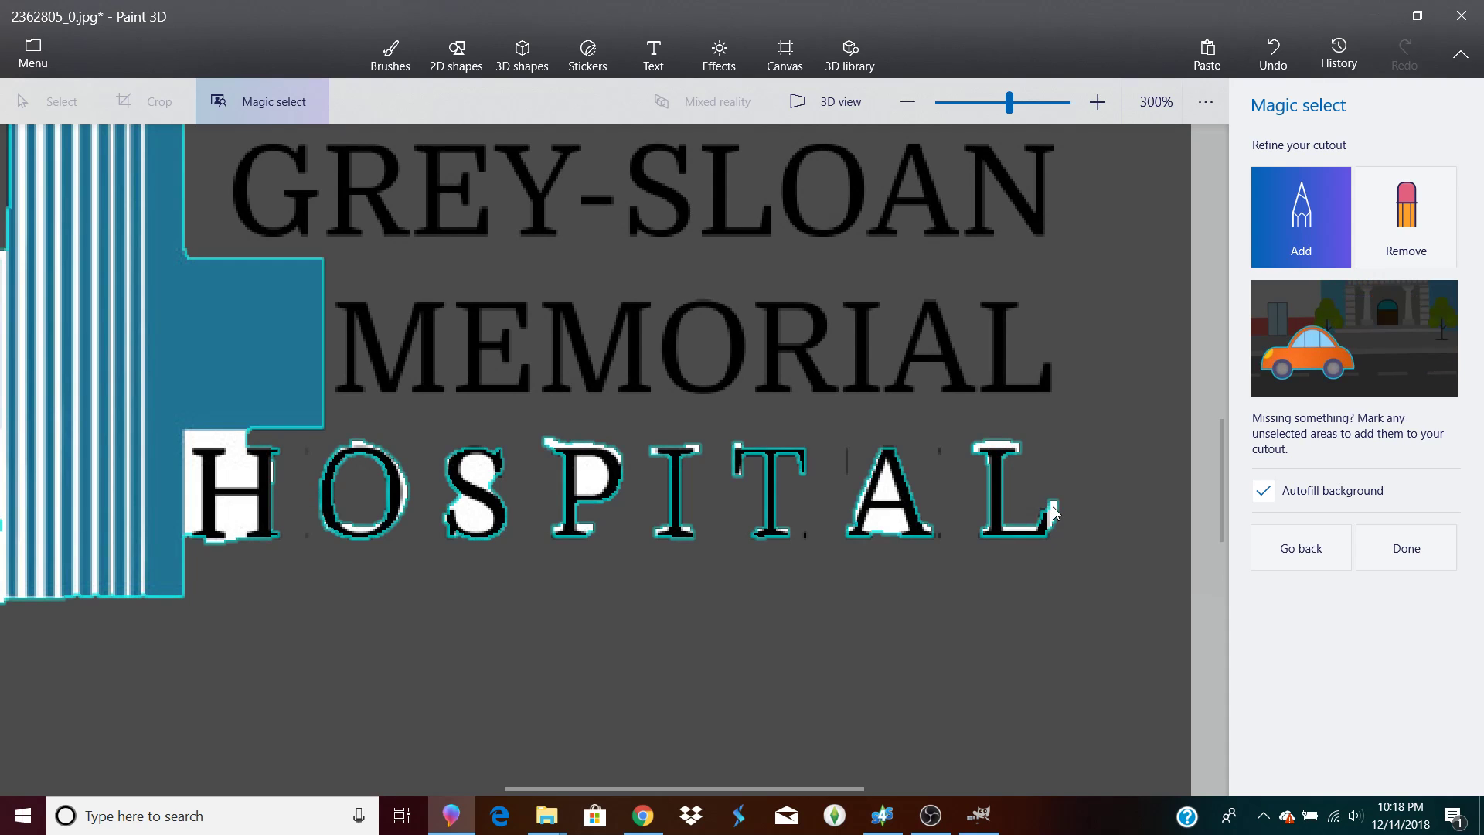
mouse_move(1049, 507)
mouse_down()
mouse_move(980, 536)
mouse_move(1064, 530)
mouse_up()
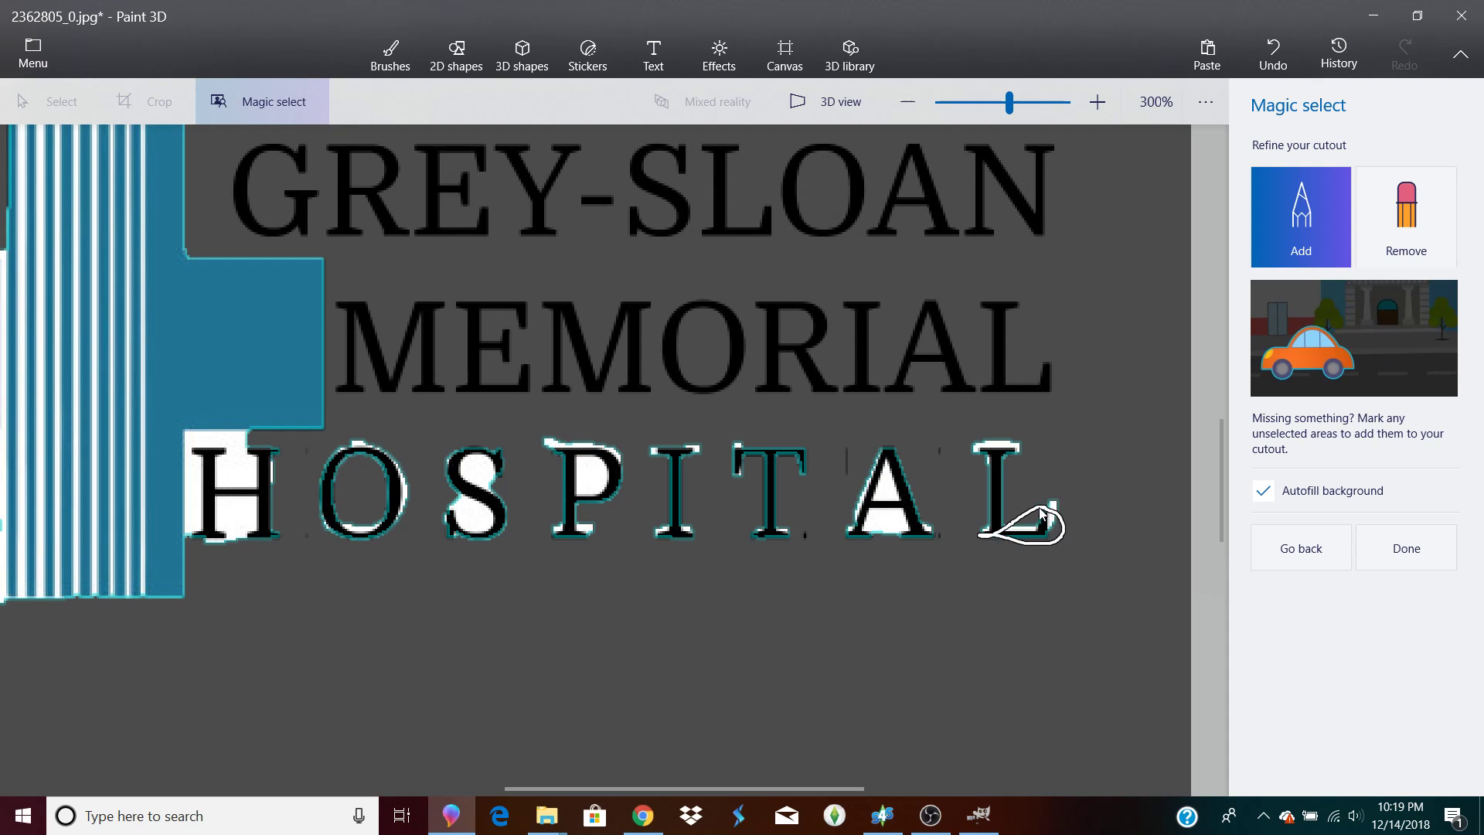
Add the words MEMORIAL and GREY-SLOAN to the cutout by marking across their letters.
drag(1219, 492, 1221, 460)
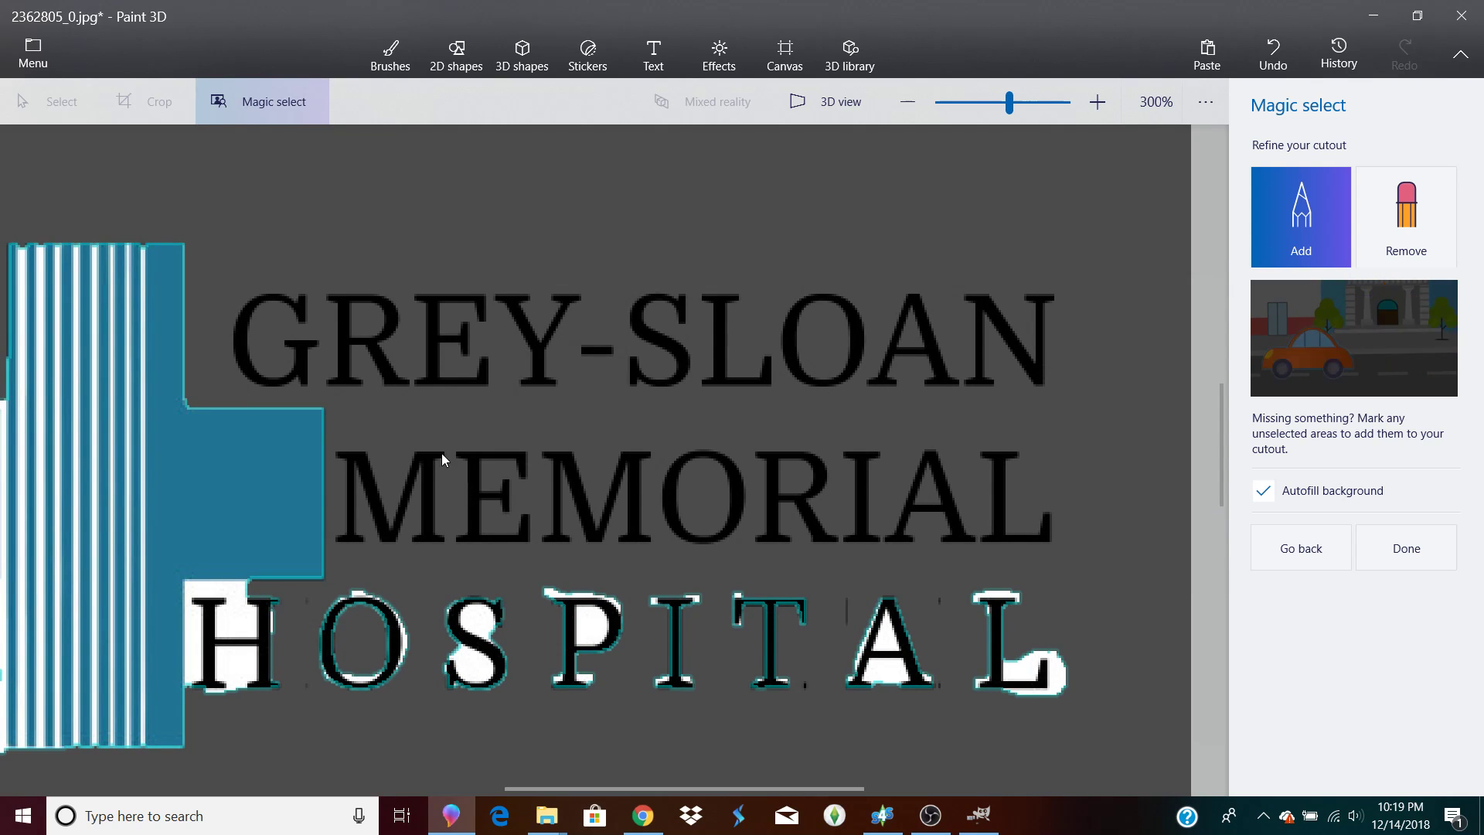
mouse_move(632, 519)
mouse_down()
mouse_move(788, 479)
mouse_move(1002, 496)
mouse_up()
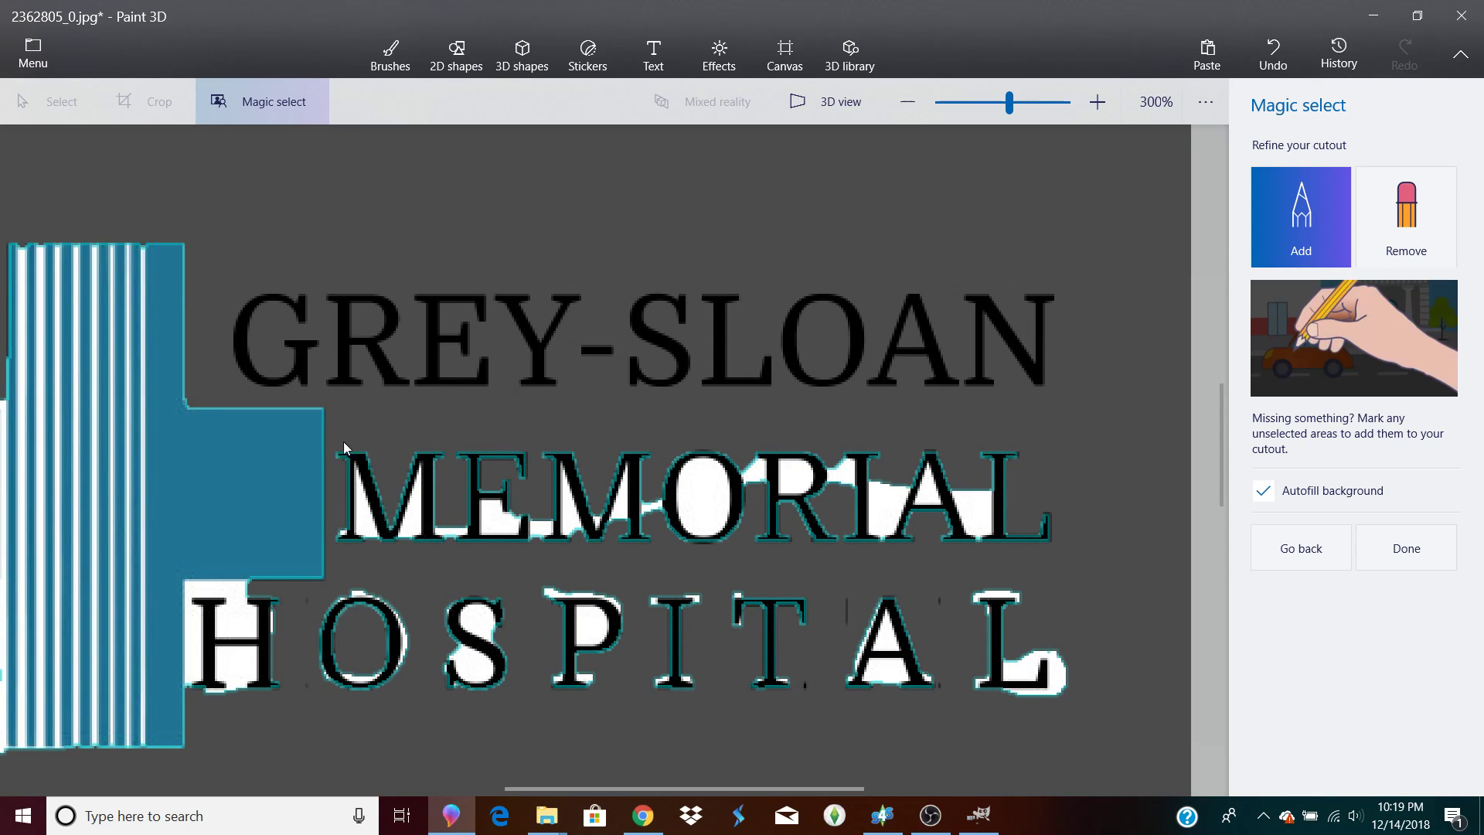
drag(237, 350, 568, 349)
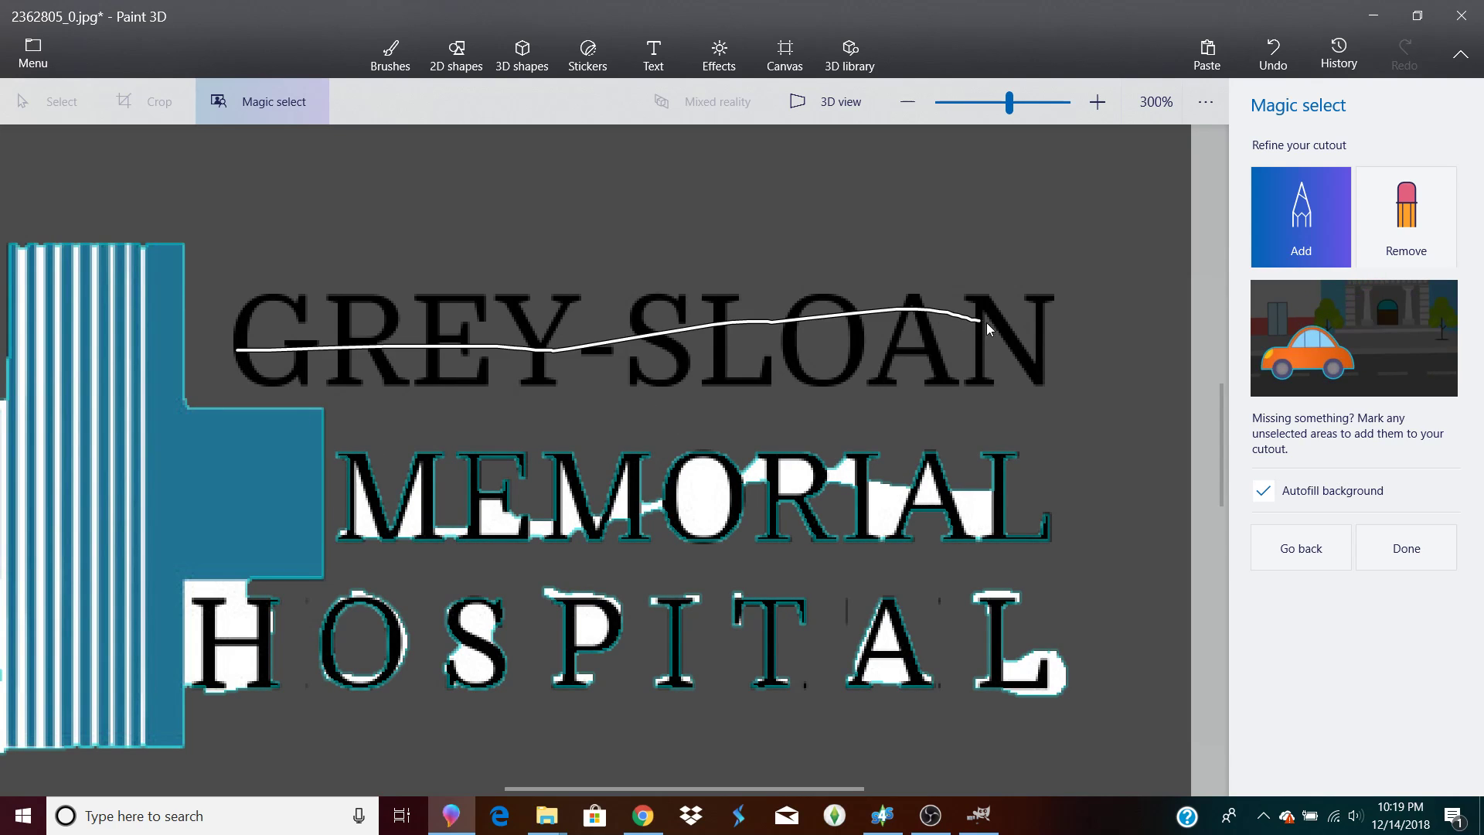
drag(1032, 329, 1036, 331)
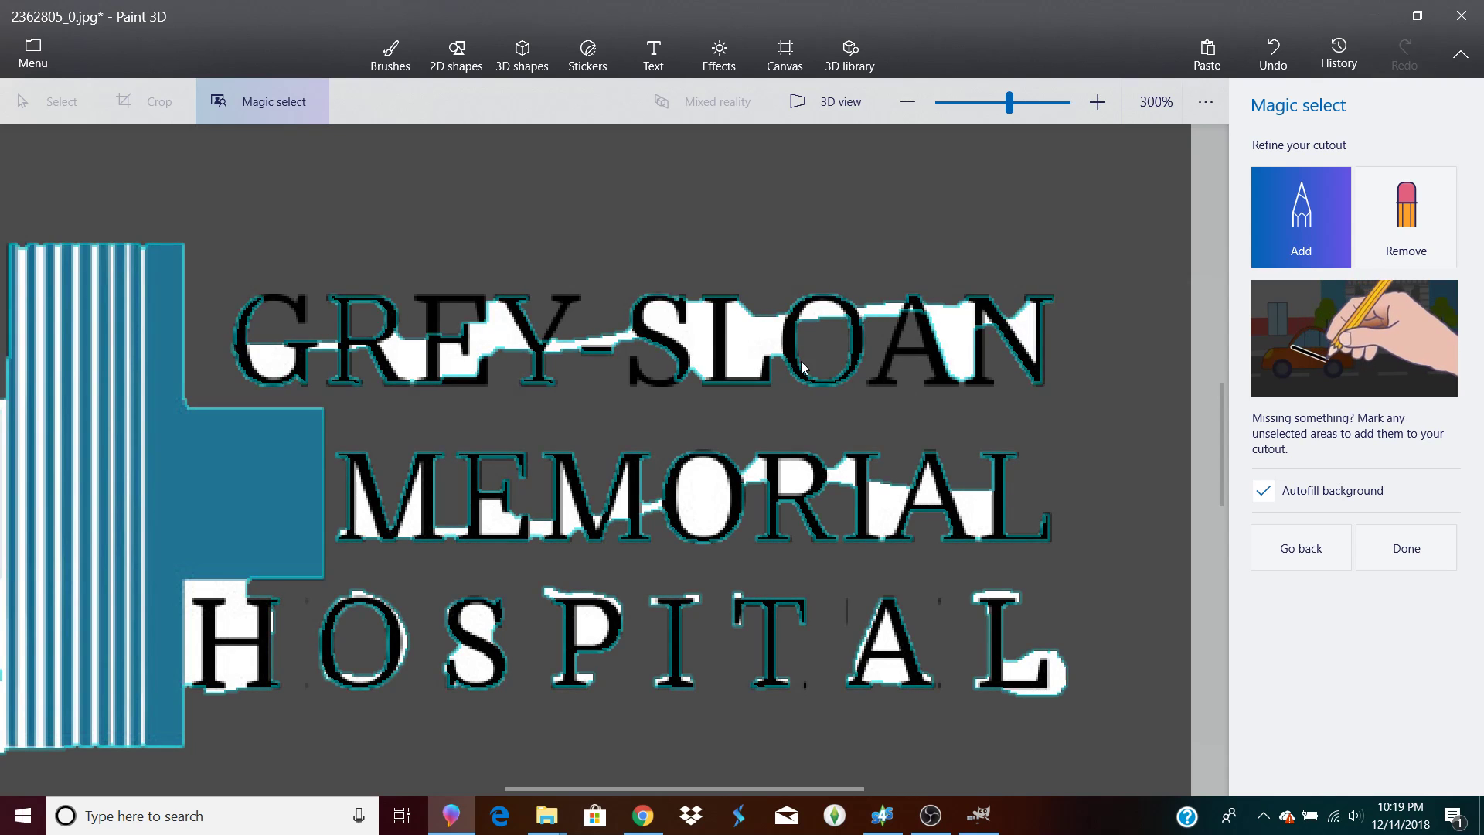
Fill in the unselected parts of the GREY-SLOAN letters by marking along their outlines.
mouse_move(262, 299)
mouse_down()
mouse_move(460, 304)
mouse_move(483, 332)
mouse_move(355, 374)
mouse_up()
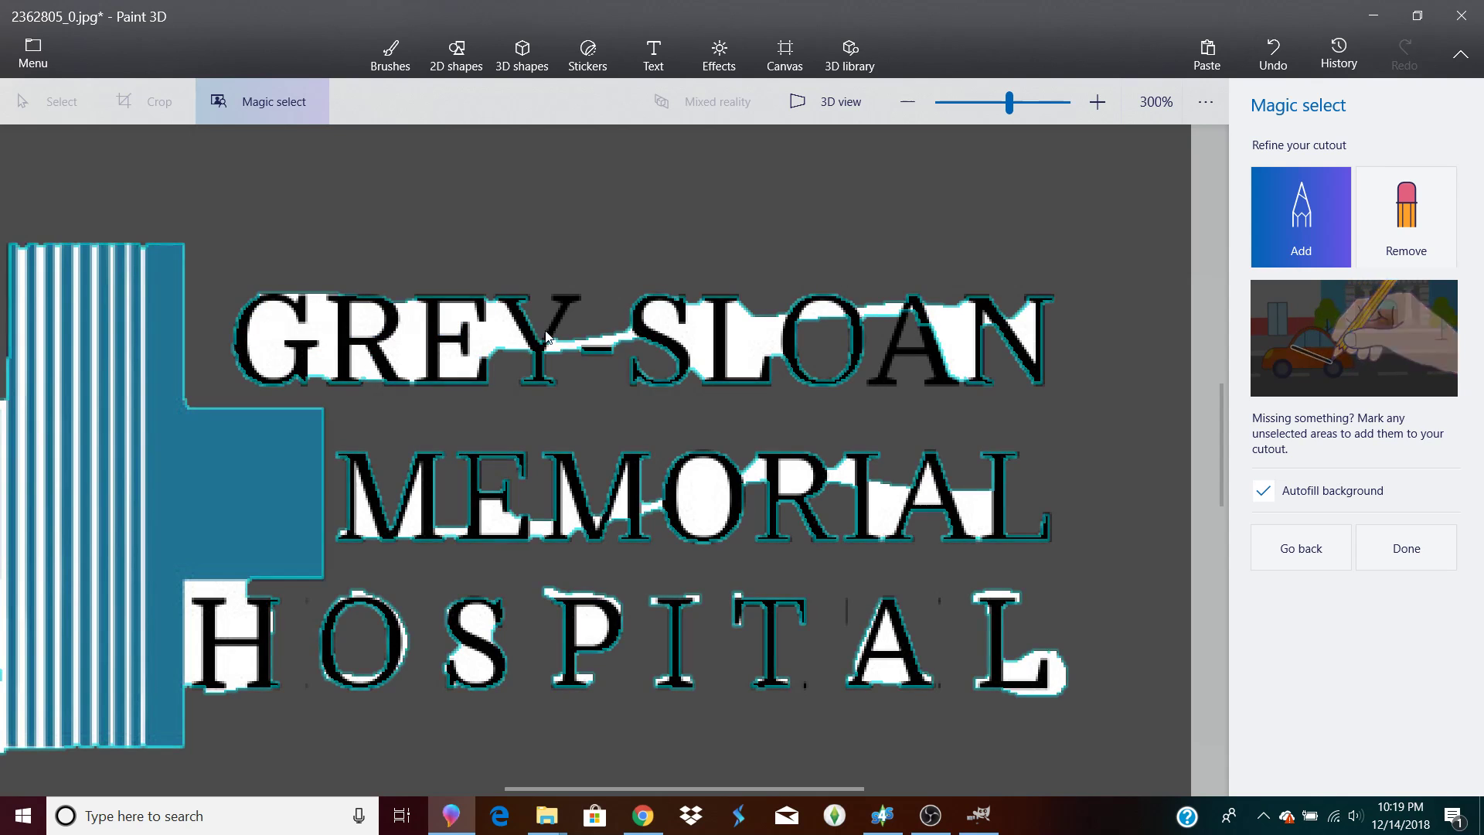
drag(551, 377, 494, 369)
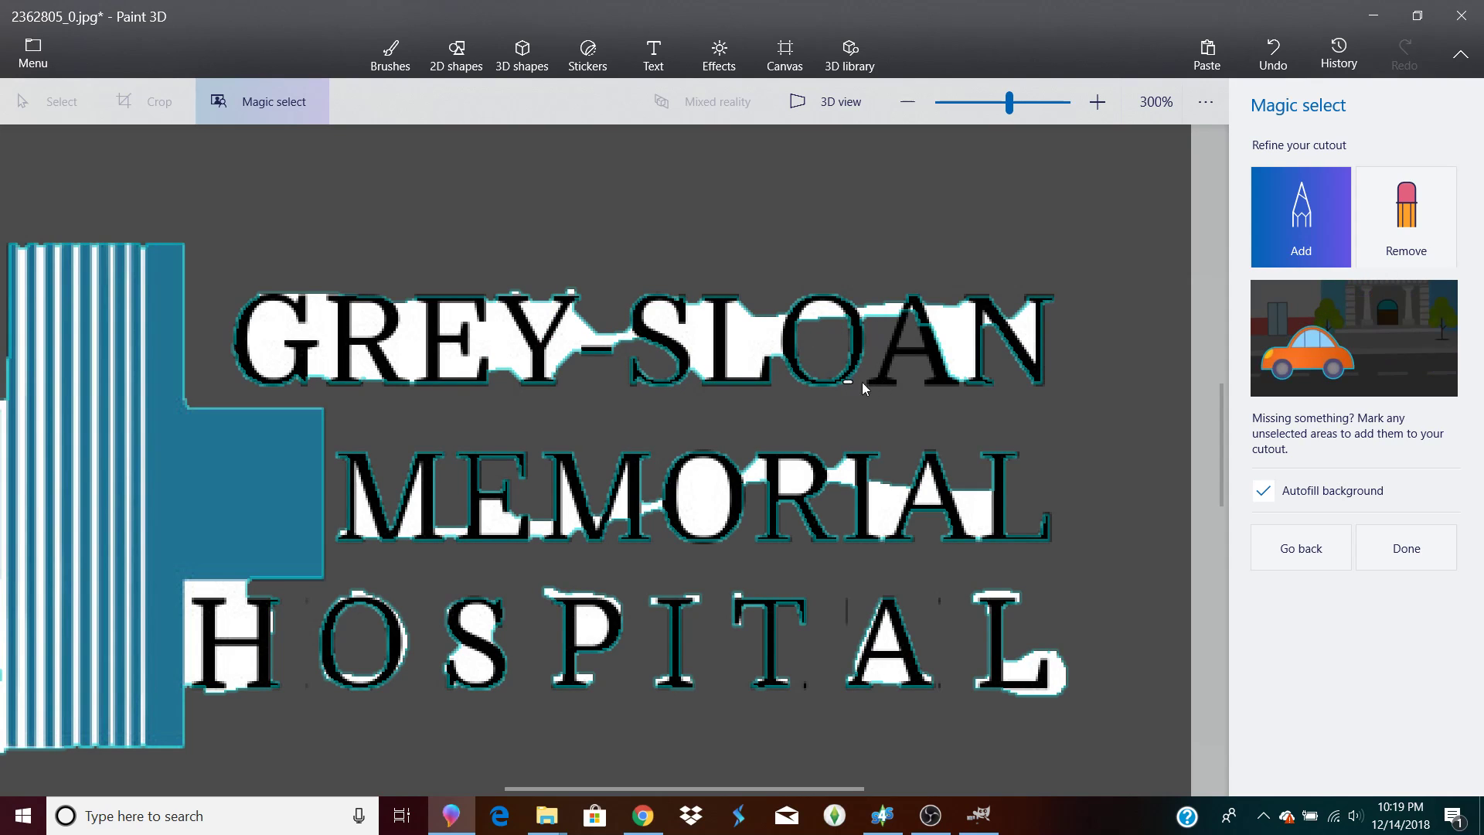
drag(955, 366, 895, 328)
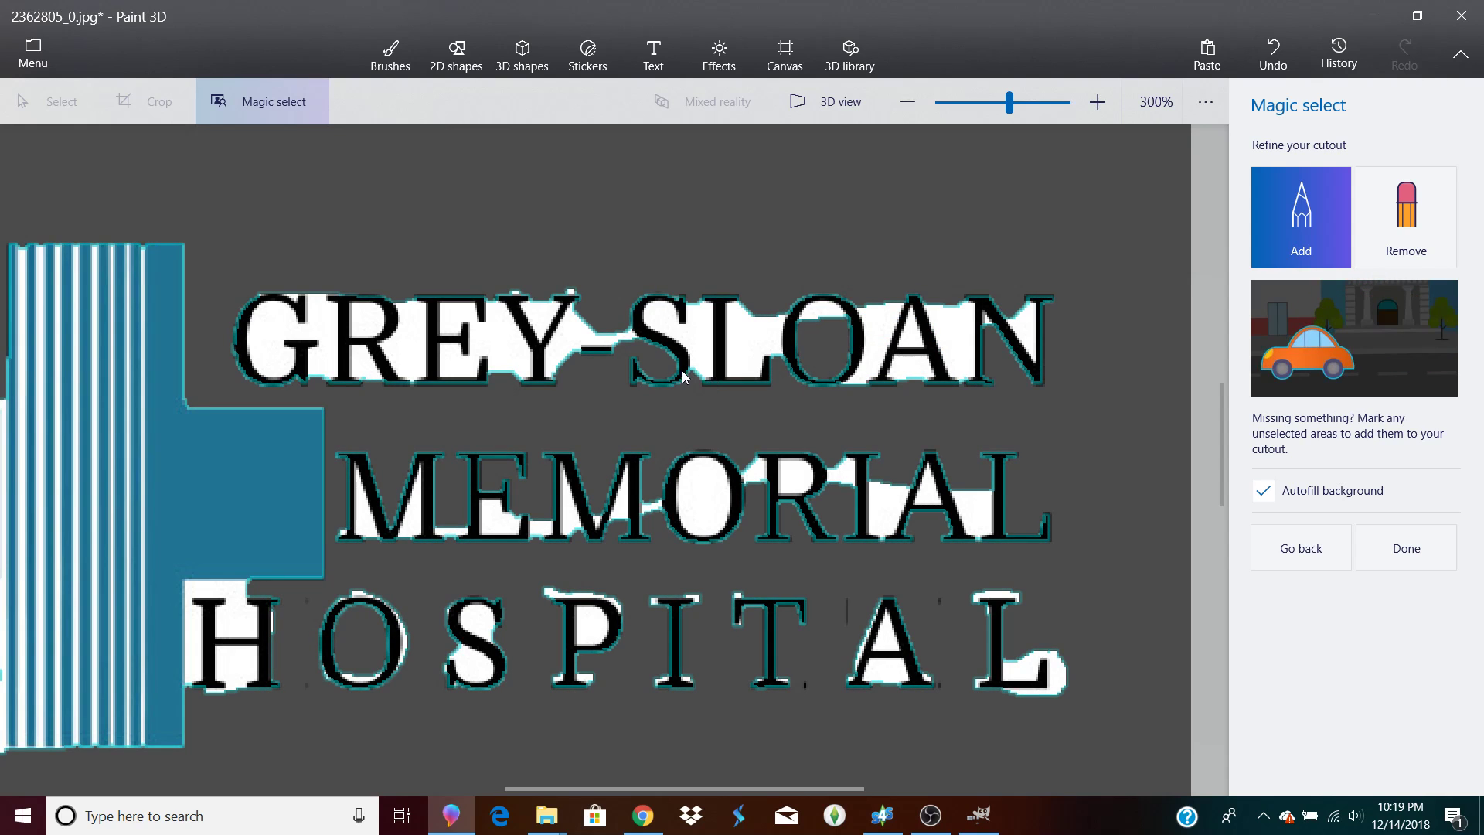
drag(677, 383, 875, 386)
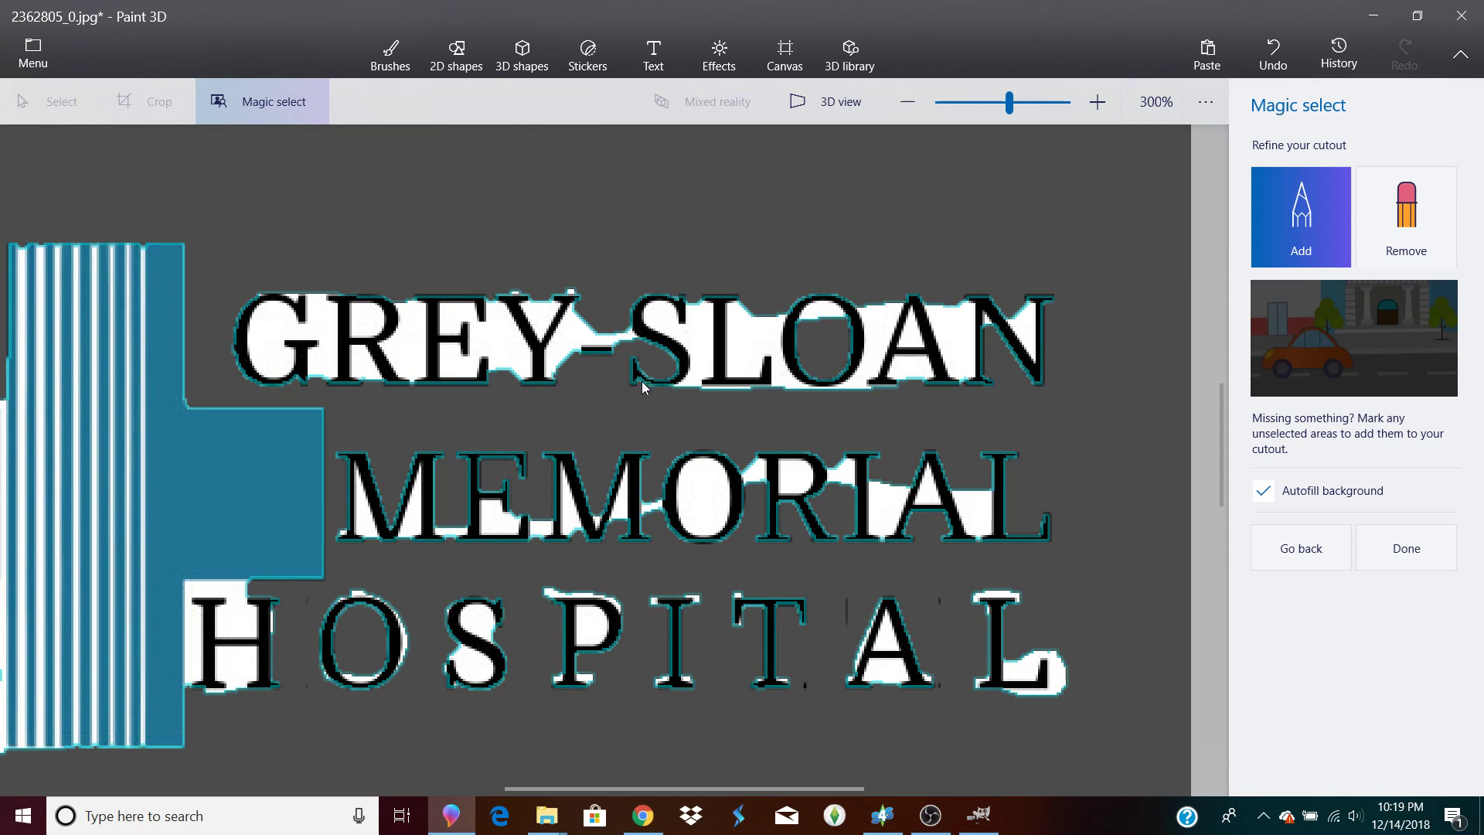
Finish the logo cutout and move it down the canvas away from its original place.
drag(1218, 470, 1210, 527)
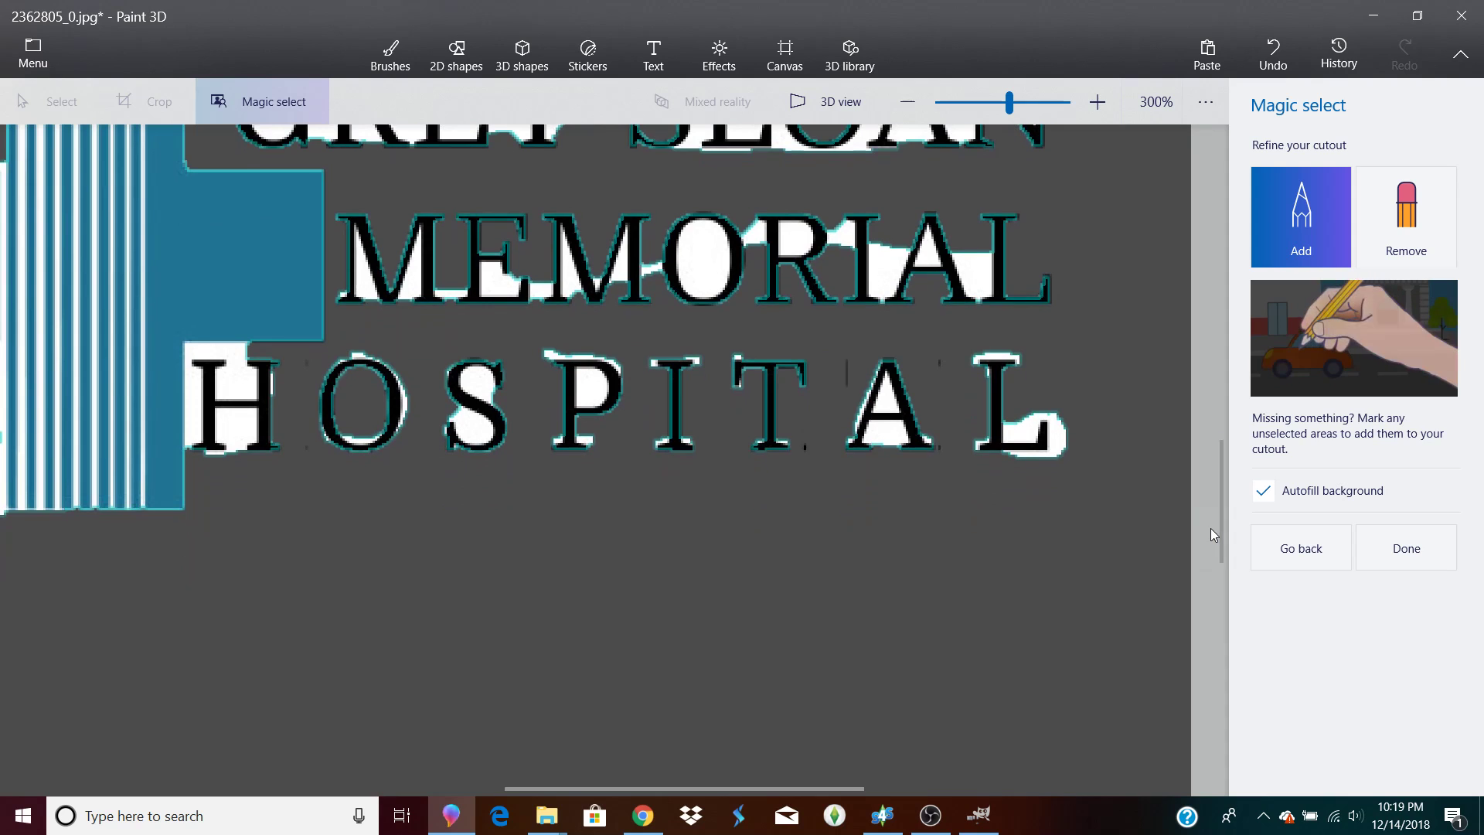
scroll(795, 428, down, 3)
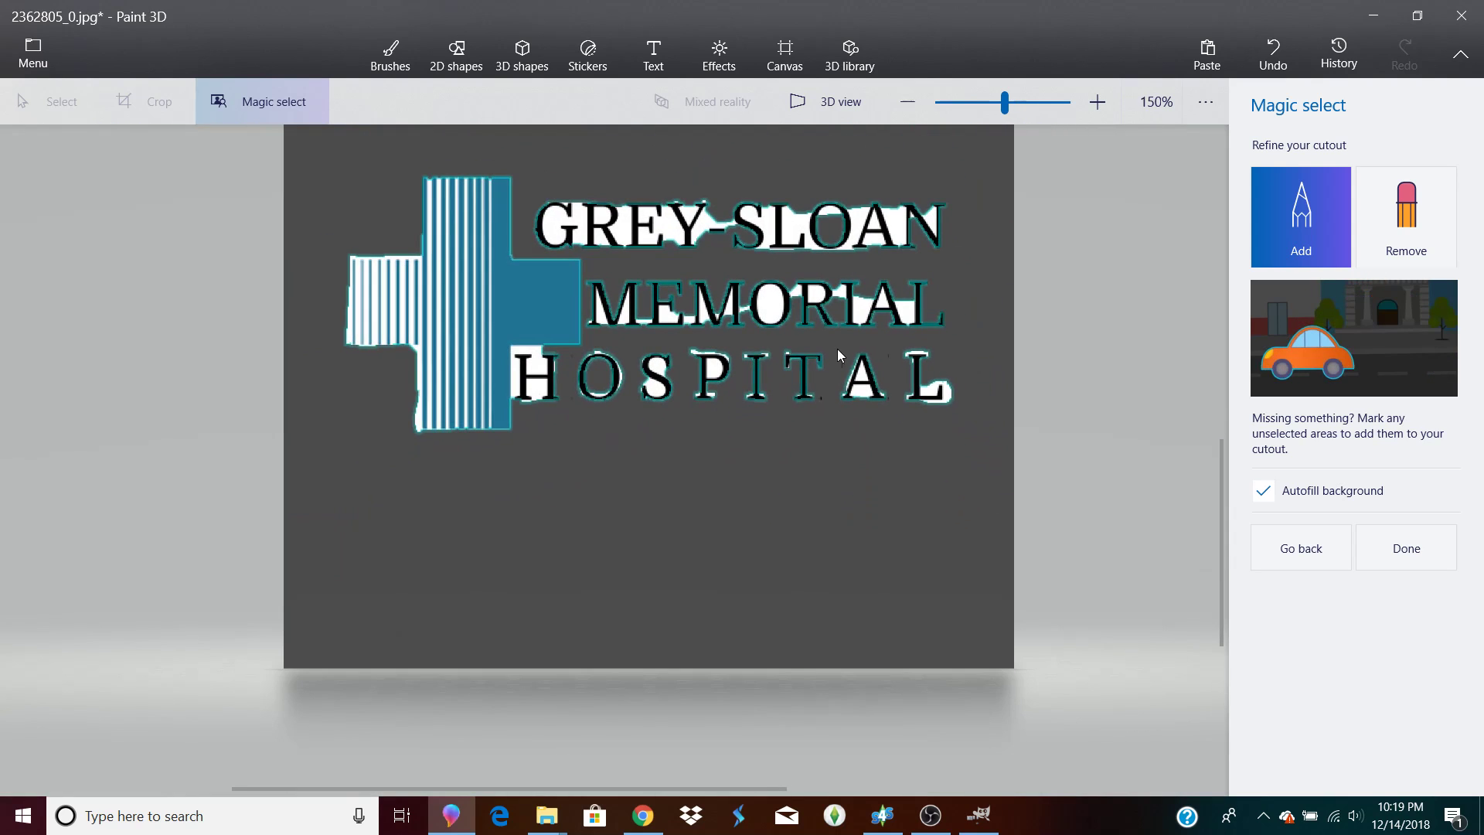
click(1407, 548)
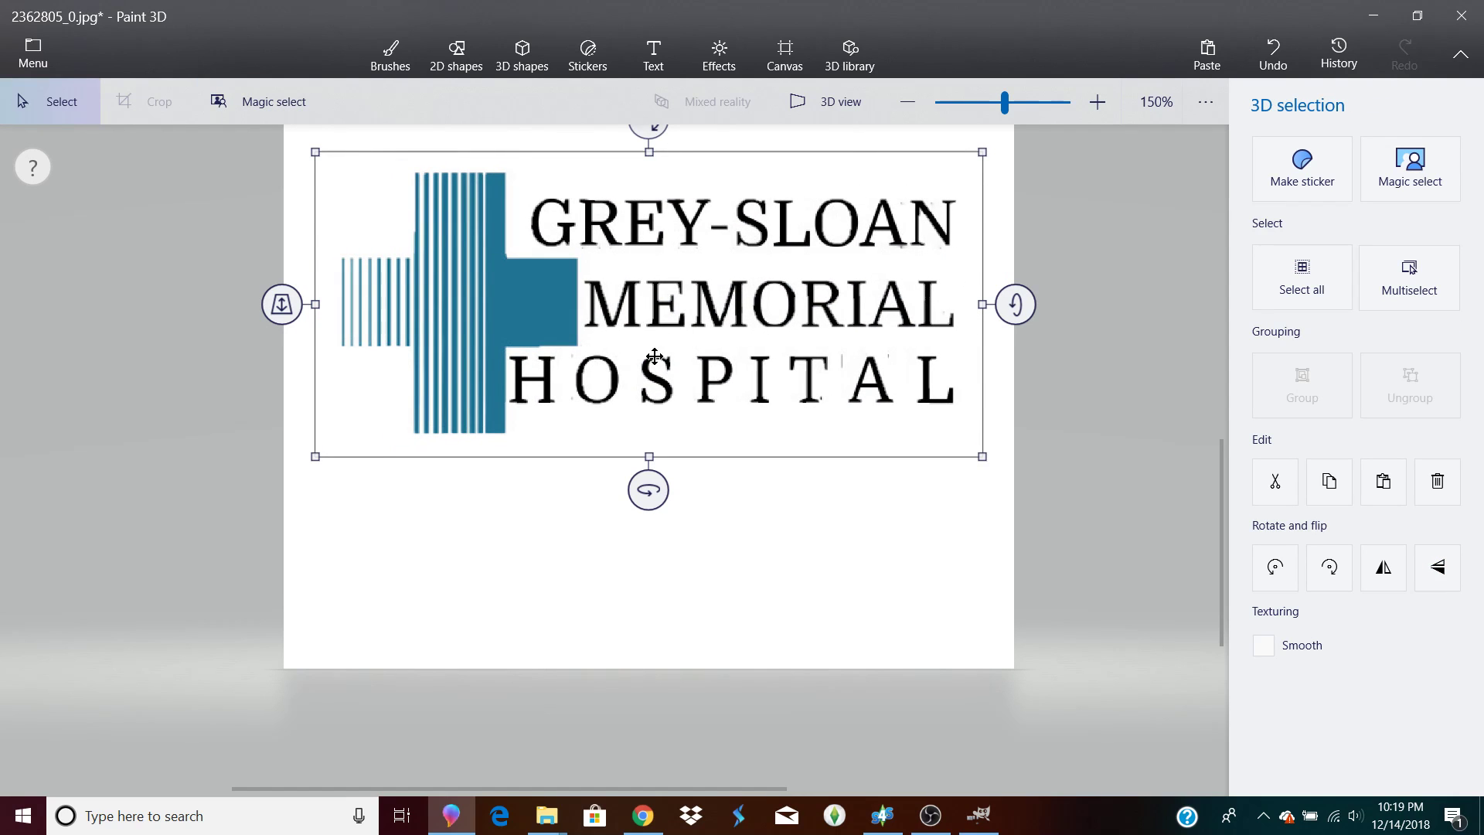
drag(657, 282, 595, 436)
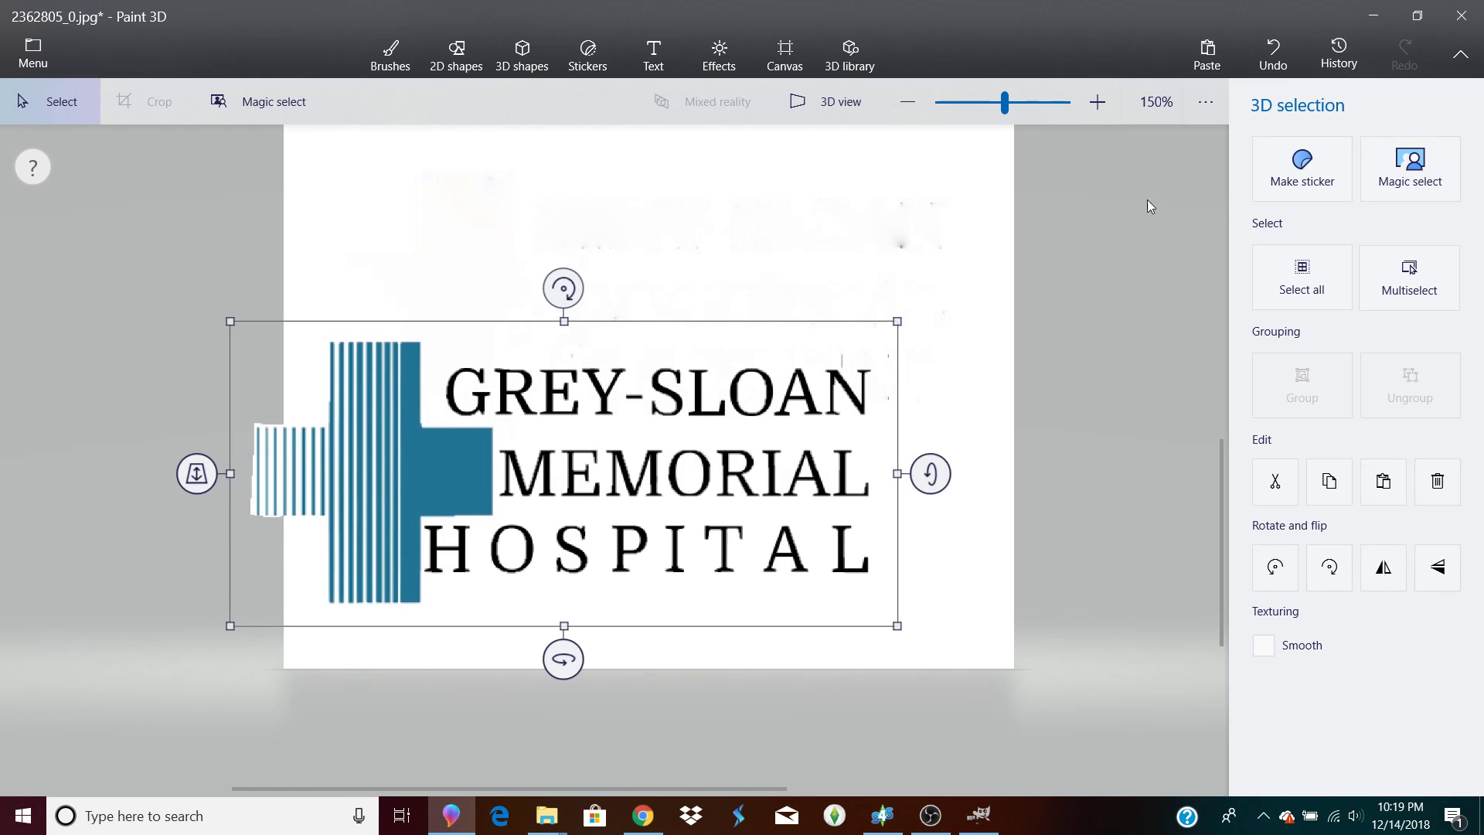
Cut the hospital logo, paste it back and reposition it on the lower part of the canvas.
click(1270, 480)
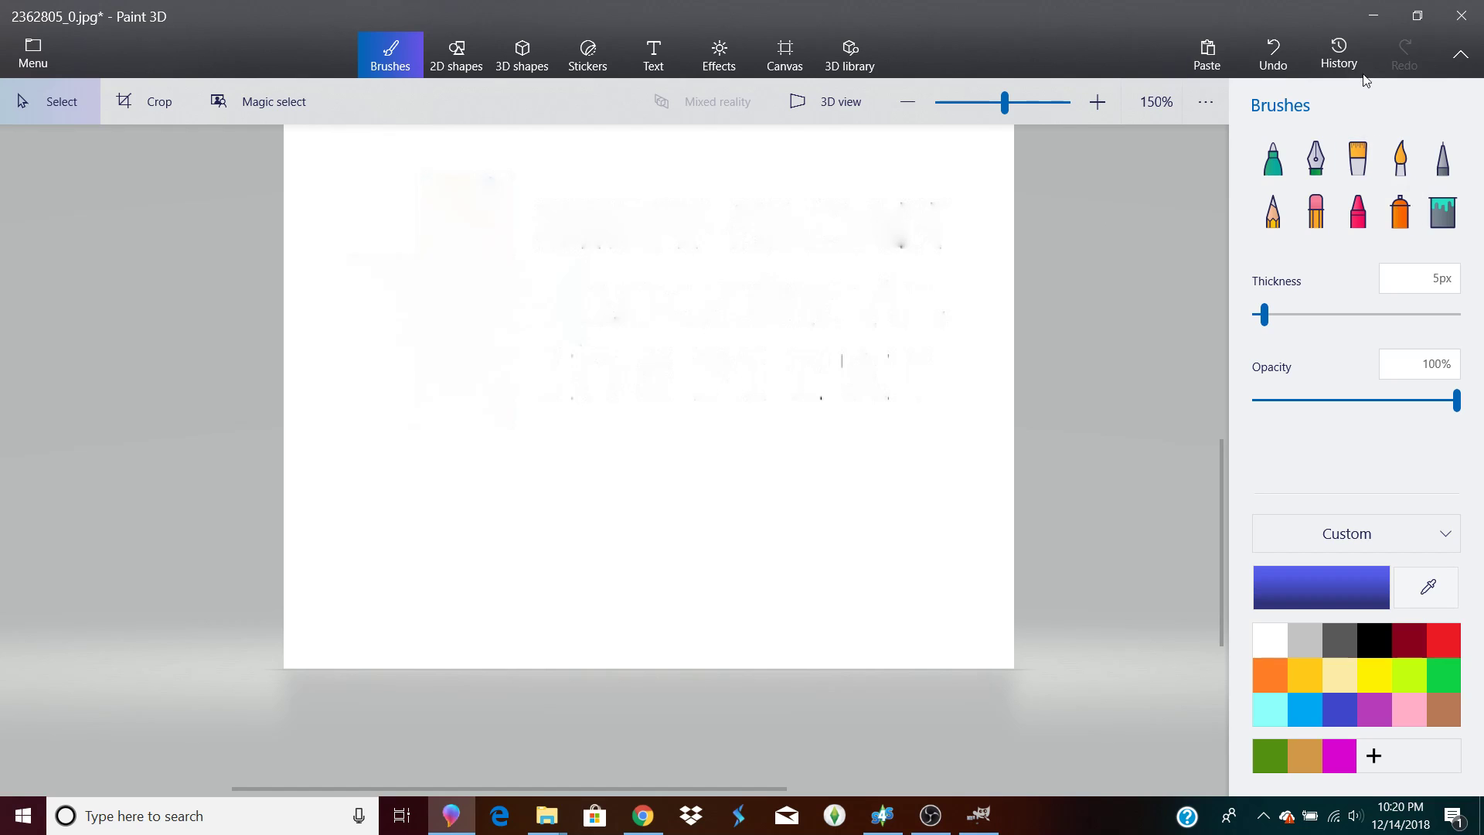
click(1221, 47)
drag(461, 411, 561, 374)
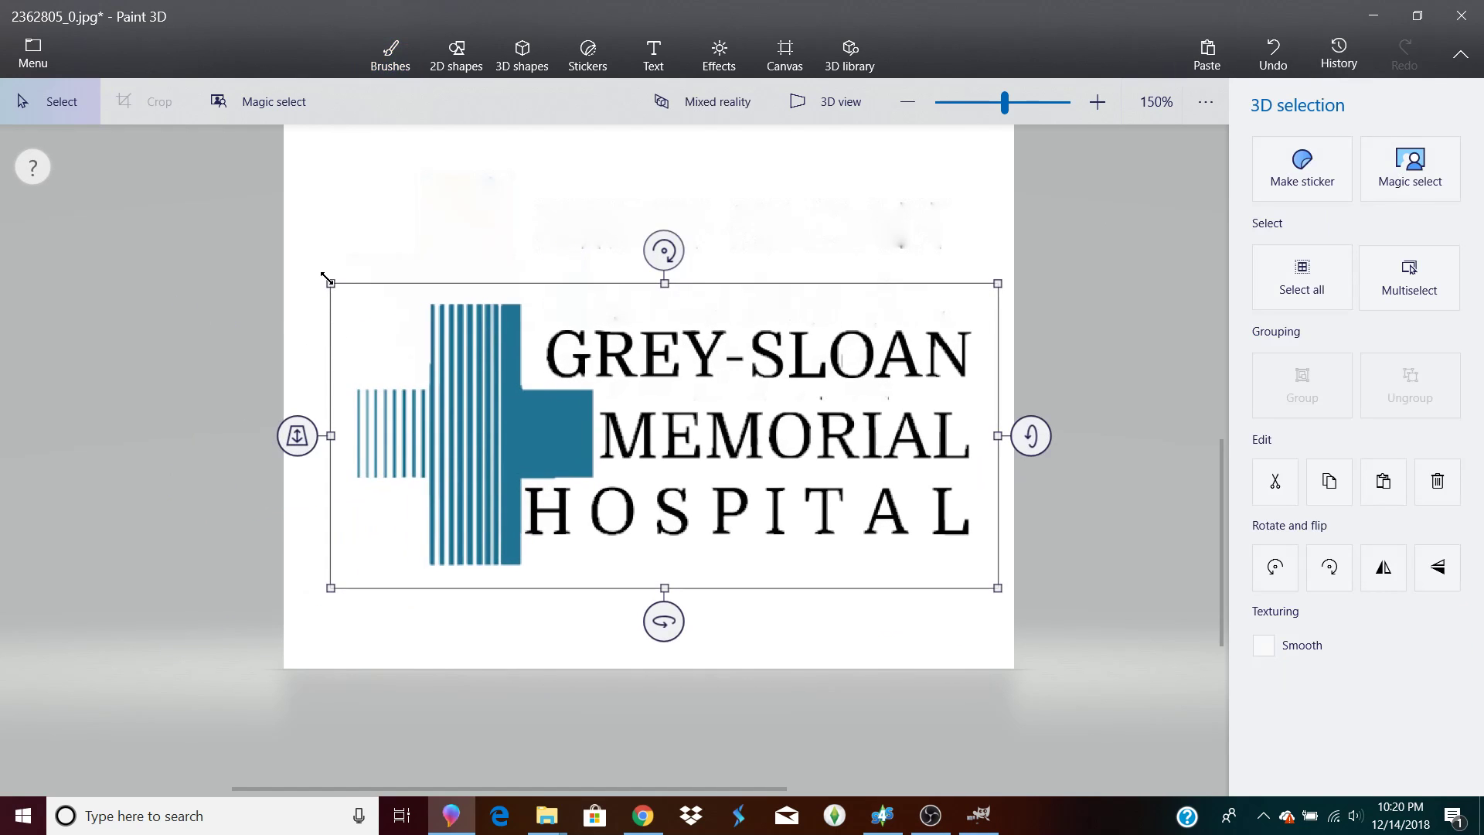
Shrink the logo to about a quarter of its width, shift it left and cut it to the clipboard.
drag(369, 280, 860, 464)
drag(939, 522, 760, 528)
right_click(759, 528)
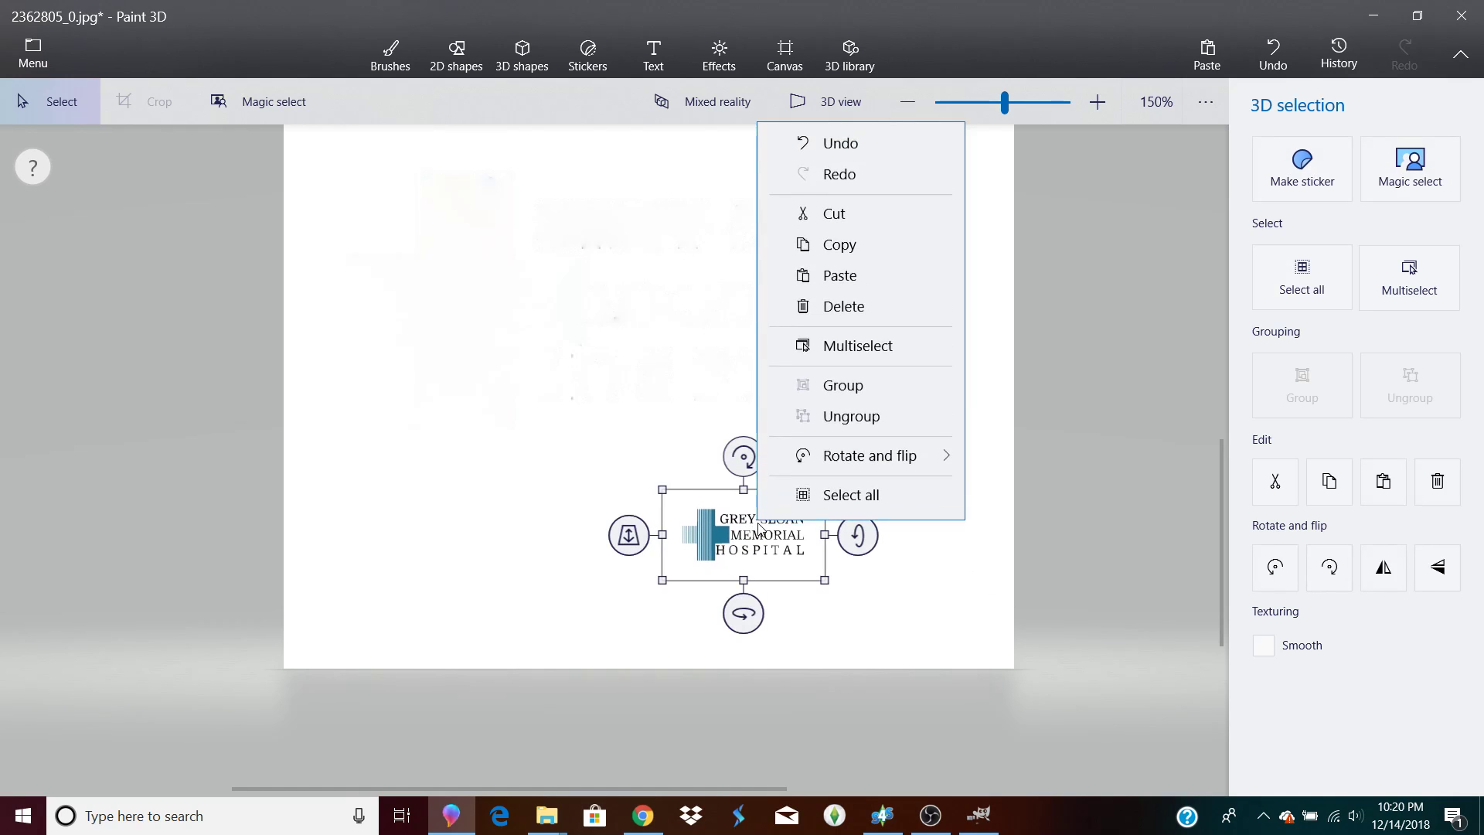
click(843, 229)
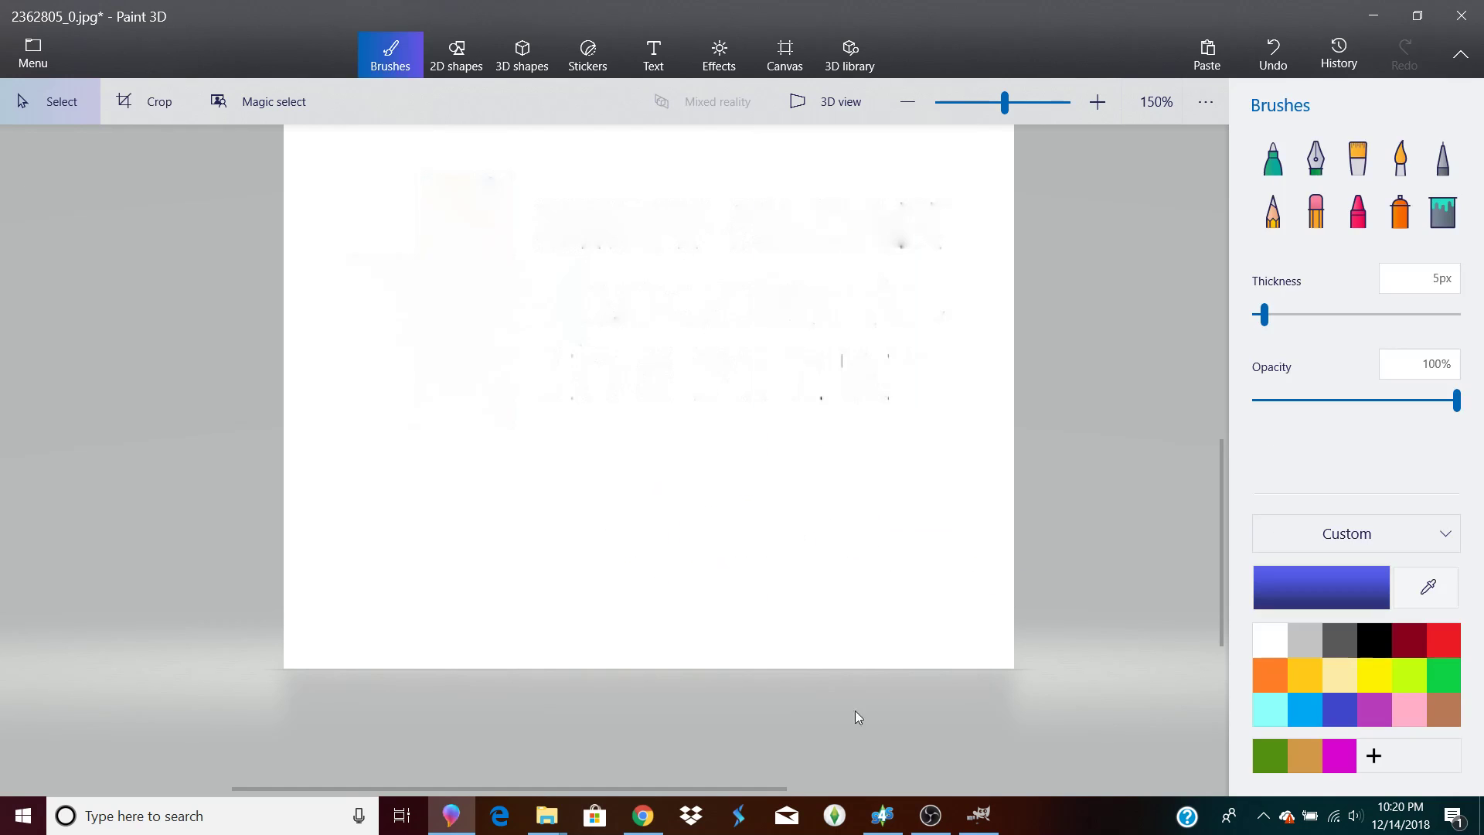
Switch to GIMP and colorize the GREYS 1.png shirt texture with the off-white color f9fcf5.
click(978, 814)
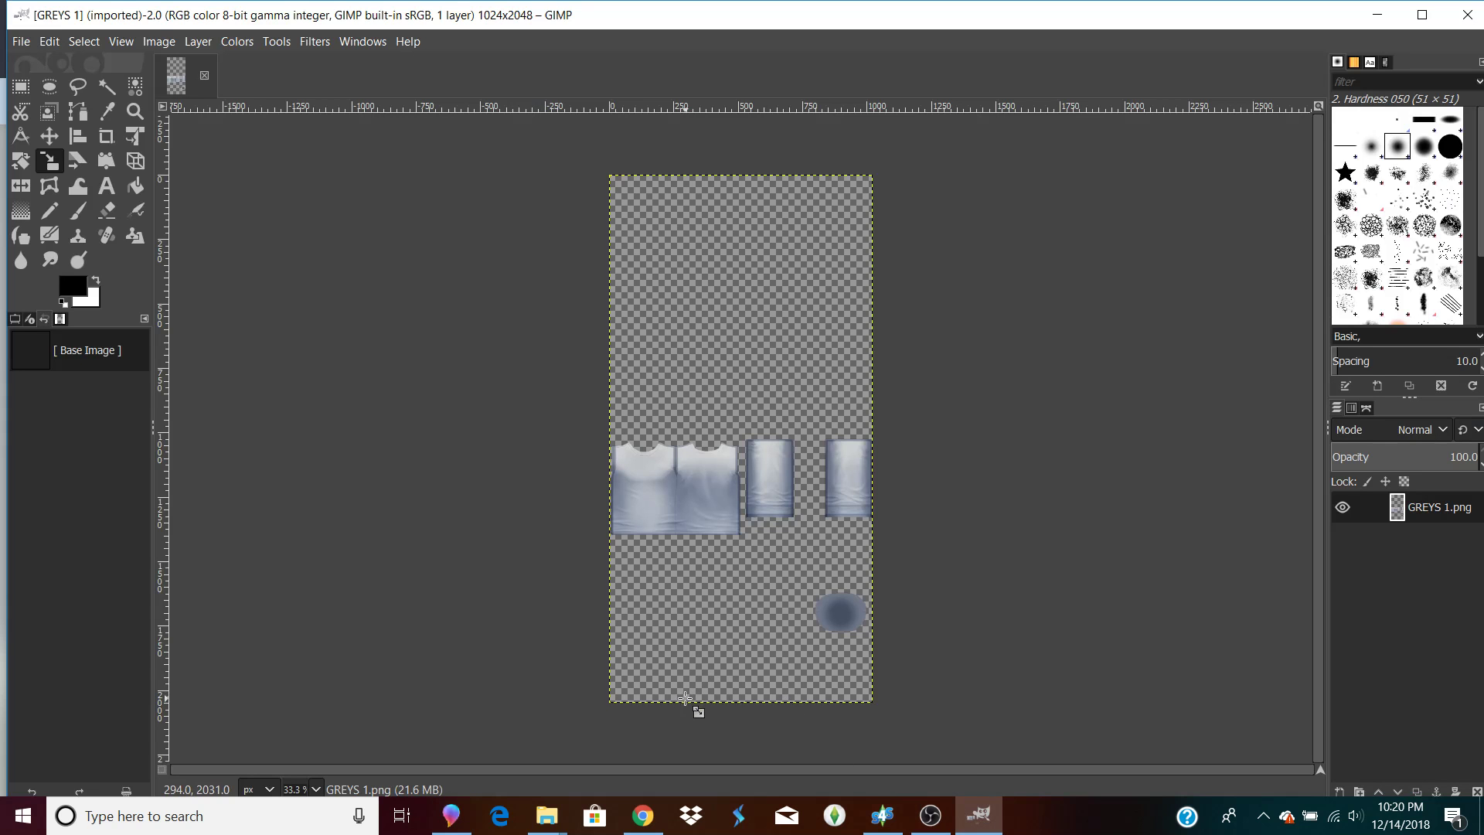
key(1)
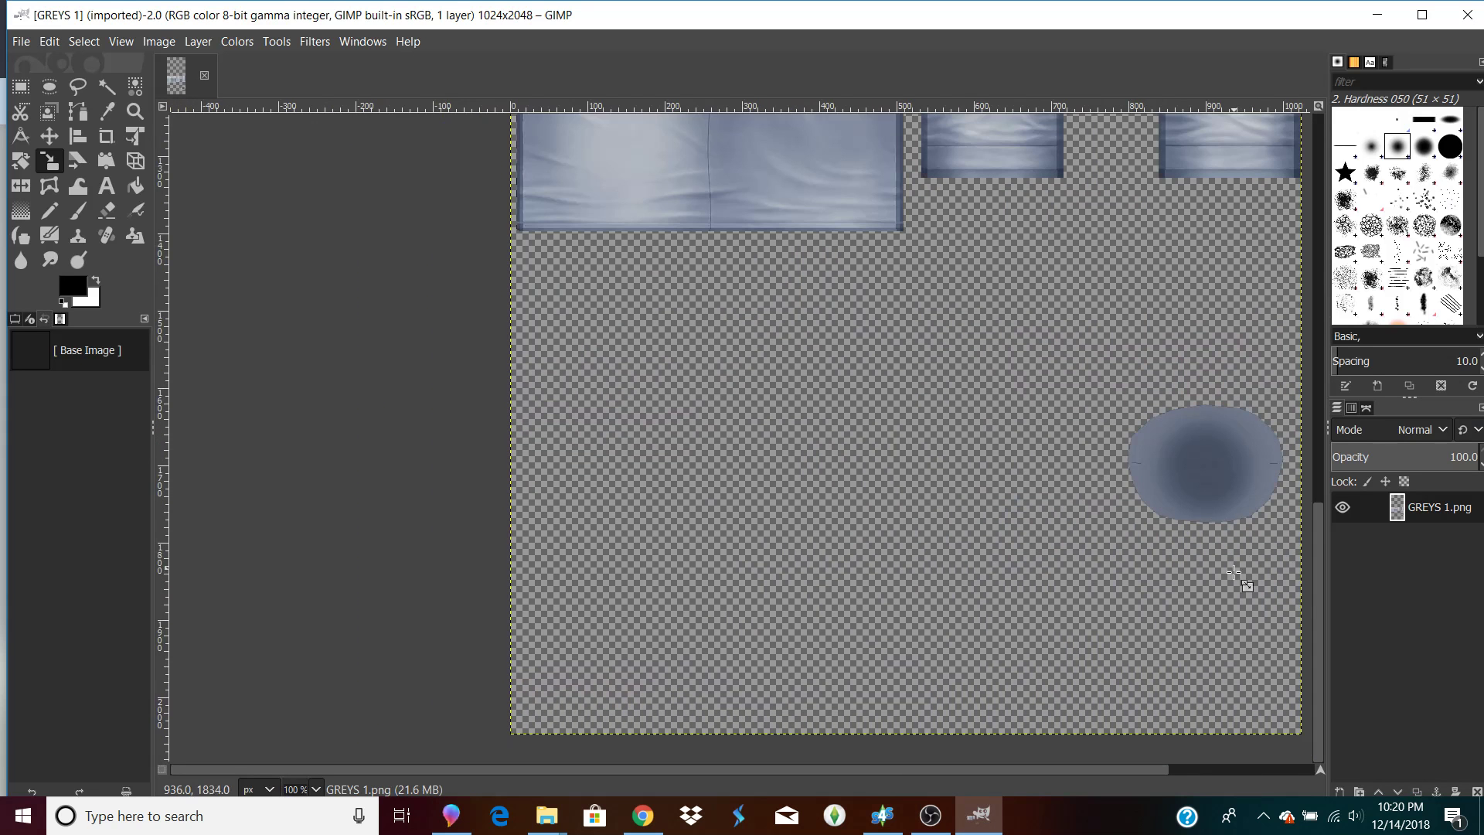
drag(1319, 524, 1307, 389)
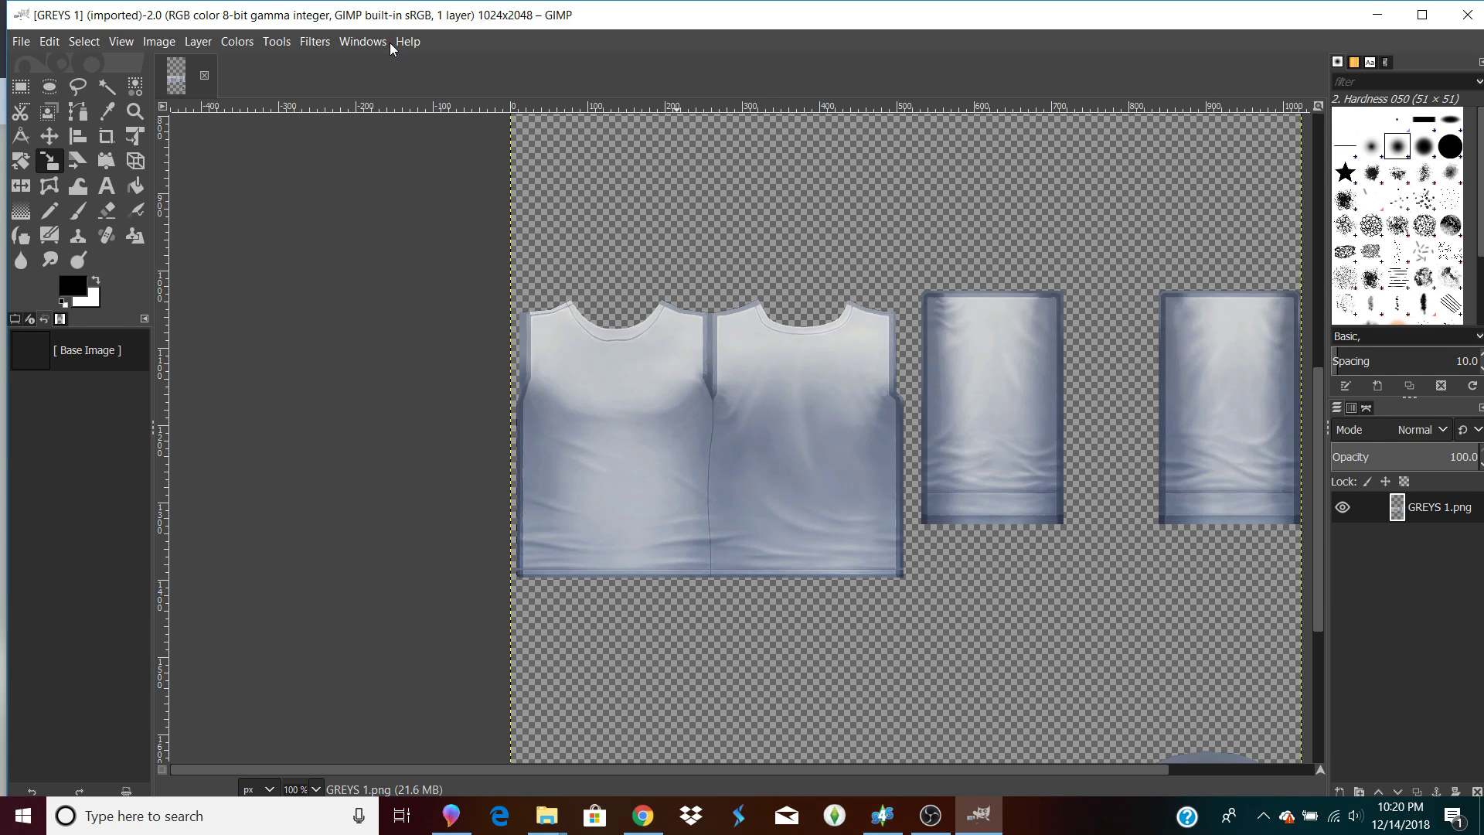
click(248, 47)
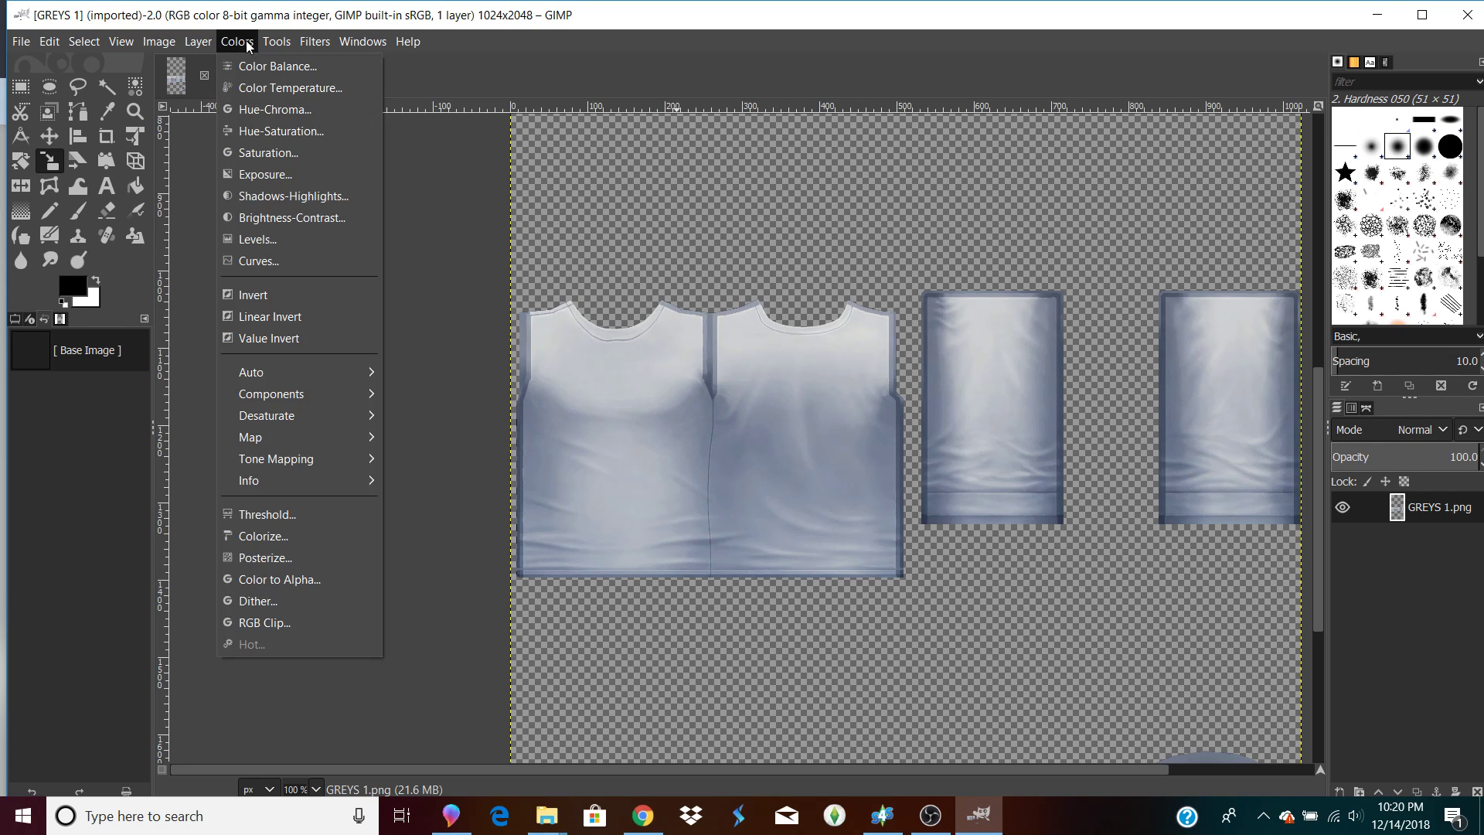
click(310, 535)
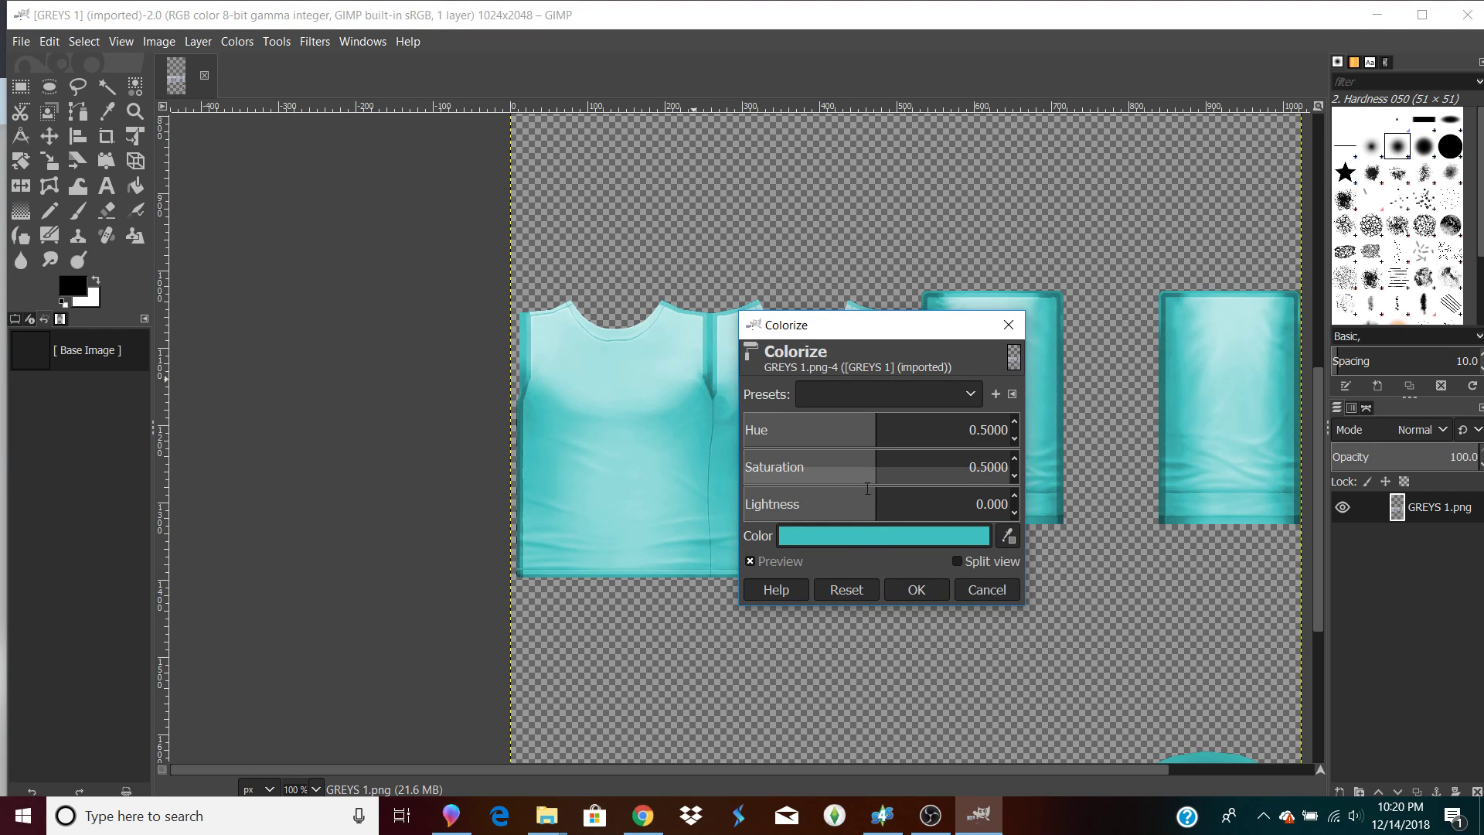
click(852, 536)
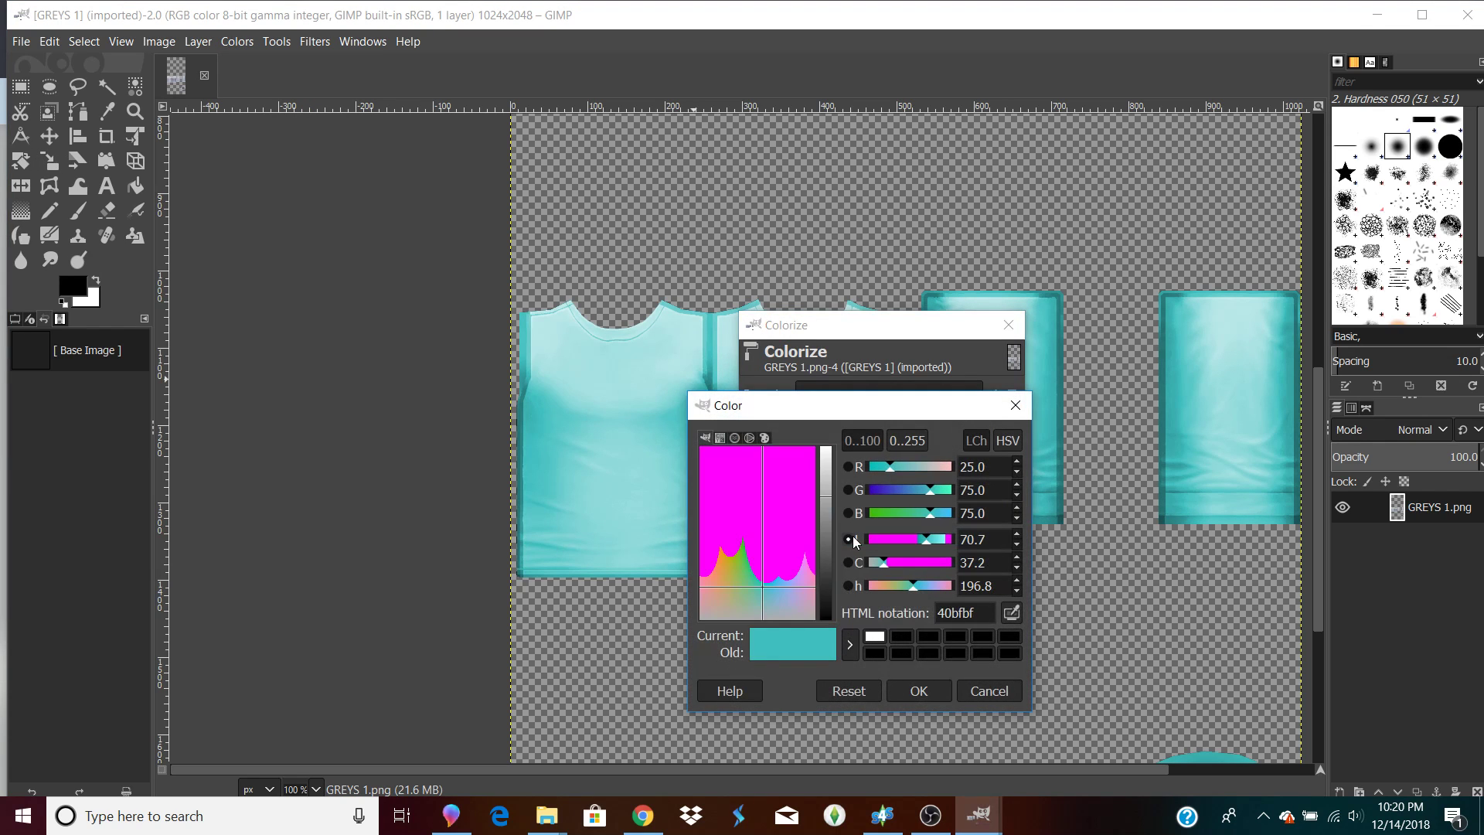
click(829, 449)
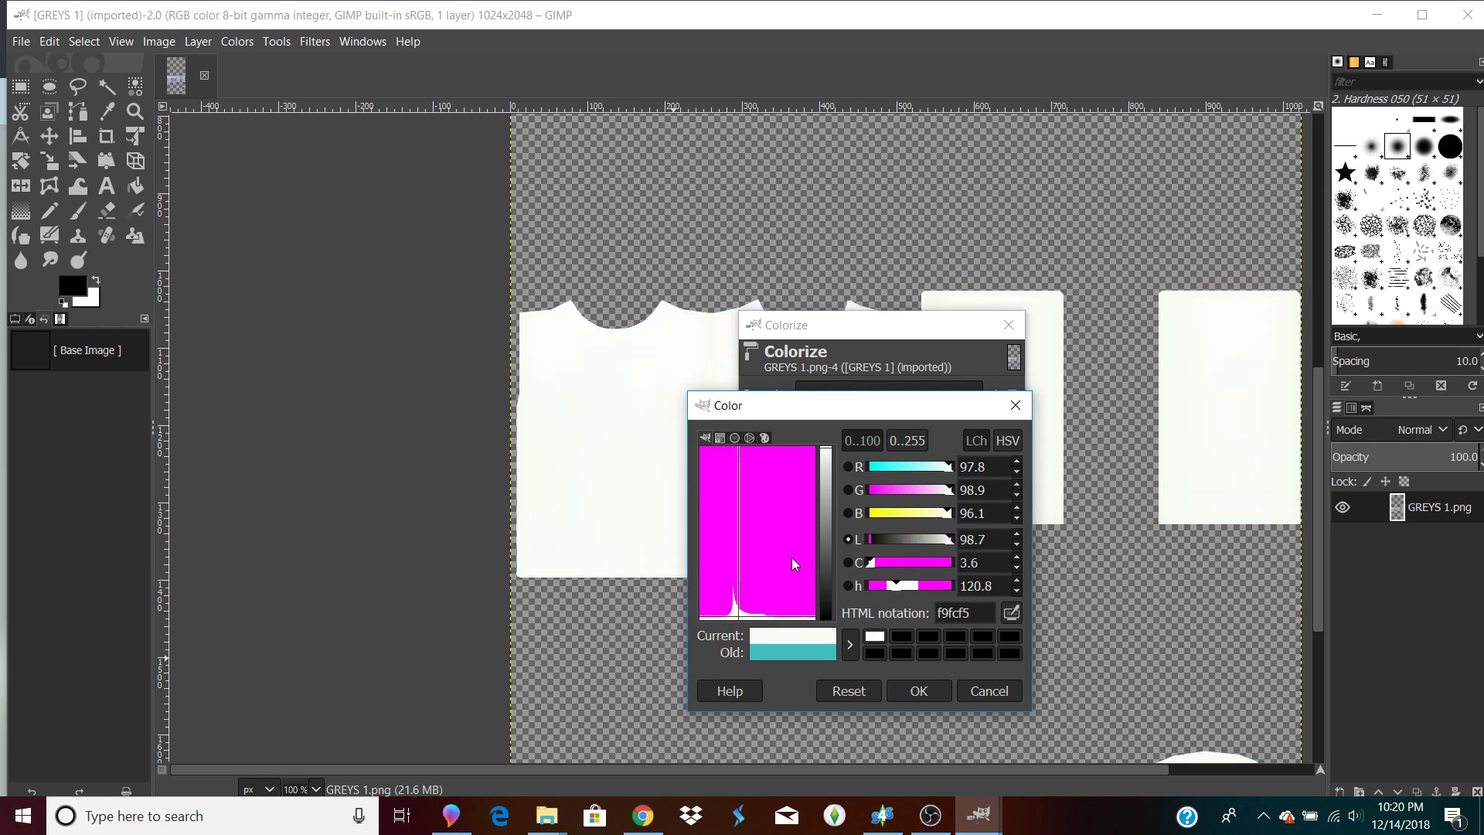
click(907, 695)
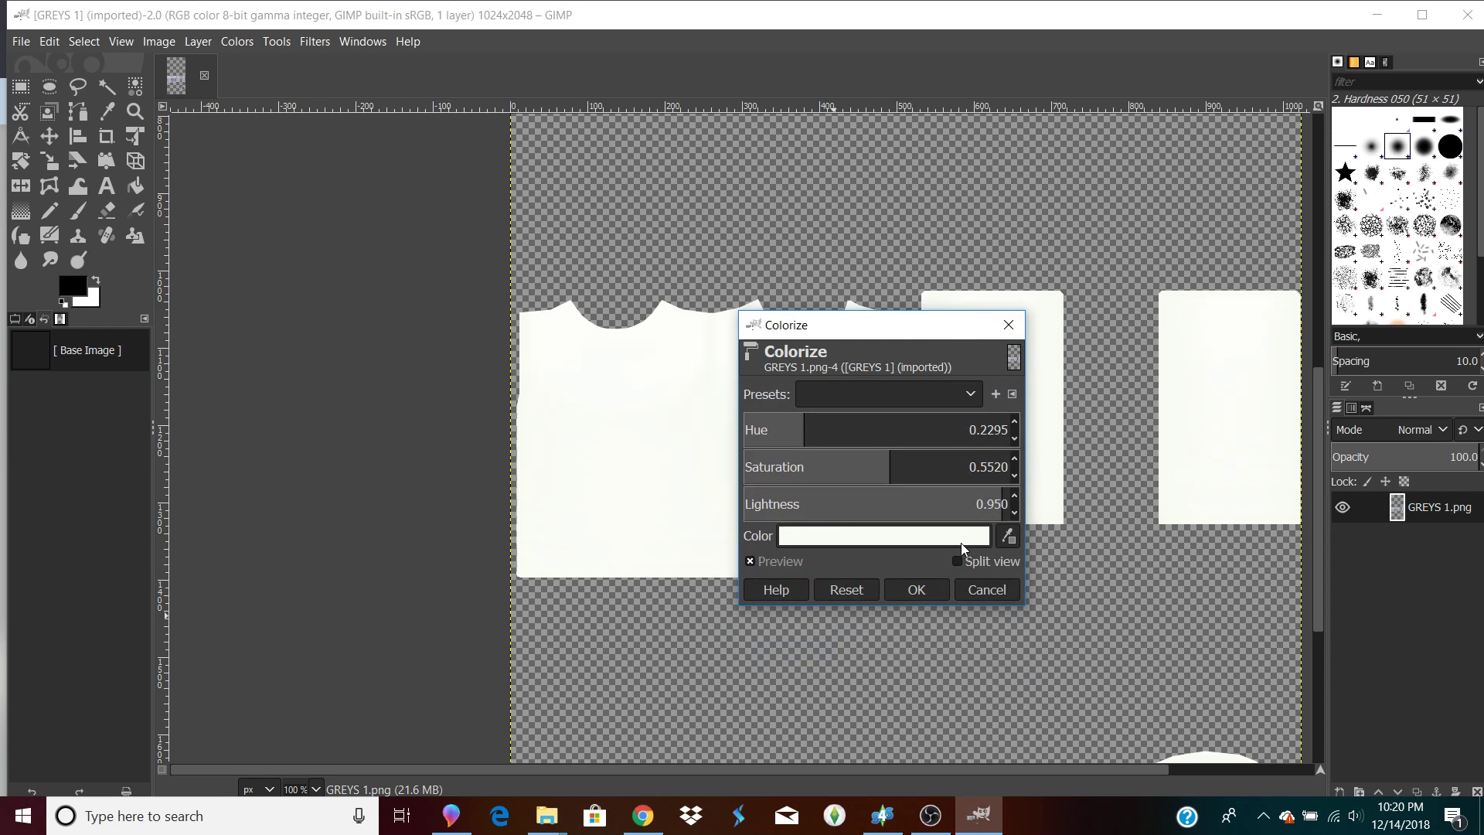
click(927, 590)
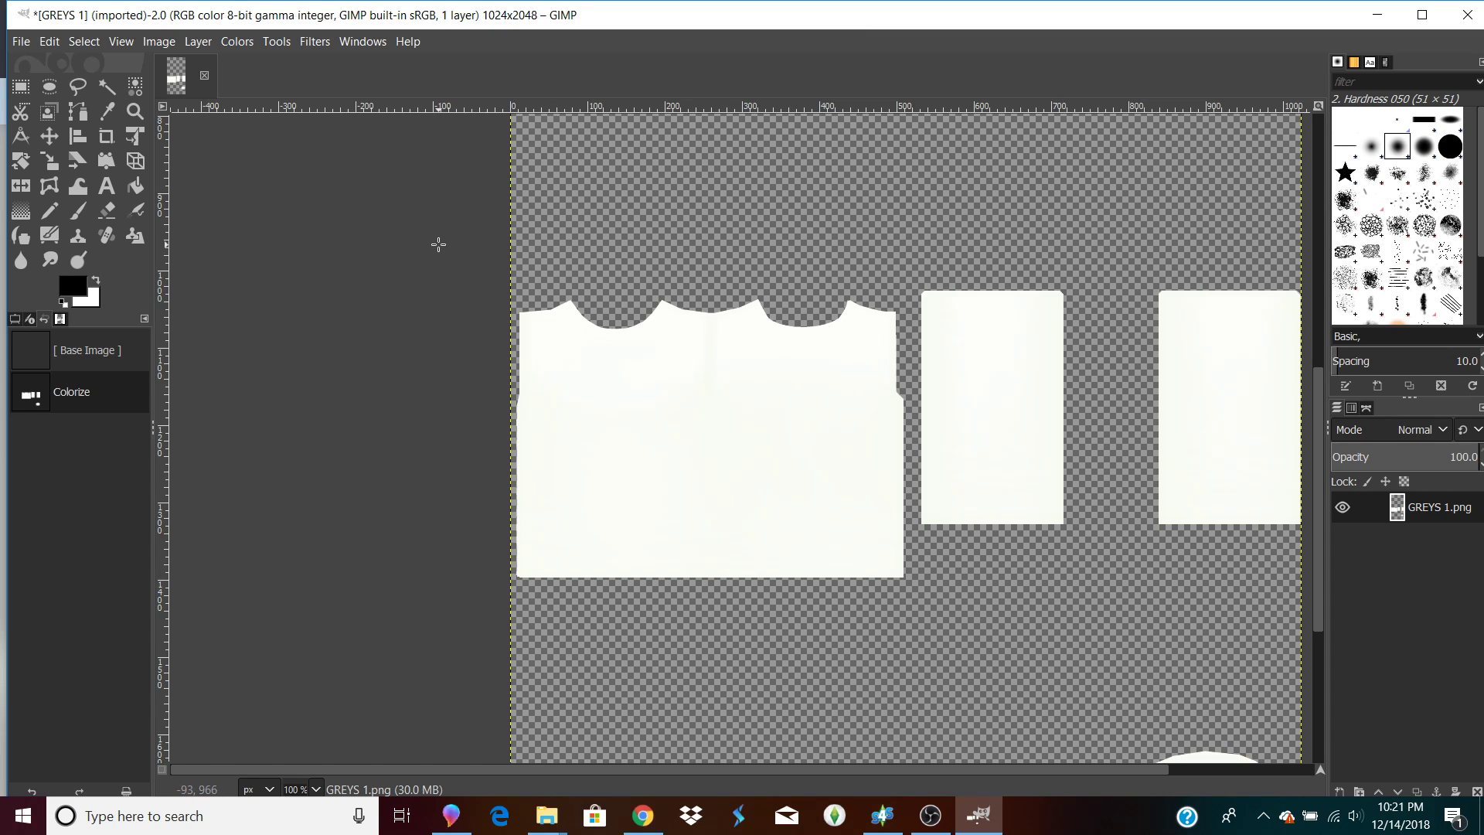
scroll(438, 245, down, 3)
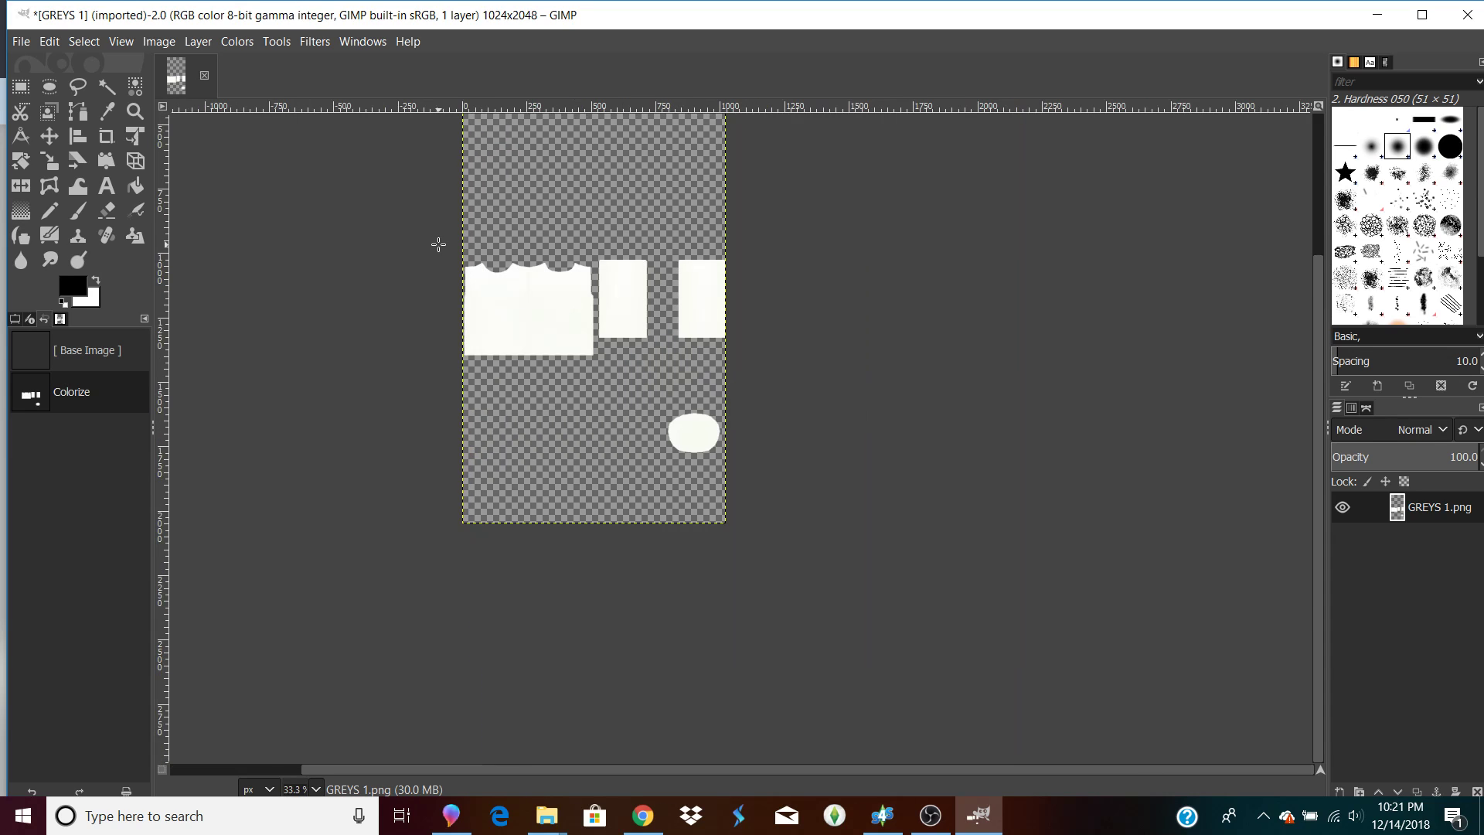
Overwrite GREYS 1.png with the whitened shirt texture.
scroll(438, 244, up, 2)
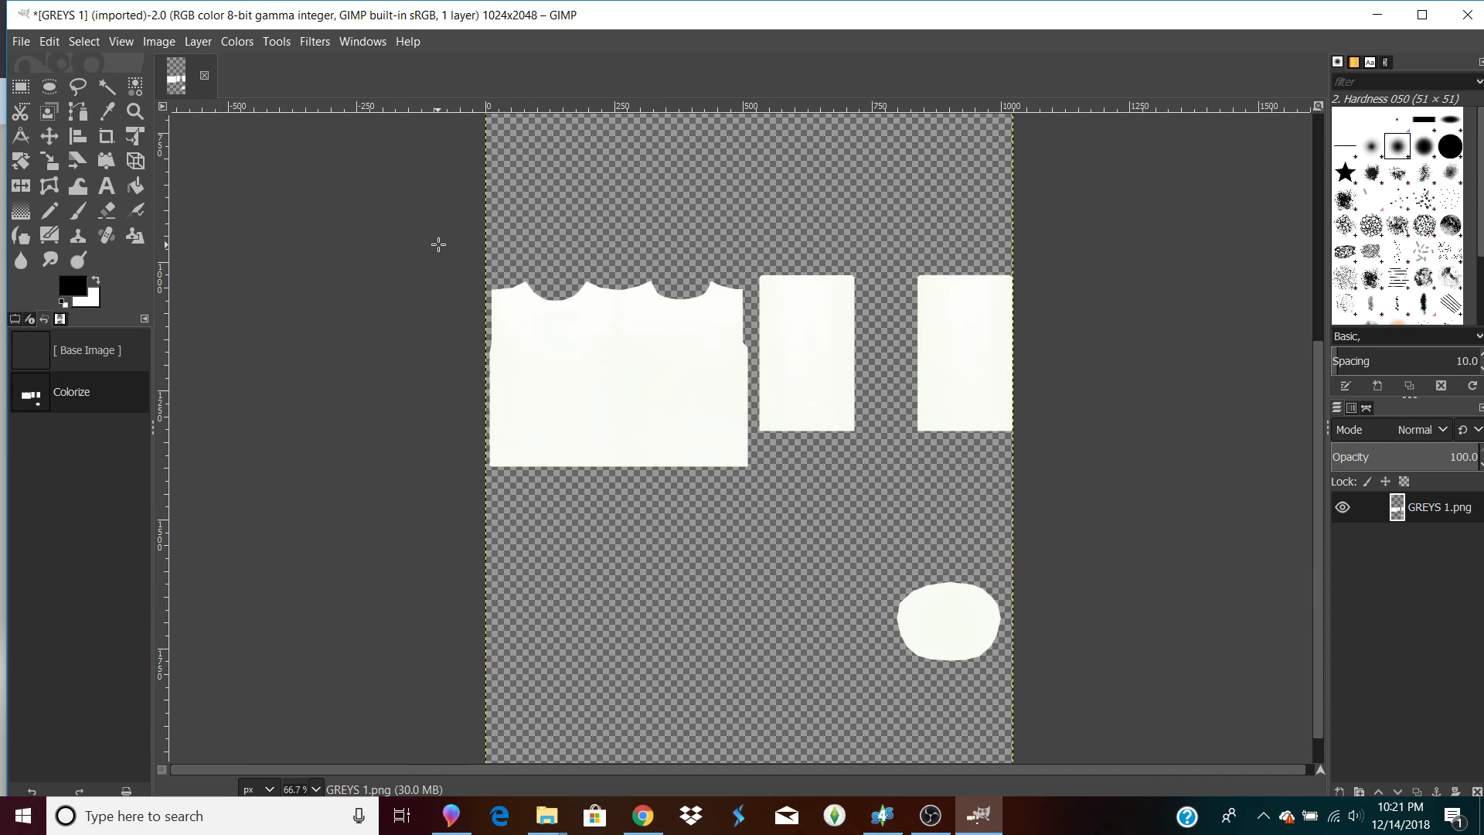
click(25, 47)
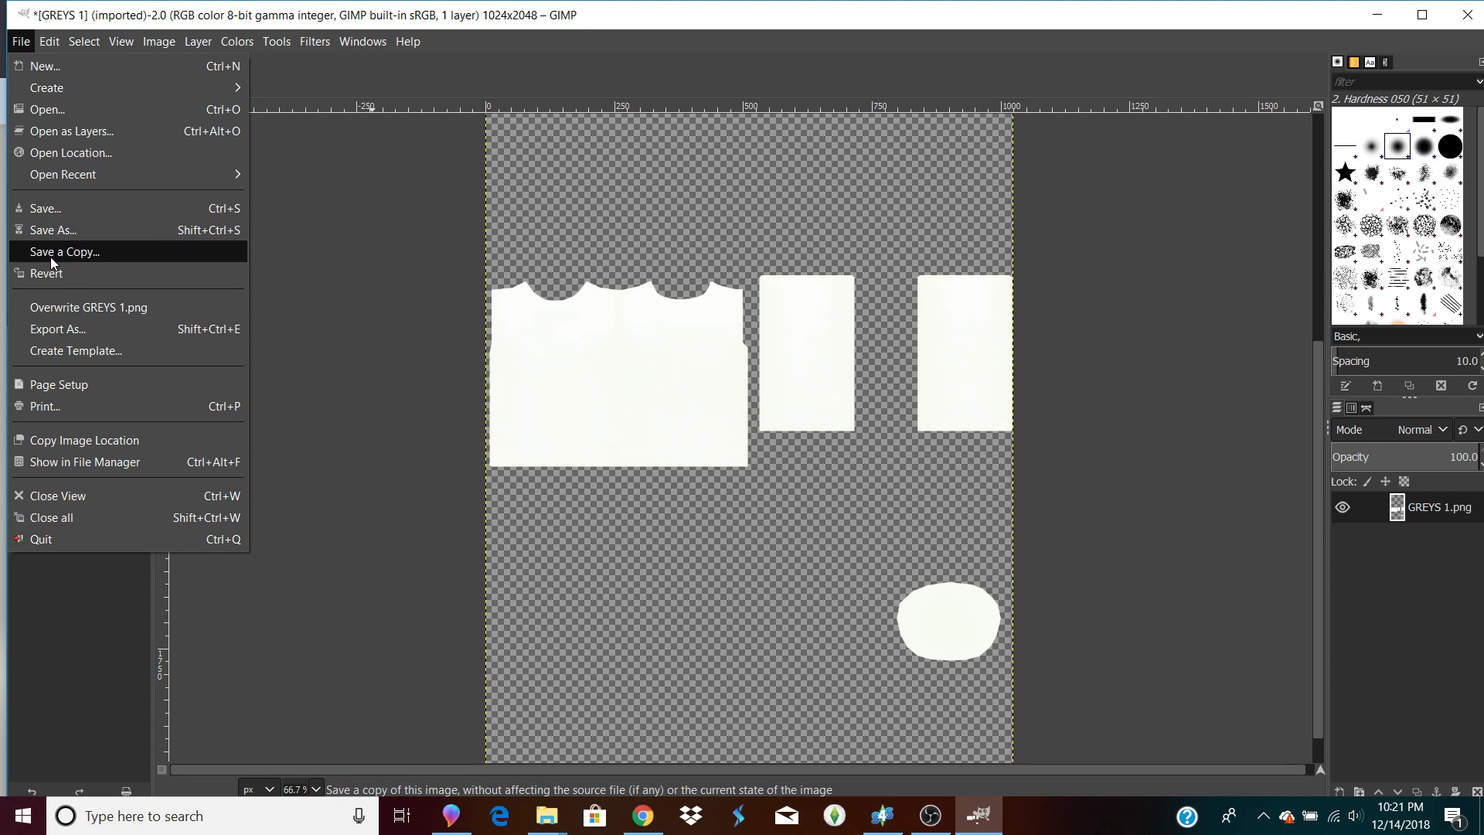
click(54, 306)
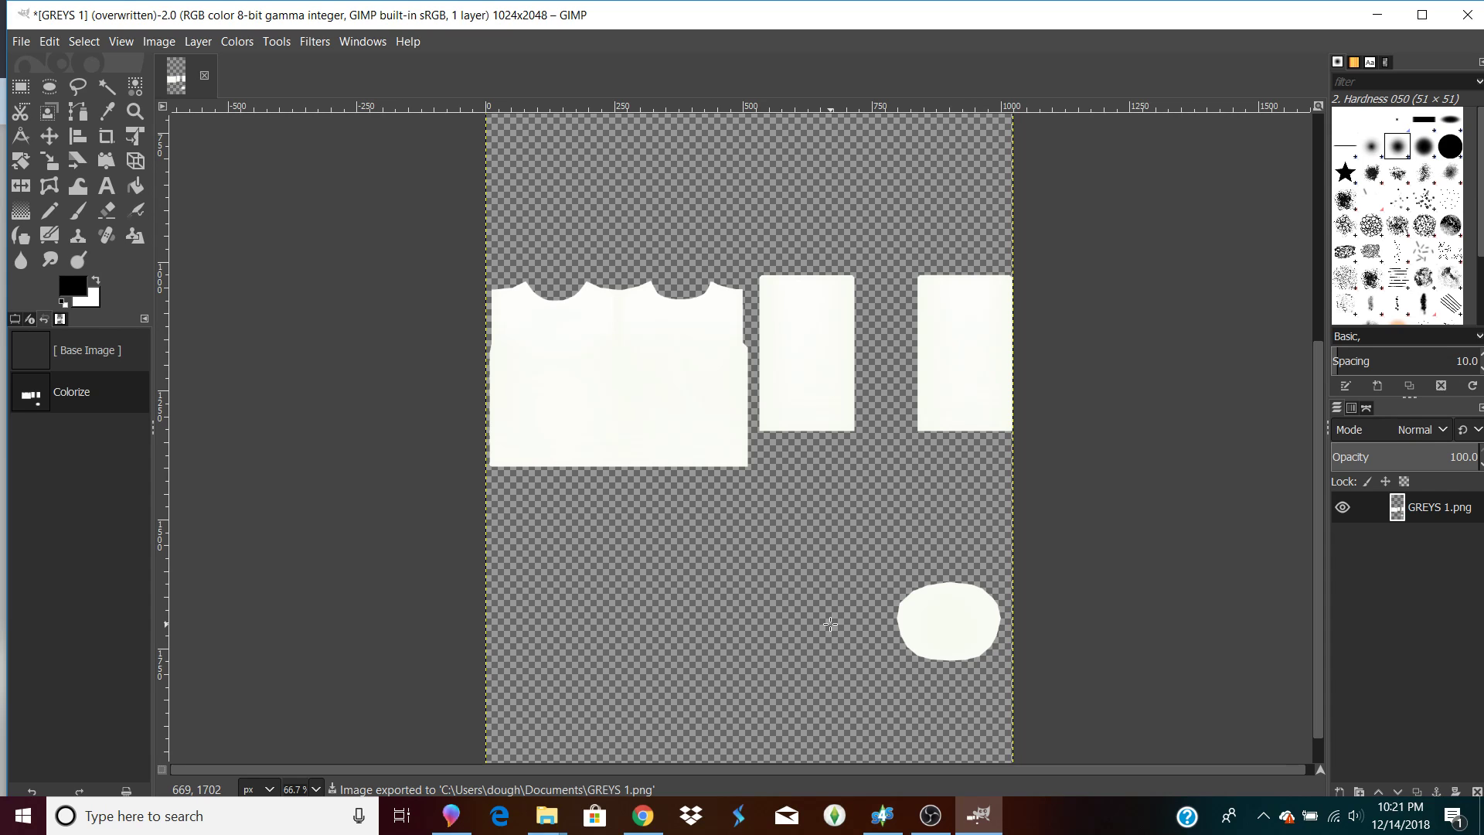
Switch to Sims 4 Studio and import GREYS 1.png as the shirt's diffuse texture.
click(882, 817)
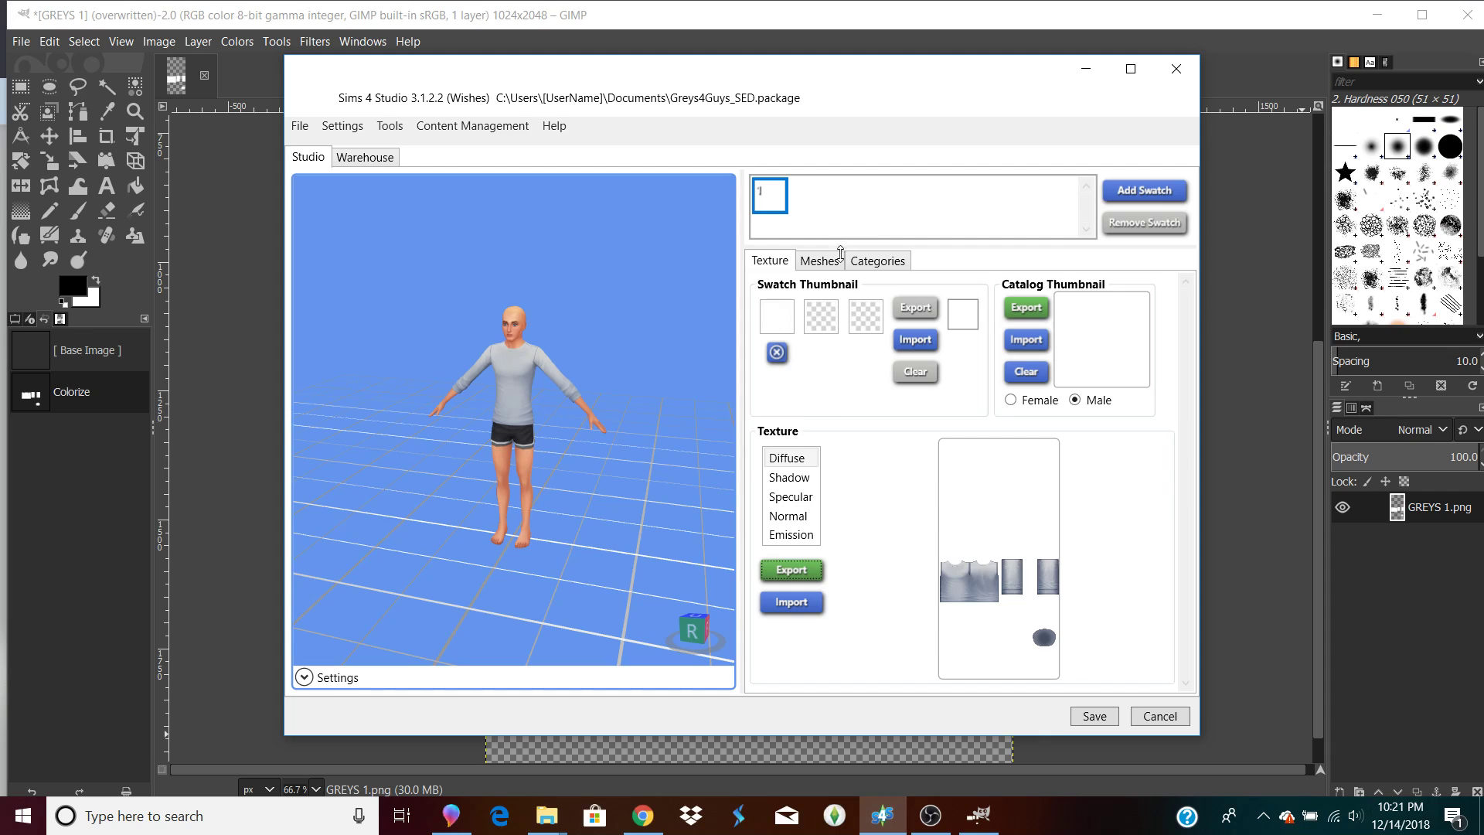
click(784, 611)
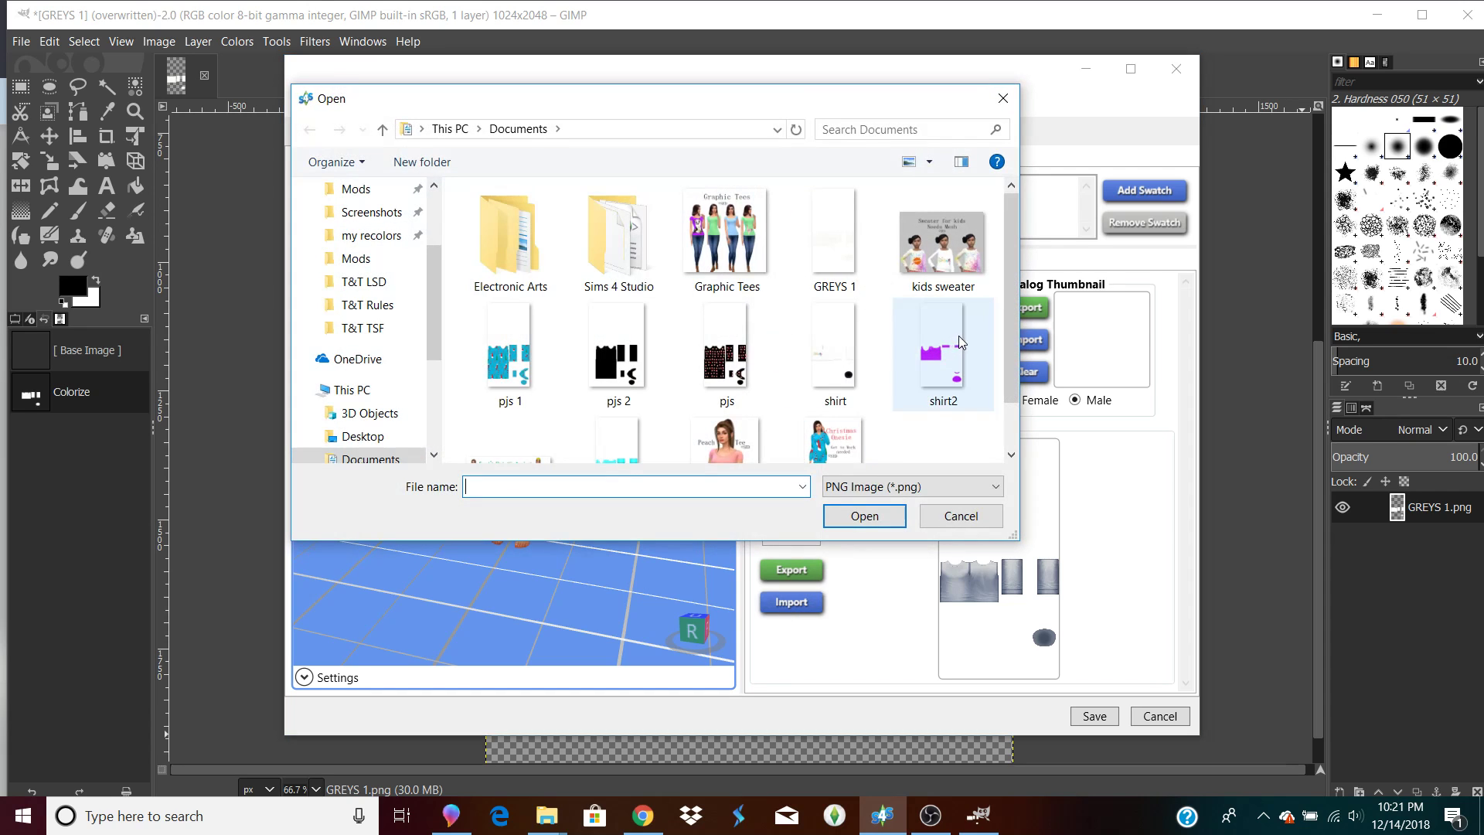
double_click(846, 238)
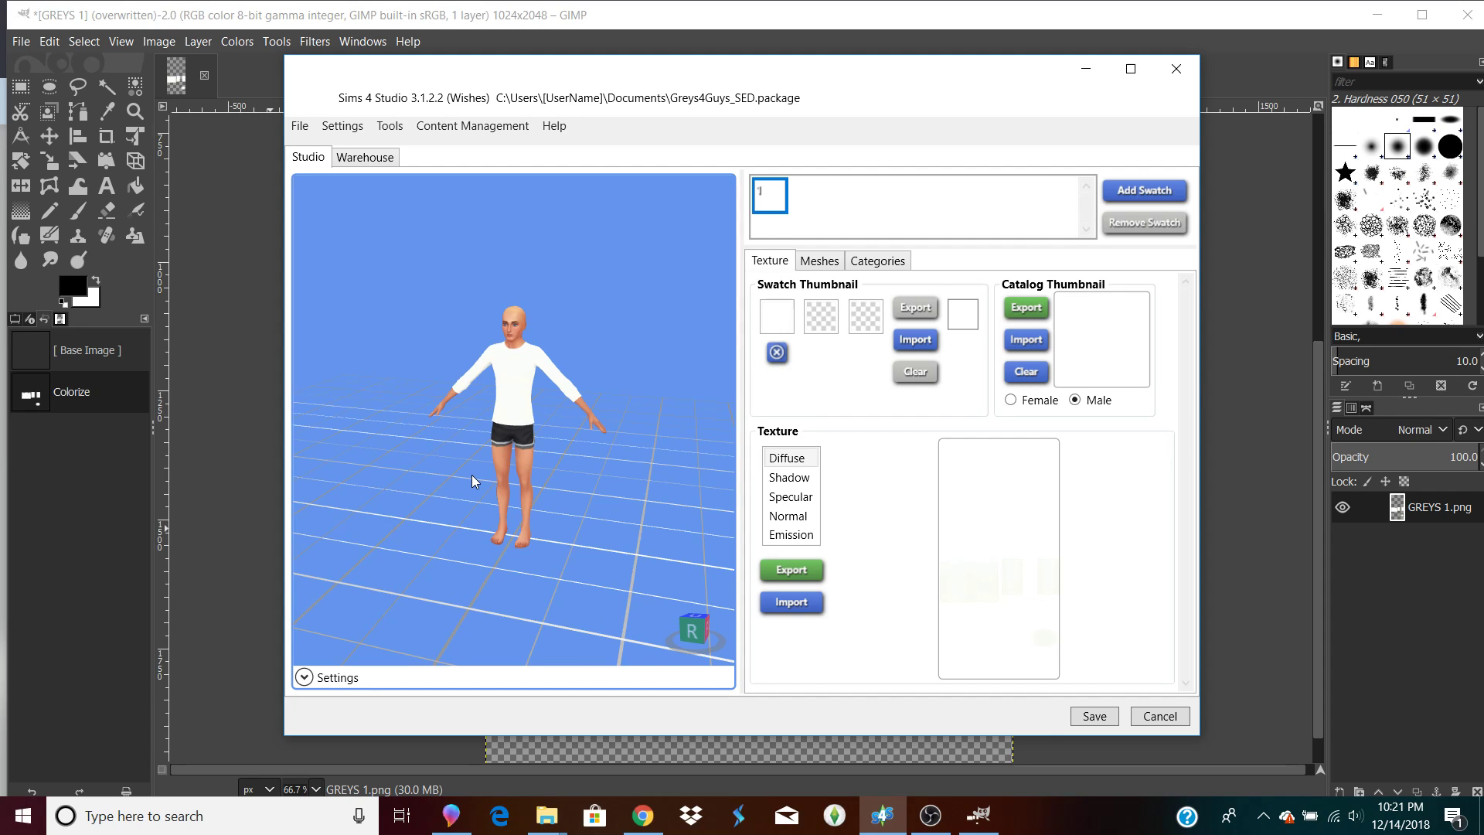
Check the recolored shirt up close on the male model and save the package.
scroll(471, 475, up, 5)
scroll(460, 475, up, 3)
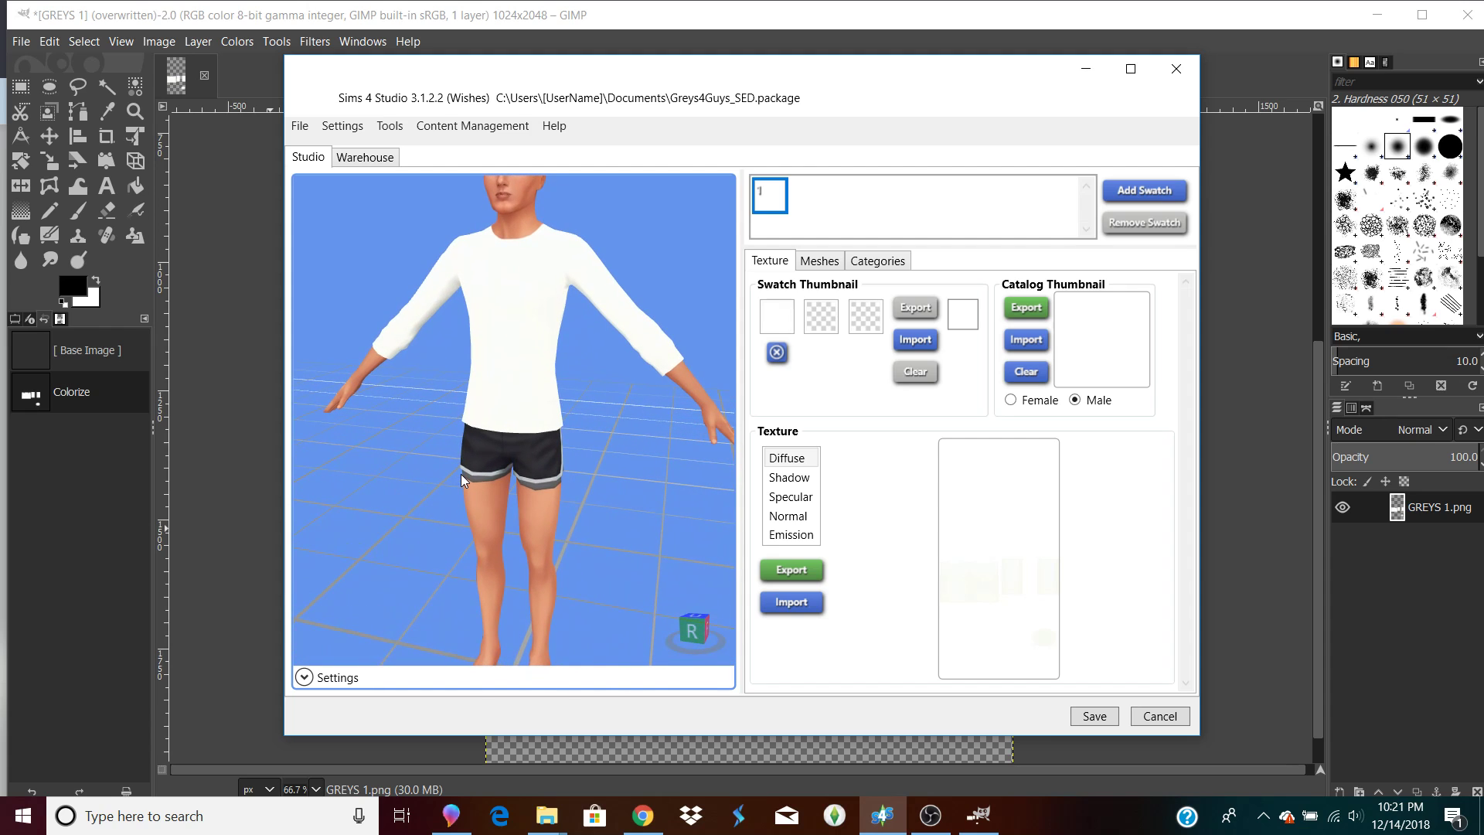
drag(461, 474, 506, 479)
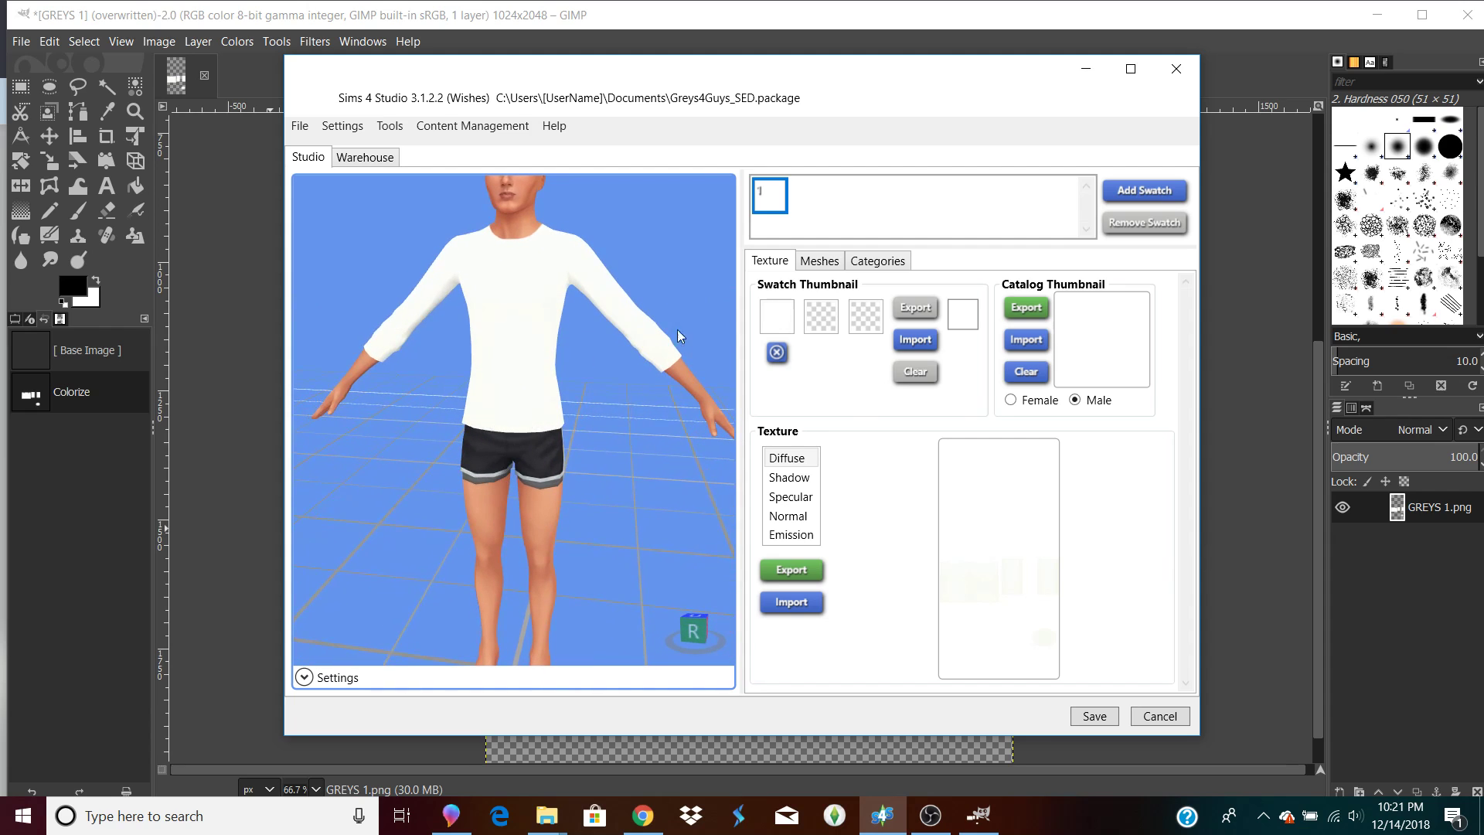
click(1094, 715)
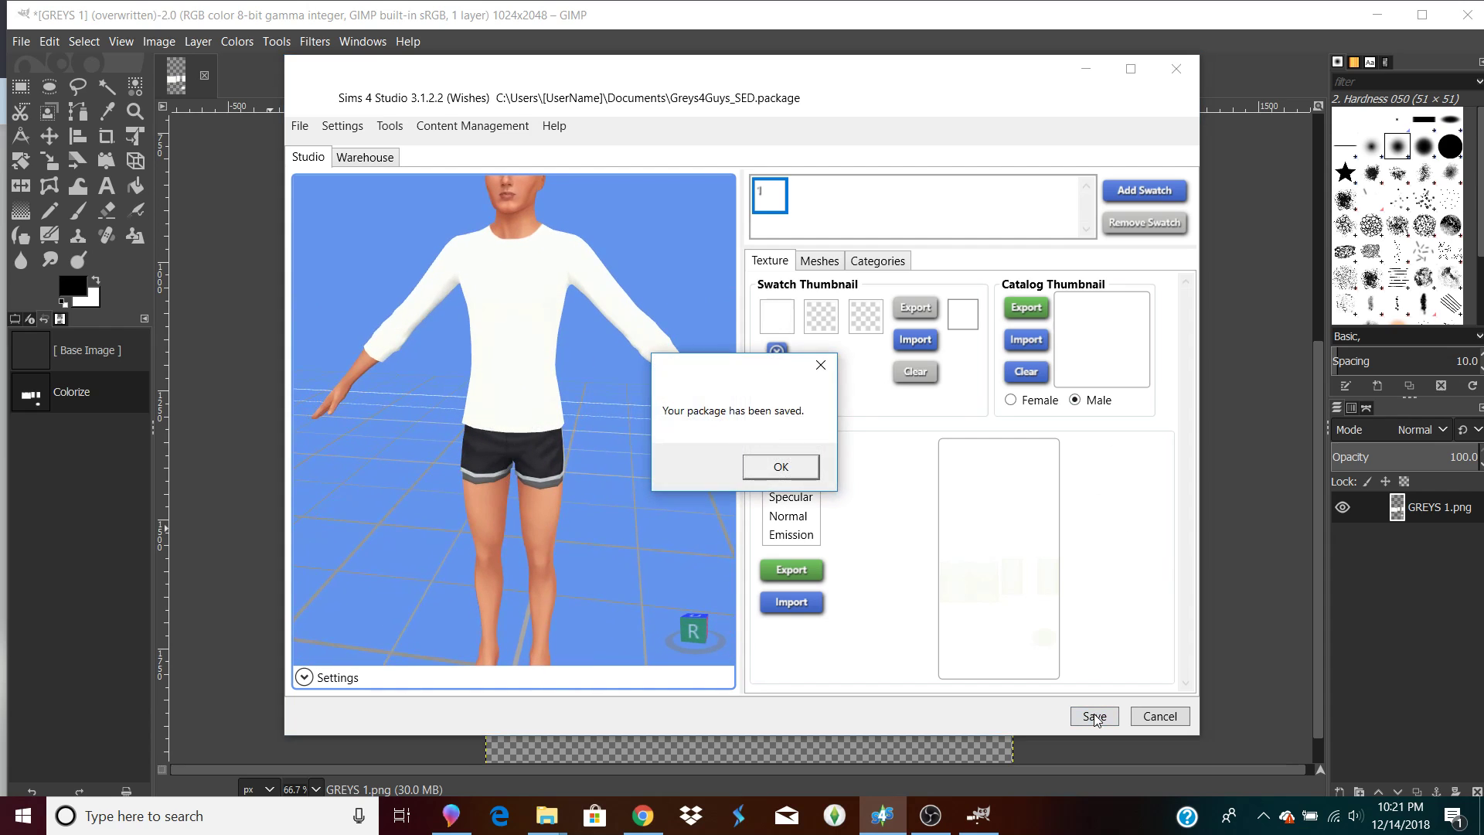
click(800, 470)
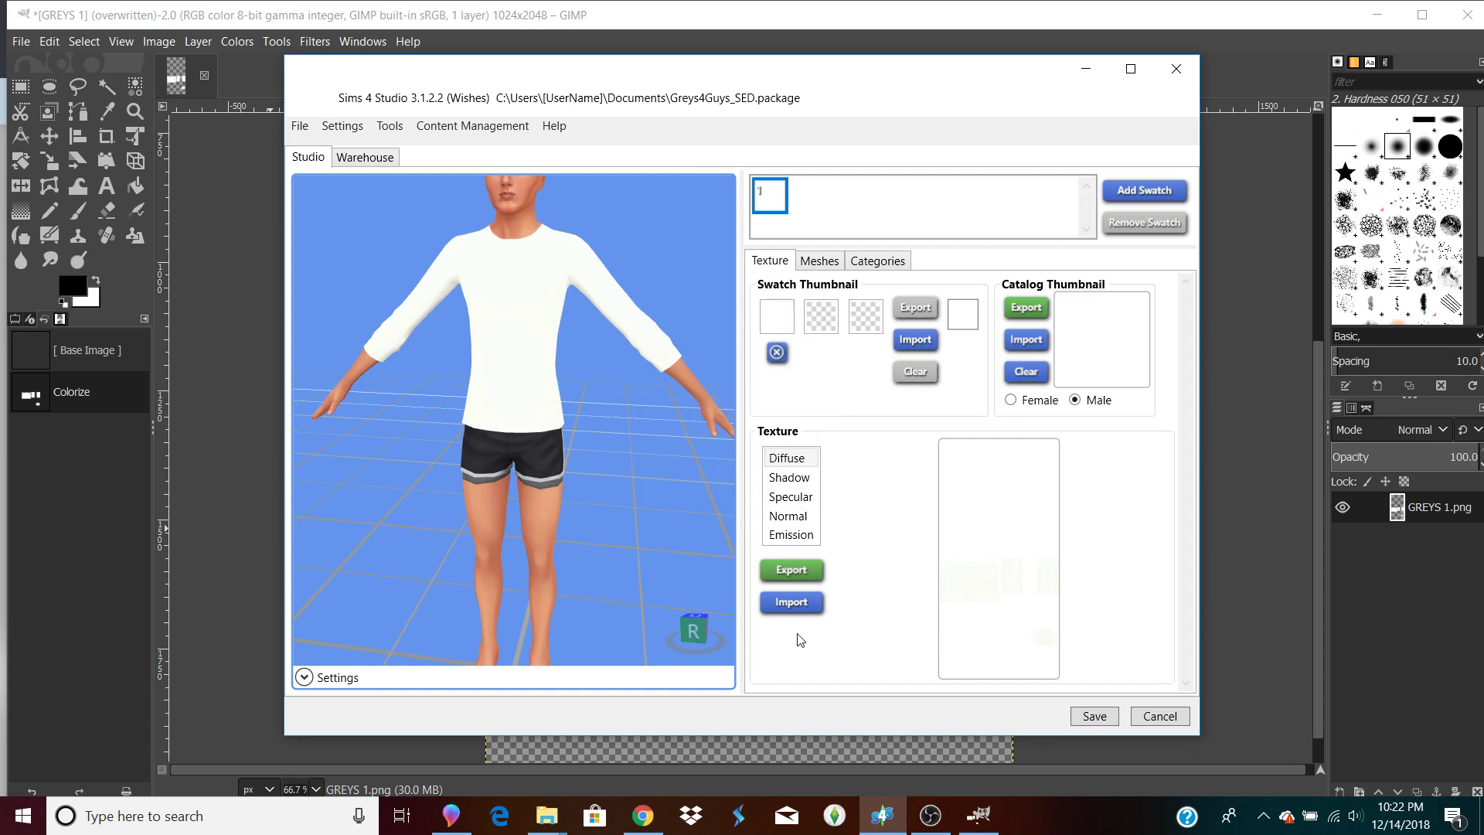
Look over the shirt and its swatch color, and add a second swatch to the package.
mouse_move(554, 830)
drag(585, 470, 639, 480)
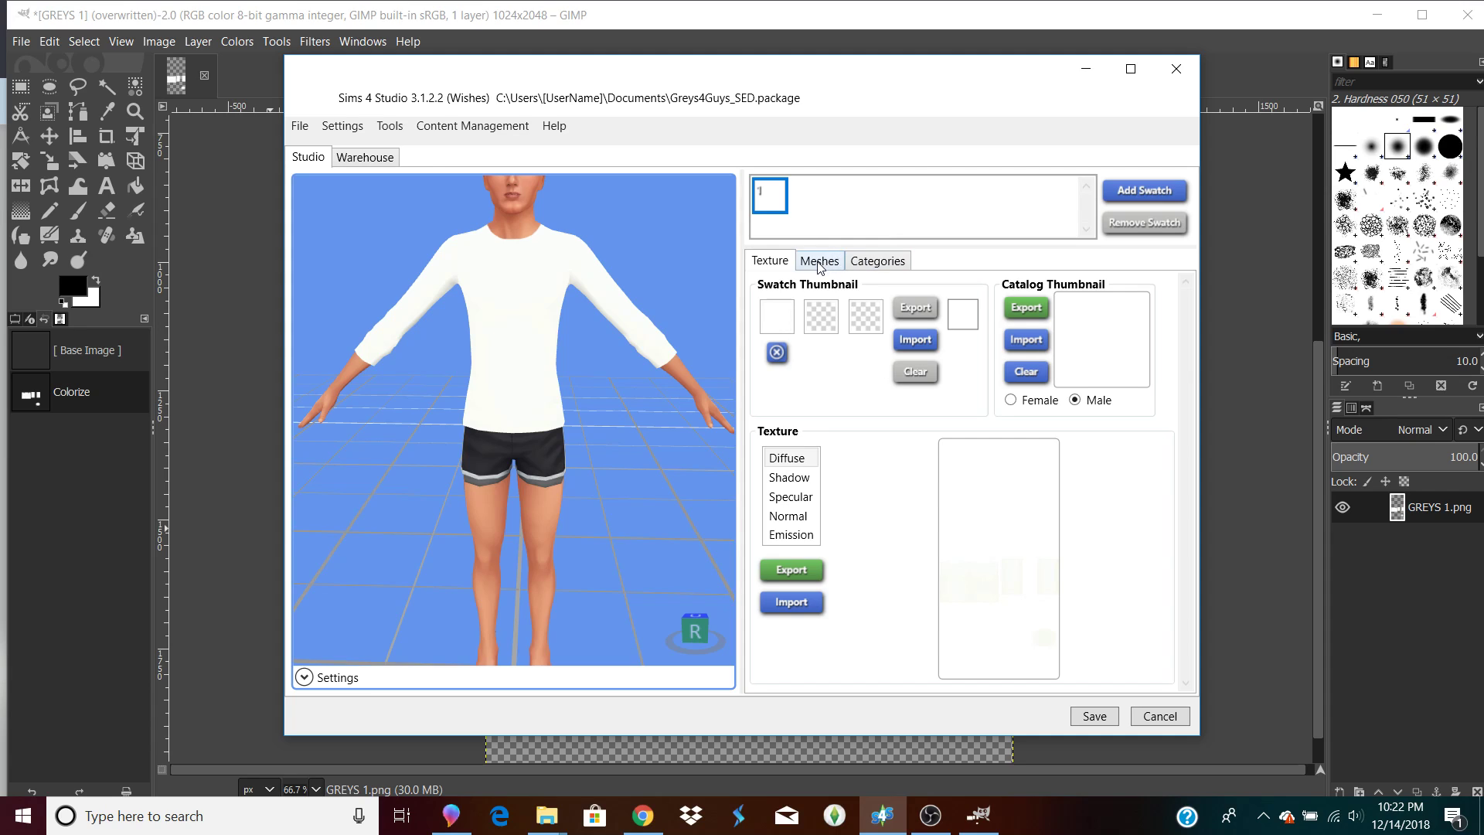
click(787, 320)
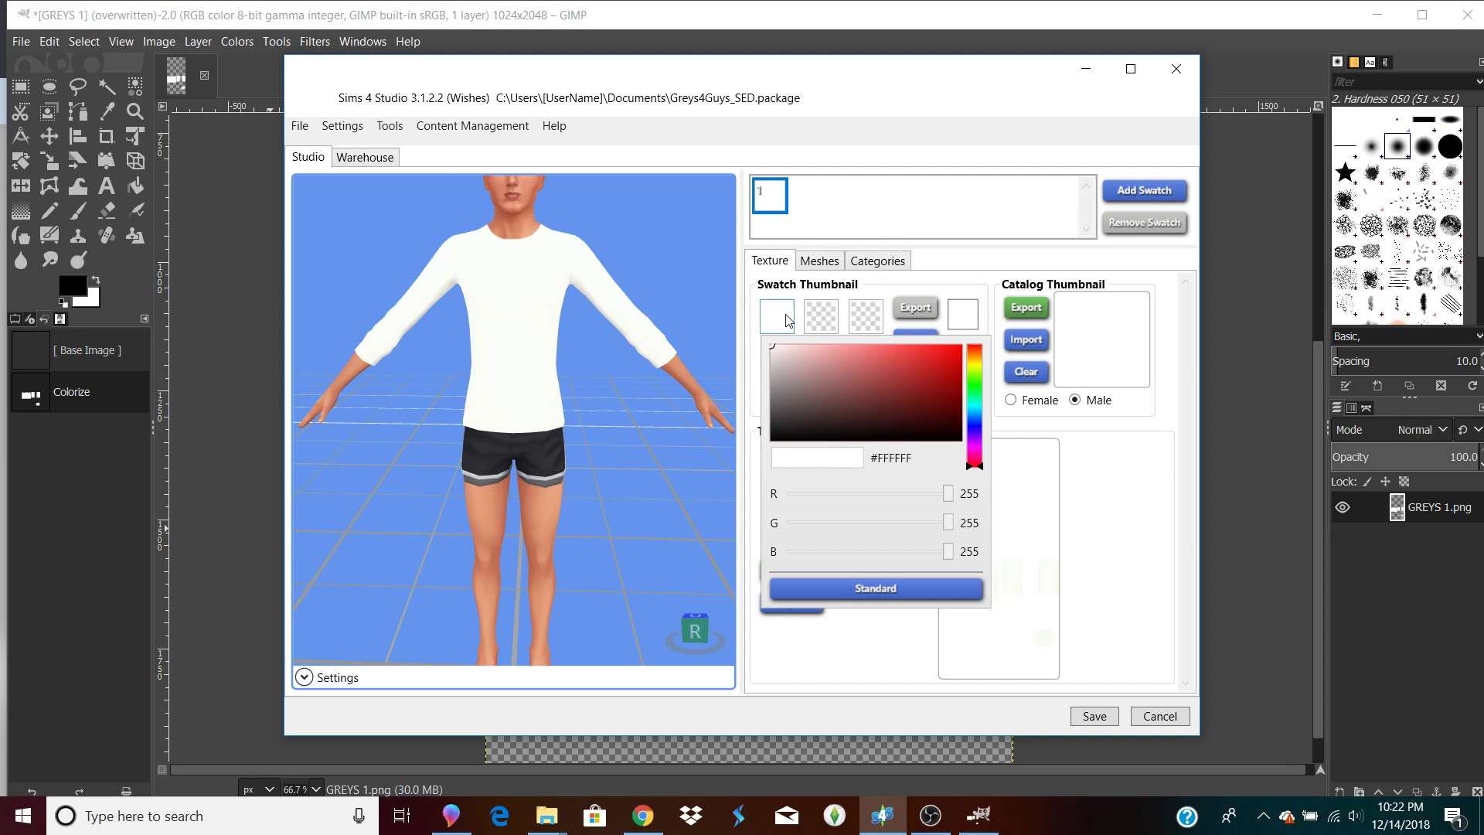
click(780, 322)
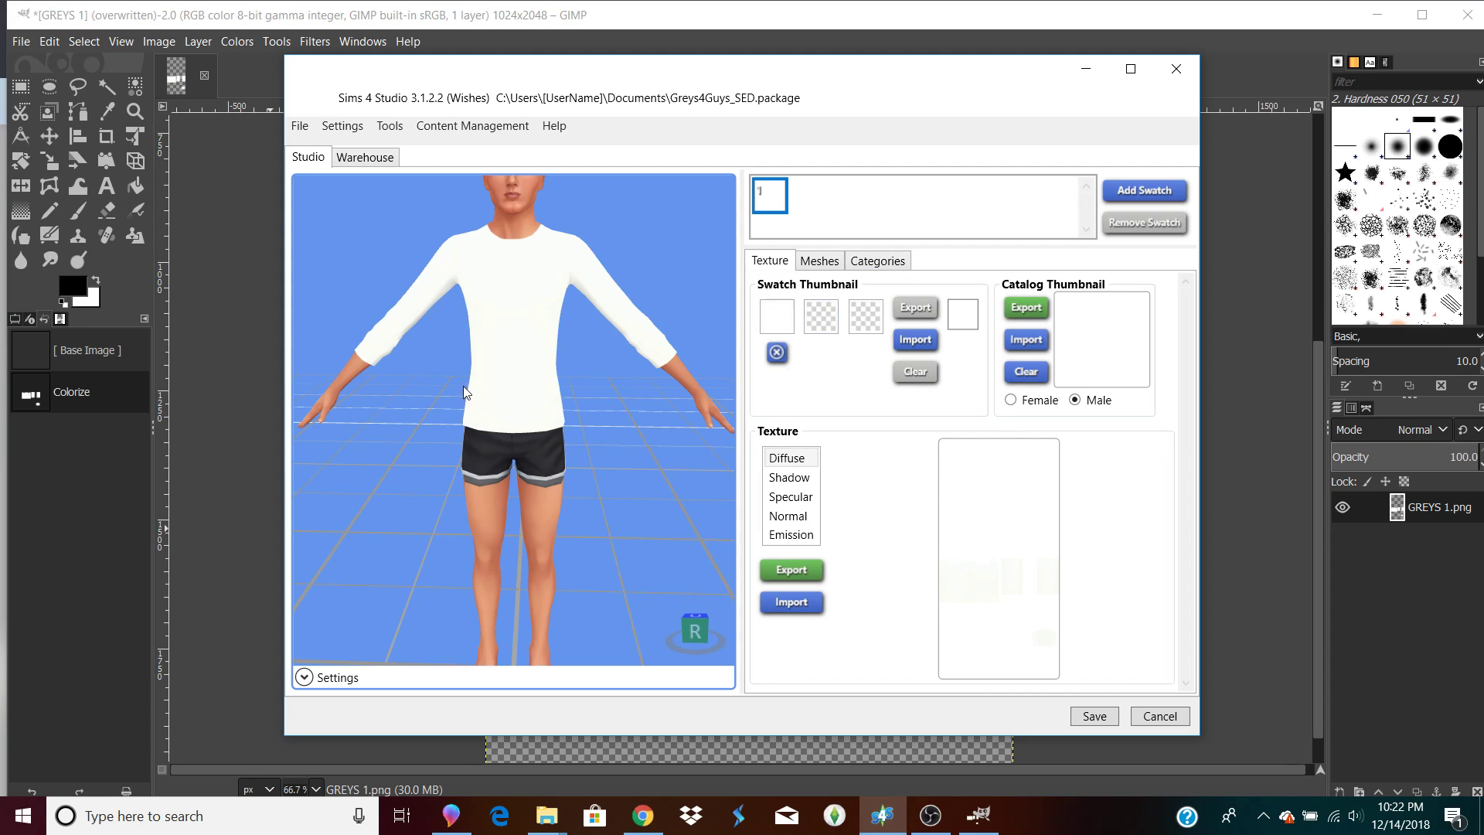
click(1138, 190)
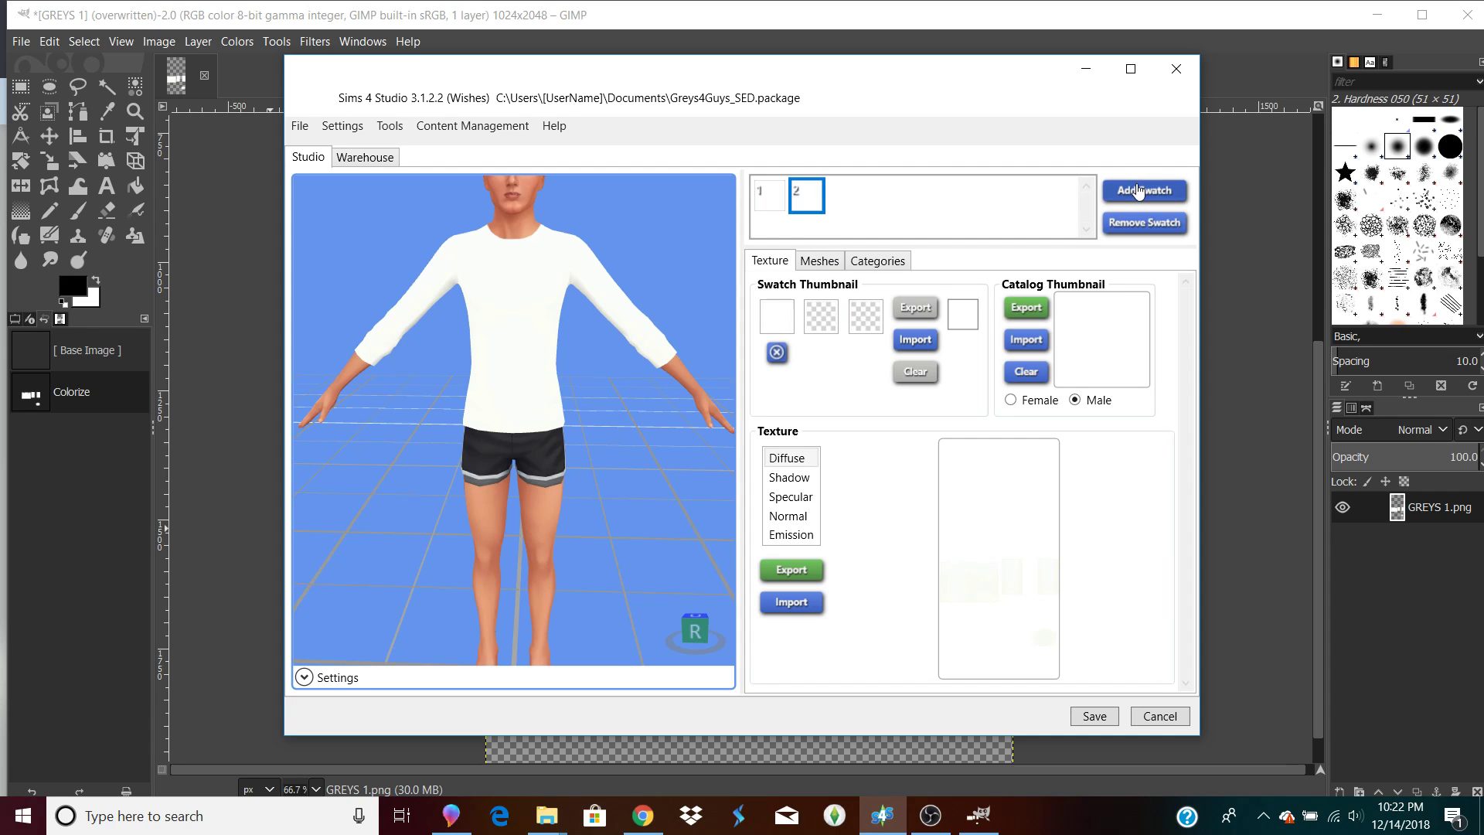
Return to GIMP and paste the cut hospital logo into the shirt texture as a new layer.
click(1086, 68)
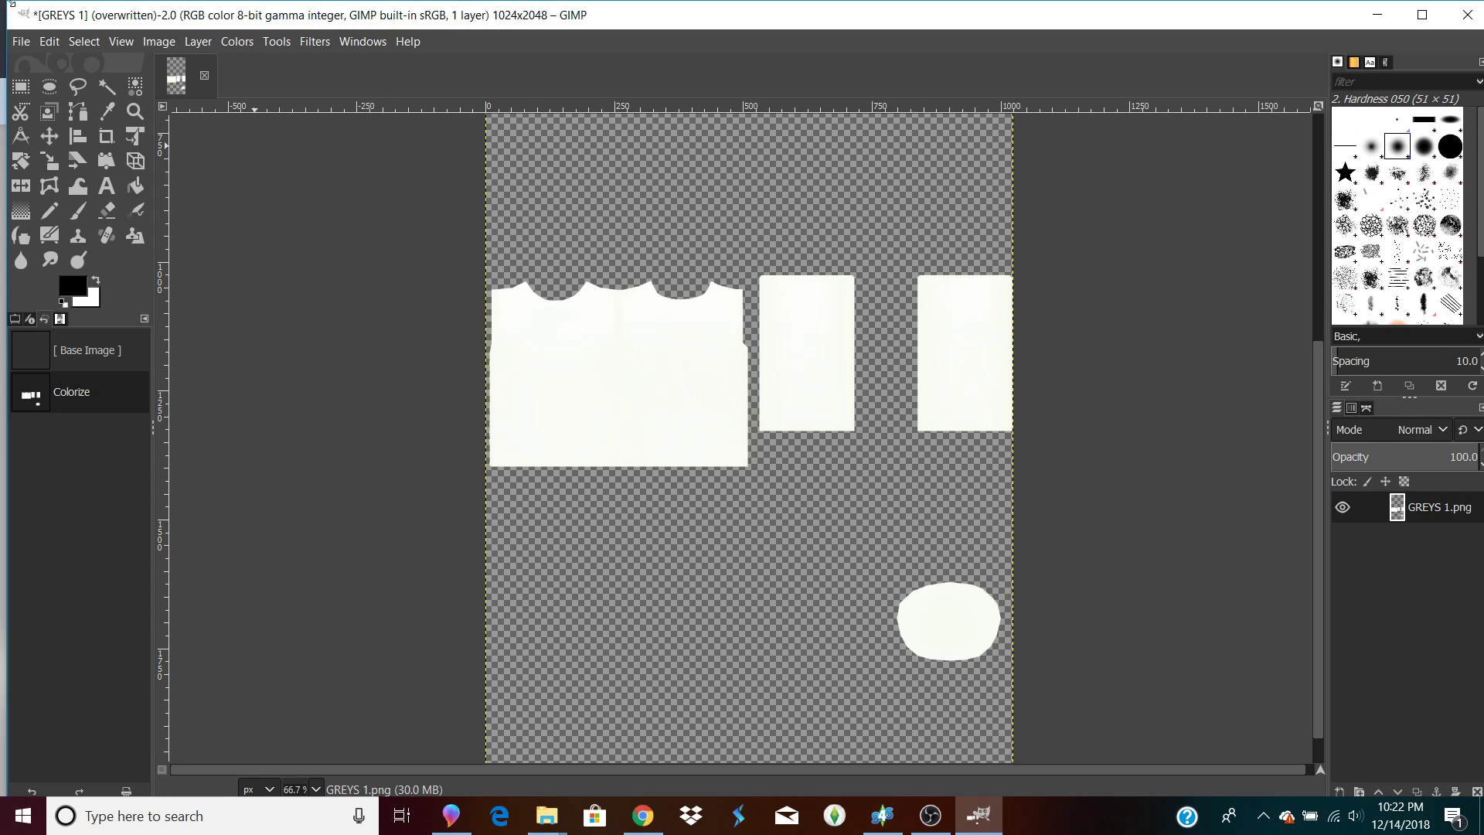
click(55, 43)
key(Escape)
mouse_move(58, 37)
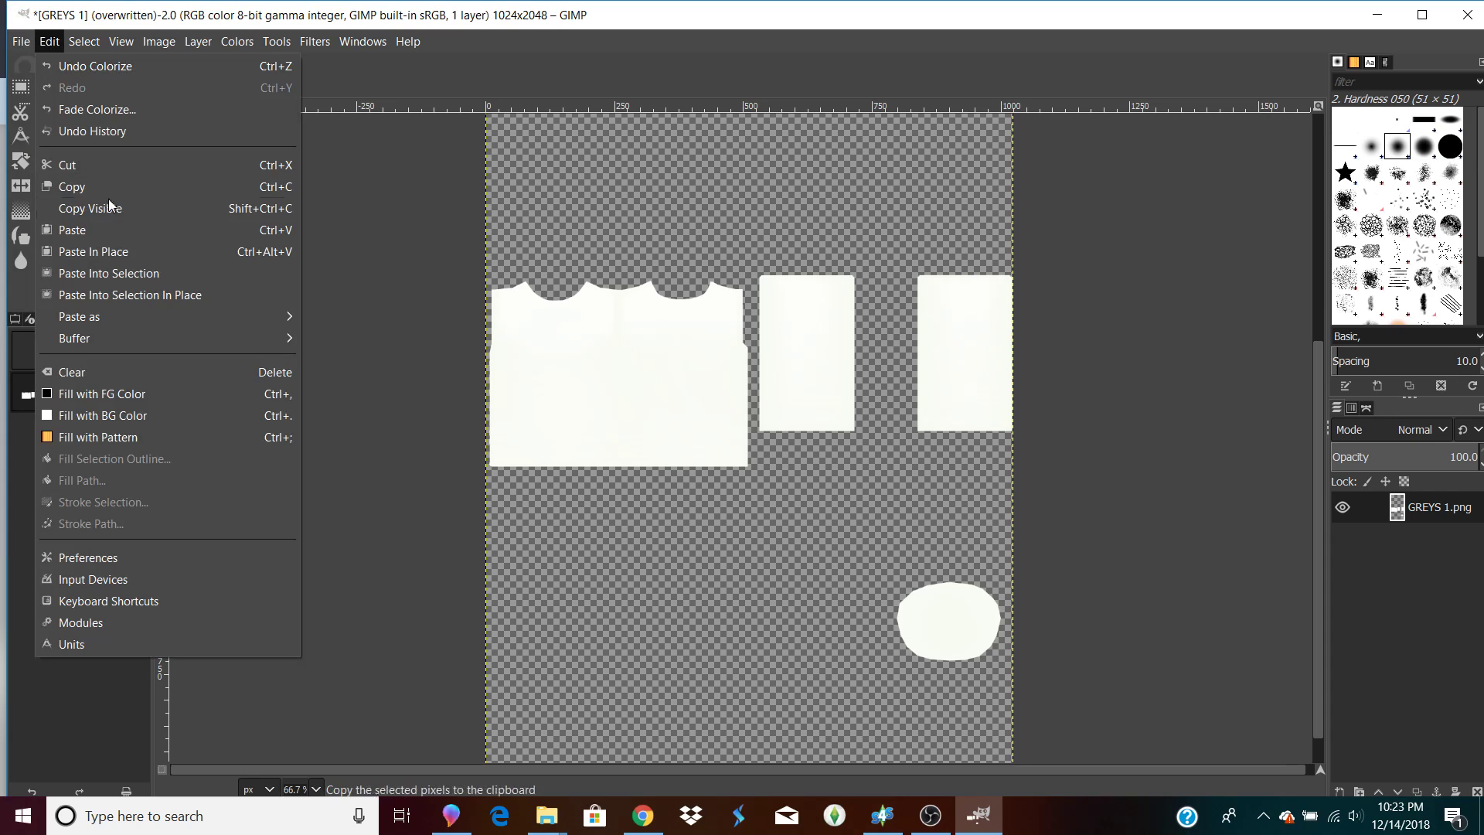
mouse_move(159, 318)
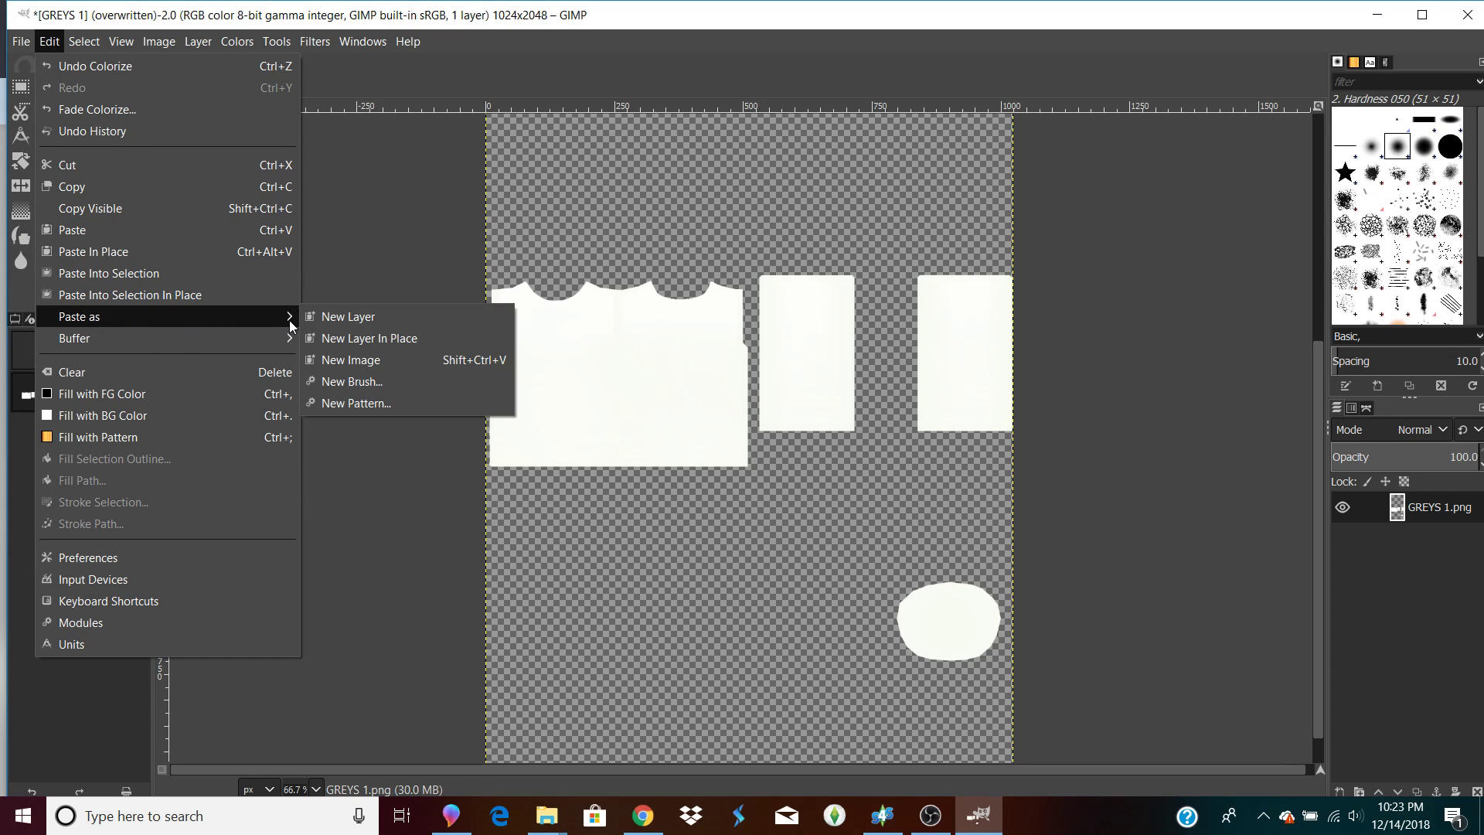
click(318, 321)
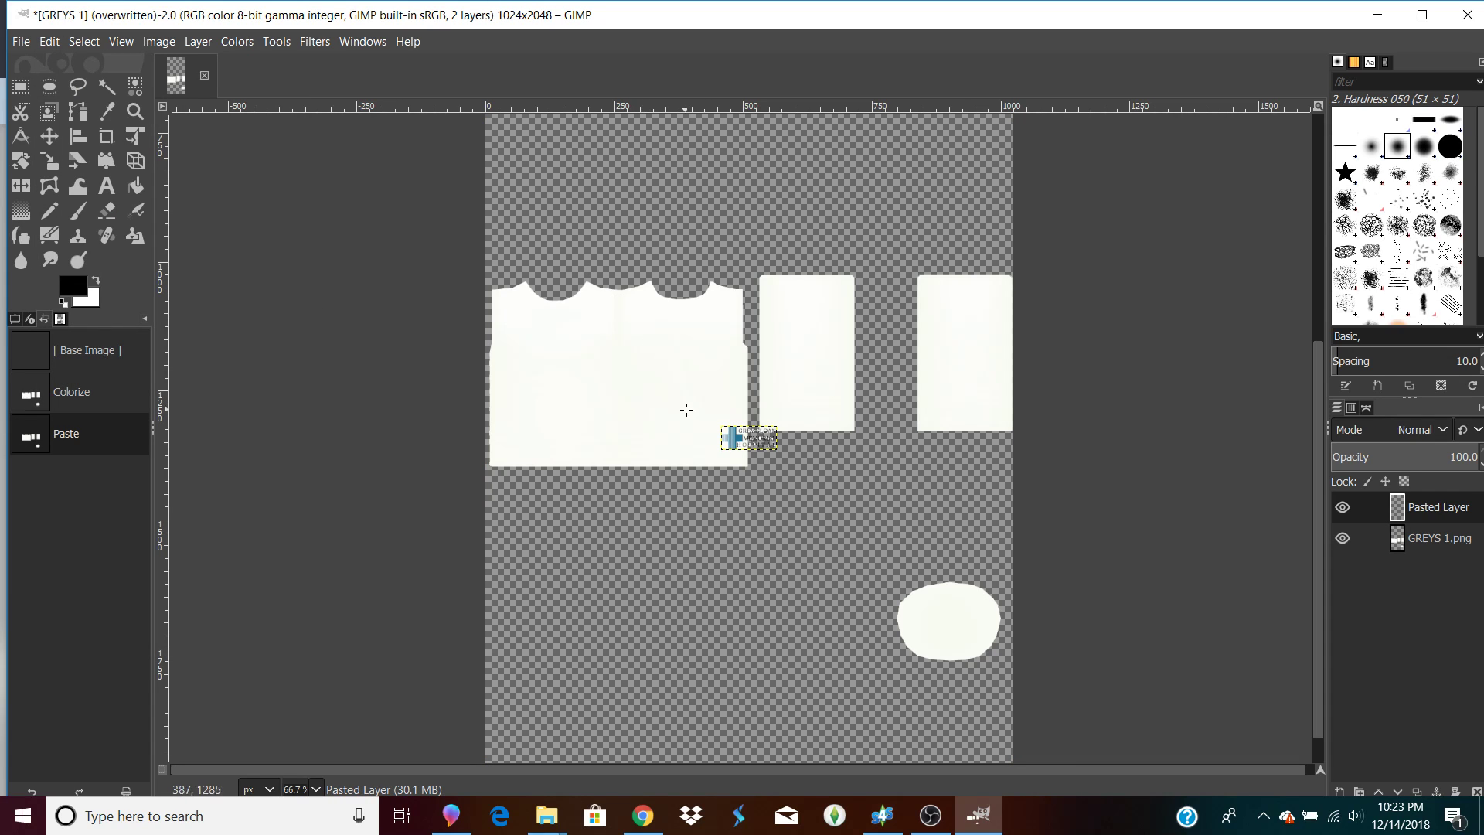
Try to move the pasted logo with the Move tool and revert the accidental shift of the shirt layer.
key(m)
scroll(329, 160, up, 2)
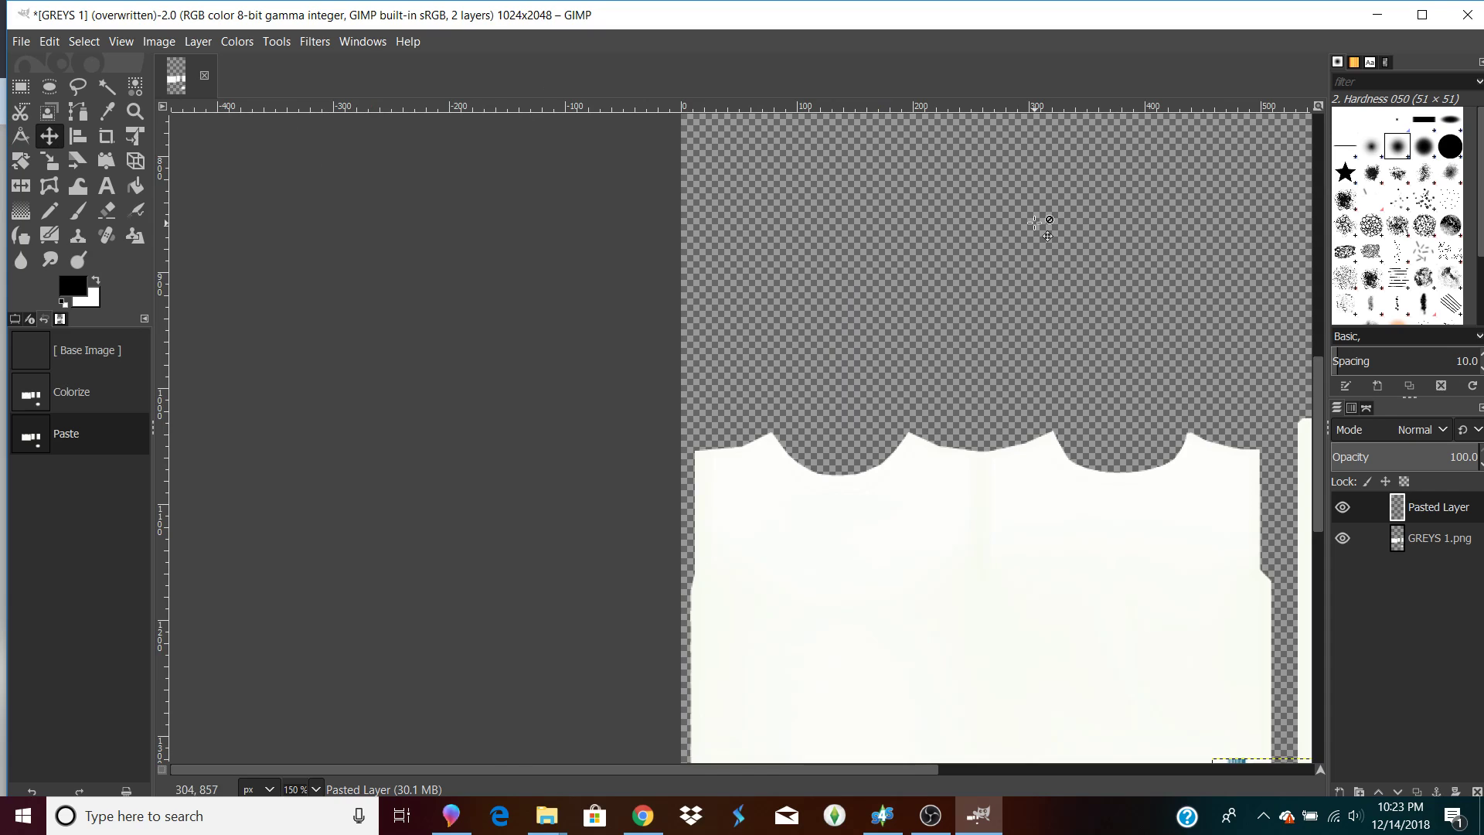
scroll(494, 767, right, 5)
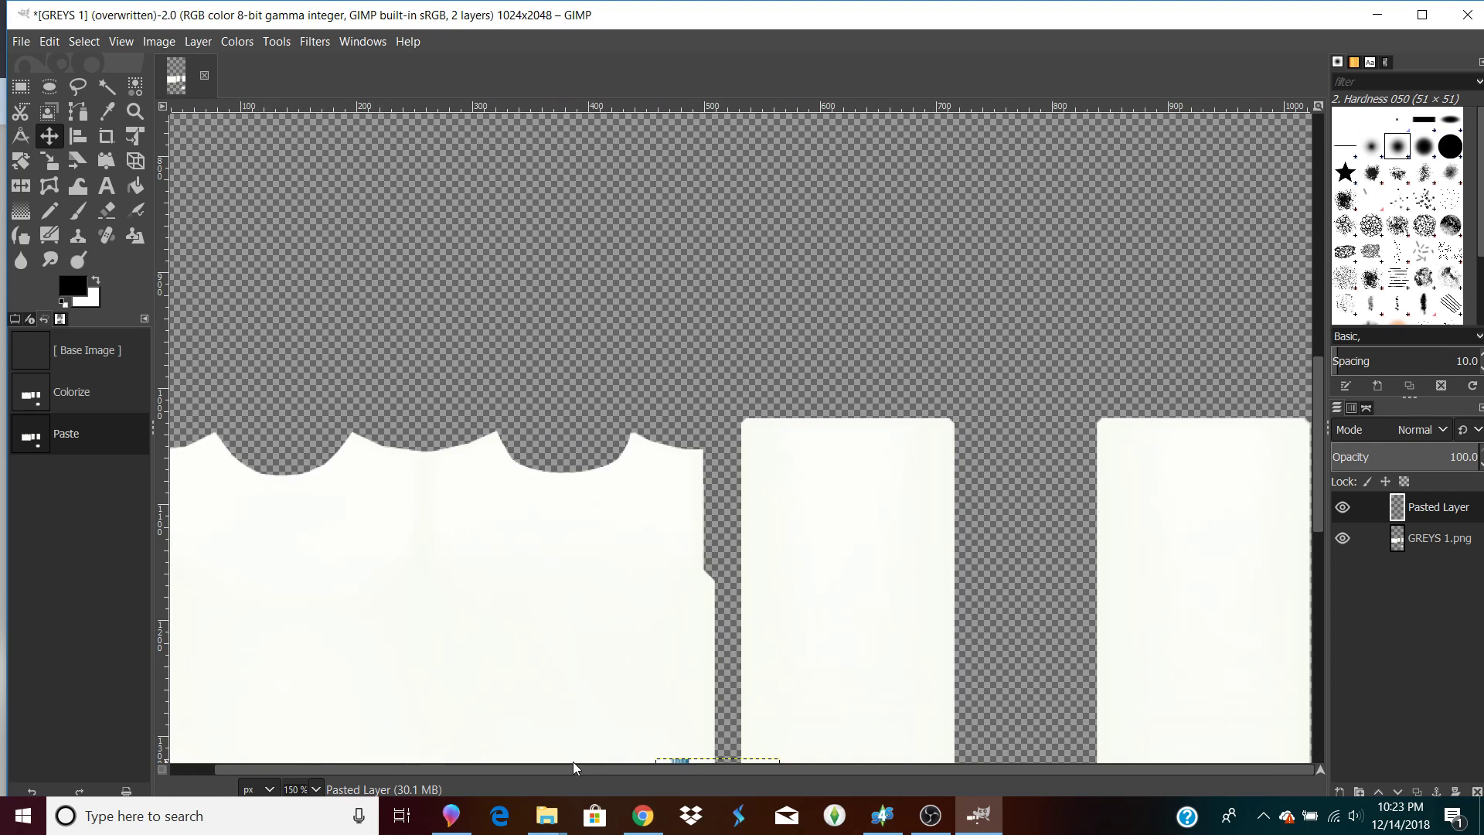
scroll(535, 763, left, 1)
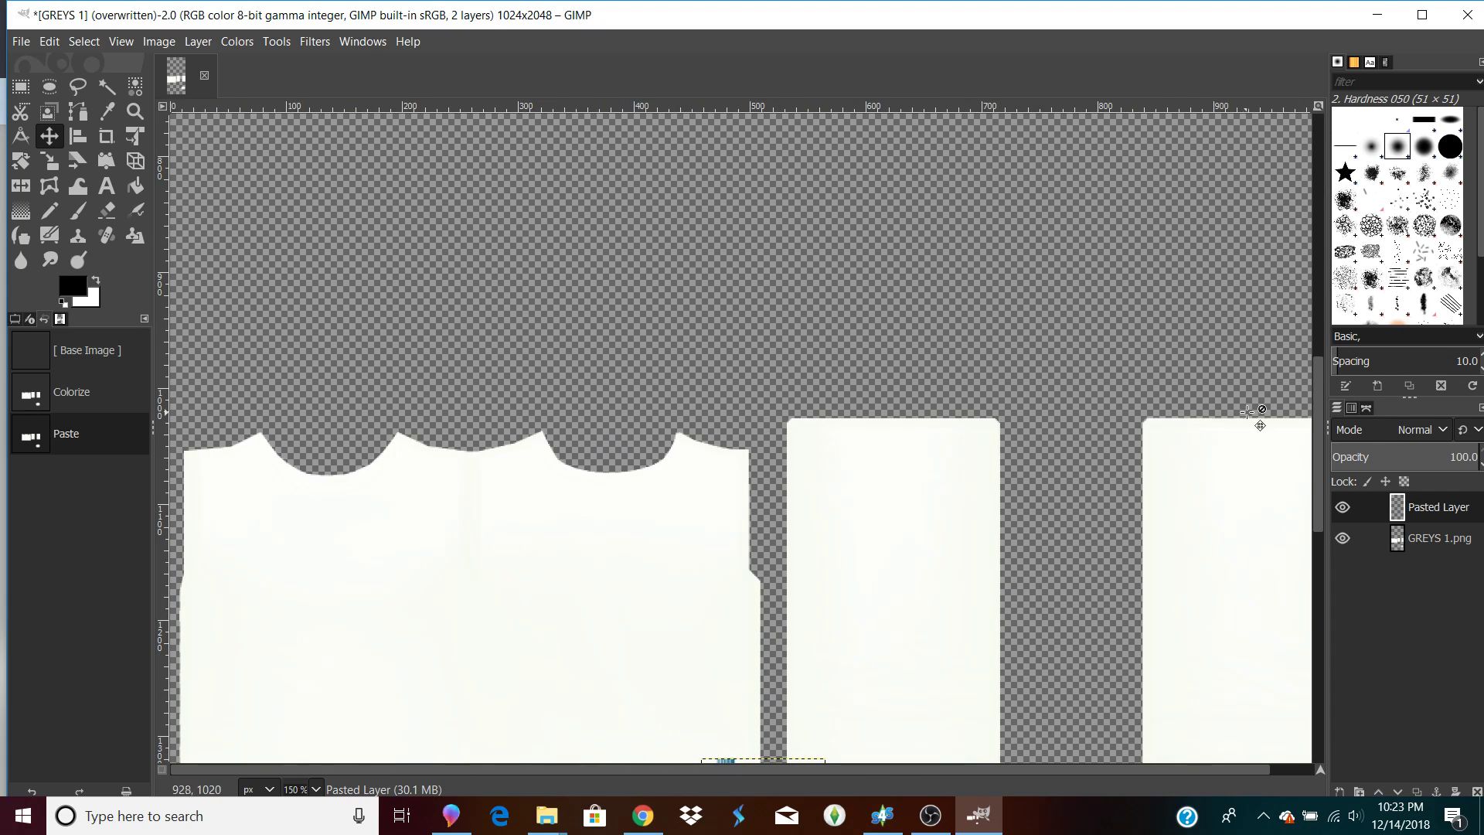
drag(1316, 386, 1327, 432)
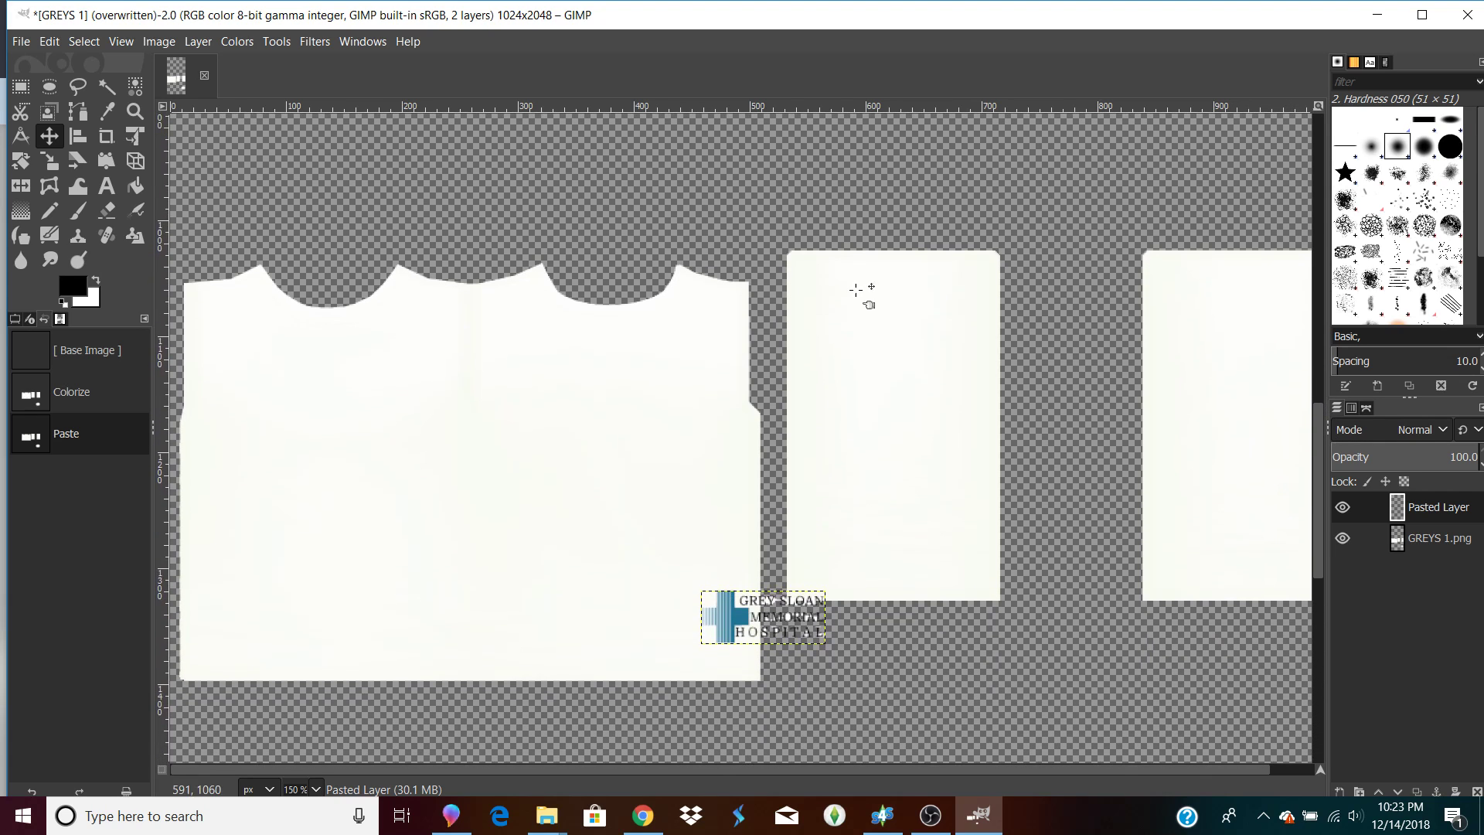
click(57, 137)
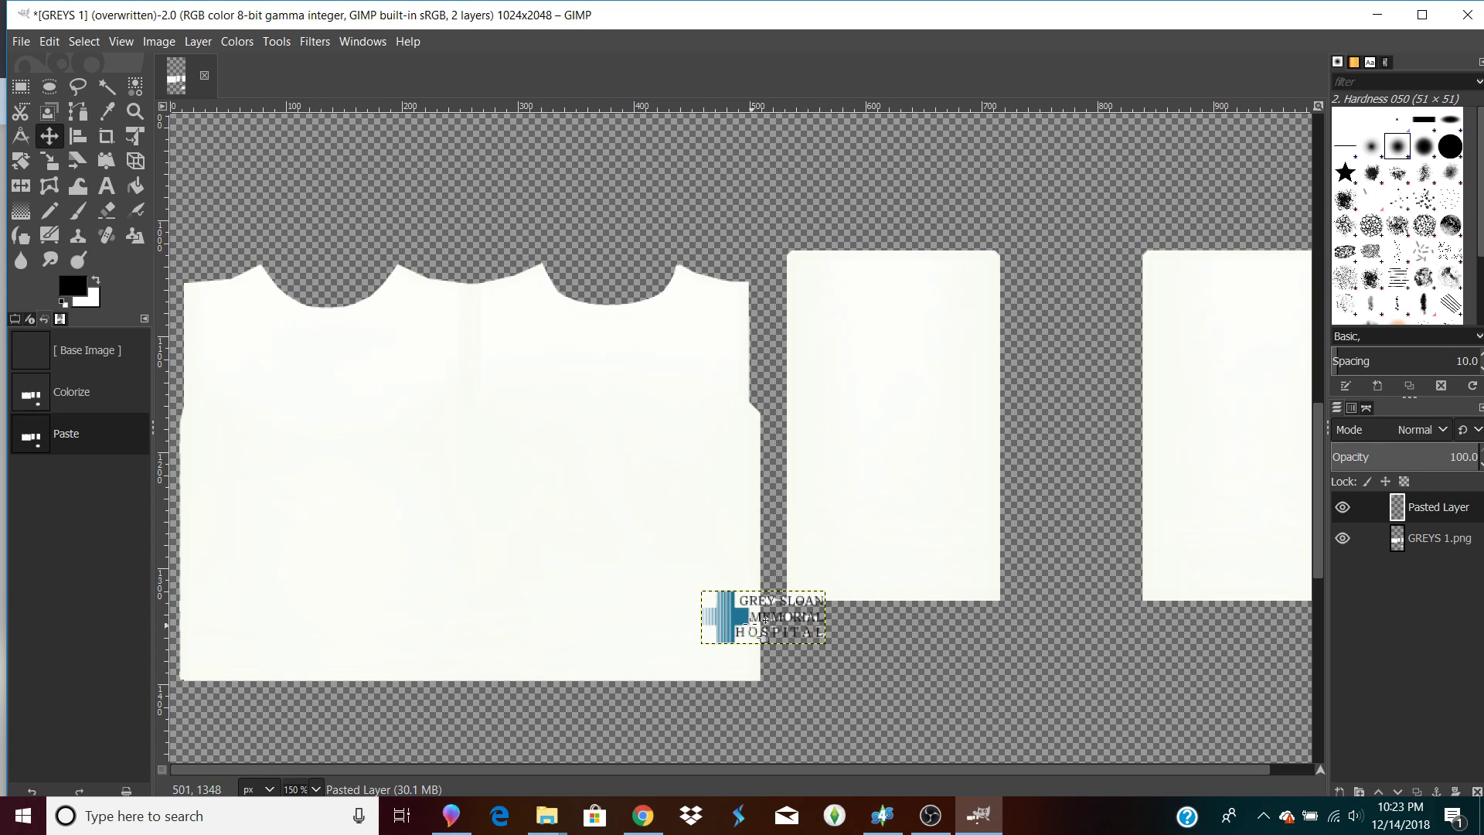
drag(752, 615, 738, 613)
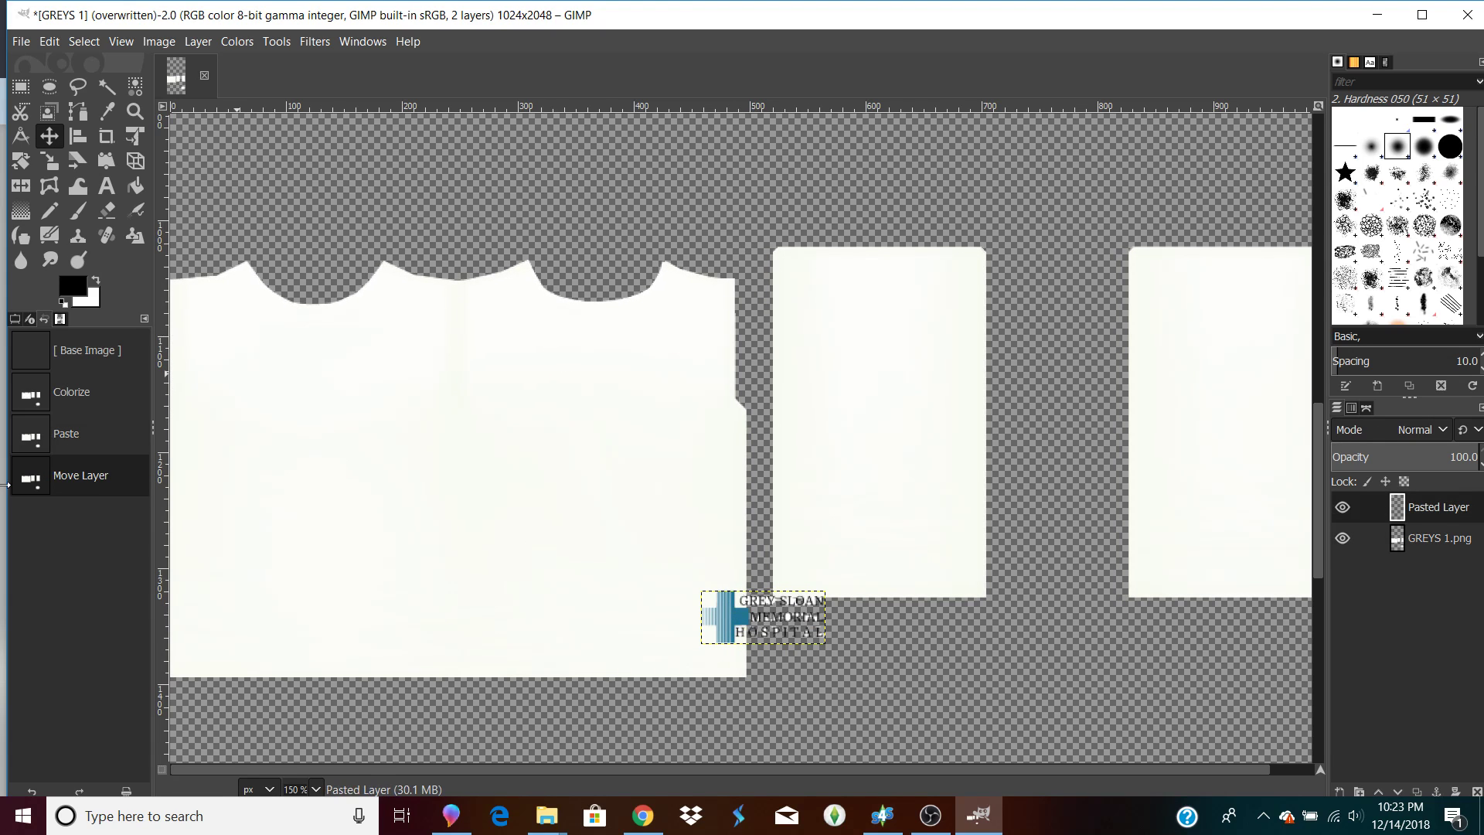
click(68, 442)
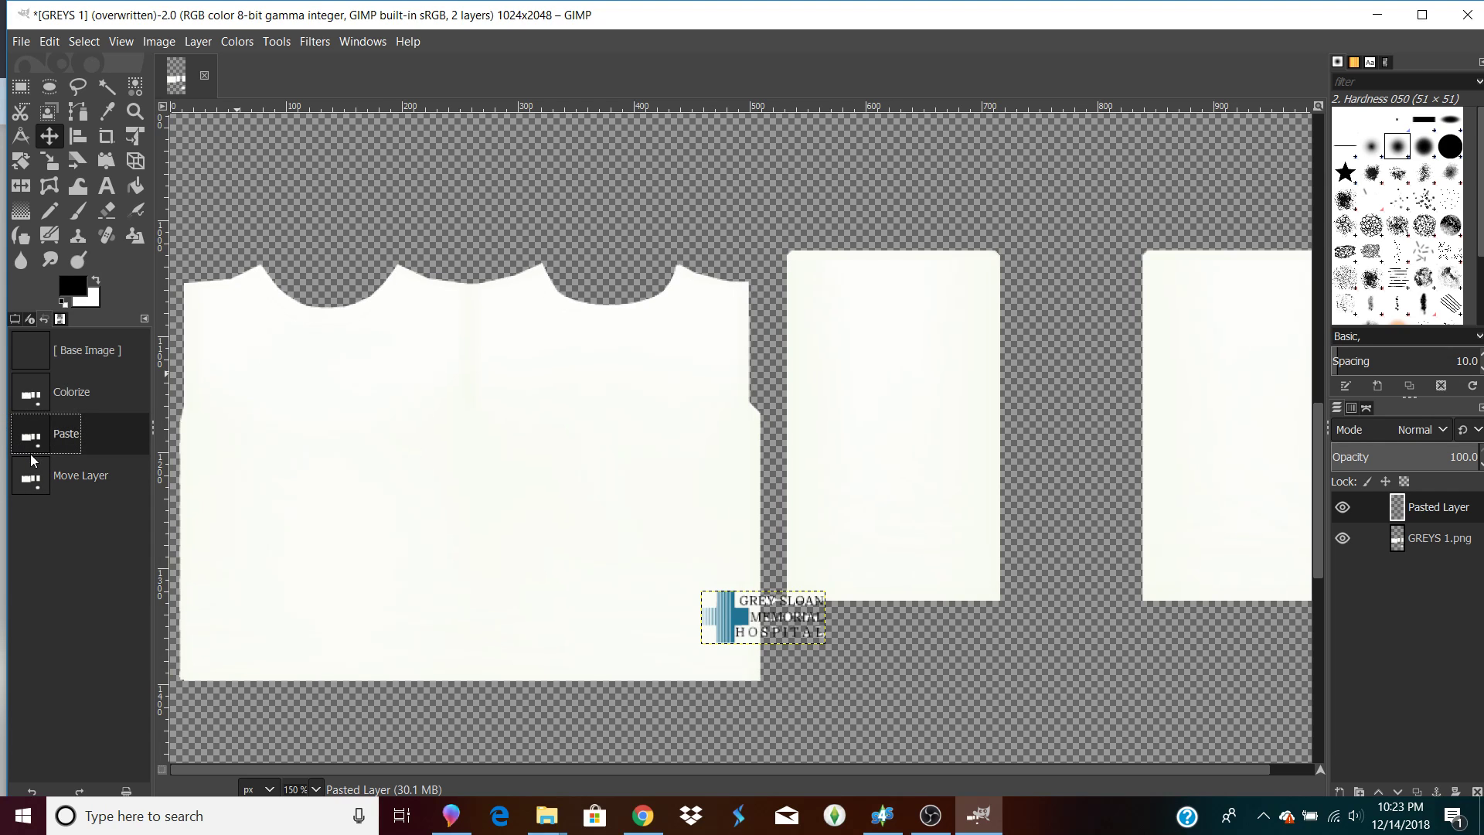
Select the pasted logo layer and move the logo onto the chest area of the shirt's main panel.
click(1440, 503)
drag(771, 627, 316, 498)
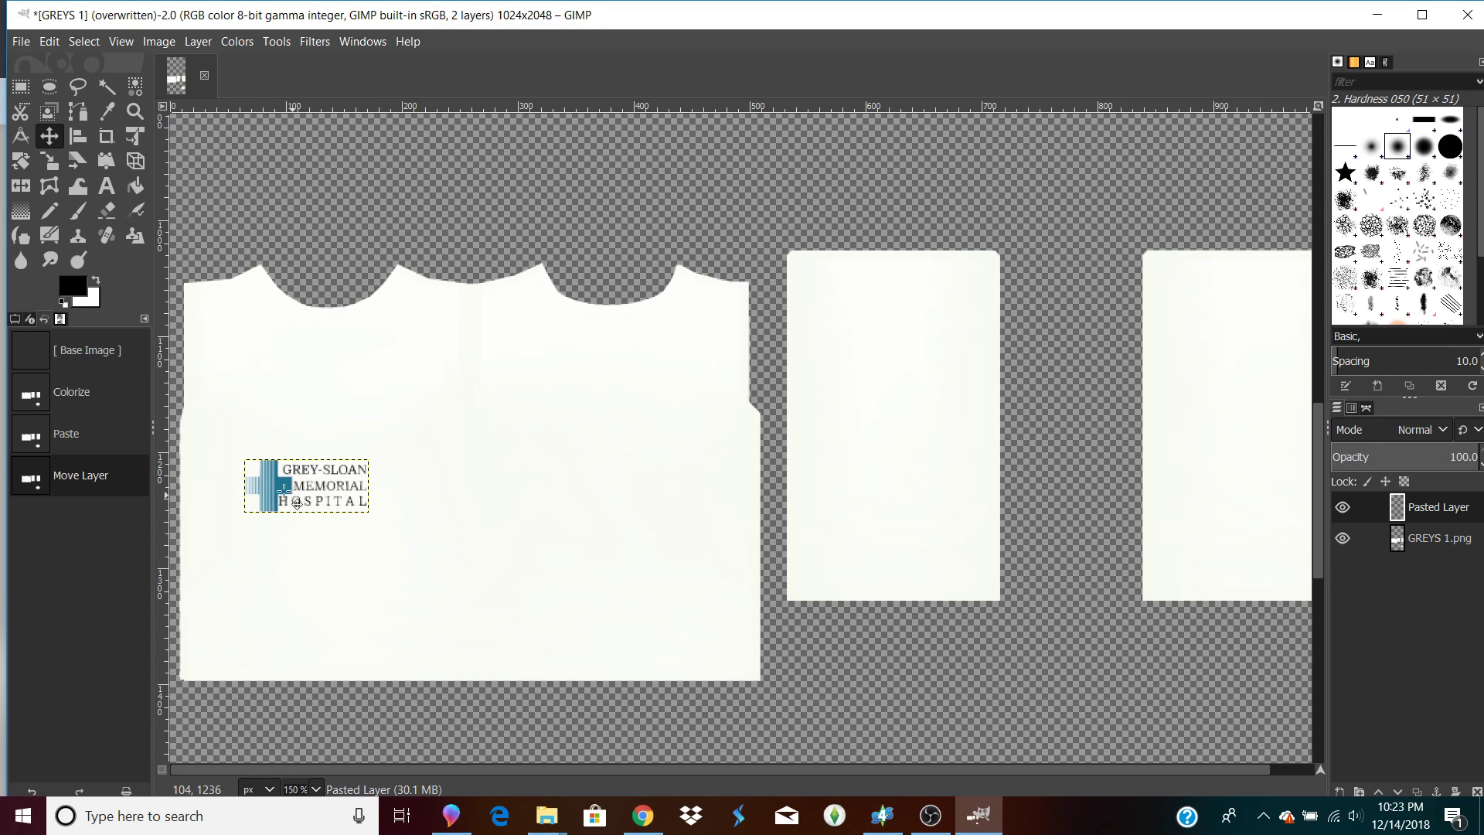
drag(280, 495, 285, 496)
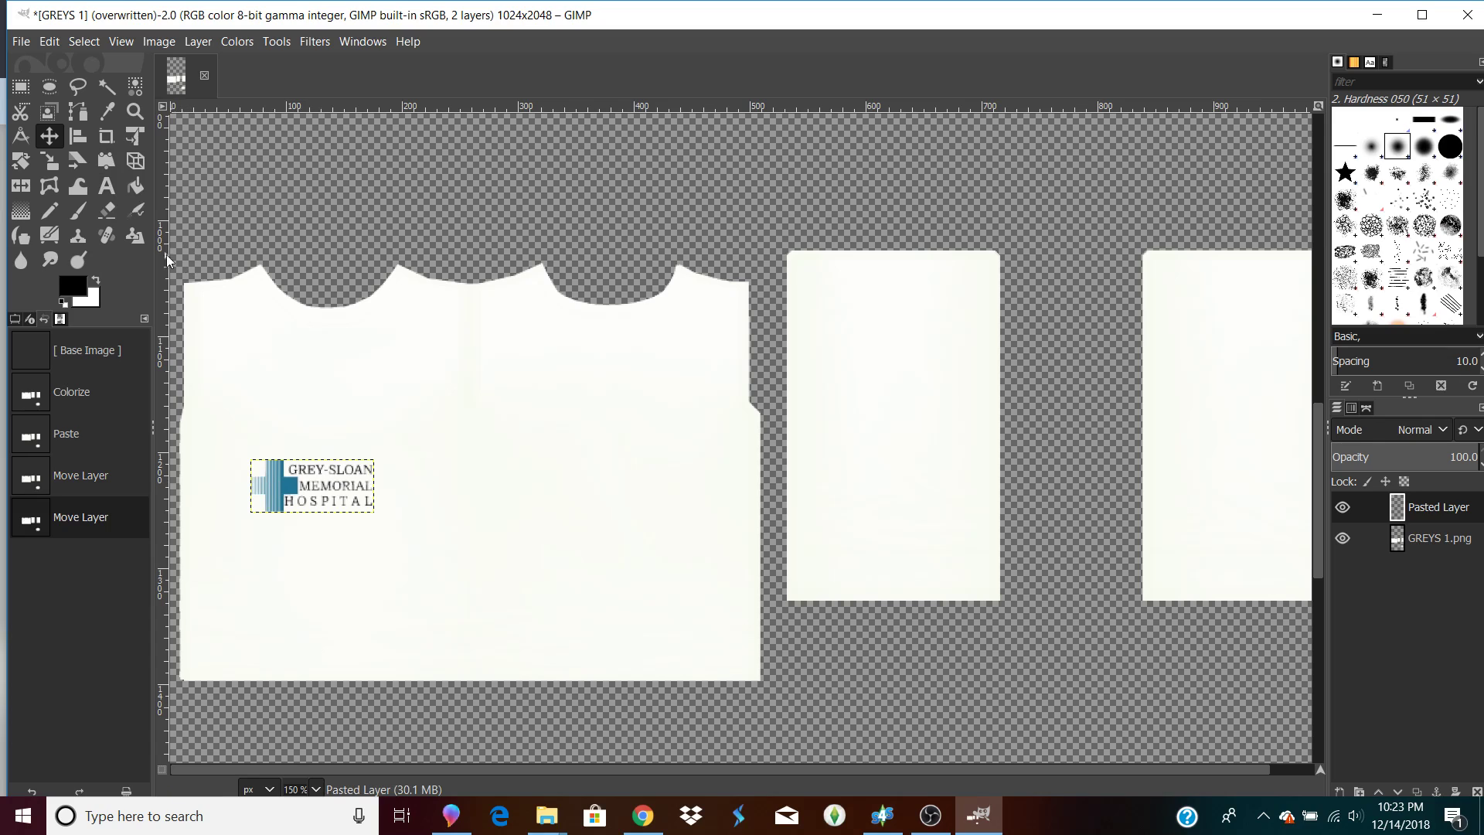
Try scaling the logo up to about 157 × 85 px, and delete the pasted logo layer.
click(53, 160)
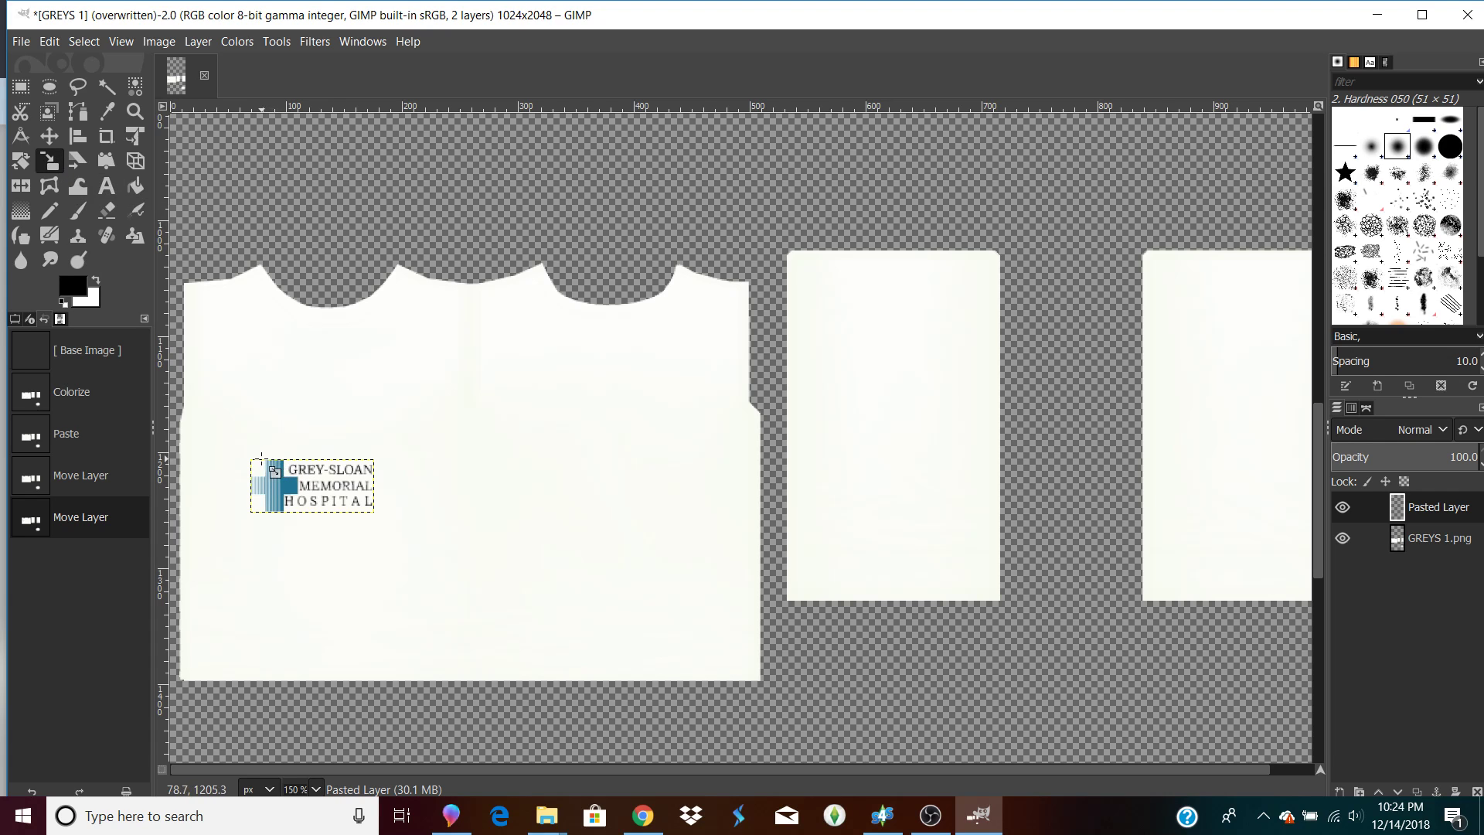
drag(261, 457, 217, 419)
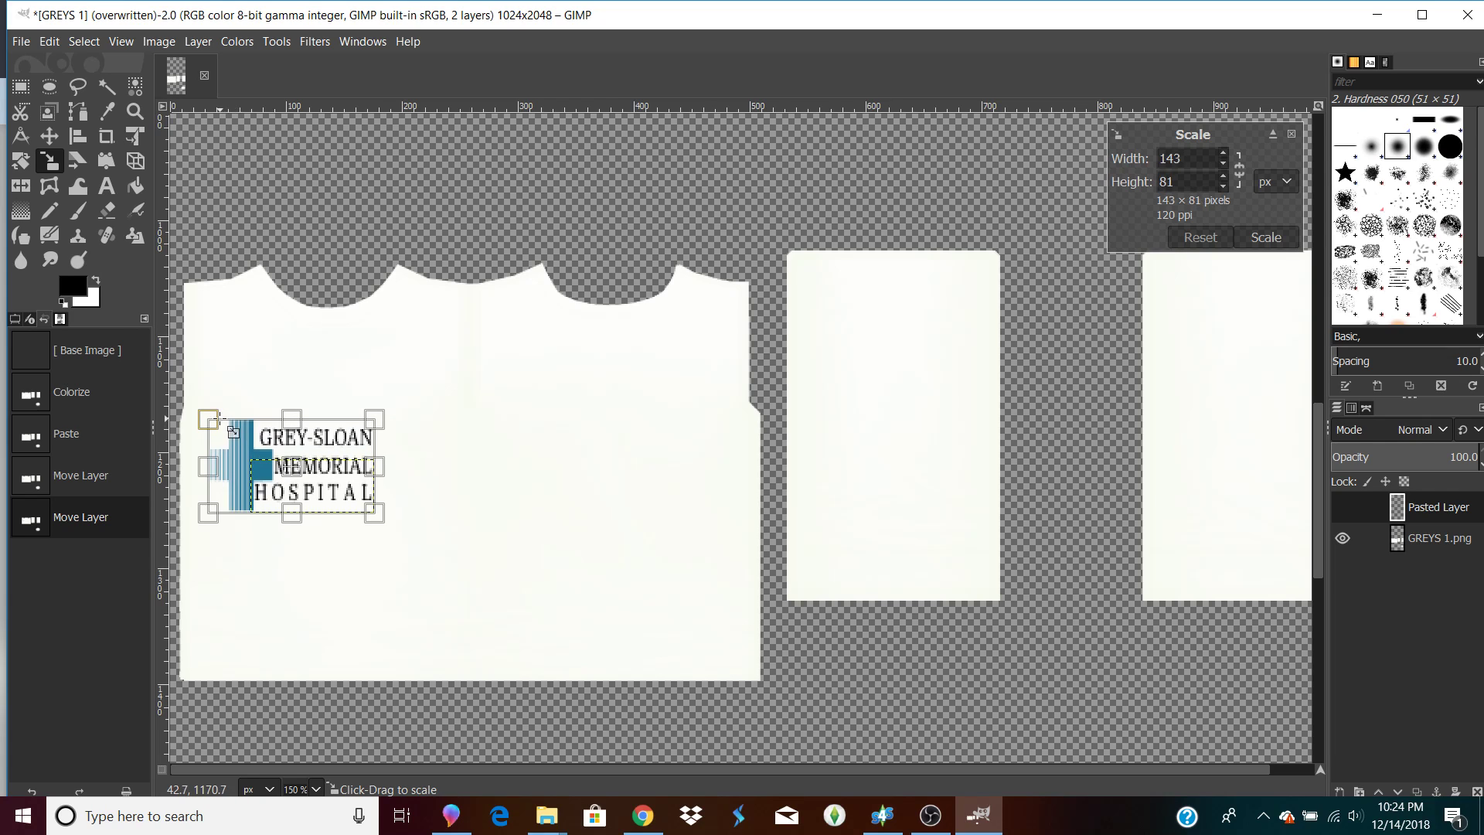
drag(391, 424, 403, 416)
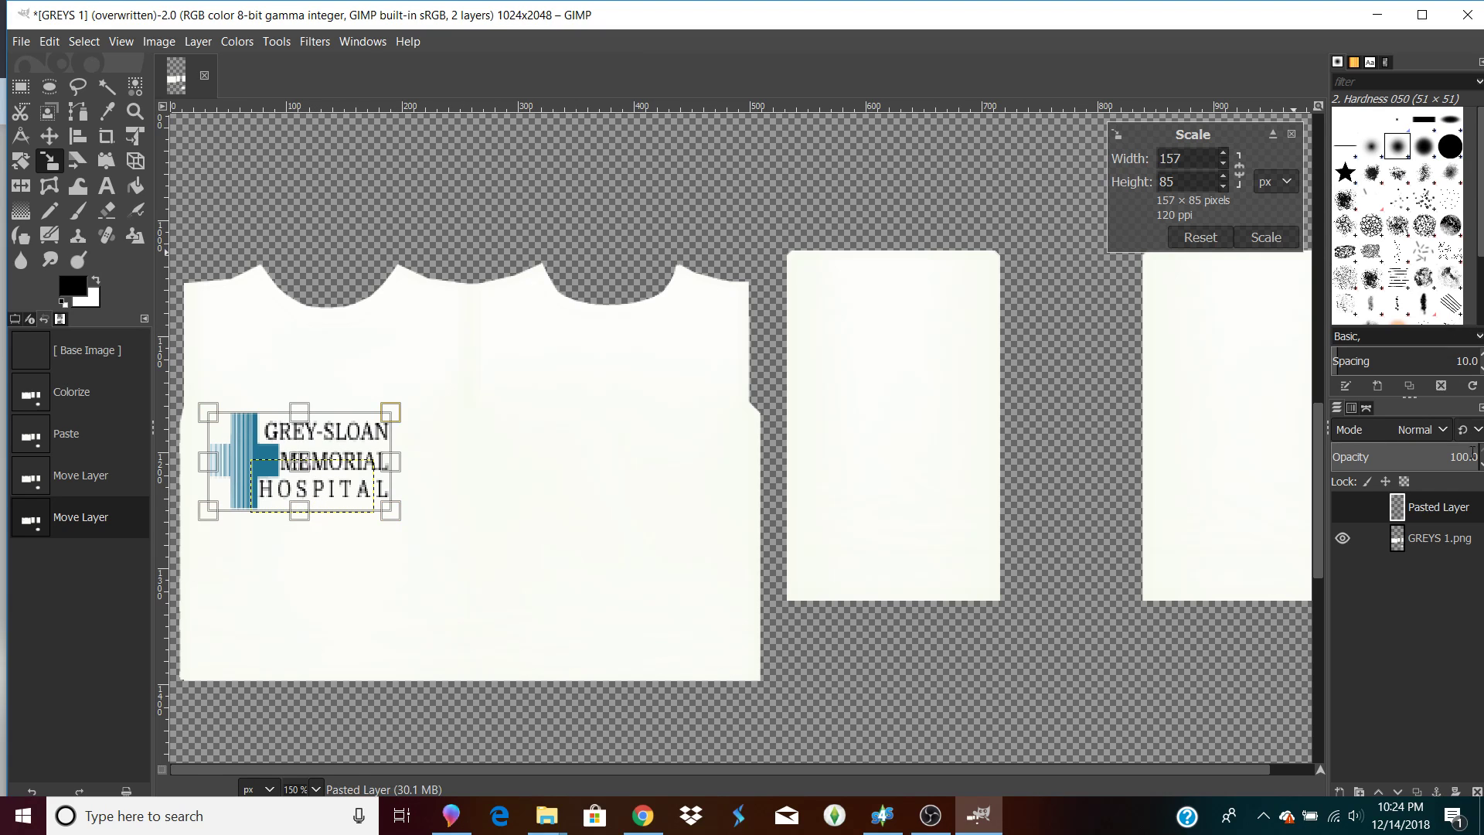
right_click(1432, 512)
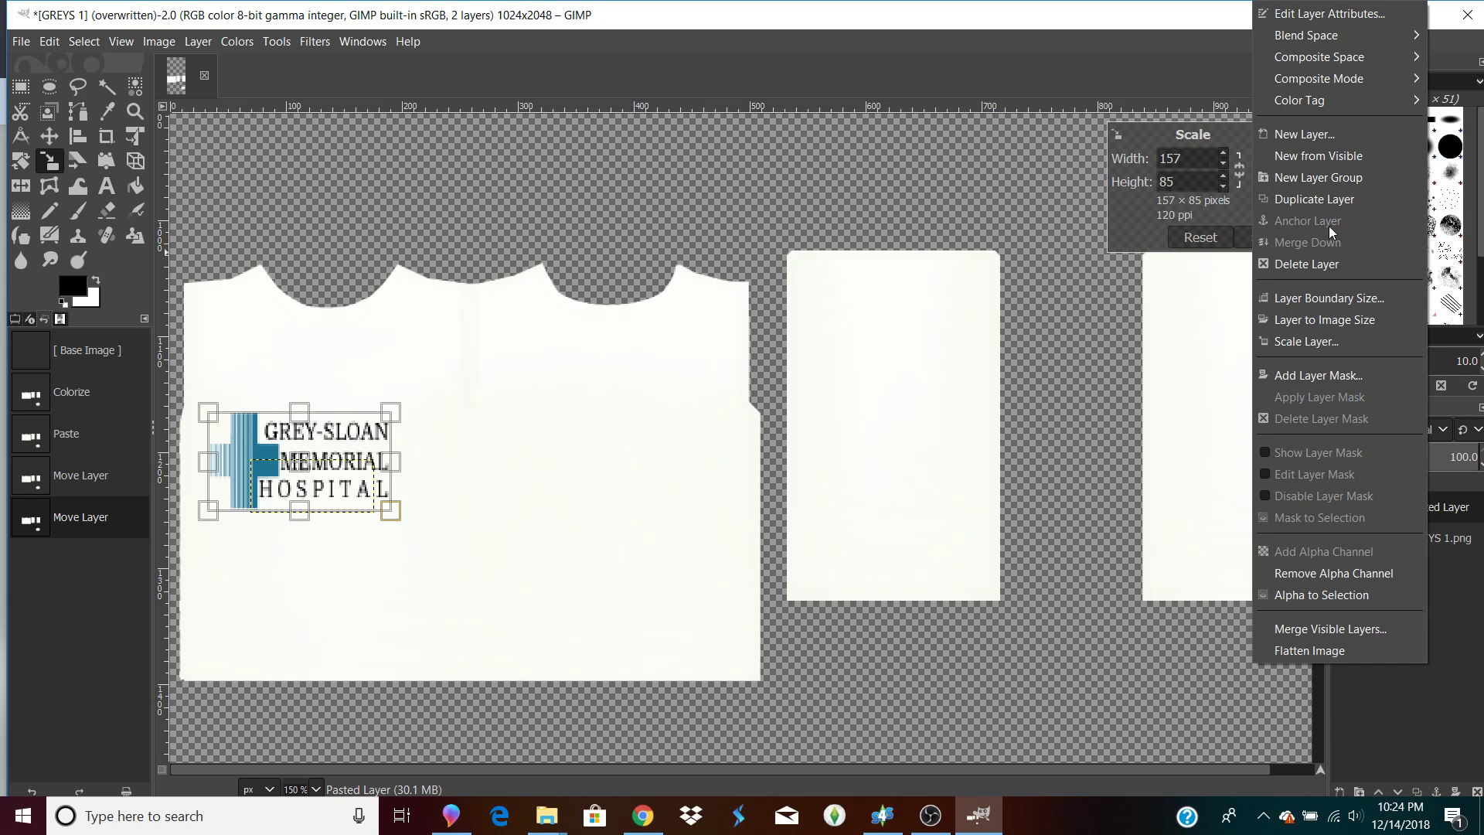
click(1324, 262)
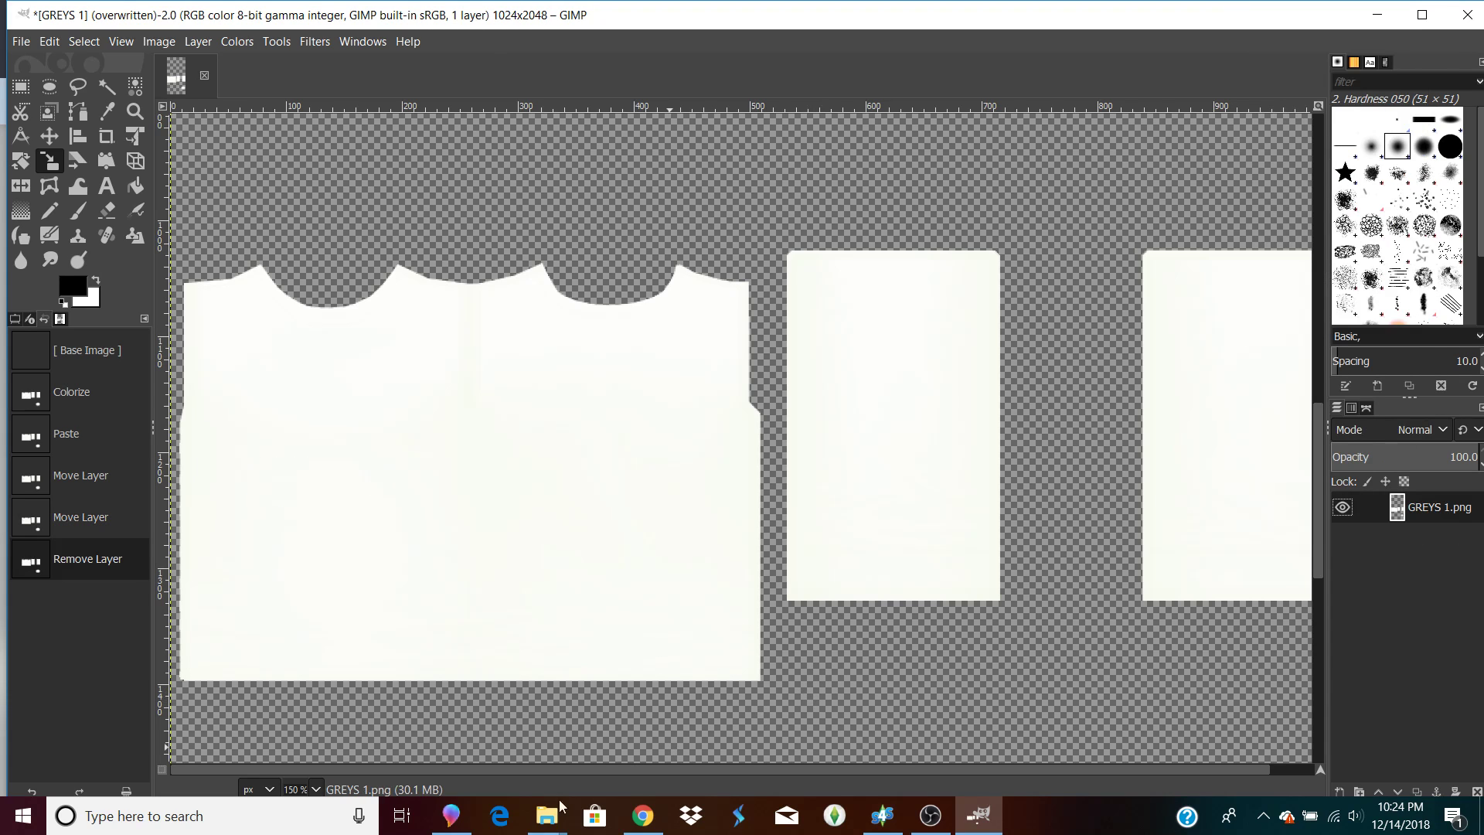
Switch to Paint 3D and fill the white canvas with the blue custom color.
click(465, 818)
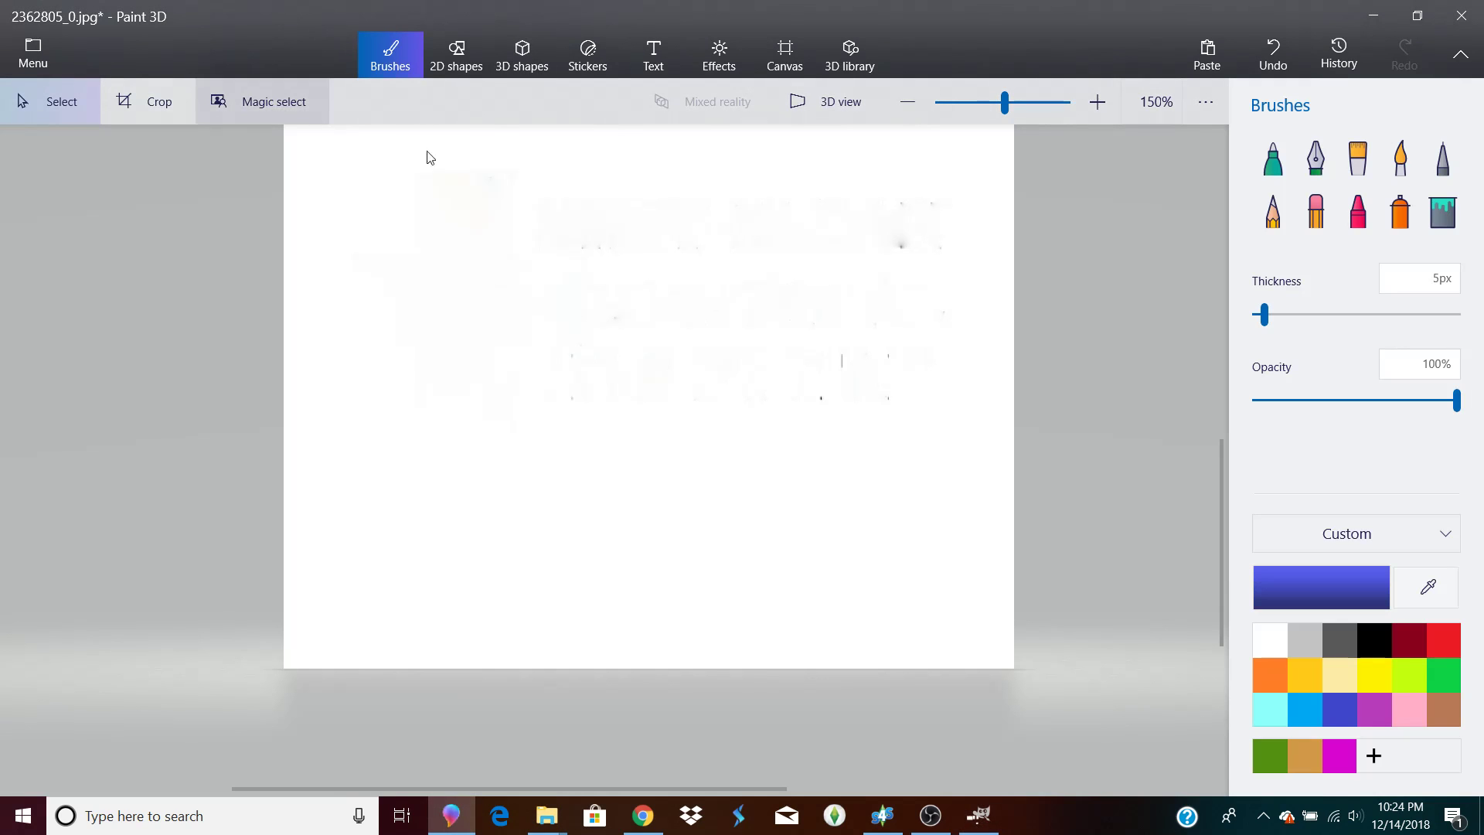
click(1443, 224)
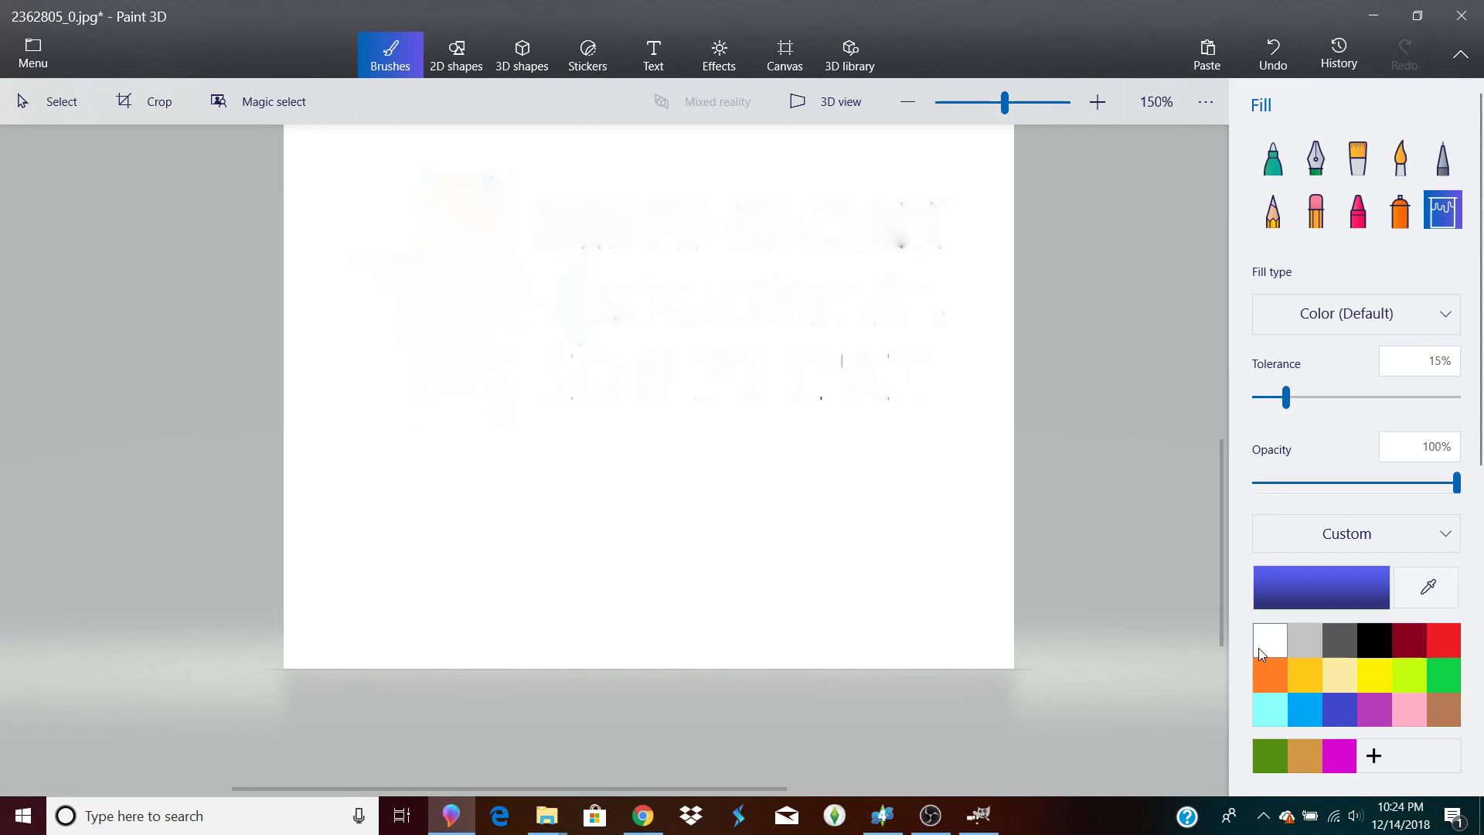
click(633, 357)
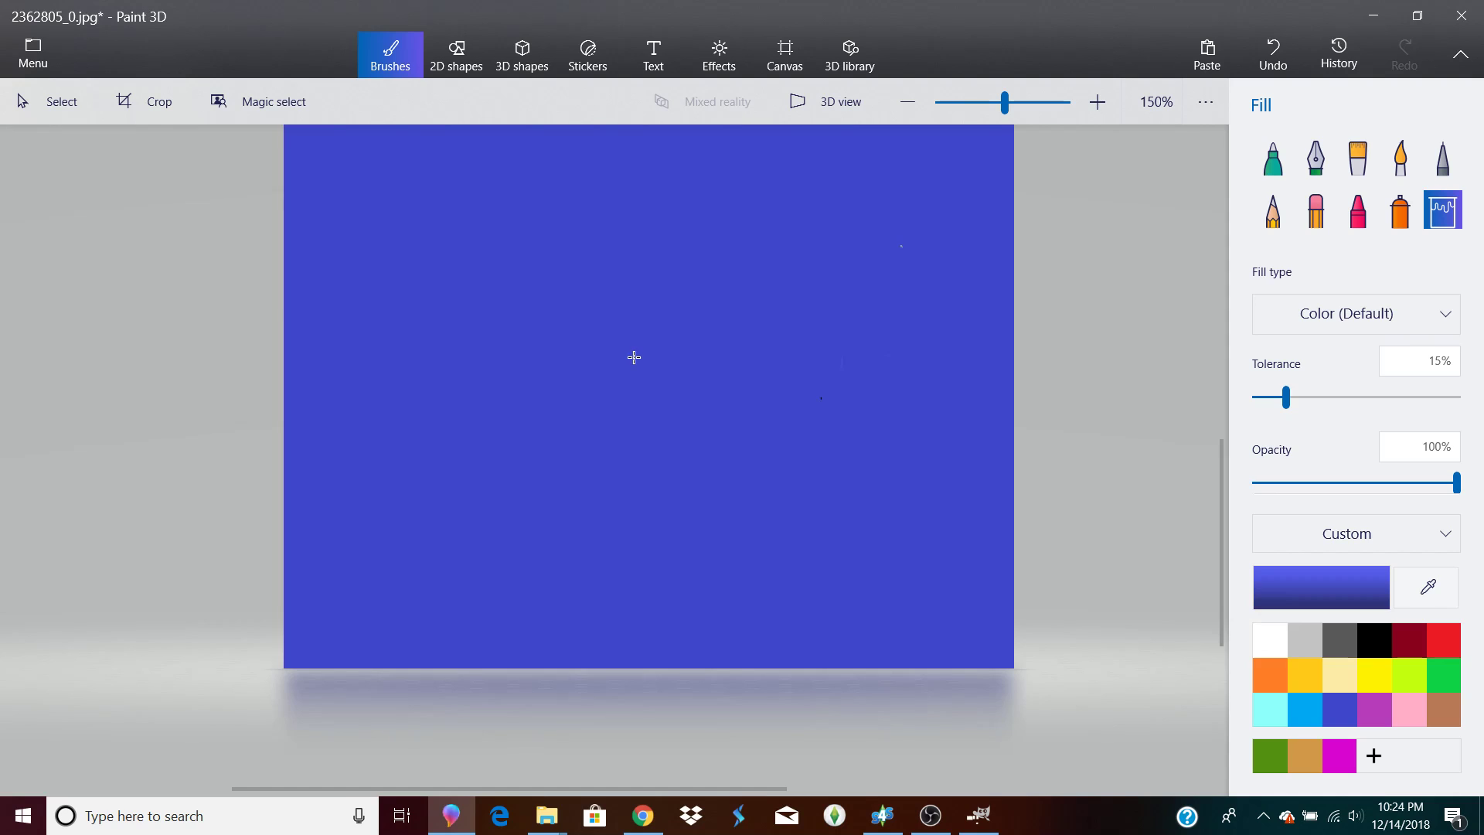
Fill the blue canvas with white.
click(1278, 652)
click(721, 413)
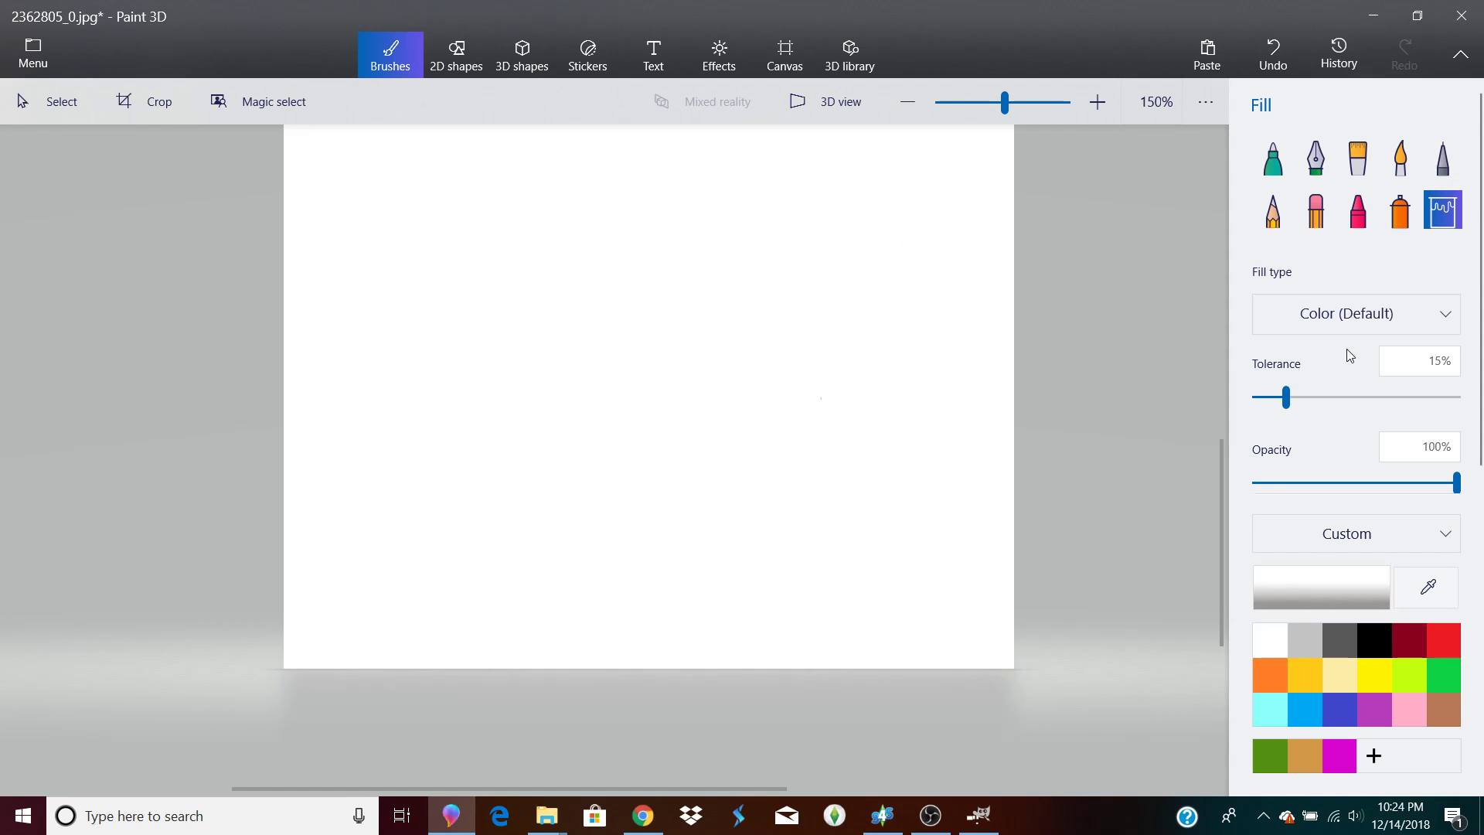
drag(1221, 555, 1216, 513)
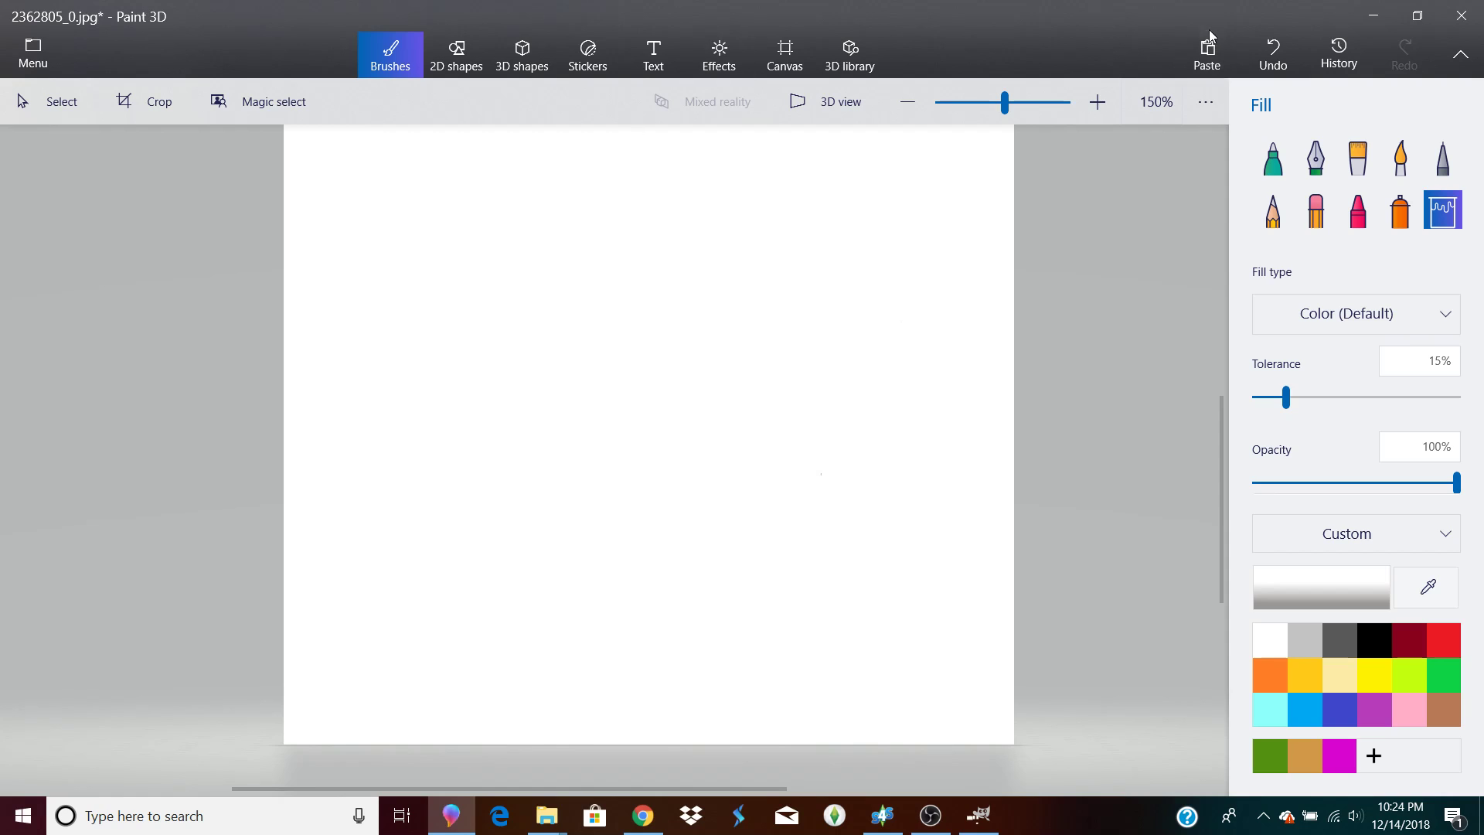
Paste the hospital logo onto the white canvas, enlarge it to almost twice its size, and cut it to the clipboard.
click(1205, 56)
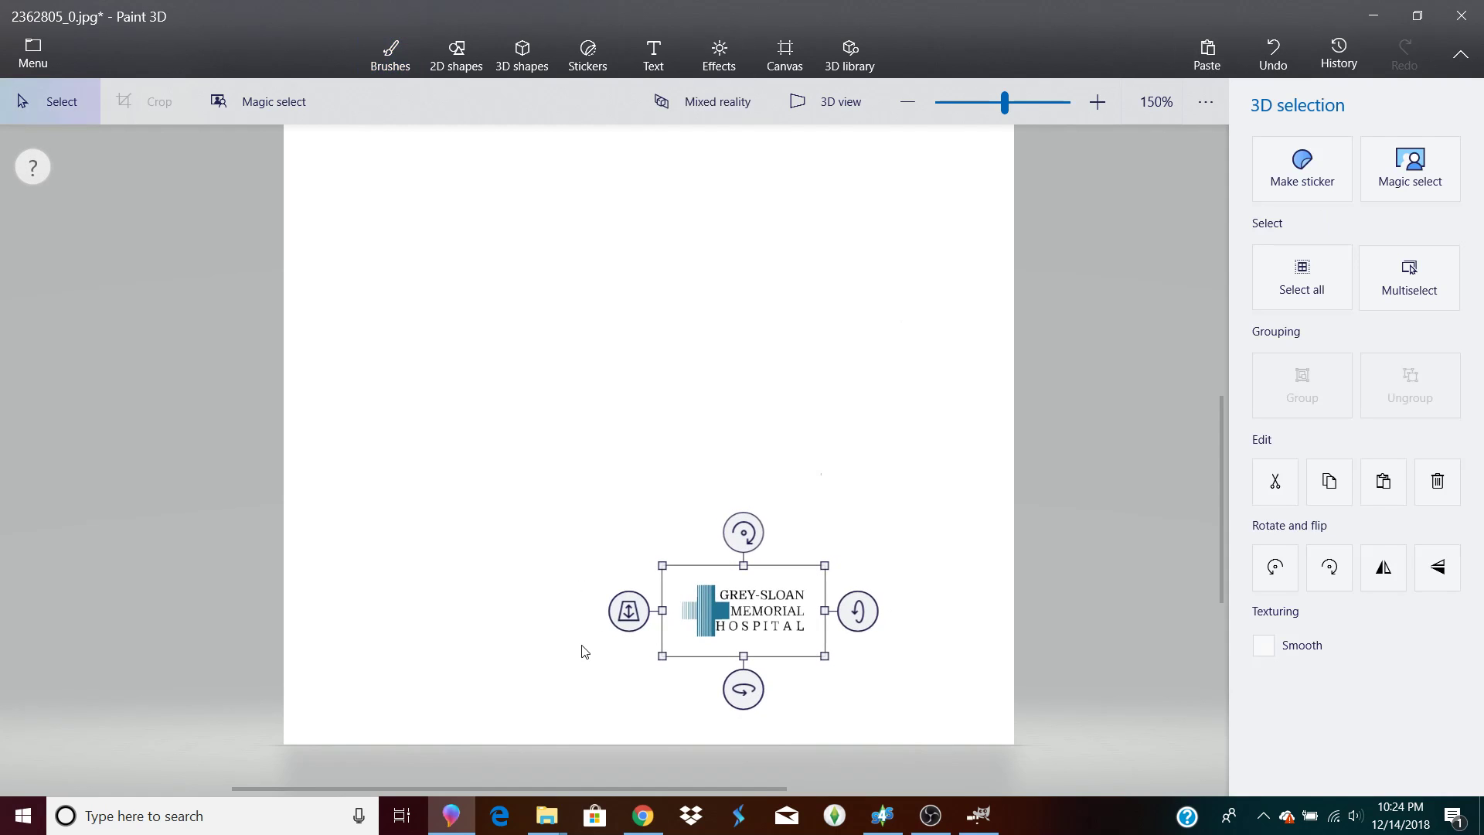
drag(717, 608, 606, 401)
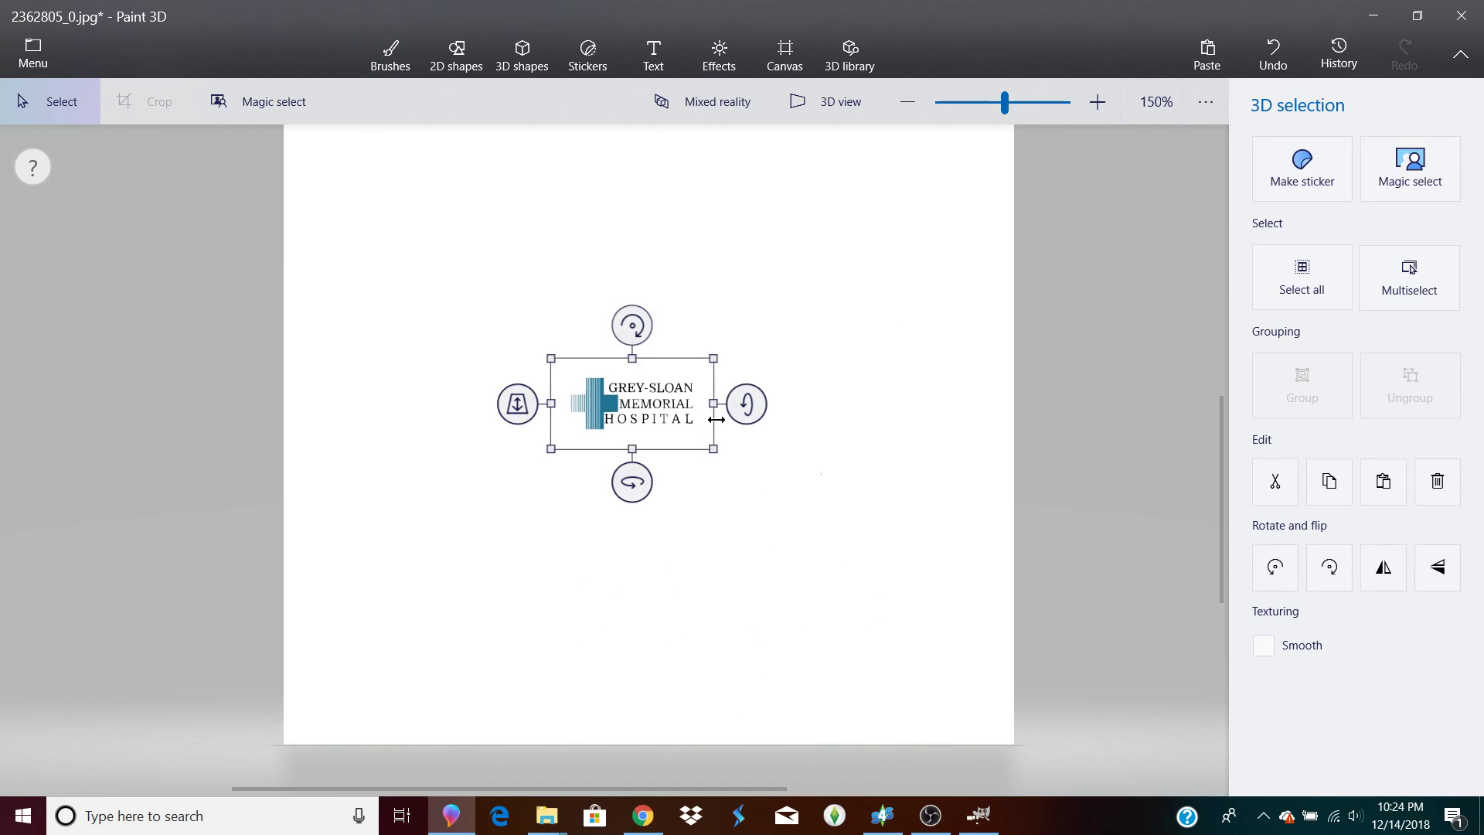
drag(715, 459, 837, 553)
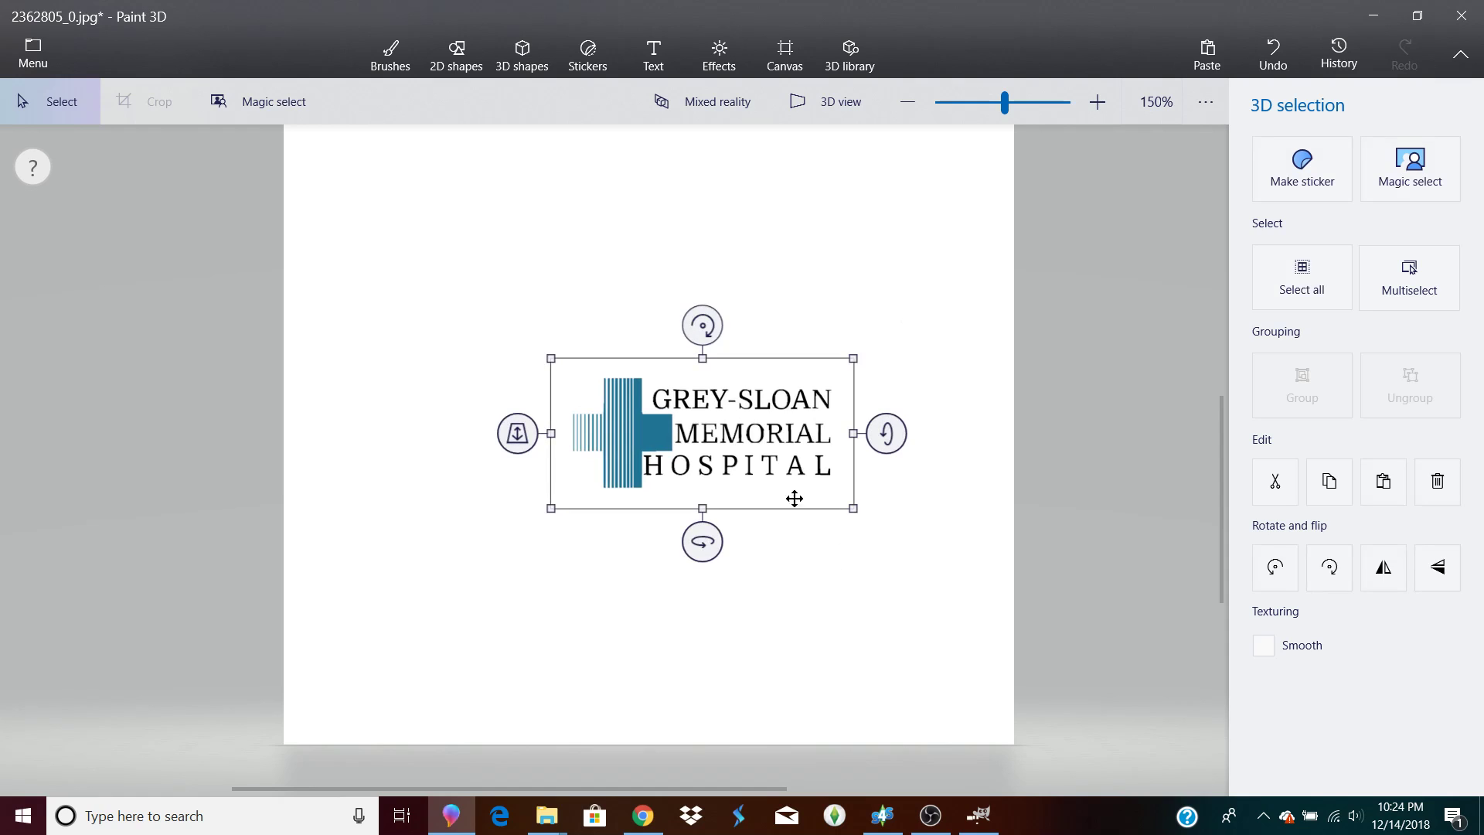
right_click(666, 446)
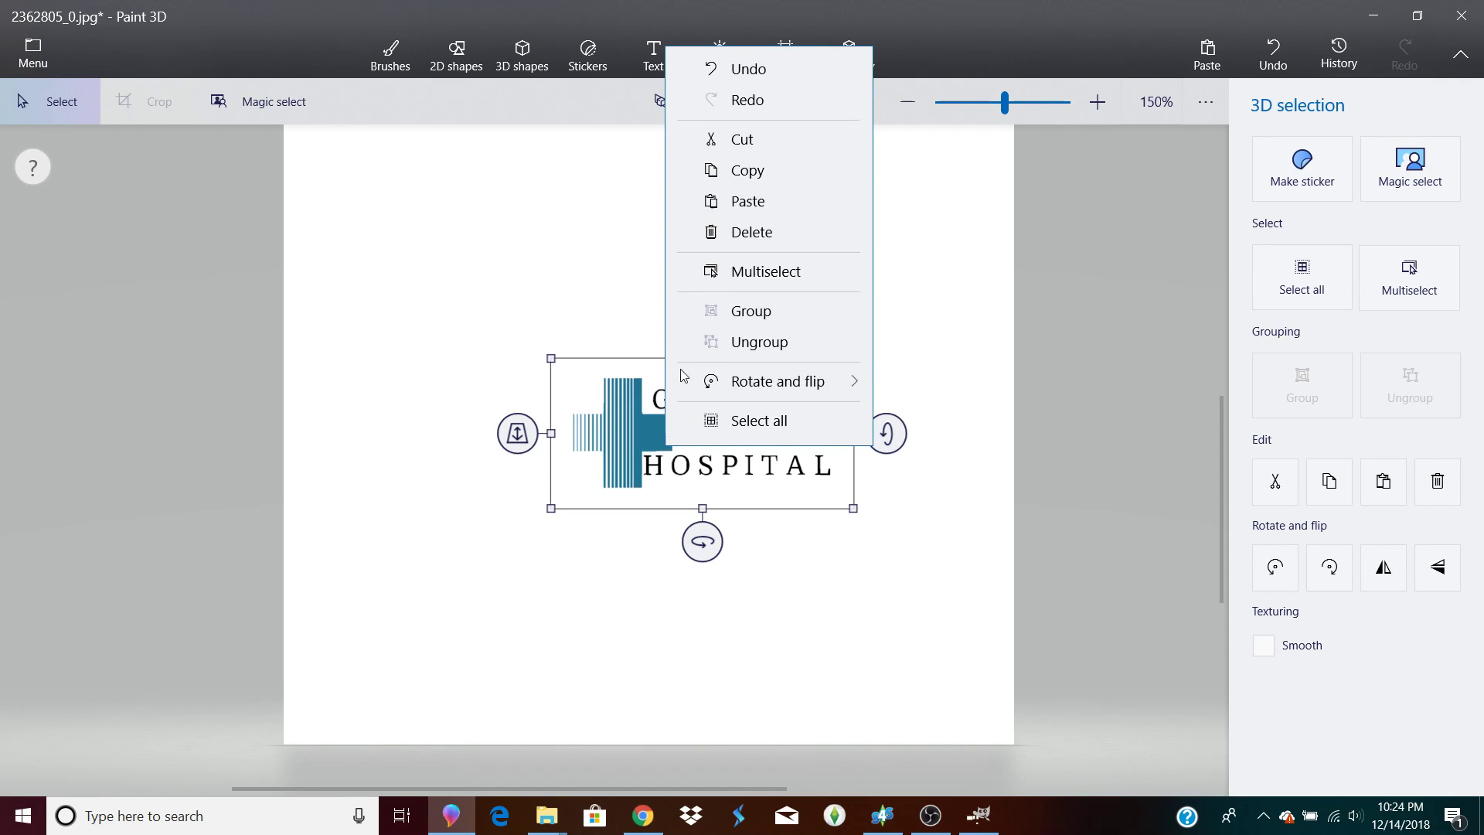
click(765, 147)
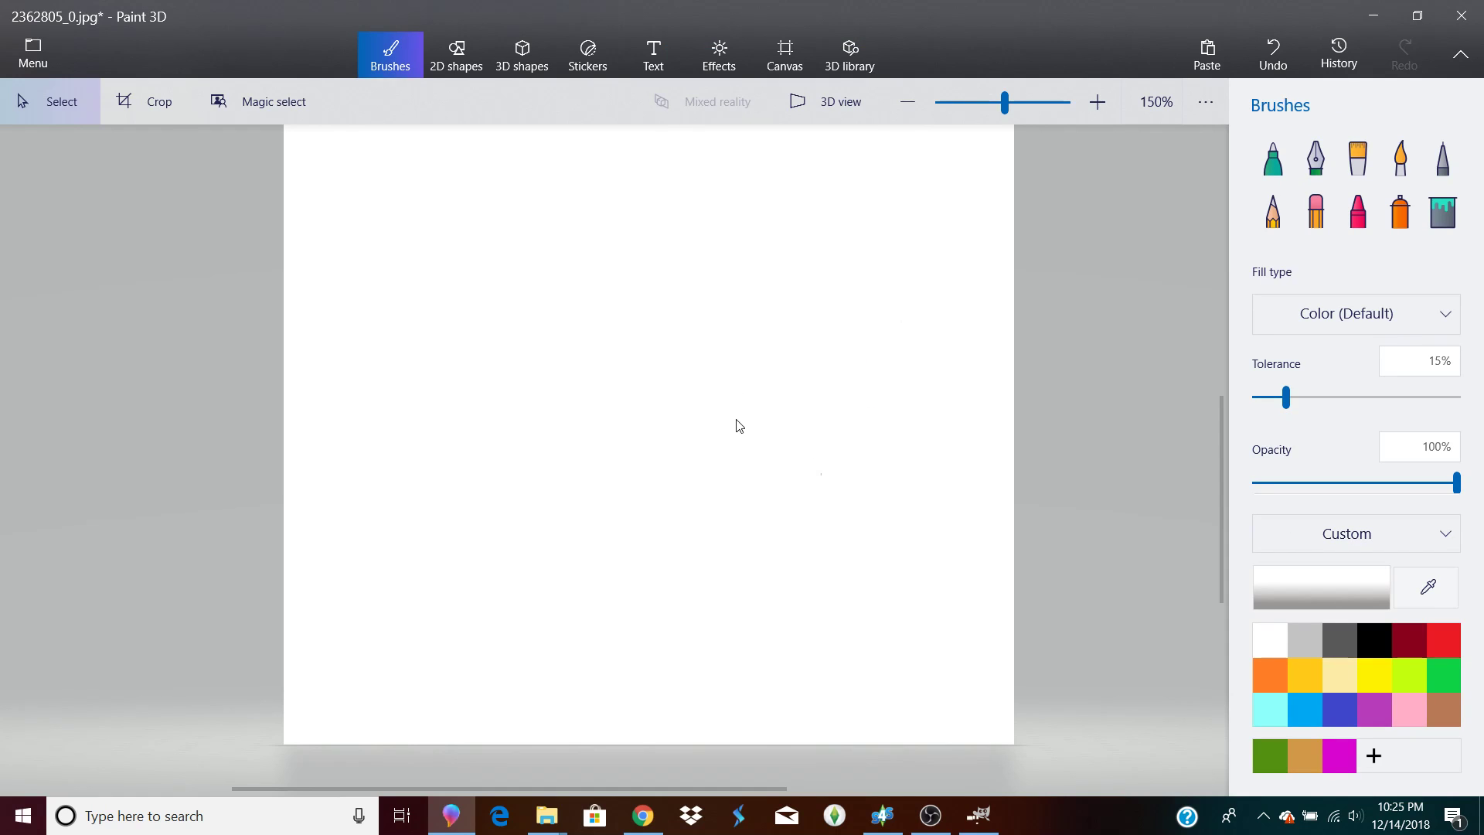
Switch to GIMP and paste the enlarged logo as a new layer on the shirt texture.
click(979, 816)
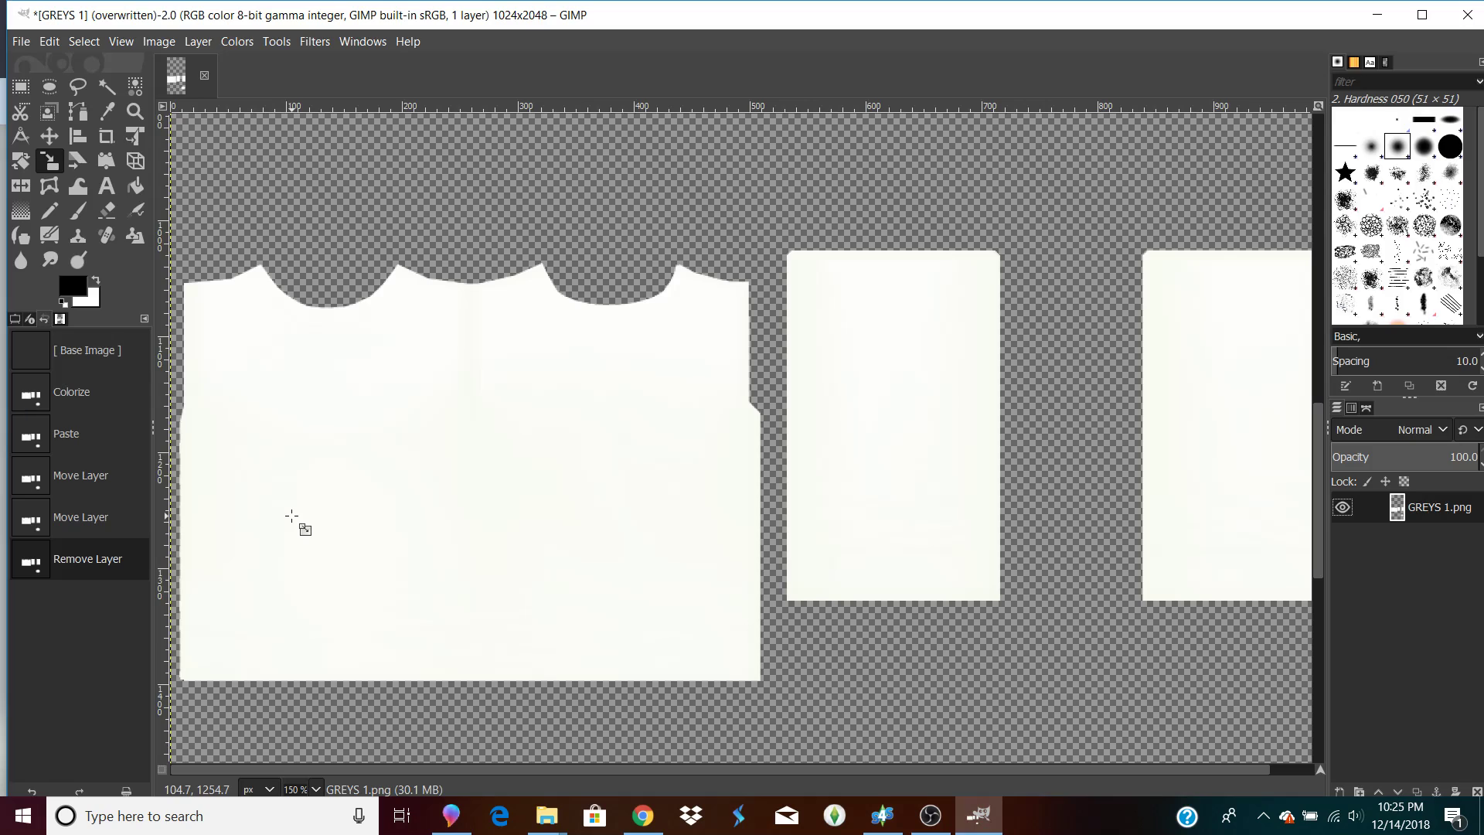
right_click(292, 515)
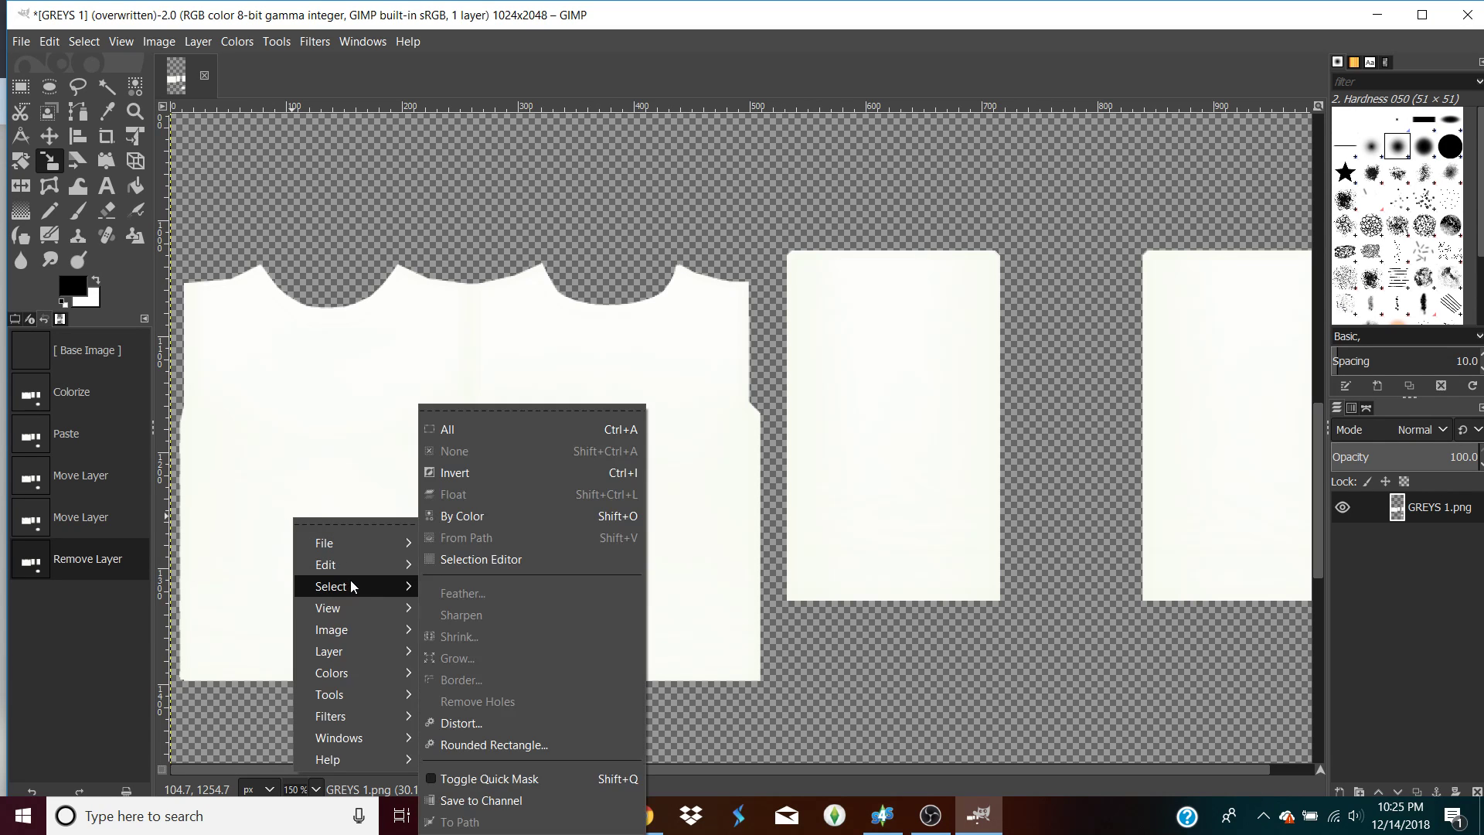
mouse_move(381, 564)
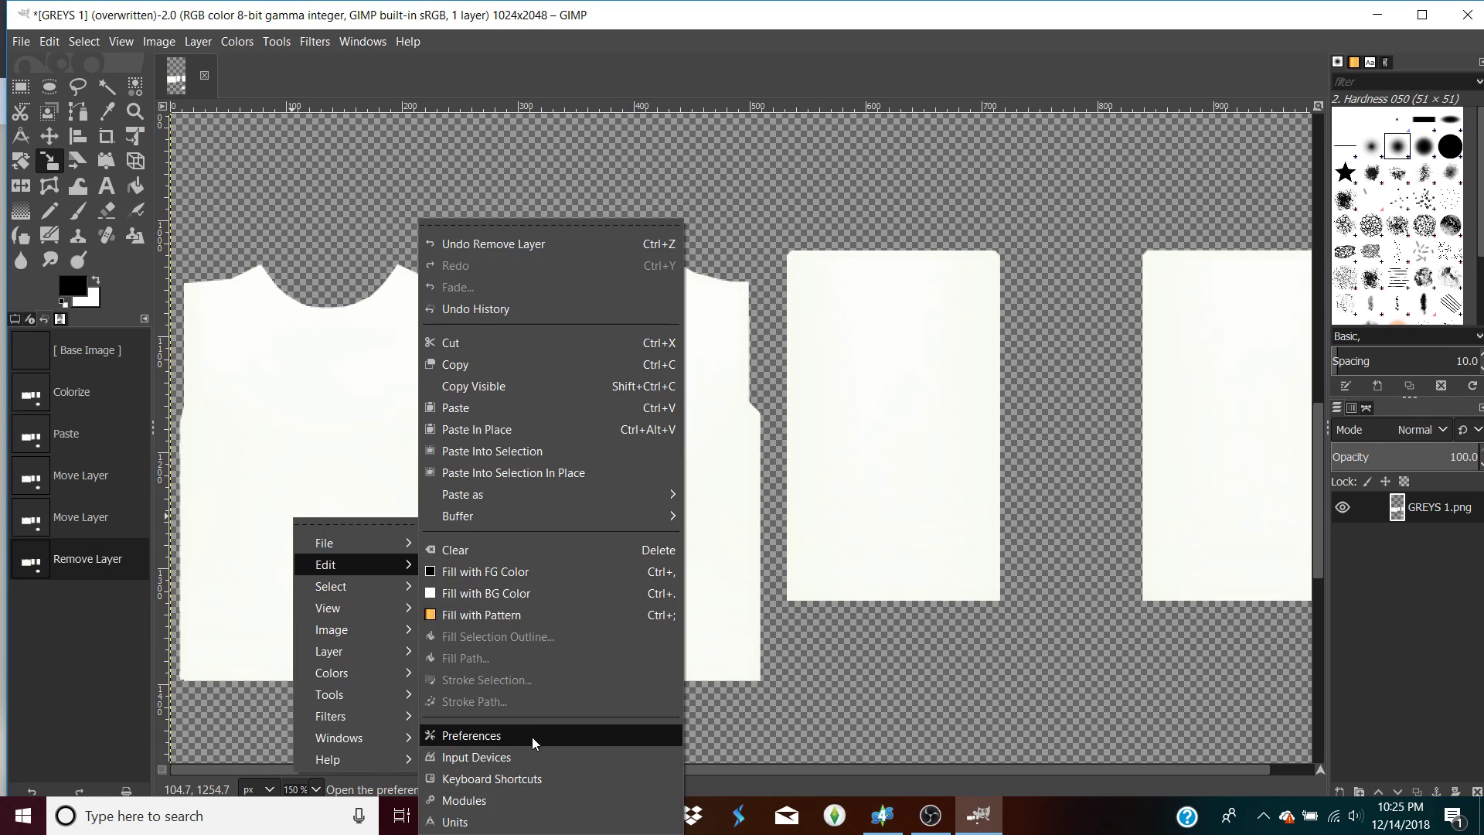
mouse_move(643, 501)
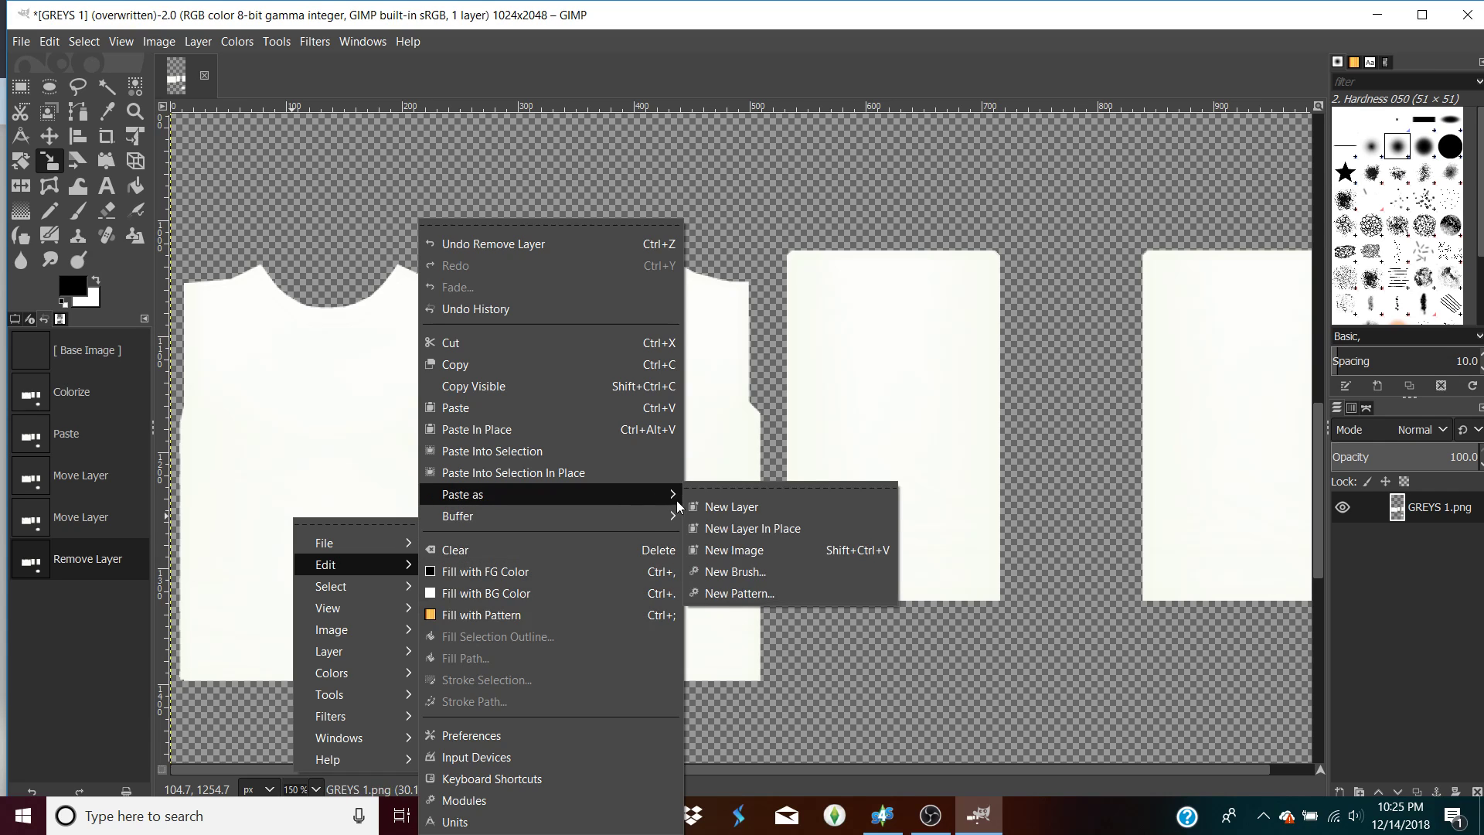
click(714, 498)
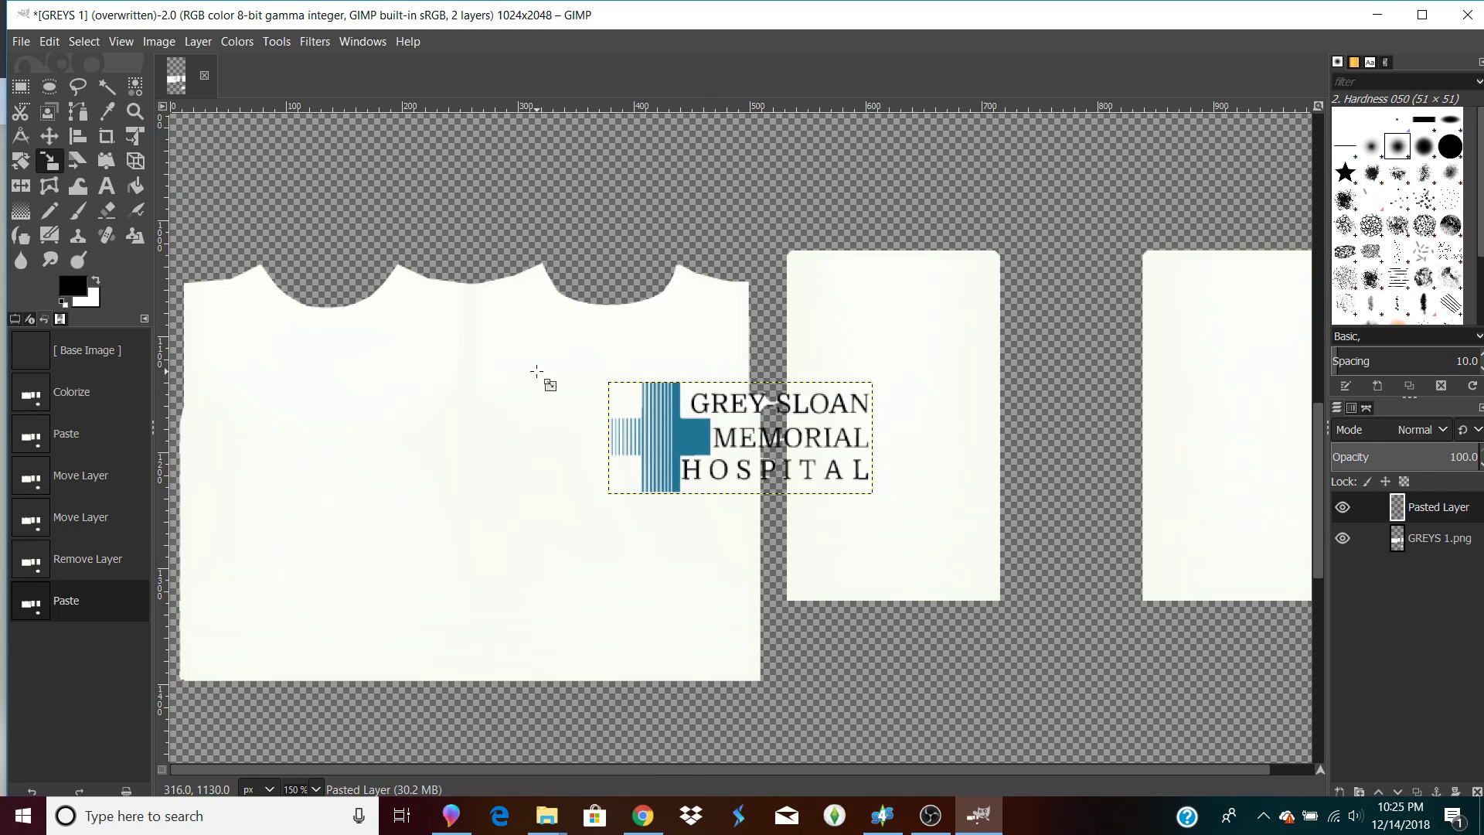
Try to reposition the newly pasted logo with the Move tool, and undo the accidental moves of the shirt layer.
click(48, 139)
drag(755, 434, 724, 414)
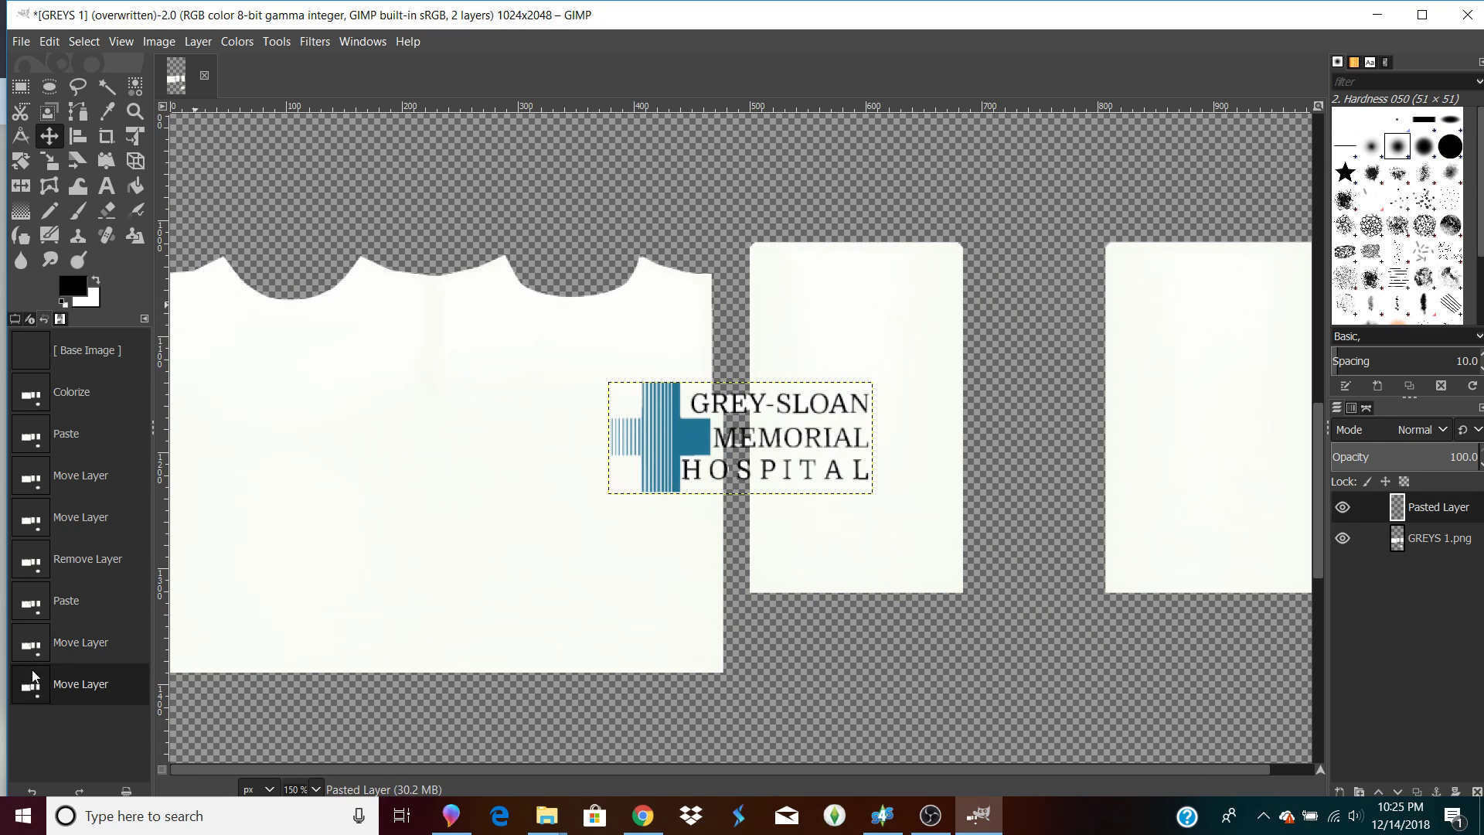
click(82, 644)
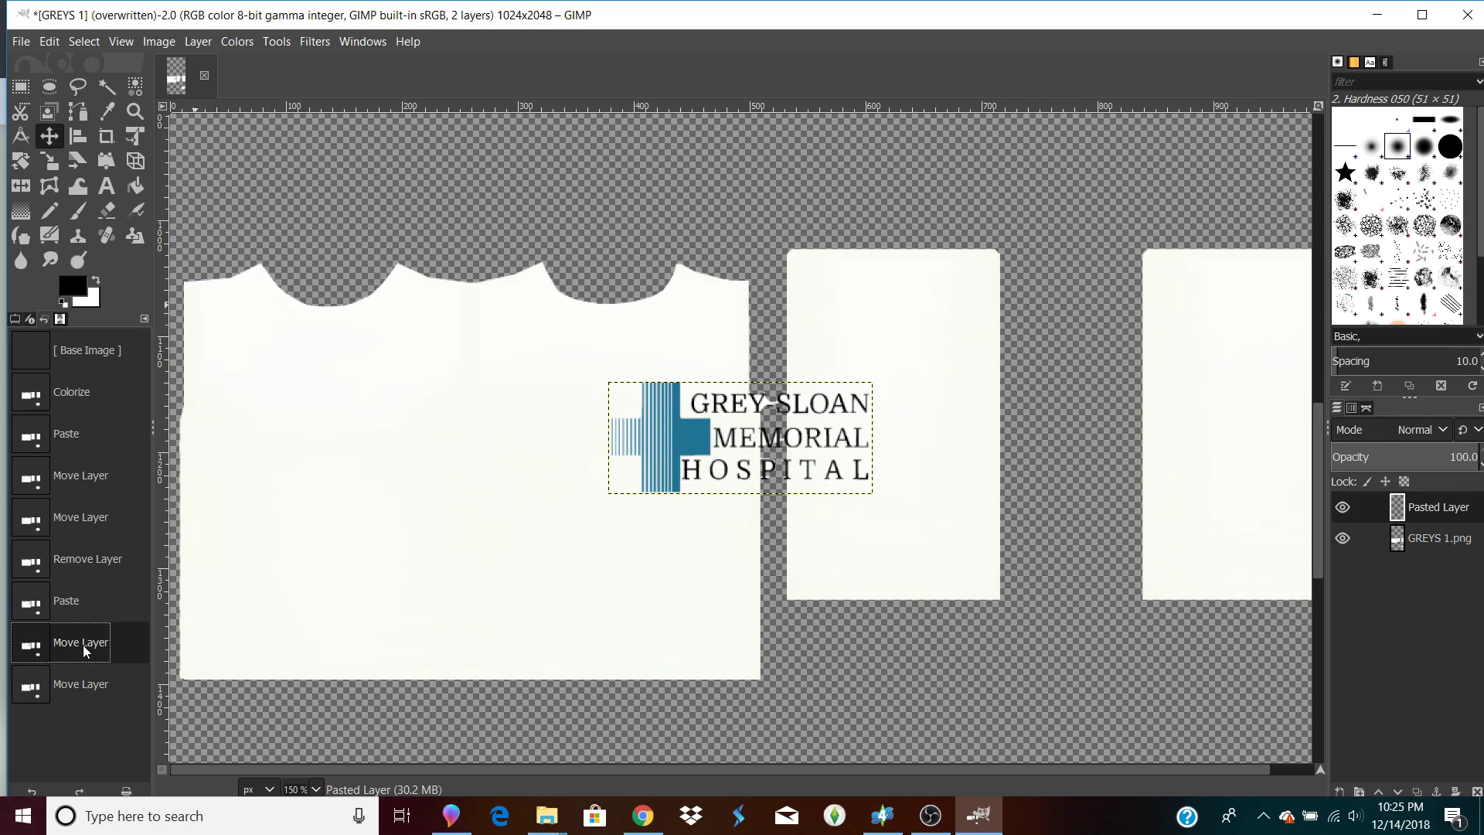
click(81, 601)
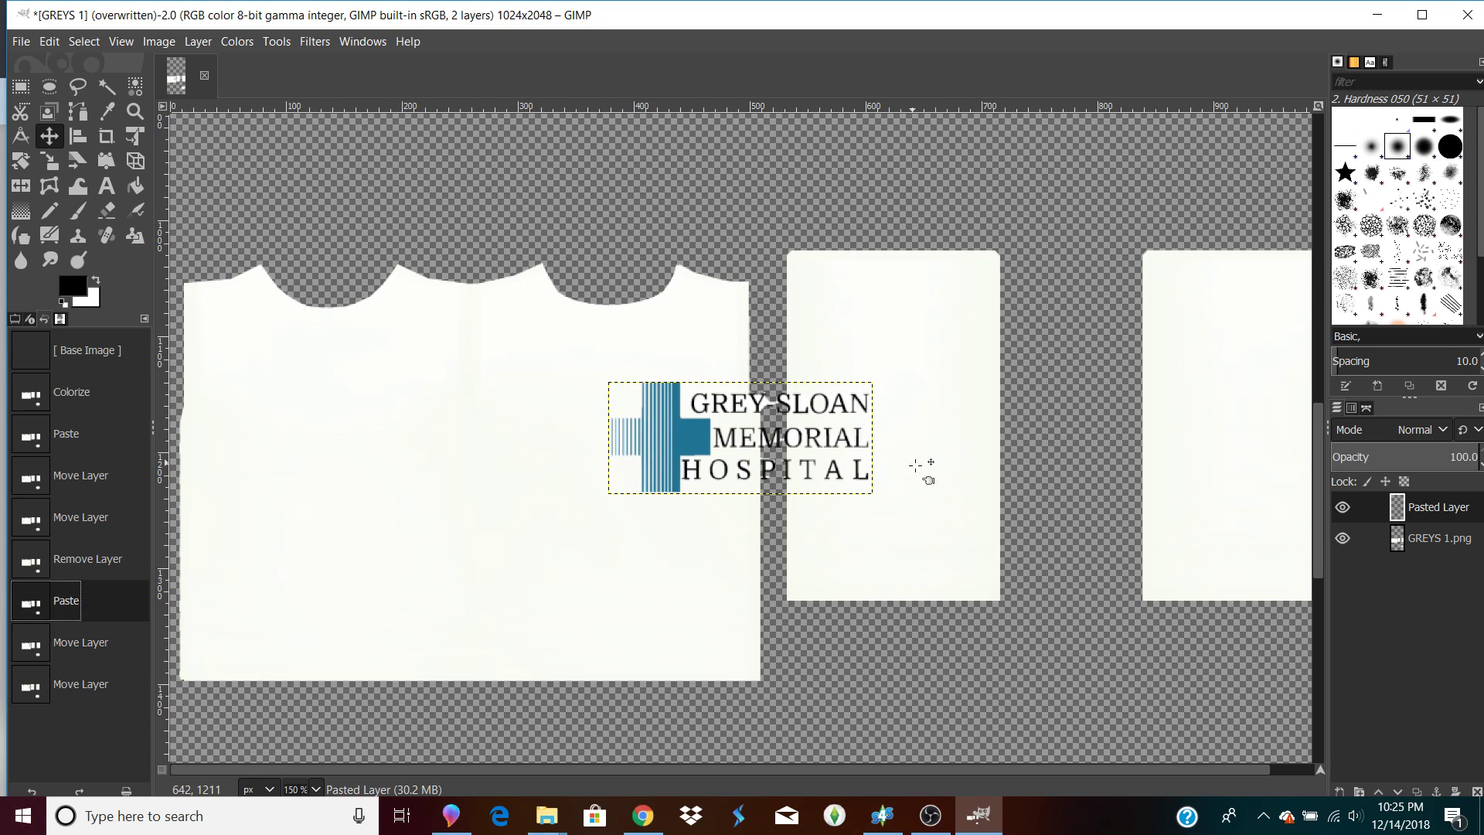
Move the pasted logo layer onto the front half of the shirt's main panel and overwrite GREYS 1.png.
click(1445, 512)
drag(773, 445, 359, 498)
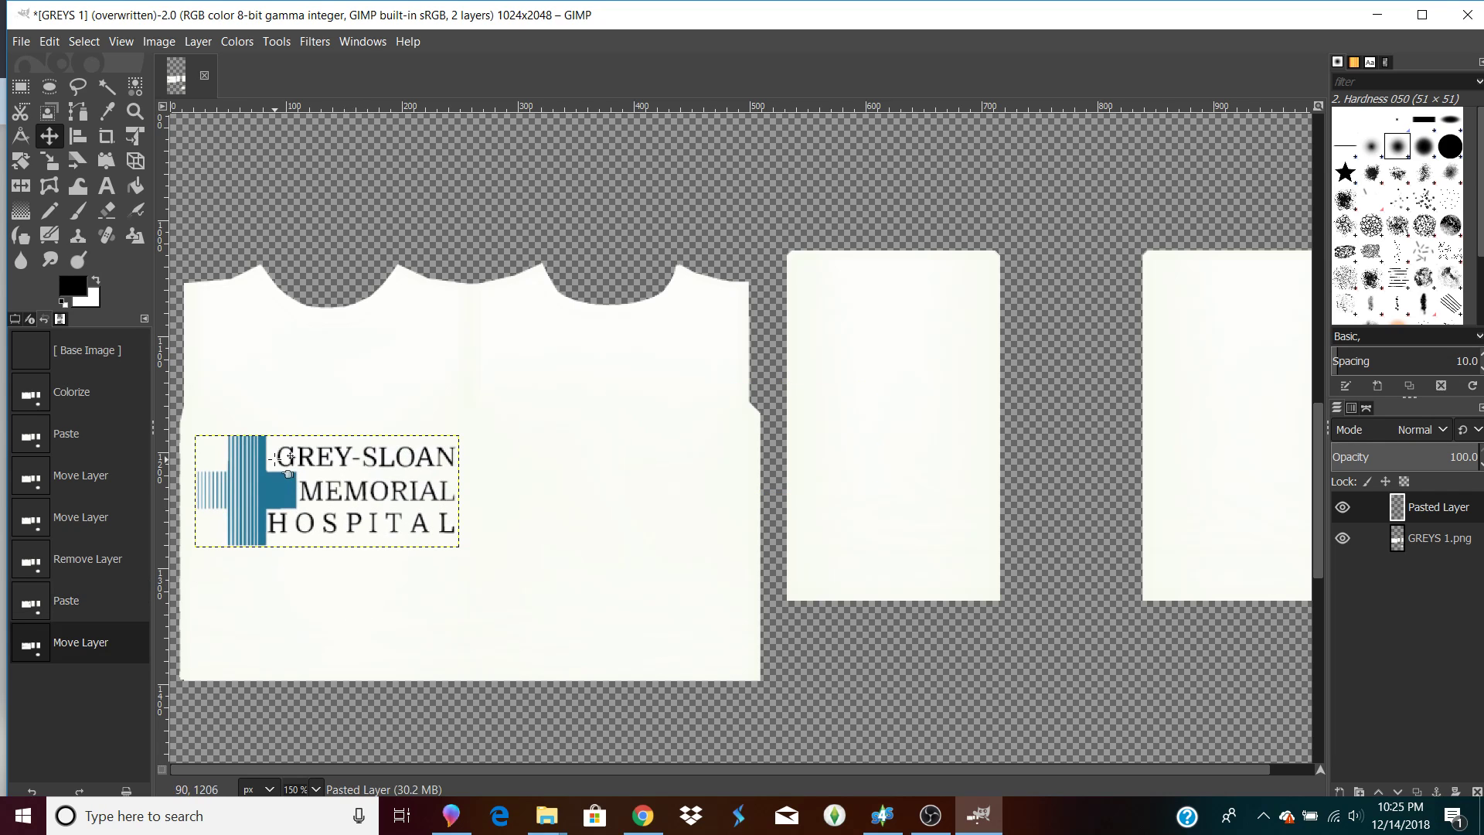
drag(276, 479, 268, 478)
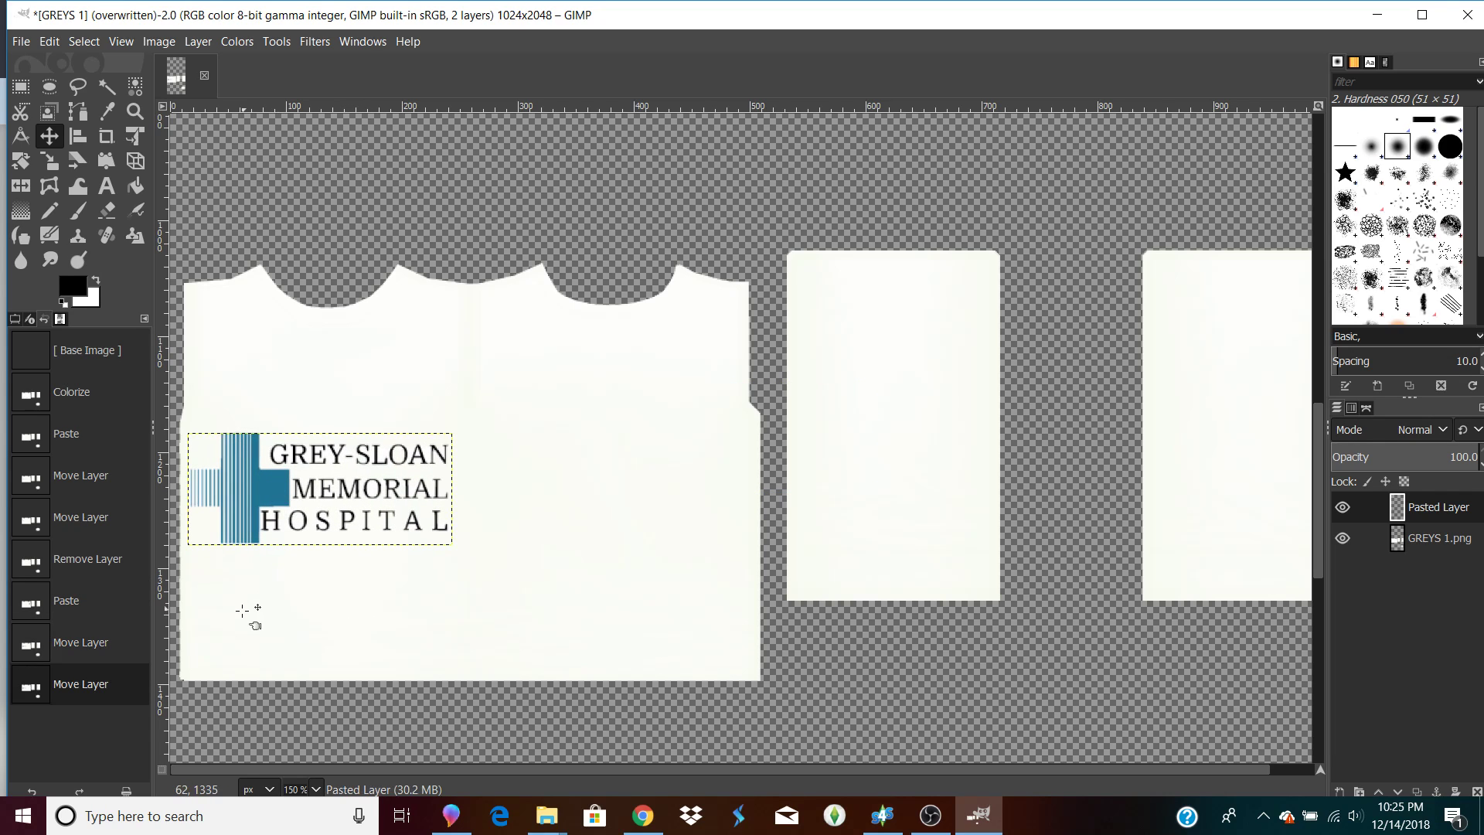
drag(366, 496, 368, 499)
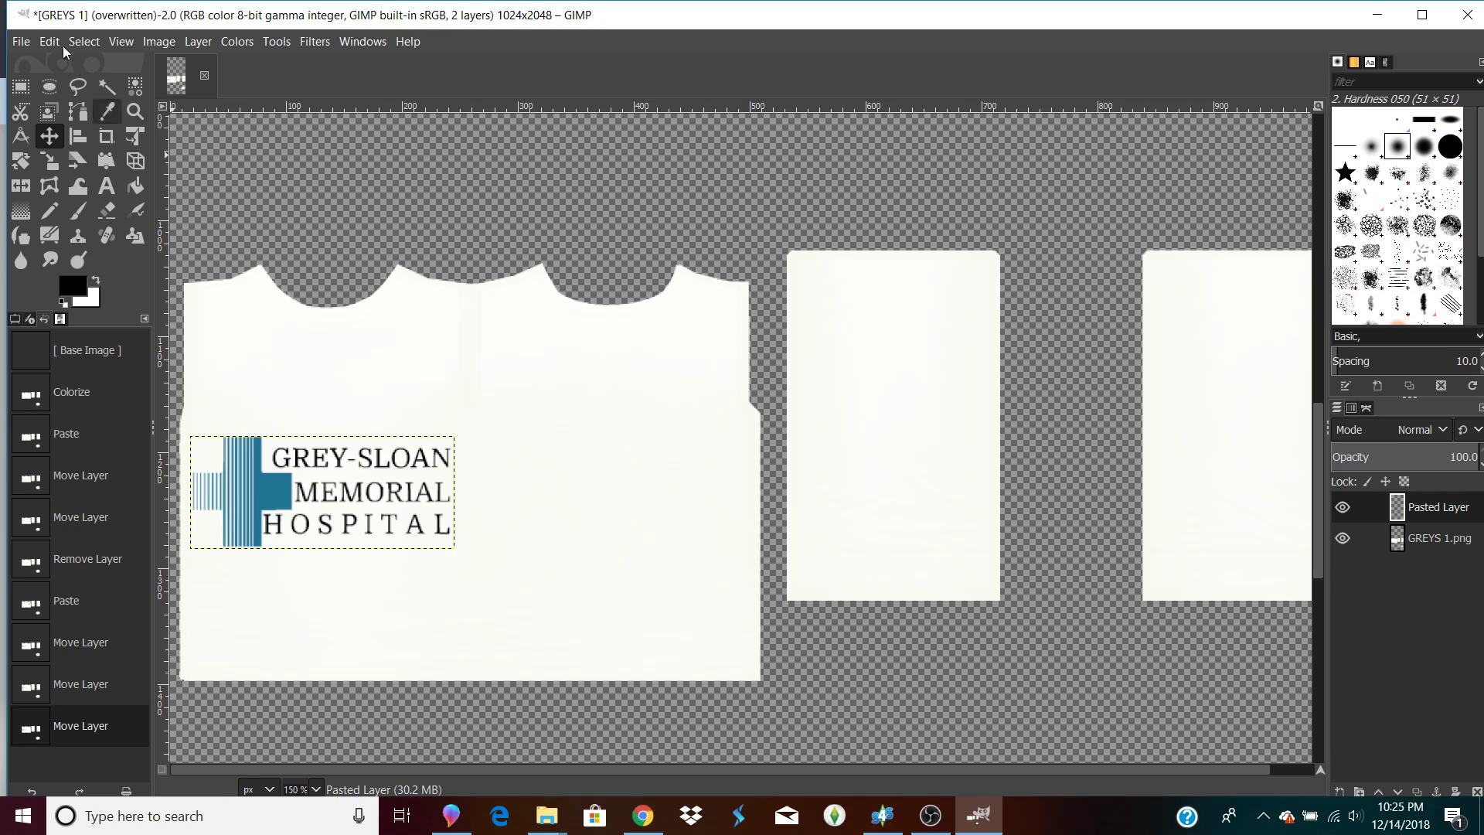
click(29, 44)
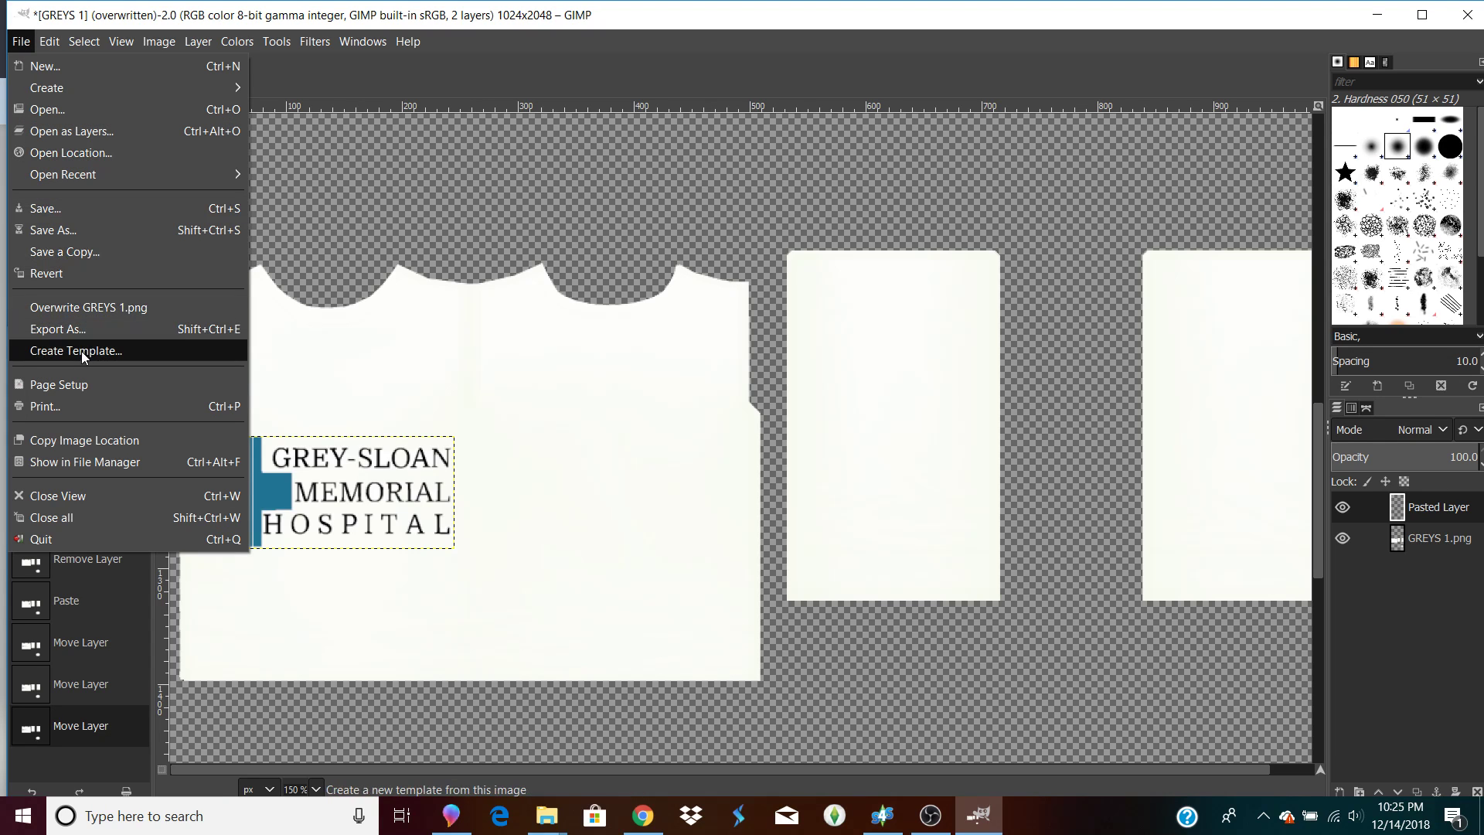
click(98, 313)
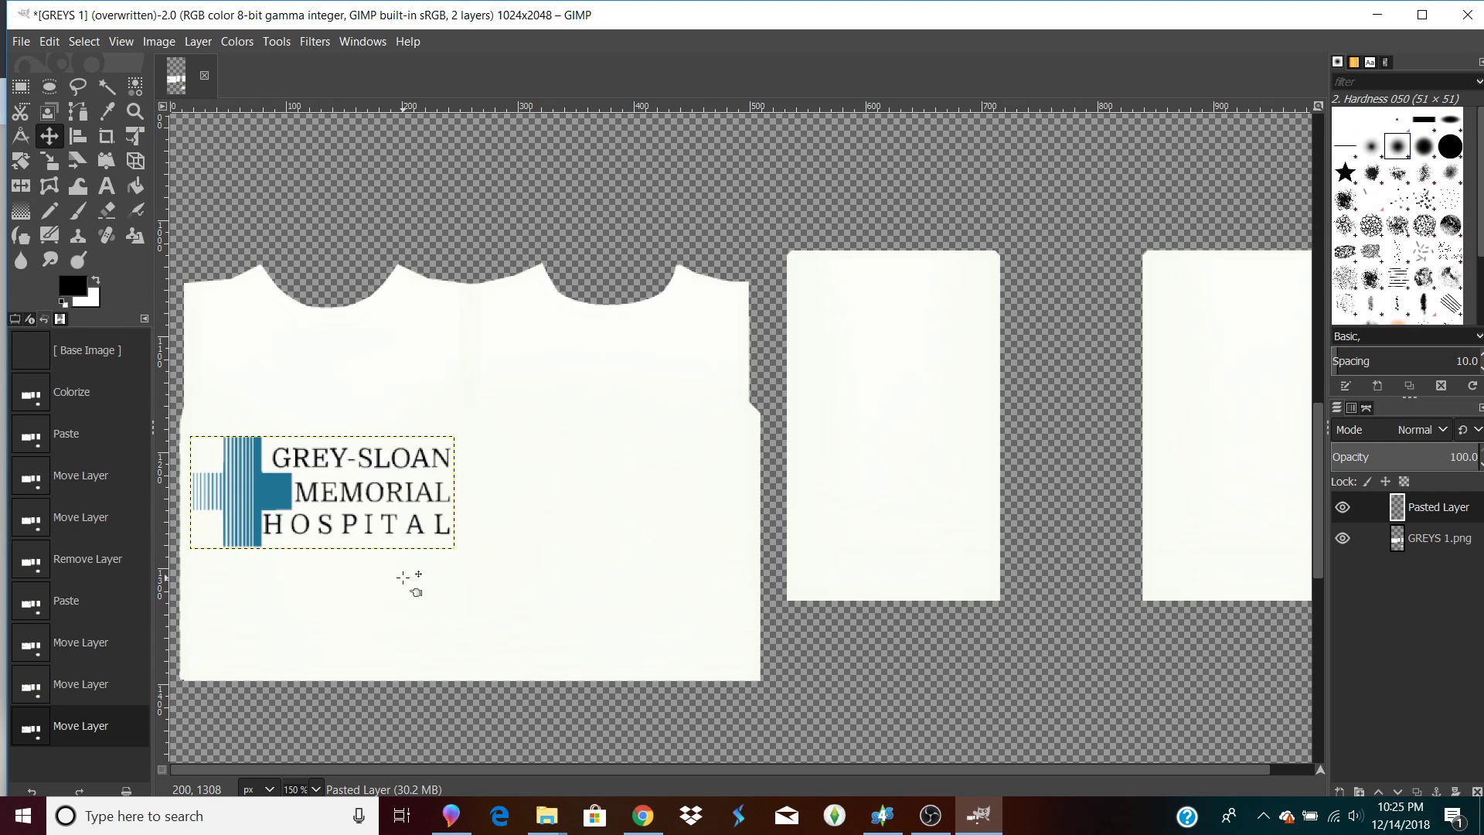
Switch to Sims 4 Studio, import GREYS 1 as the diffuse texture of swatch 2, and examine the logo on the model.
click(881, 815)
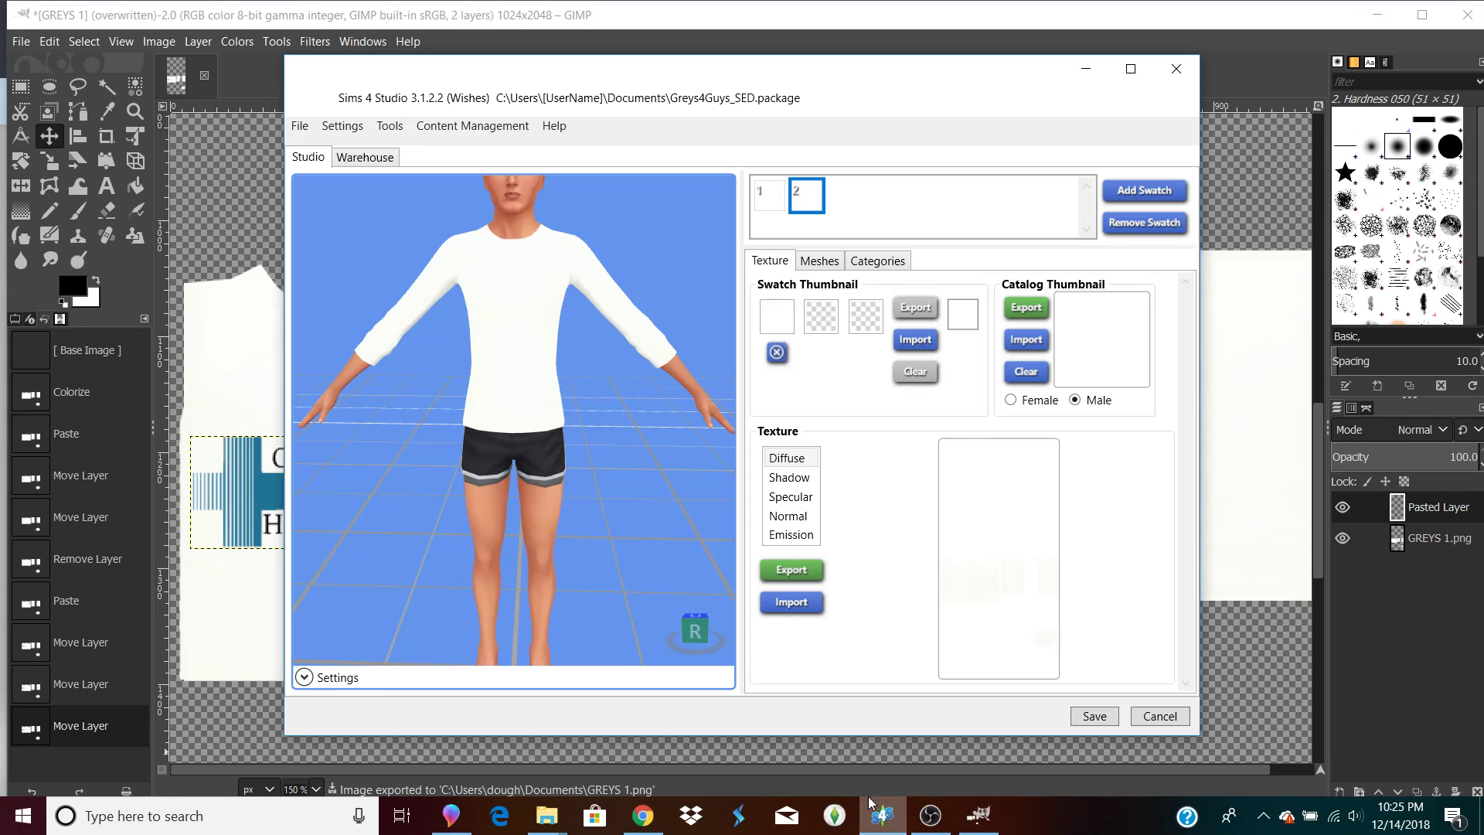
click(770, 205)
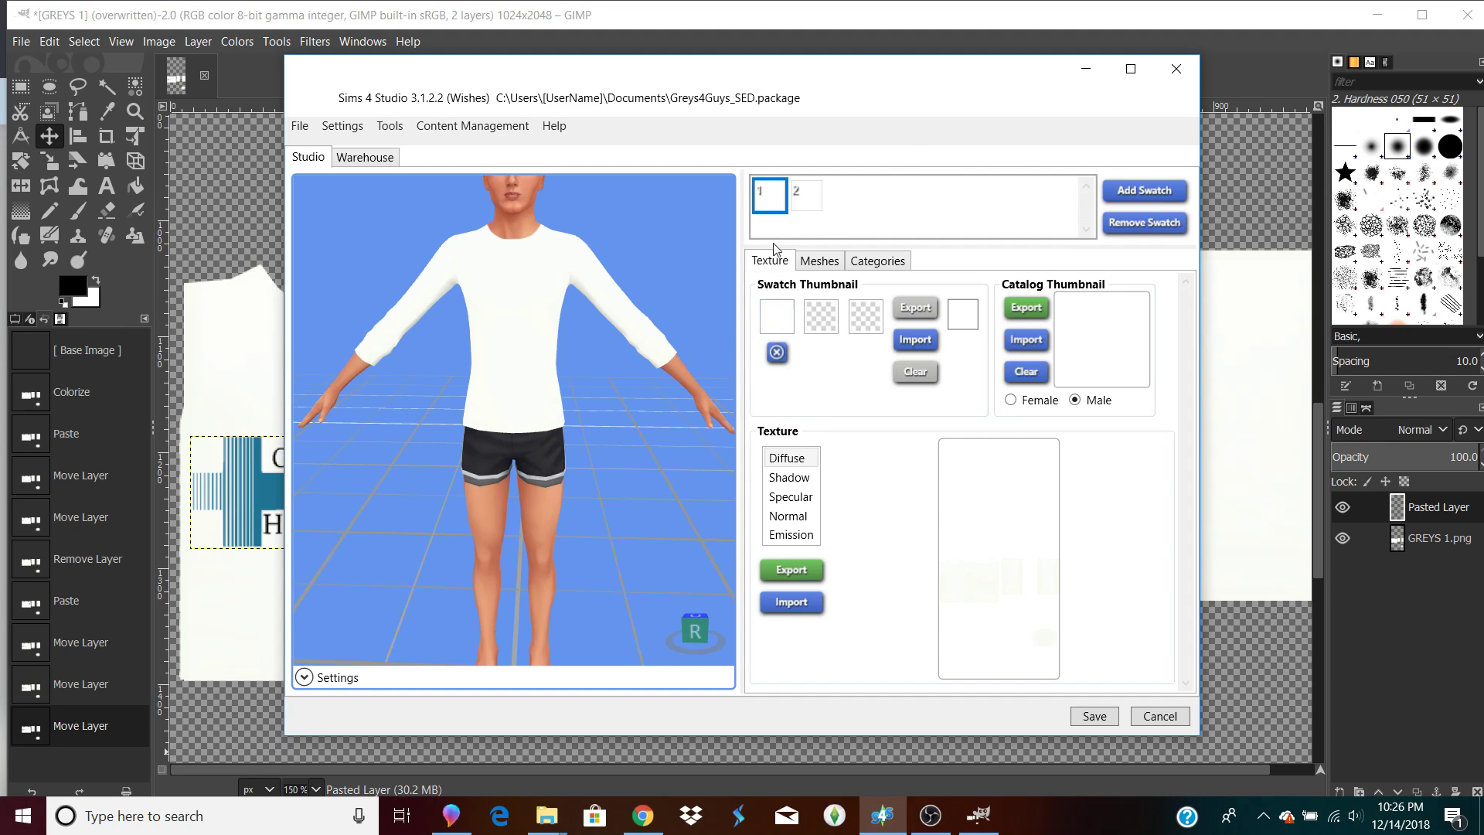
click(816, 201)
click(792, 603)
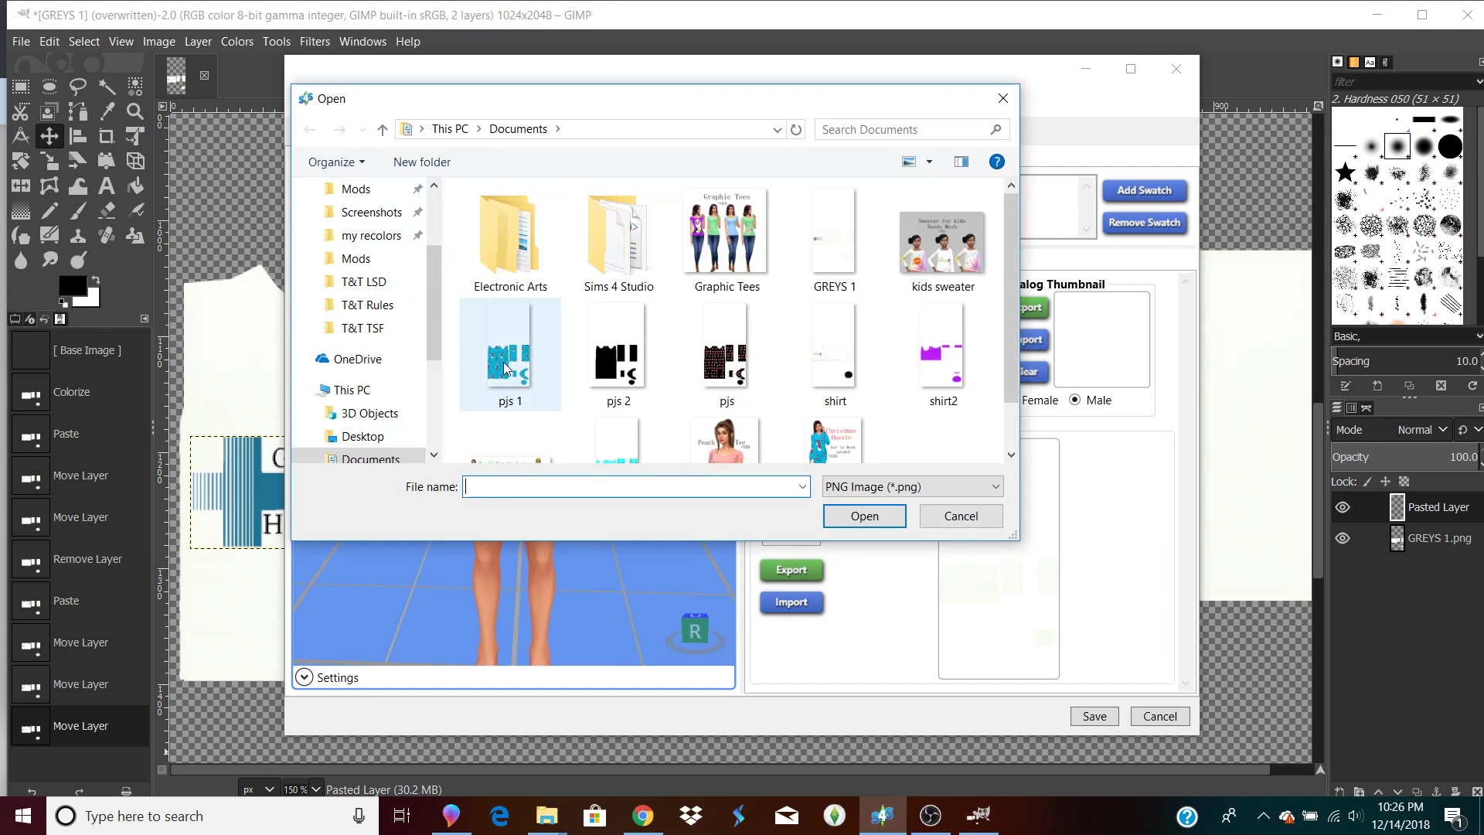
double_click(823, 233)
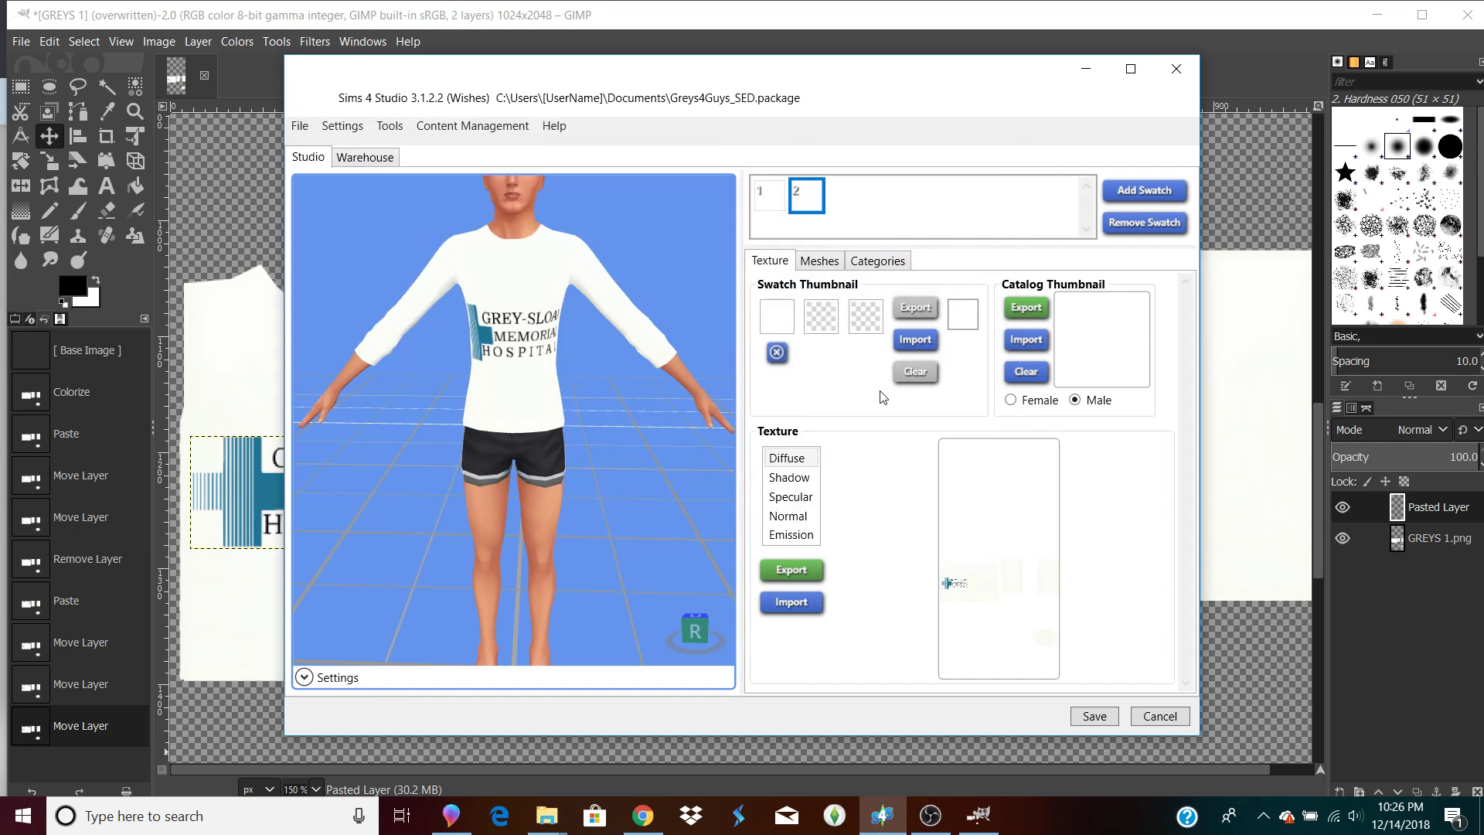
mouse_move(595, 570)
mouse_down()
mouse_move(675, 592)
mouse_move(474, 507)
mouse_move(595, 555)
mouse_up()
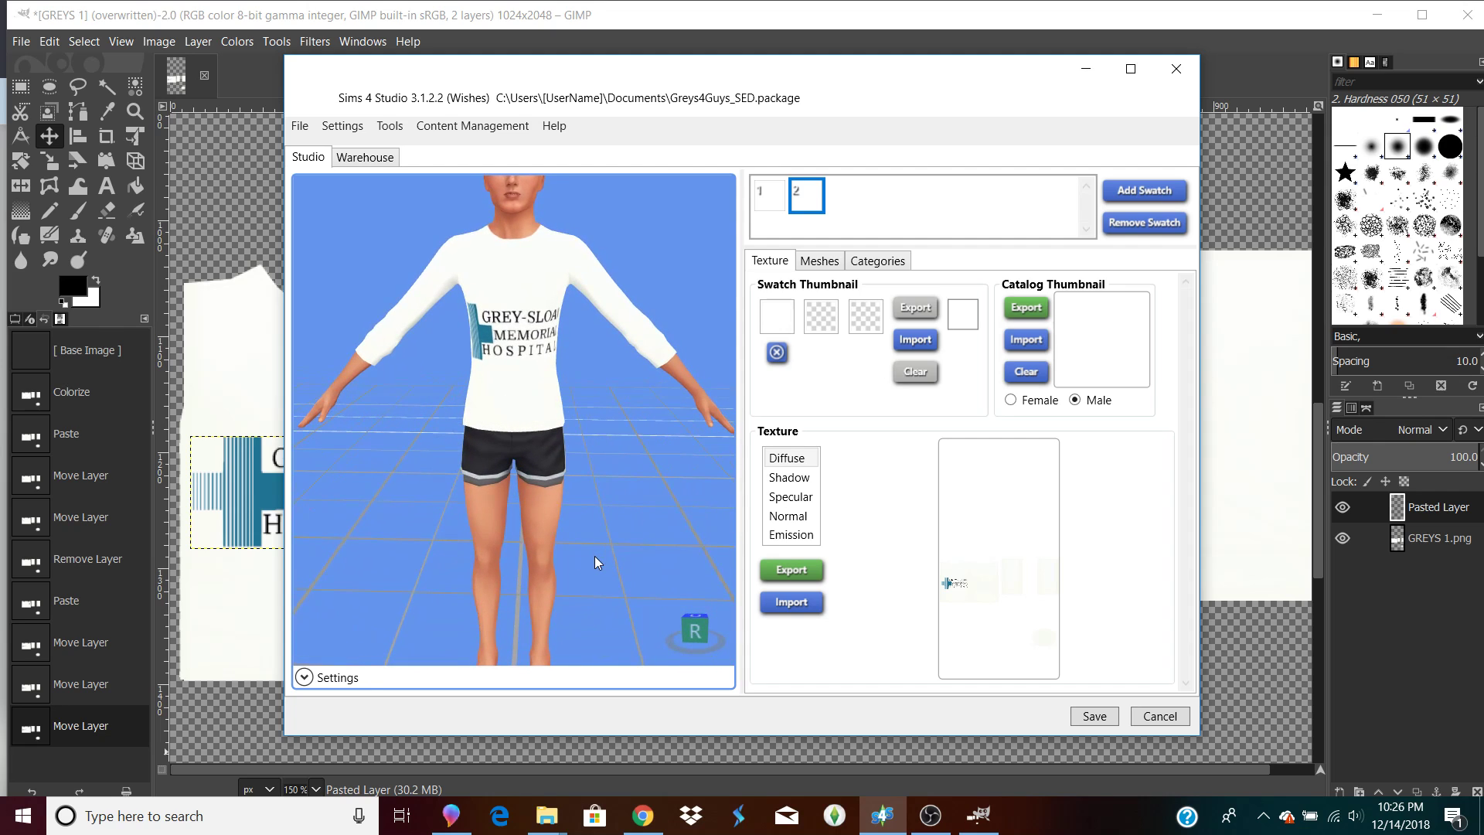
scroll(595, 555, up, 2)
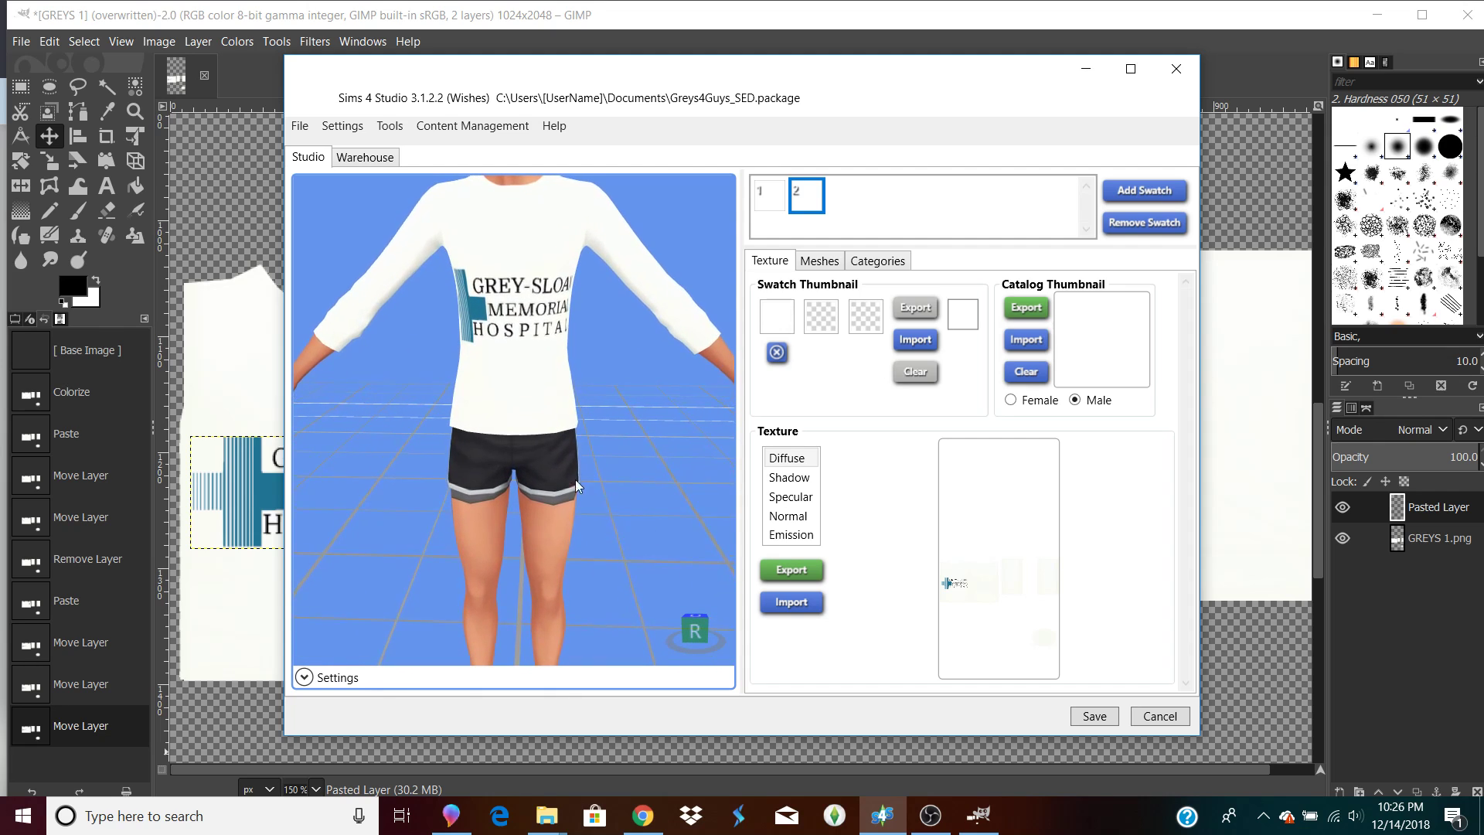
mouse_move(510, 452)
mouse_down()
mouse_move(313, 432)
mouse_move(602, 483)
mouse_move(851, 418)
mouse_move(324, 342)
mouse_move(475, 518)
mouse_move(433, 510)
mouse_move(433, 534)
mouse_move(471, 544)
mouse_up()
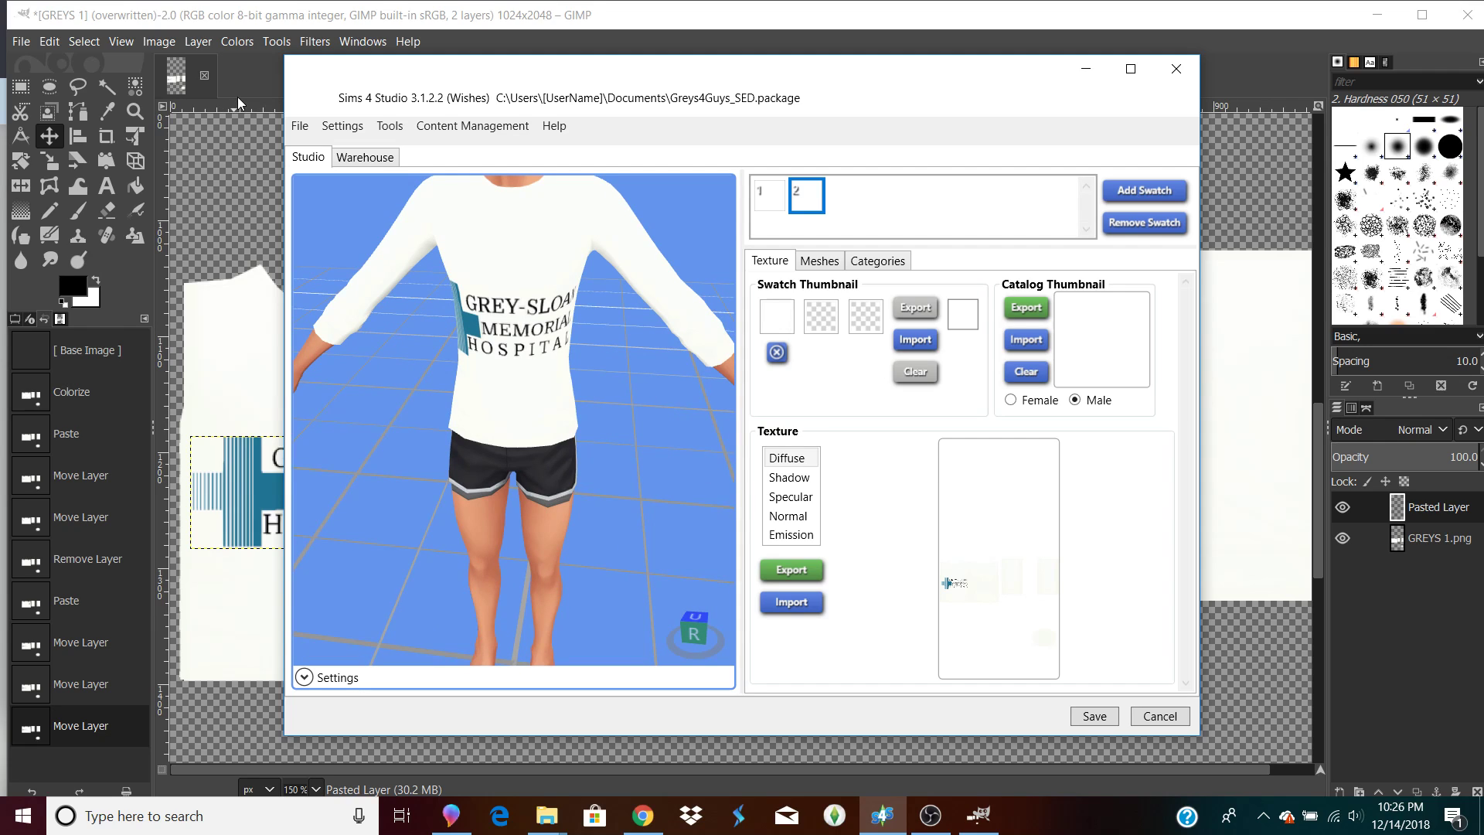
Switch back to GIMP, scale the pasted logo layer to 191 × 91 px on the shirt front, and overwrite GREYS 1.png.
click(220, 175)
click(272, 495)
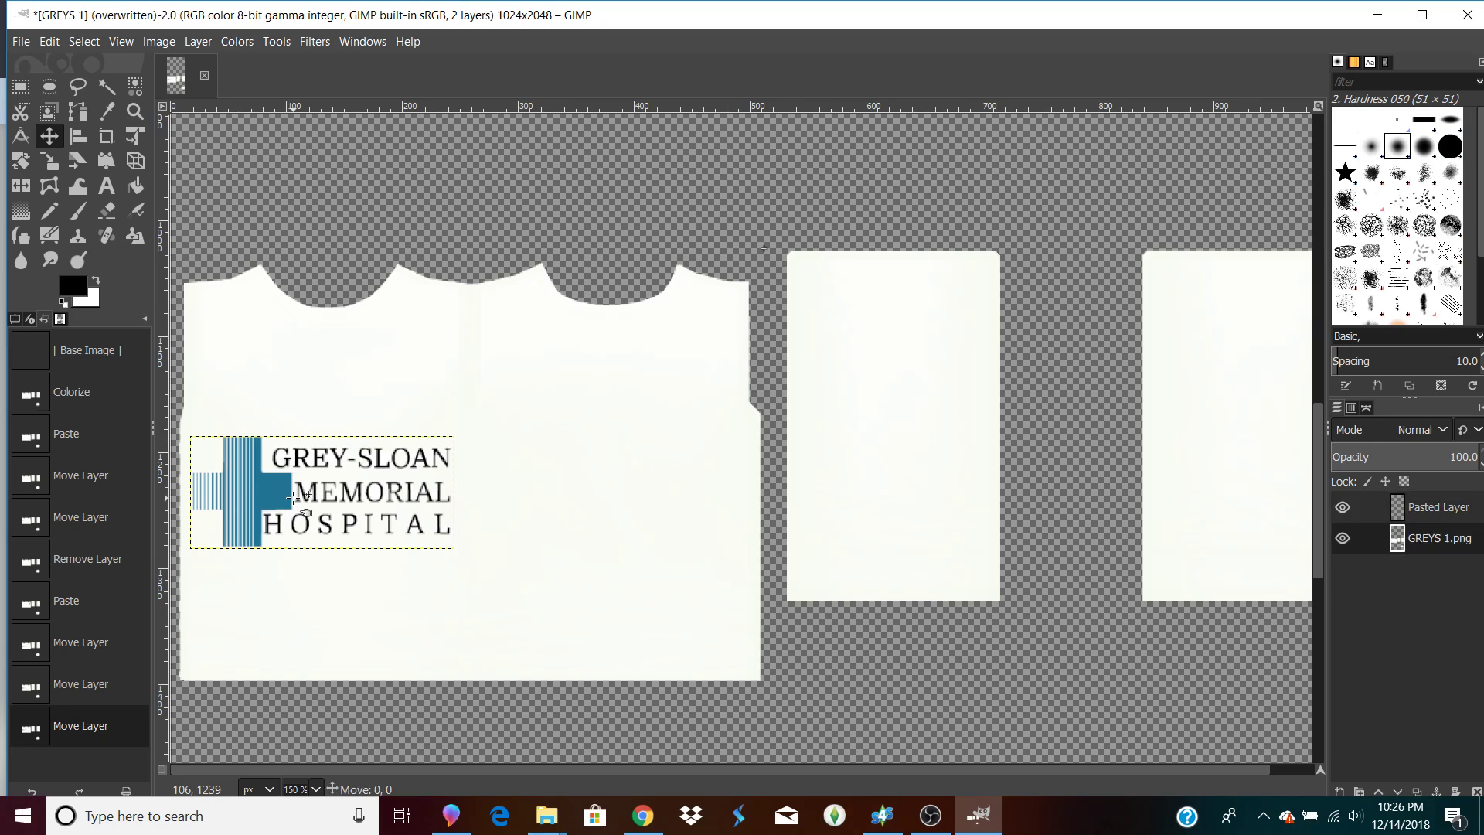
click(49, 161)
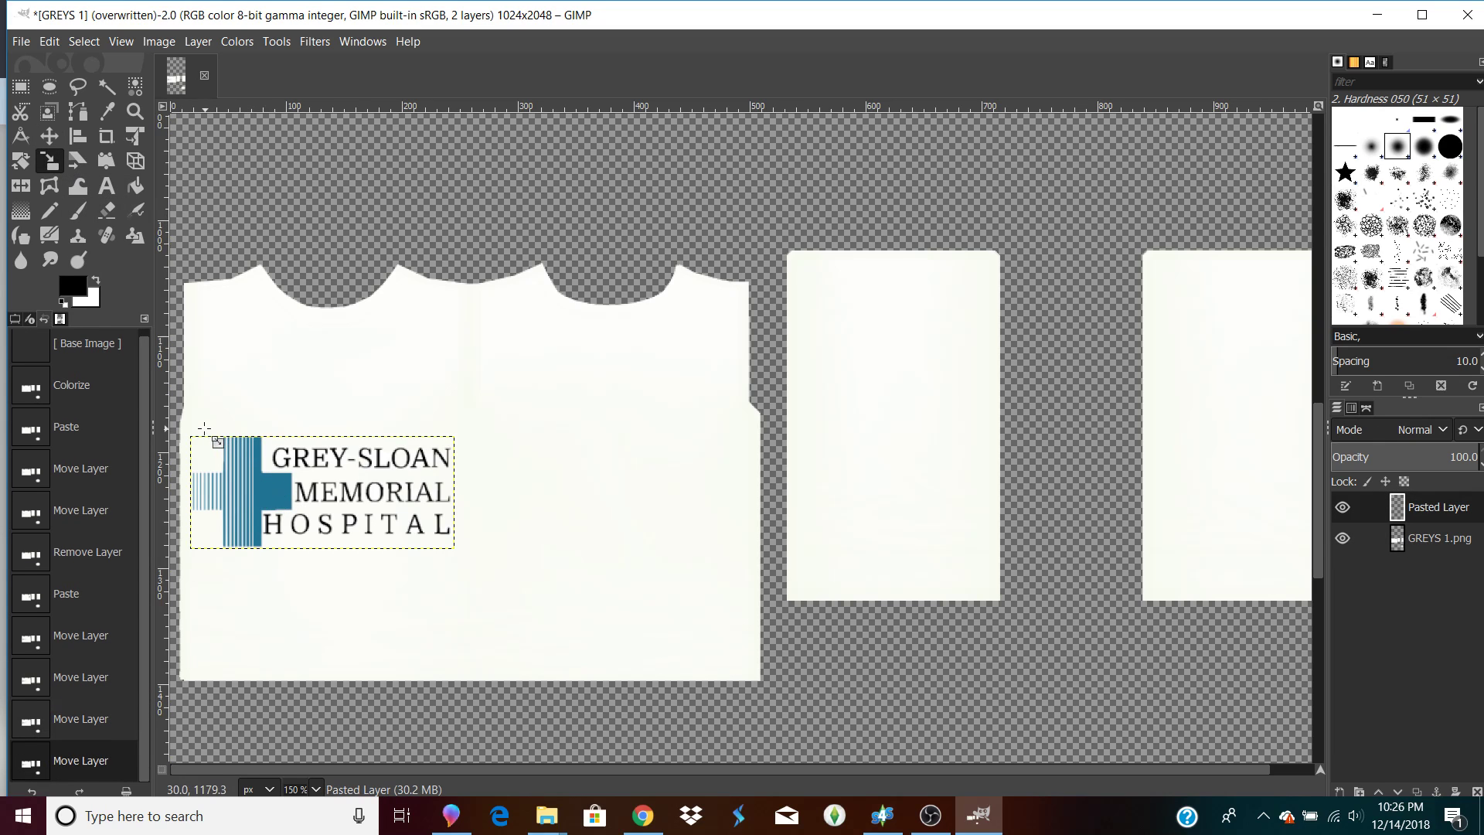
drag(196, 437, 233, 445)
drag(361, 505, 334, 488)
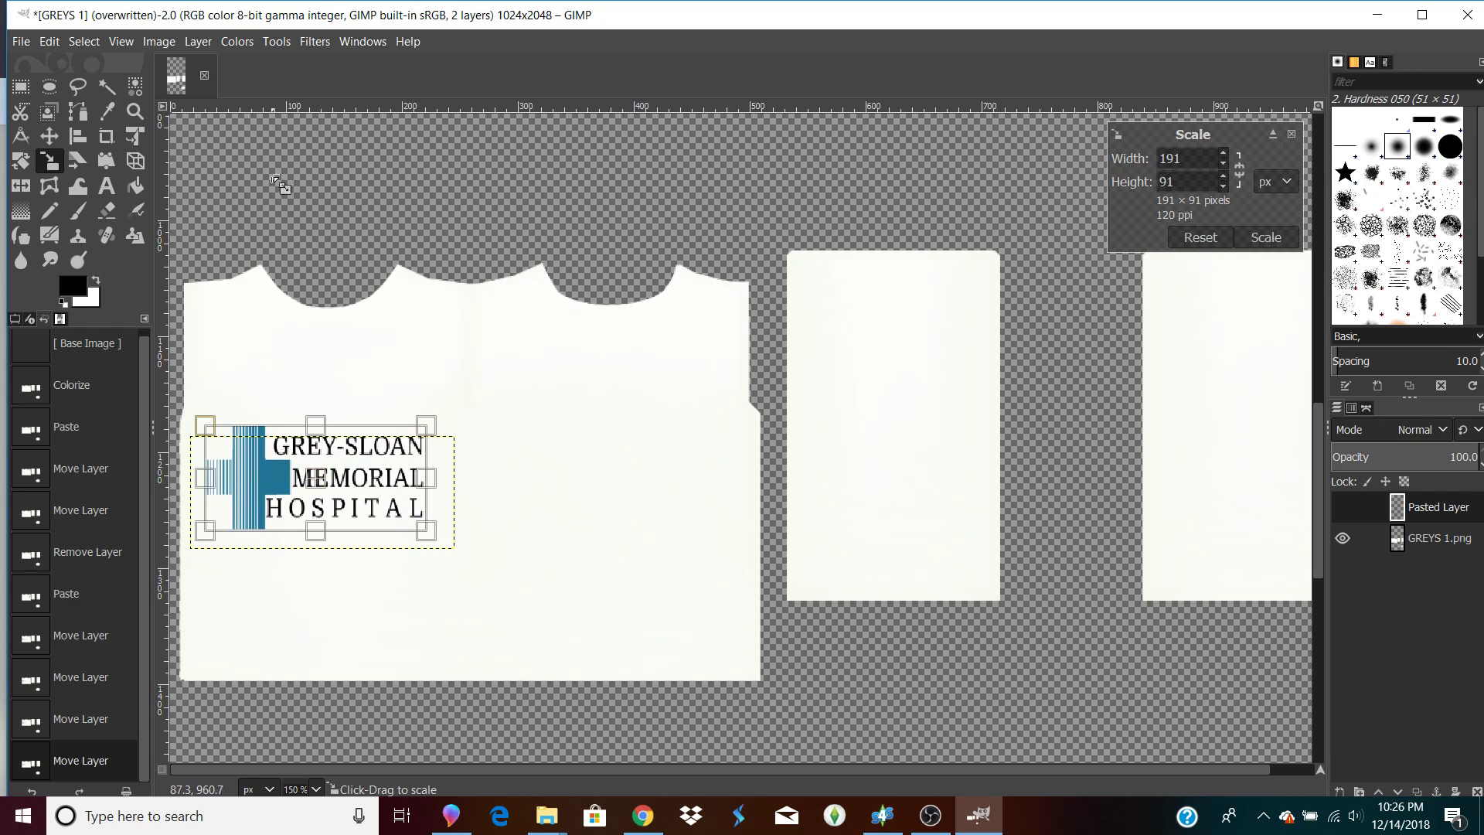
click(21, 42)
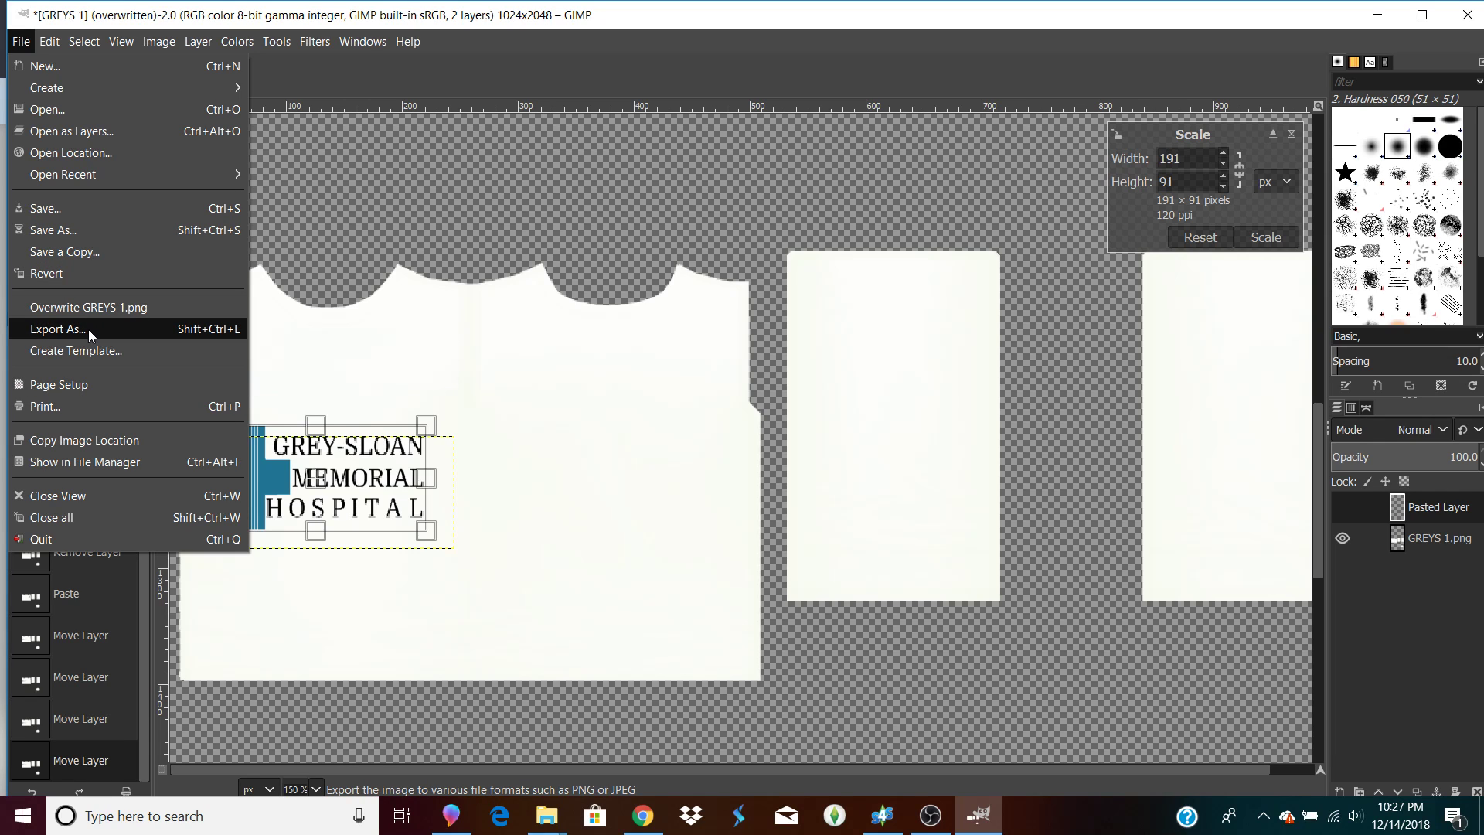
click(90, 308)
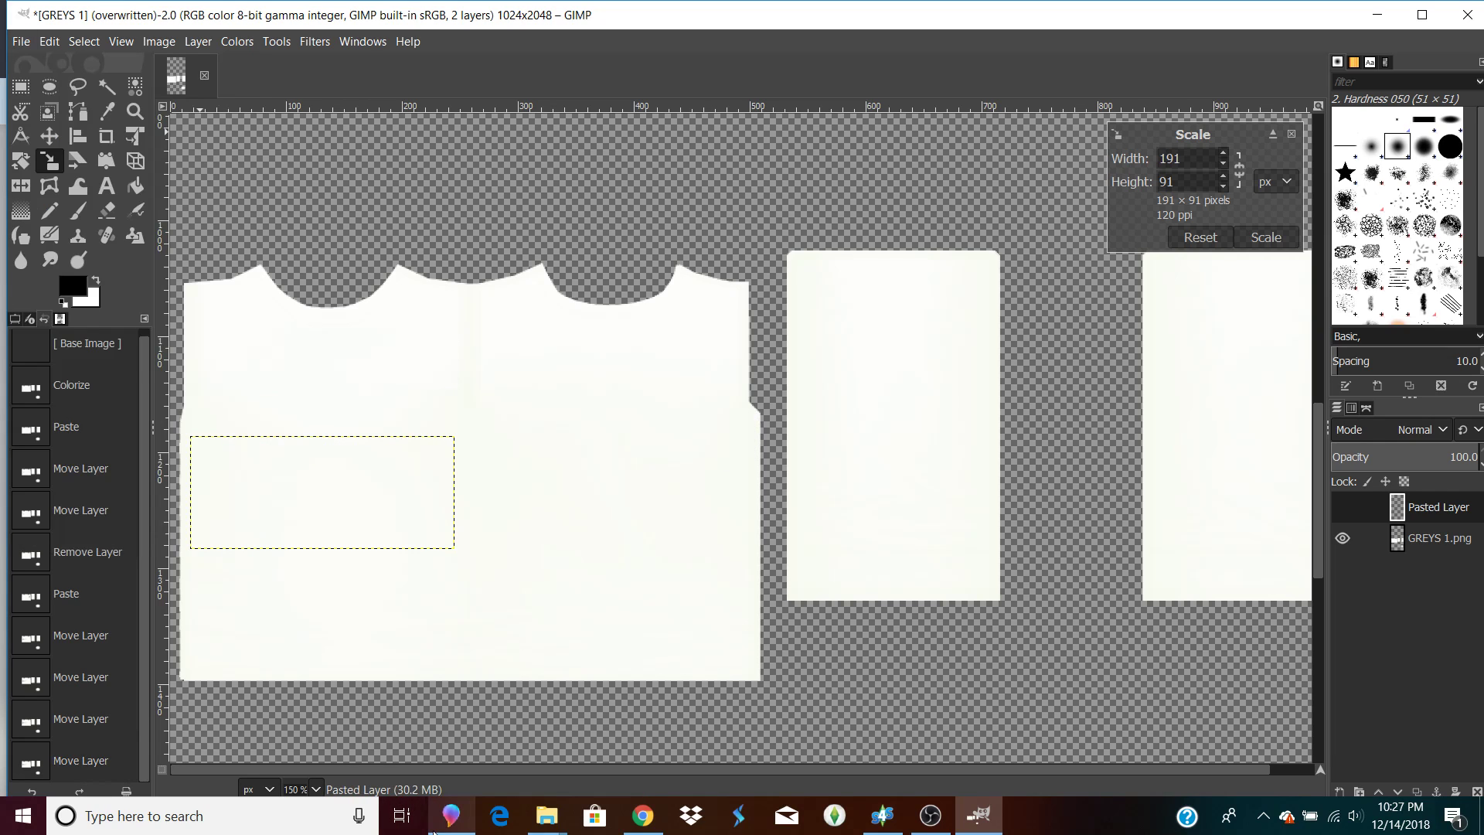
Switch to Sims 4 Studio, add a third swatch with GREYS 1 imported as its diffuse texture, and check the logo on the model.
click(882, 815)
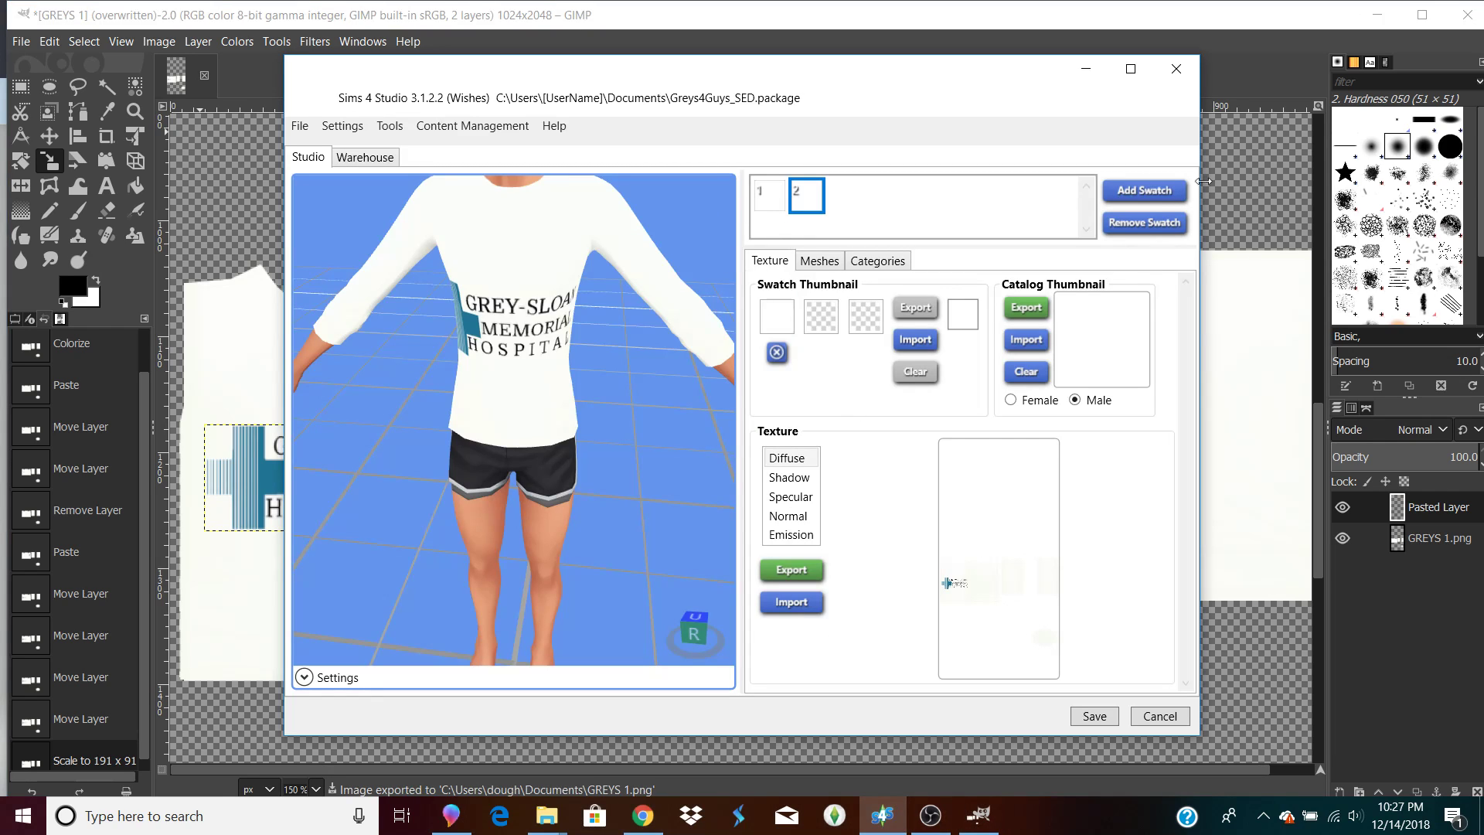
click(1143, 190)
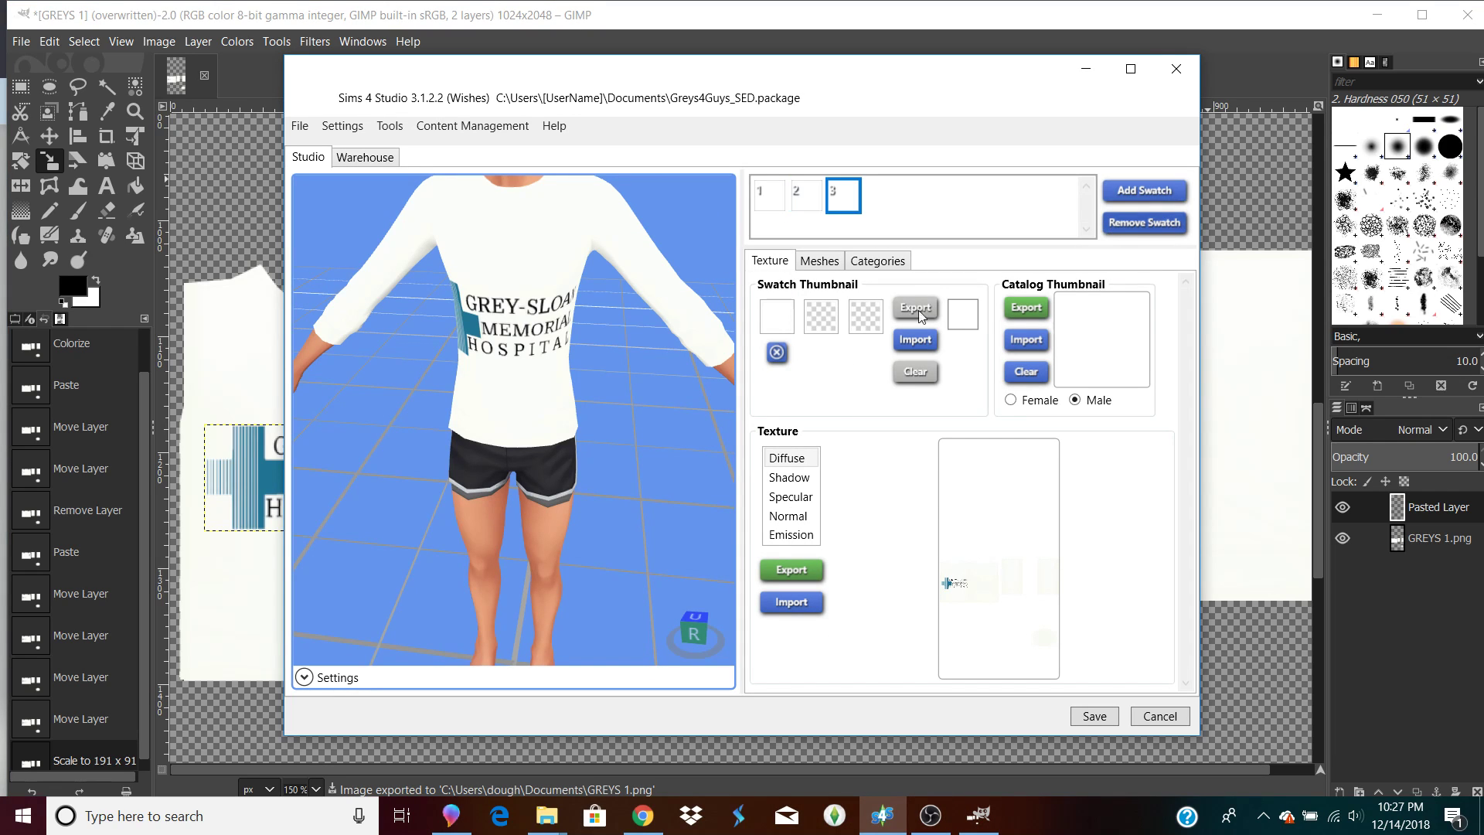
click(787, 606)
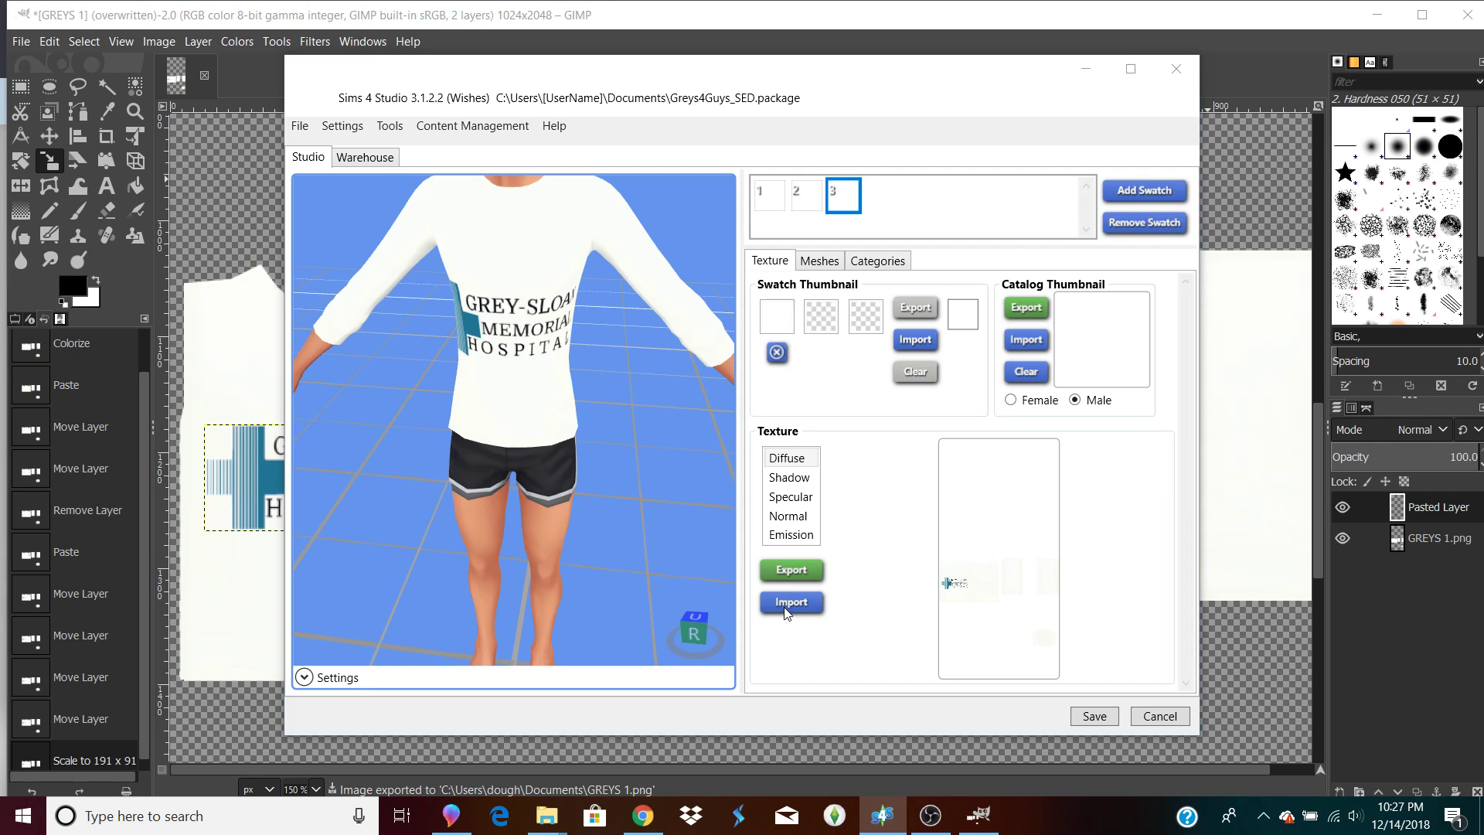
click(816, 218)
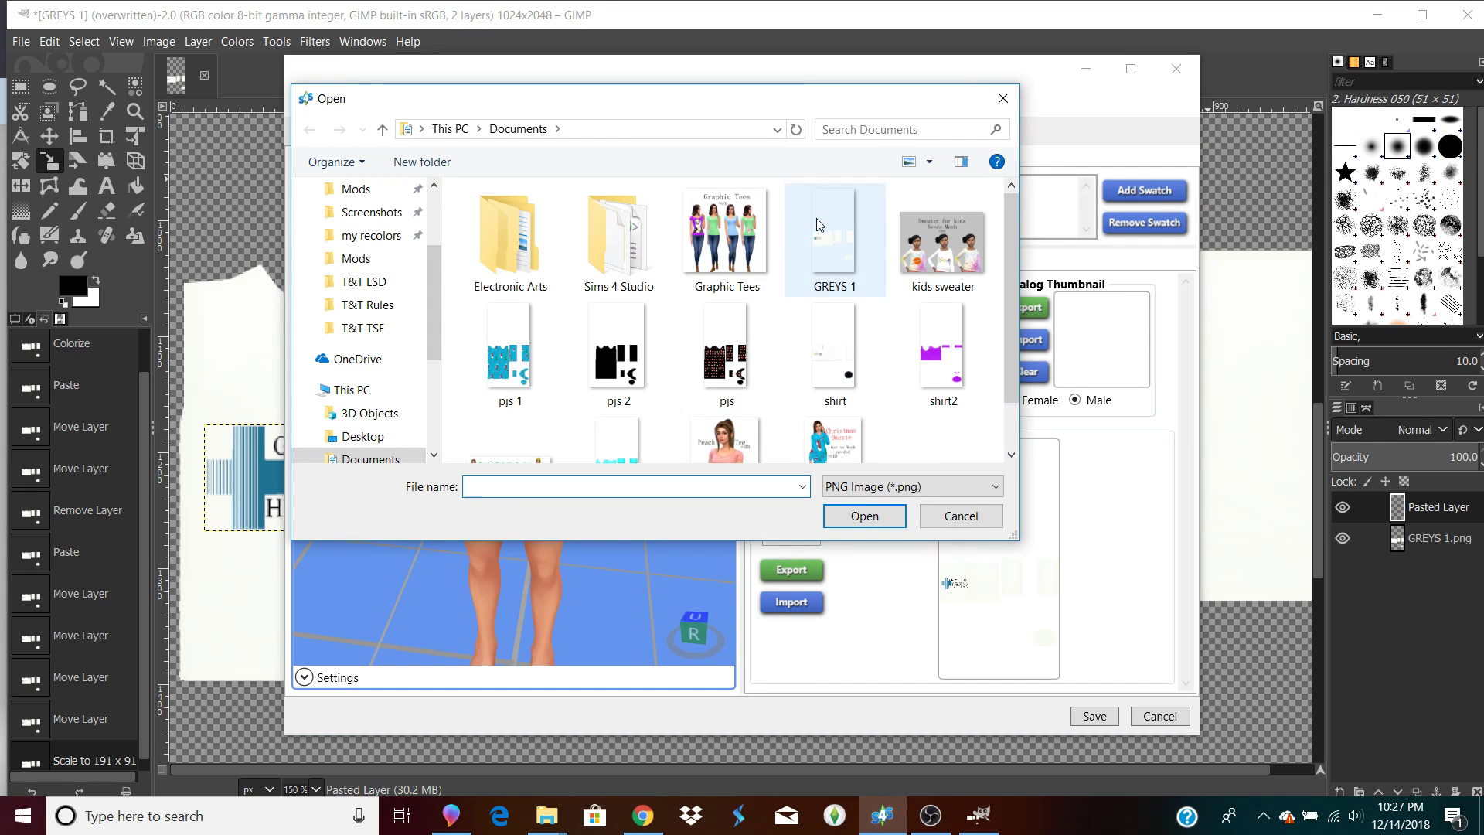
double_click(816, 218)
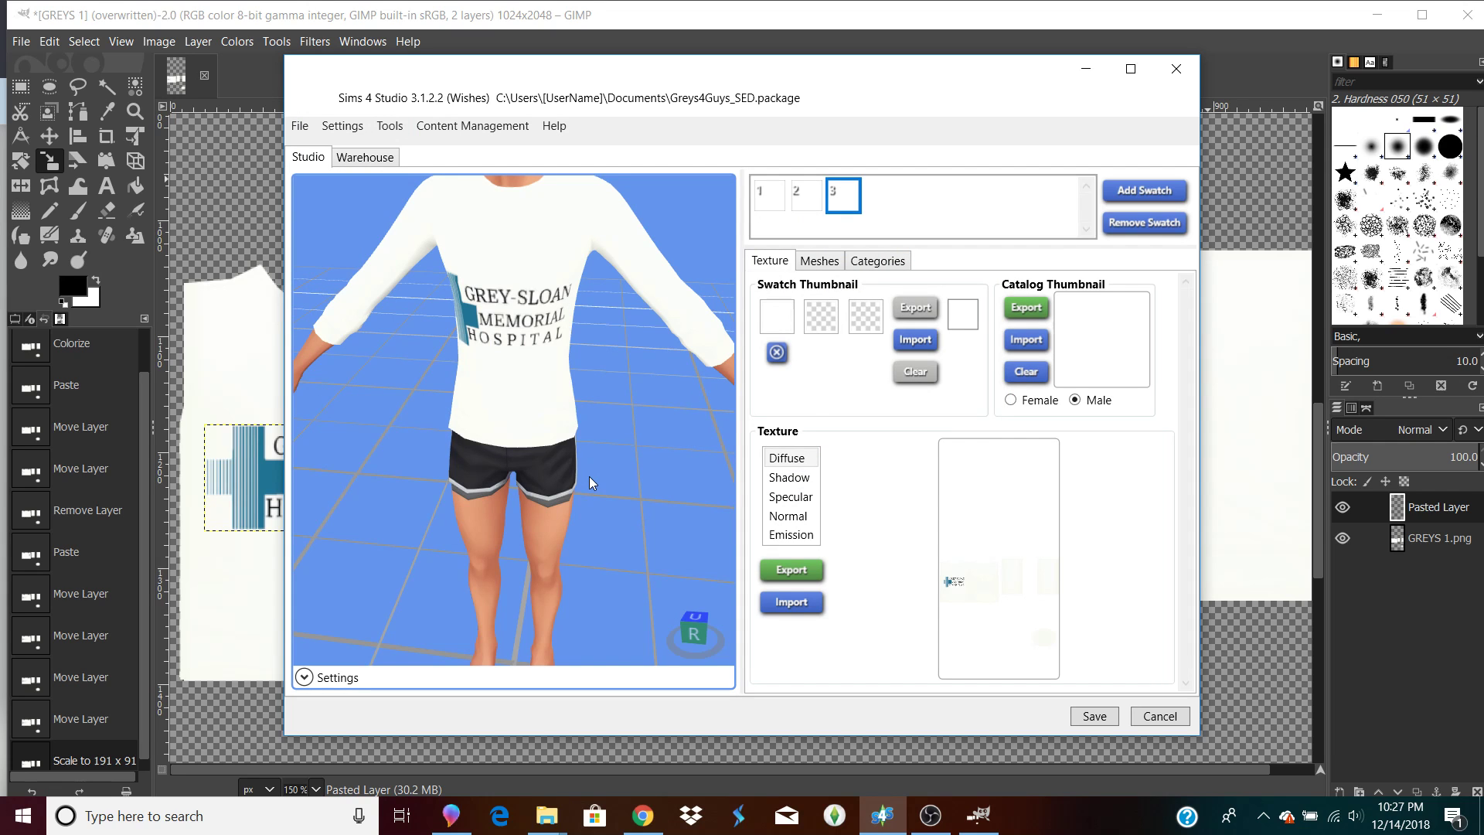
mouse_move(435, 485)
mouse_down()
mouse_move(855, 486)
mouse_move(729, 441)
mouse_move(547, 501)
mouse_up()
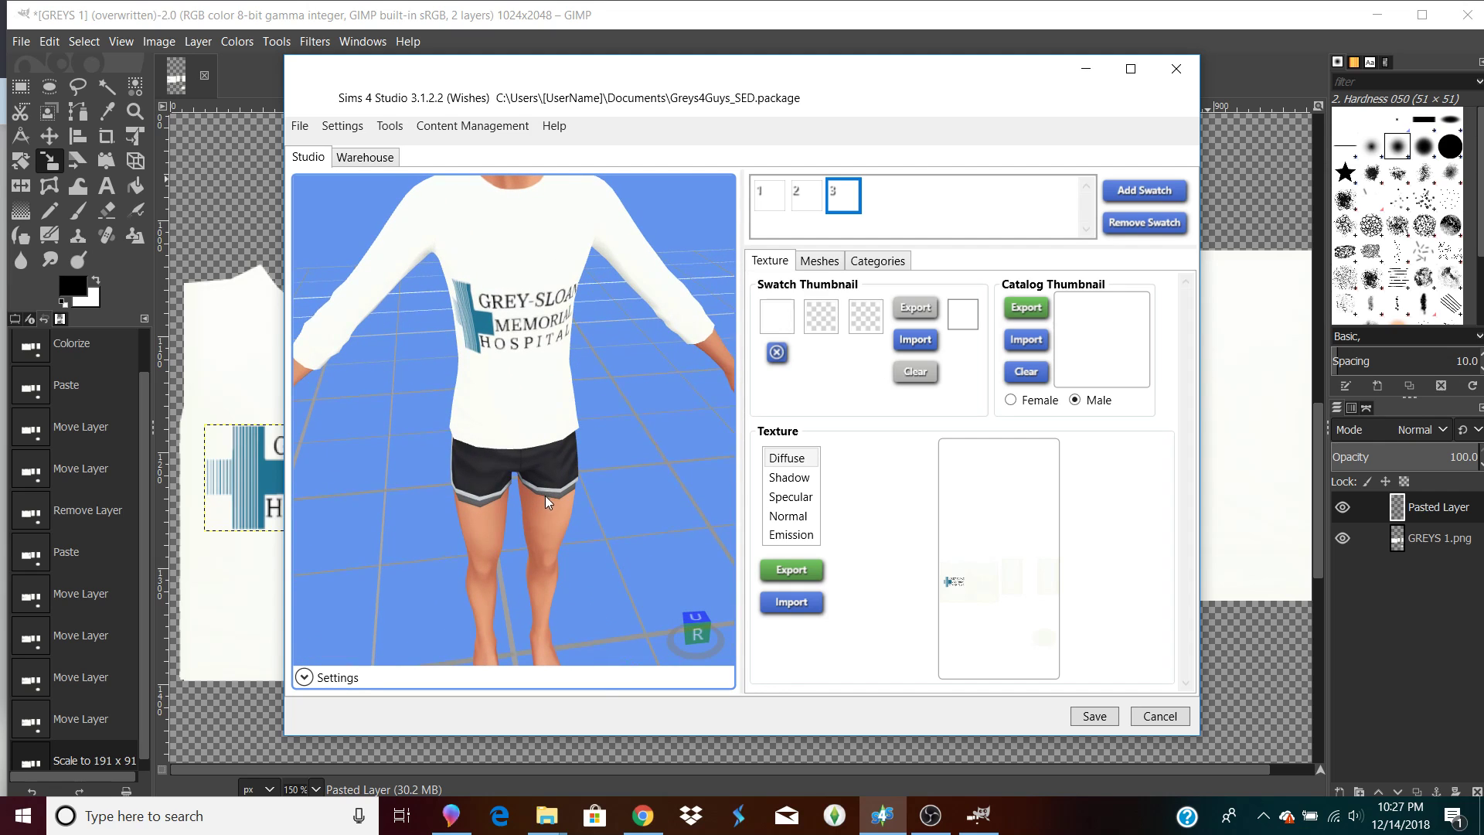
Switch back to GIMP, scale the pasted logo layer to 147 × 89 px on the shirt front, and overwrite GREYS 1.png.
click(302, 761)
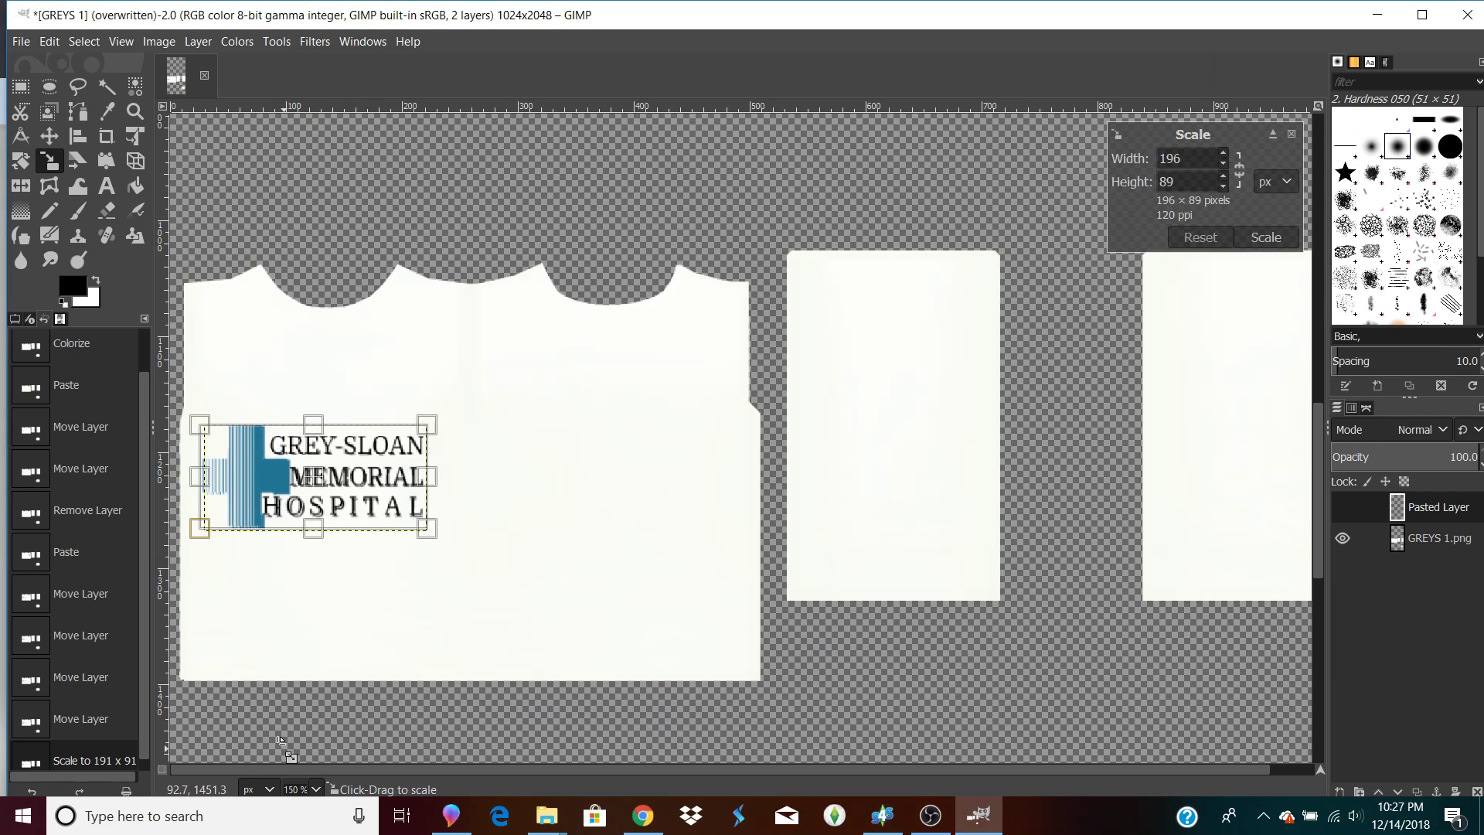
drag(211, 484, 239, 480)
drag(250, 479, 256, 478)
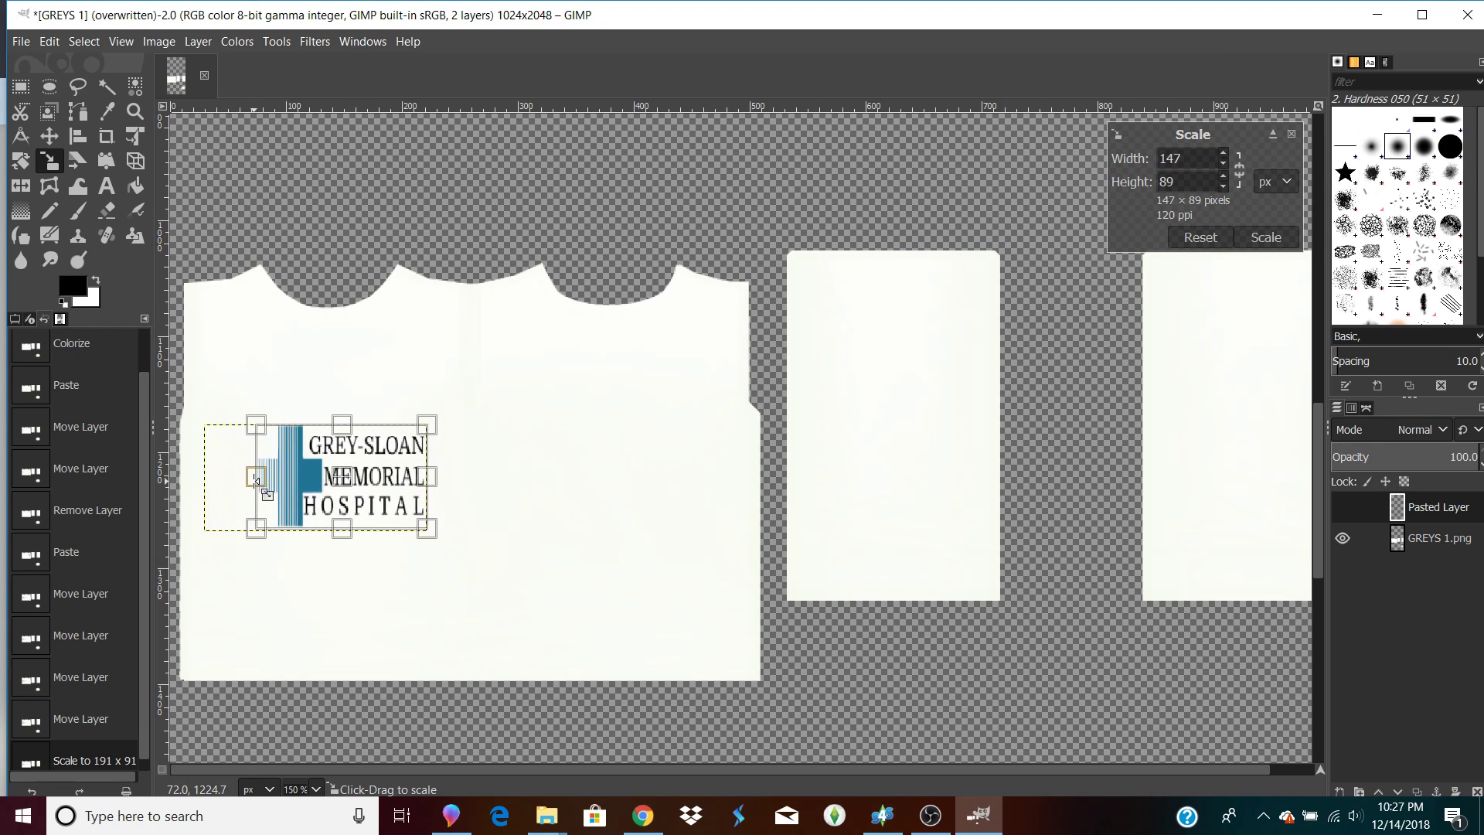
drag(358, 493, 344, 493)
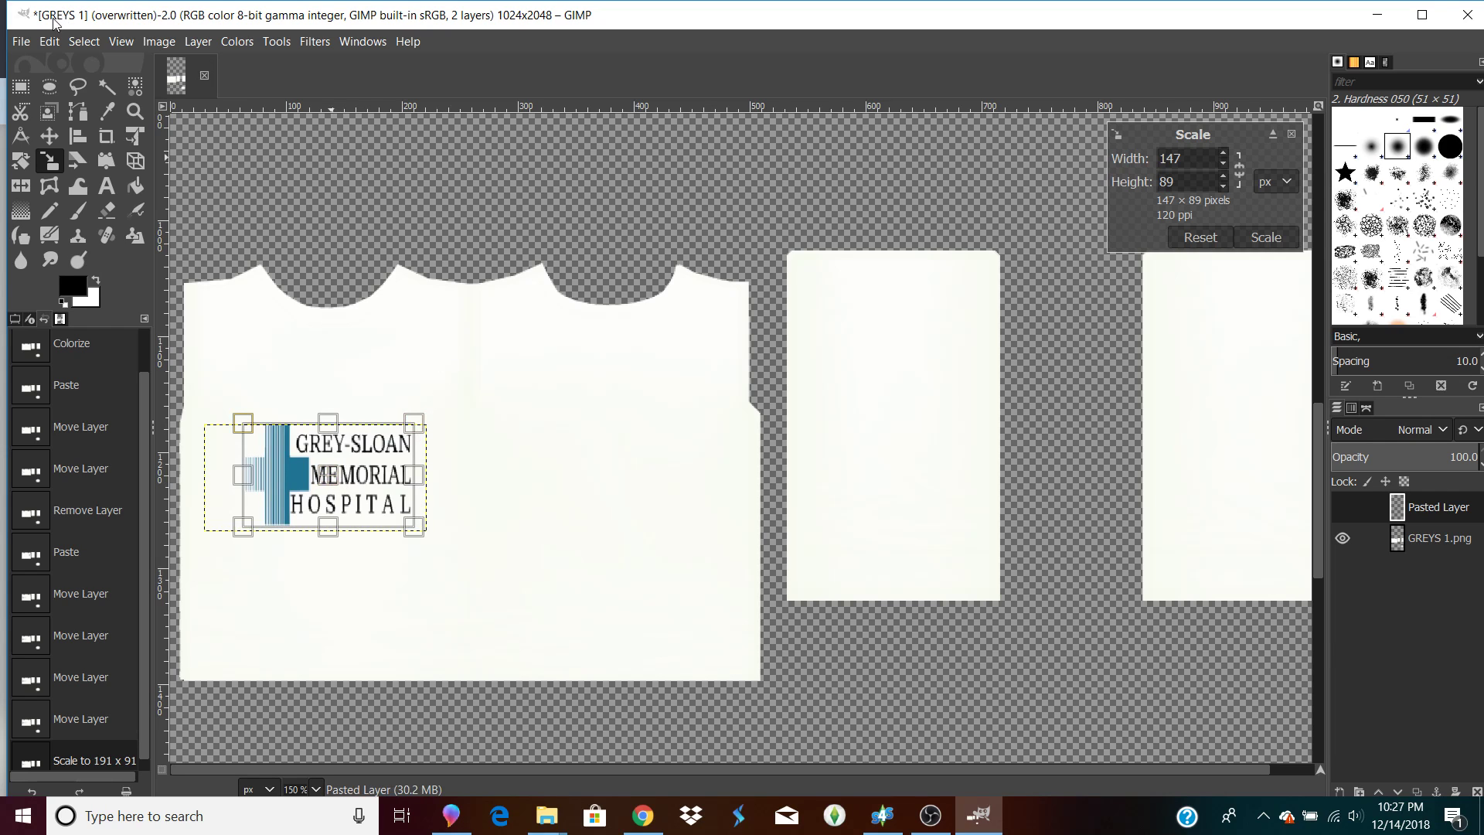
click(21, 41)
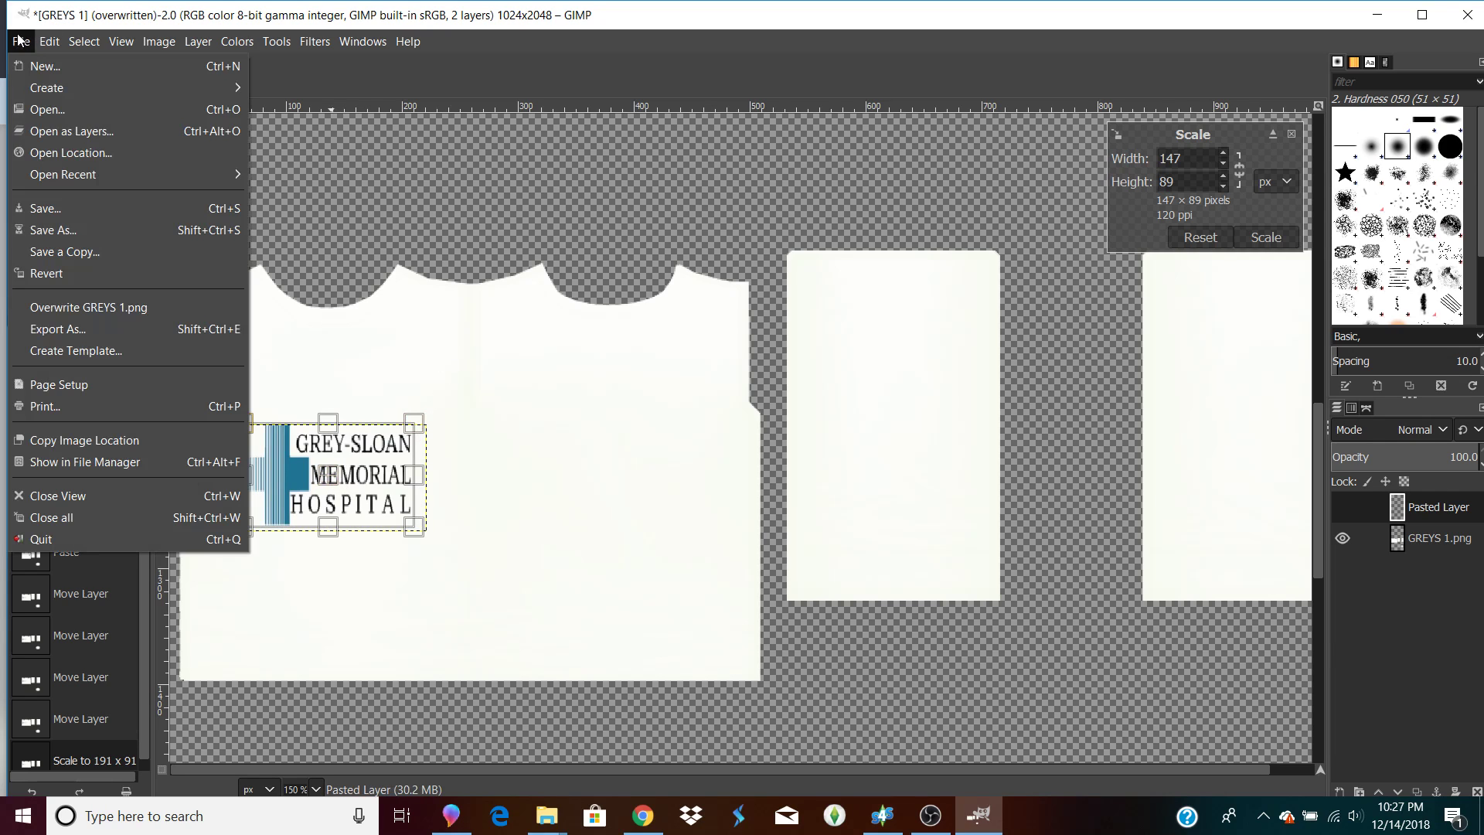
click(76, 308)
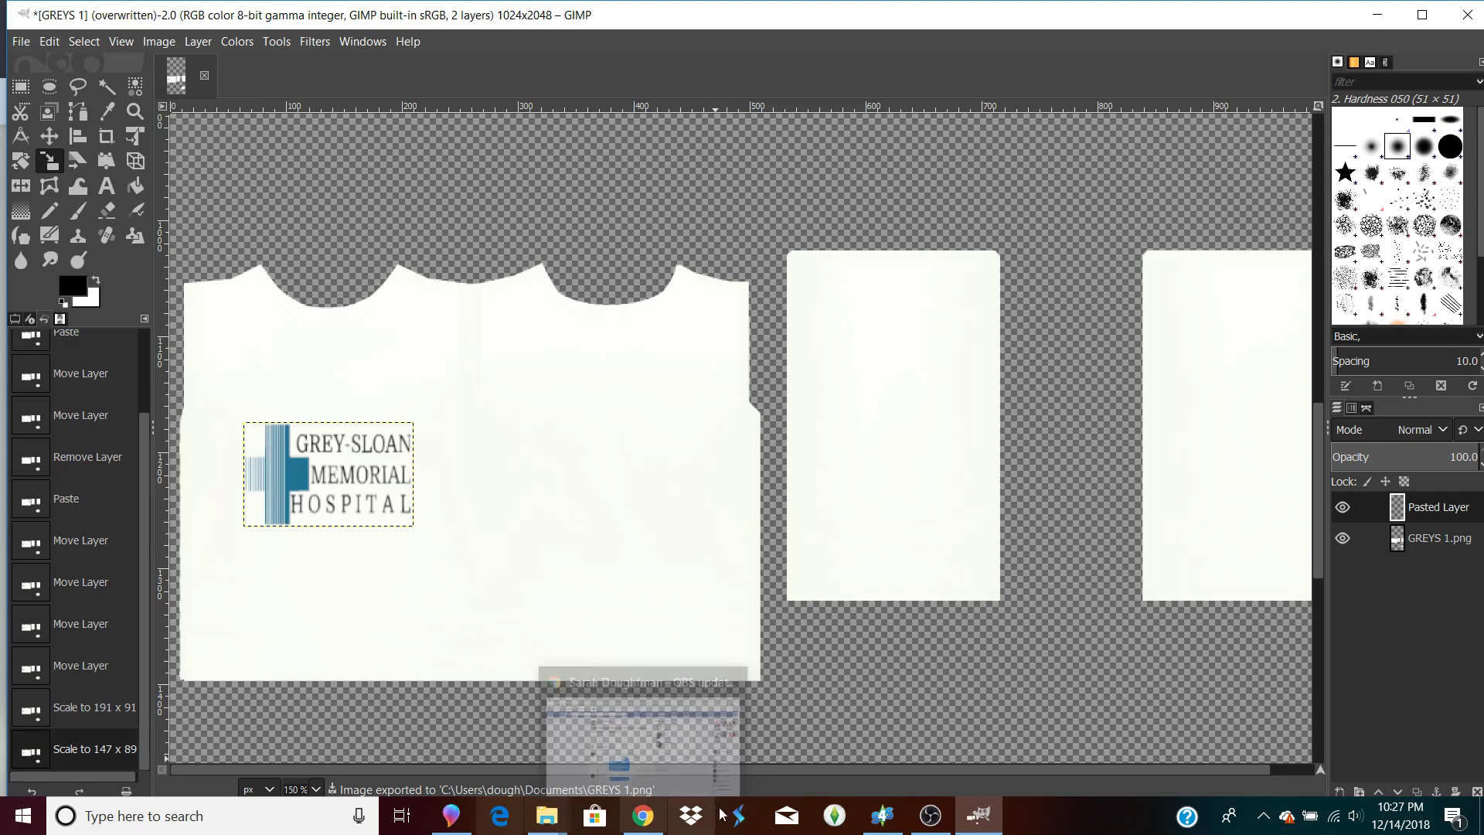
Switch to Sims 4 Studio, re-import GREYS 1 as the diffuse texture of swatch 3, and rotate the model to inspect the narrower logo.
click(920, 719)
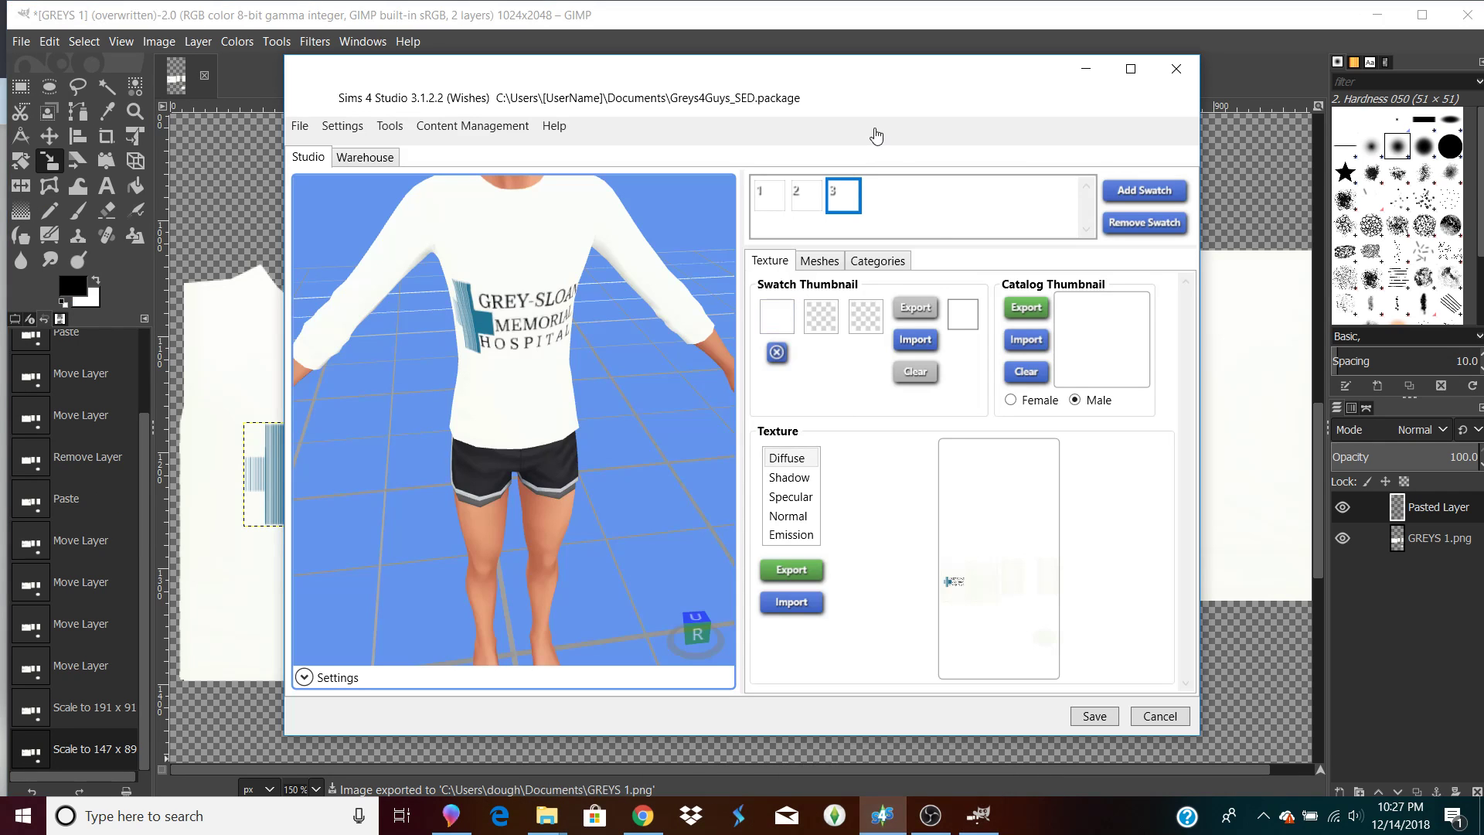
click(782, 606)
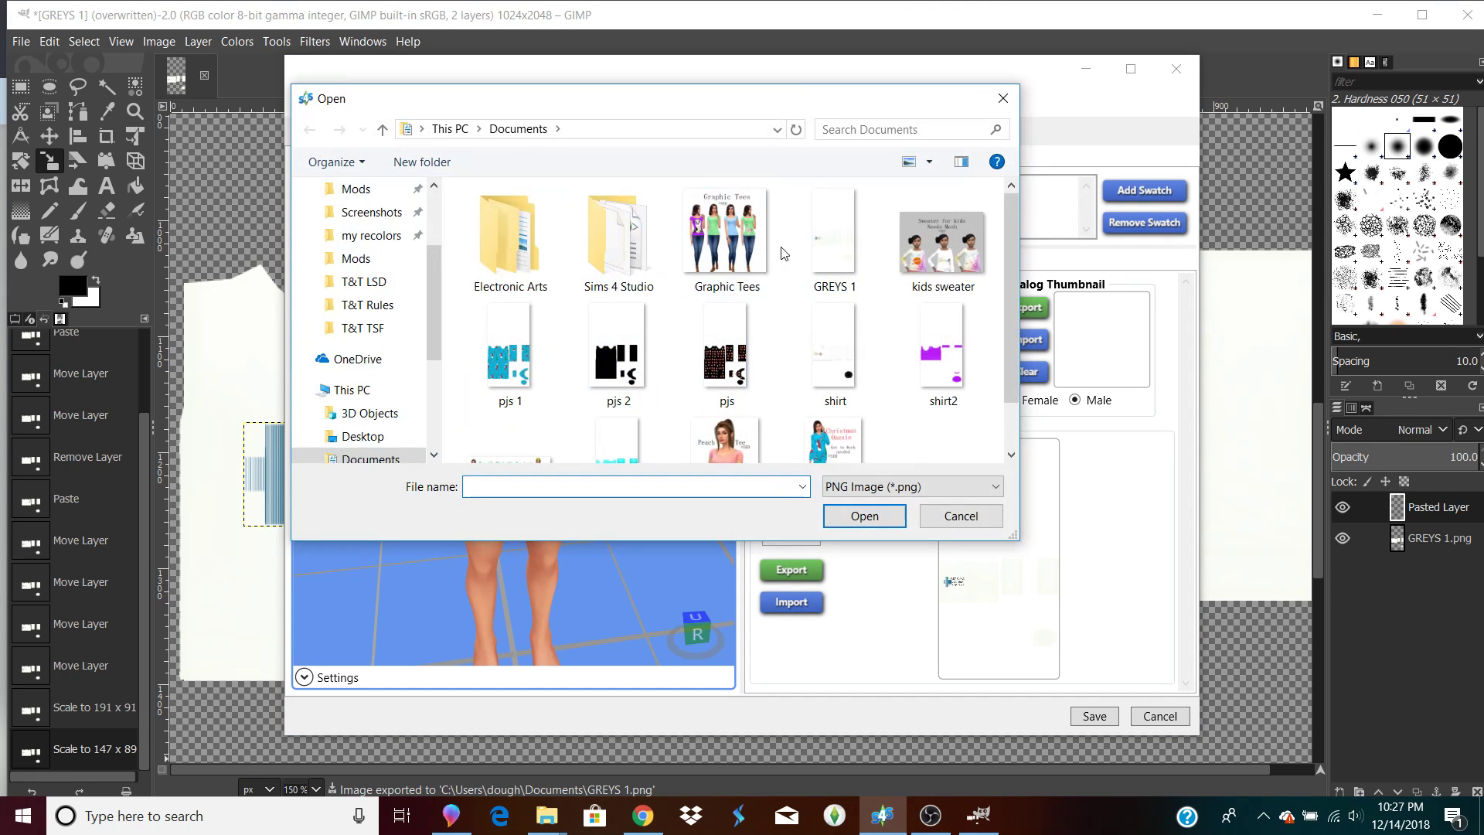
click(967, 524)
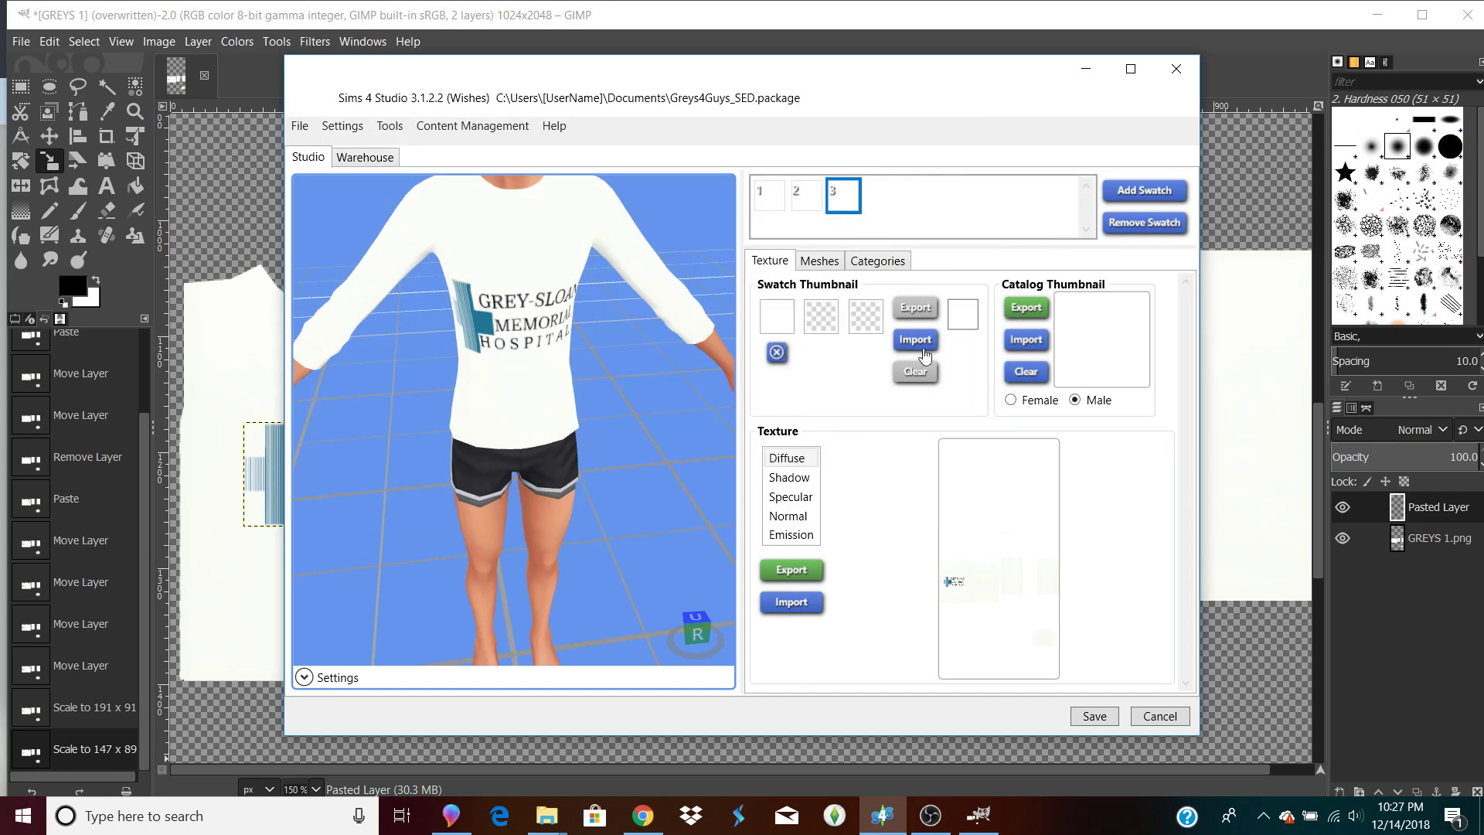
click(792, 603)
double_click(833, 232)
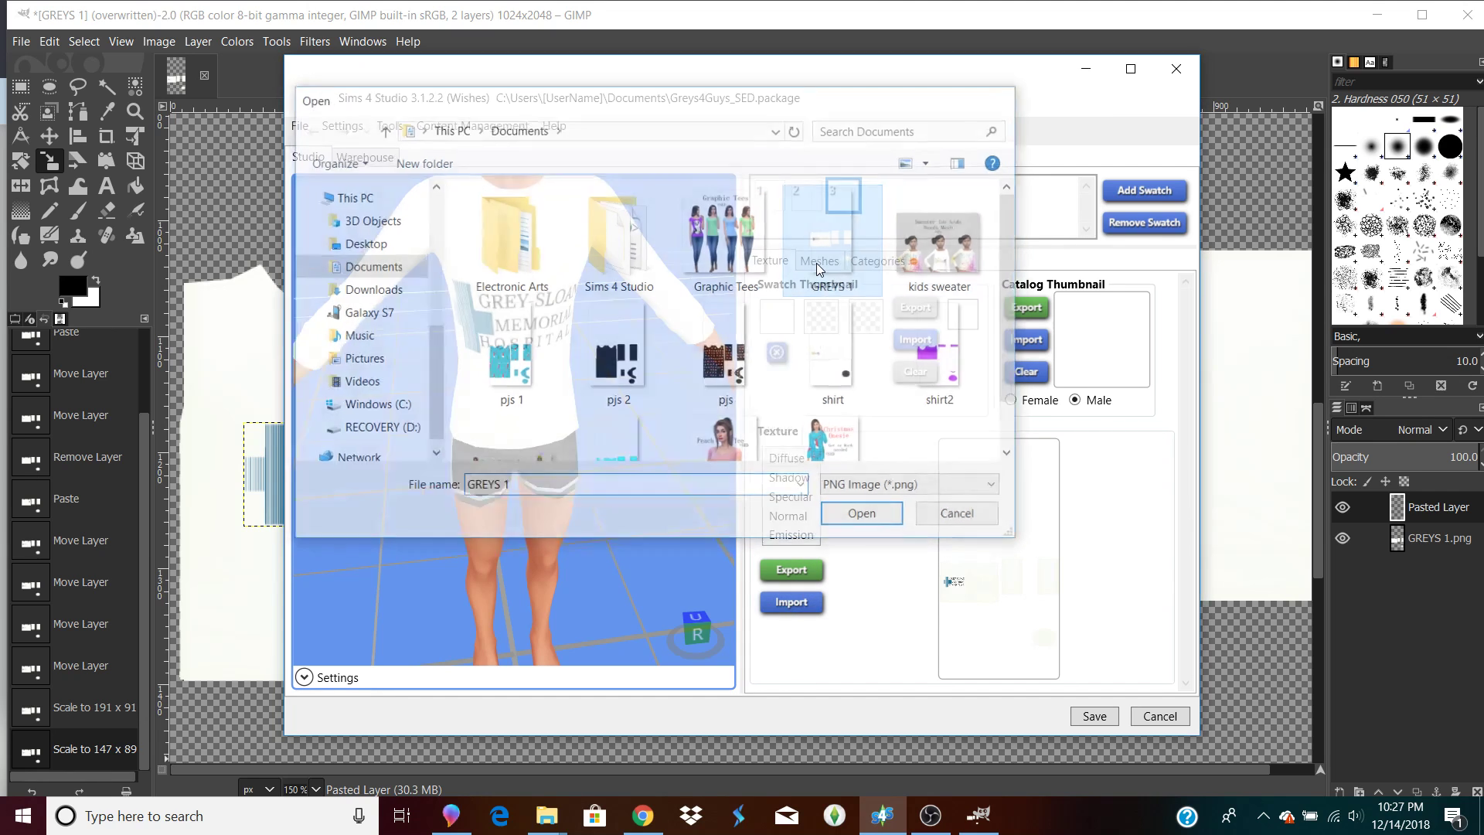
drag(601, 551, 473, 481)
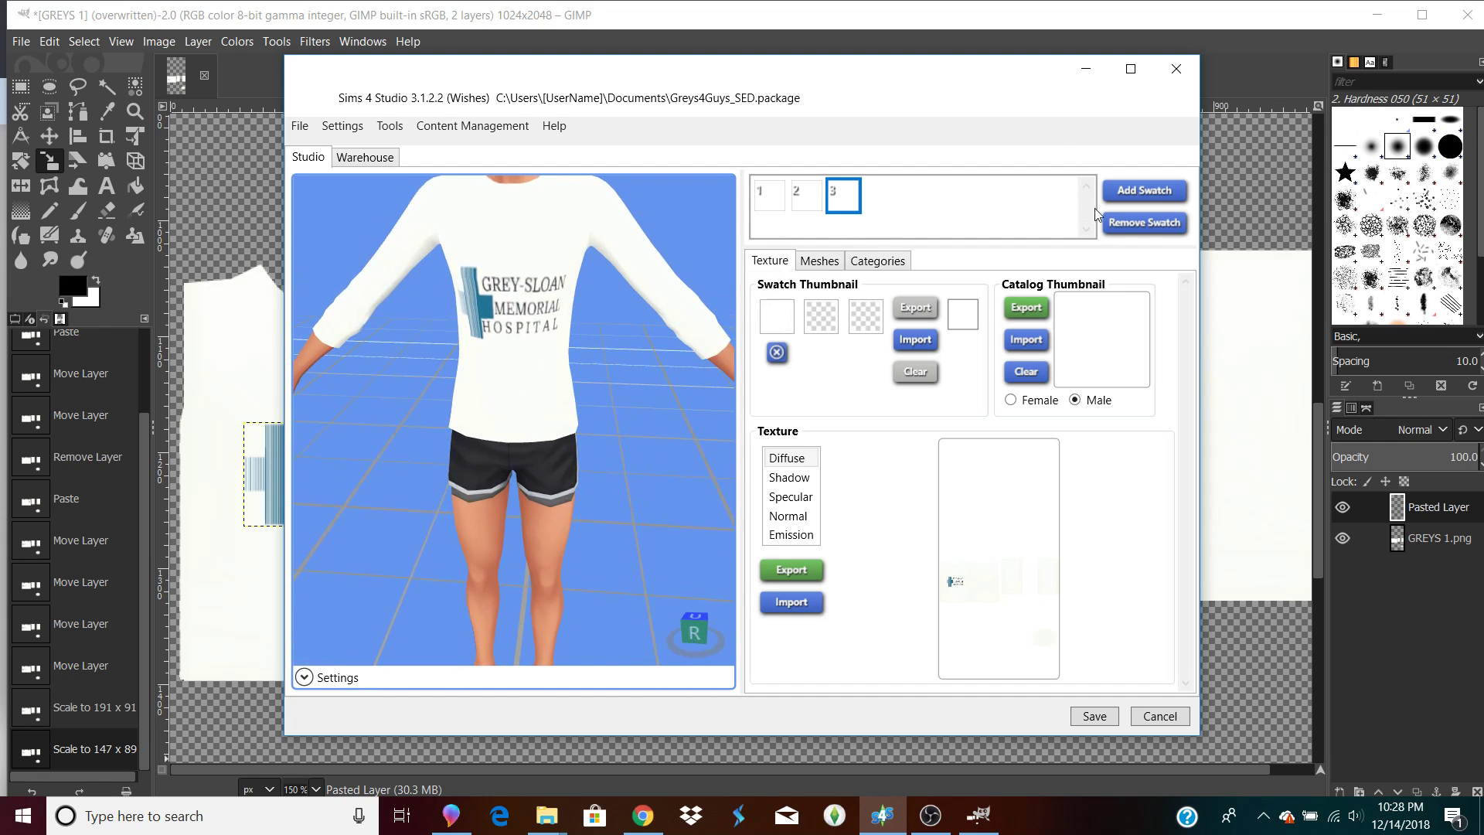
Remove swatch 3 and add a new third swatch based on swatch 2.
click(1117, 226)
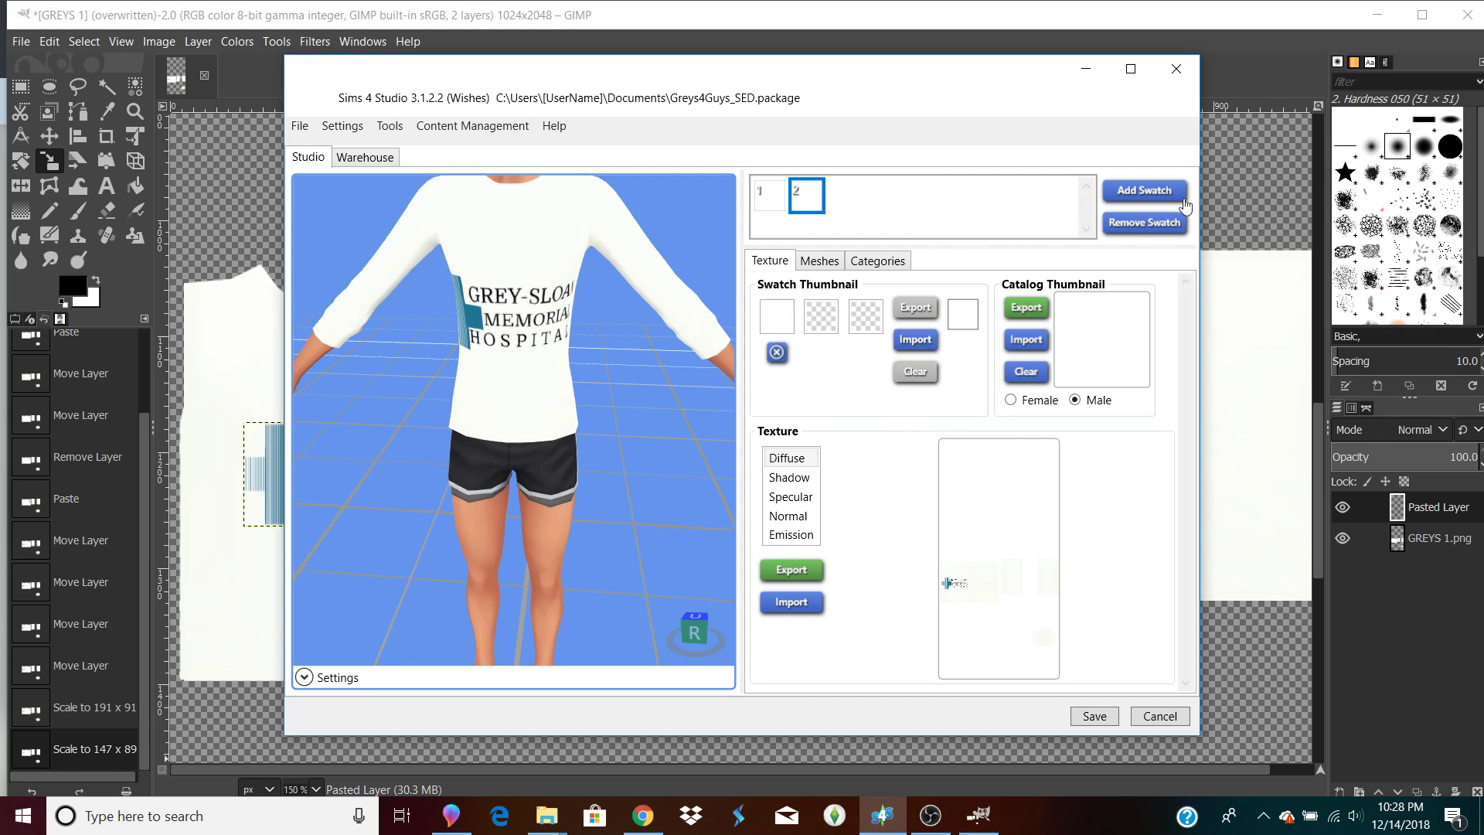
click(1151, 190)
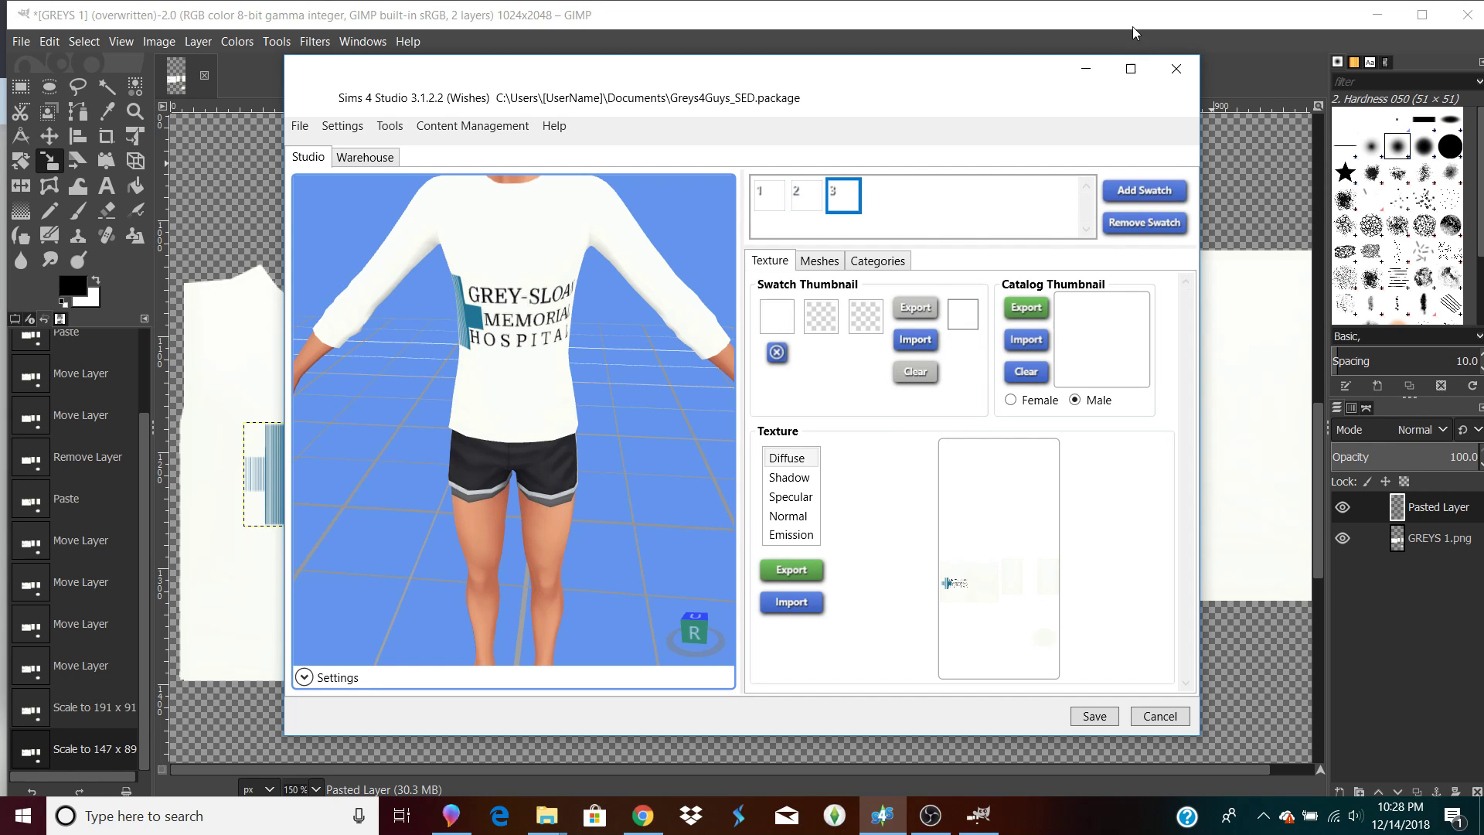
Switch back to GIMP, clear the pasted logo, and delete its layer from the shirt texture.
click(1086, 67)
click(312, 473)
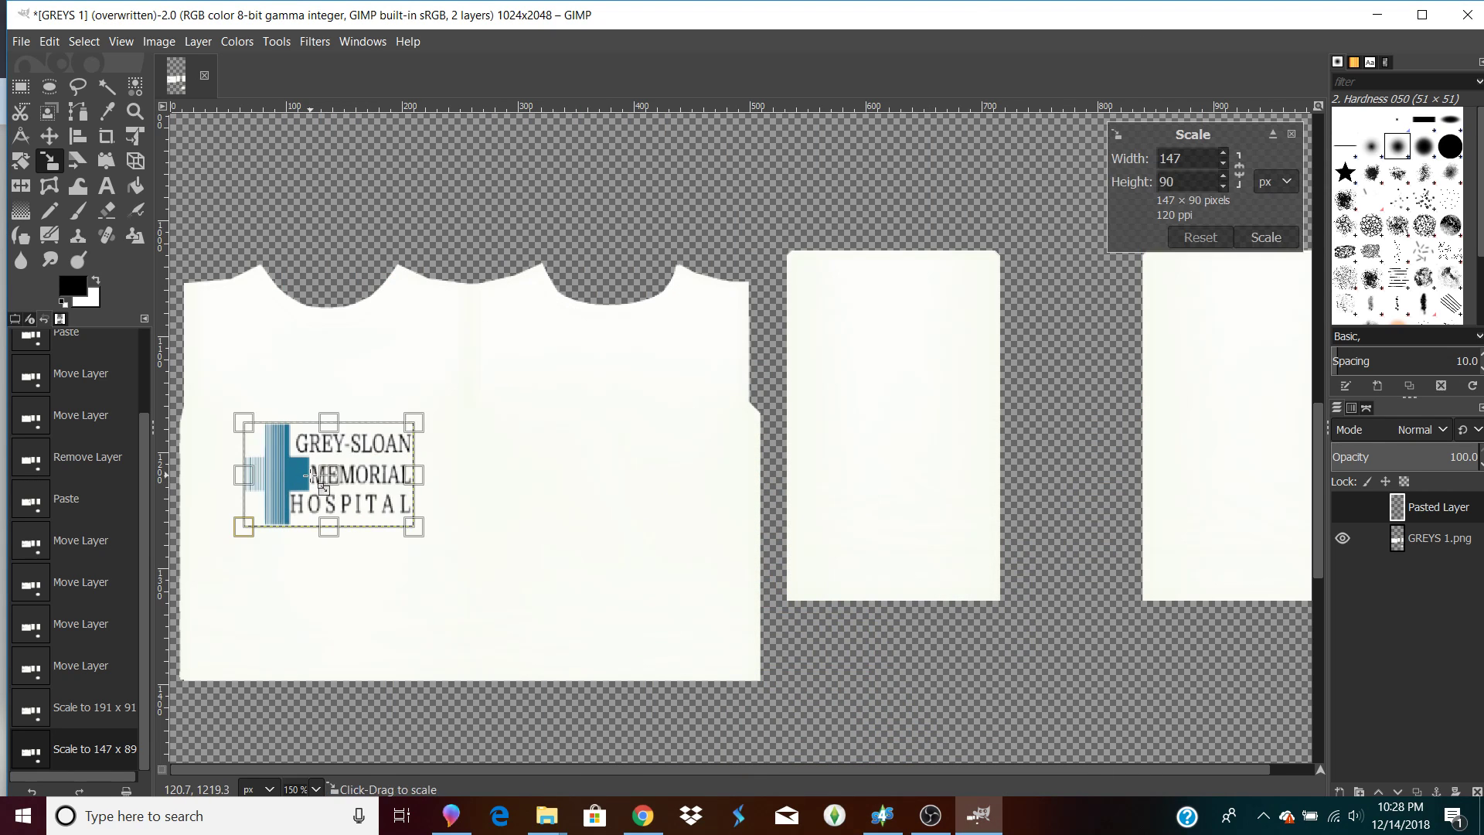
key(Delete)
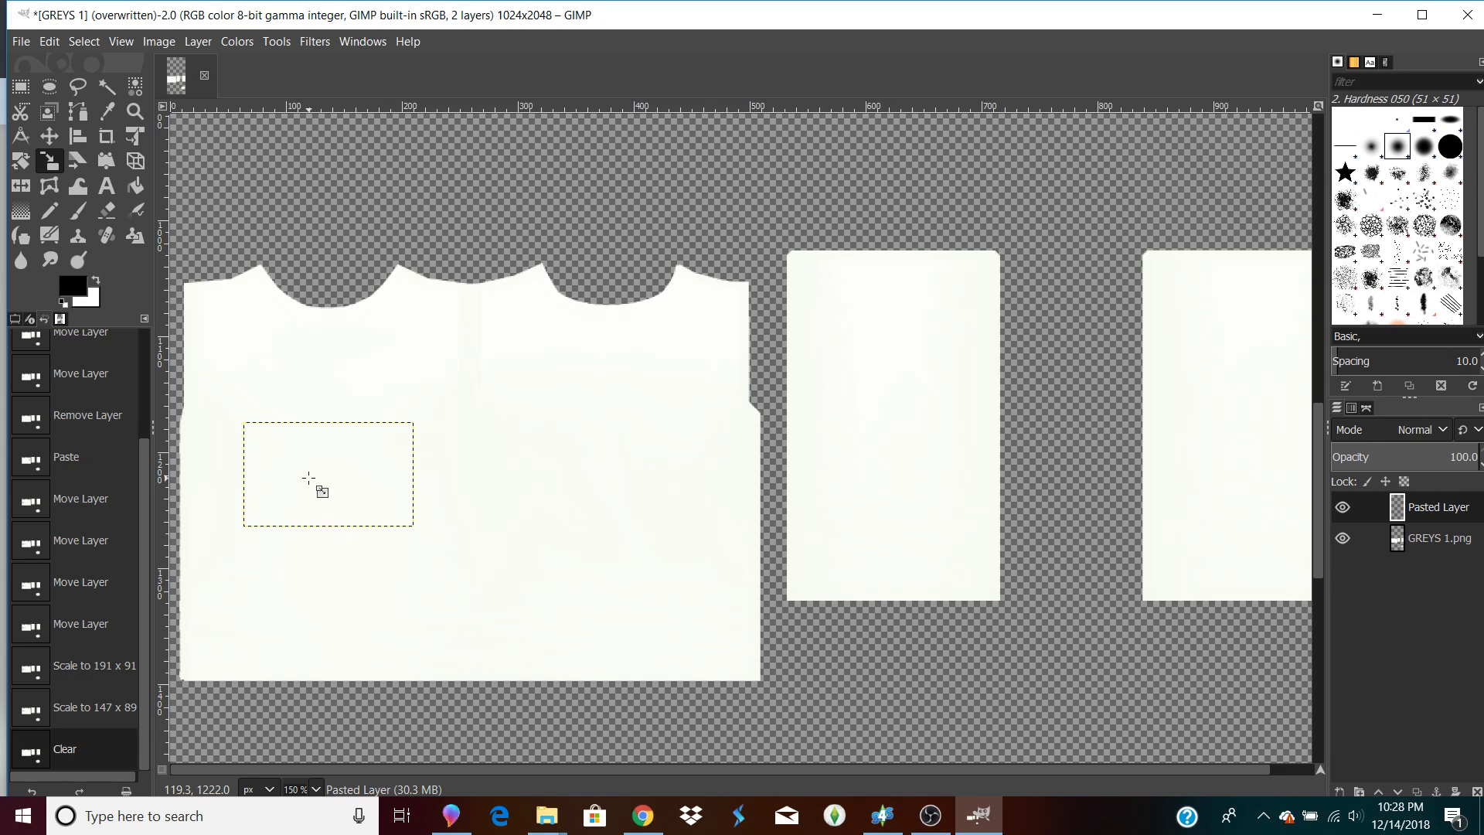
right_click(1405, 510)
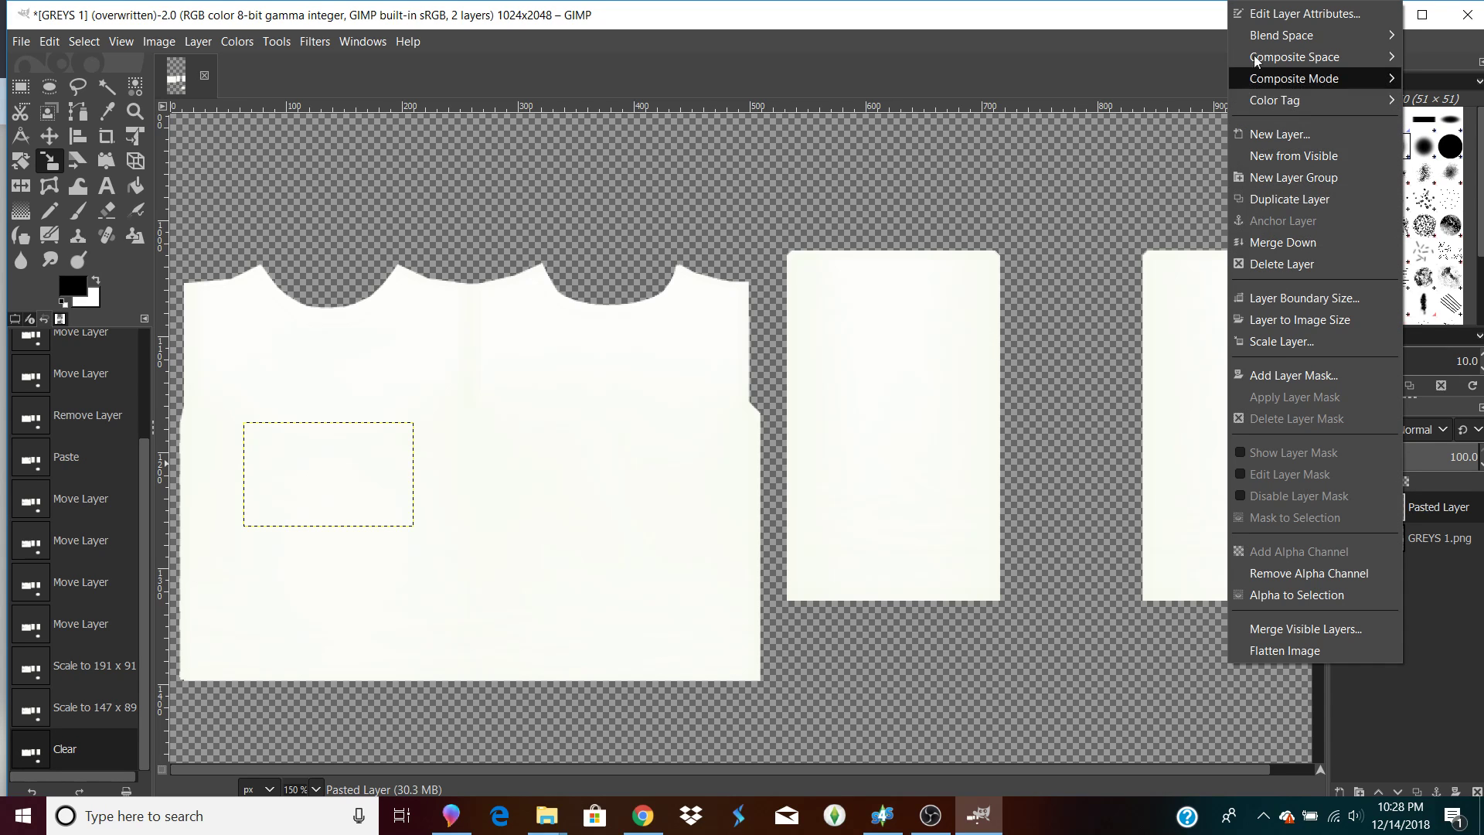
click(1281, 263)
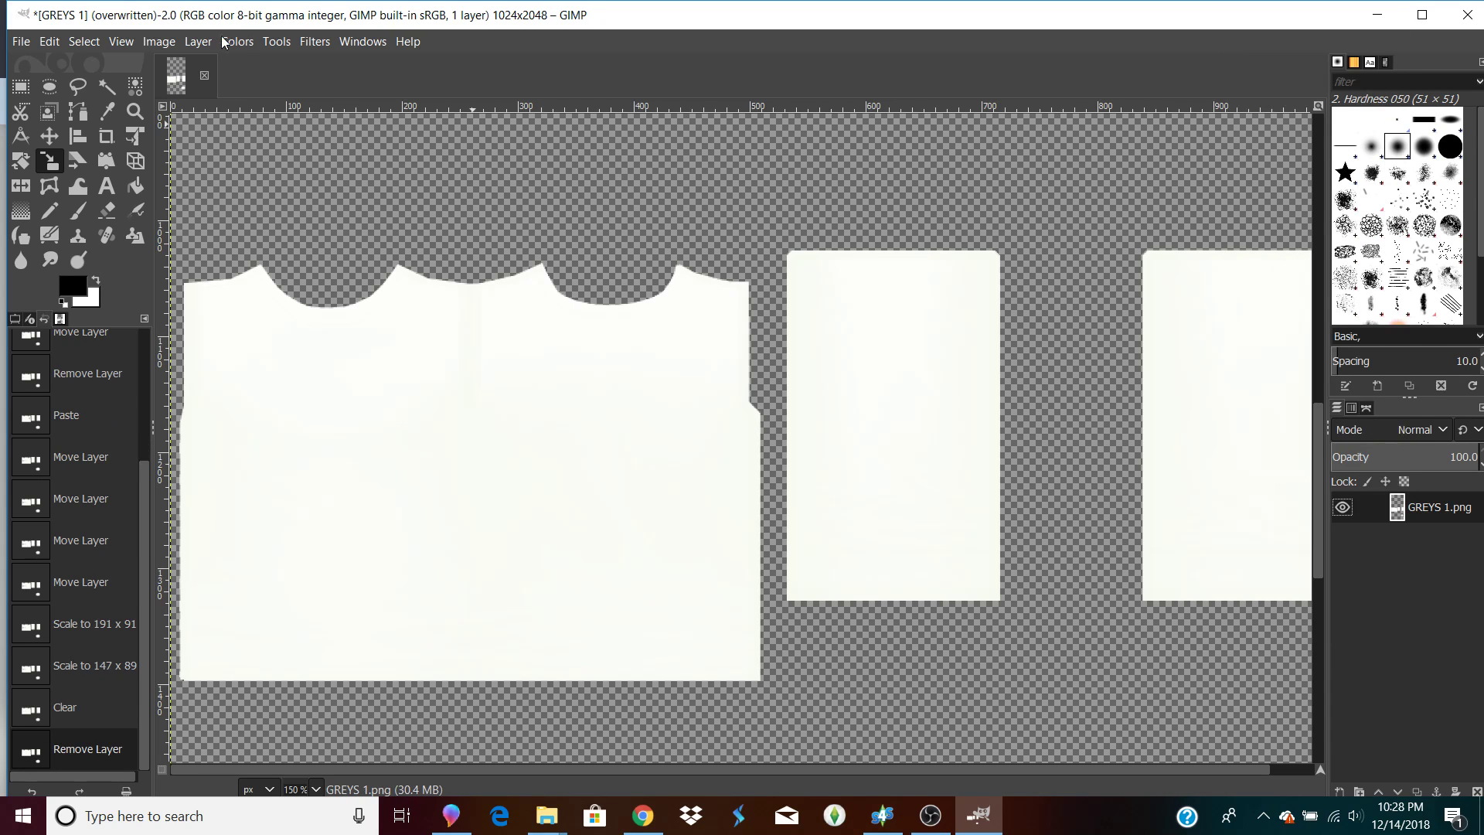
Switch to Paint 3D, discard the changes to 2362805_0.jpg, and open seattle-grace-mercy-west-hospital-greys-anatomy-shirt-large from Pictures.
click(23, 43)
mouse_move(55, 52)
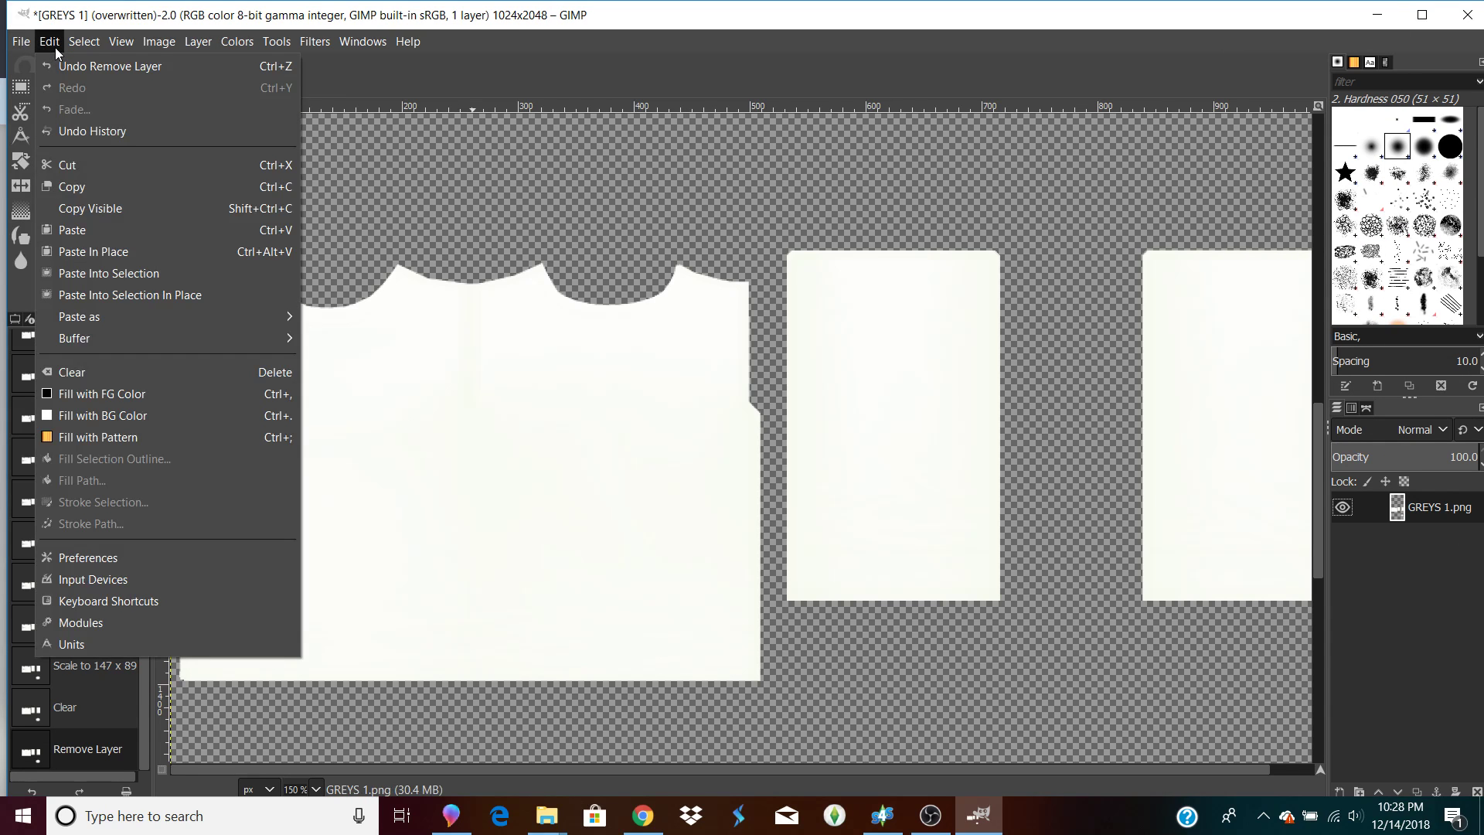
click(454, 811)
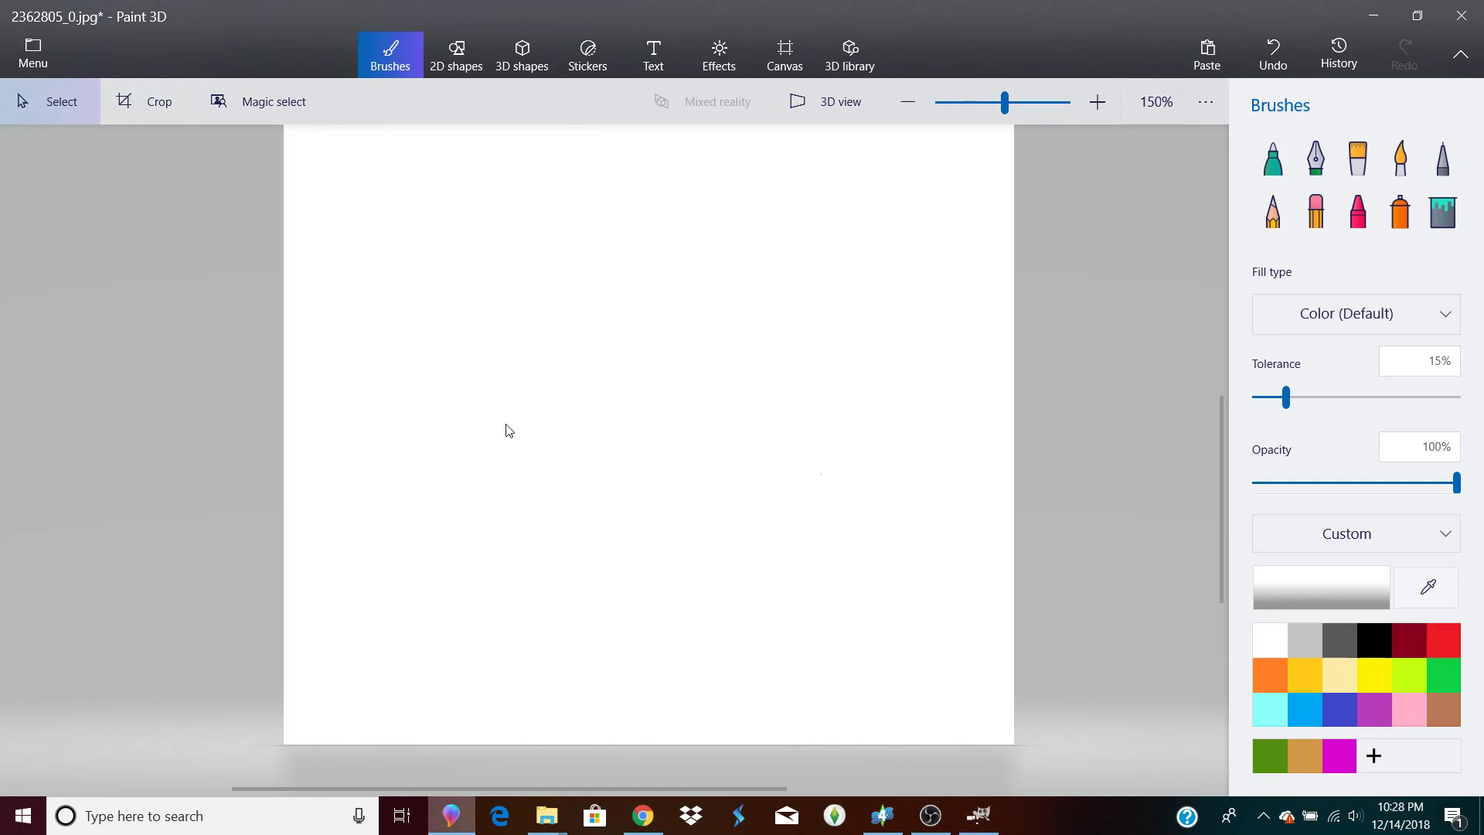
click(35, 52)
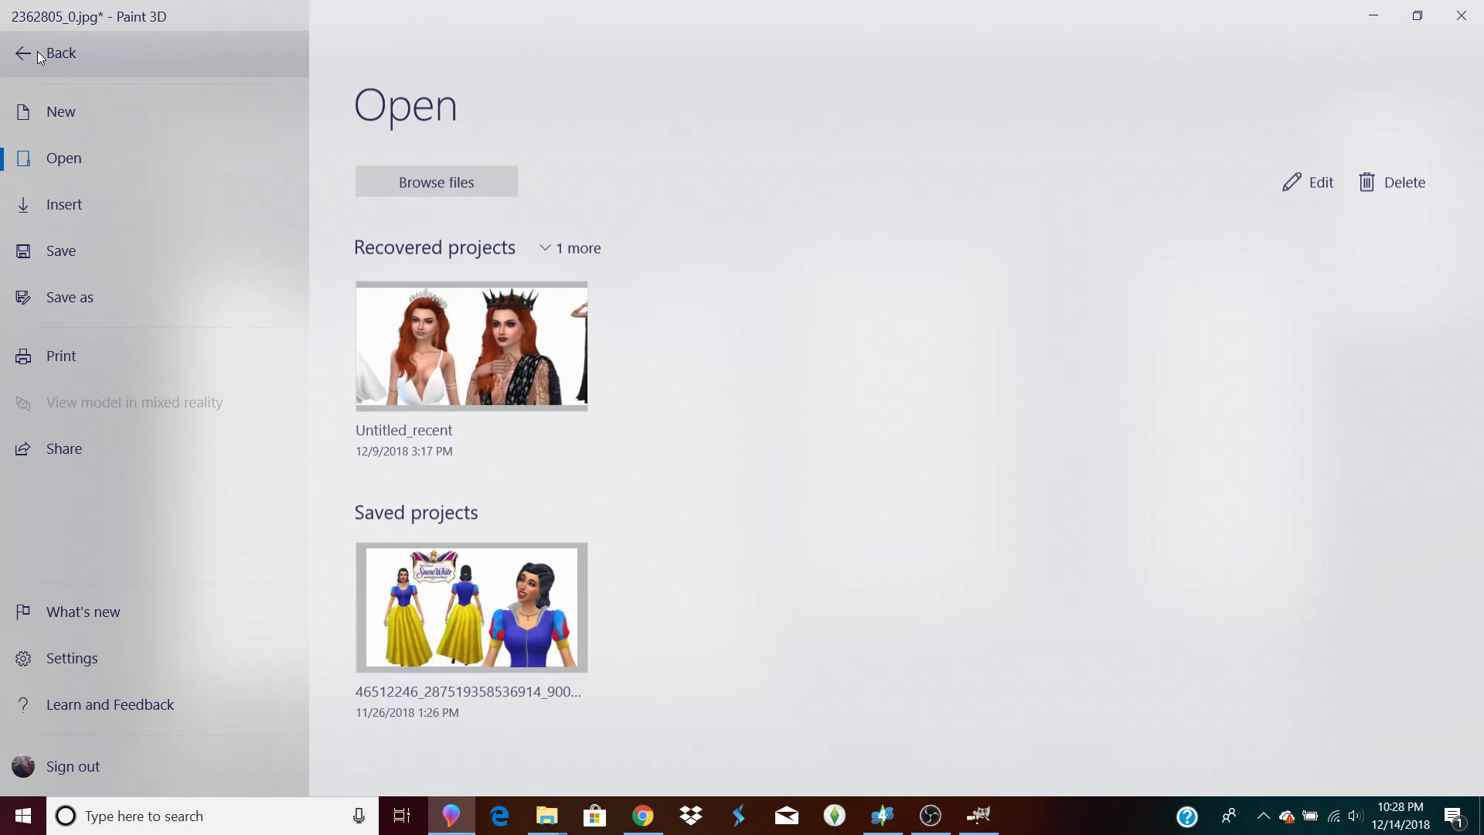
click(512, 181)
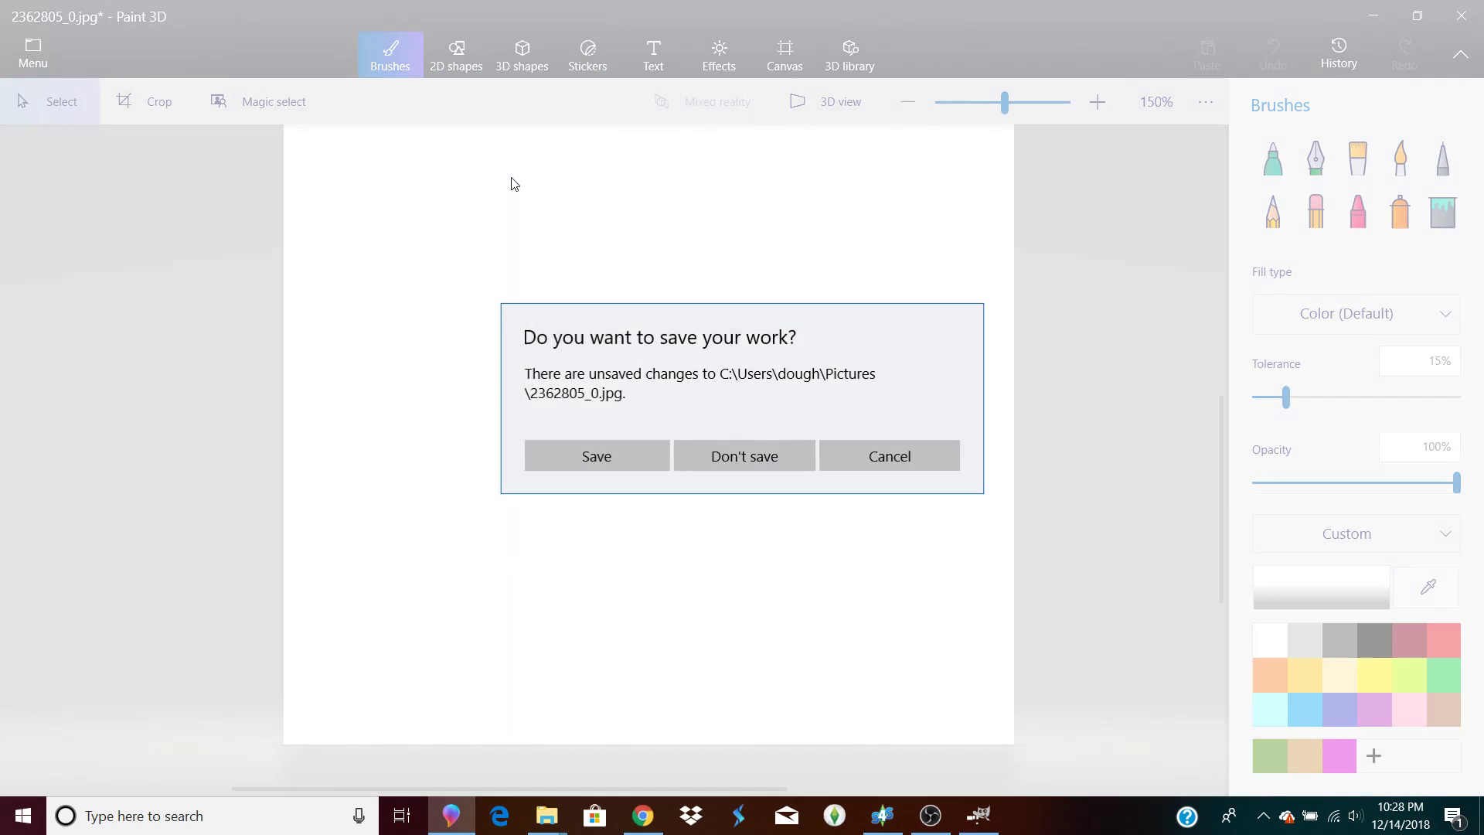
click(738, 458)
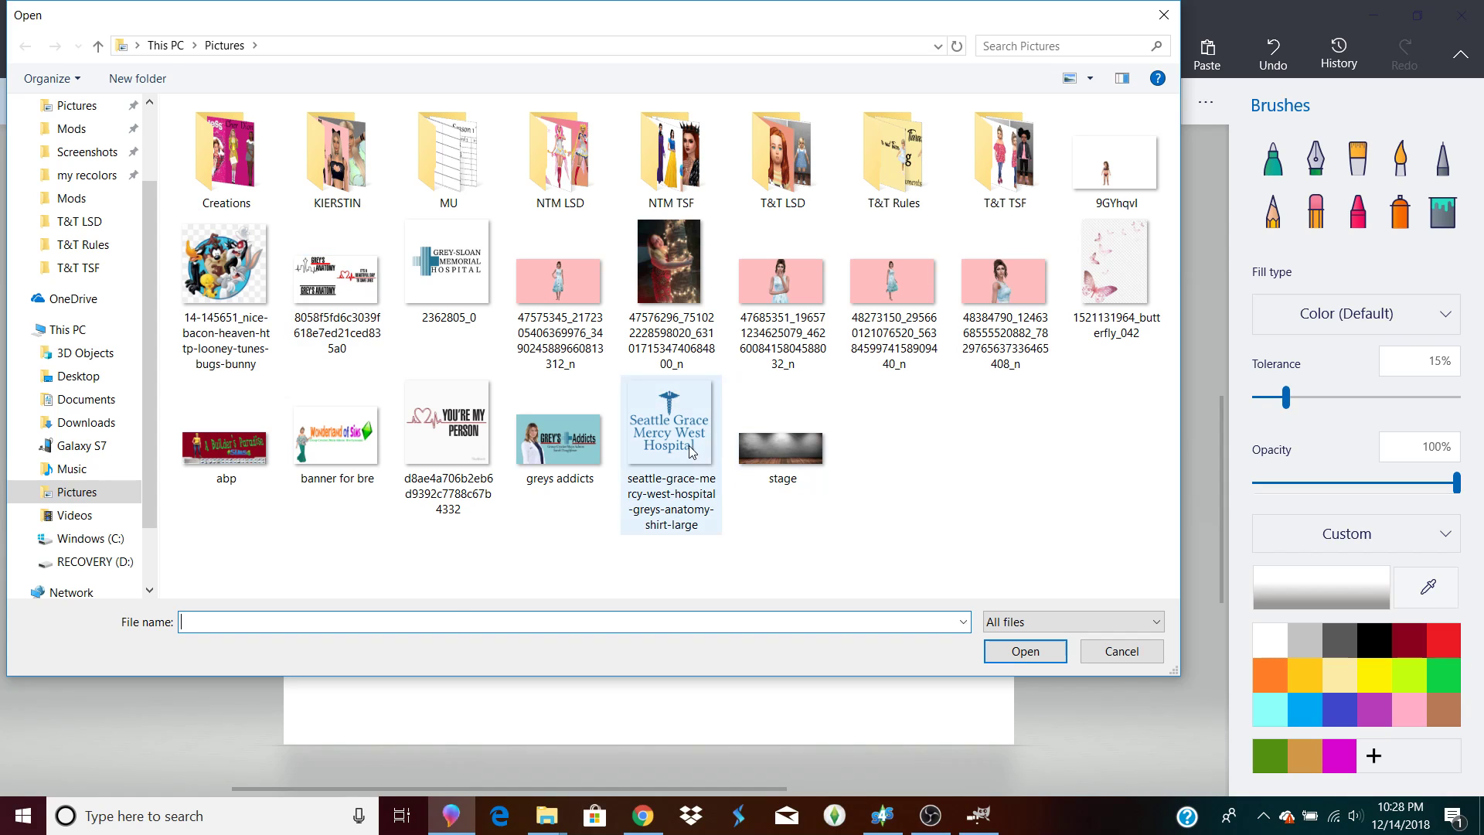
click(687, 449)
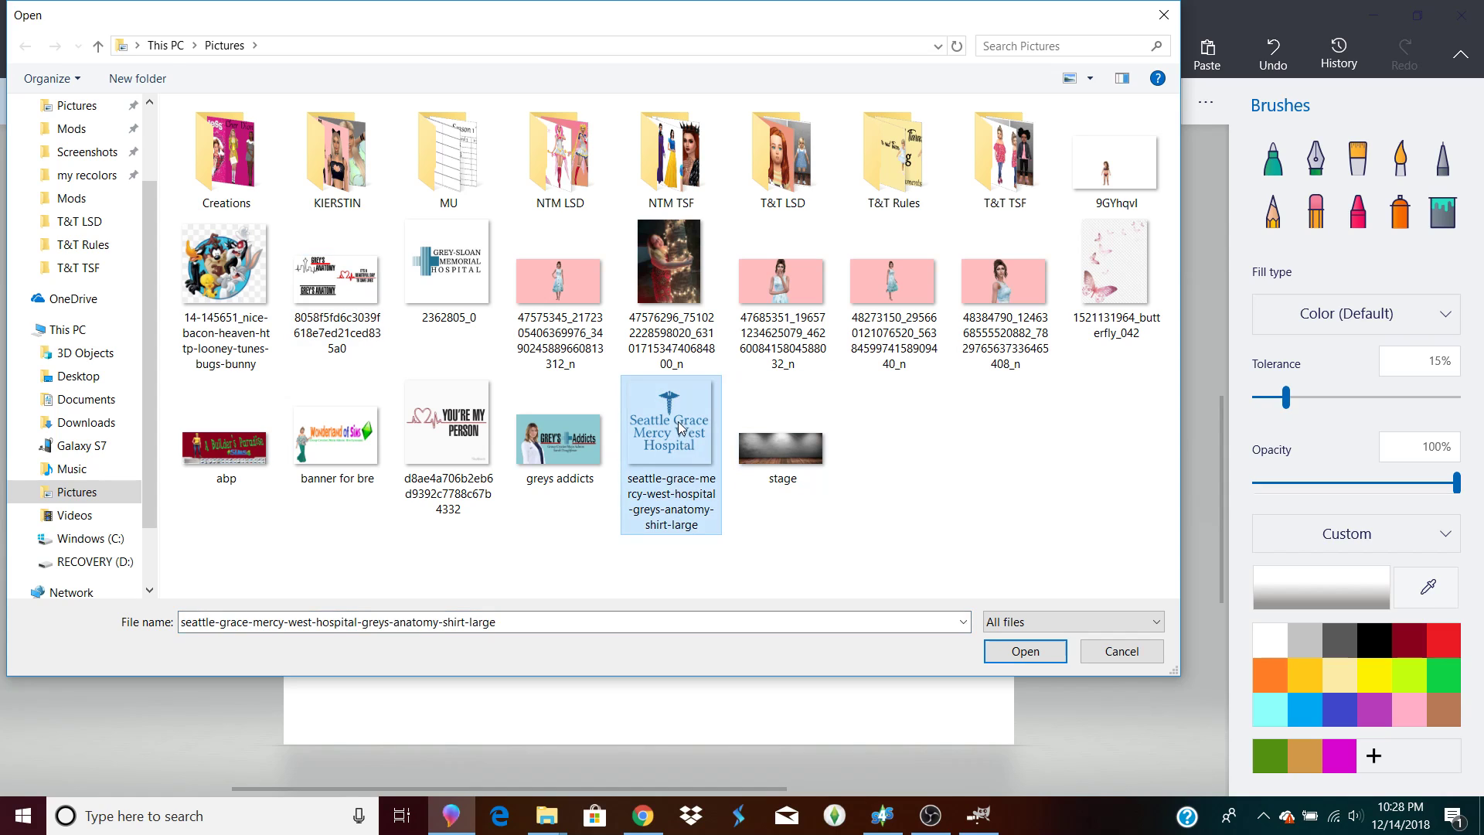
double_click(681, 427)
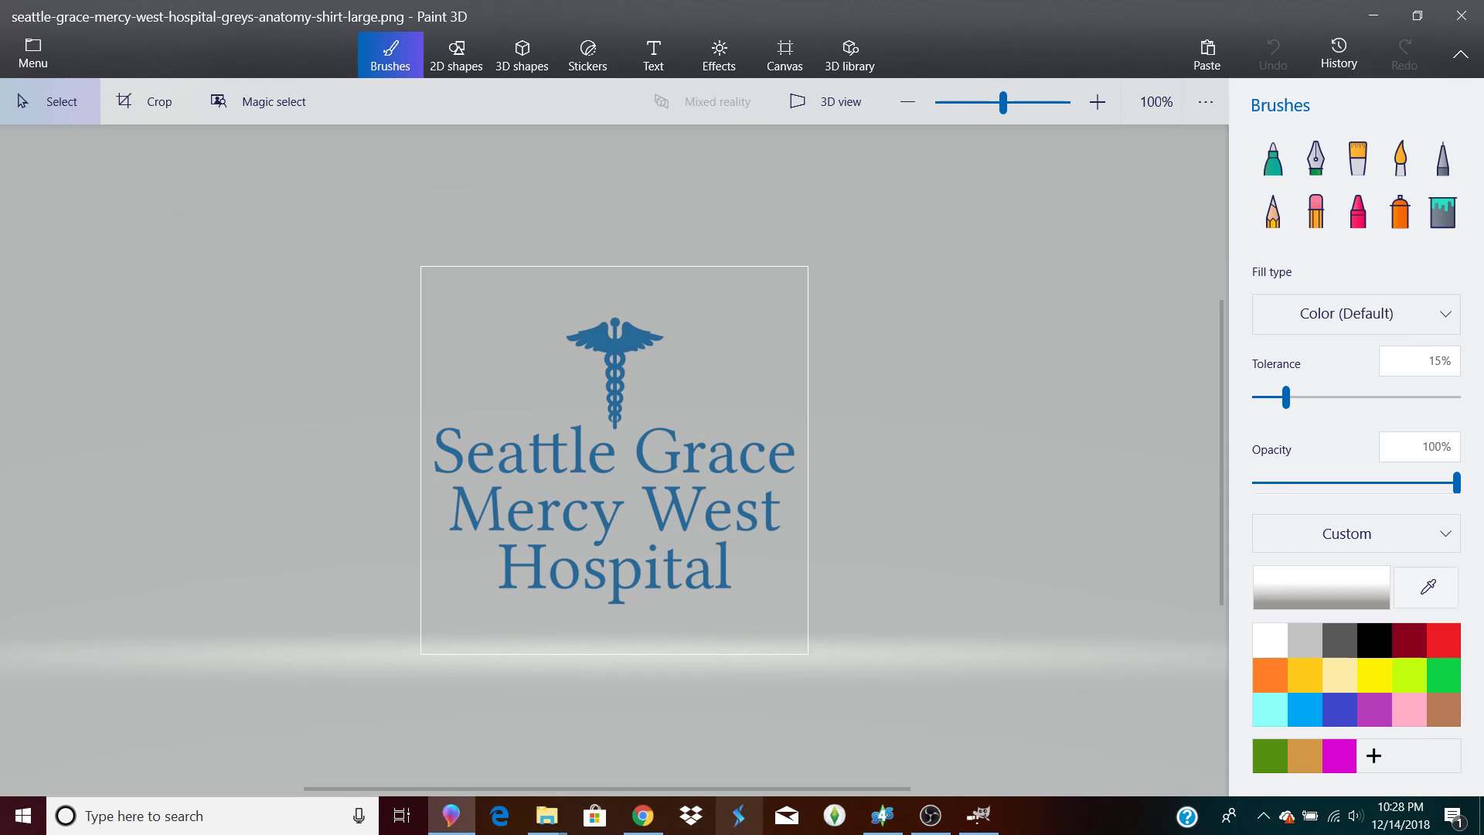
Switch back to GIMP and bring up the Pictures folder for opening an image.
click(978, 815)
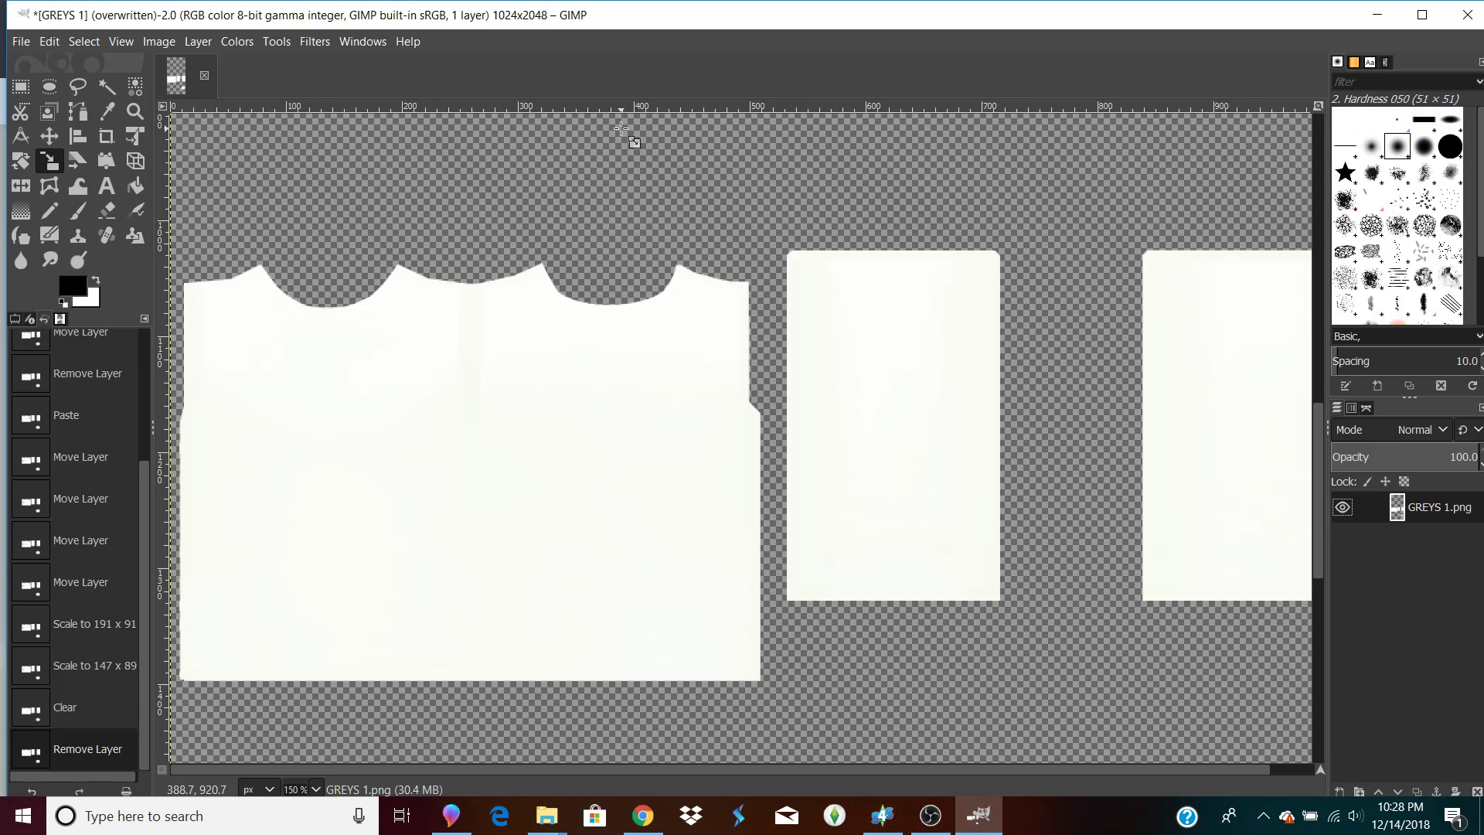
click(23, 38)
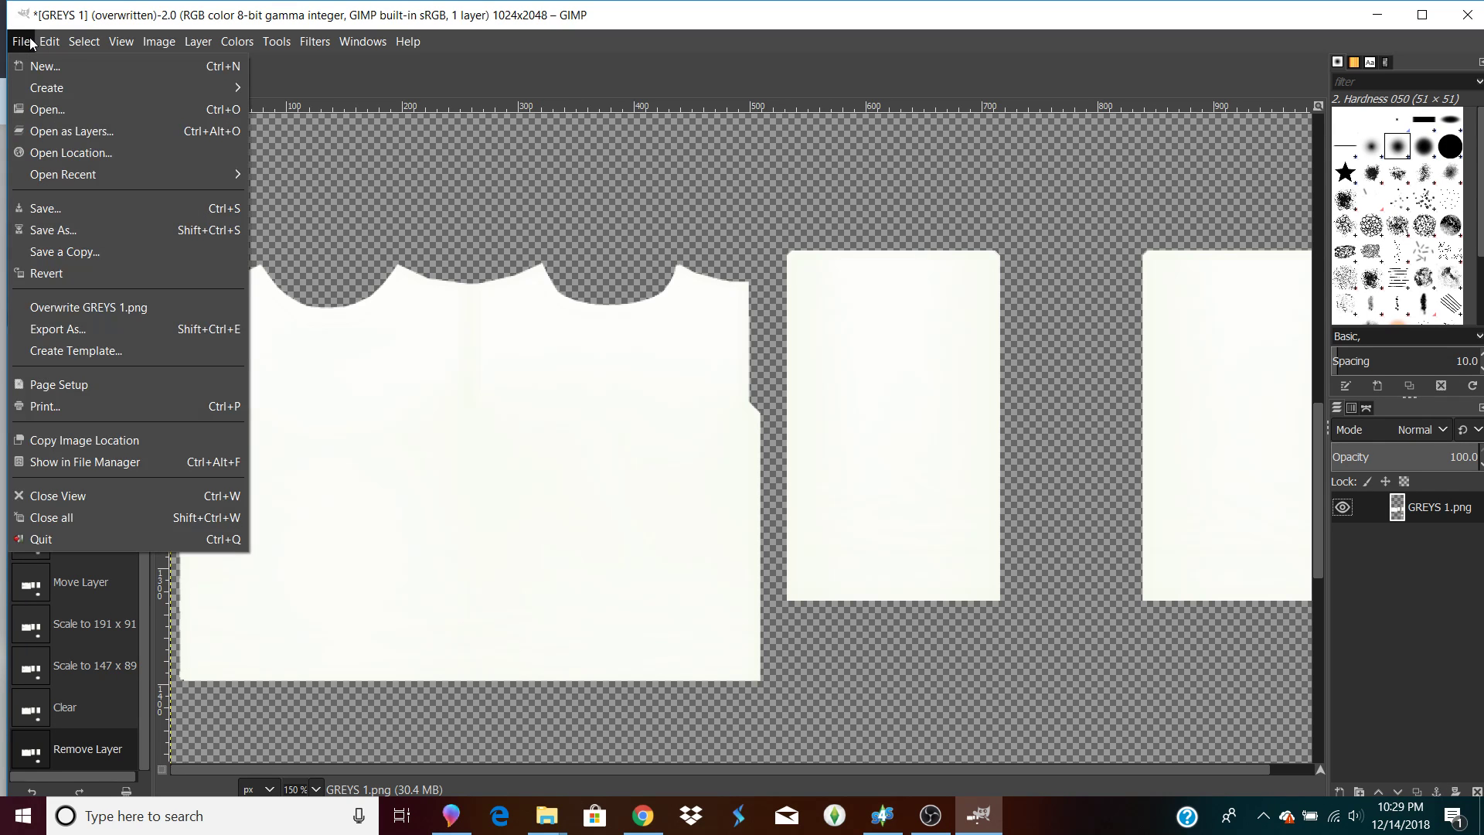
click(63, 109)
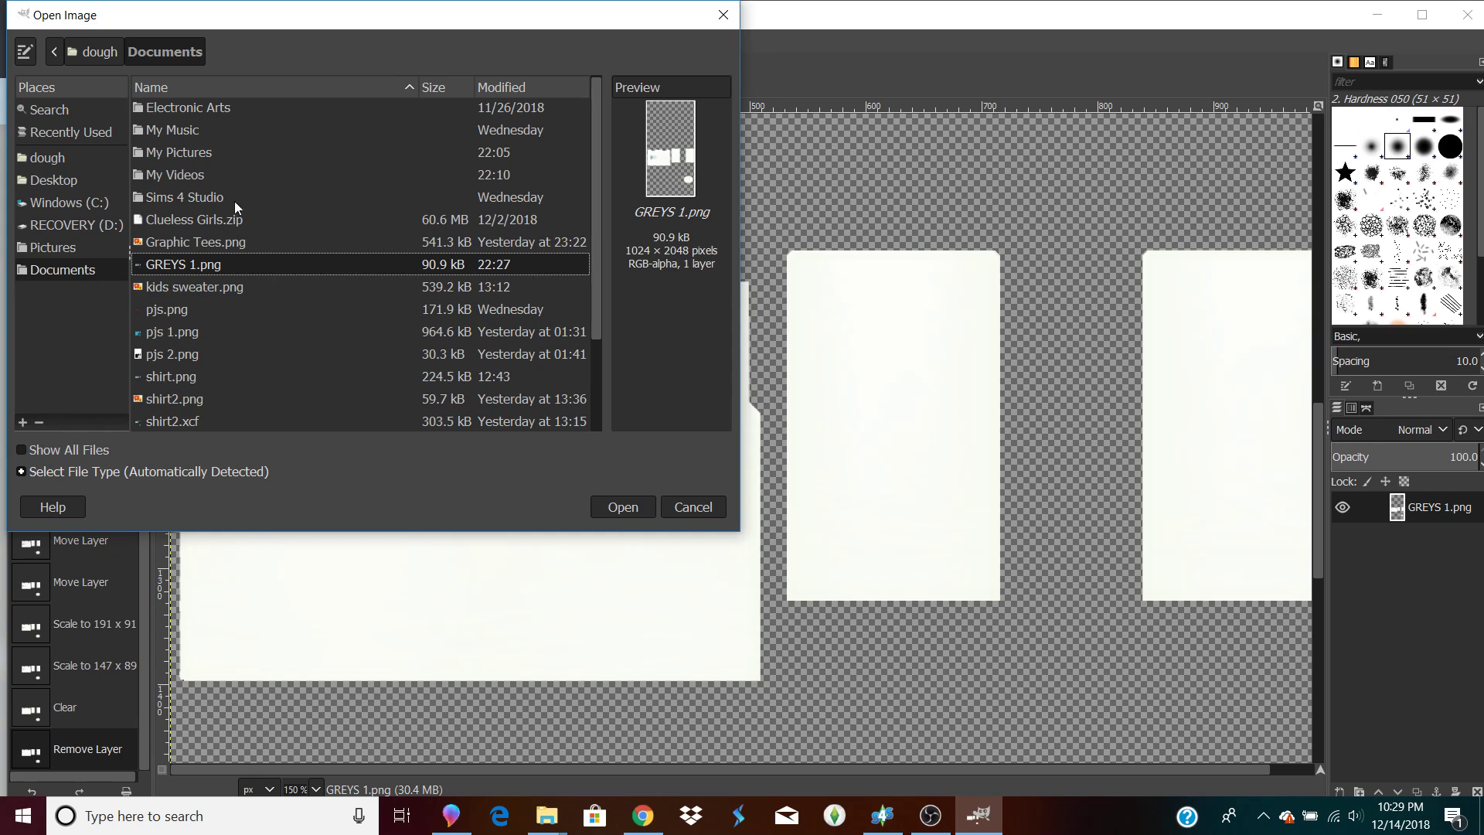
click(59, 249)
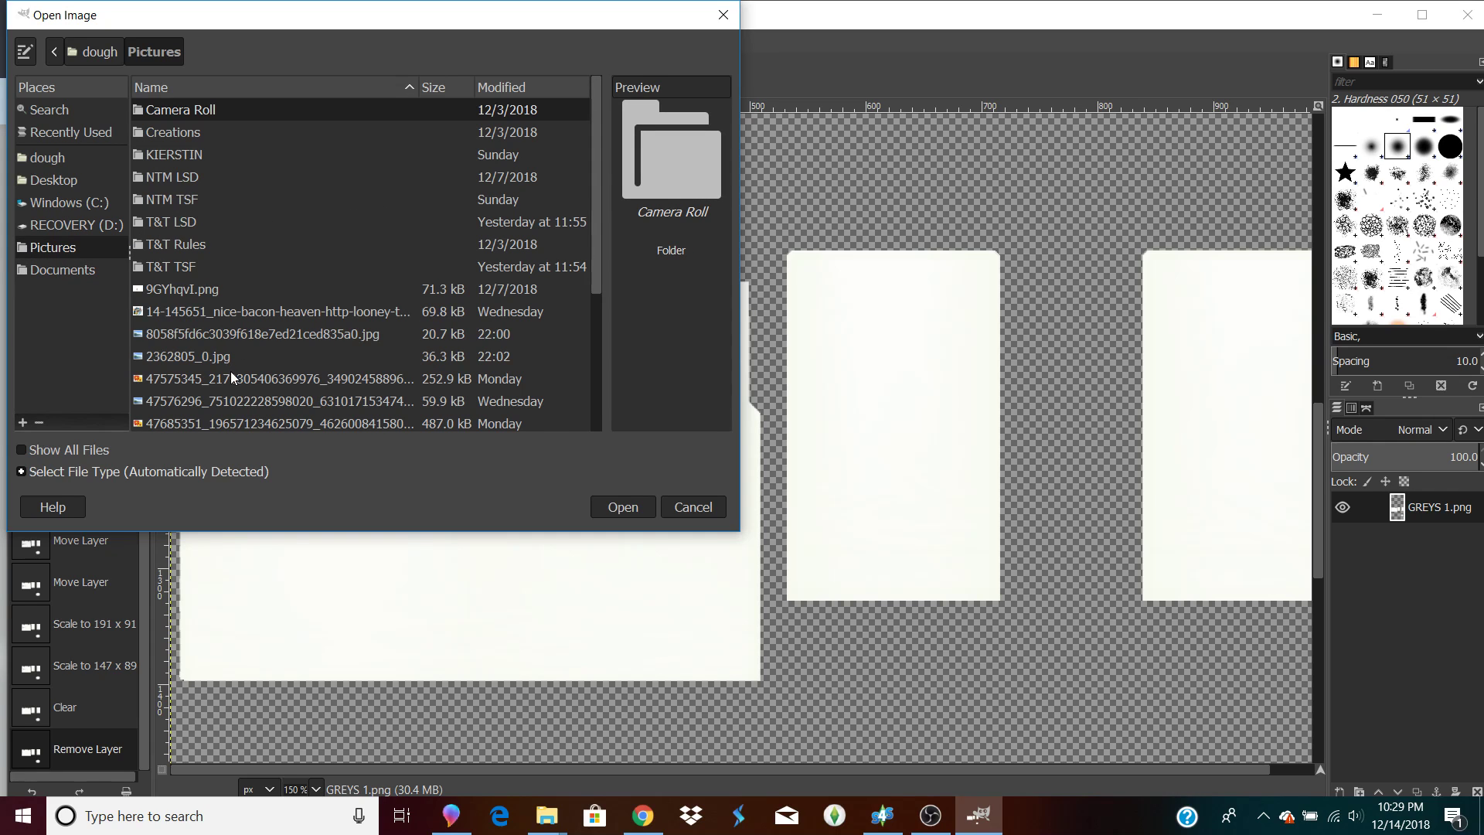
Preview the image files in the Pictures folder to find the next logo for the shirt.
click(179, 311)
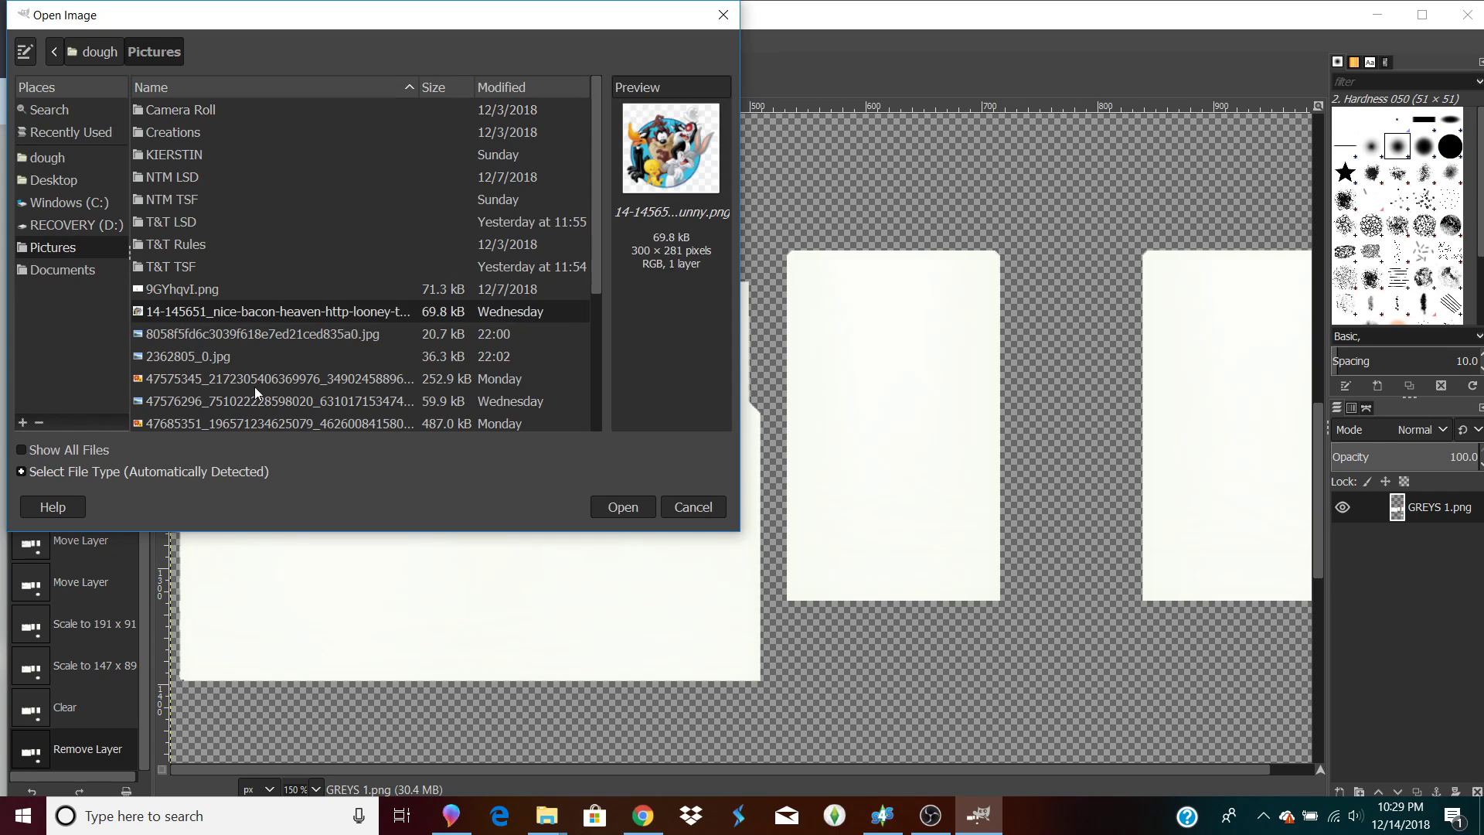
click(211, 380)
click(204, 408)
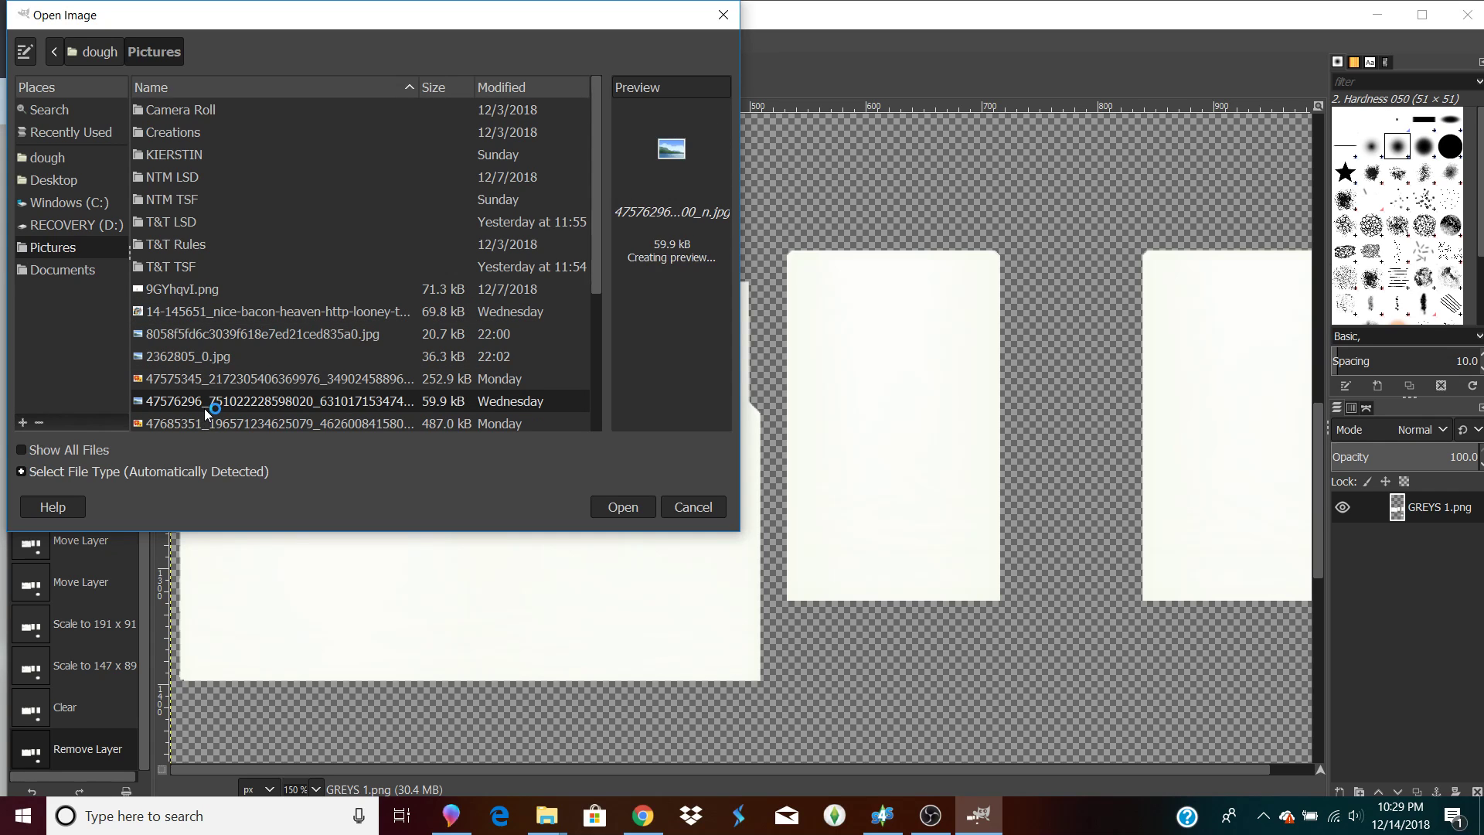
click(224, 359)
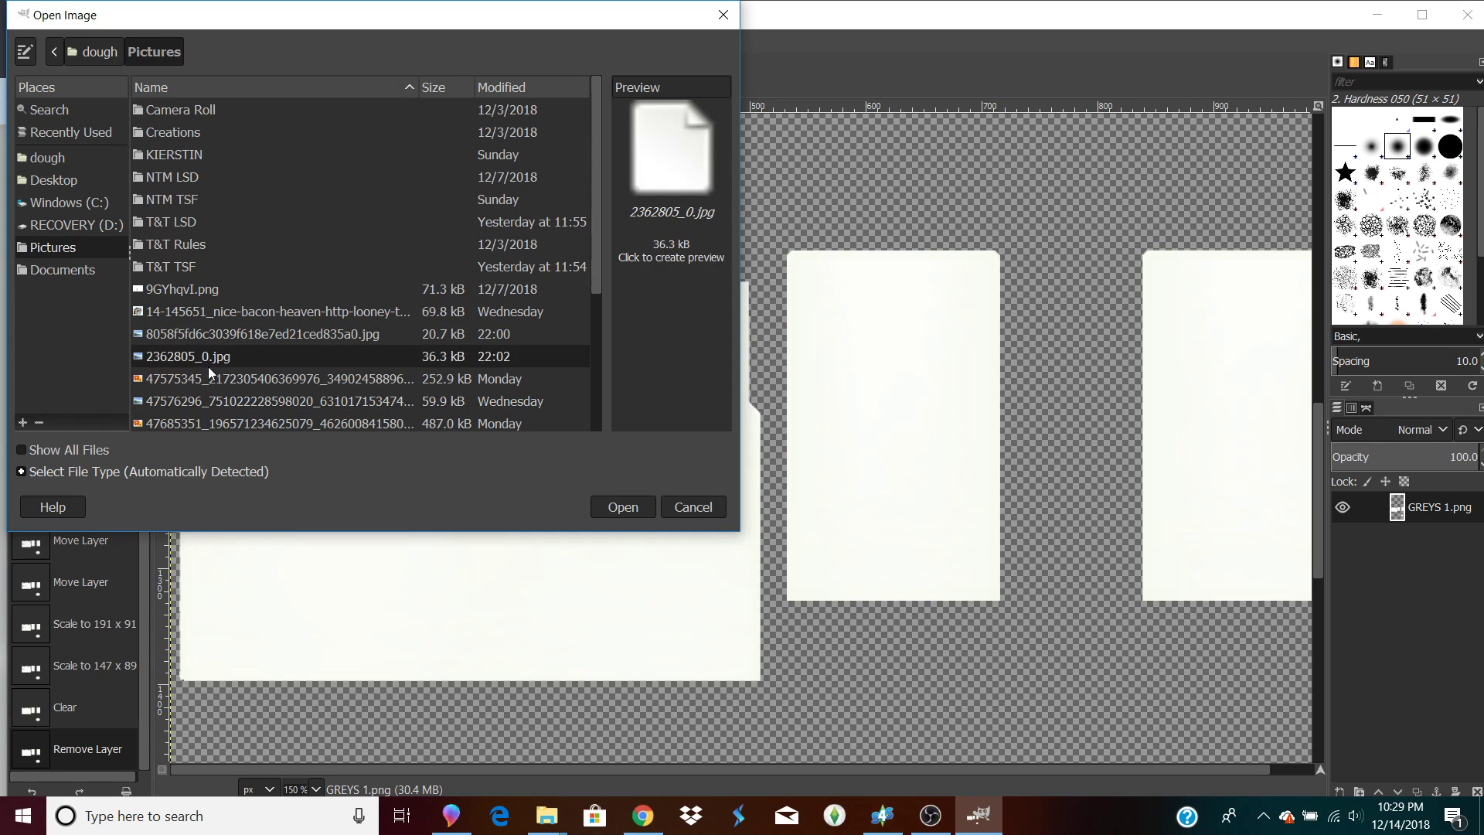
click(229, 336)
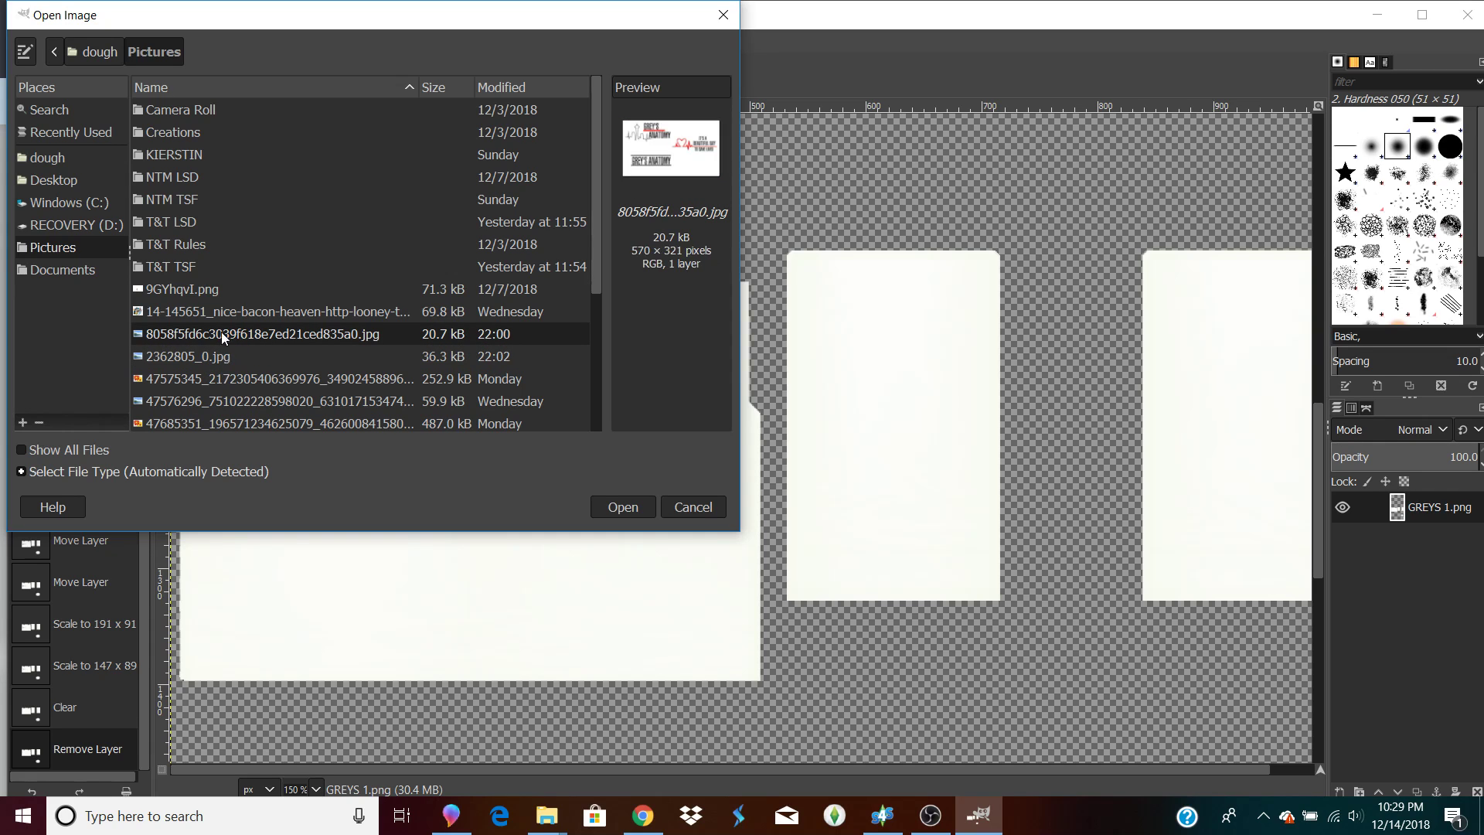
click(232, 312)
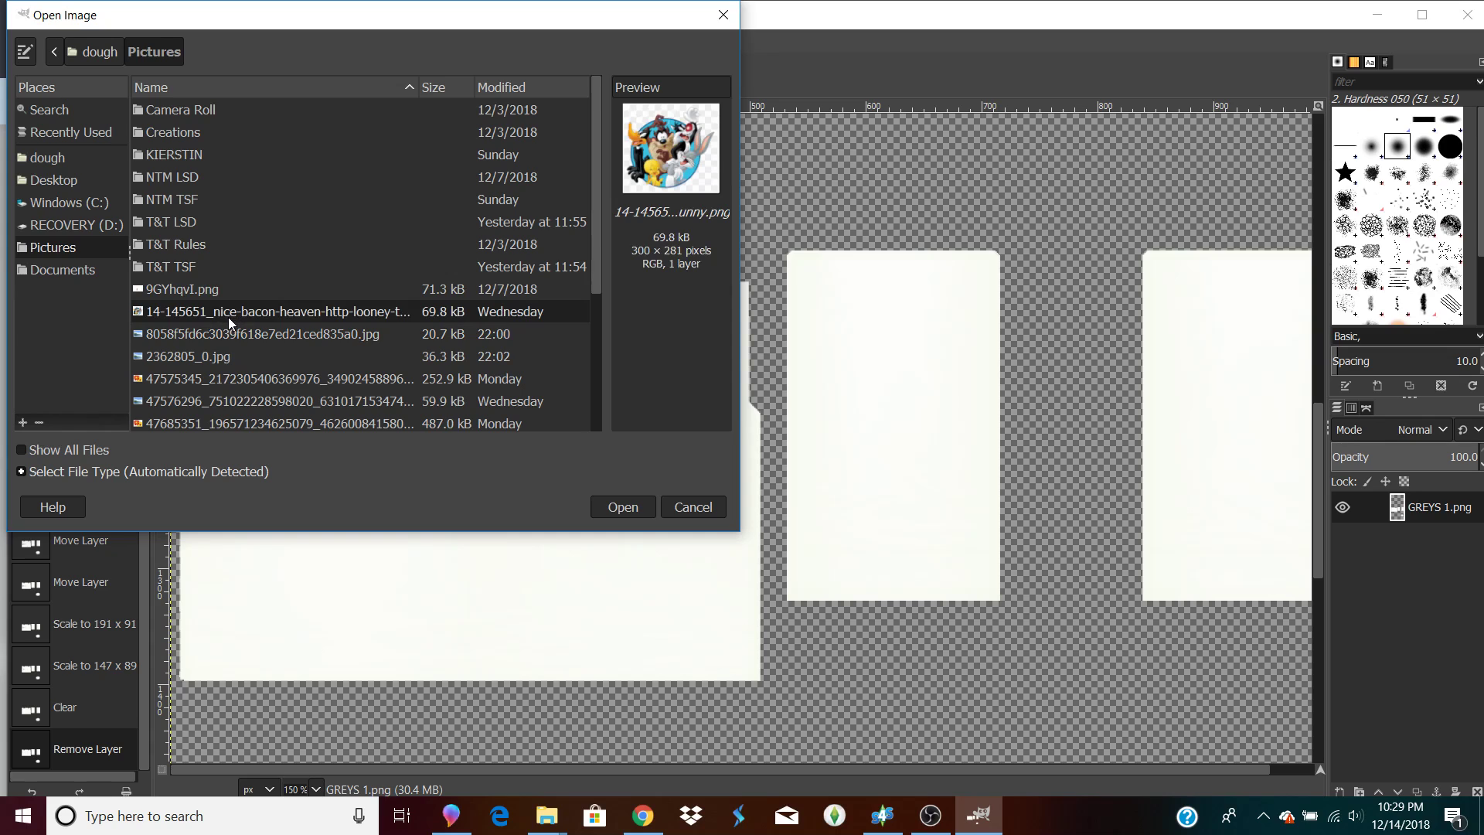
click(216, 290)
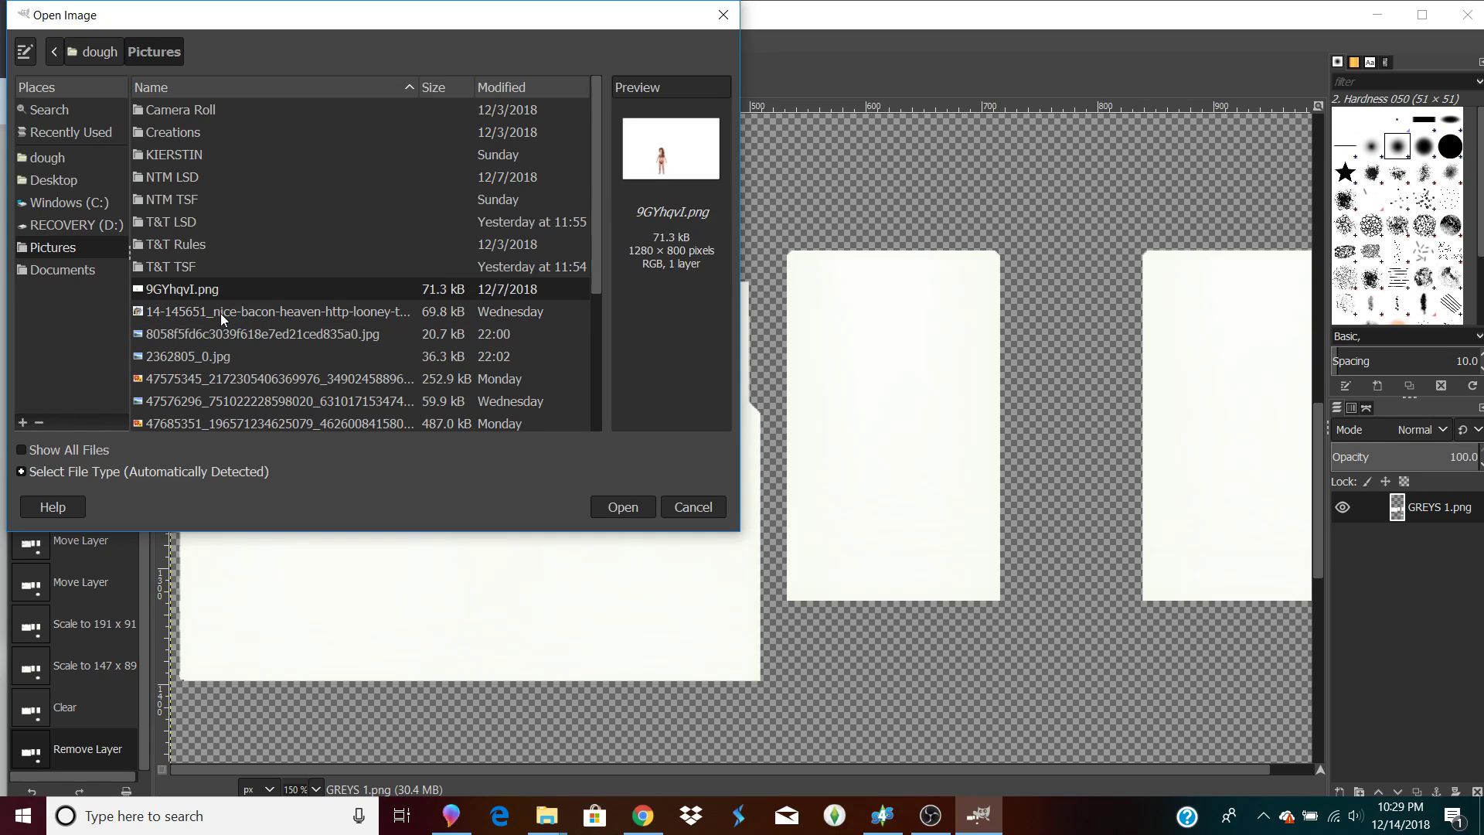
click(217, 401)
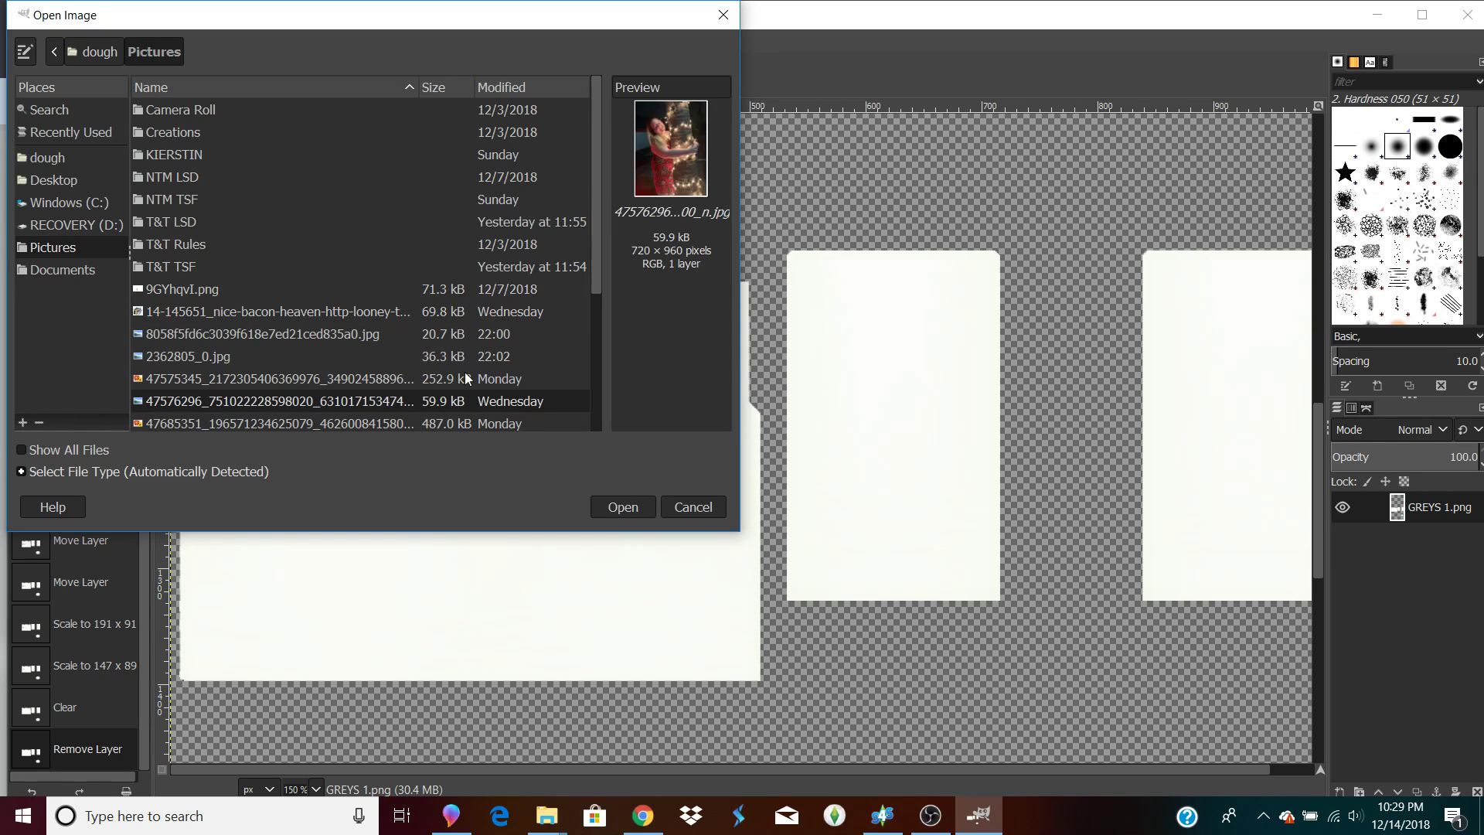
Preview the image files in the Pictures folder to find the hospital logo.
click(378, 419)
click(649, 269)
drag(594, 278, 609, 354)
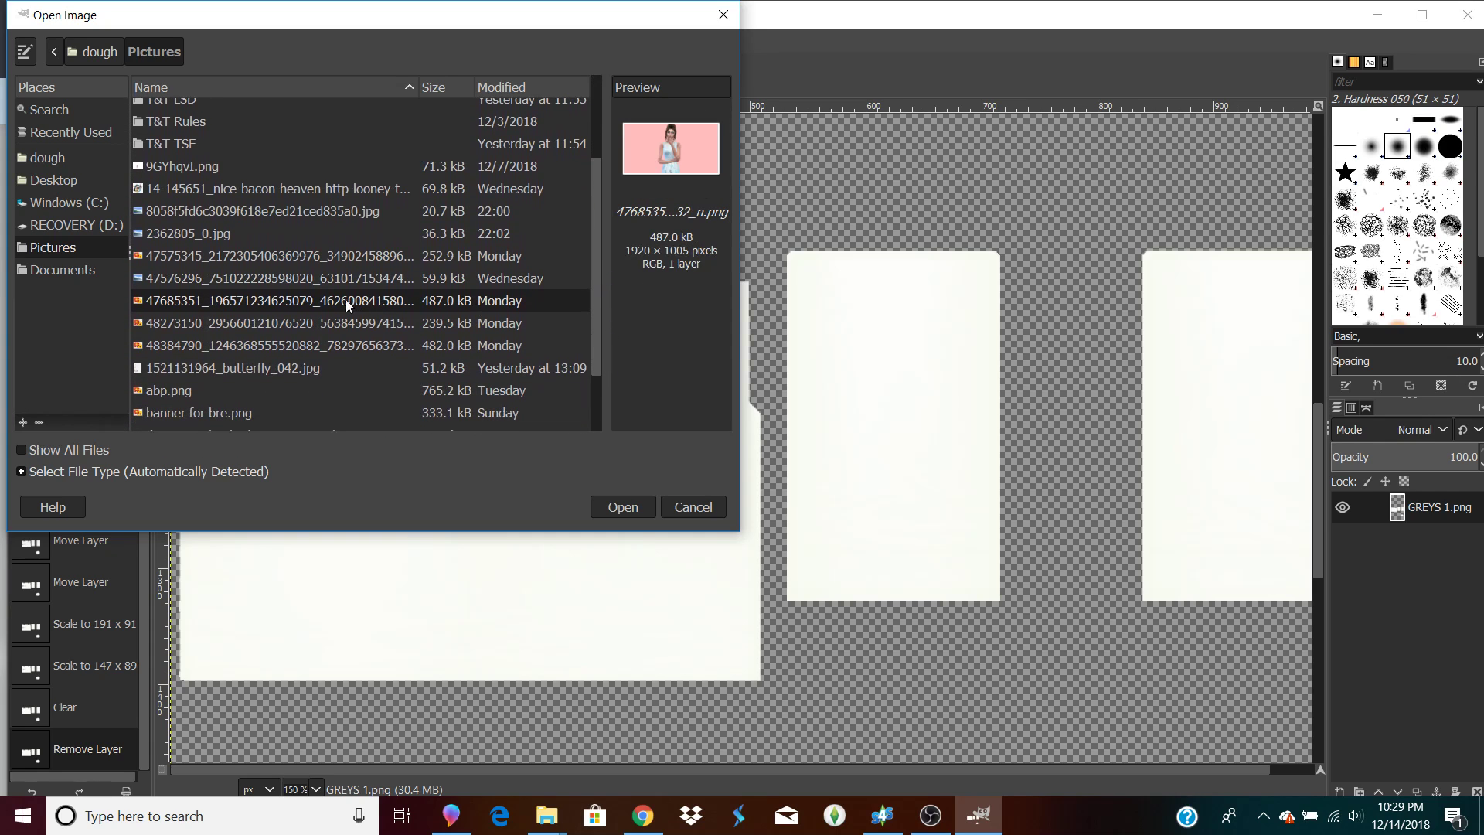
click(303, 377)
click(309, 306)
click(277, 257)
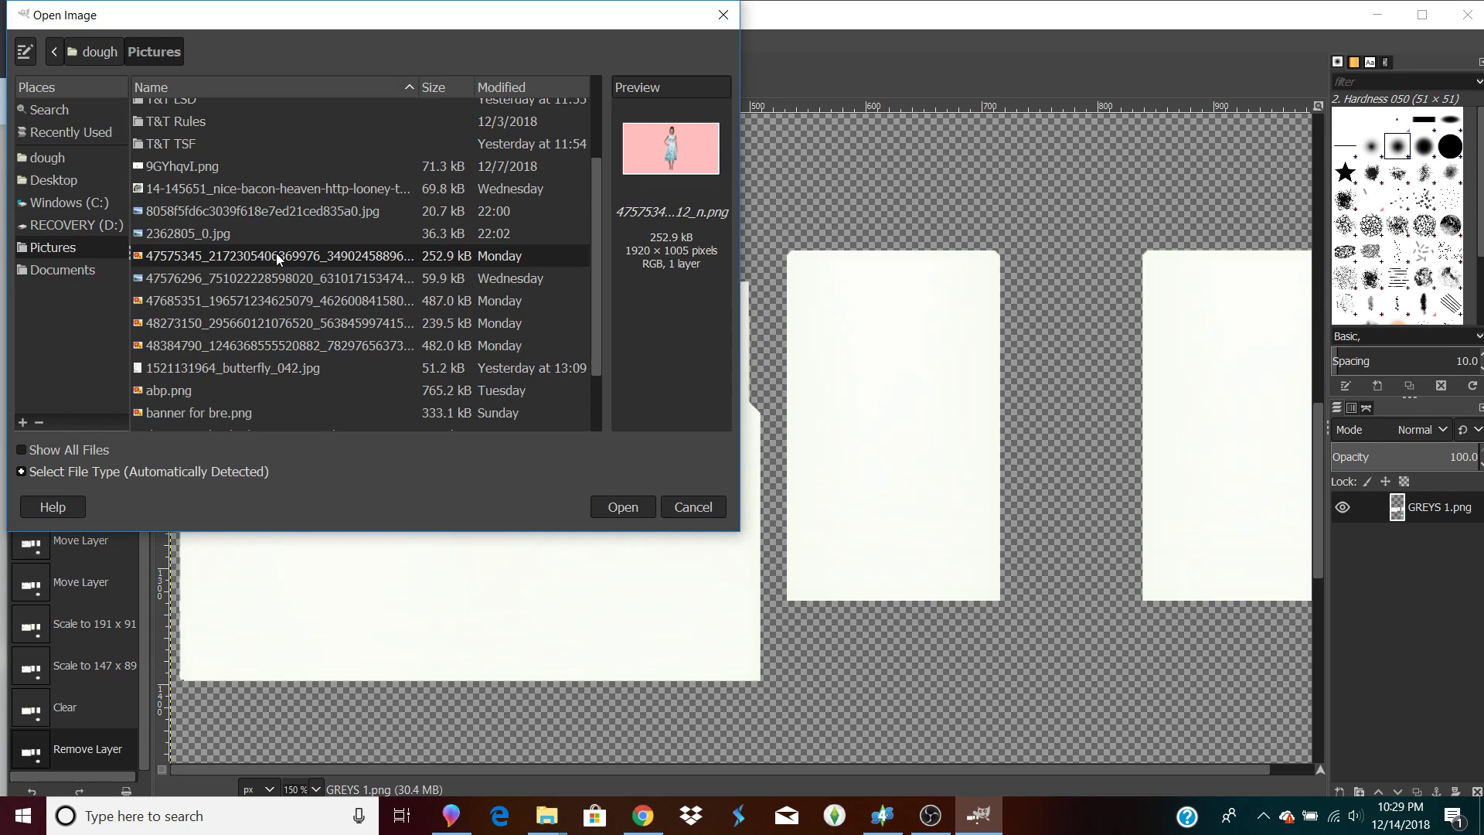
click(248, 230)
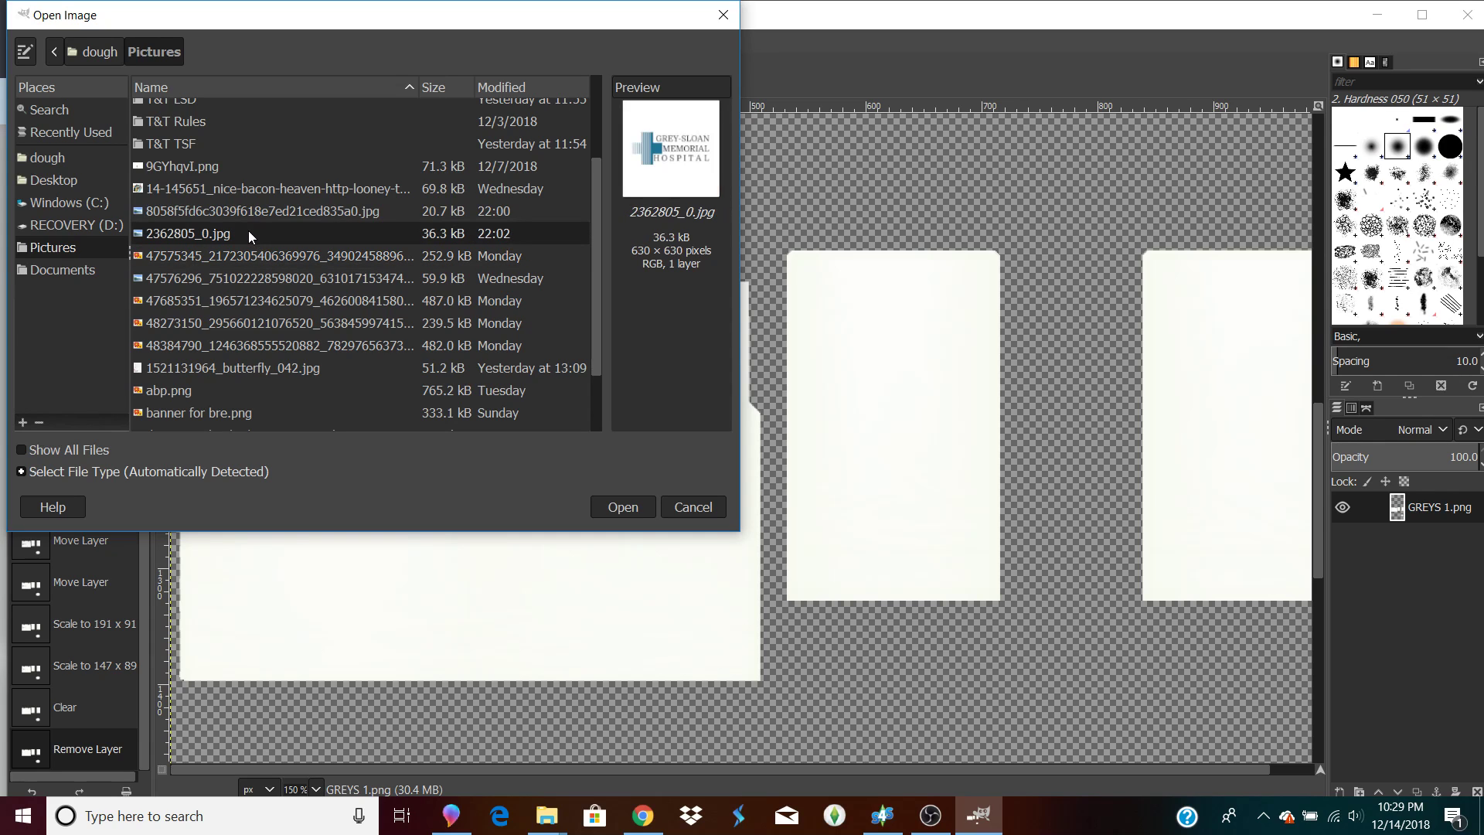
click(249, 215)
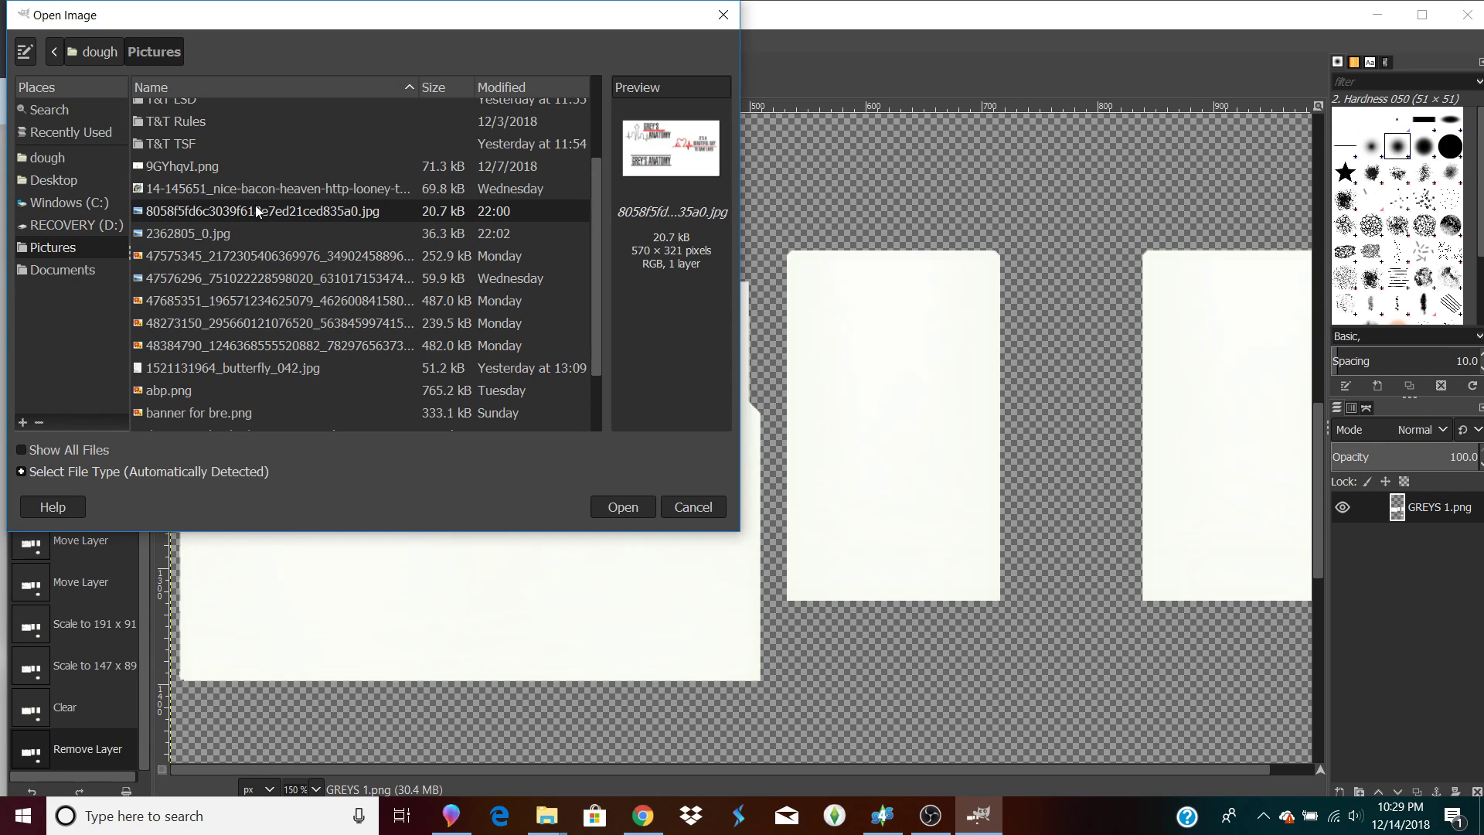
click(205, 168)
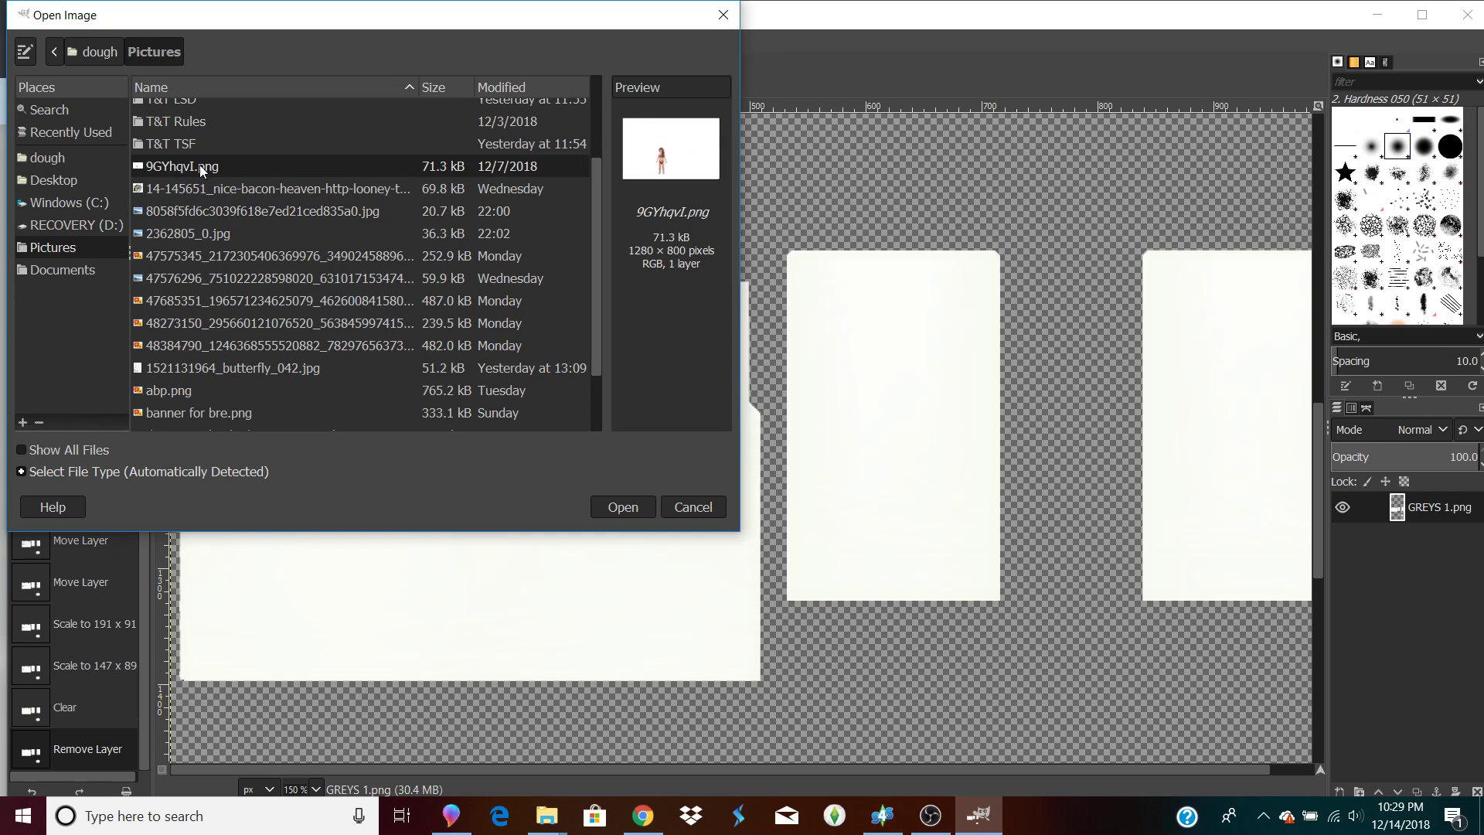
click(183, 145)
click(250, 234)
click(252, 249)
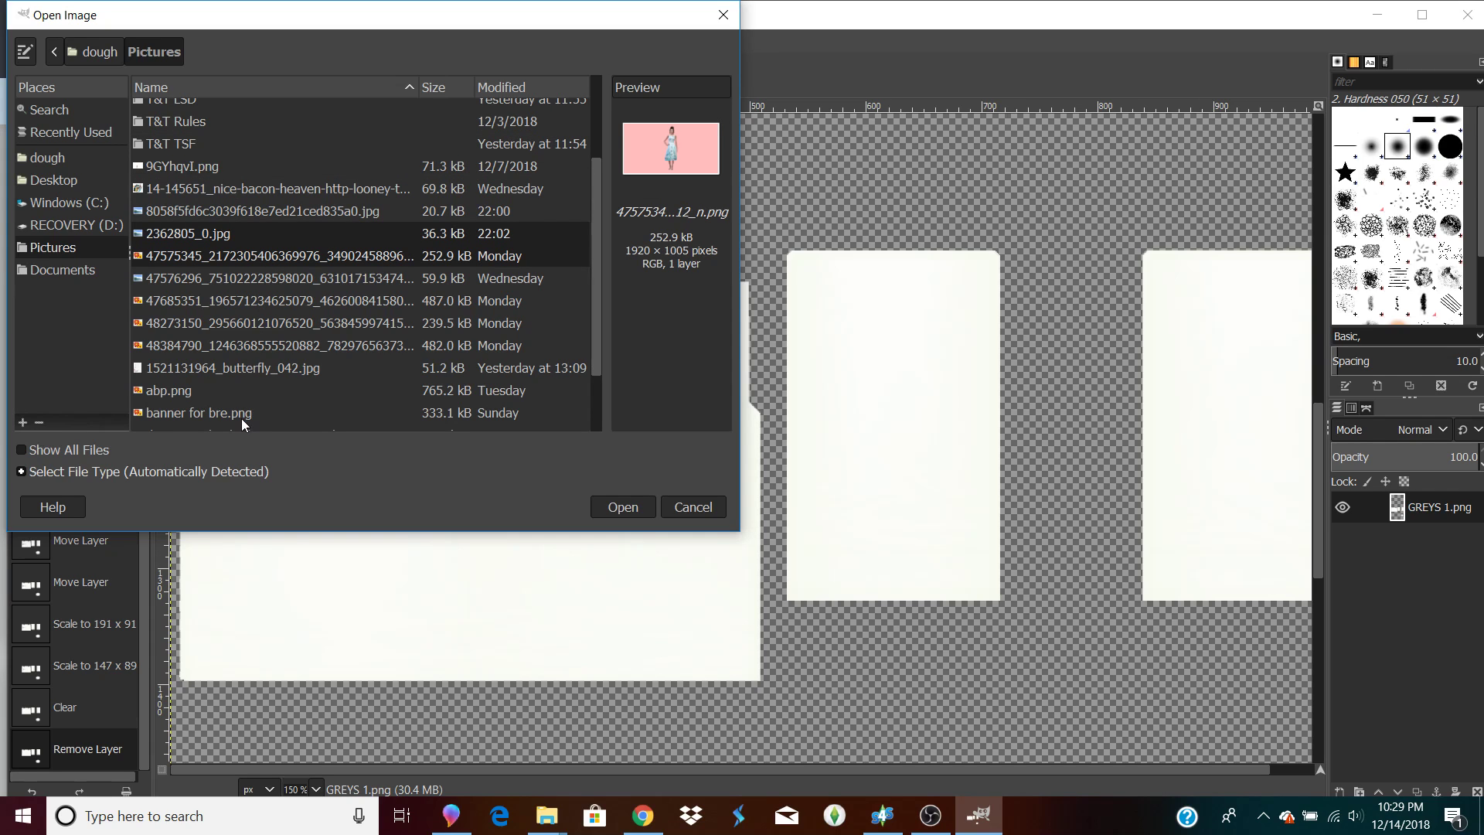
click(262, 368)
Open the logo image seattle-grace-mercy-west-hospital-greys-anatomy-shirt-large.png from the Pictures folder.
scroll(595, 358, down, 2)
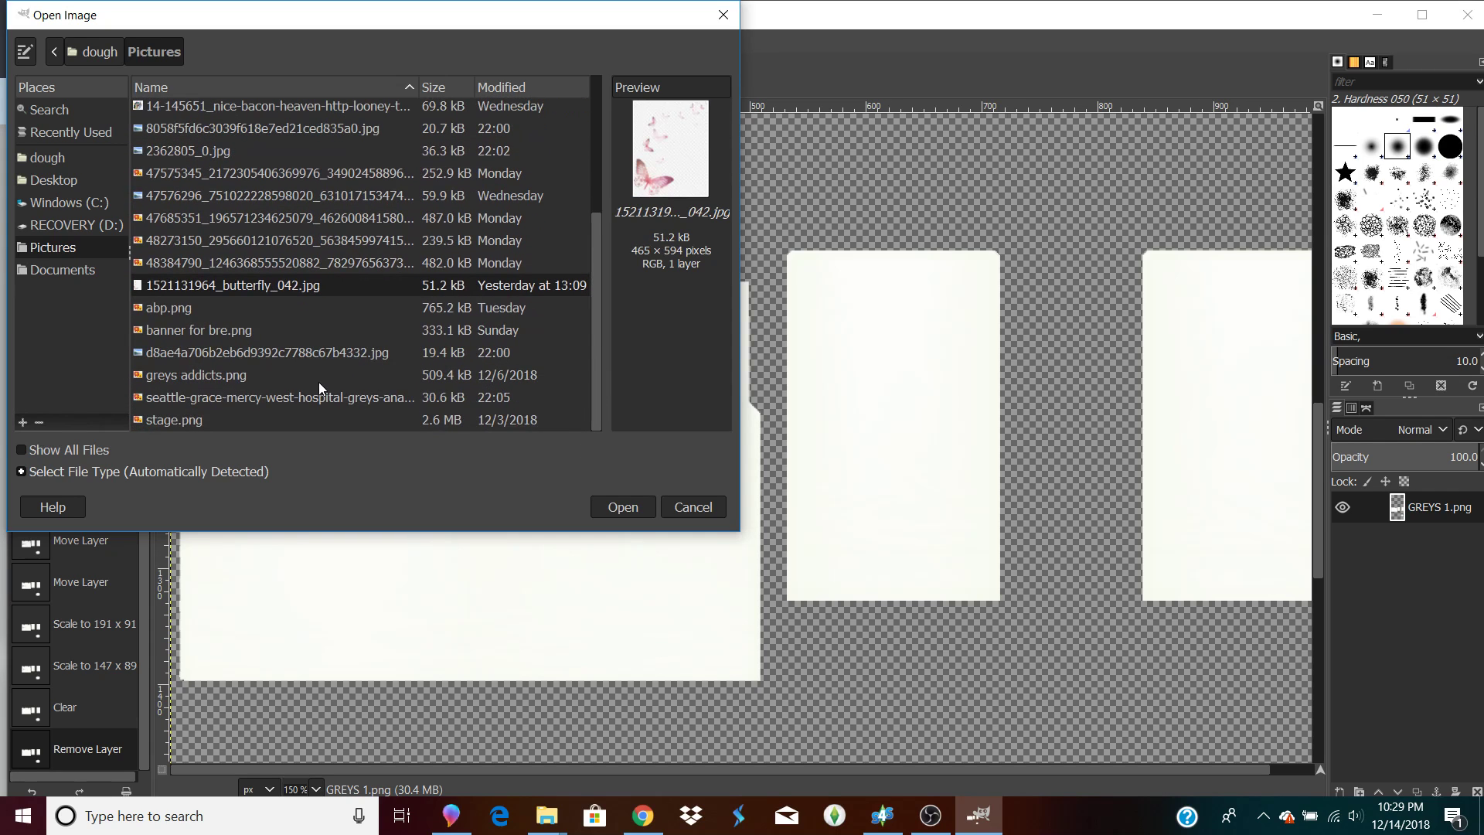
click(289, 395)
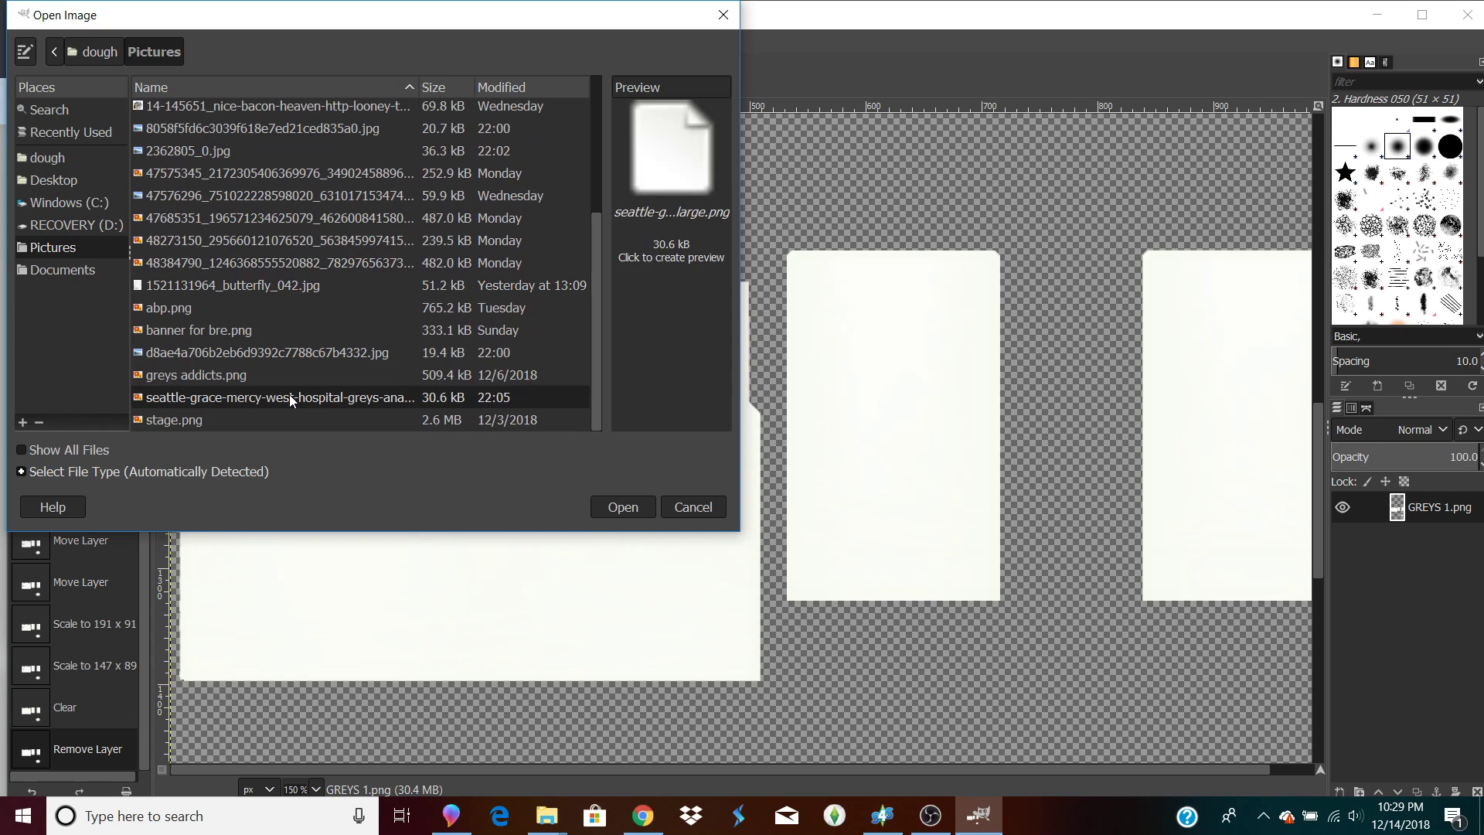
click(622, 507)
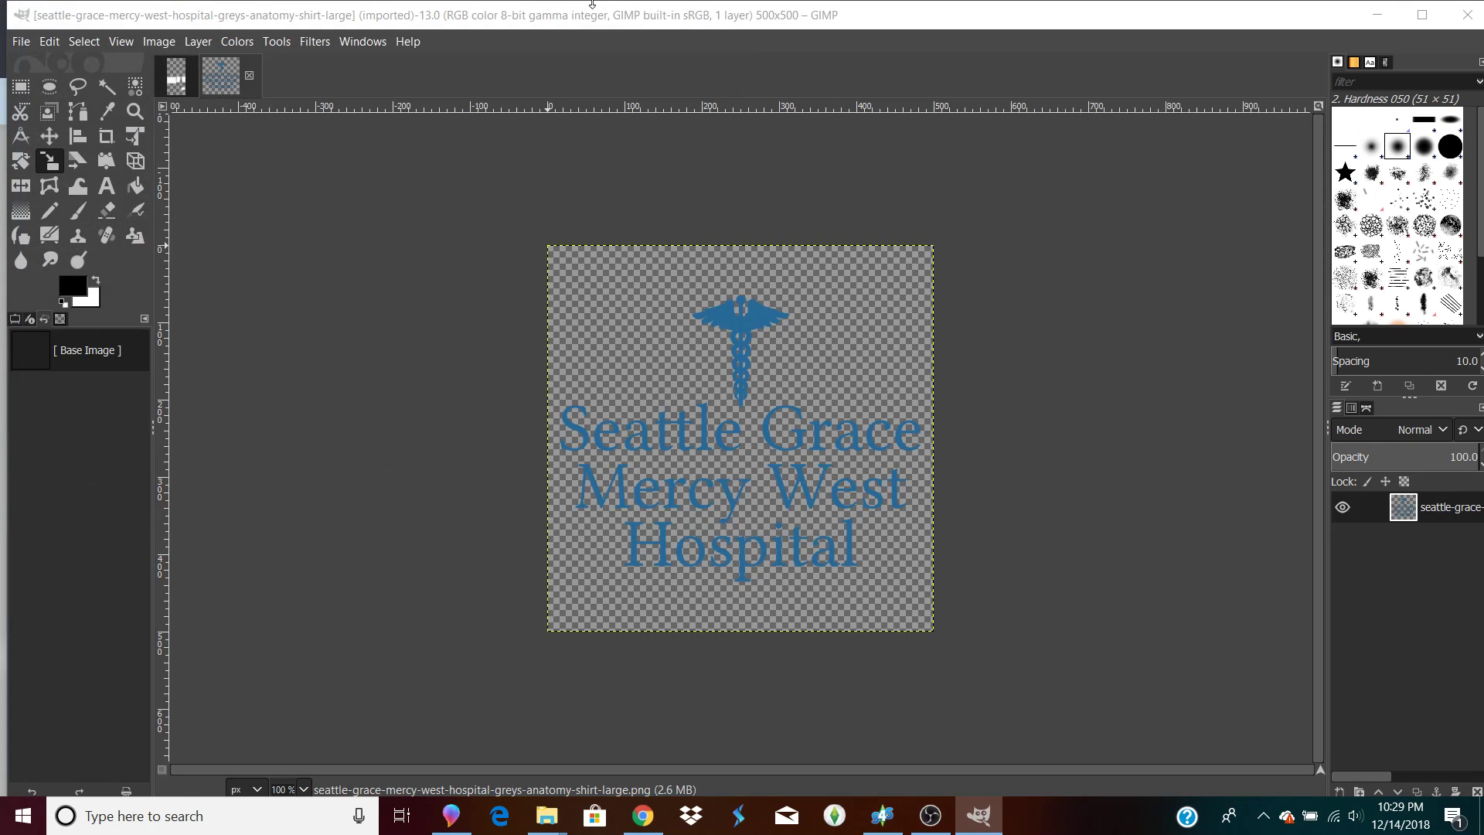
Copy the Seattle Grace Mercy West Hospital logo layer to the clipboard.
right_click(734, 384)
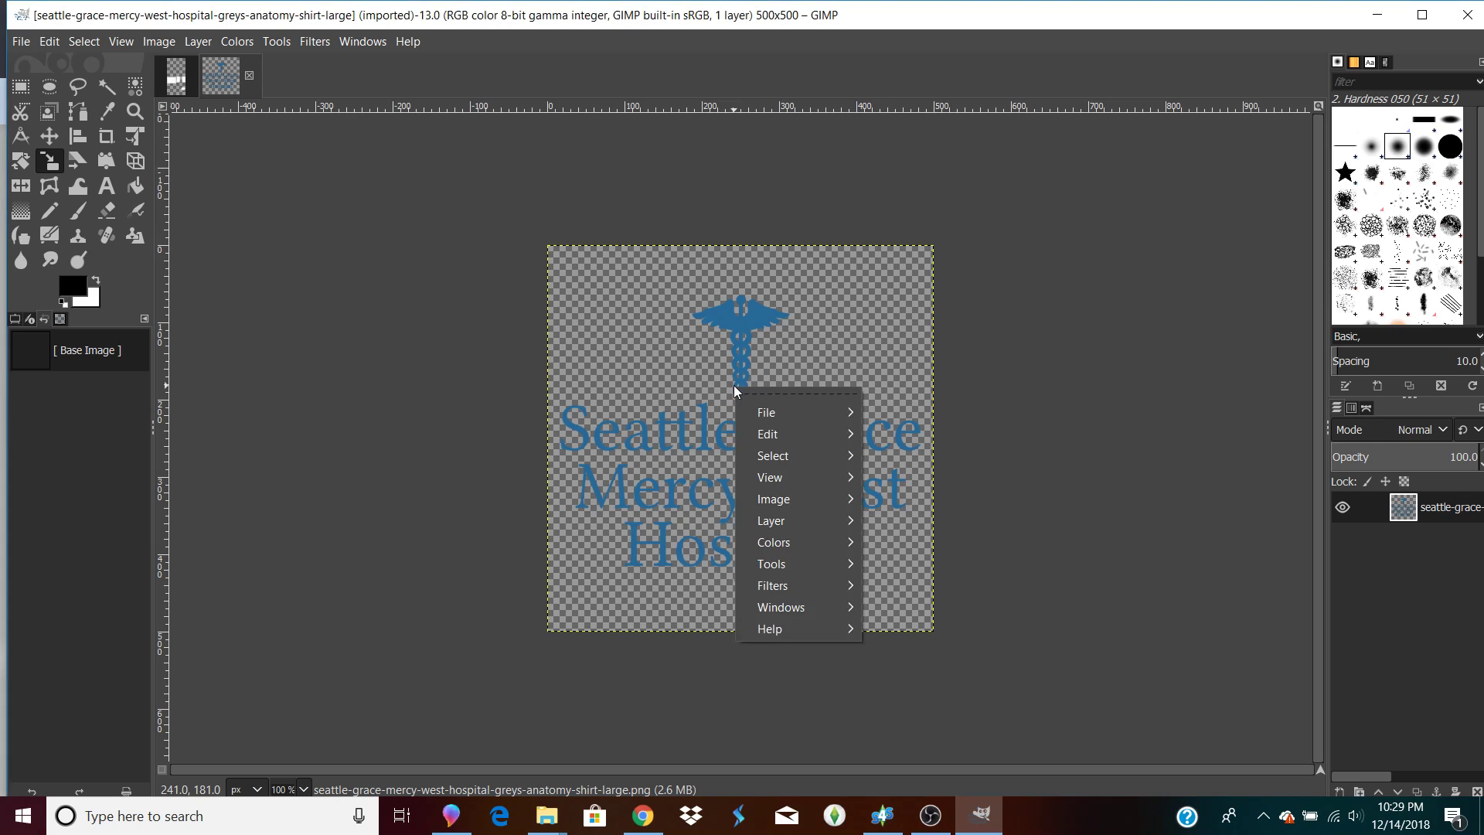
mouse_move(815, 549)
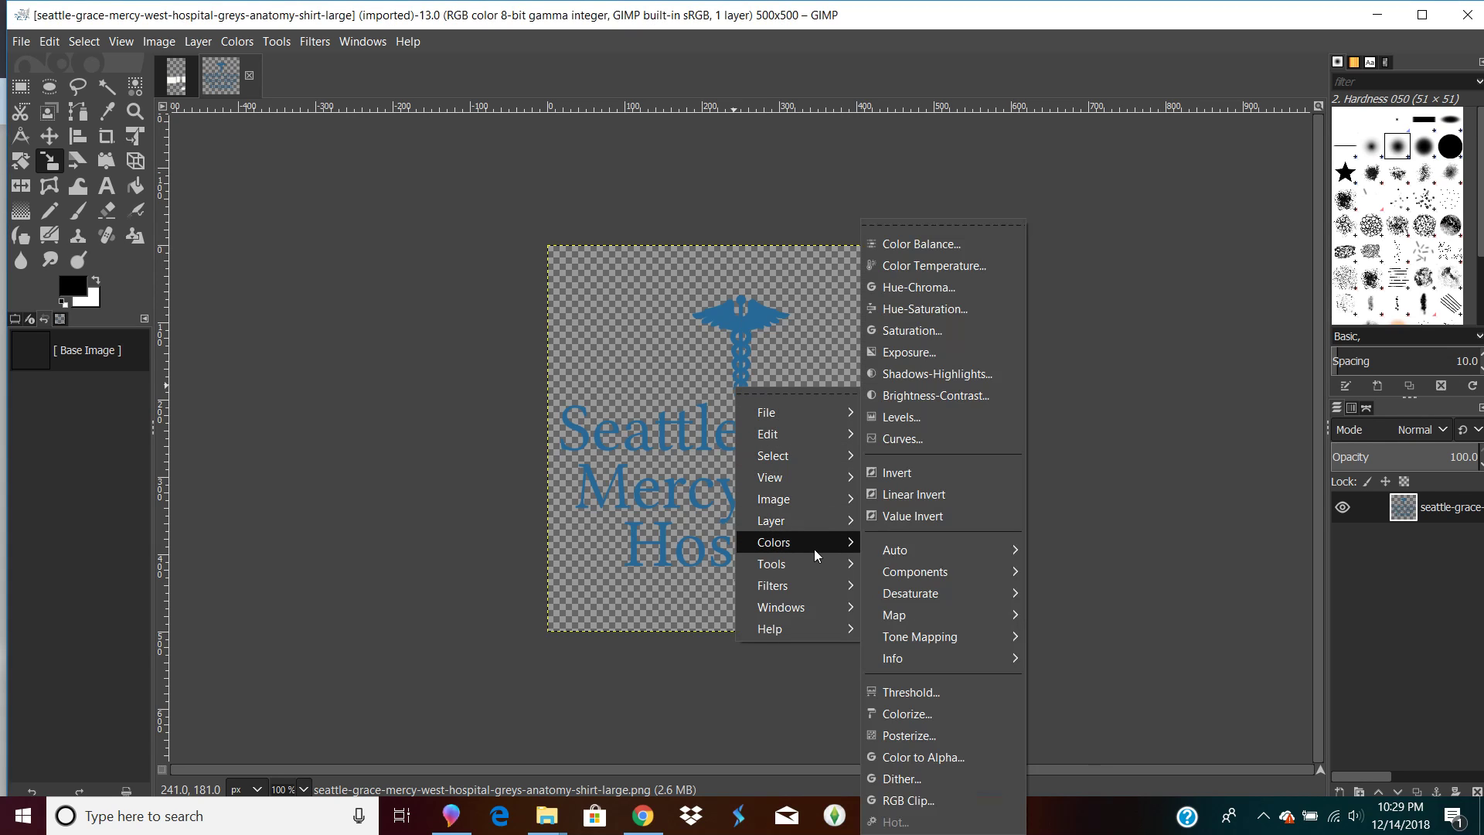
mouse_move(819, 432)
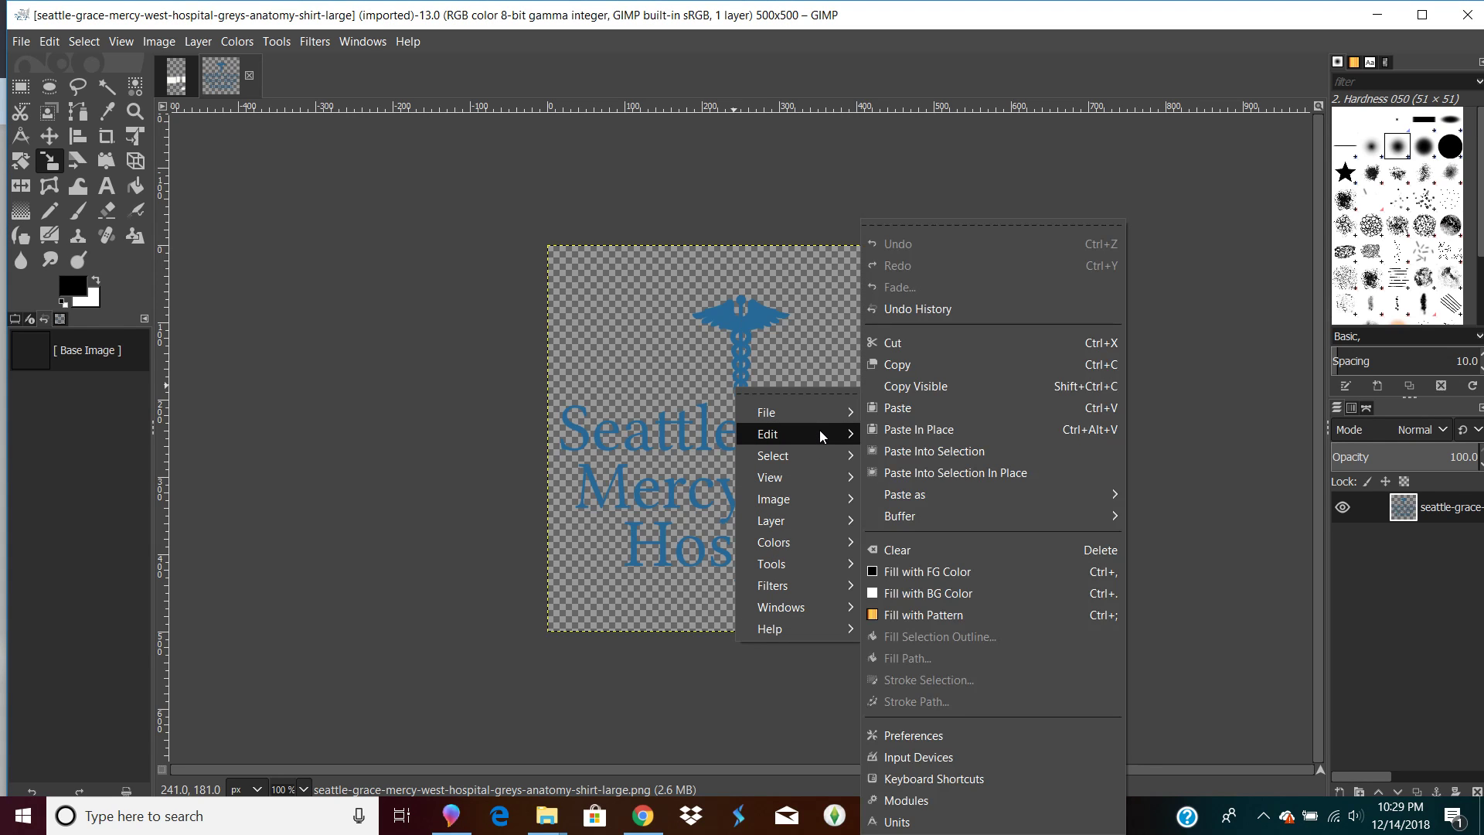
click(951, 364)
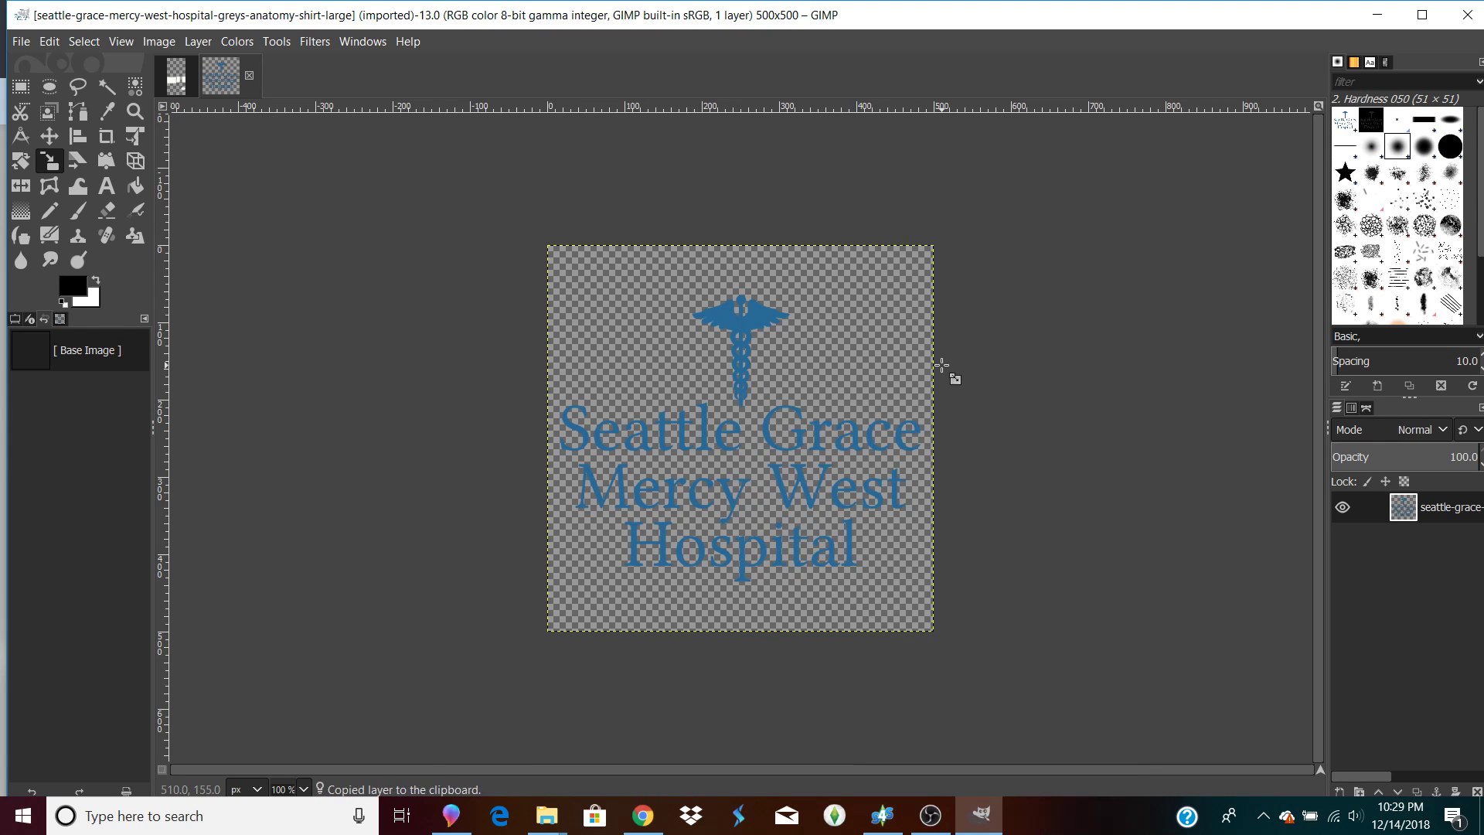
Paste the copied logo into the GREYS 1 image as a new layer and shift it over the large shirt piece.
click(188, 80)
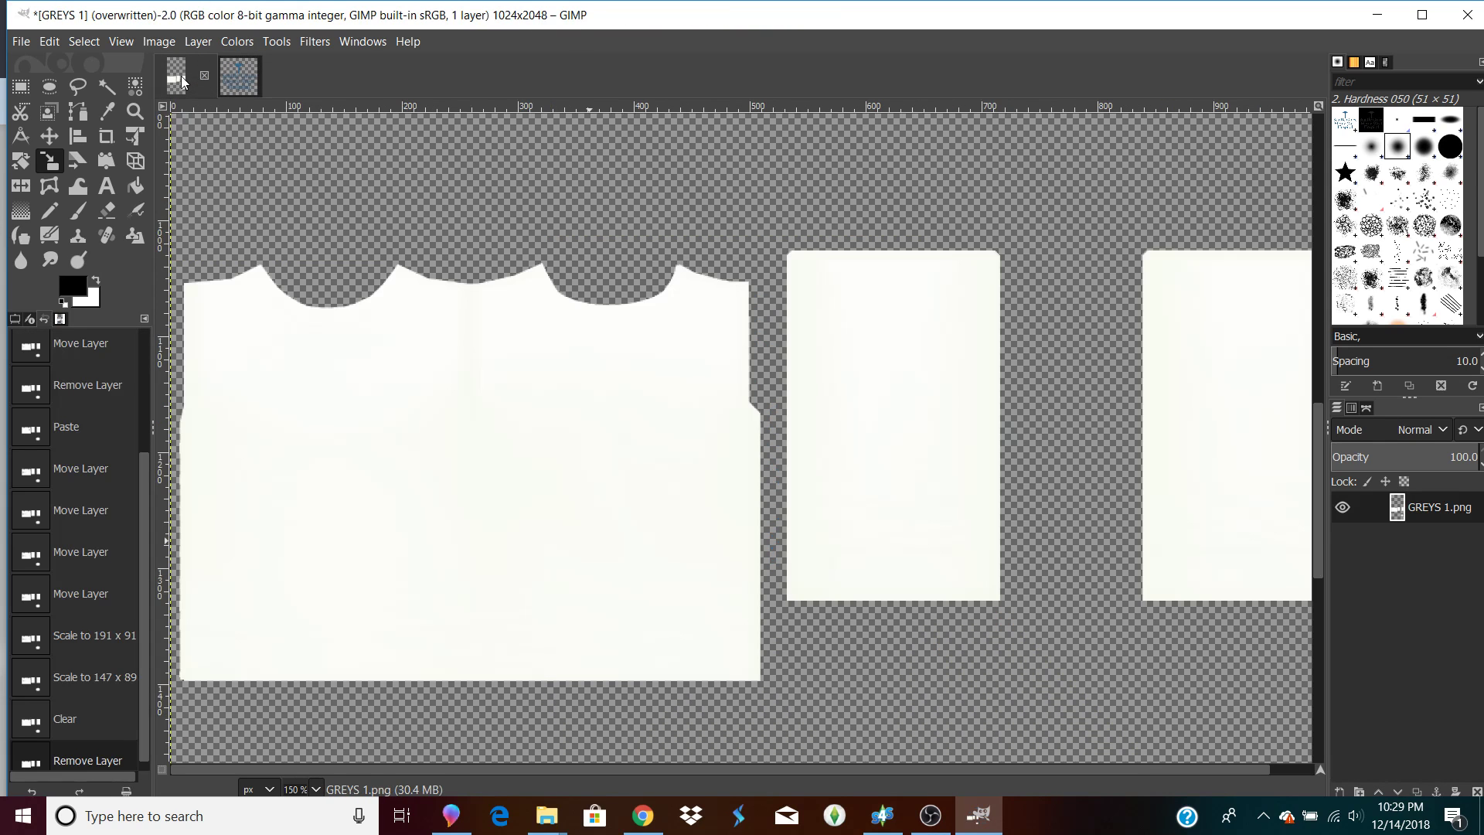
right_click(460, 528)
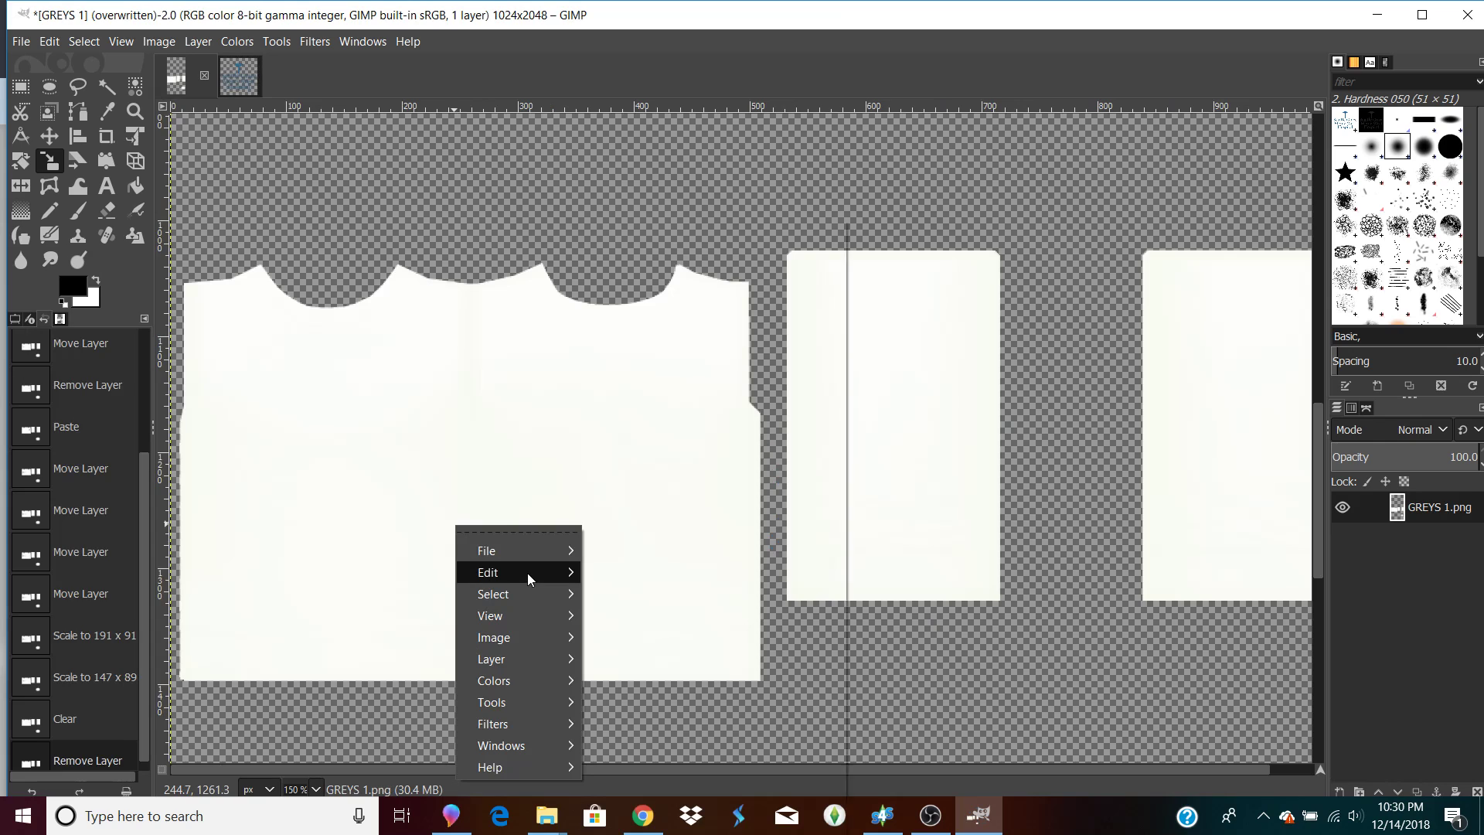
mouse_move(527, 572)
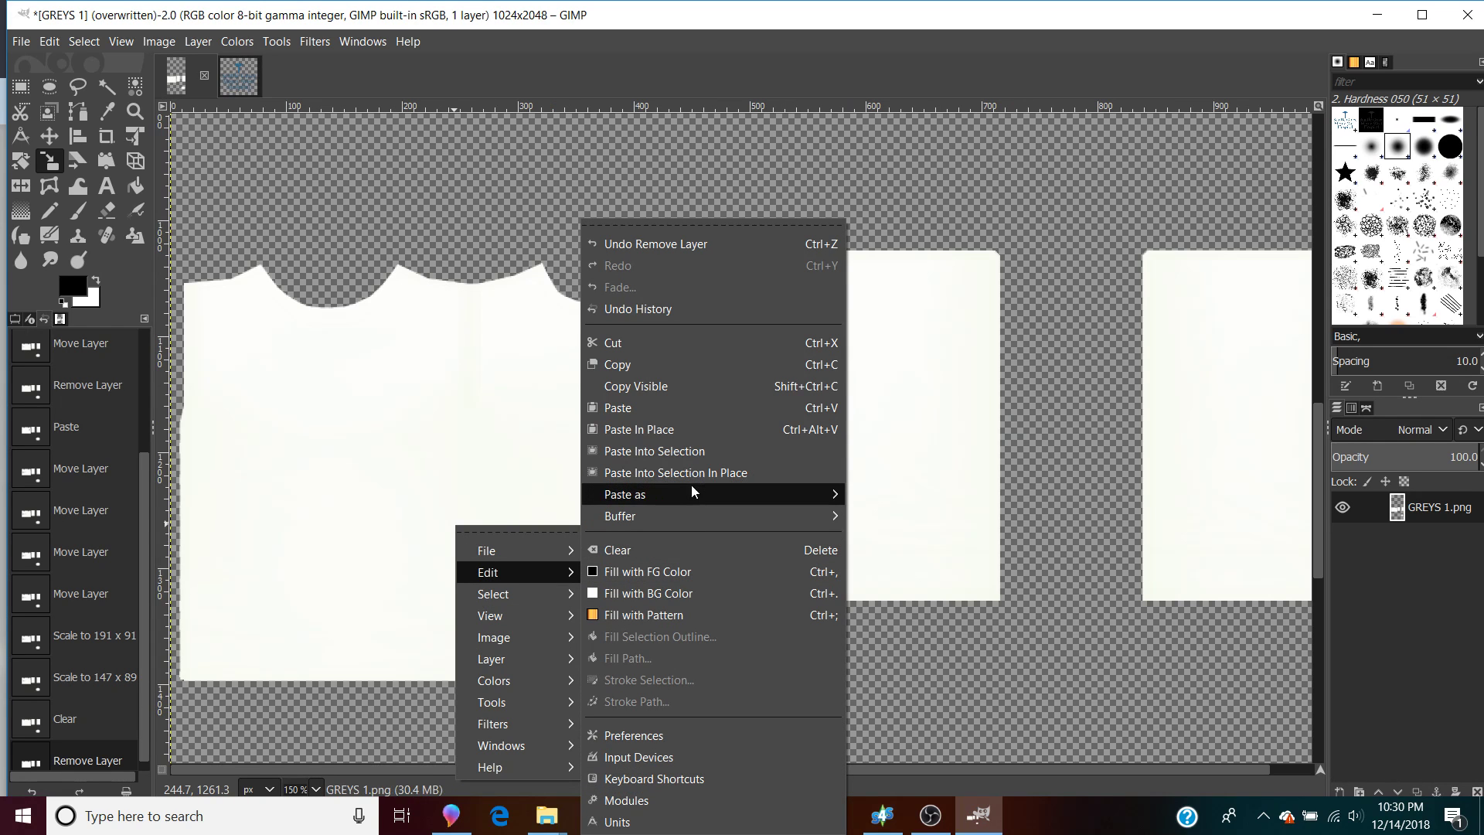
mouse_move(804, 495)
click(869, 501)
drag(771, 469, 446, 438)
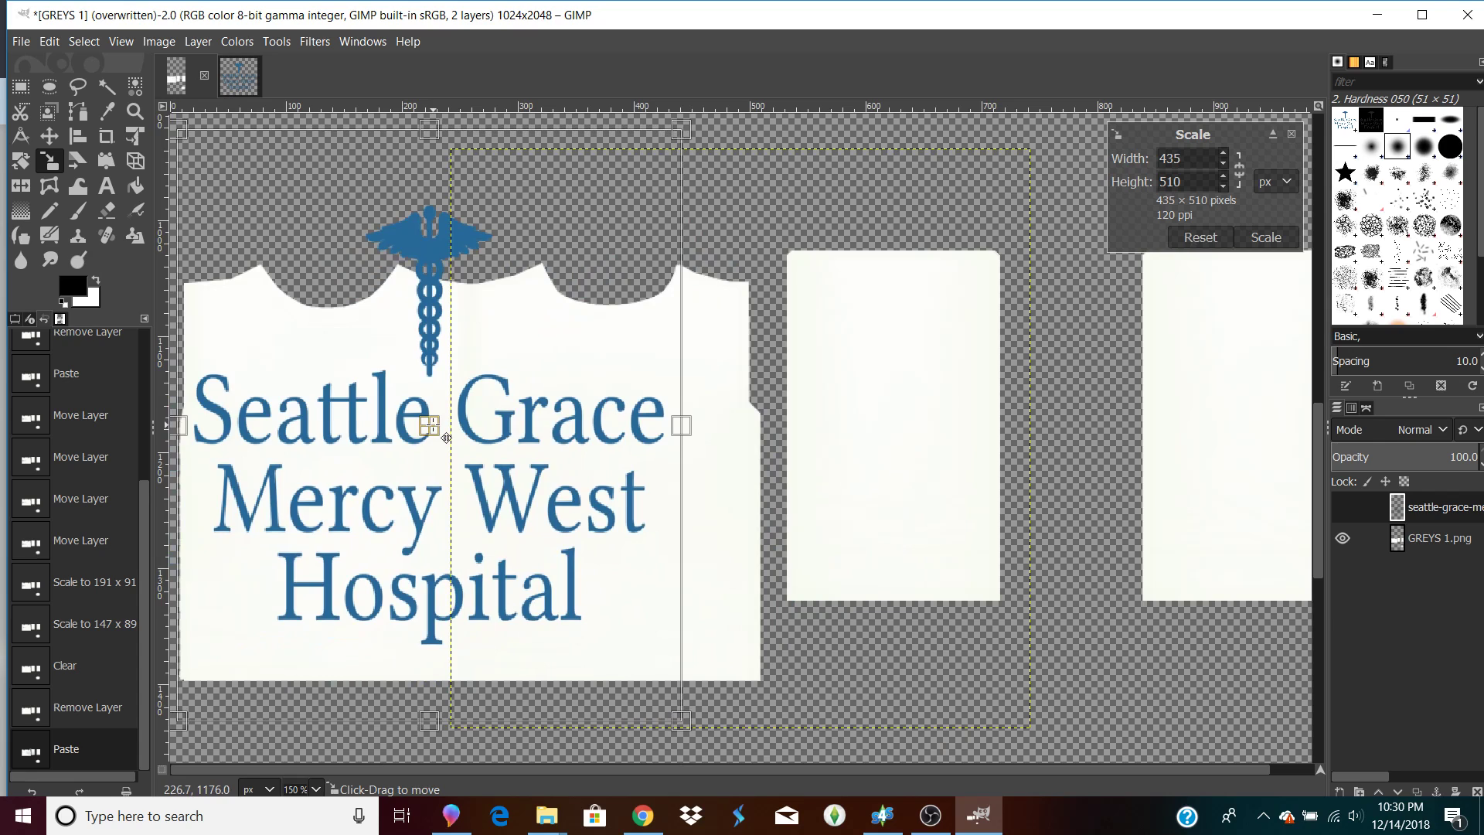
Try scaling the pasted logo to 229 × 356 px over the first half of the shirt piece, and delete its layer.
scroll(446, 439, down, 3)
drag(515, 333, 437, 394)
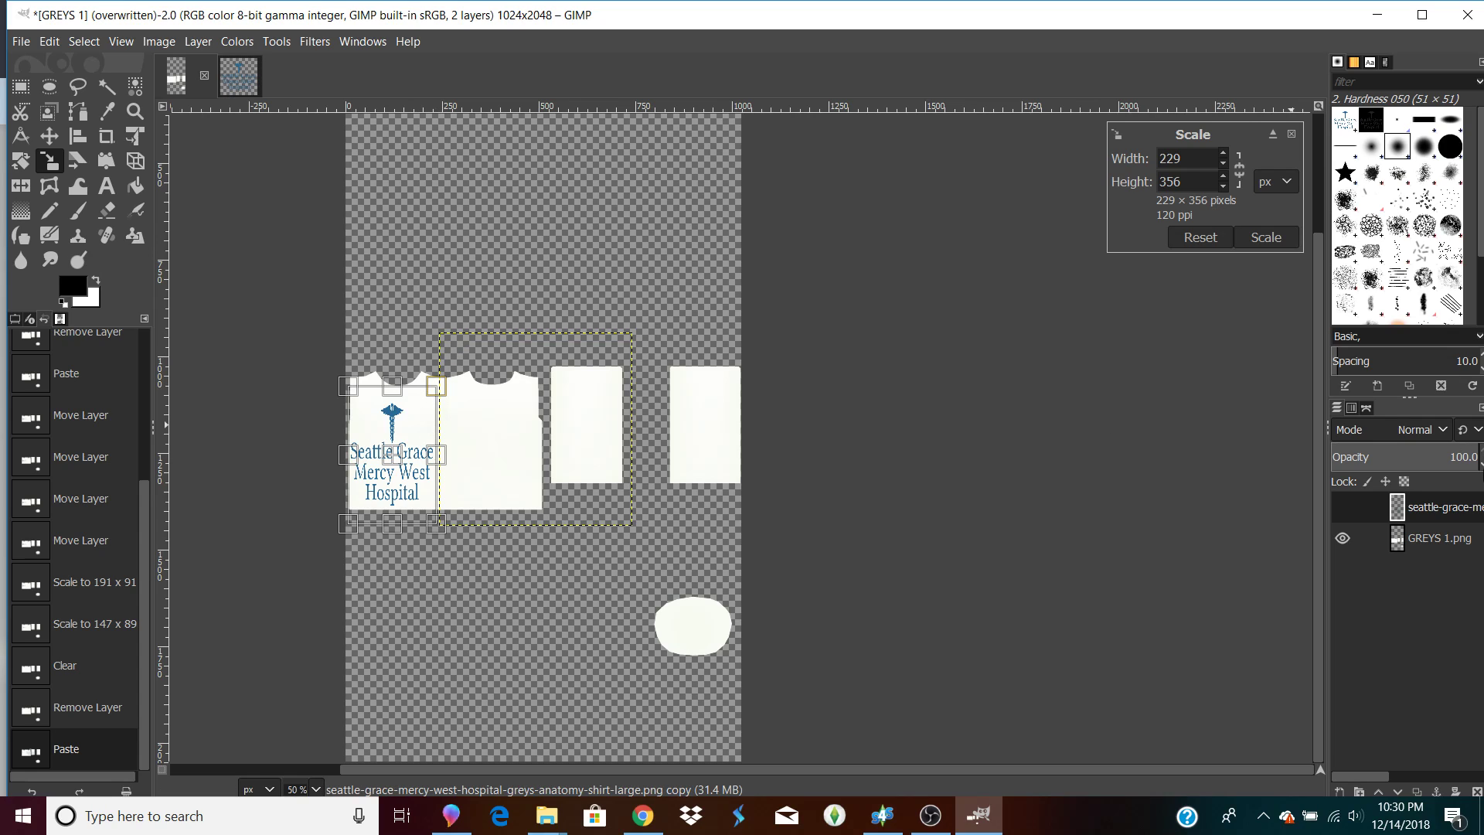
right_click(1466, 510)
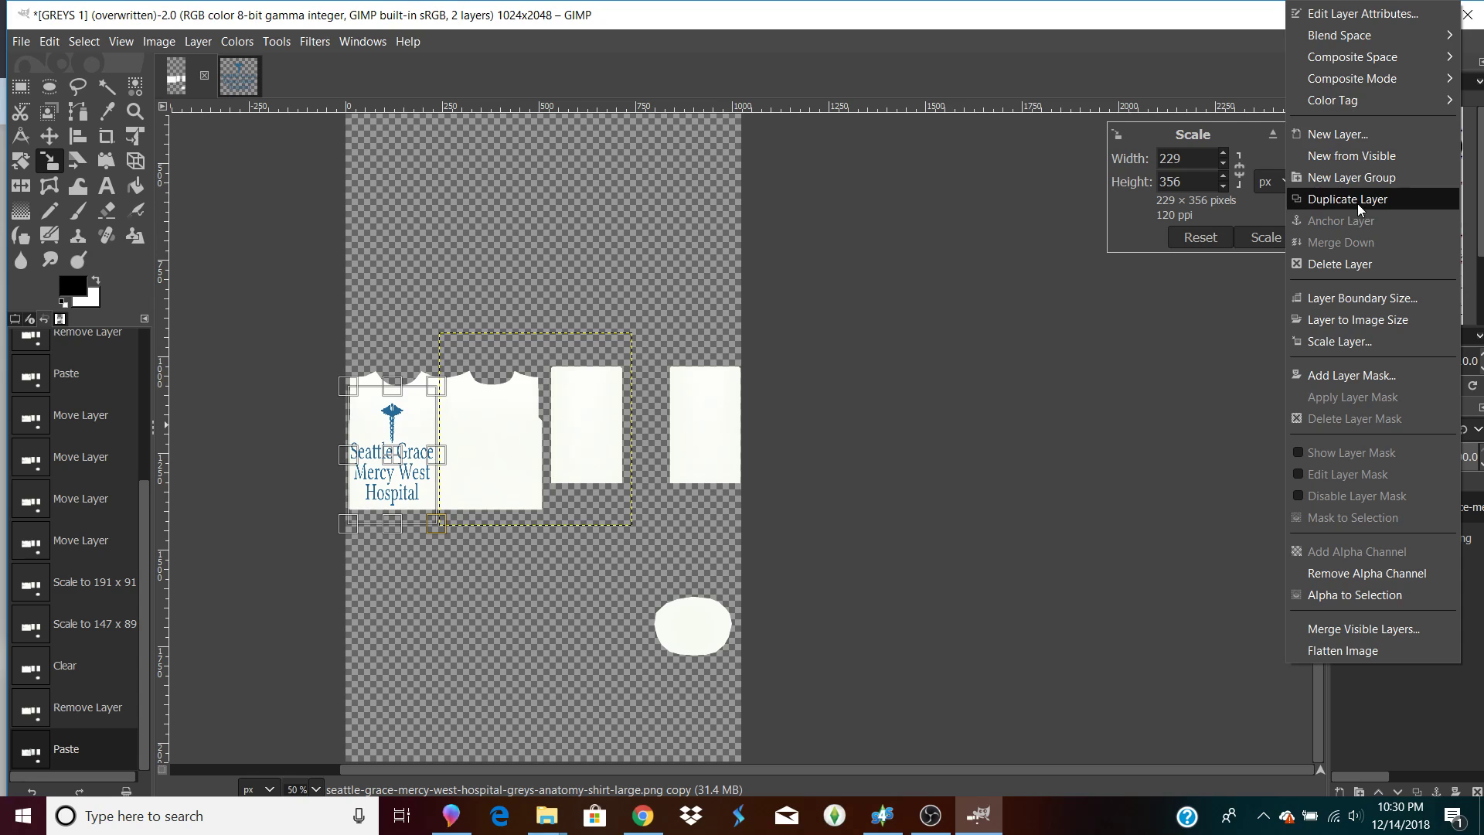
click(1364, 263)
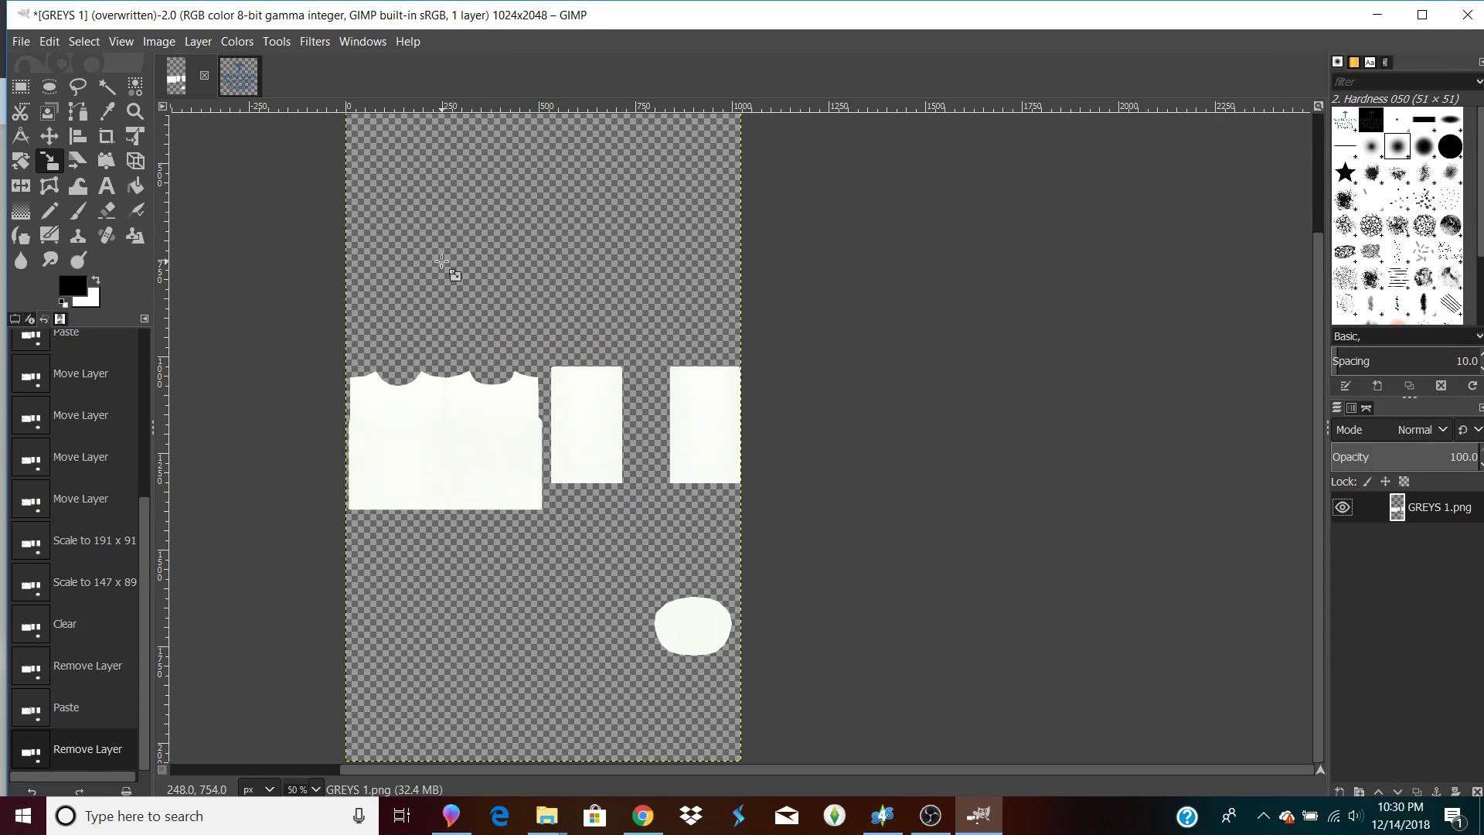
Start Colorize on the GREYS 1 layer and pick the blue 1a1bc0 as its color.
click(235, 41)
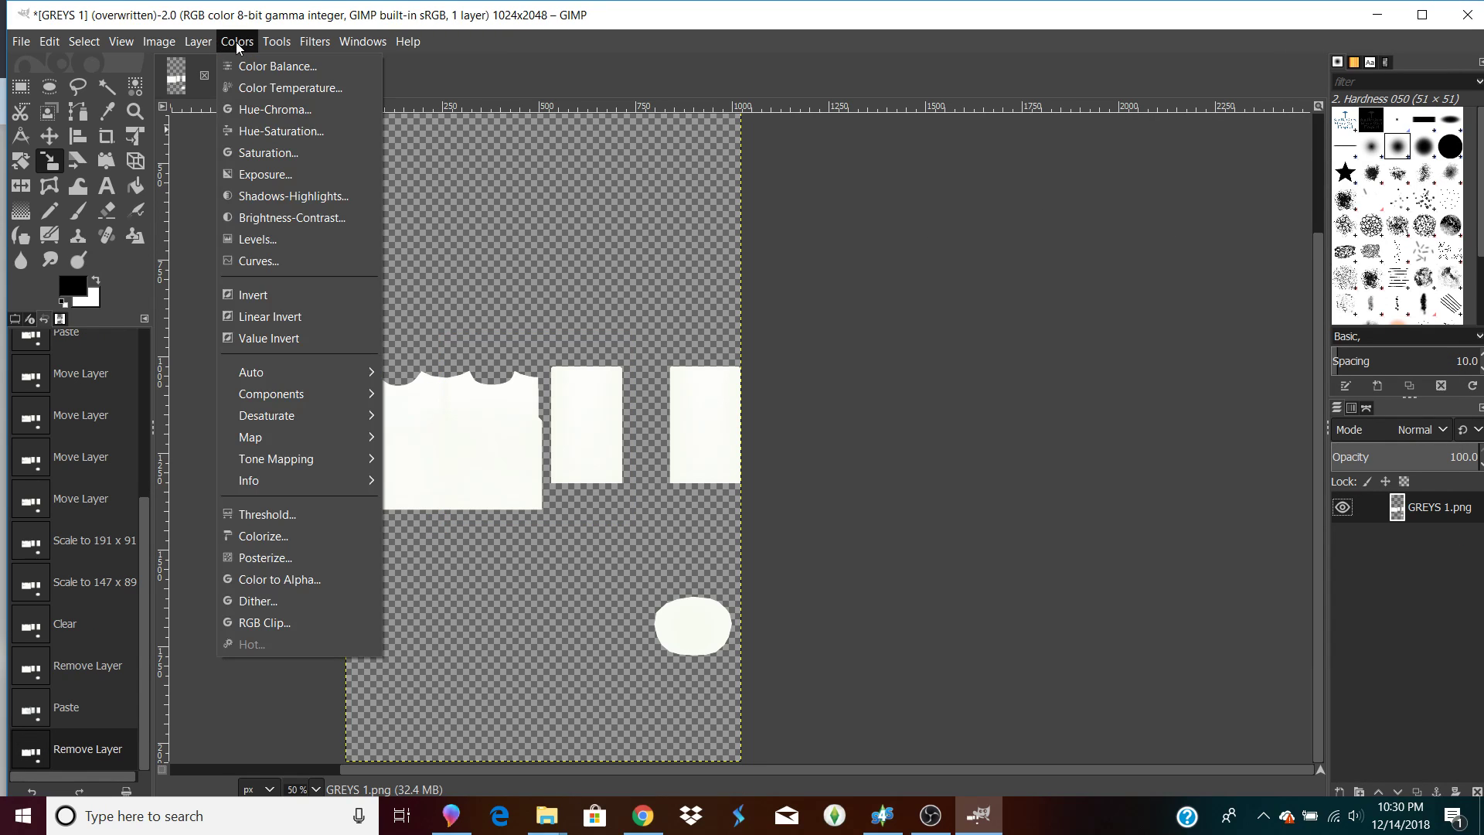
click(312, 537)
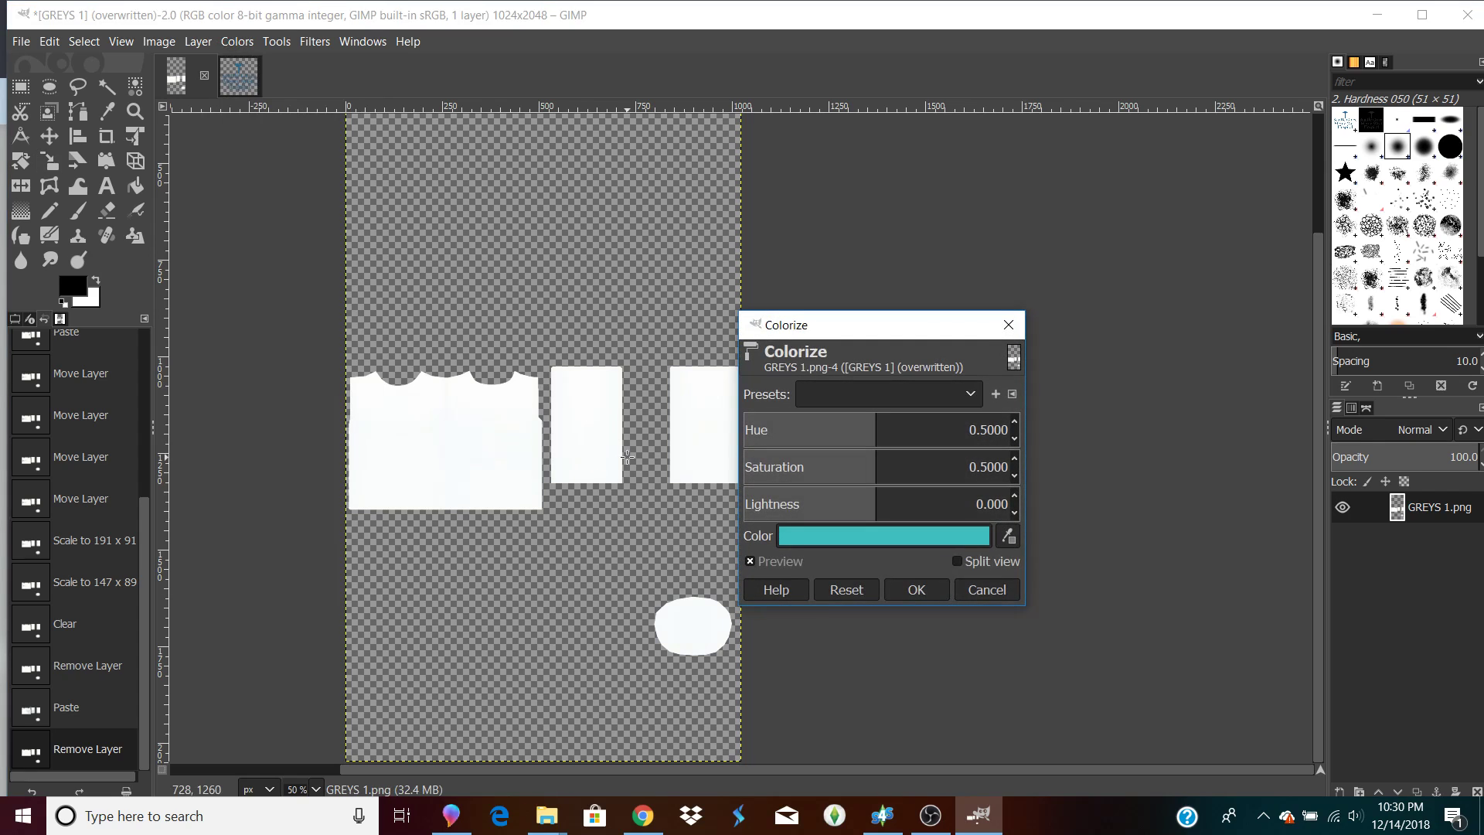
click(813, 540)
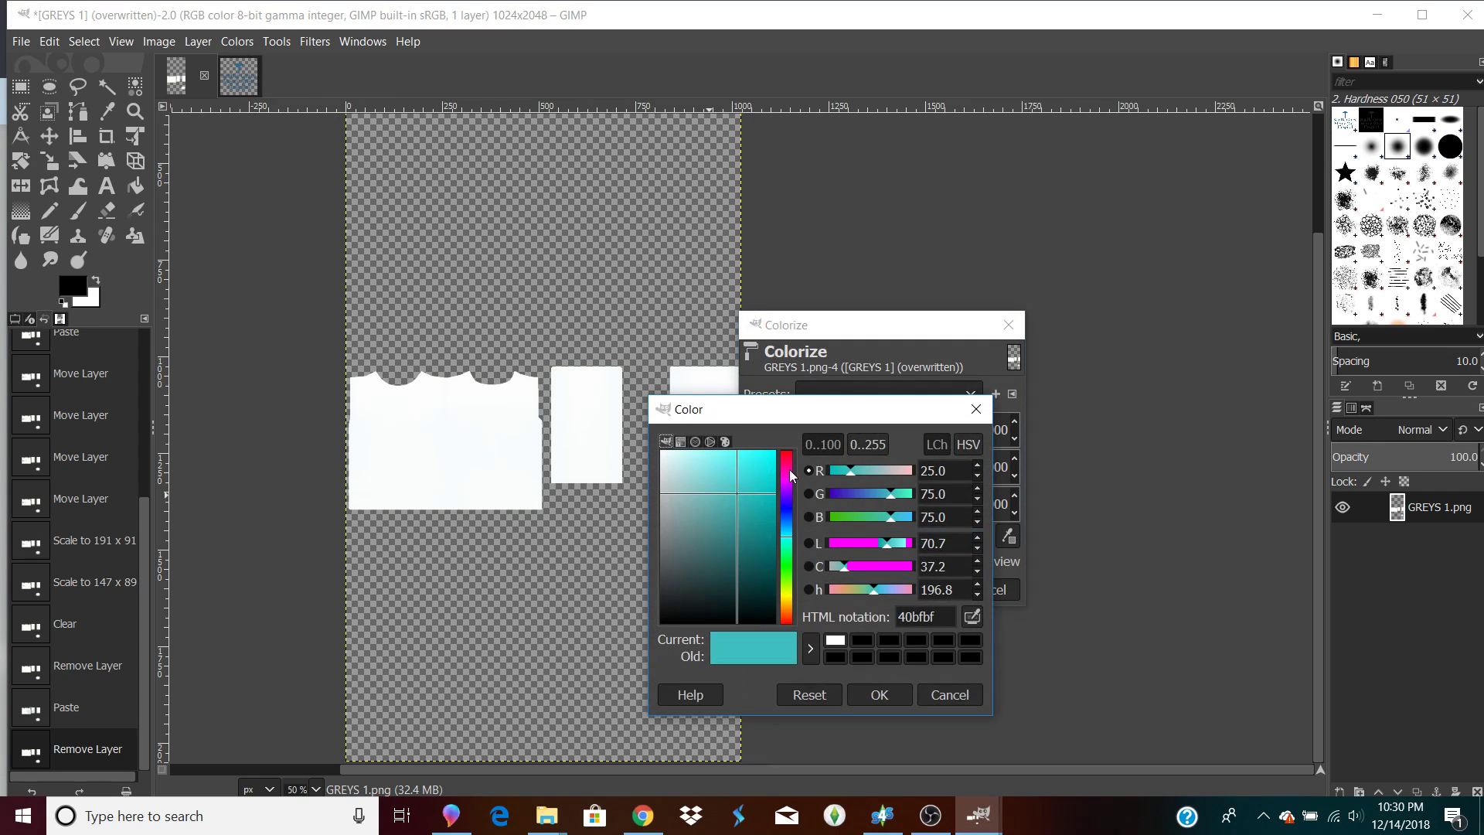
click(790, 494)
click(789, 504)
click(786, 512)
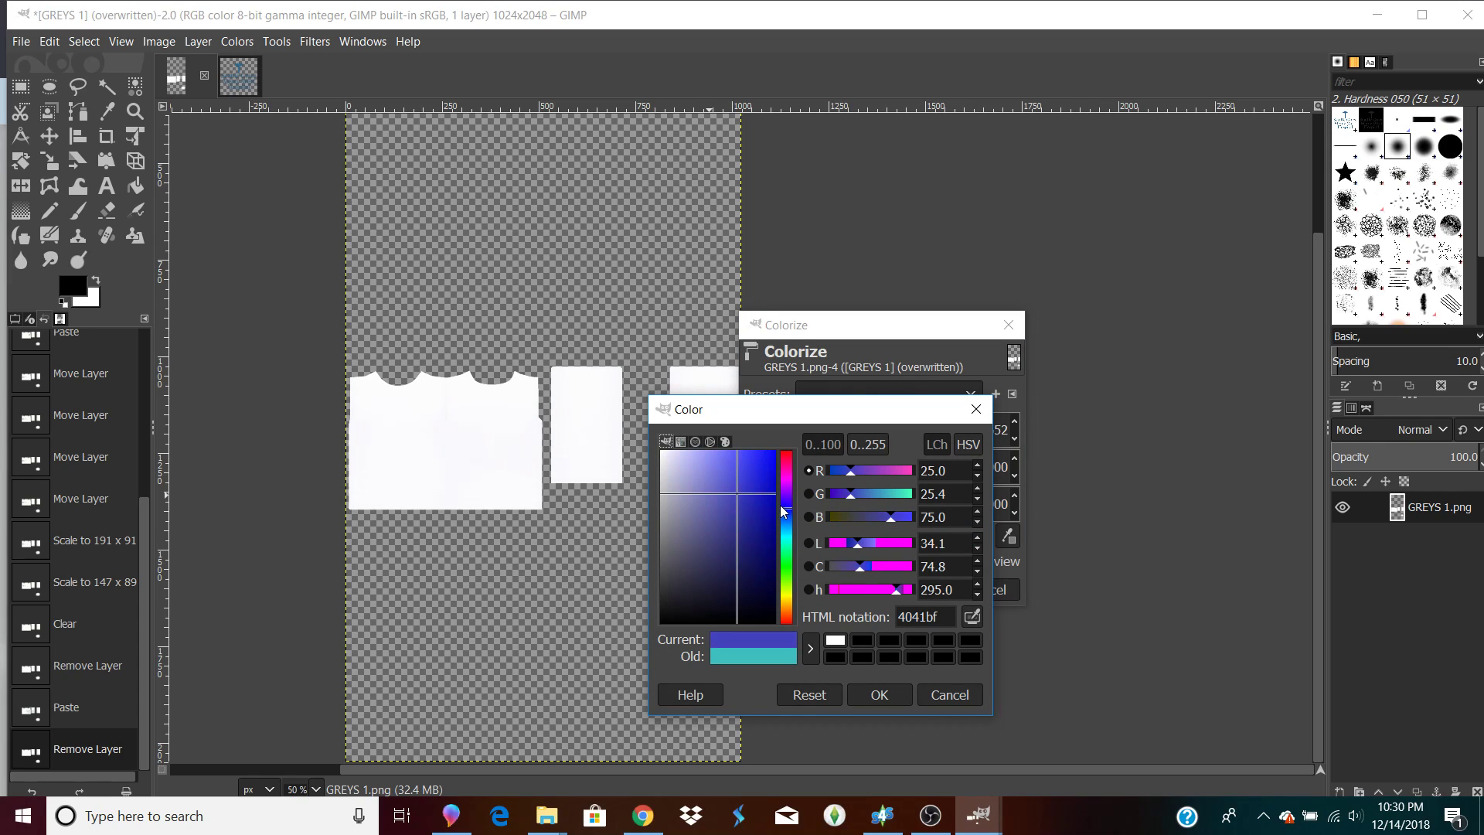
click(754, 497)
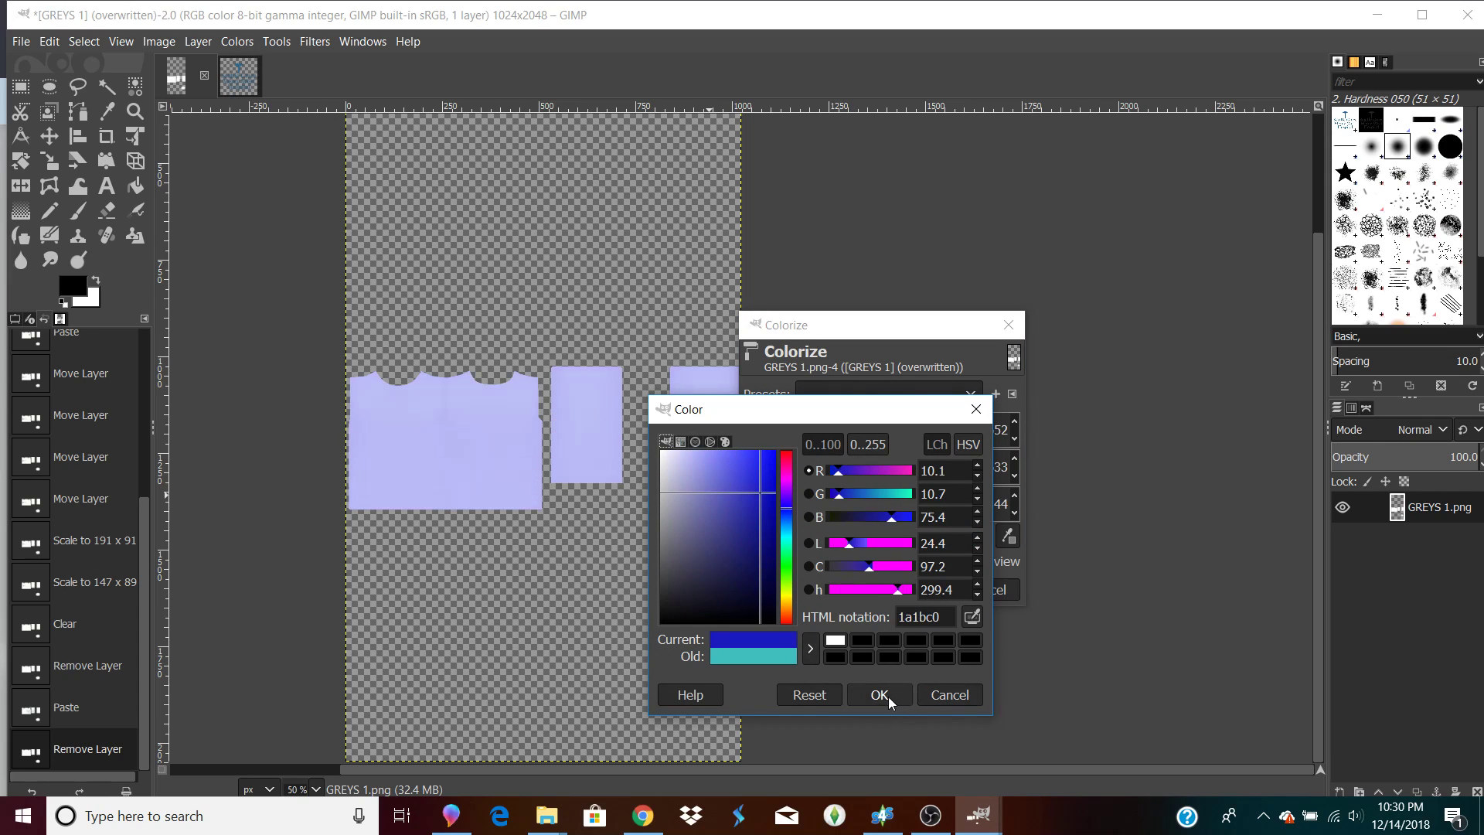
Darken the Colorize color to the navy blue 212278 and accept the color choice.
scroll(611, 467, up, 1)
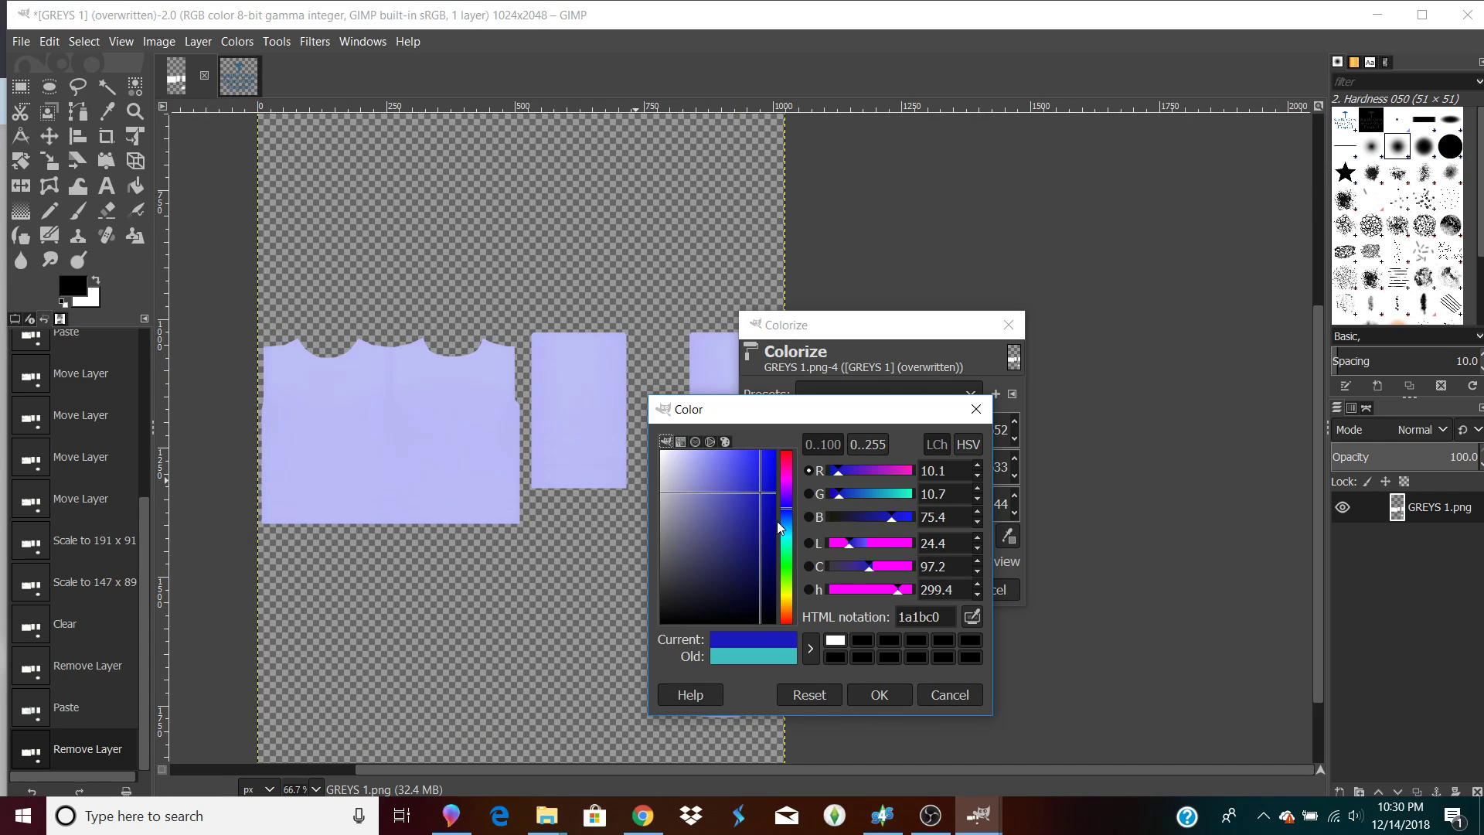
click(771, 501)
click(767, 487)
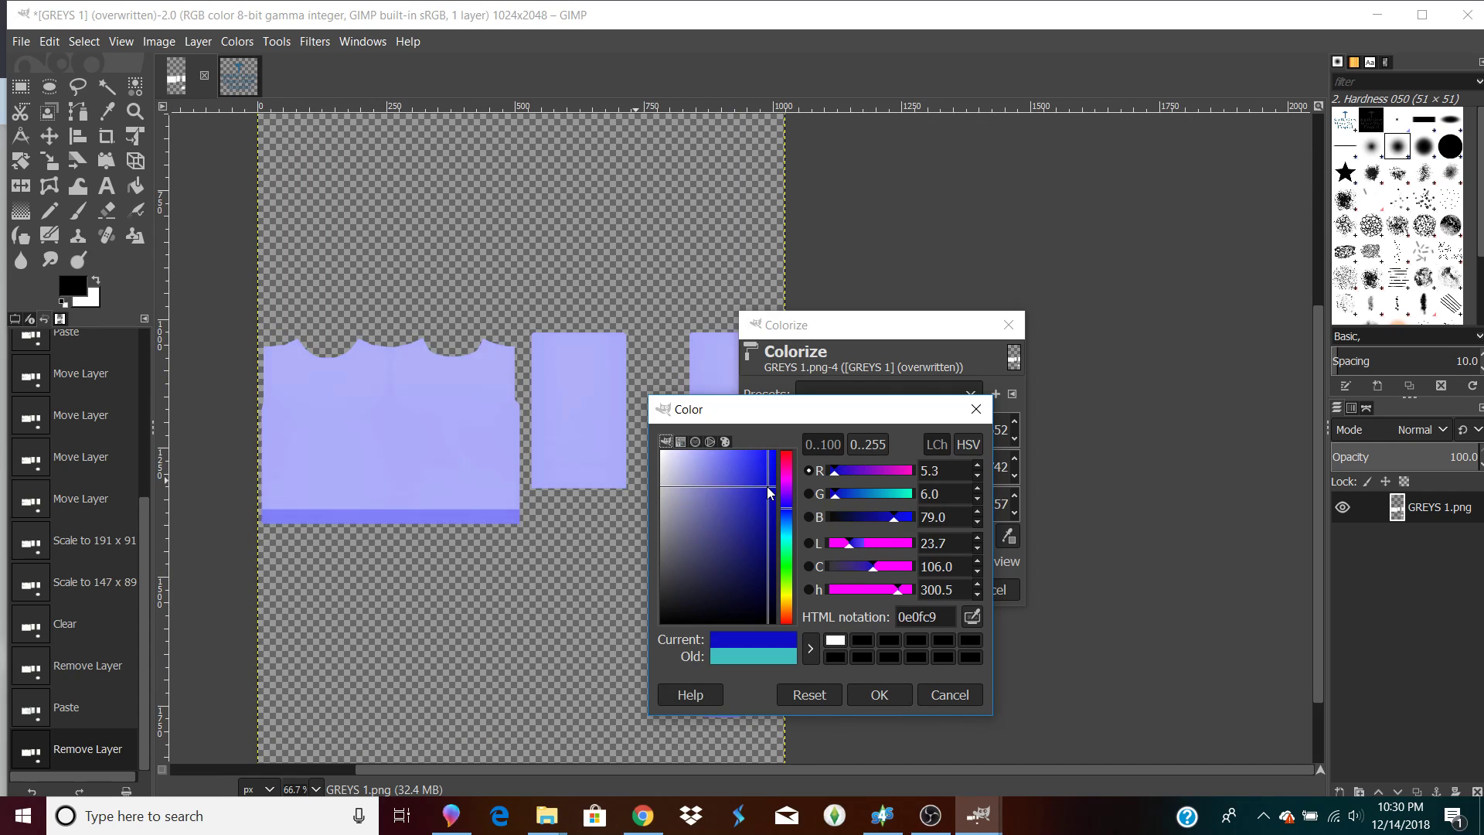
click(751, 531)
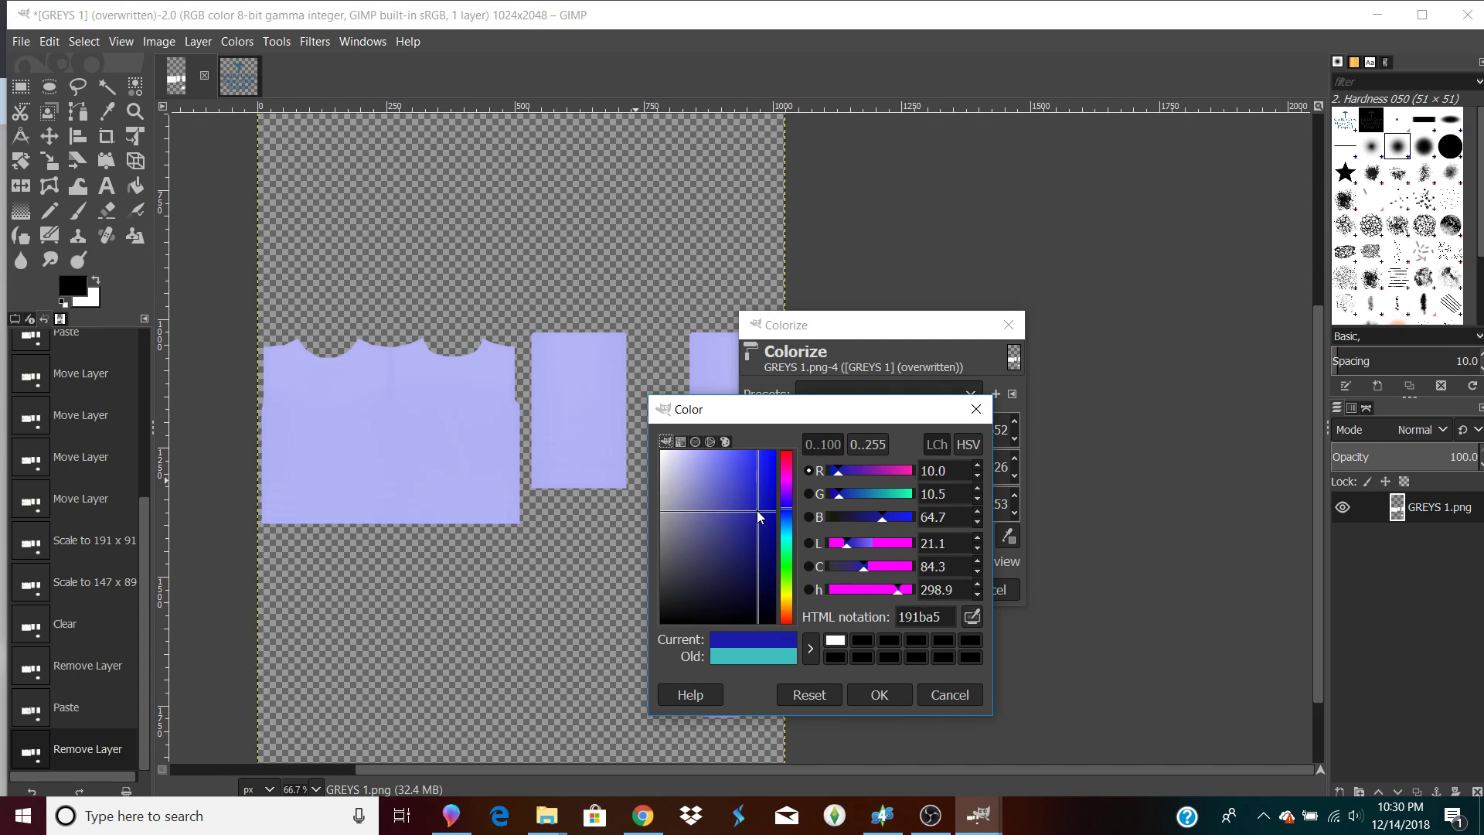
drag(751, 538, 740, 552)
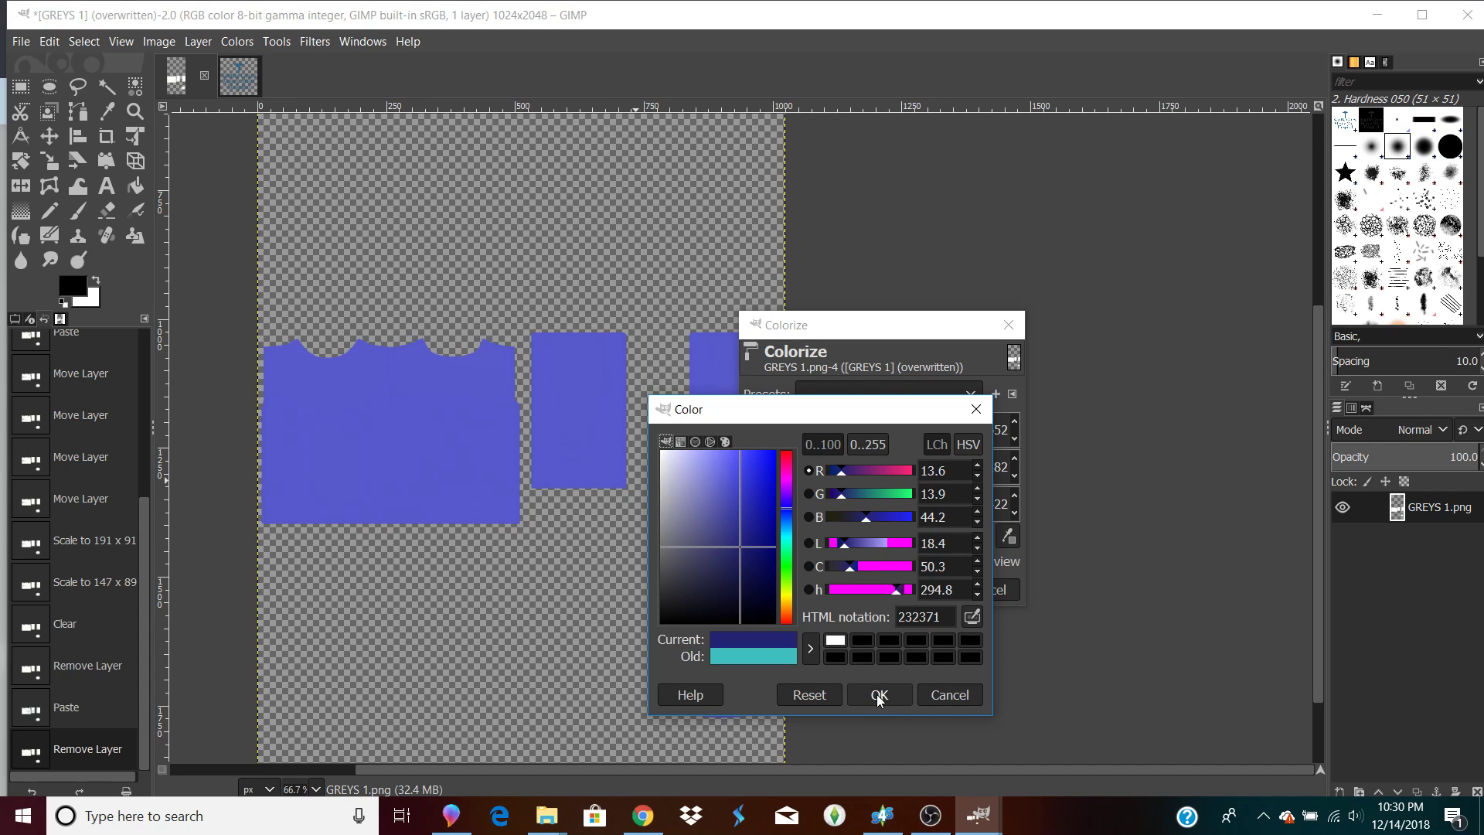
drag(747, 548, 744, 542)
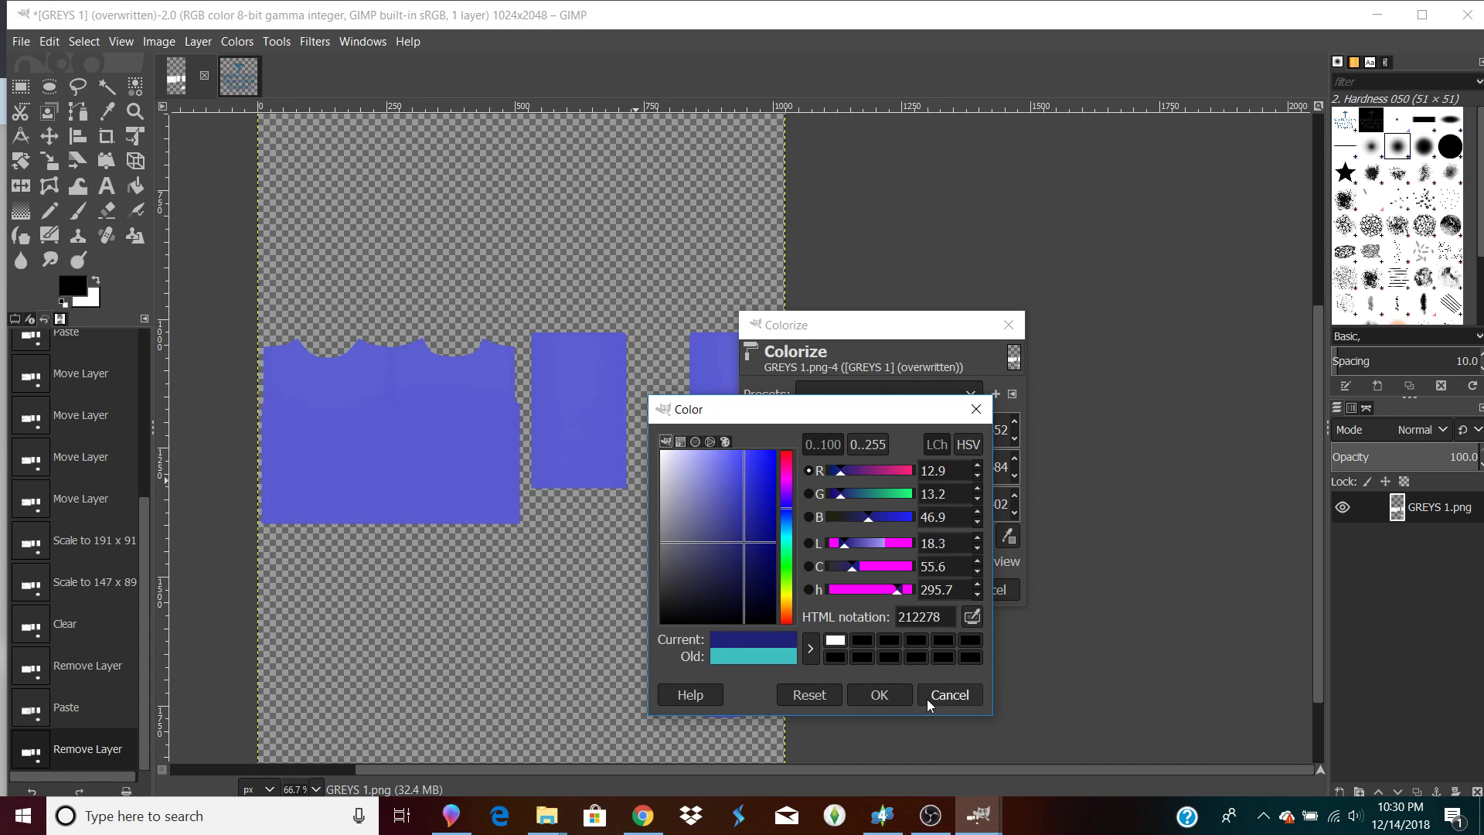
click(879, 694)
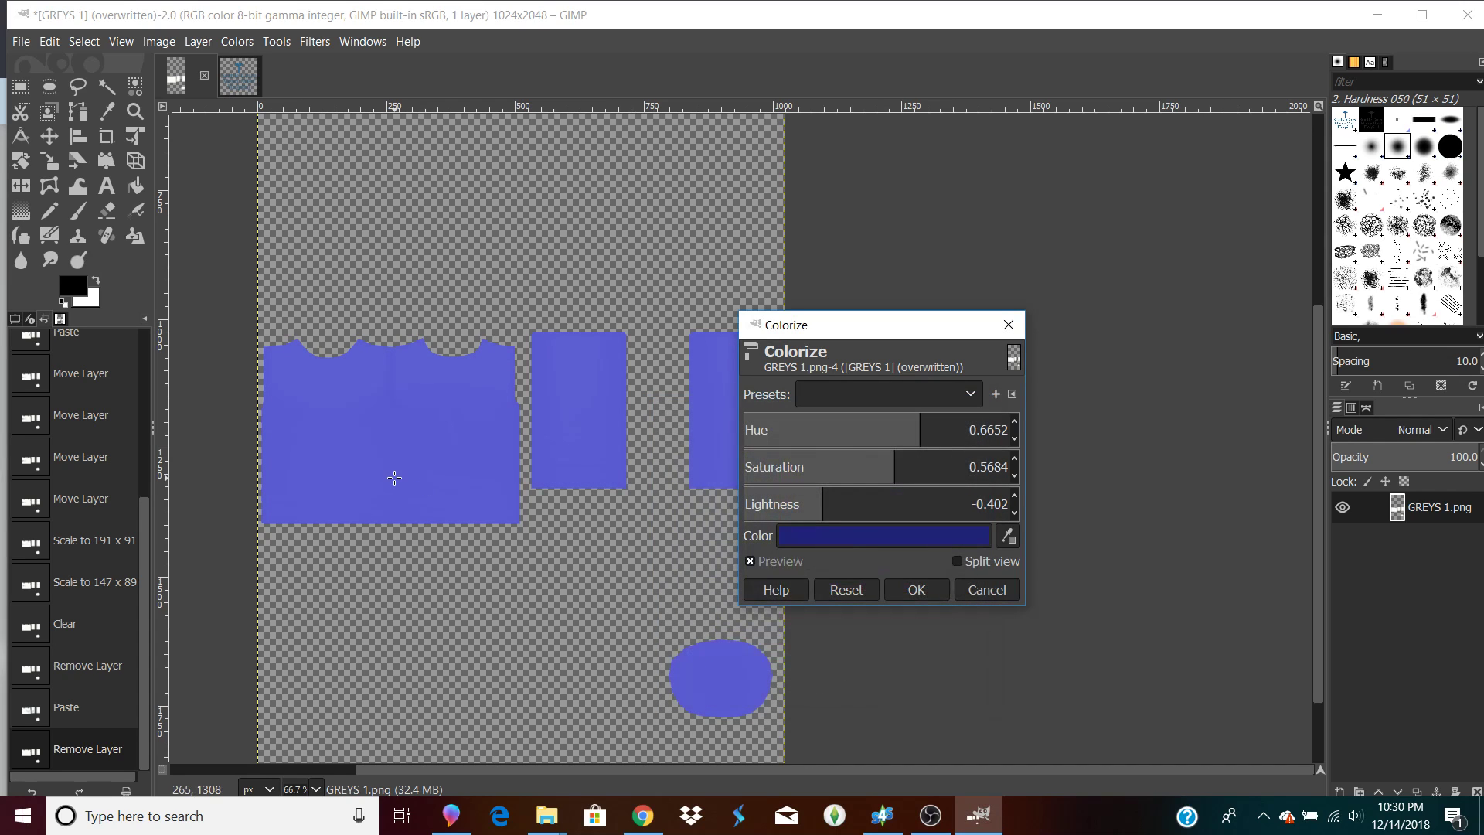
right_click(297, 409)
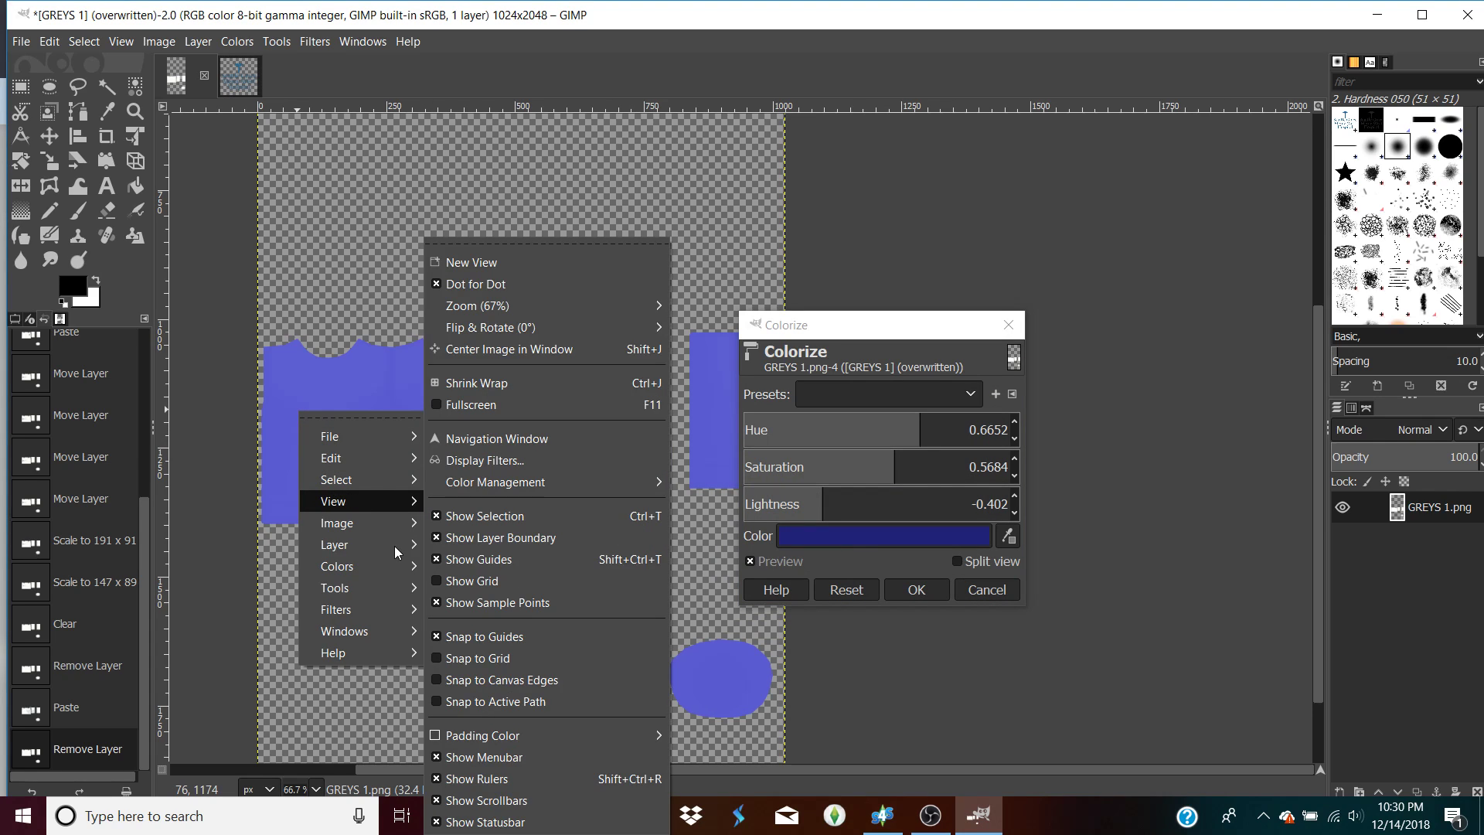
mouse_move(388, 564)
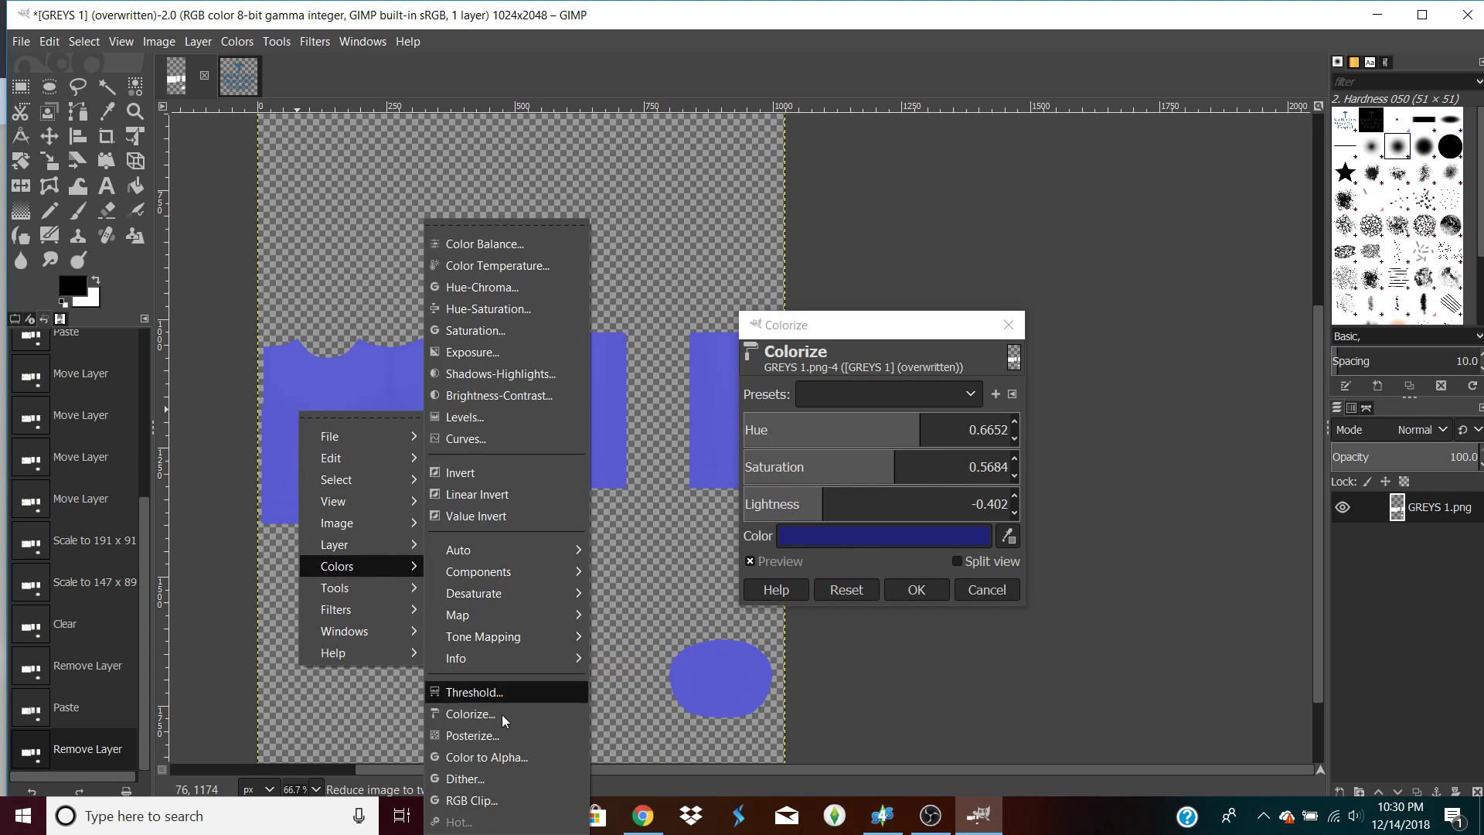
mouse_move(353, 528)
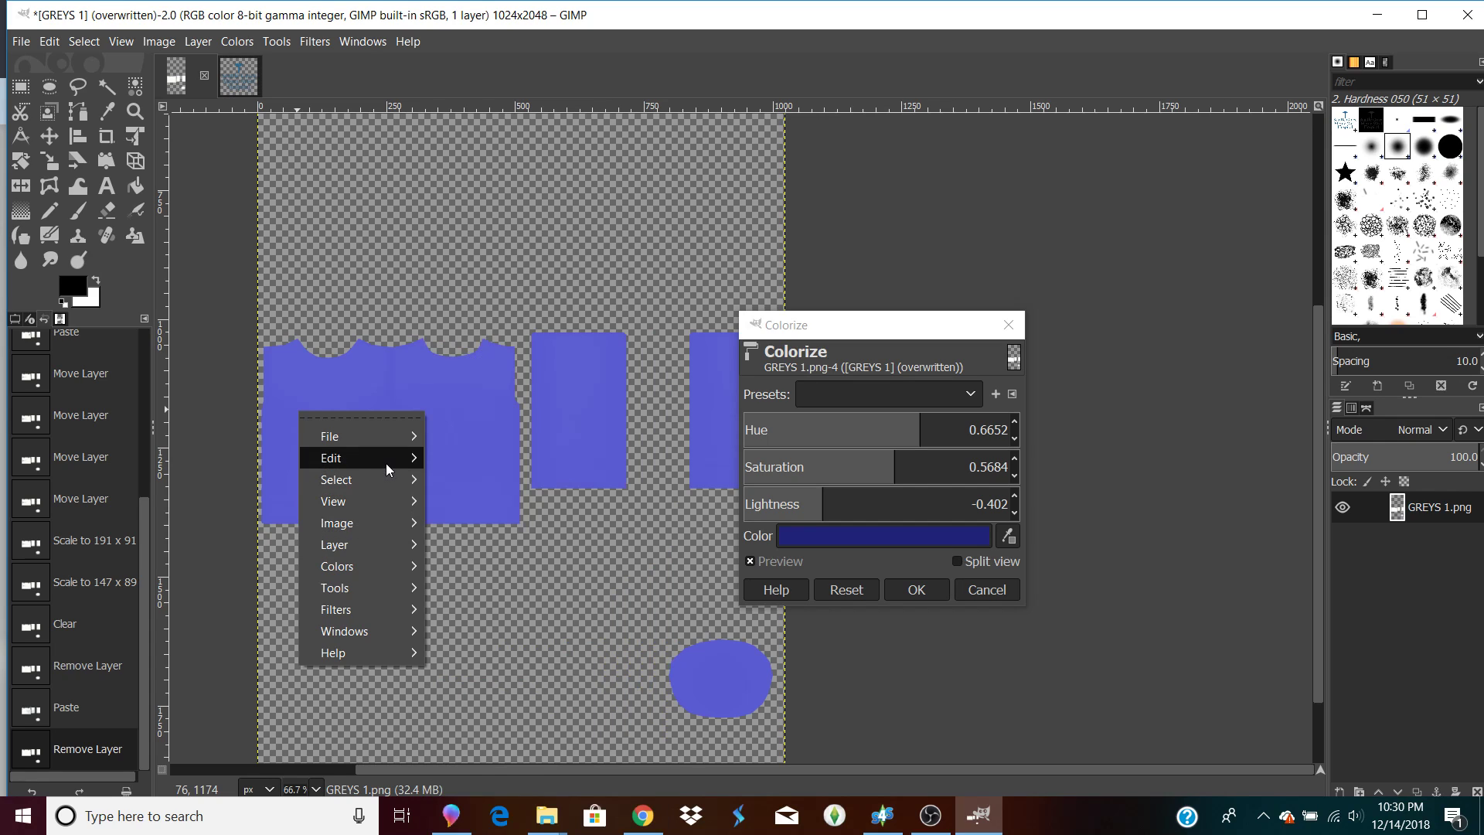
mouse_move(385, 460)
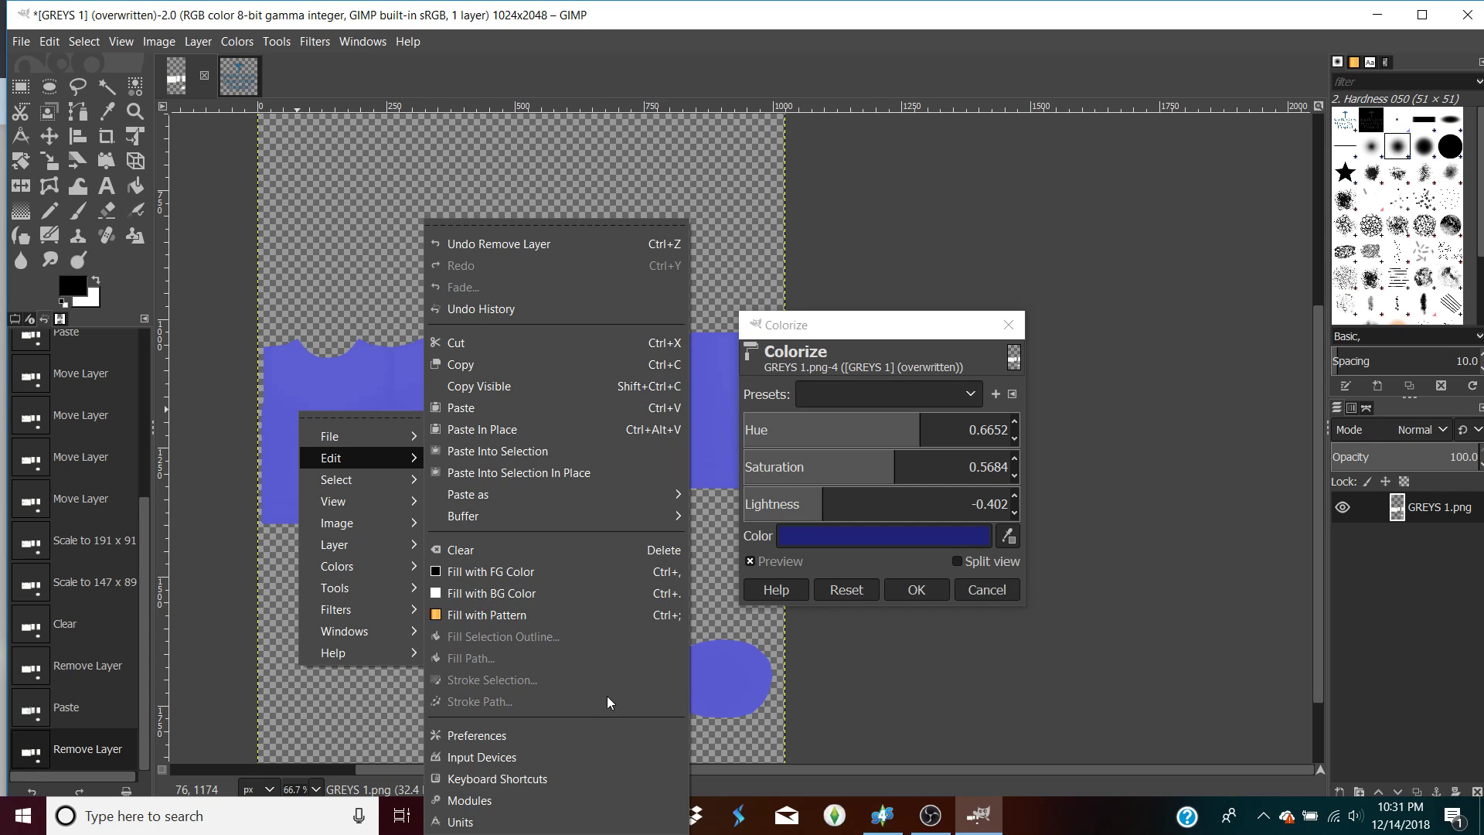
Paste the copied hospital logo into the GREYS 1 image as a new layer.
mouse_move(651, 498)
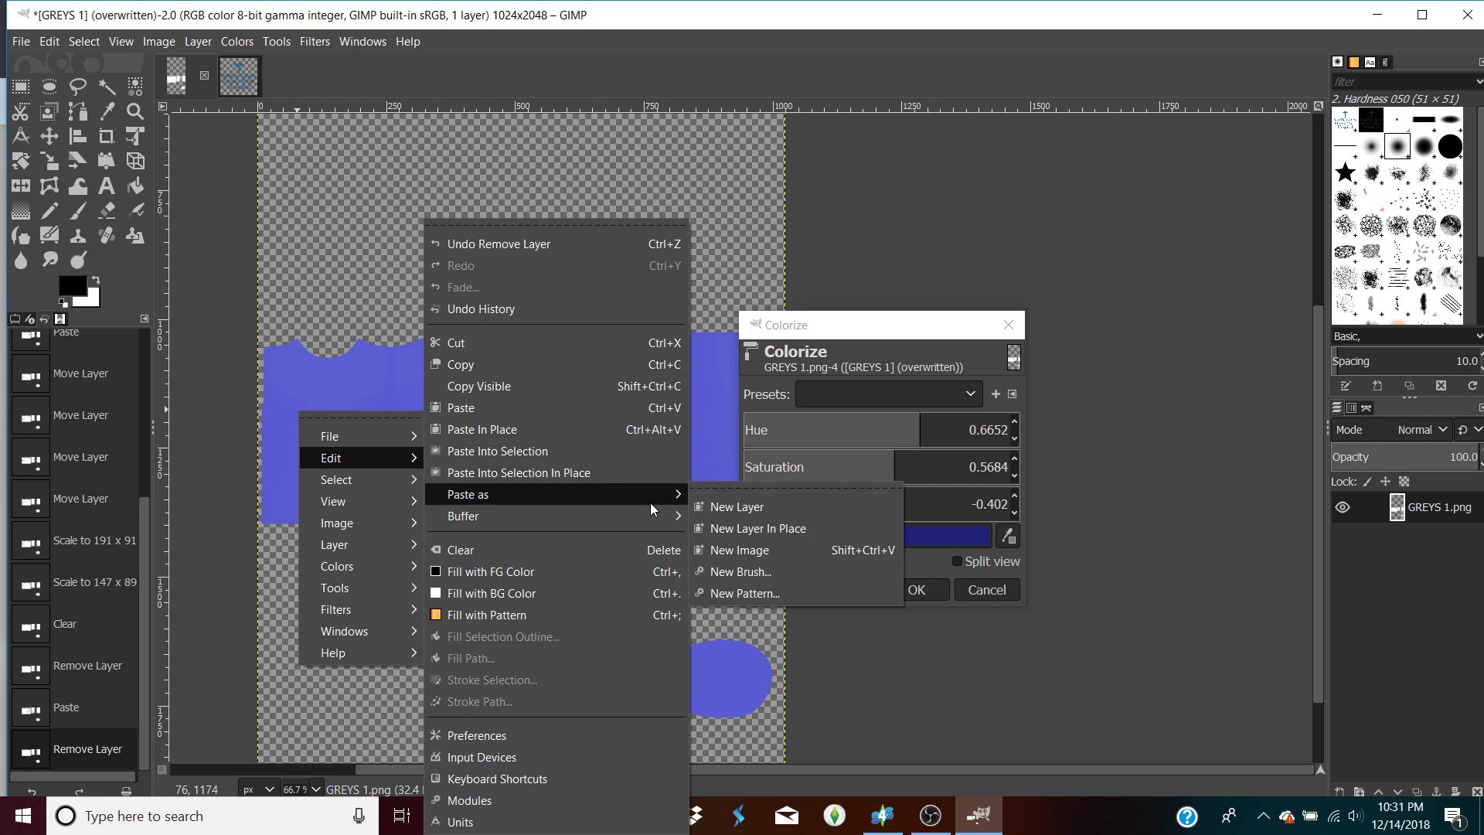
click(734, 507)
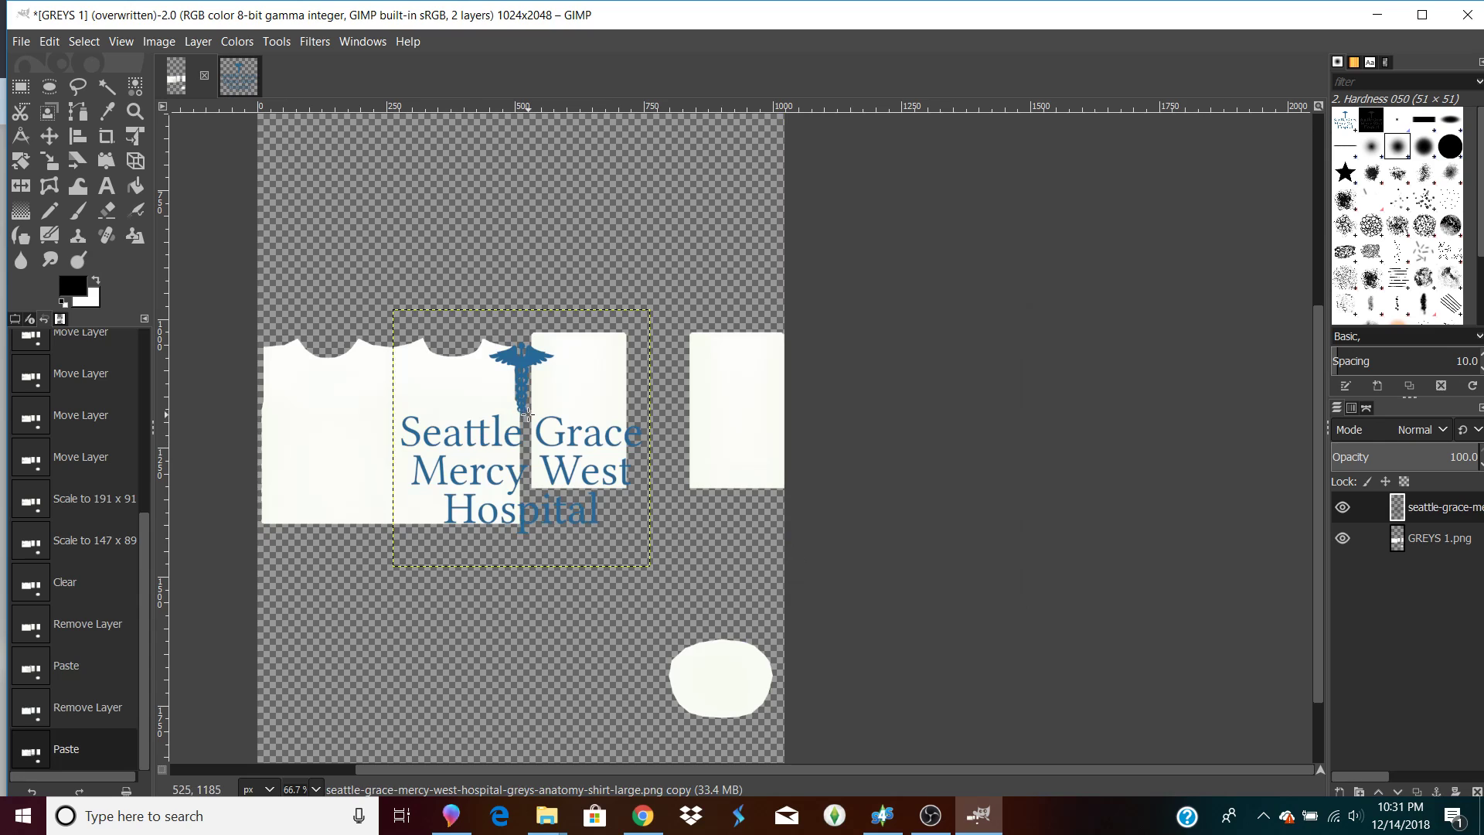
key(shift+ctrl+f)
click(480, 426)
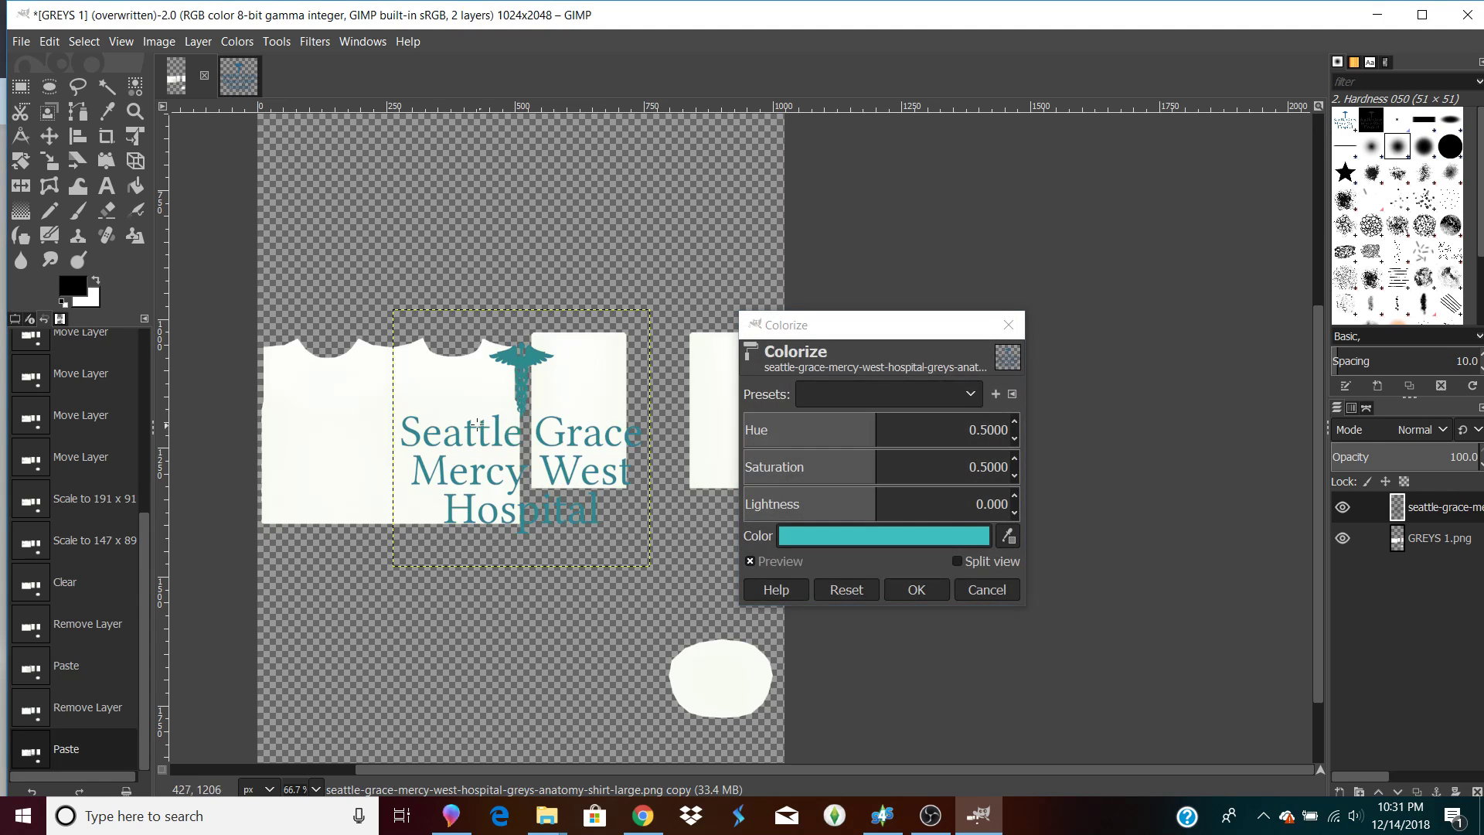
click(1008, 324)
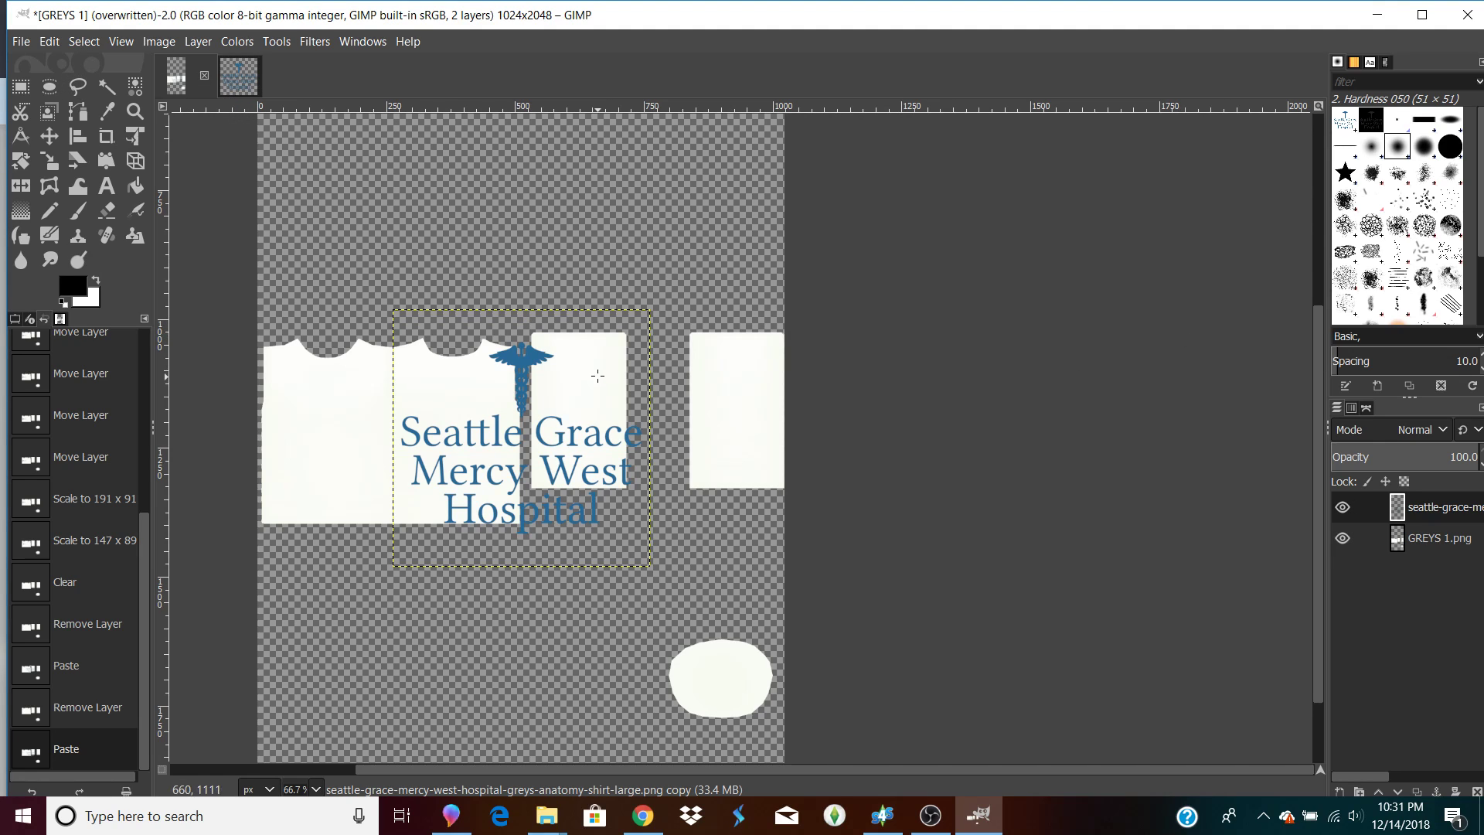
key(ctrl+shift+f)
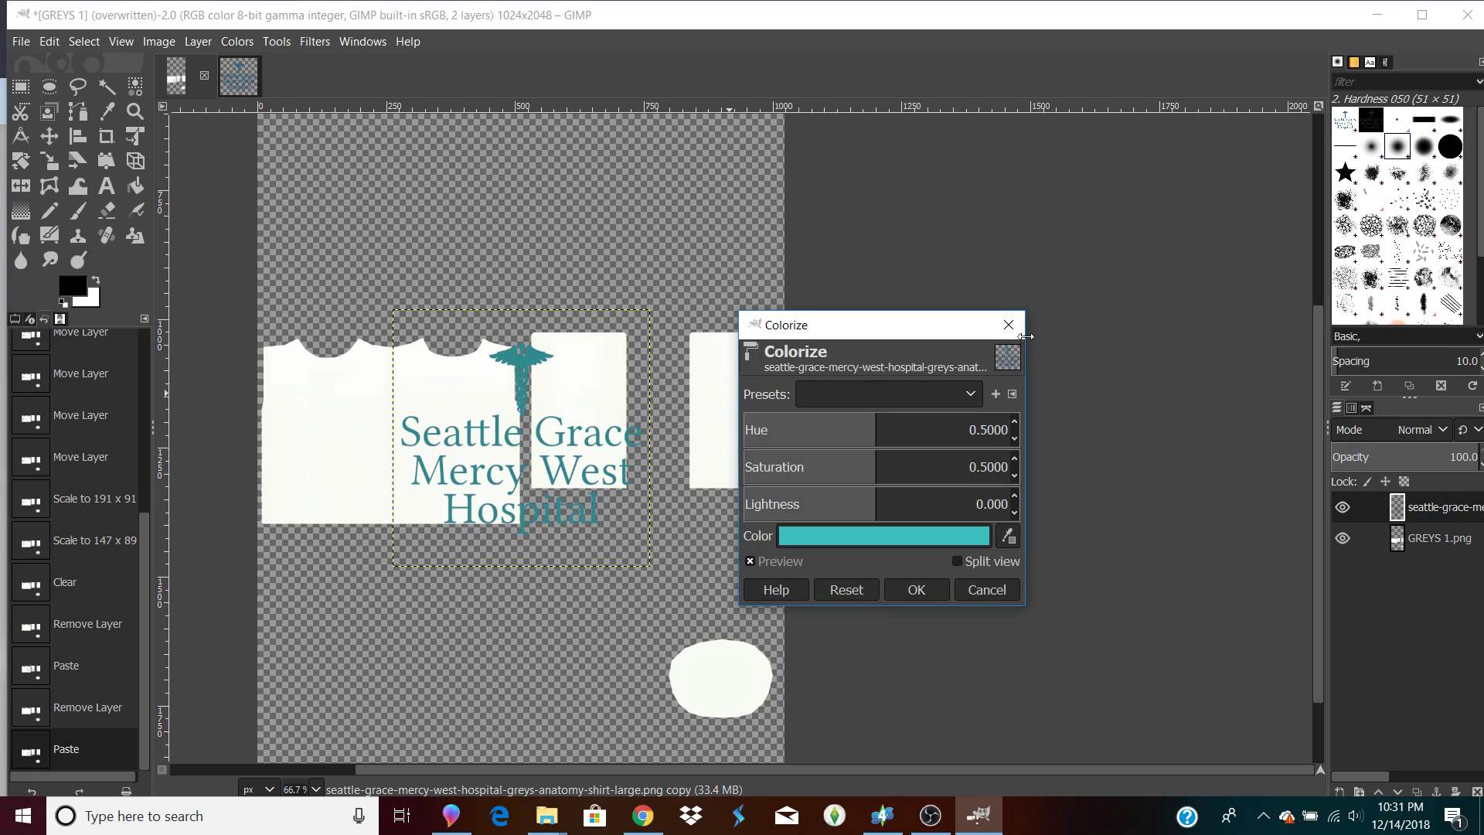
click(1008, 325)
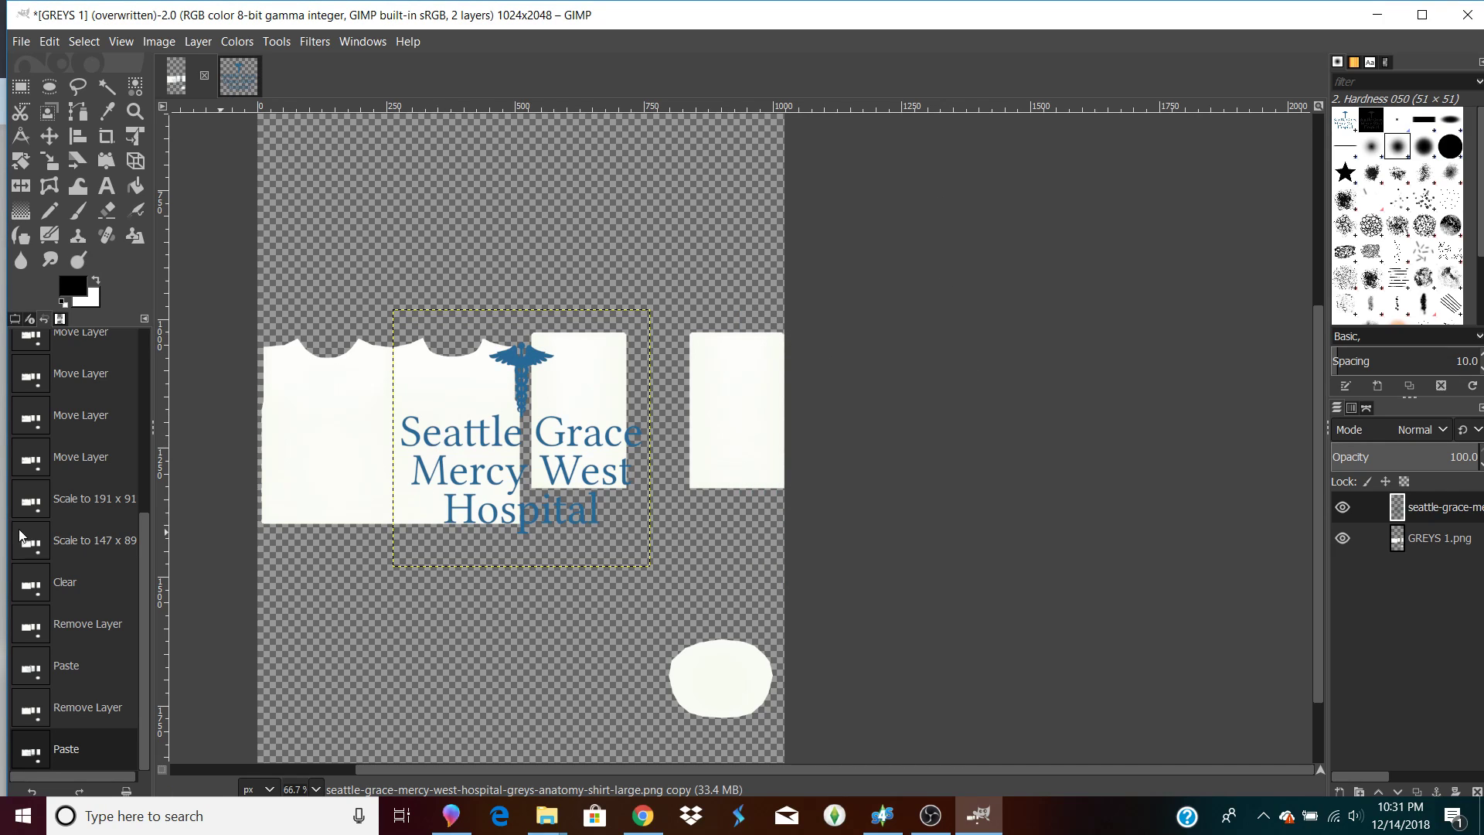
Move the logo layer off the canvas, clear of all the shirt pieces.
click(64, 136)
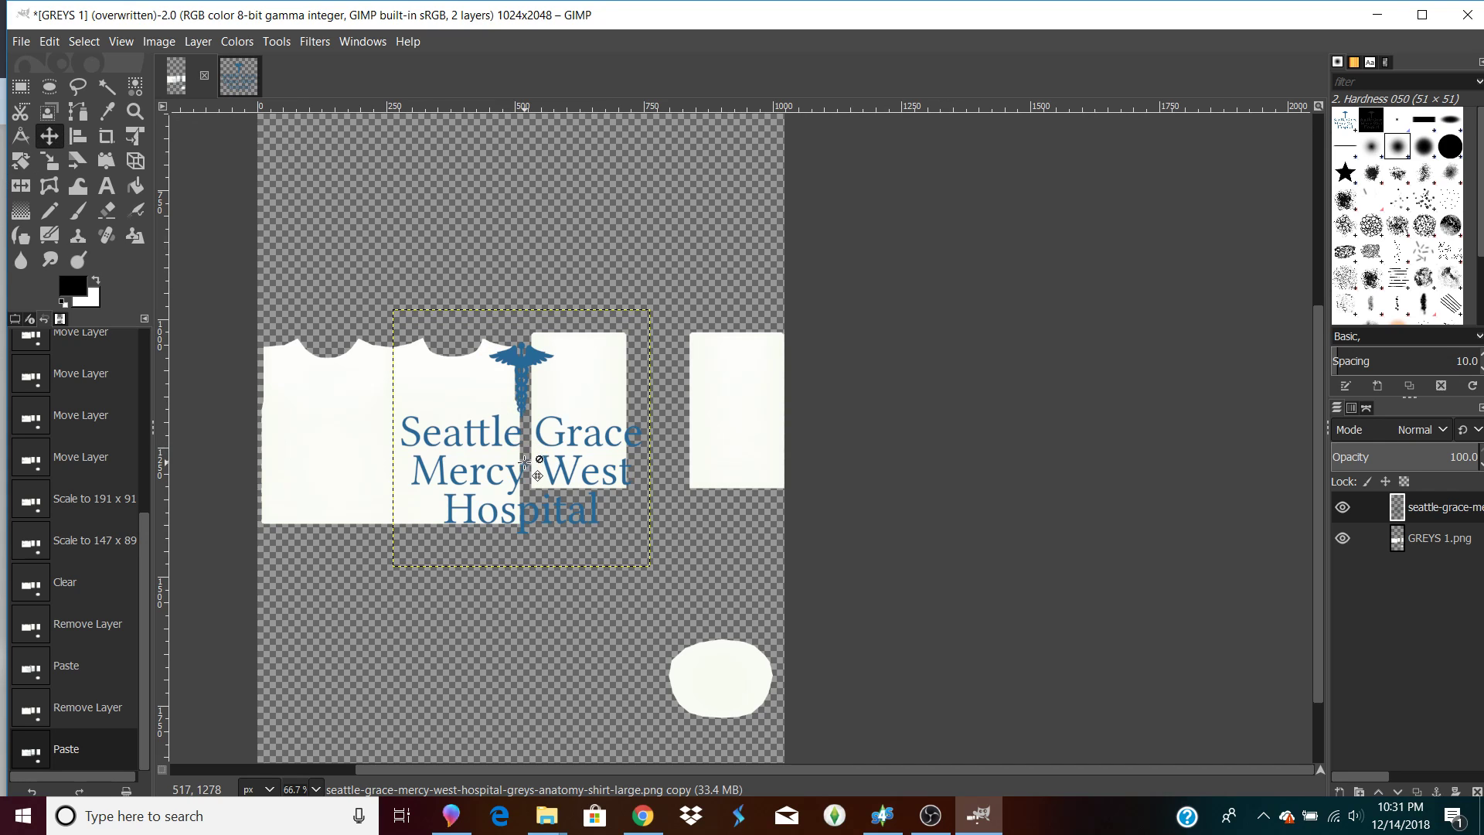
drag(503, 444, 942, 313)
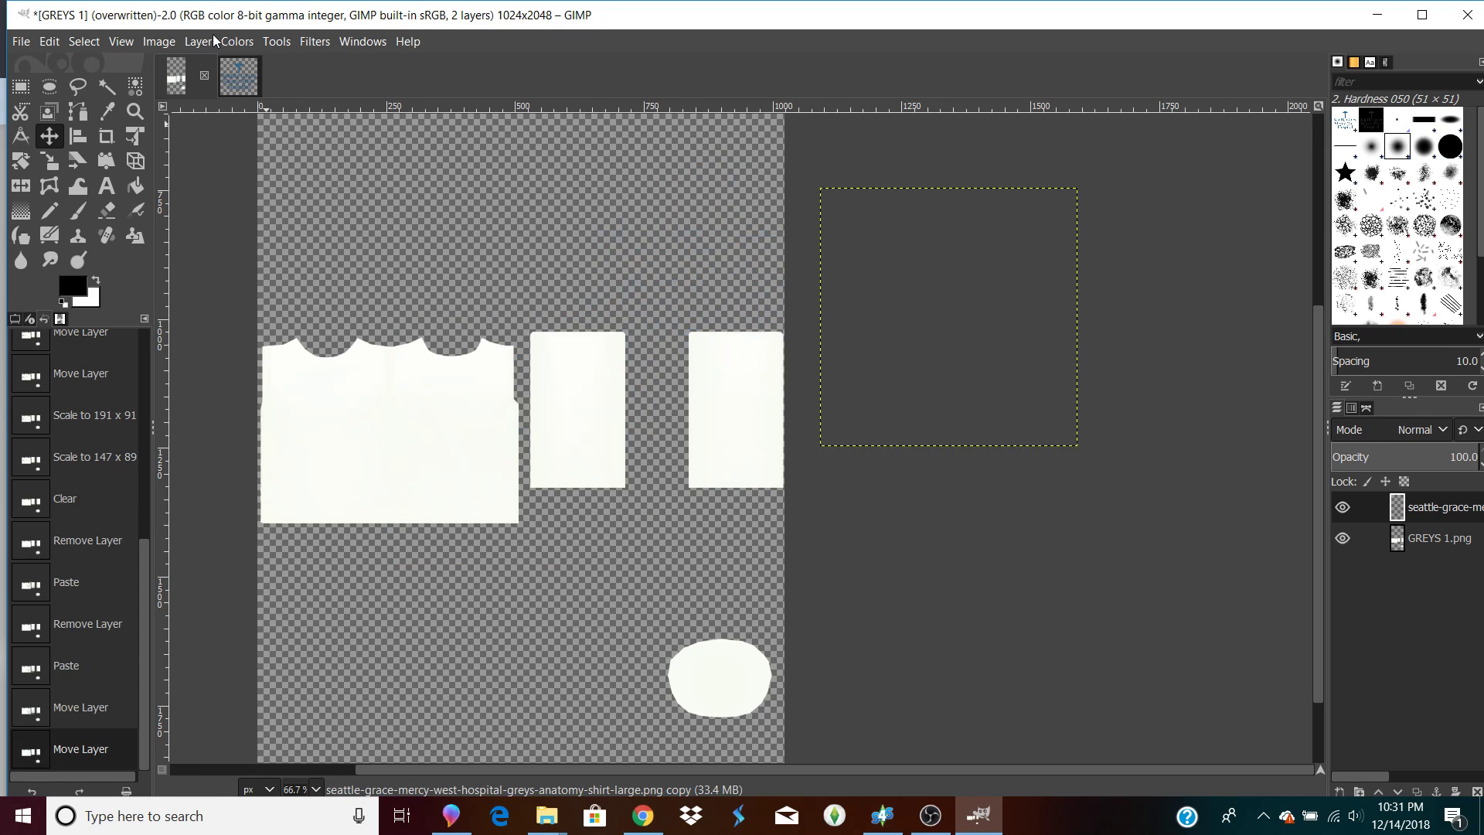
Colorize the GREYS 1 layer with the blue 2f4276 and apply the effect.
click(1442, 542)
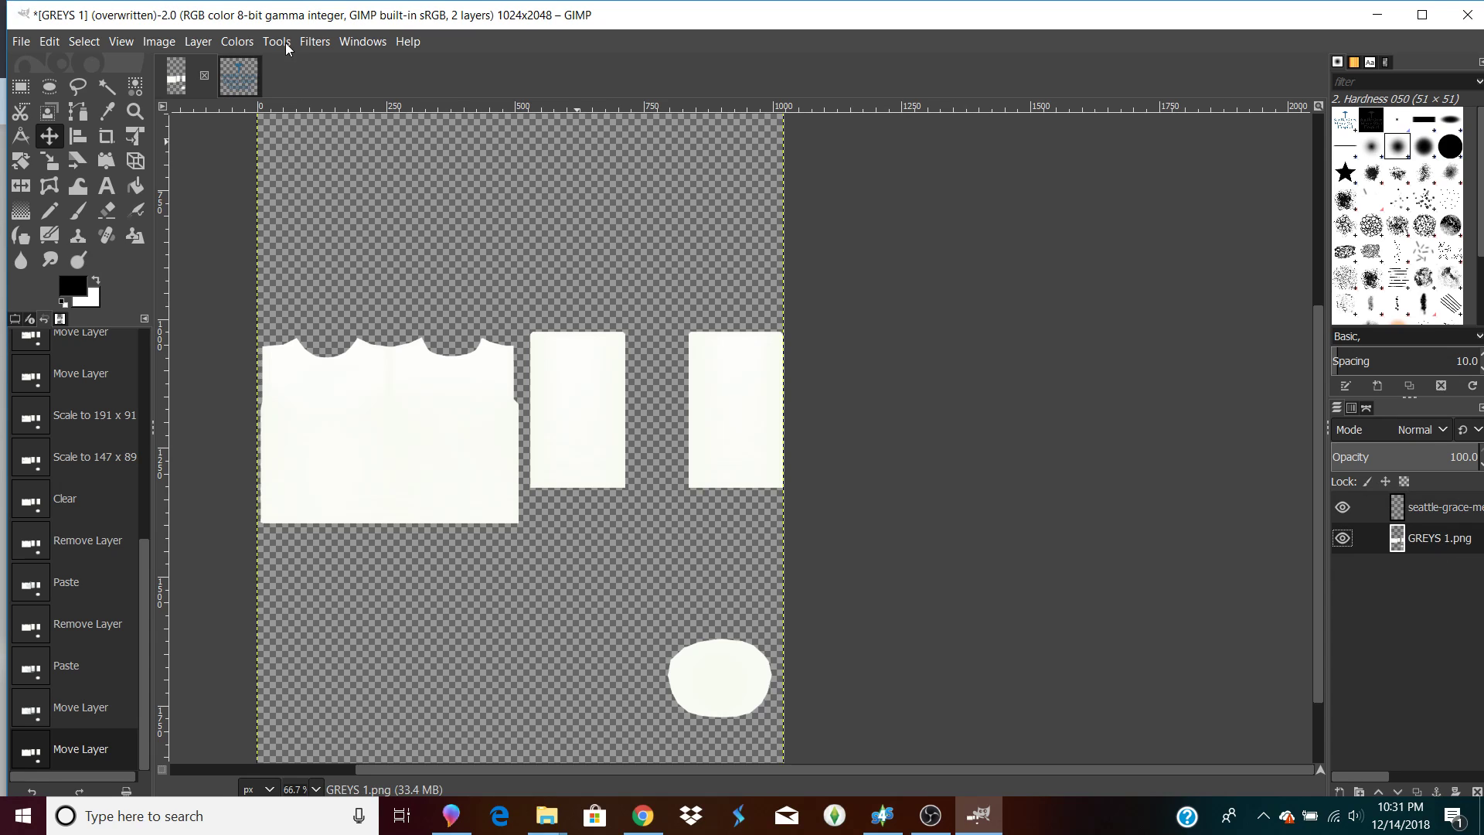
click(230, 48)
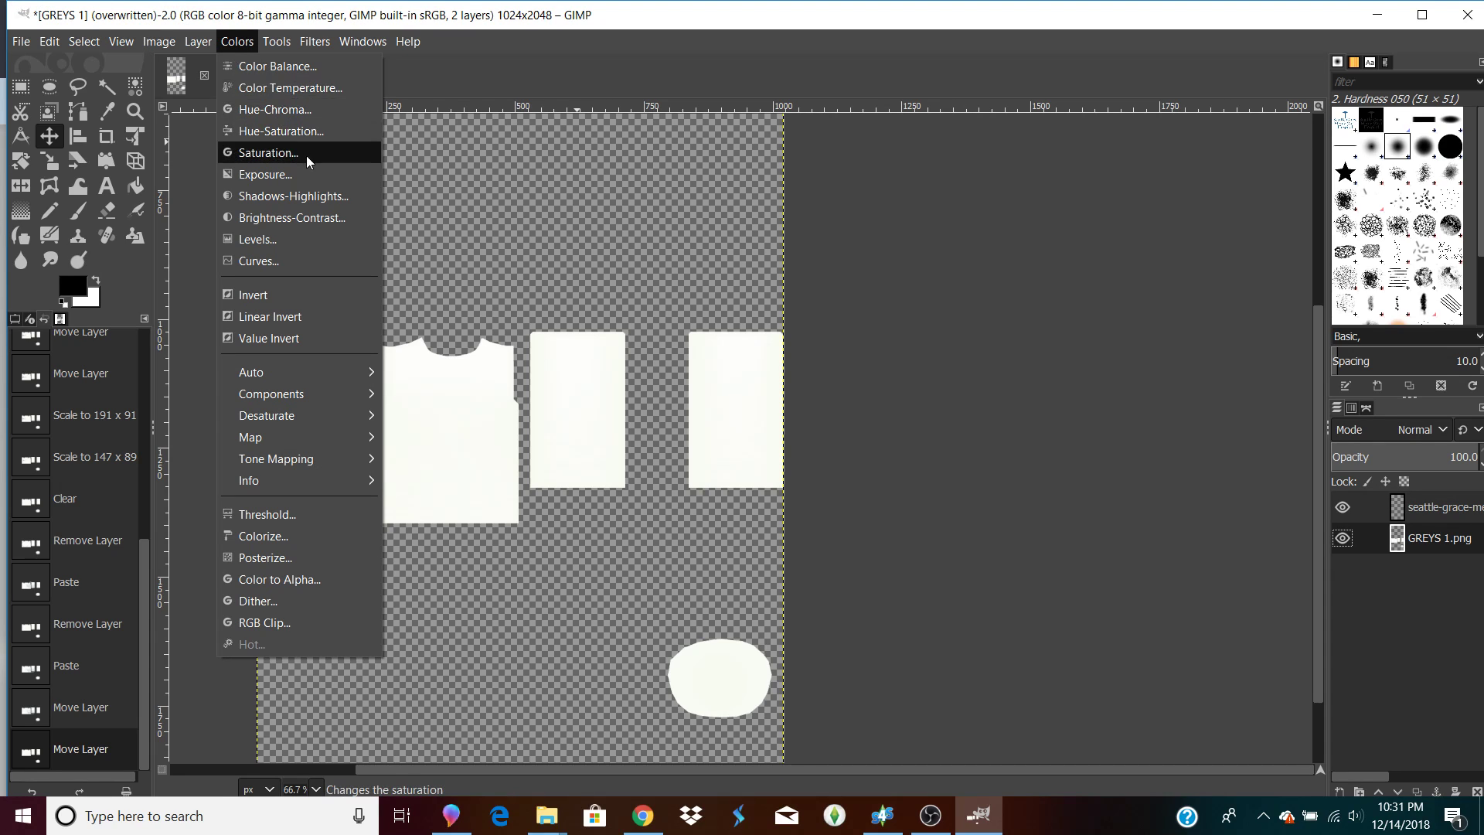
click(265, 536)
click(919, 538)
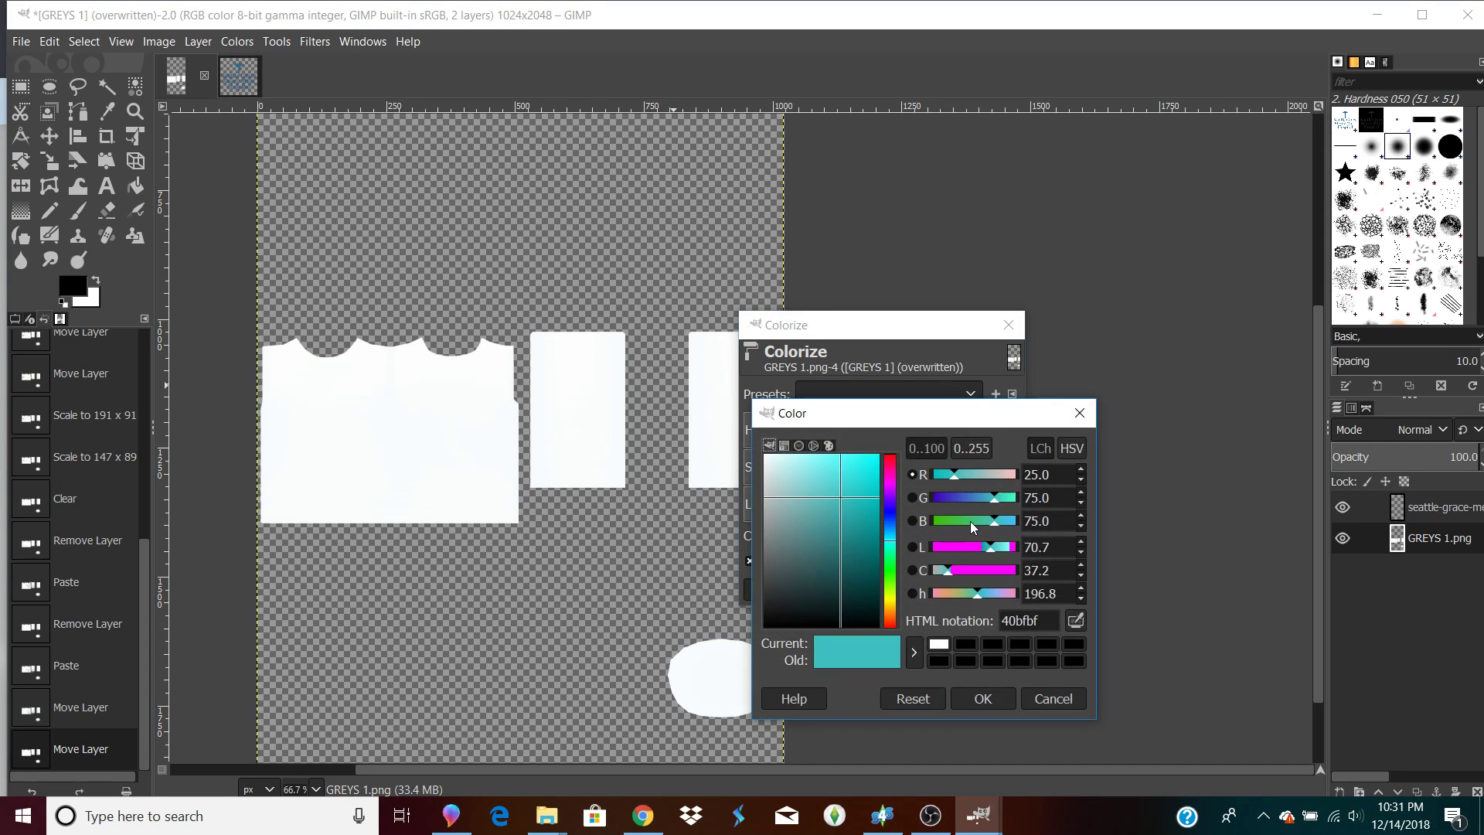
click(965, 495)
drag(842, 493, 837, 539)
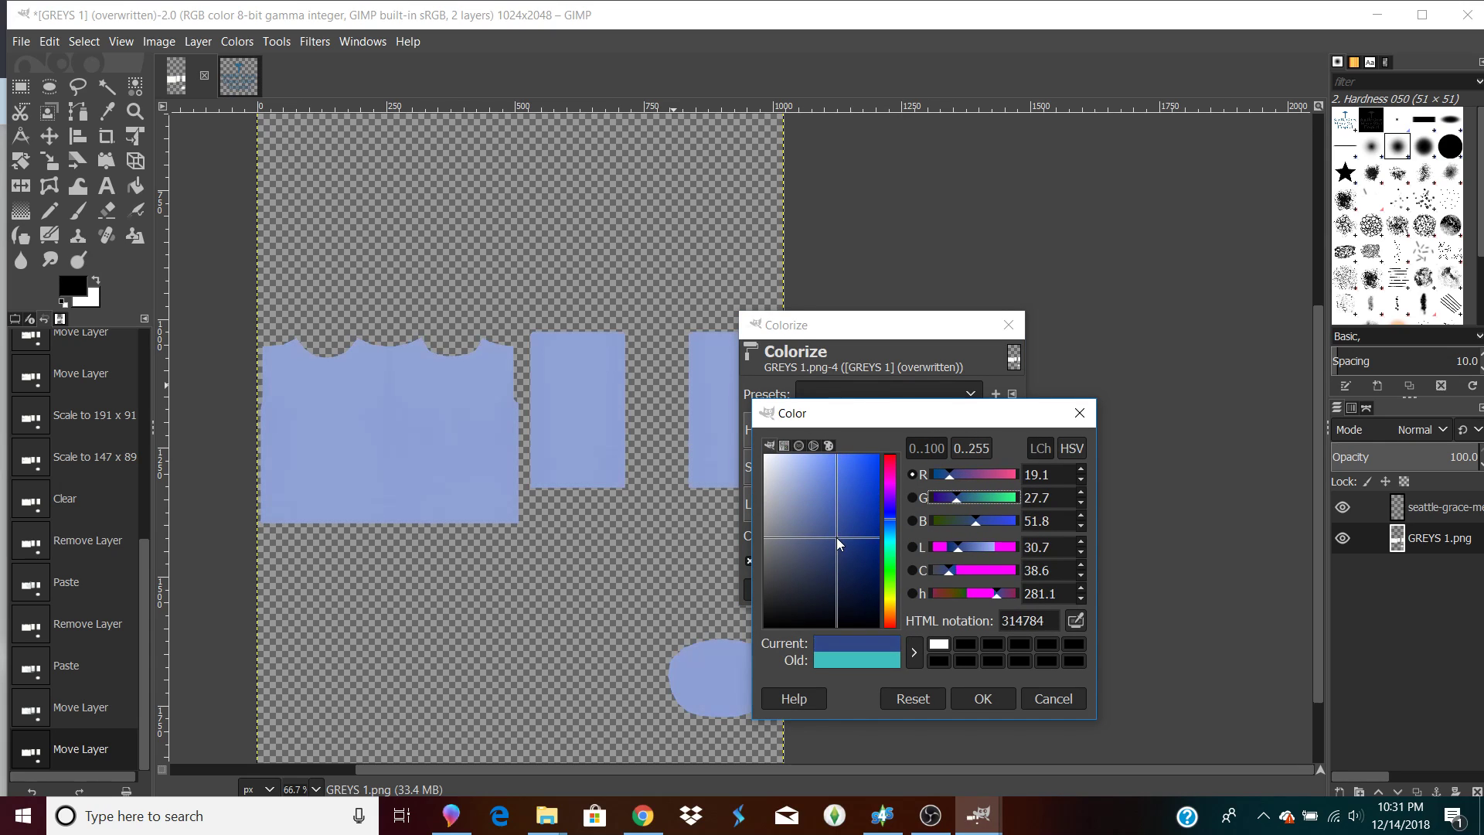
drag(837, 539, 833, 546)
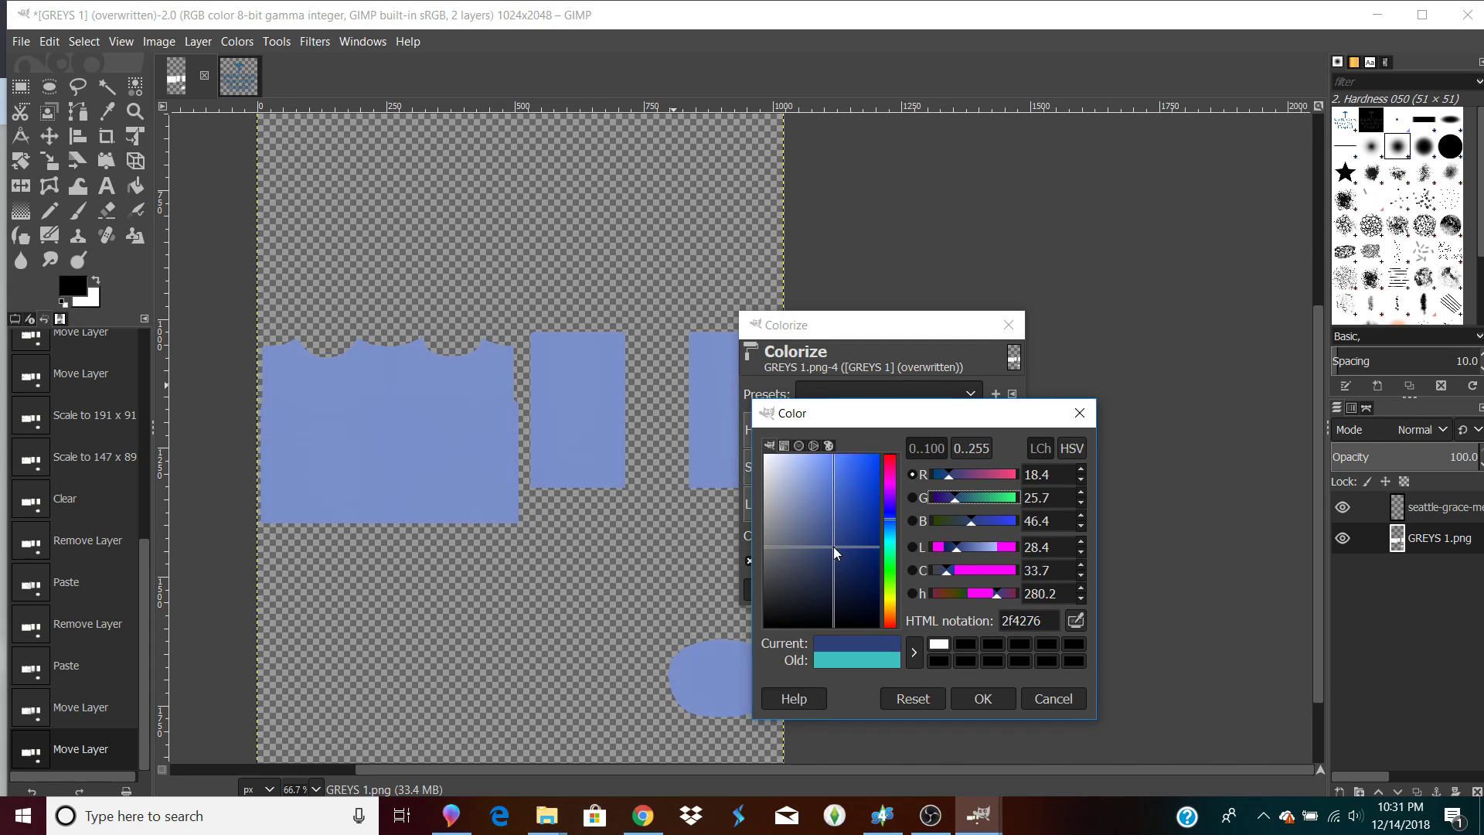
click(982, 698)
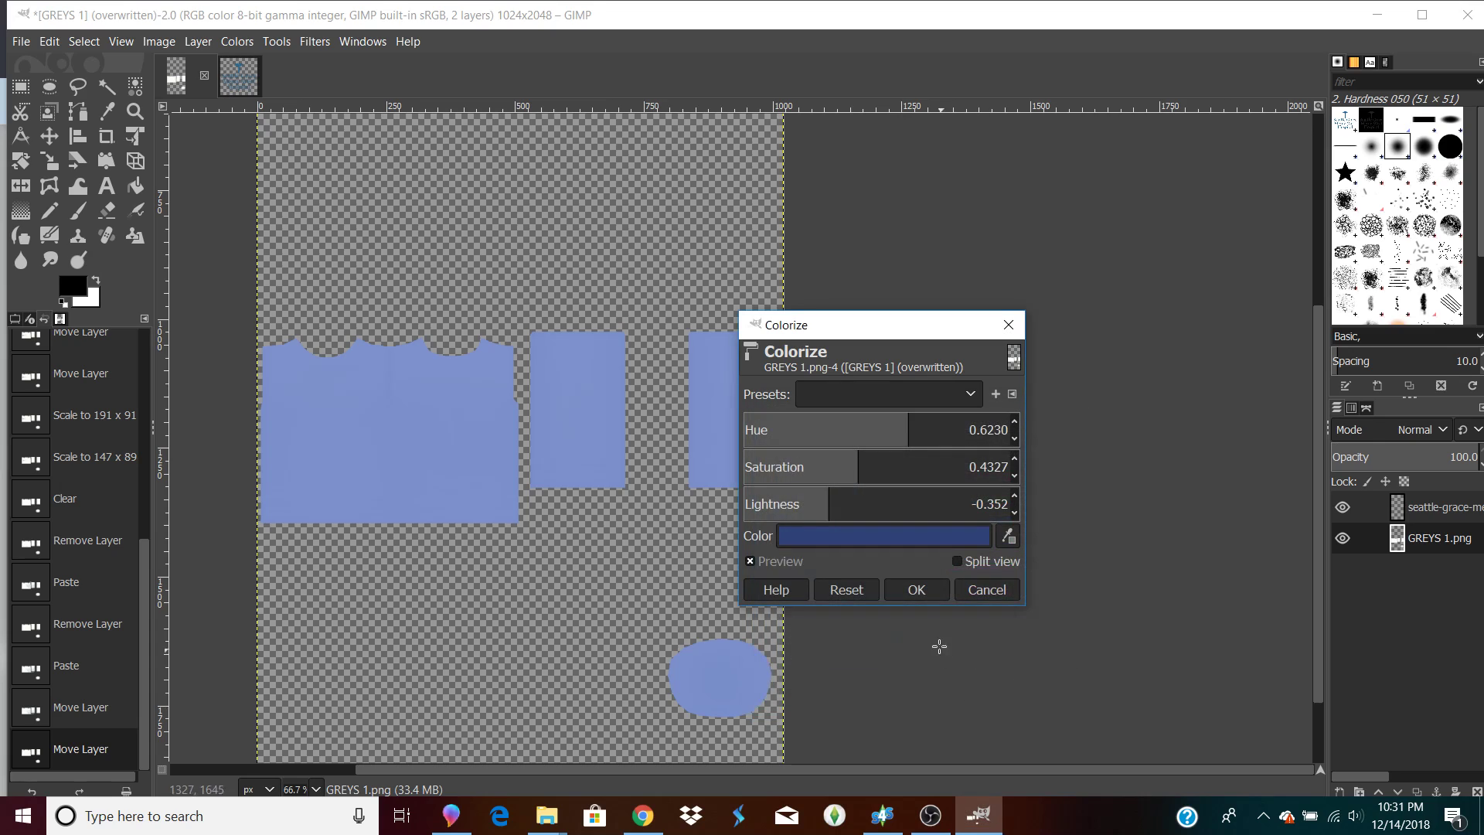
click(915, 590)
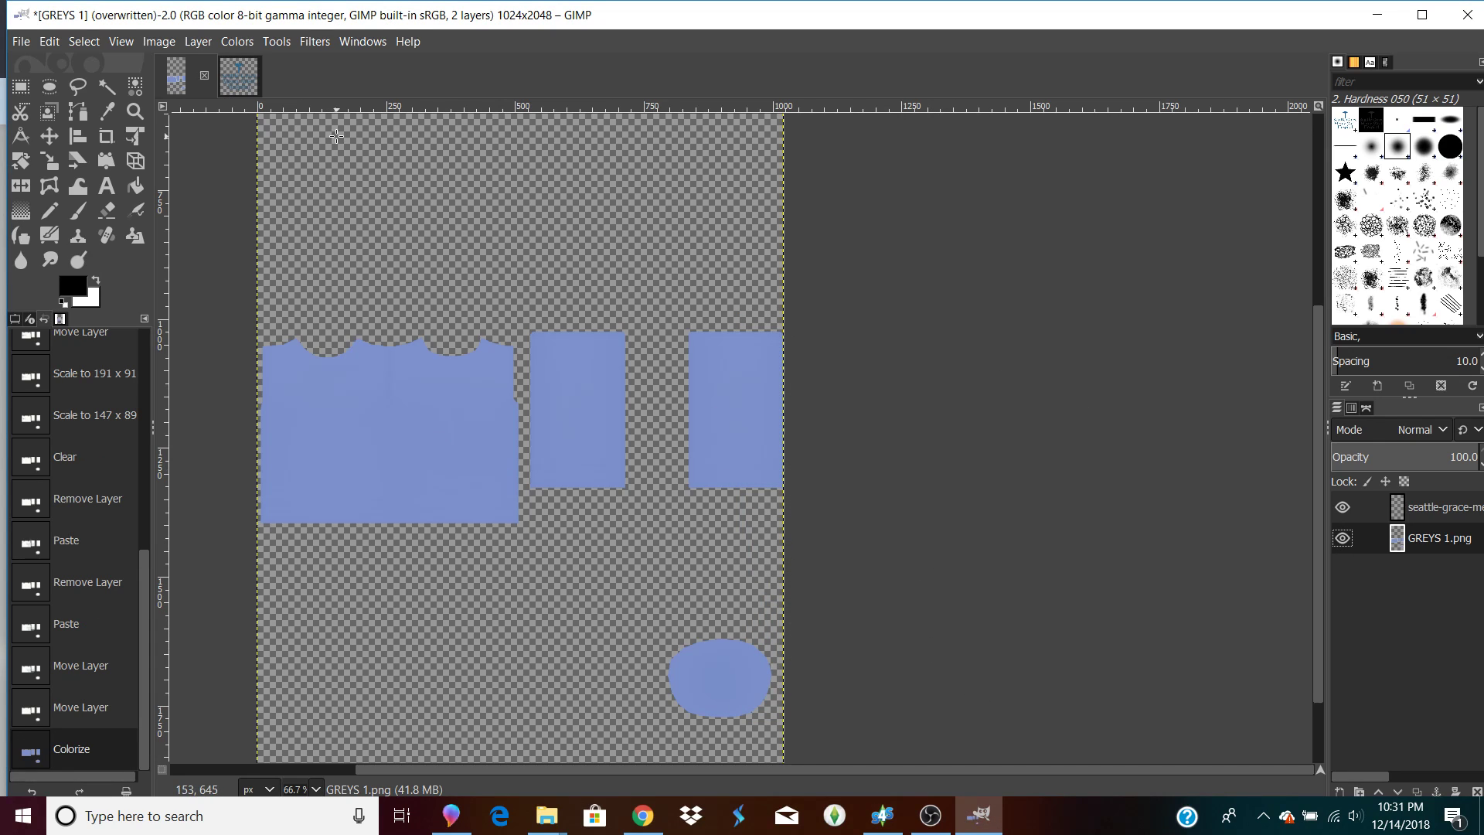
Select the logo layer and move it back over the large shirt piece.
click(1438, 515)
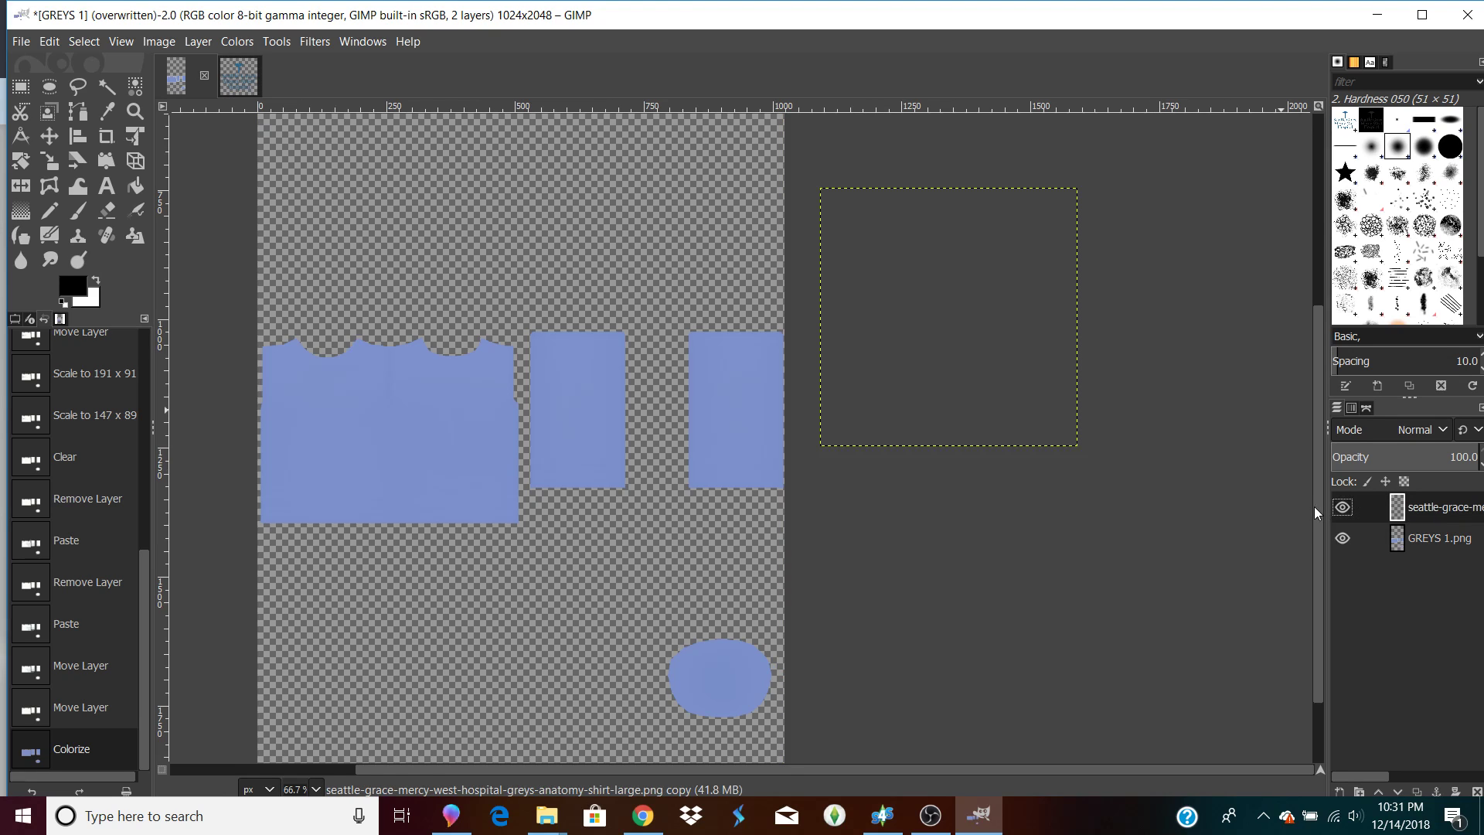
key(ctrl+shift+f)
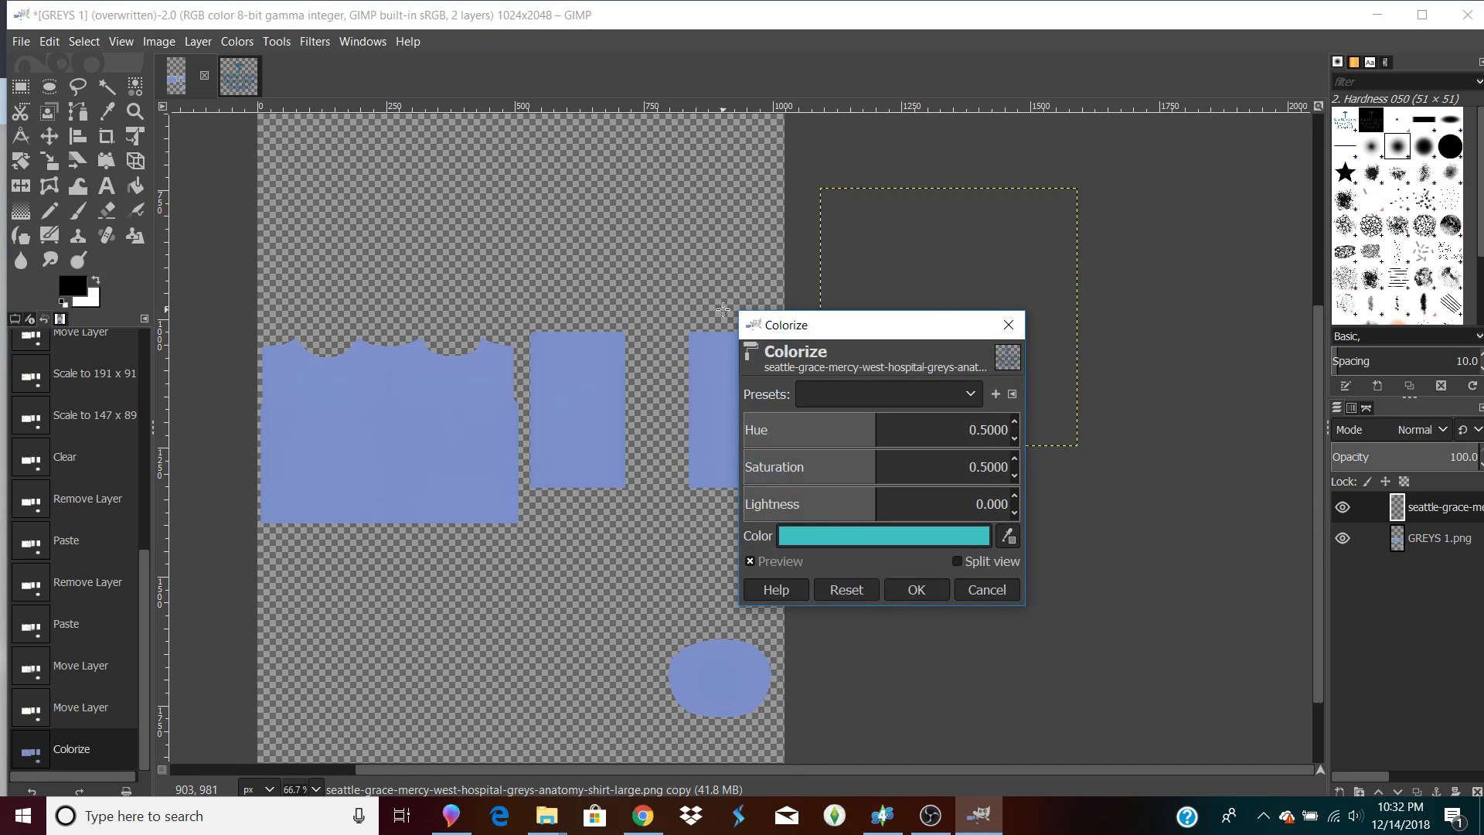
click(1009, 325)
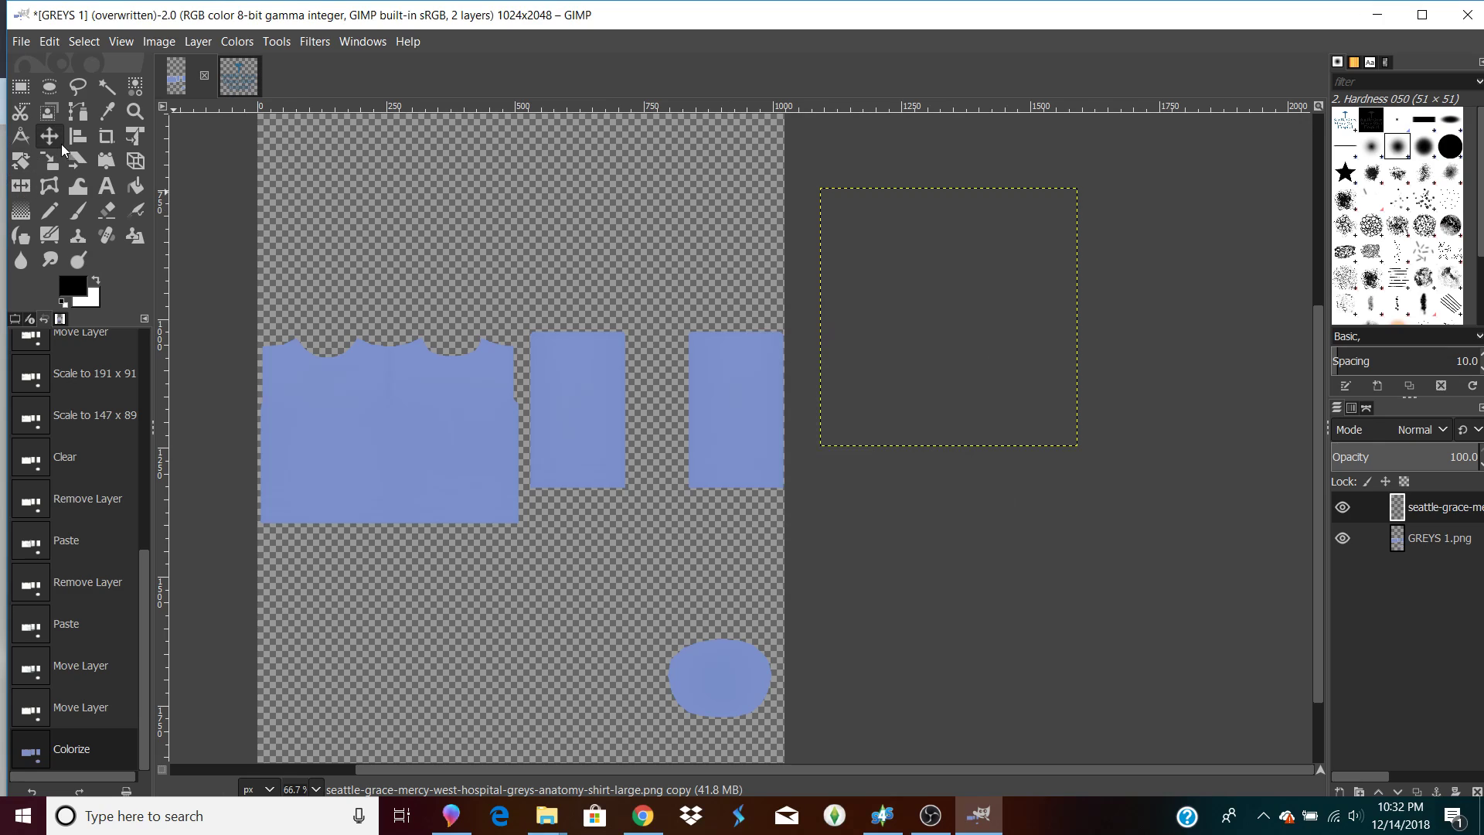
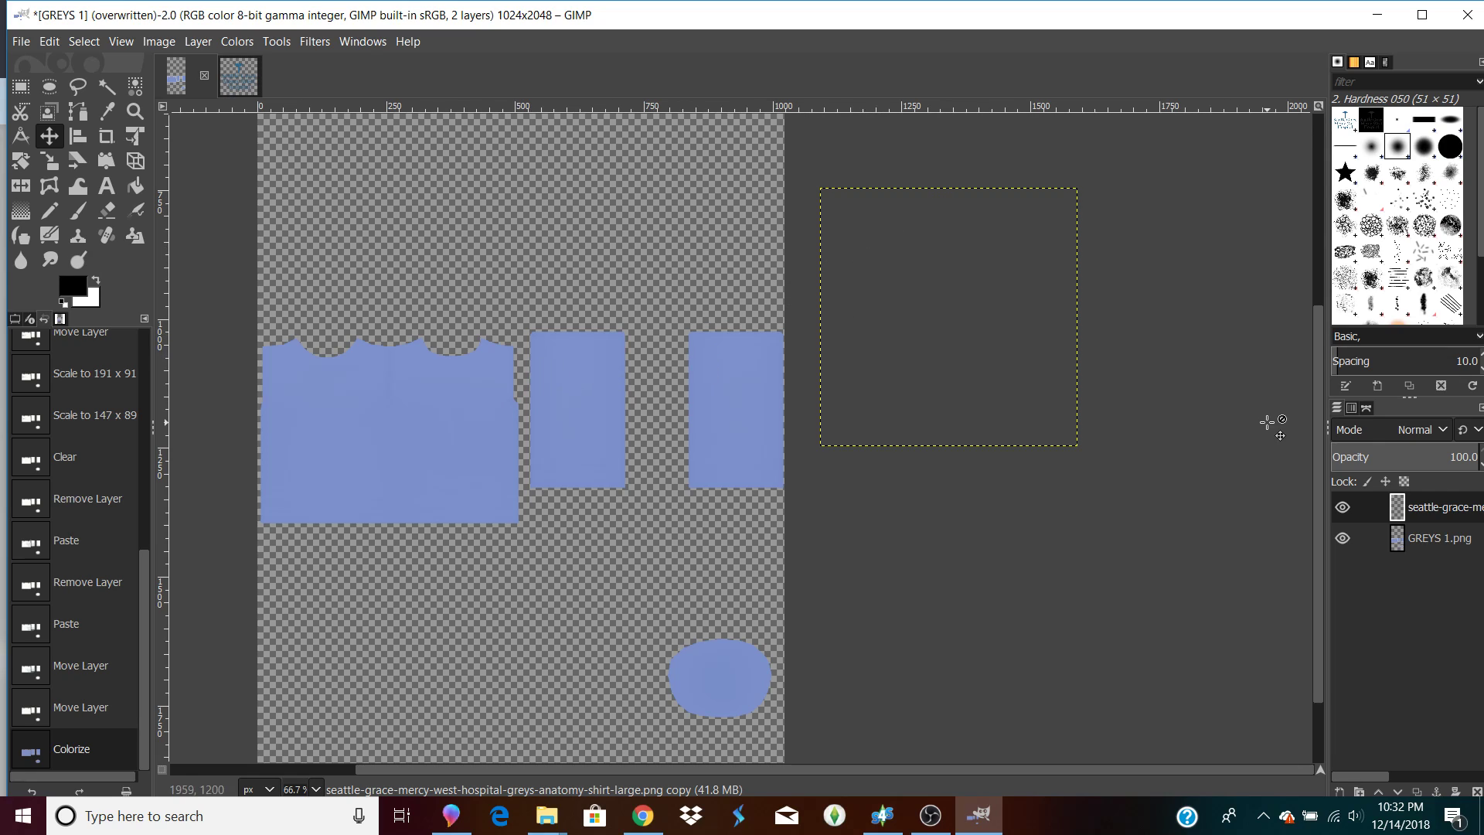
click(1343, 508)
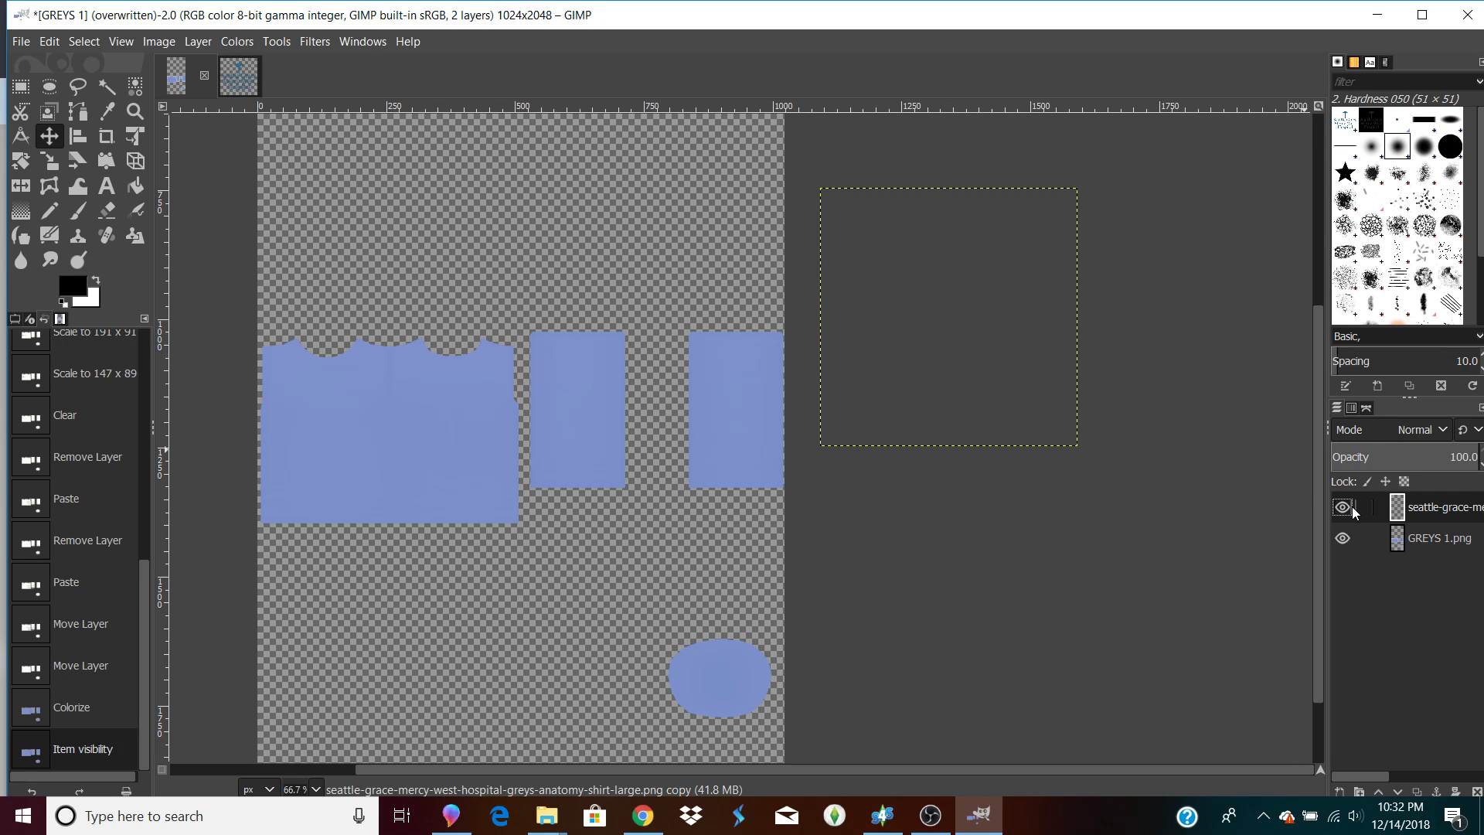
drag(950, 349, 376, 463)
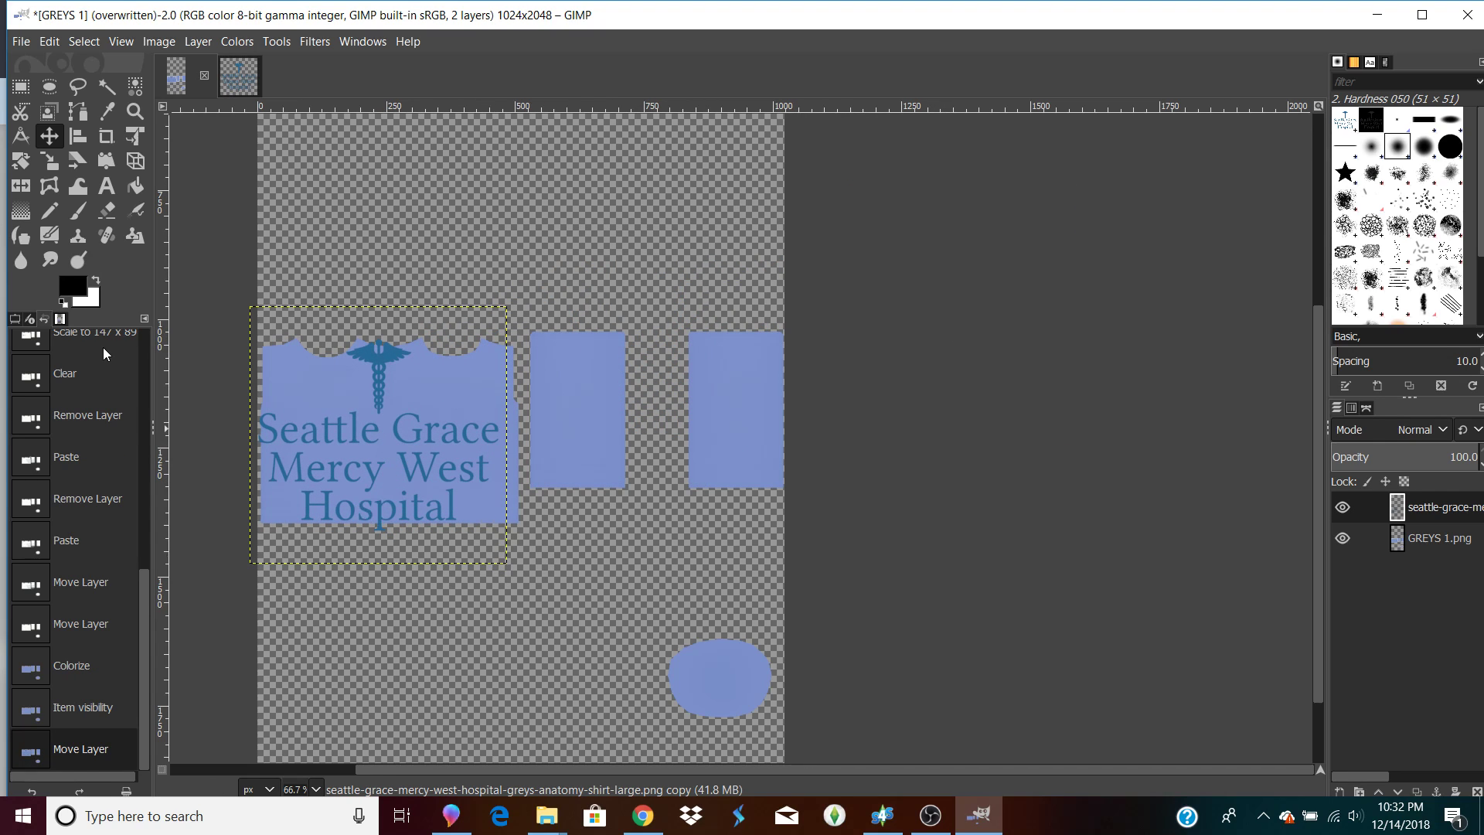
Scale the logo to 160 × 183 px and center it on the first half of the large shirt piece.
click(52, 186)
click(51, 160)
drag(506, 562, 370, 431)
drag(324, 384, 334, 438)
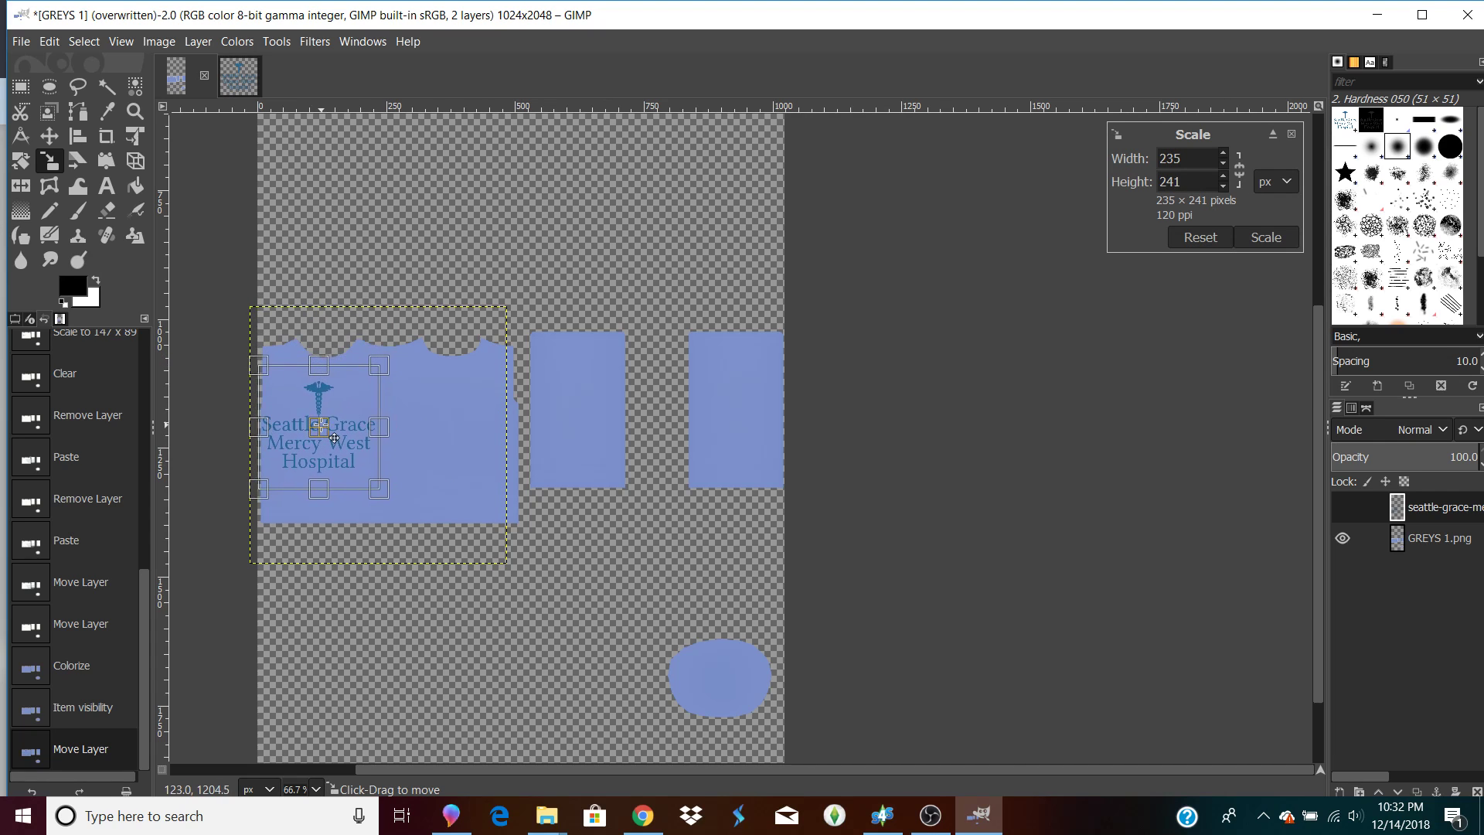
scroll(321, 424, up, 5)
scroll(320, 424, down, 4)
drag(658, 764, 539, 763)
drag(352, 524, 412, 478)
drag(479, 420, 451, 439)
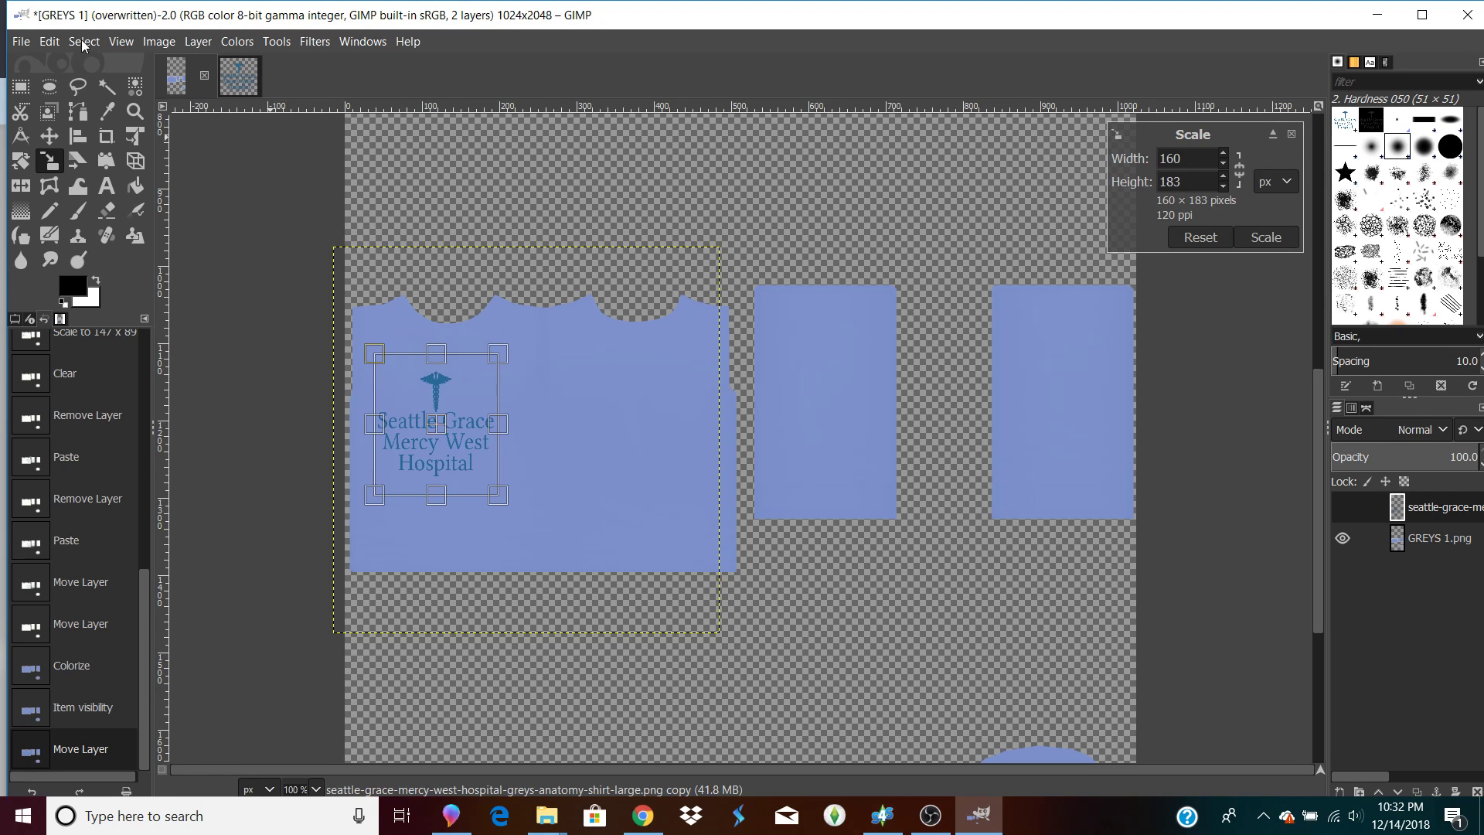
Overwrite GREYS 1.png with the recolored texture and its scaled logo.
click(19, 36)
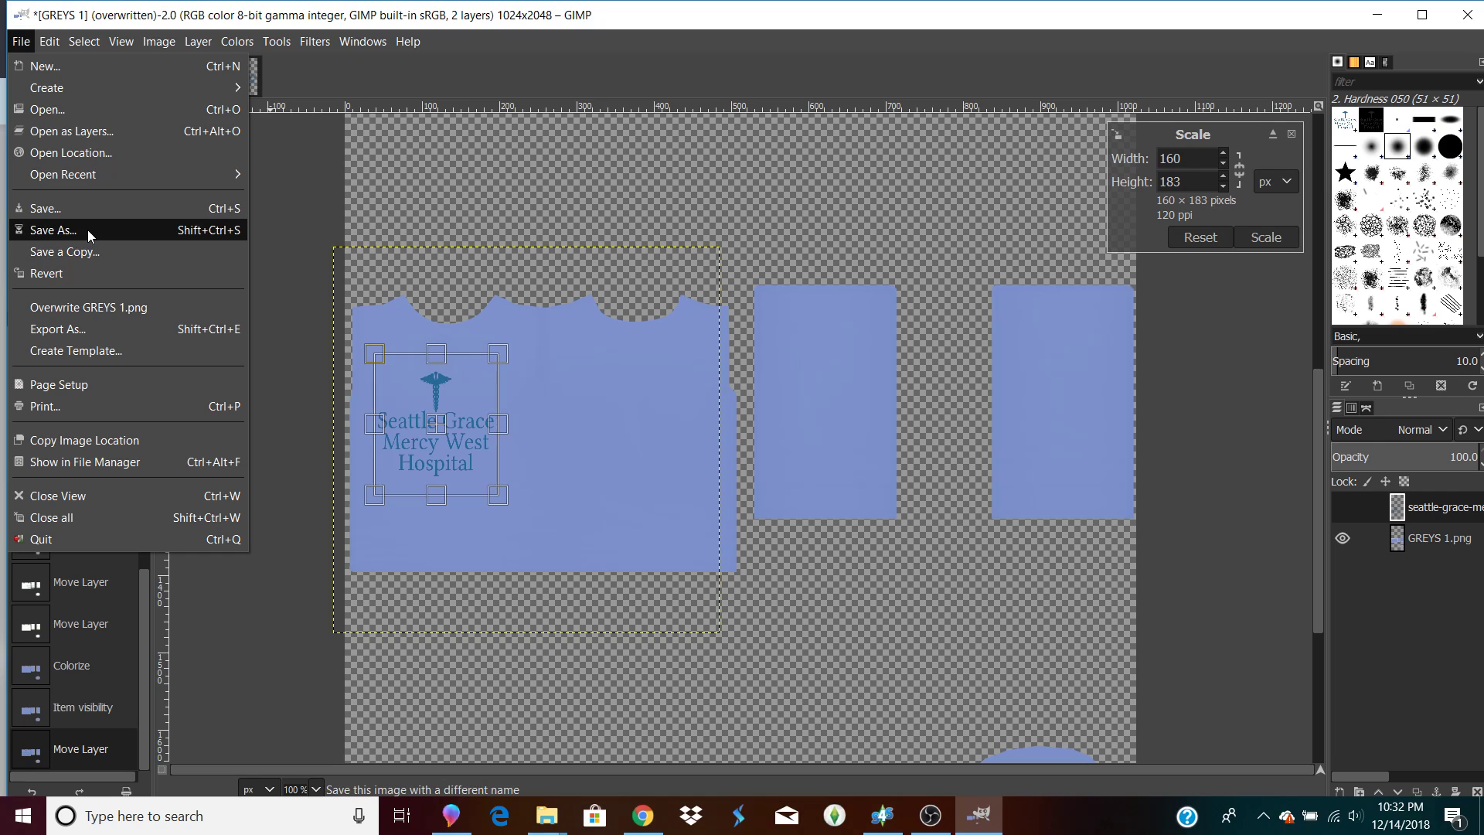
click(65, 307)
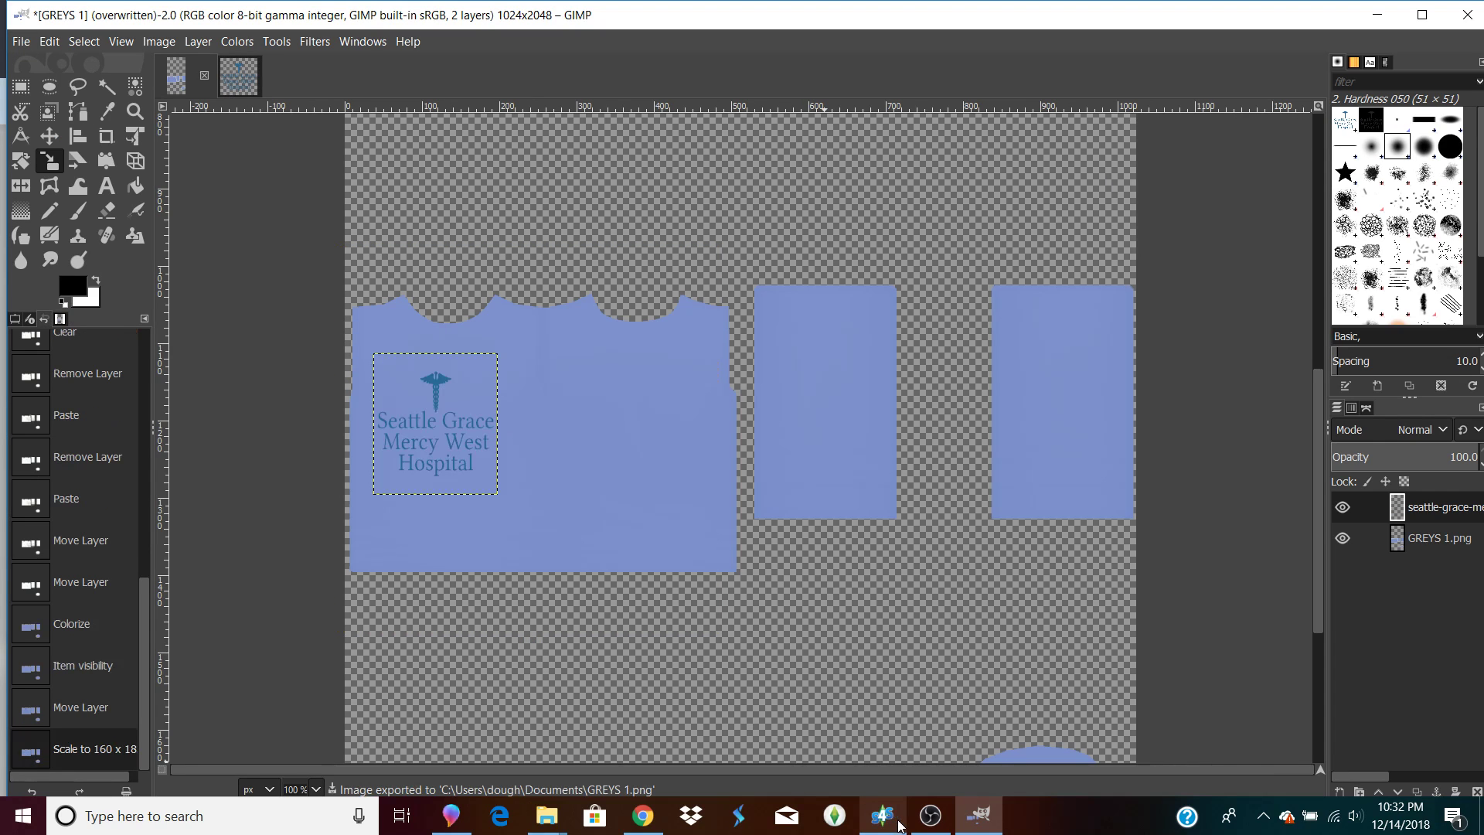
Switch to Sims 4 Studio, import the updated GREYS 1 texture as swatch 3's diffuse texture, and view the shirt's front on the model.
click(896, 824)
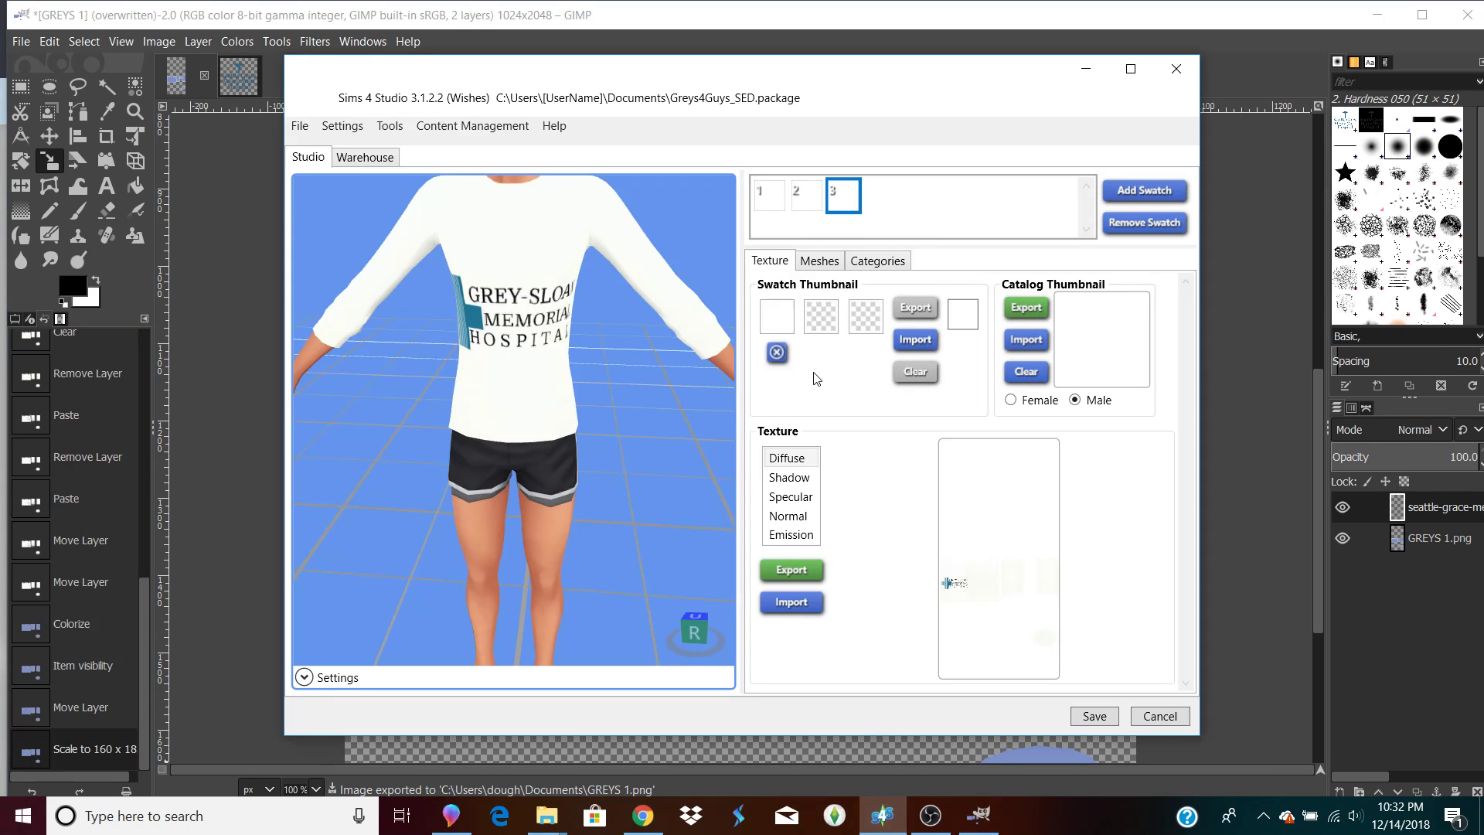
click(808, 207)
click(837, 204)
click(787, 605)
click(851, 249)
double_click(852, 249)
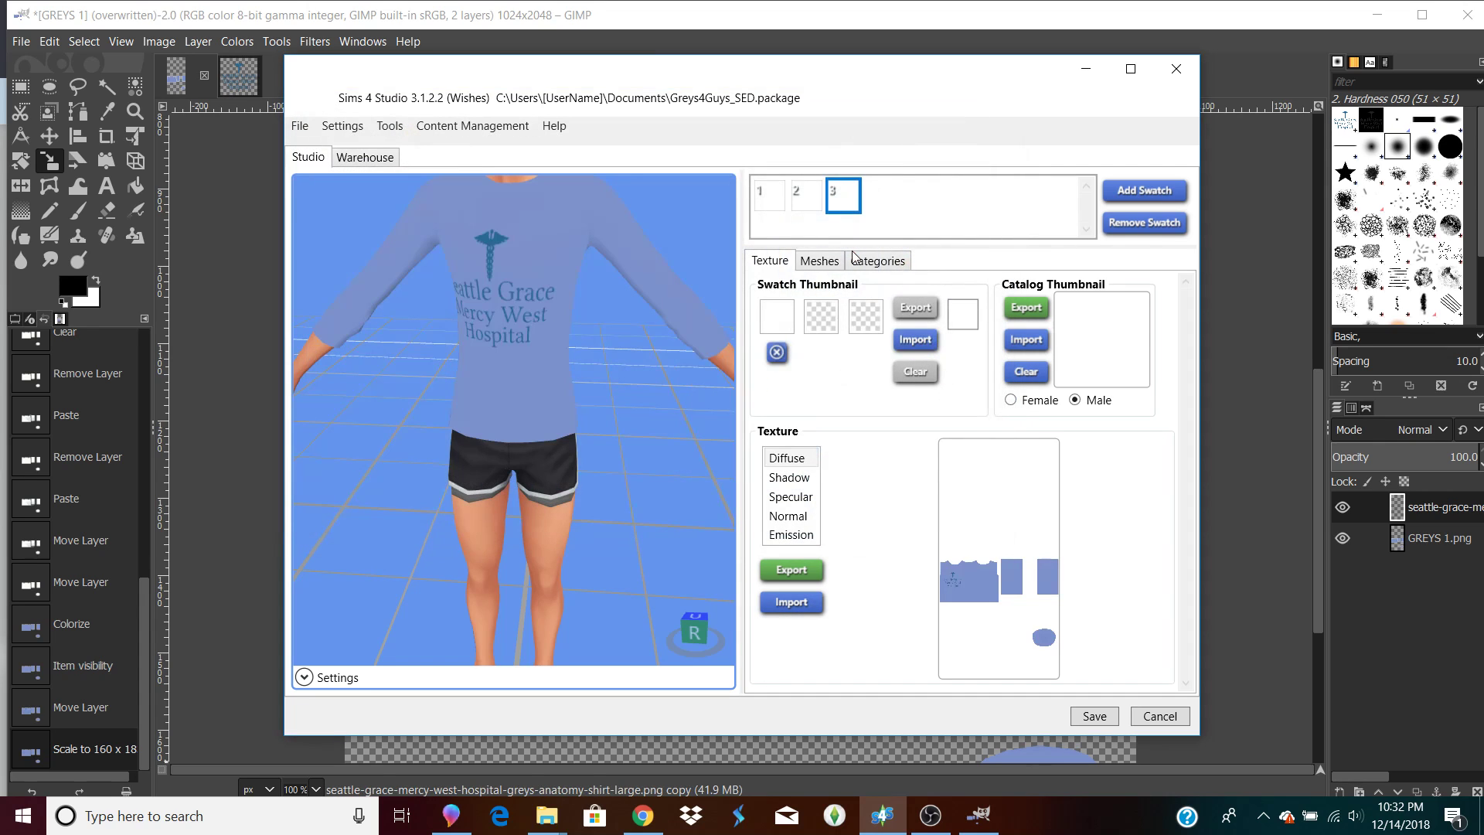
drag(622, 495, 659, 489)
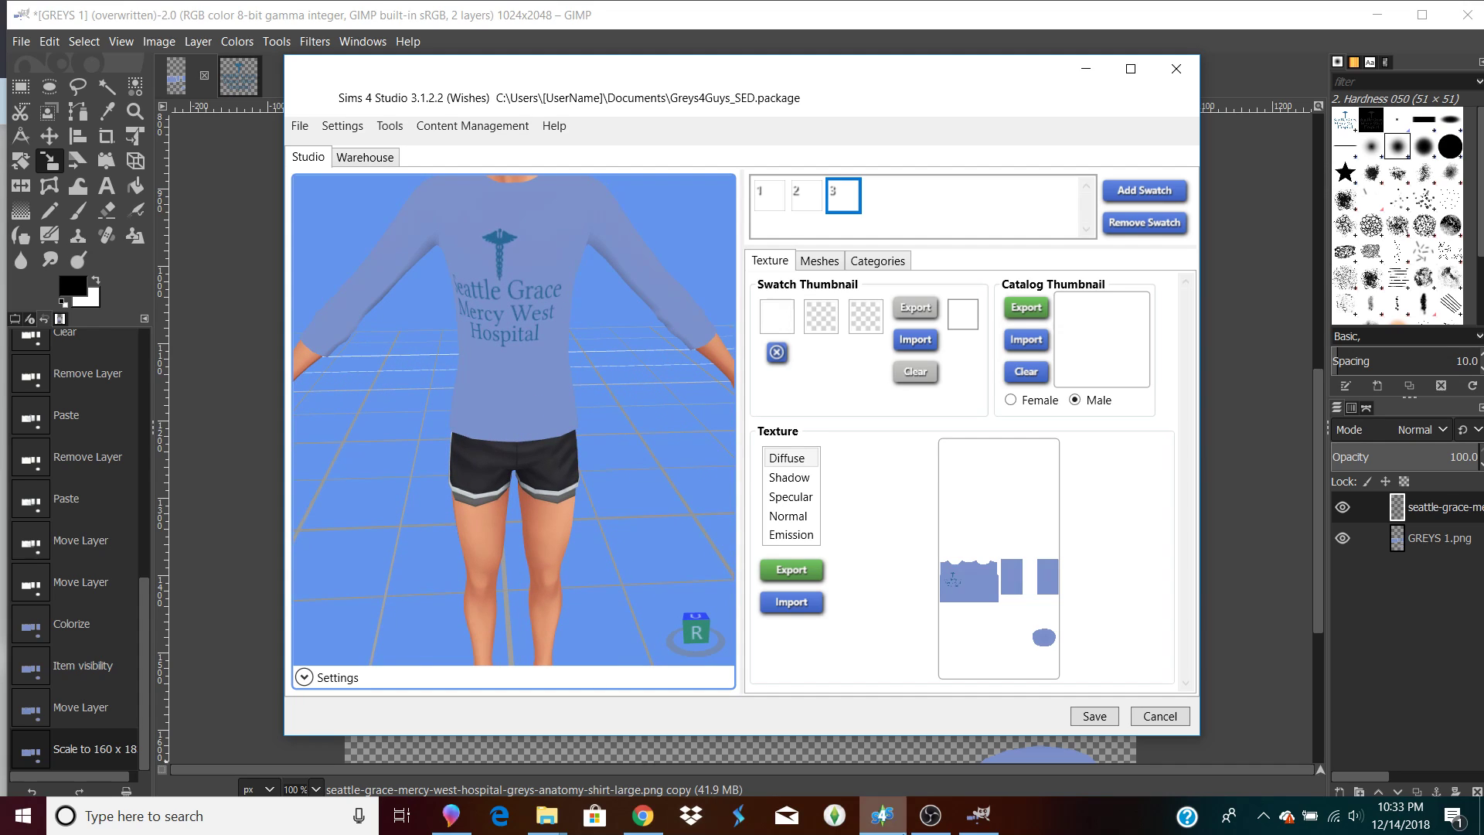
Return to GIMP, try nudging the logo slightly upward on the shirt piece, and undo that move.
click(882, 815)
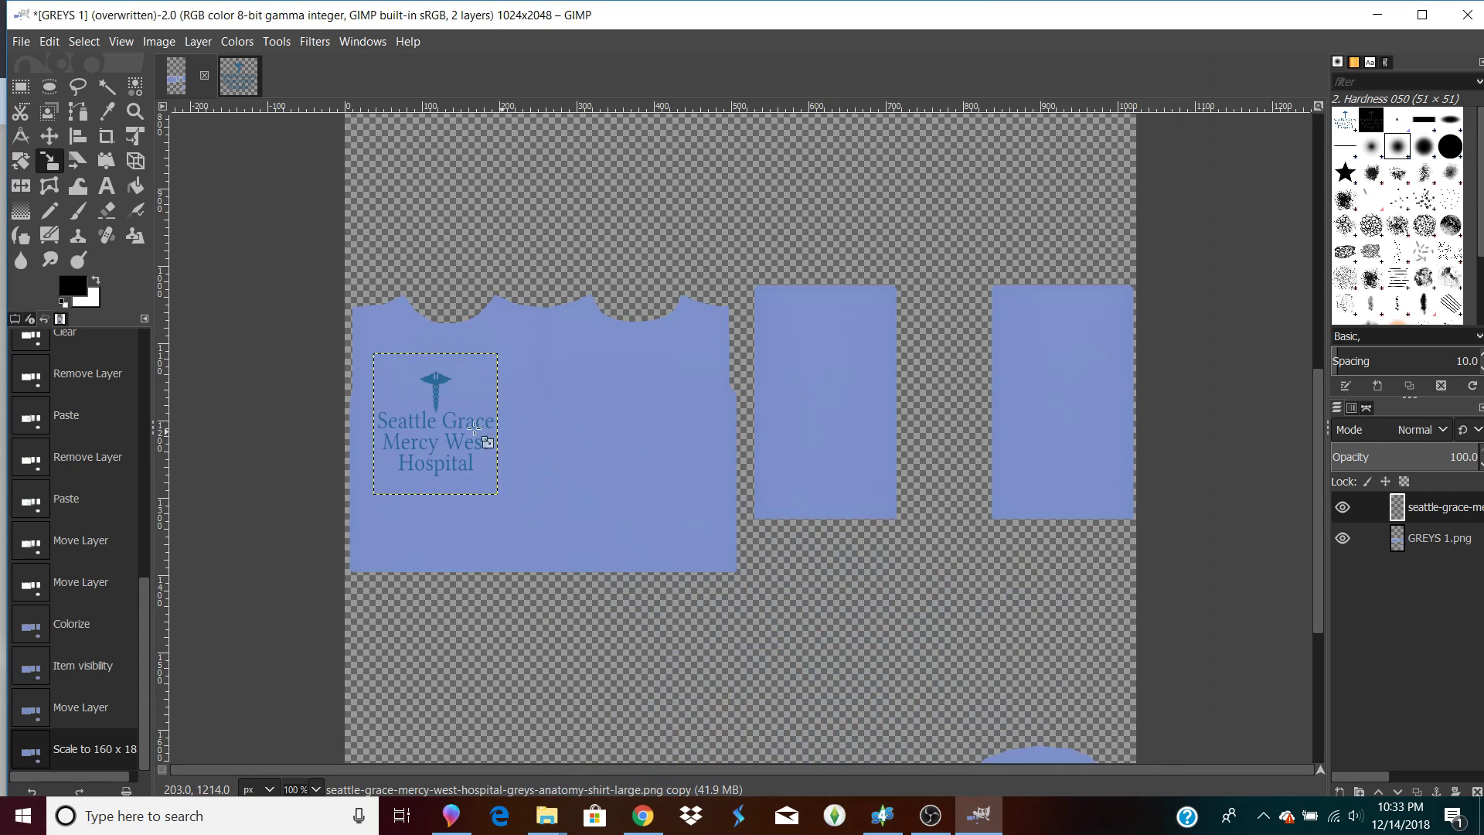
click(49, 136)
drag(438, 437, 439, 432)
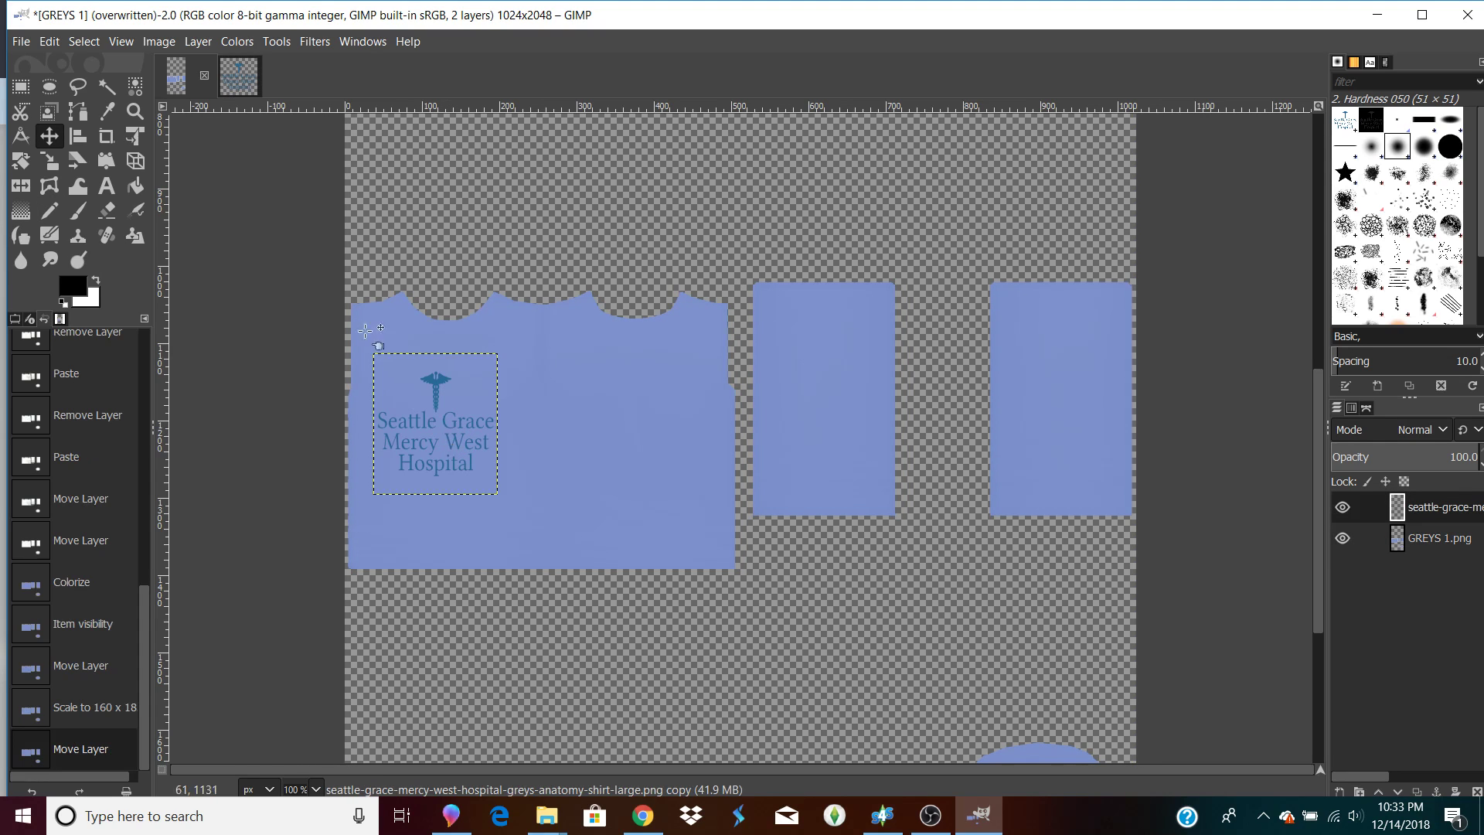
click(74, 706)
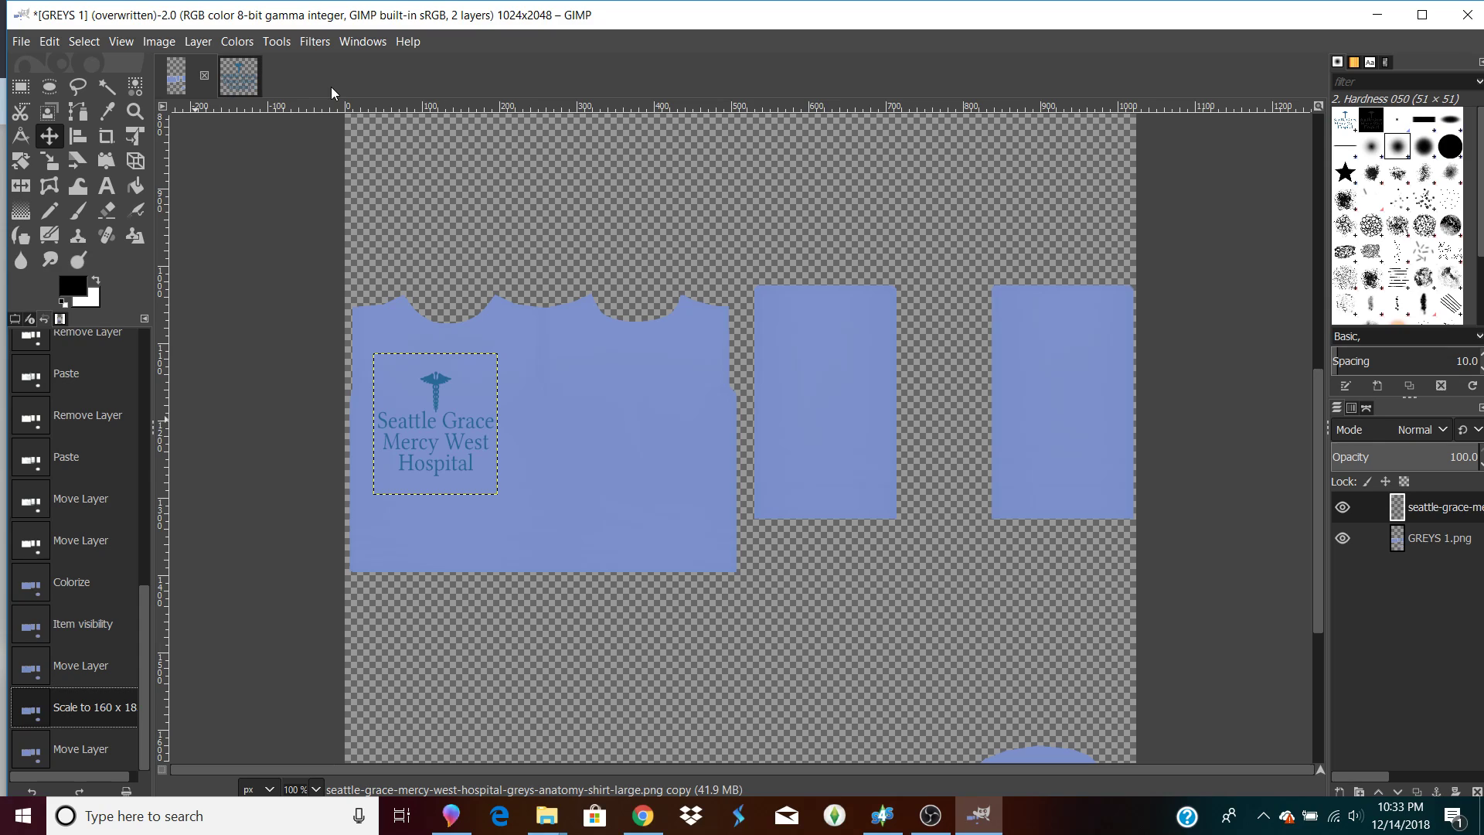
right_click(480, 198)
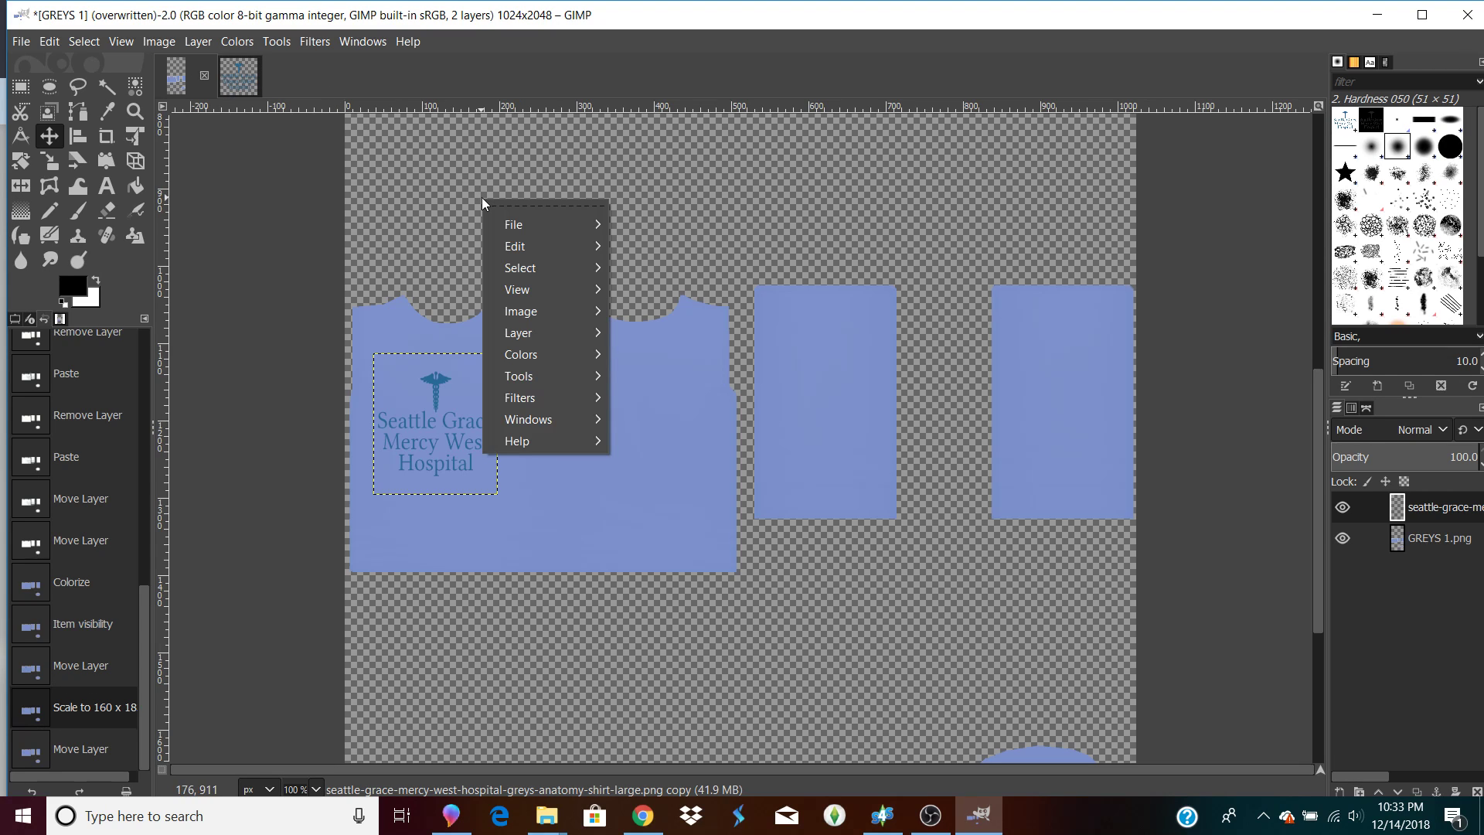
mouse_move(548, 272)
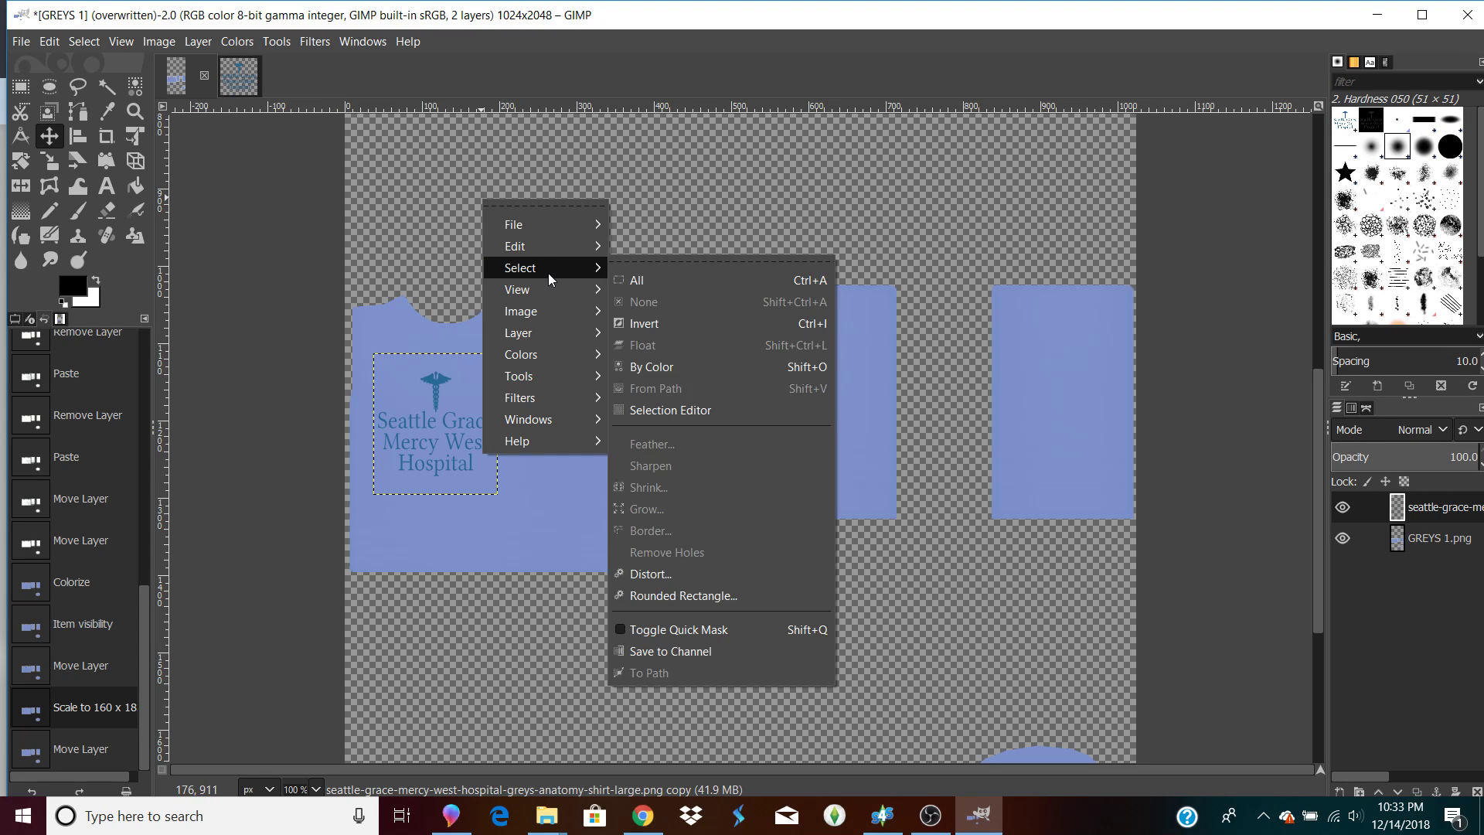
mouse_move(557, 242)
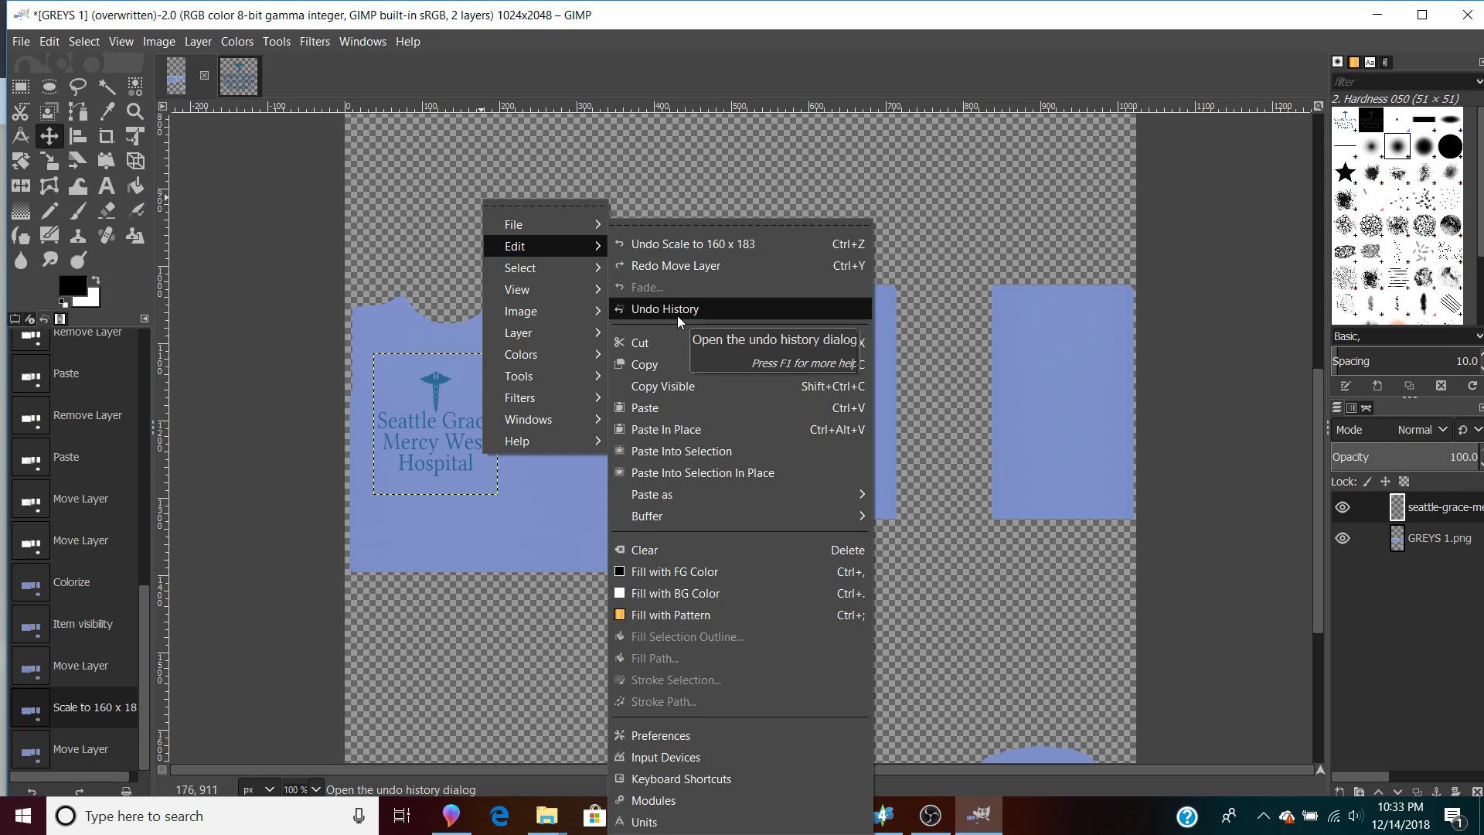
click(390, 235)
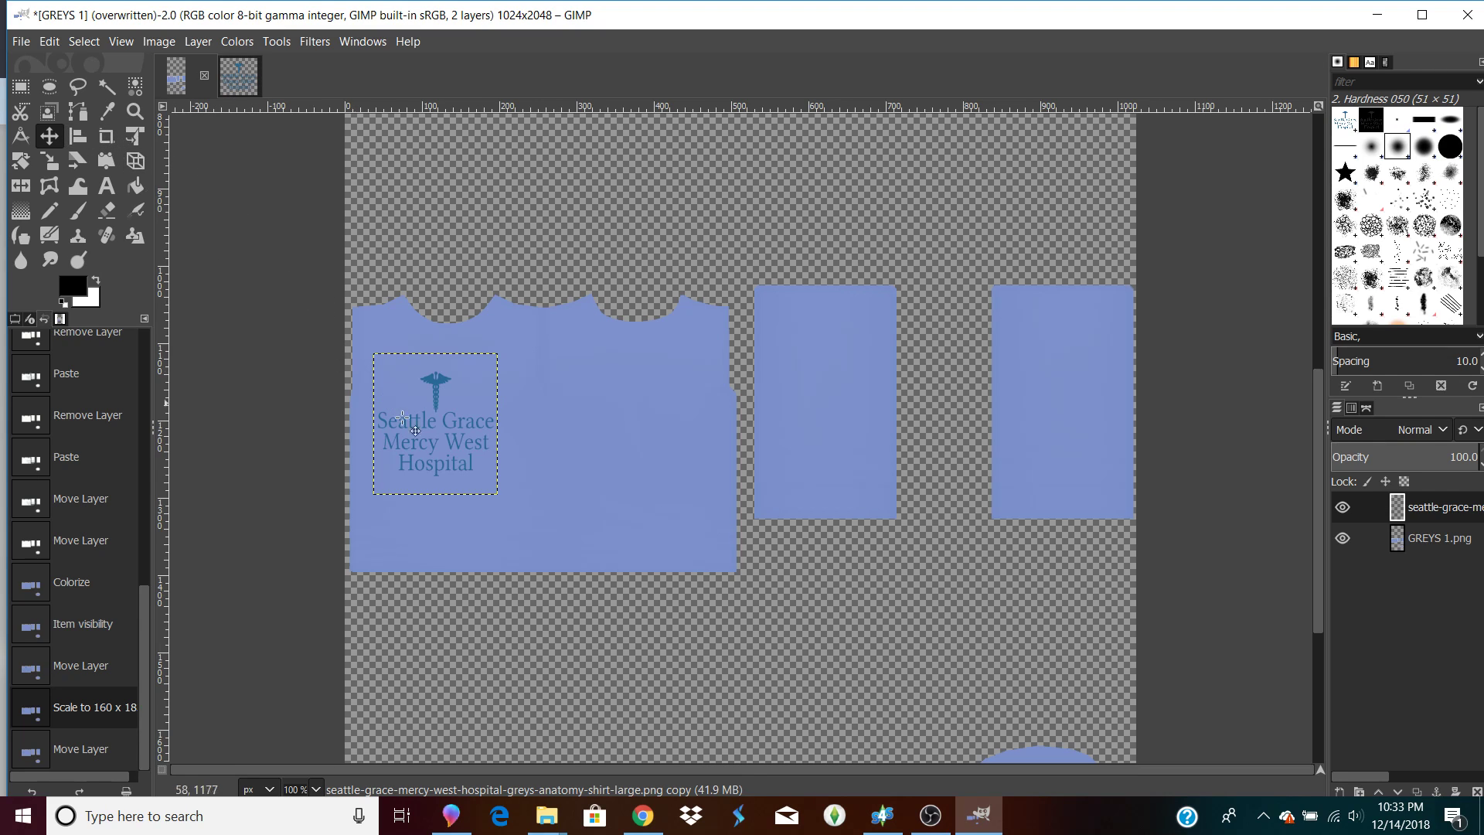
Try repositioning the artwork around the logo twice, and revert to the scaled-logo state in the undo history each time.
drag(437, 436, 423, 421)
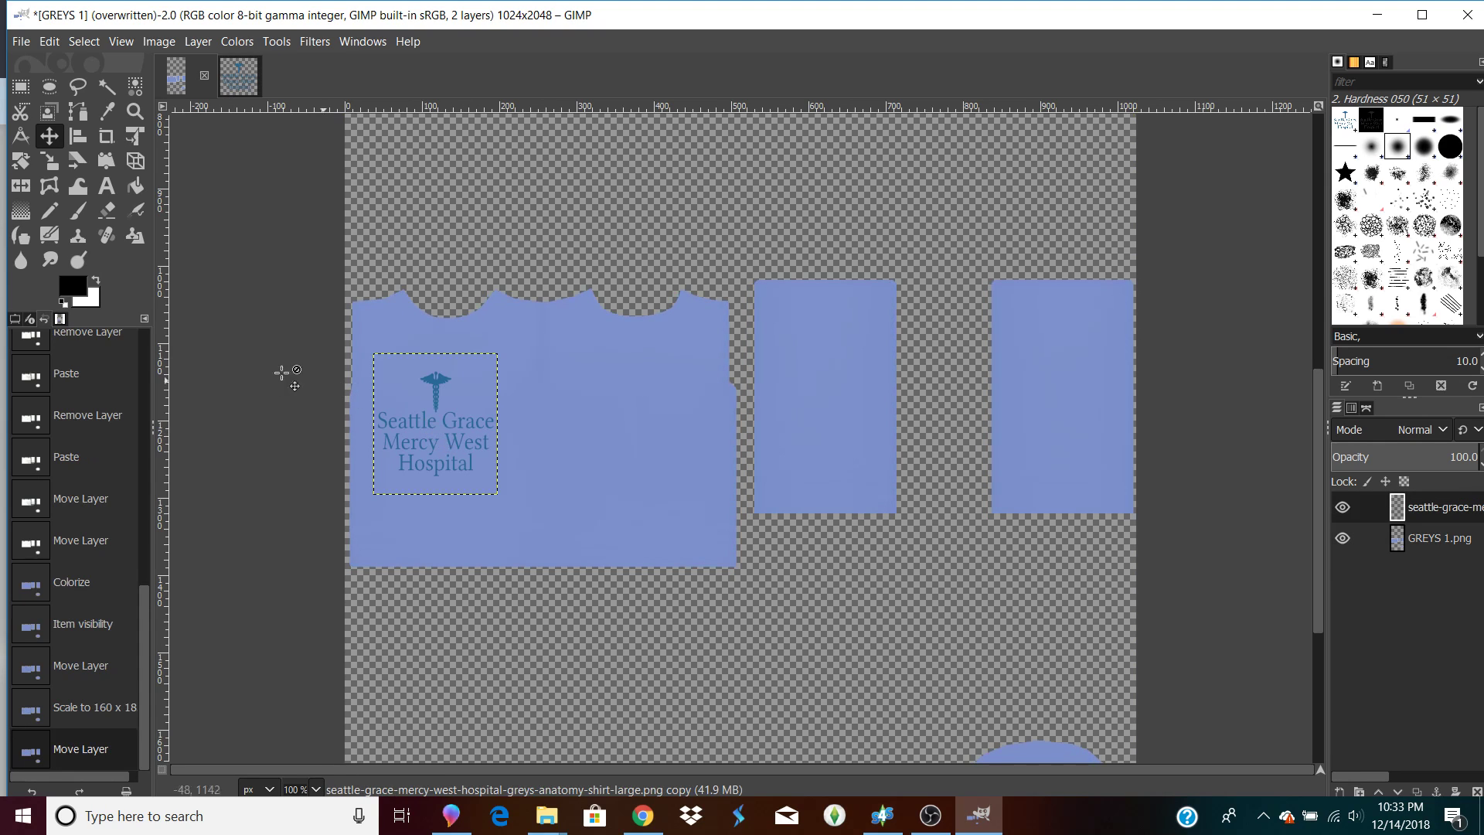
click(75, 718)
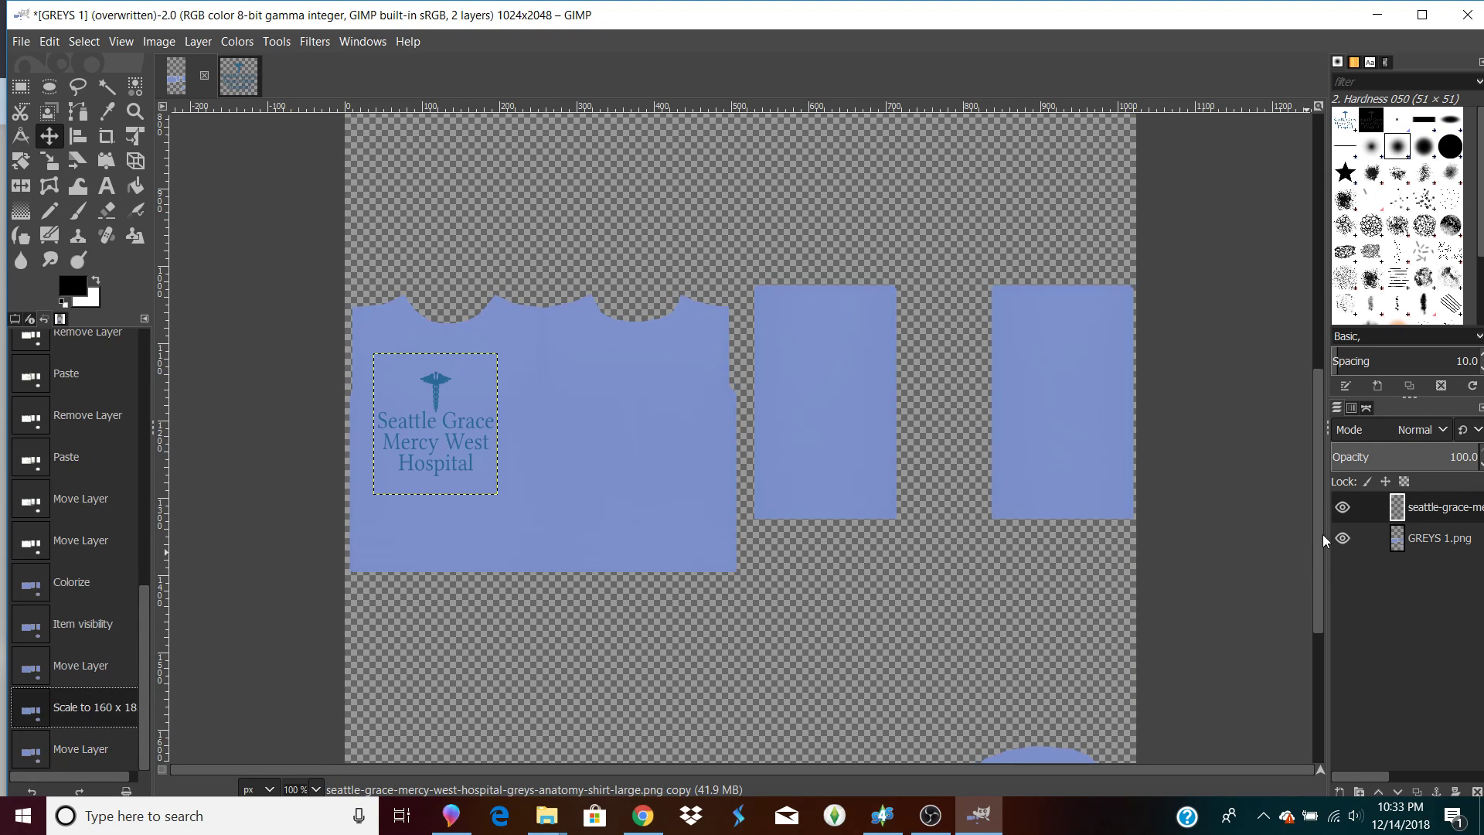
click(1445, 514)
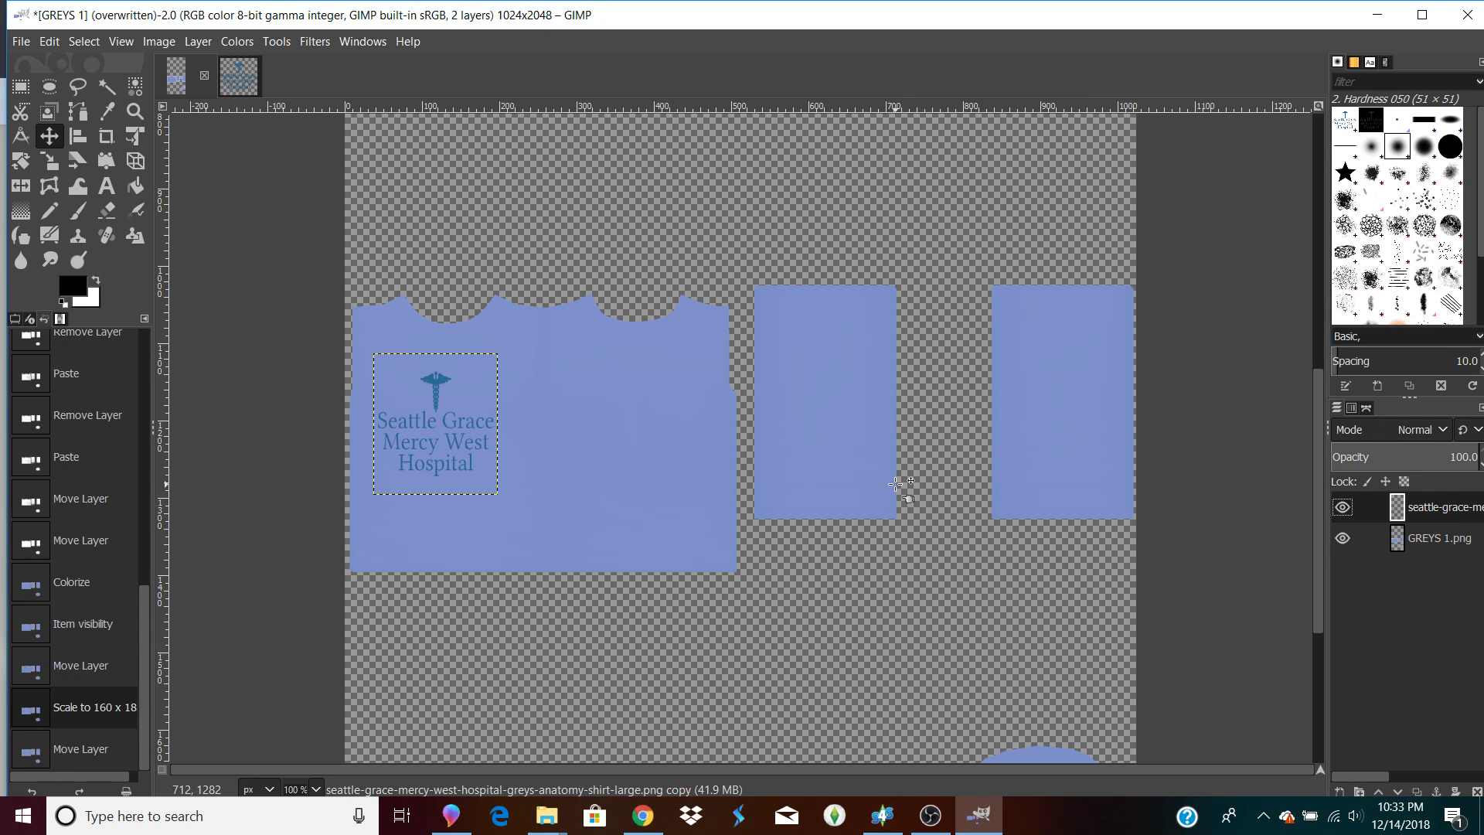
drag(429, 434, 427, 443)
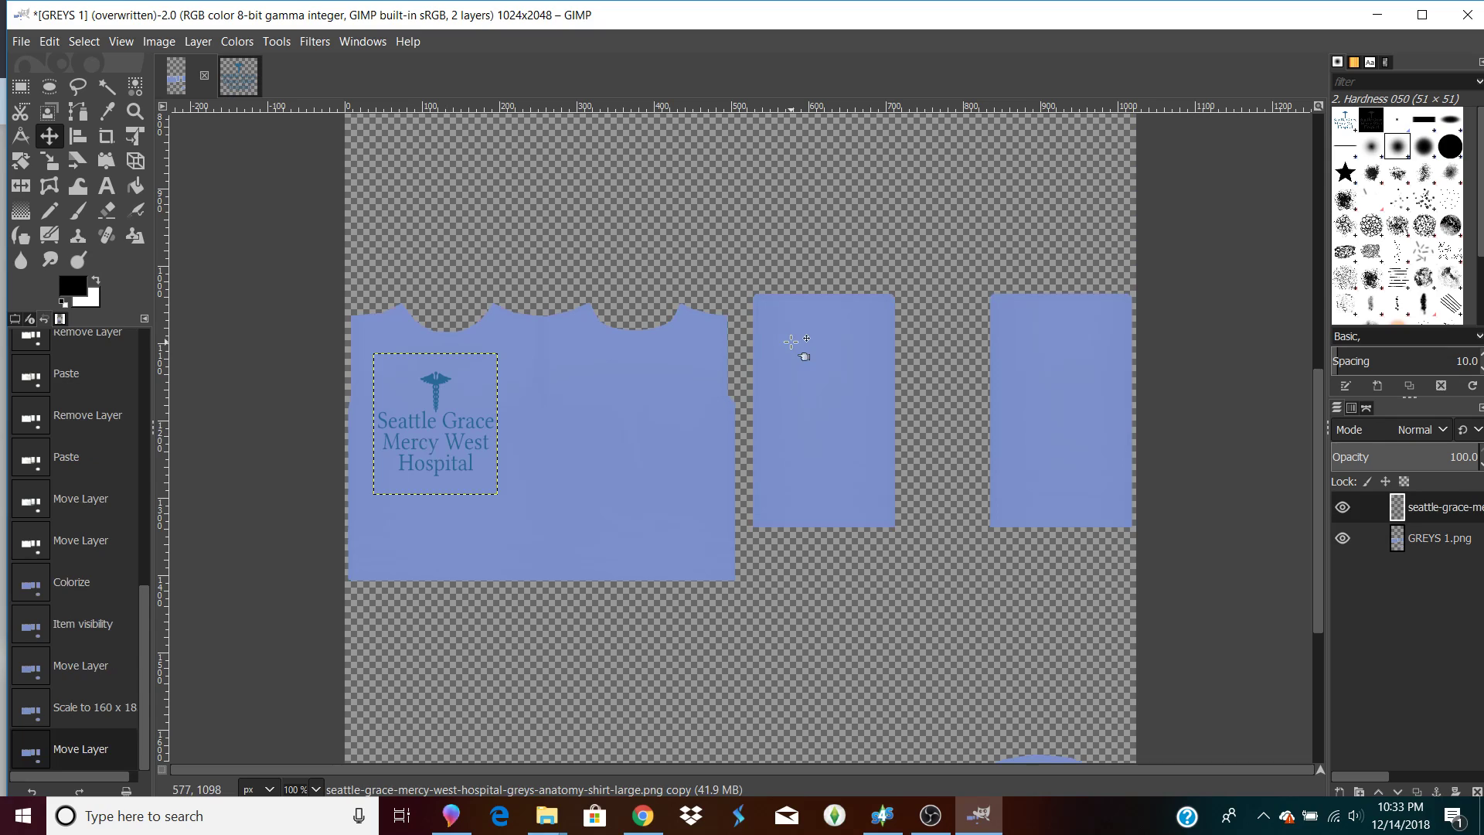
click(45, 724)
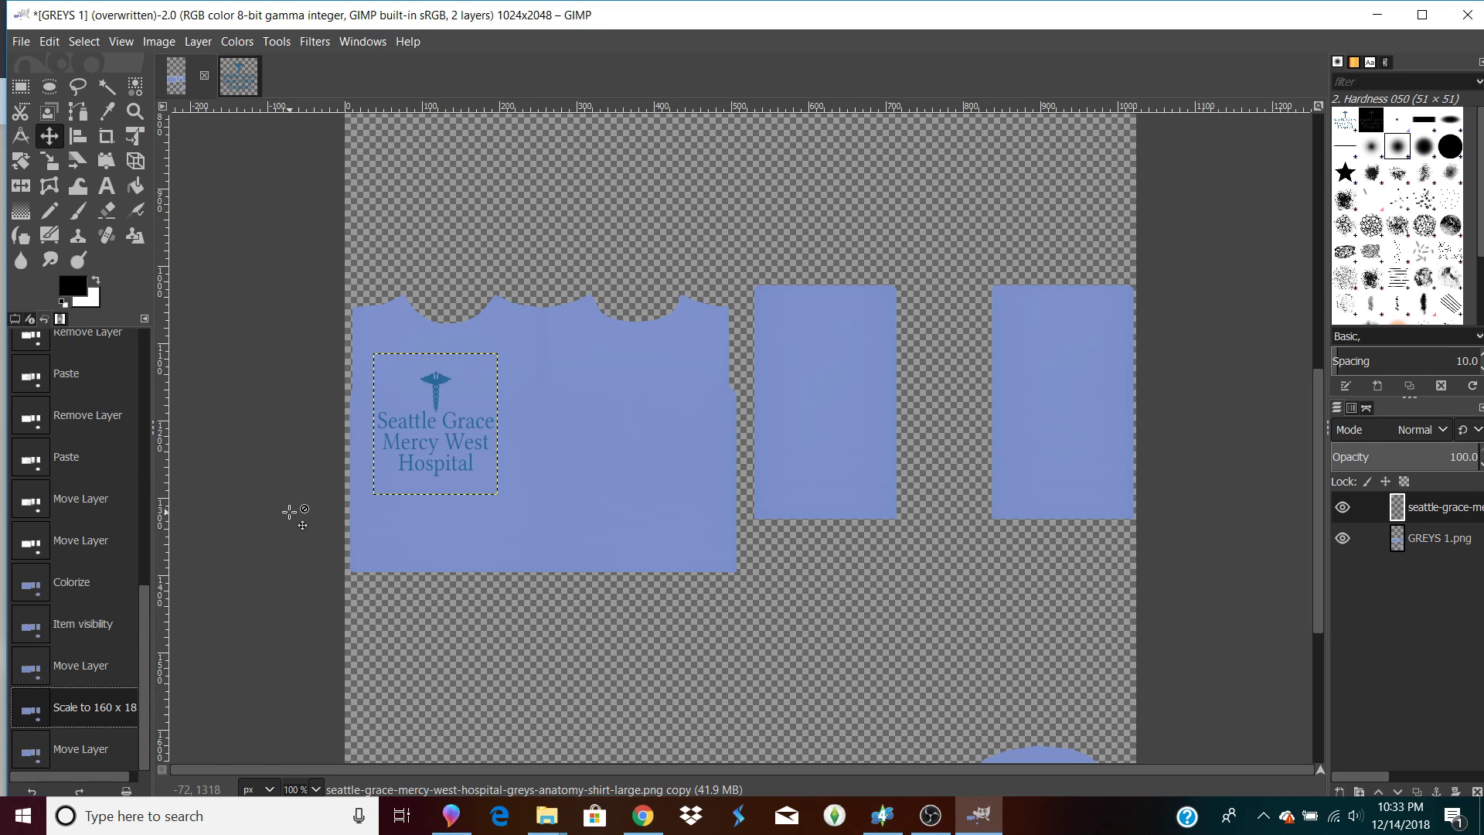
Make small nudges to the shirt texture and logo layers to fine-tune the logo's alignment on the large shirt piece.
scroll(289, 512, up, 4)
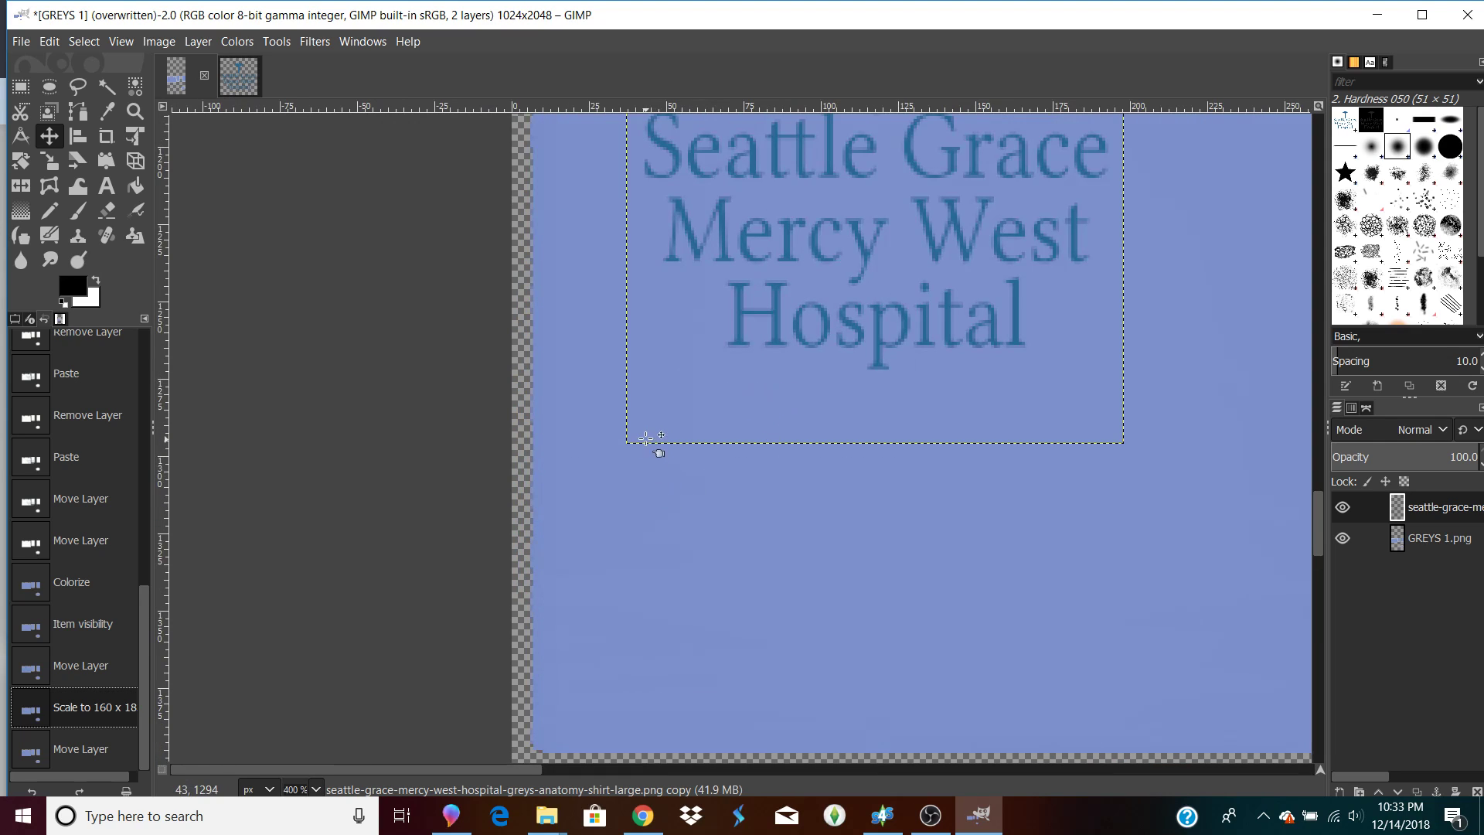
key(ctrl+y)
drag(635, 430, 640, 431)
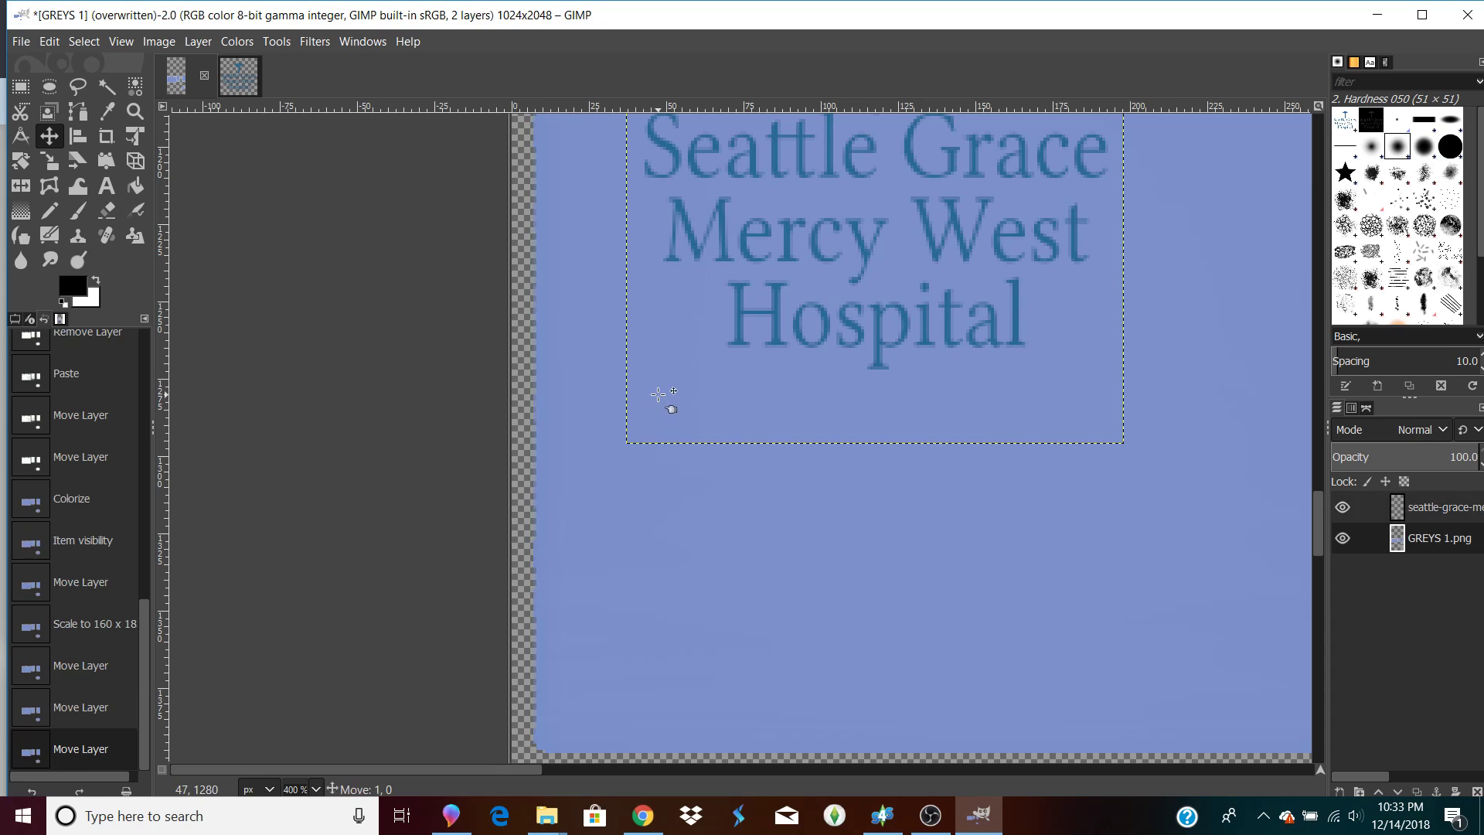
click(658, 394)
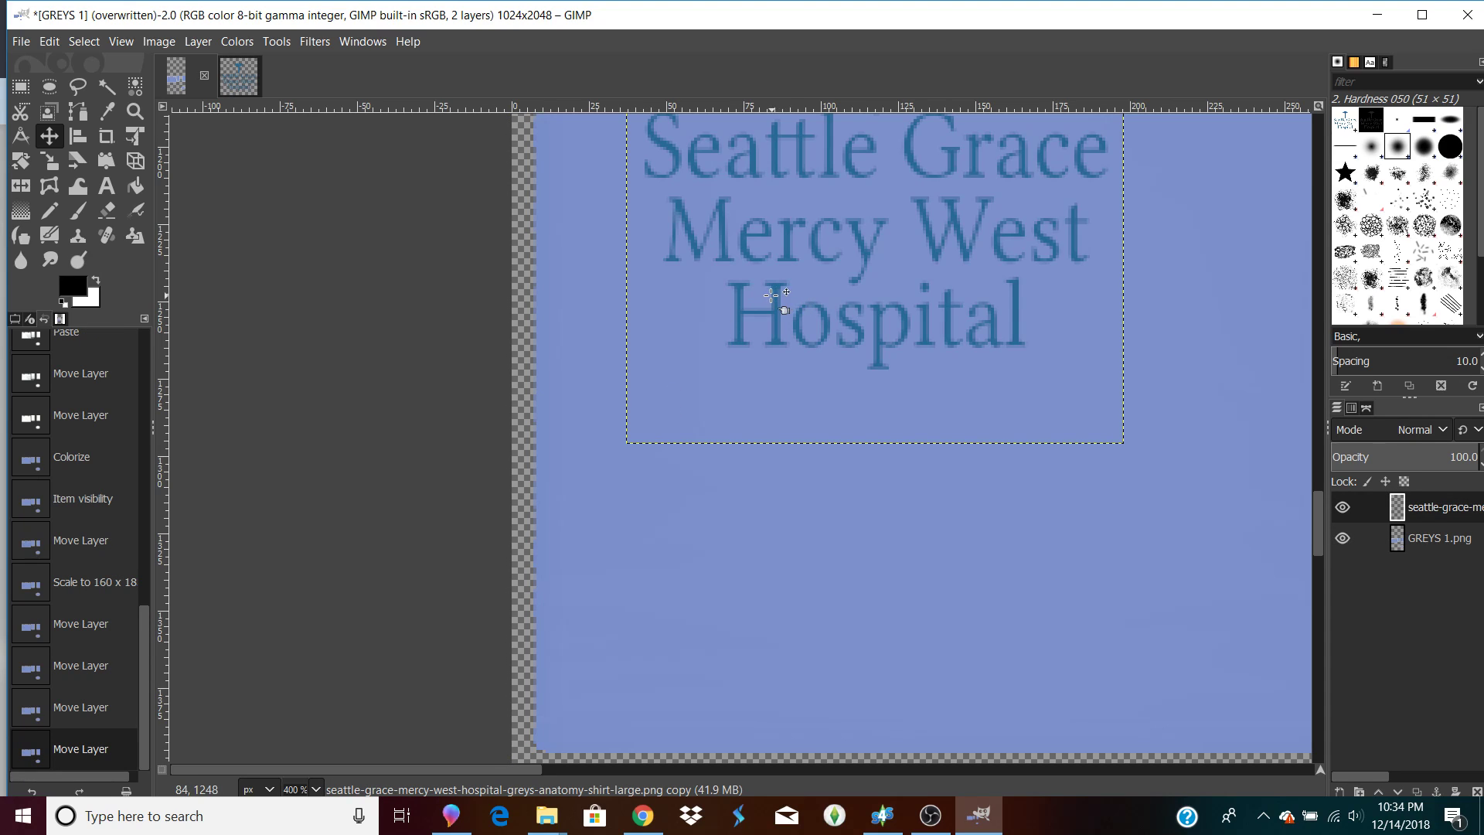
click(771, 296)
click(771, 295)
mouse_move(779, 297)
mouse_down()
mouse_move(758, 310)
mouse_move(771, 306)
mouse_up()
scroll(767, 311, down, 3)
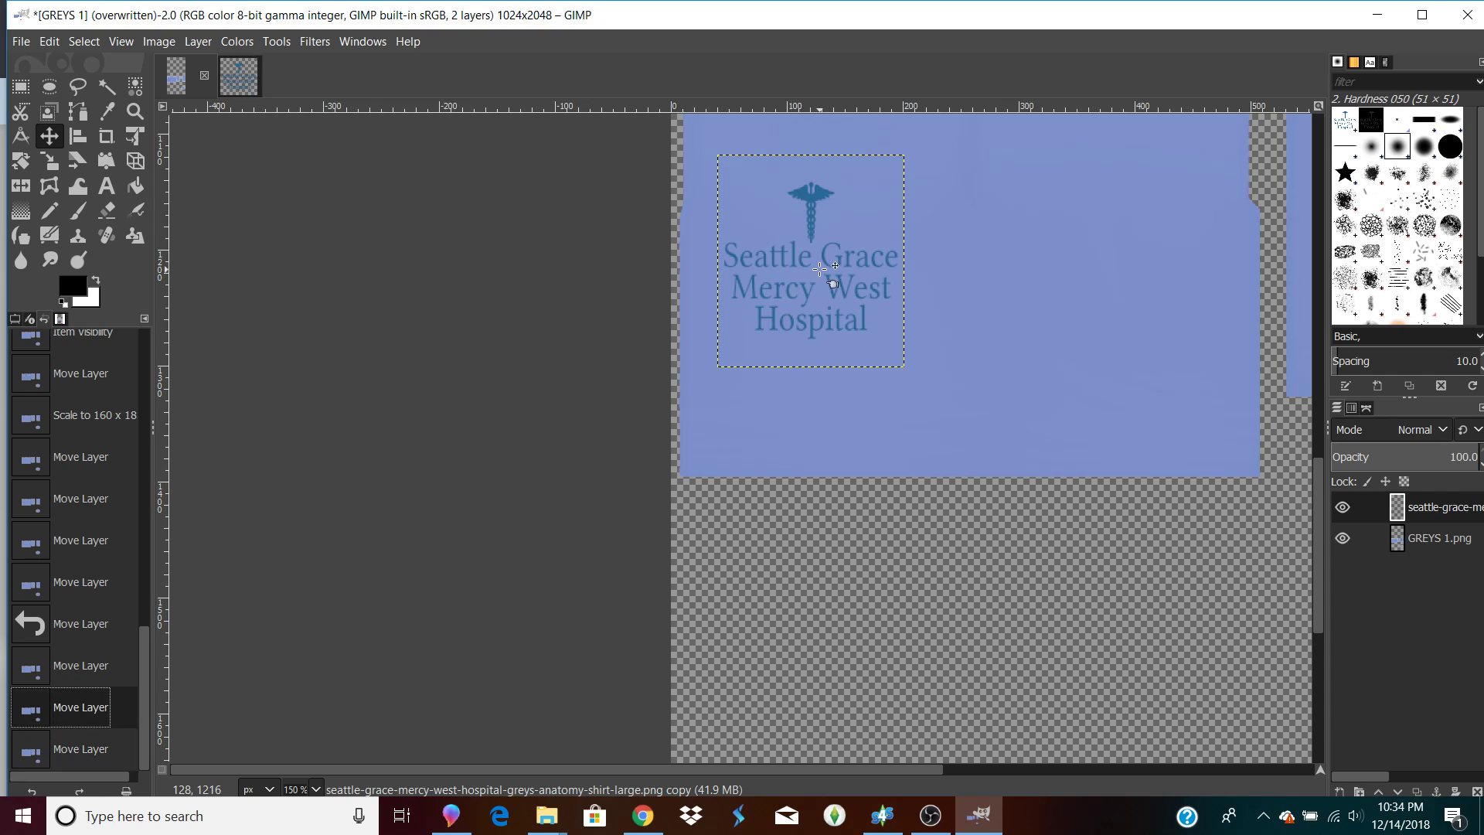
Shift the logo about 14 px right and slightly up on the shirt piece, and overwrite GREYS 1.png.
click(807, 254)
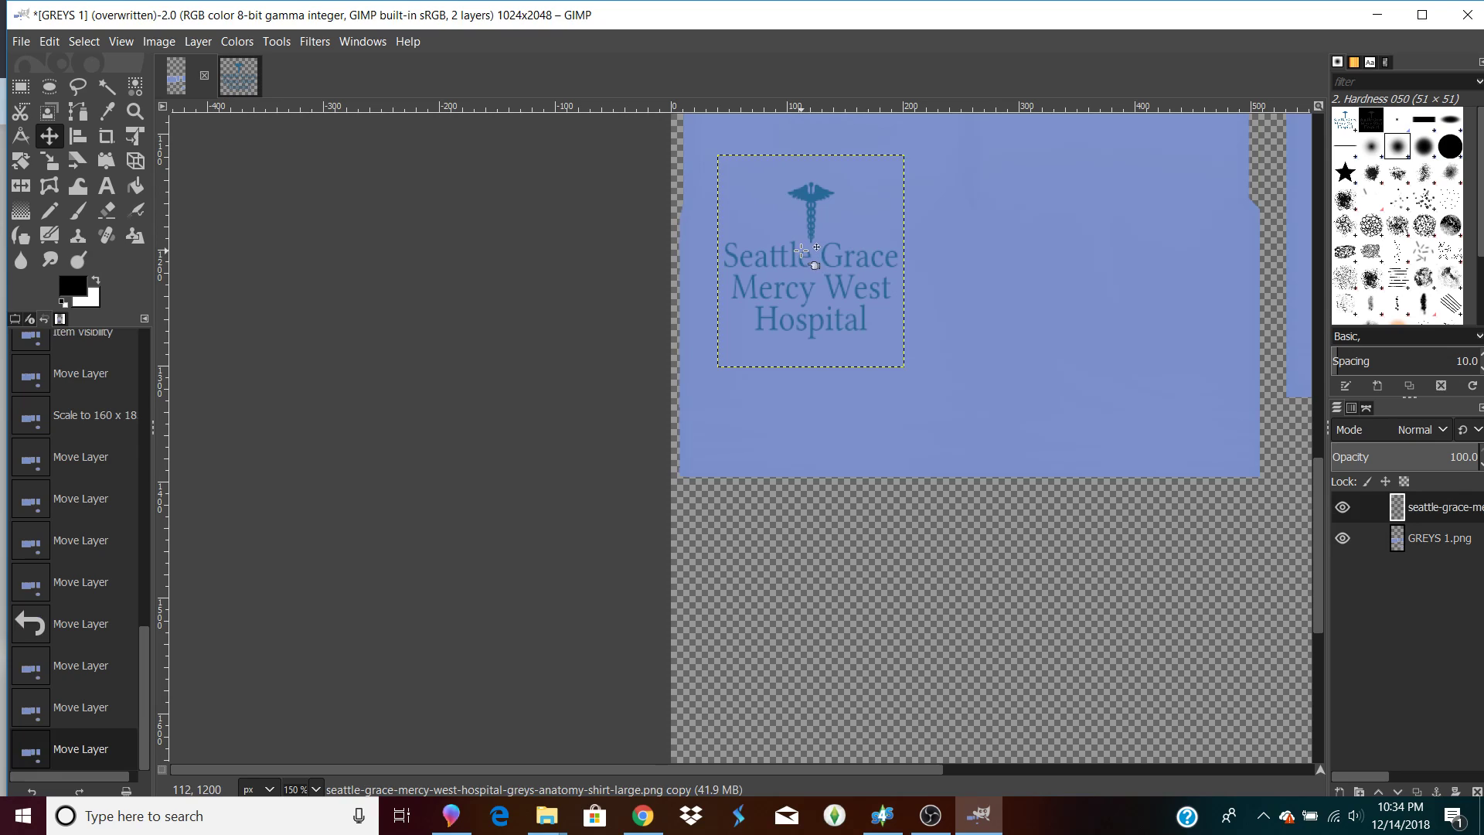
click(806, 254)
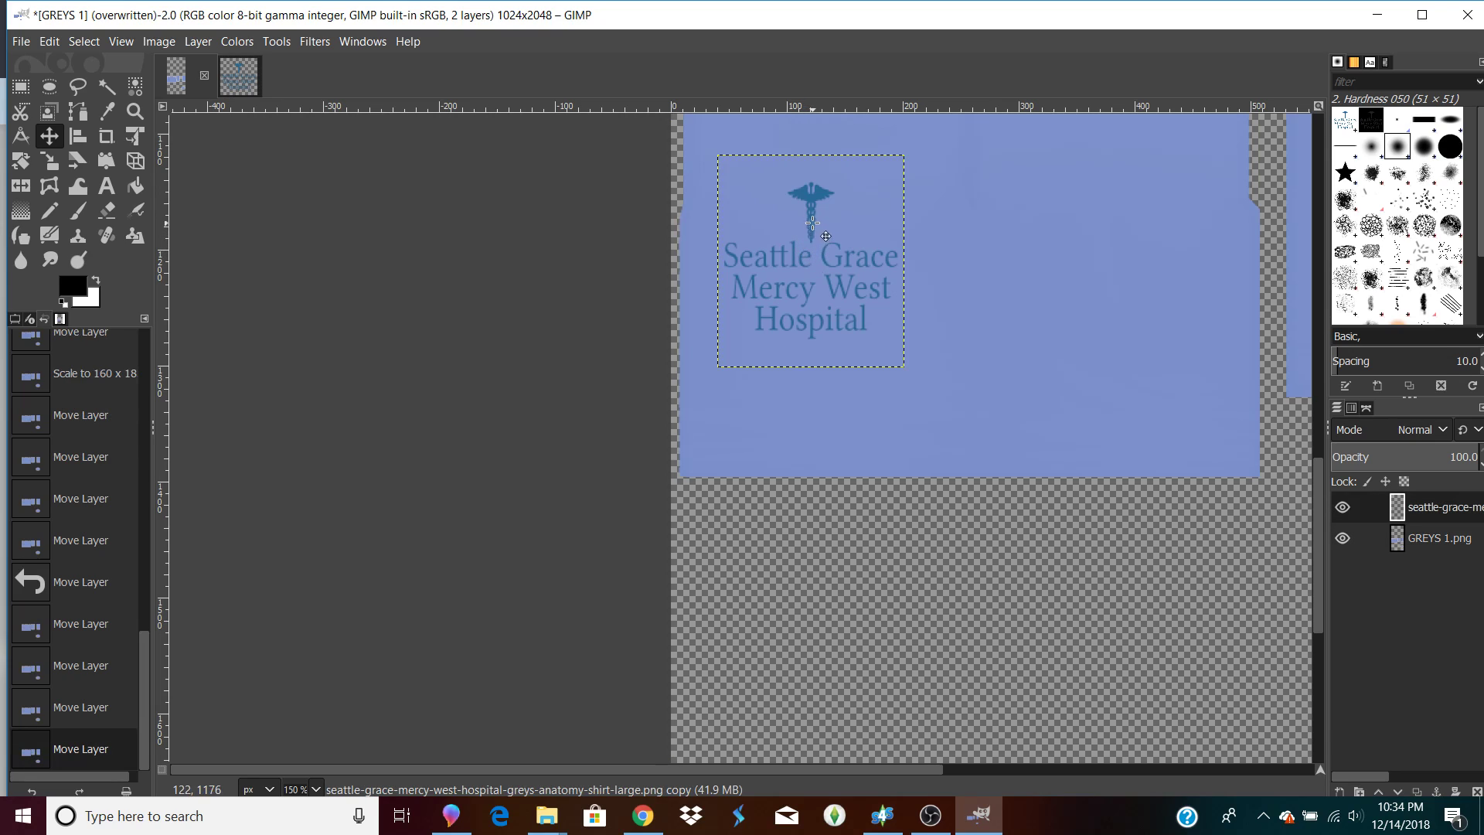
drag(813, 219, 829, 215)
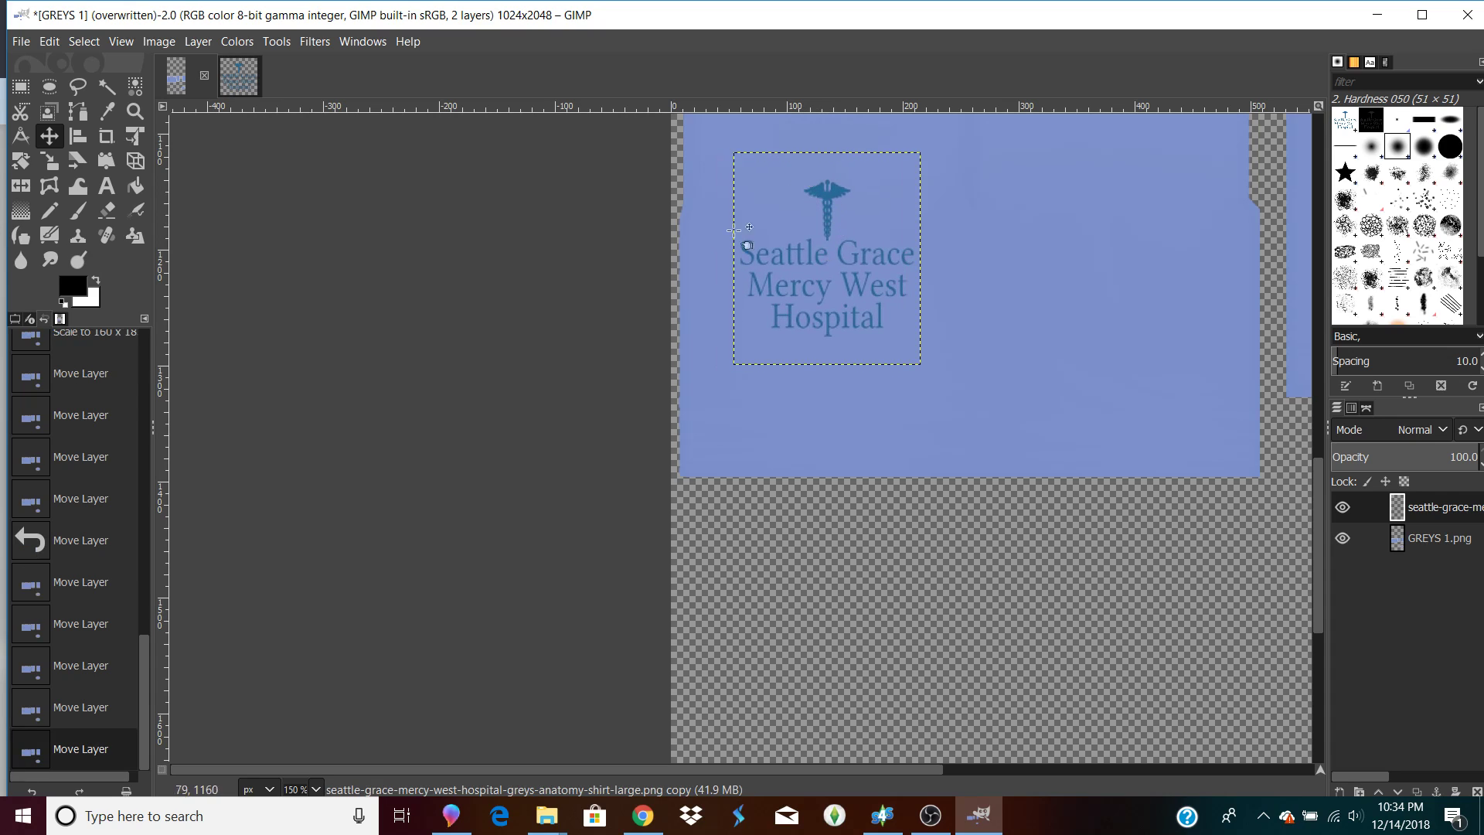
click(19, 42)
click(96, 315)
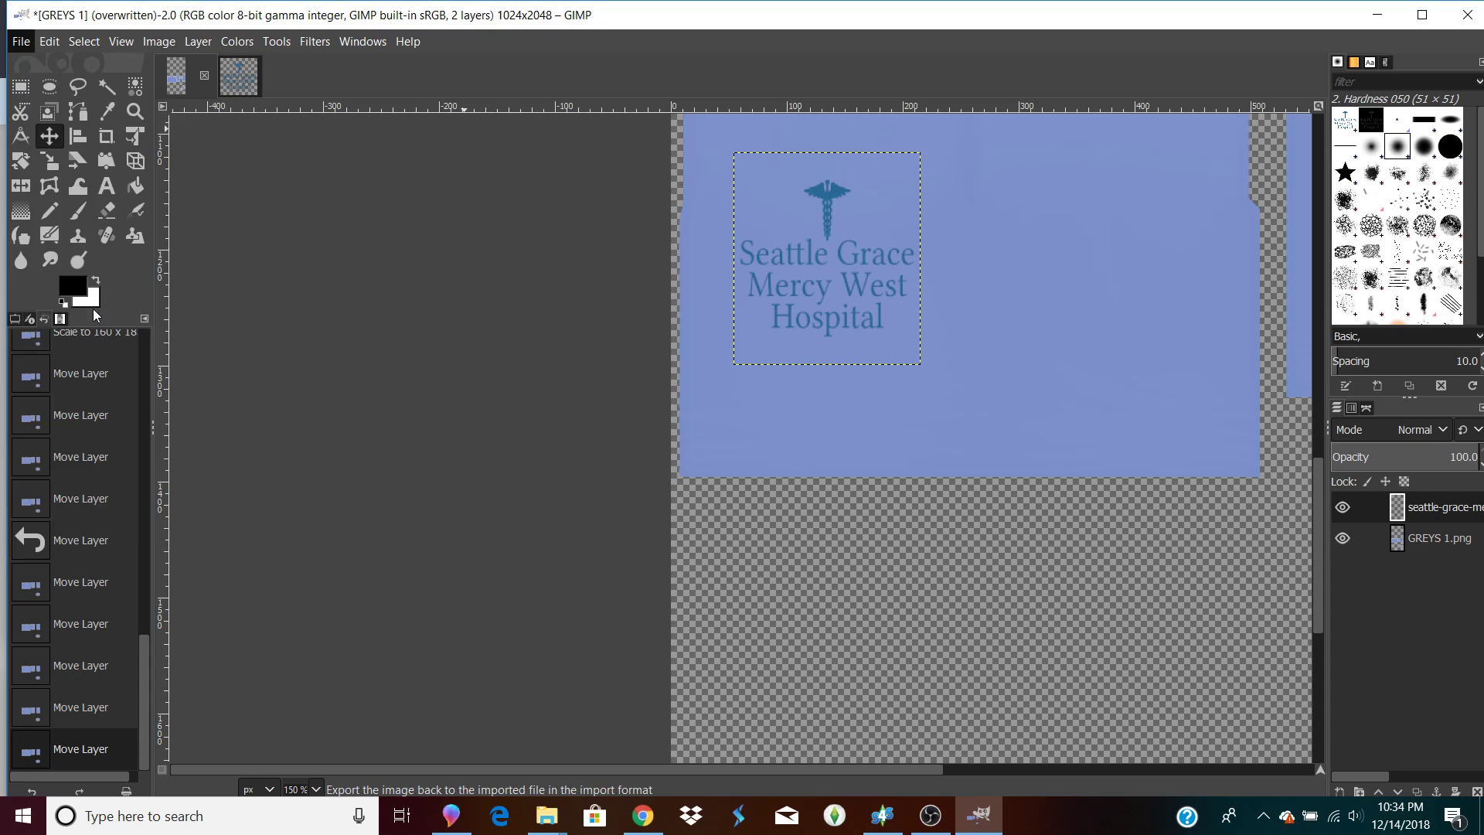
Switch to Sims 4 Studio, reimport GREYS 1 as swatch 3's diffuse texture, and check the repositioned logo on the full-body model.
click(452, 820)
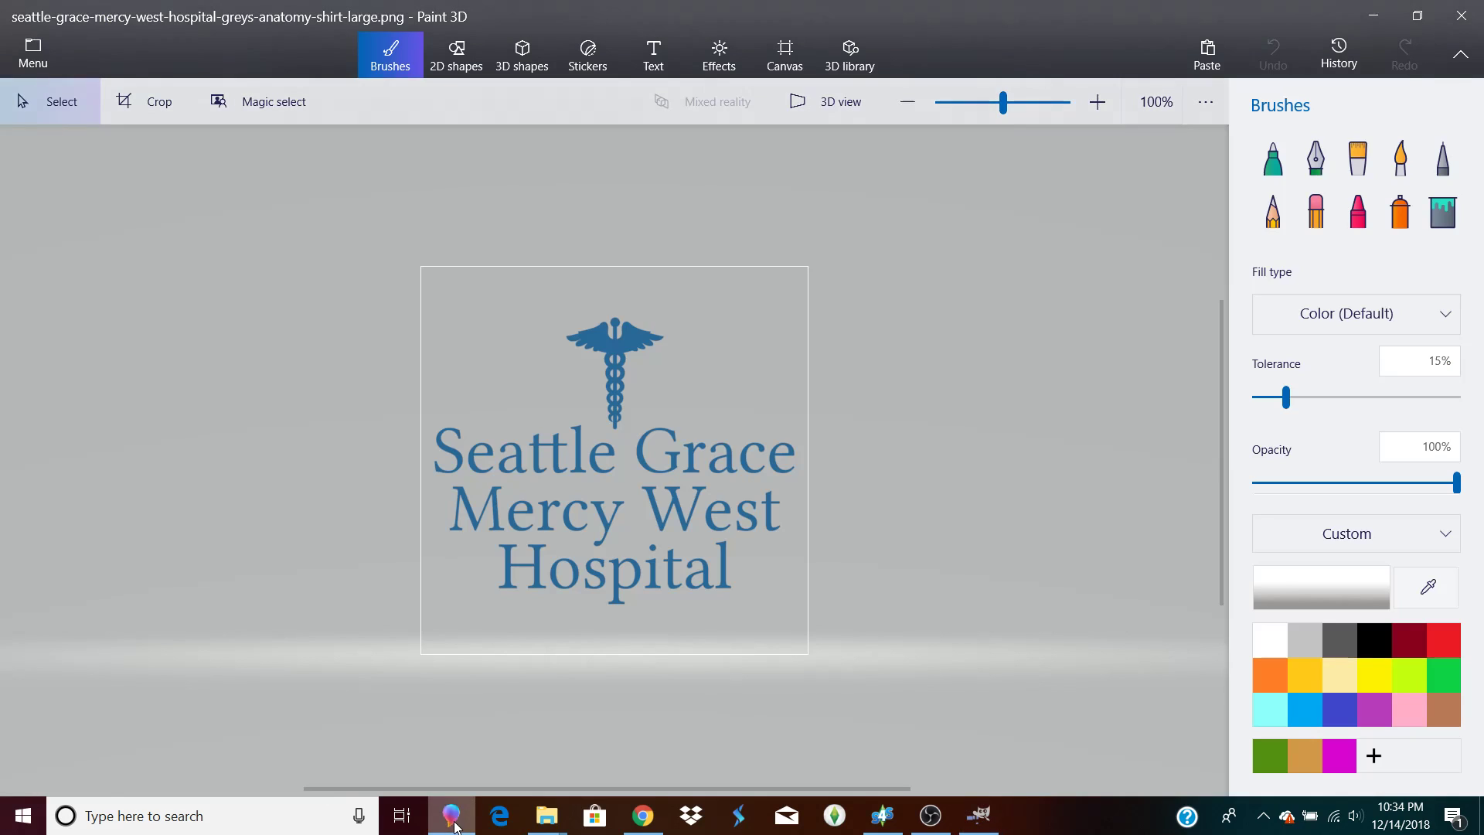
click(875, 825)
click(816, 610)
double_click(846, 241)
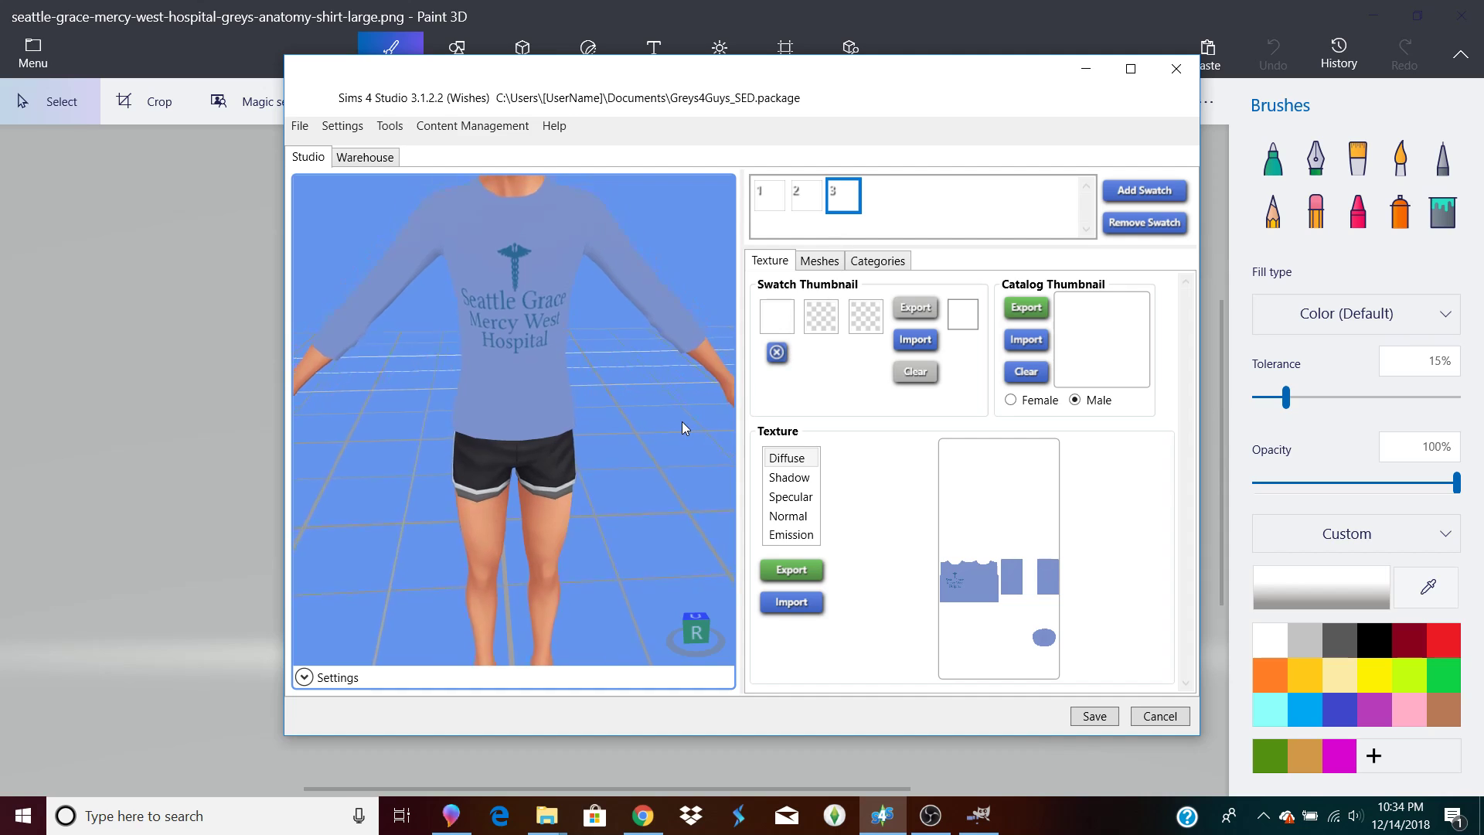
scroll(681, 421, down, 3)
drag(682, 421, 645, 413)
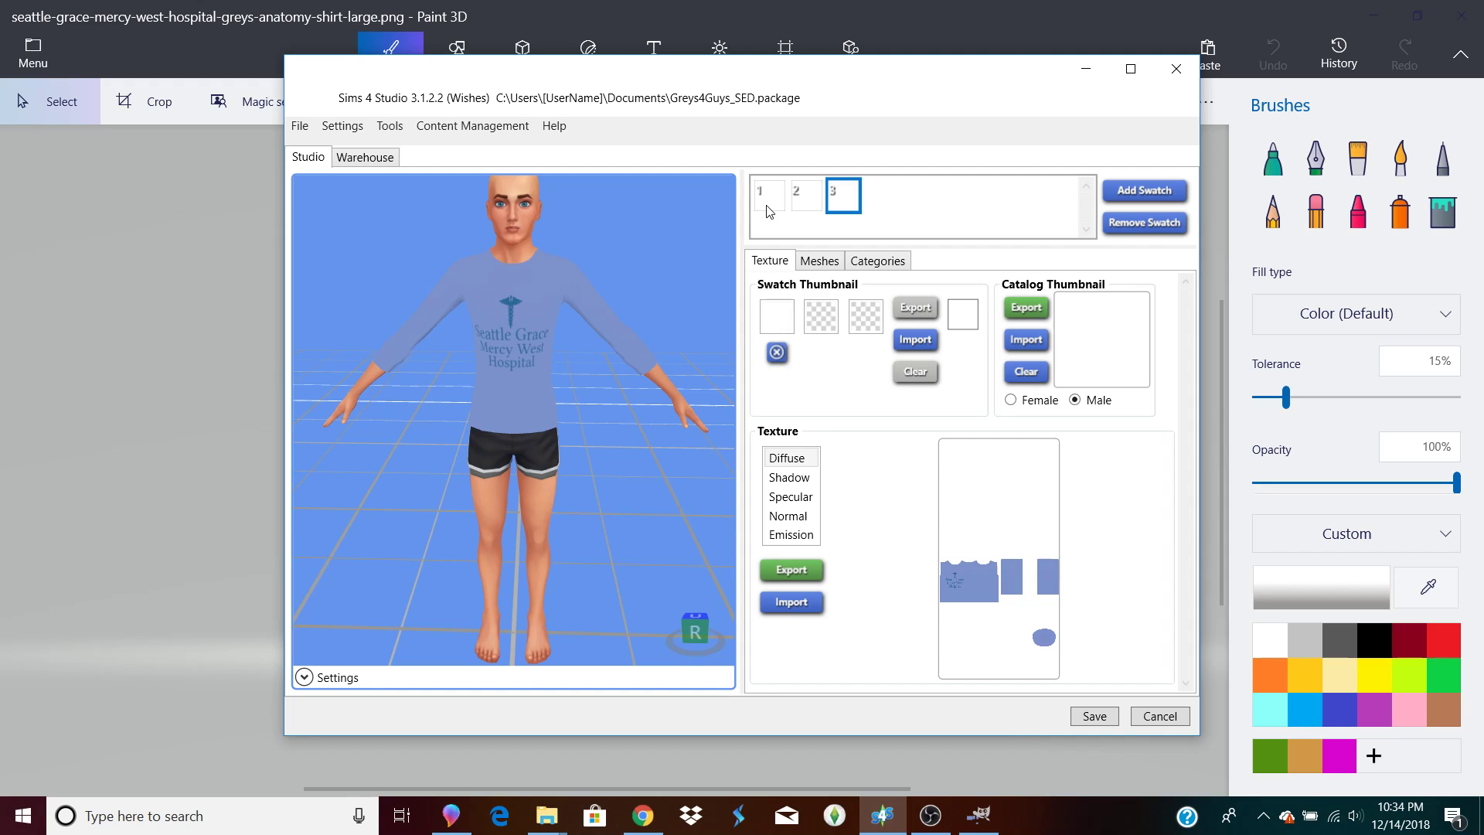
Return to GIMP and make the GREYS 1.png layer active.
click(882, 815)
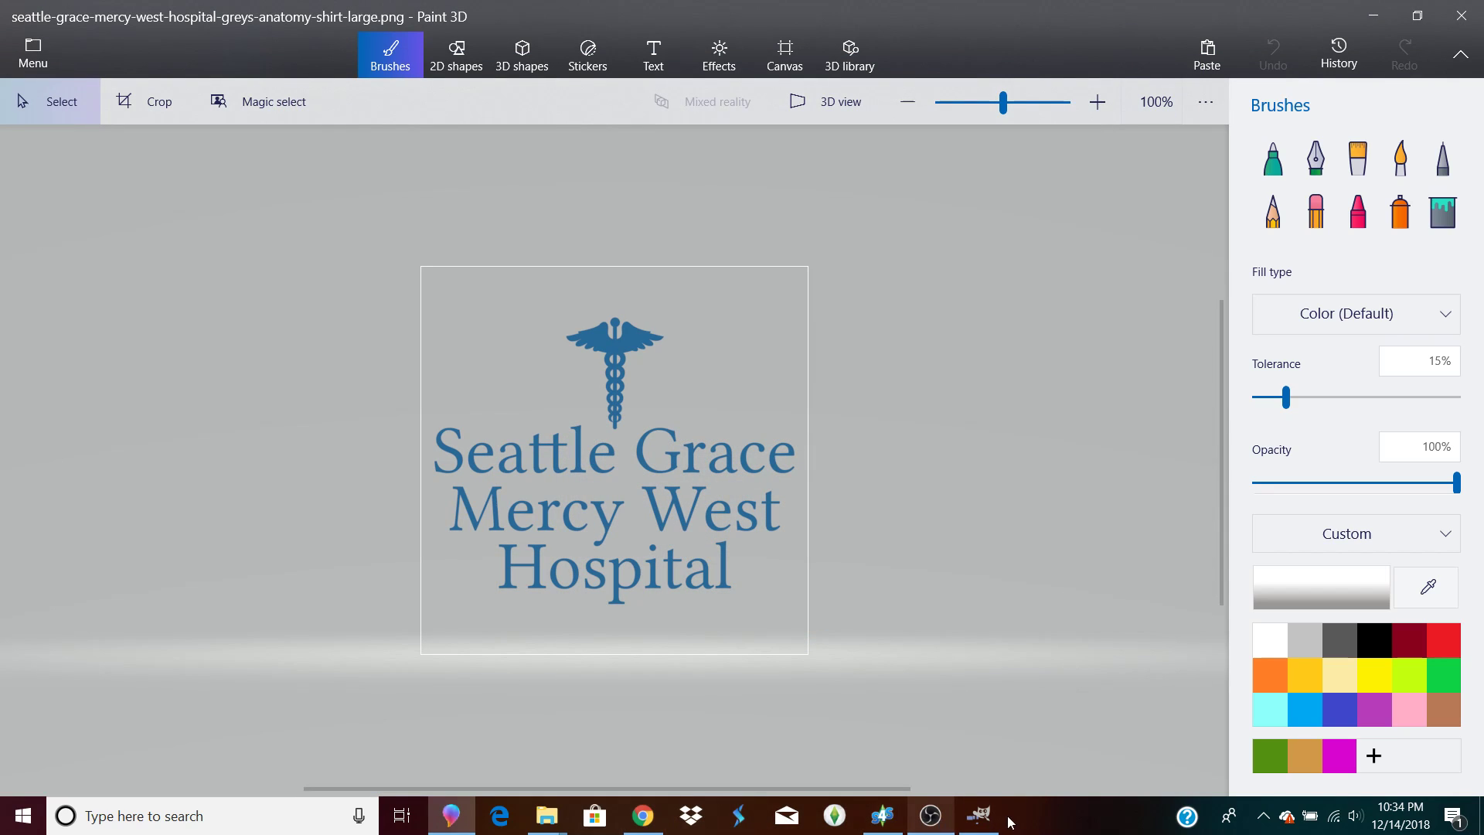
click(979, 815)
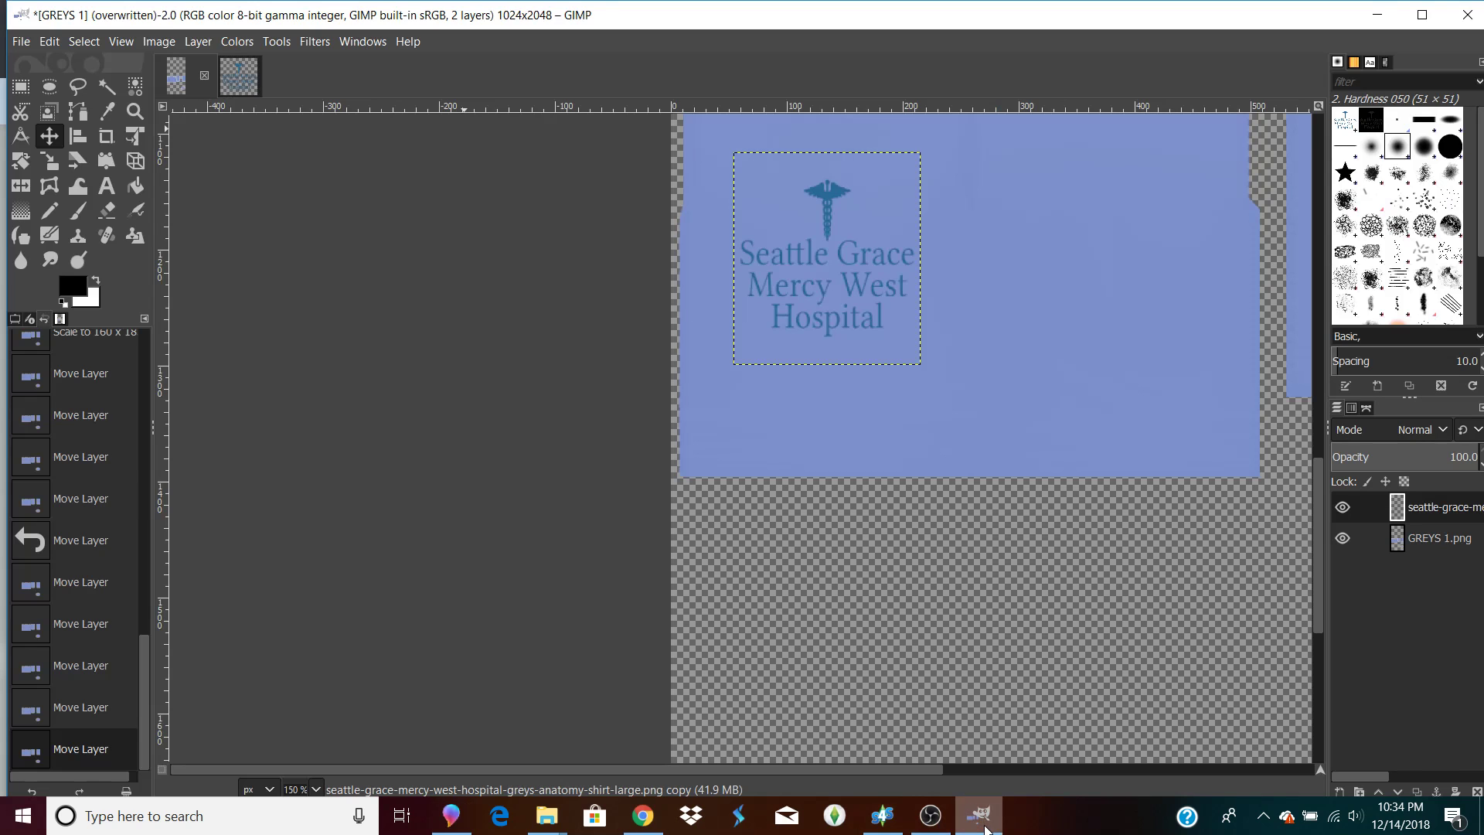
click(1438, 539)
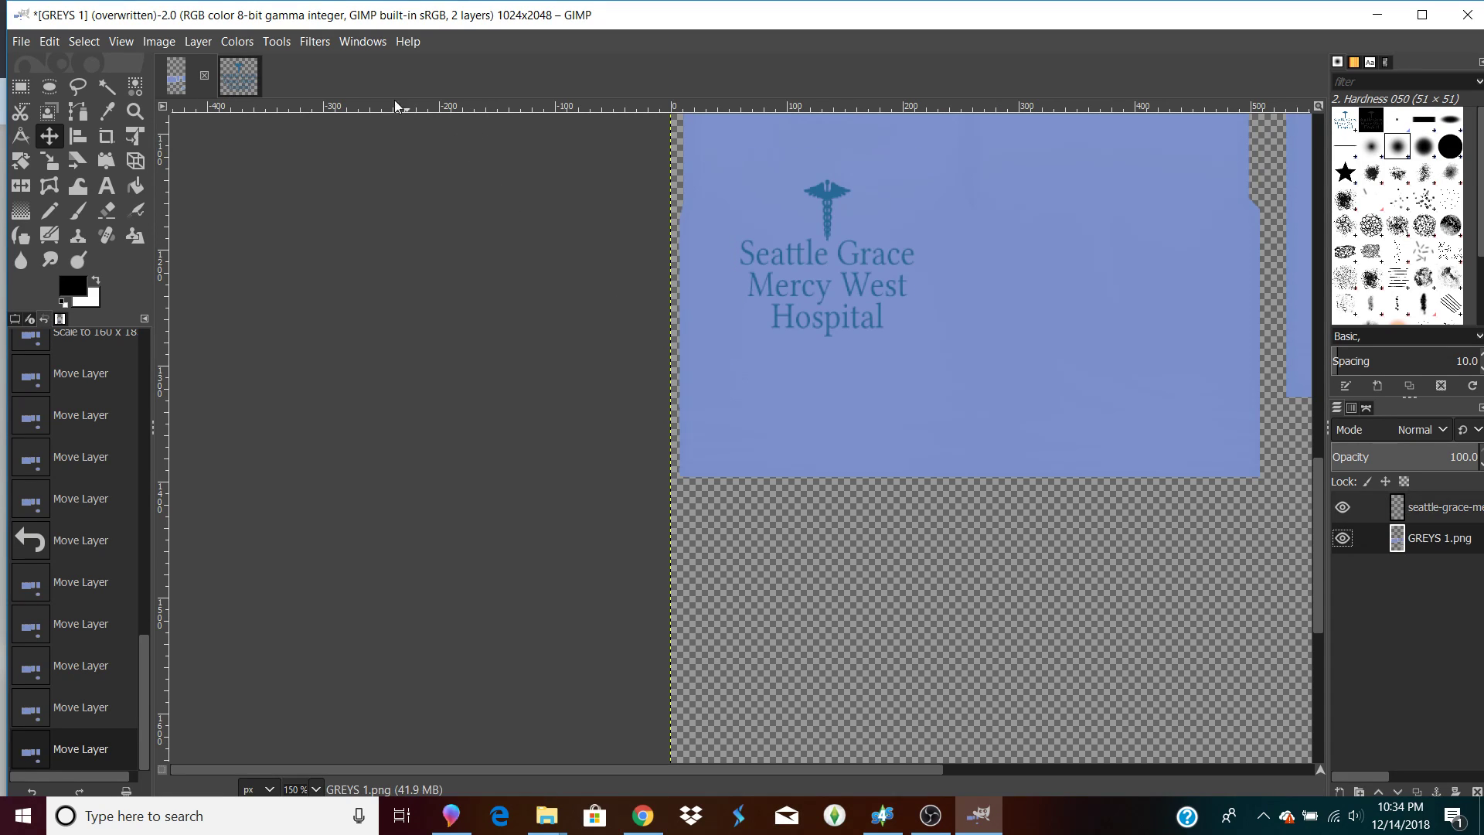
click(243, 43)
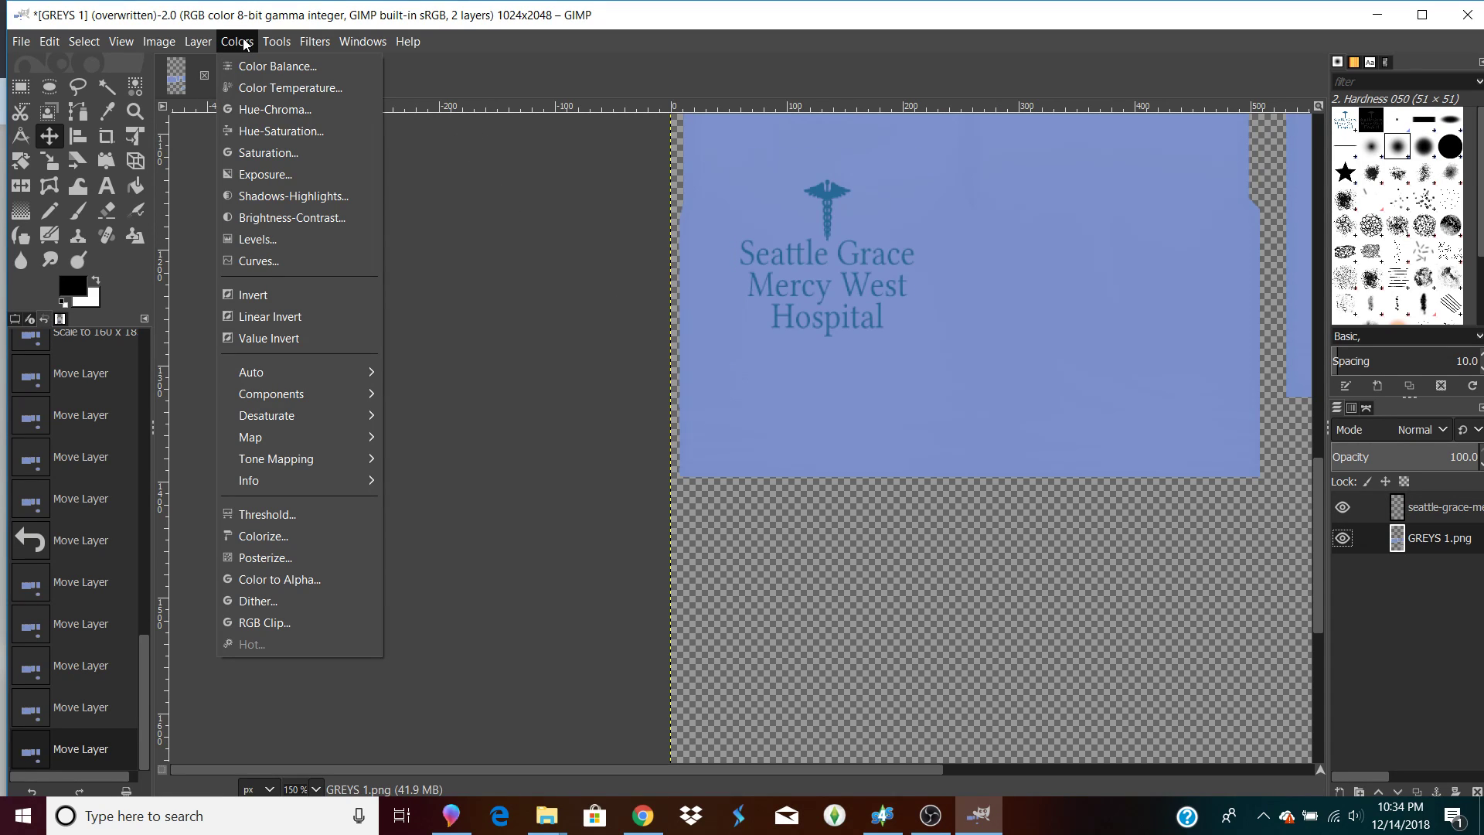
click(263, 535)
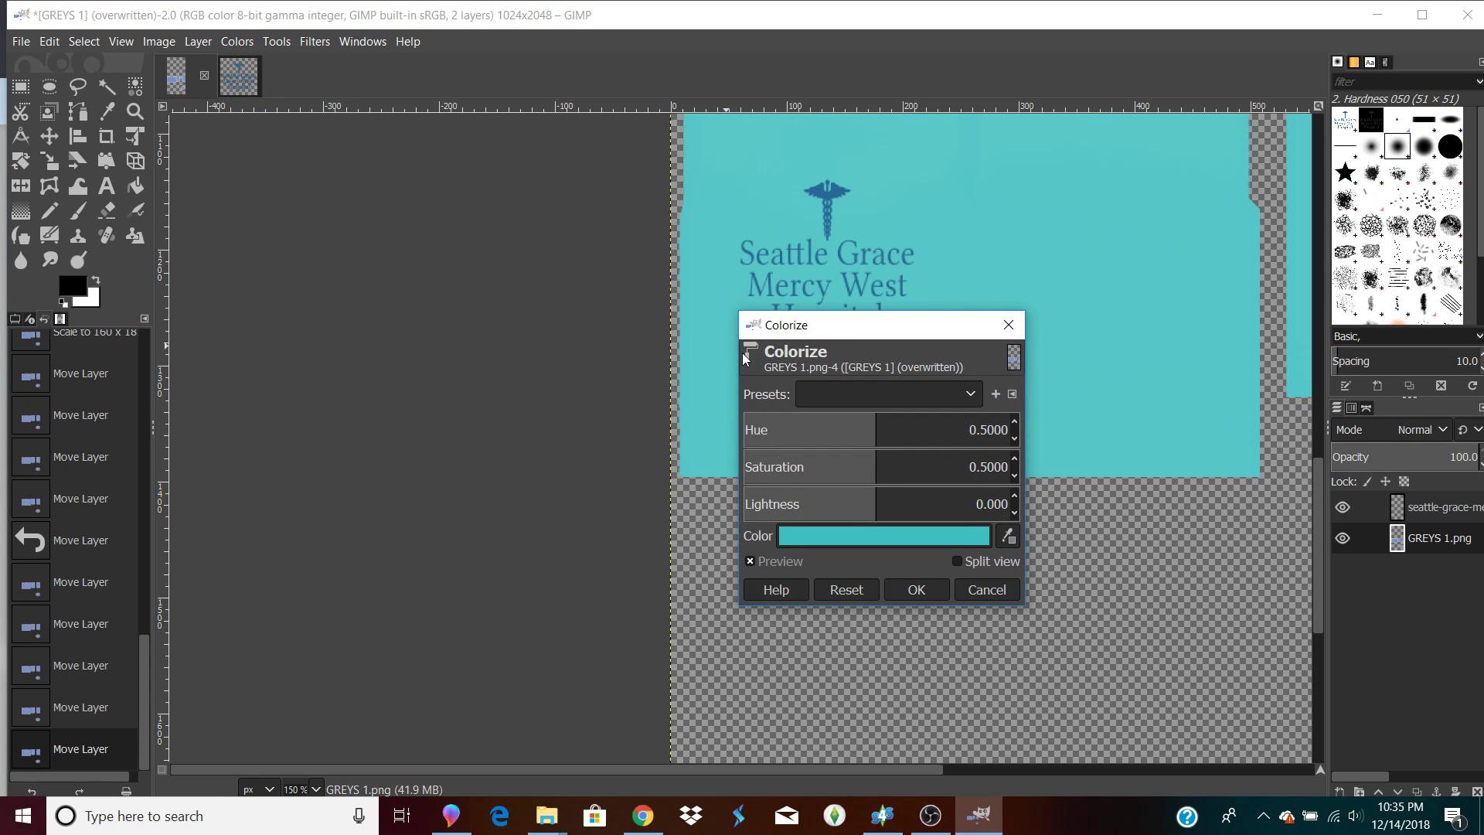
drag(844, 332, 434, 238)
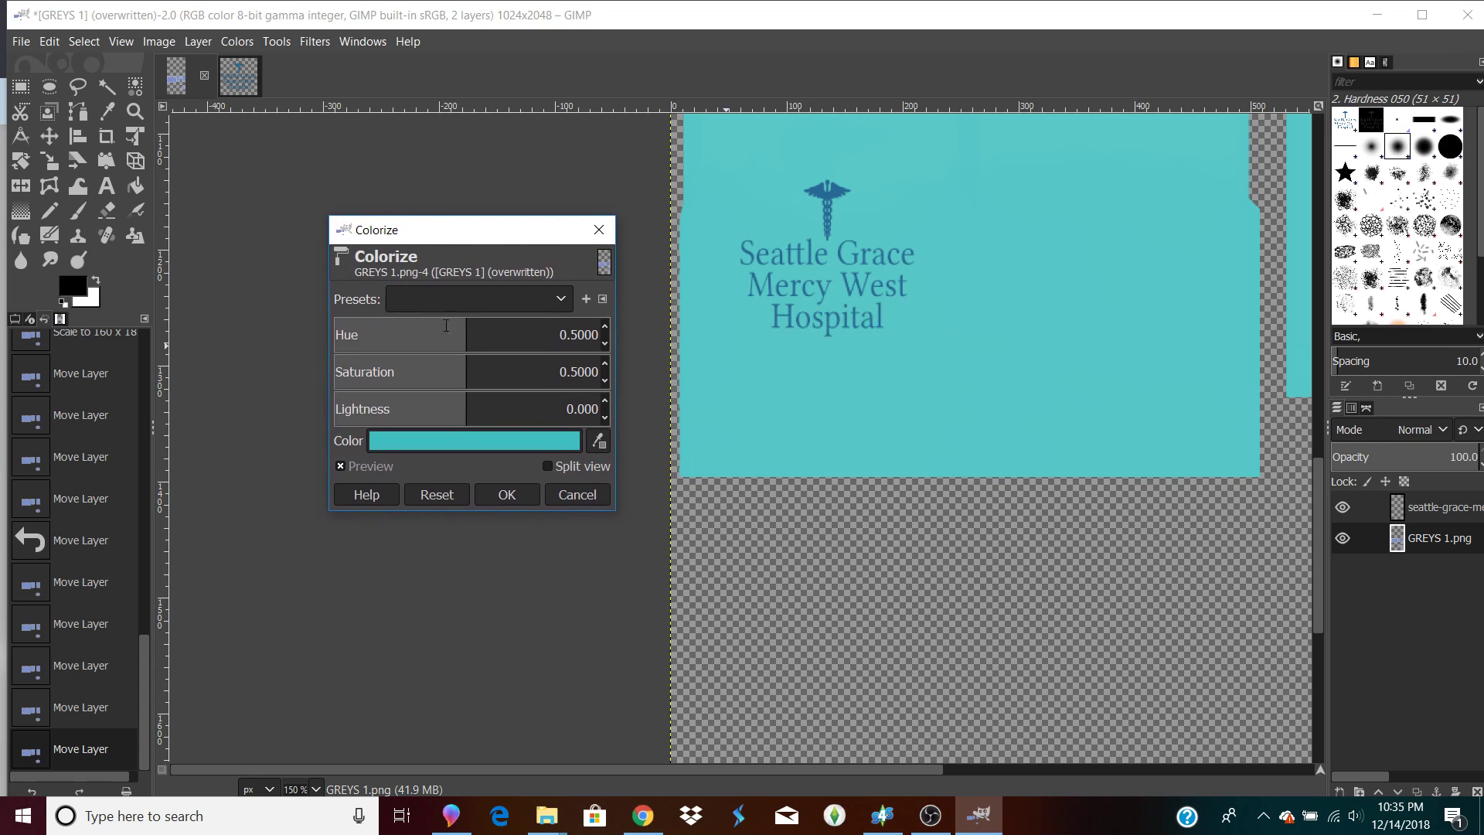
click(493, 445)
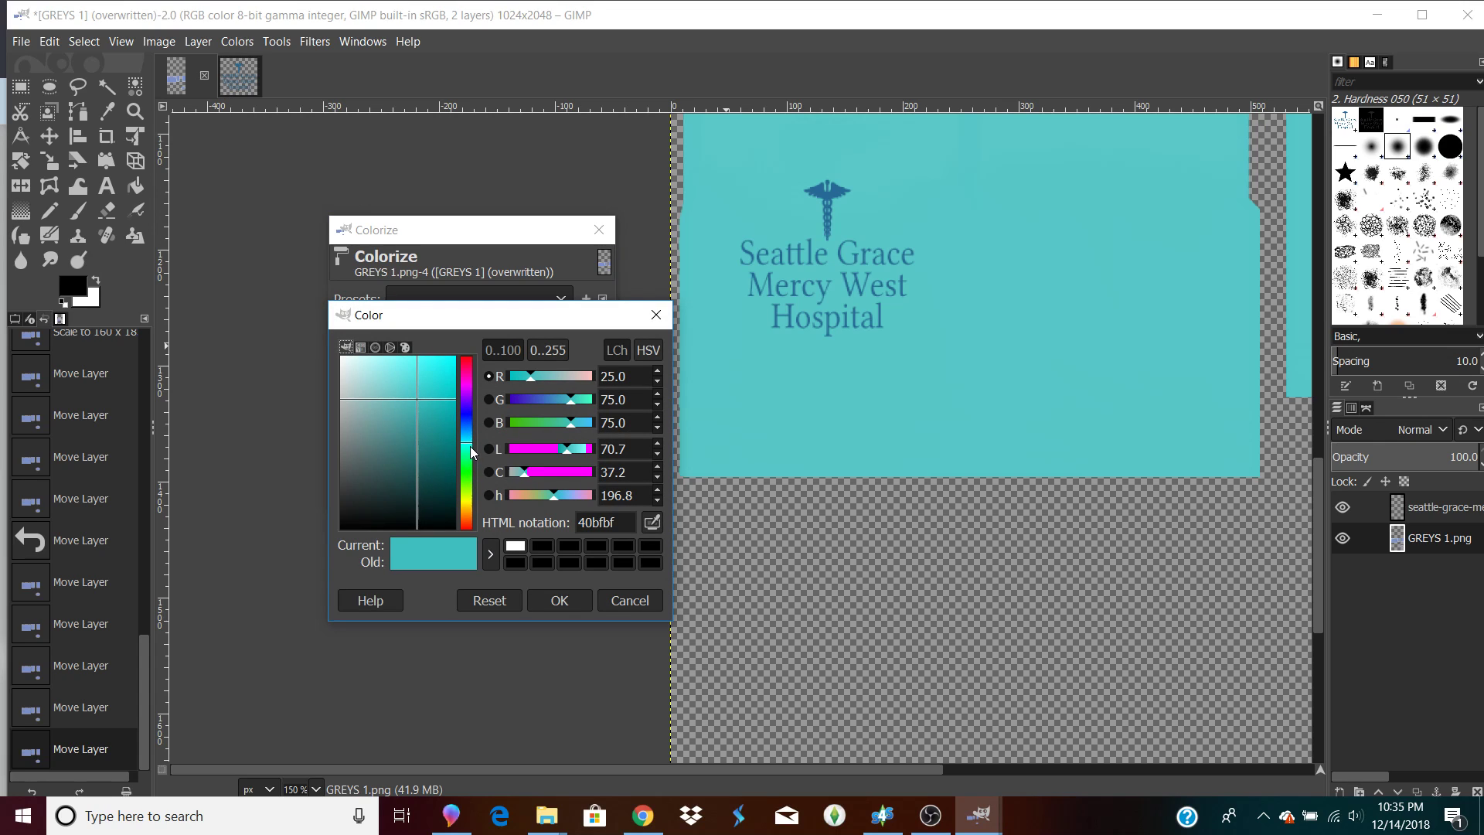
click(548, 600)
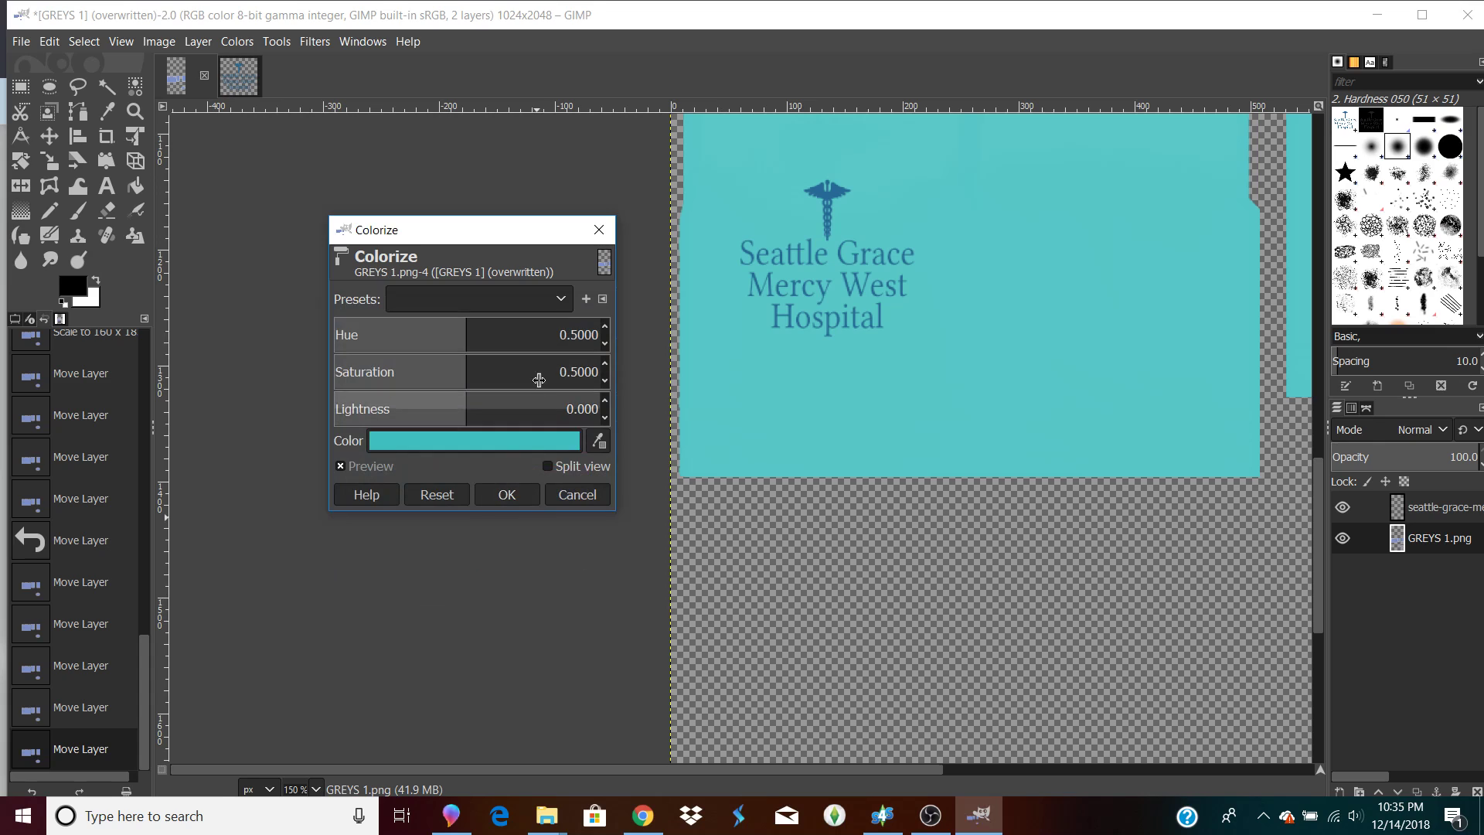
click(599, 229)
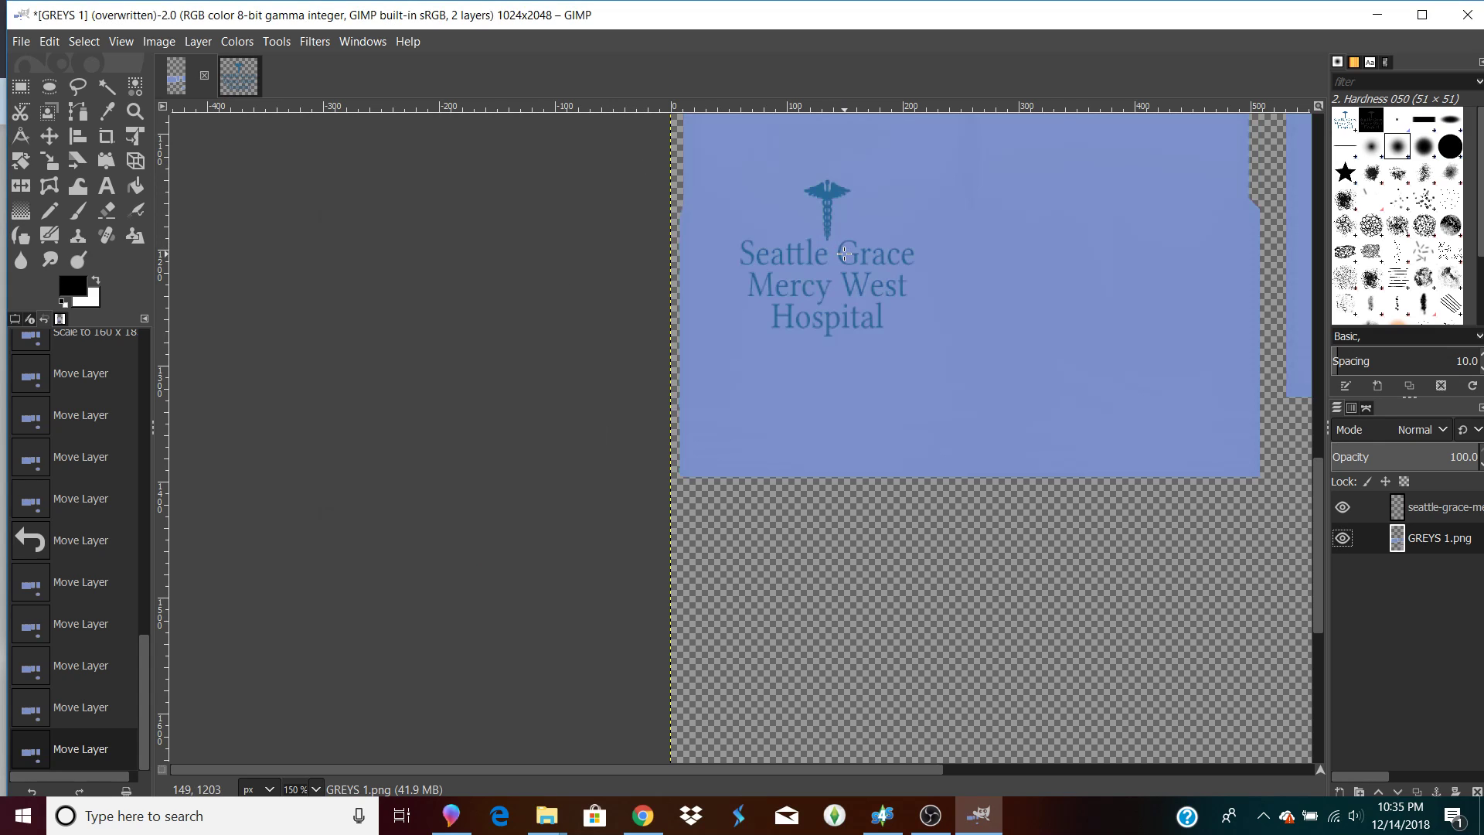
Colorize the GREYS 1.png layer turquoise with hue 0.5, saturation 0.5 and lightness 0.
click(236, 42)
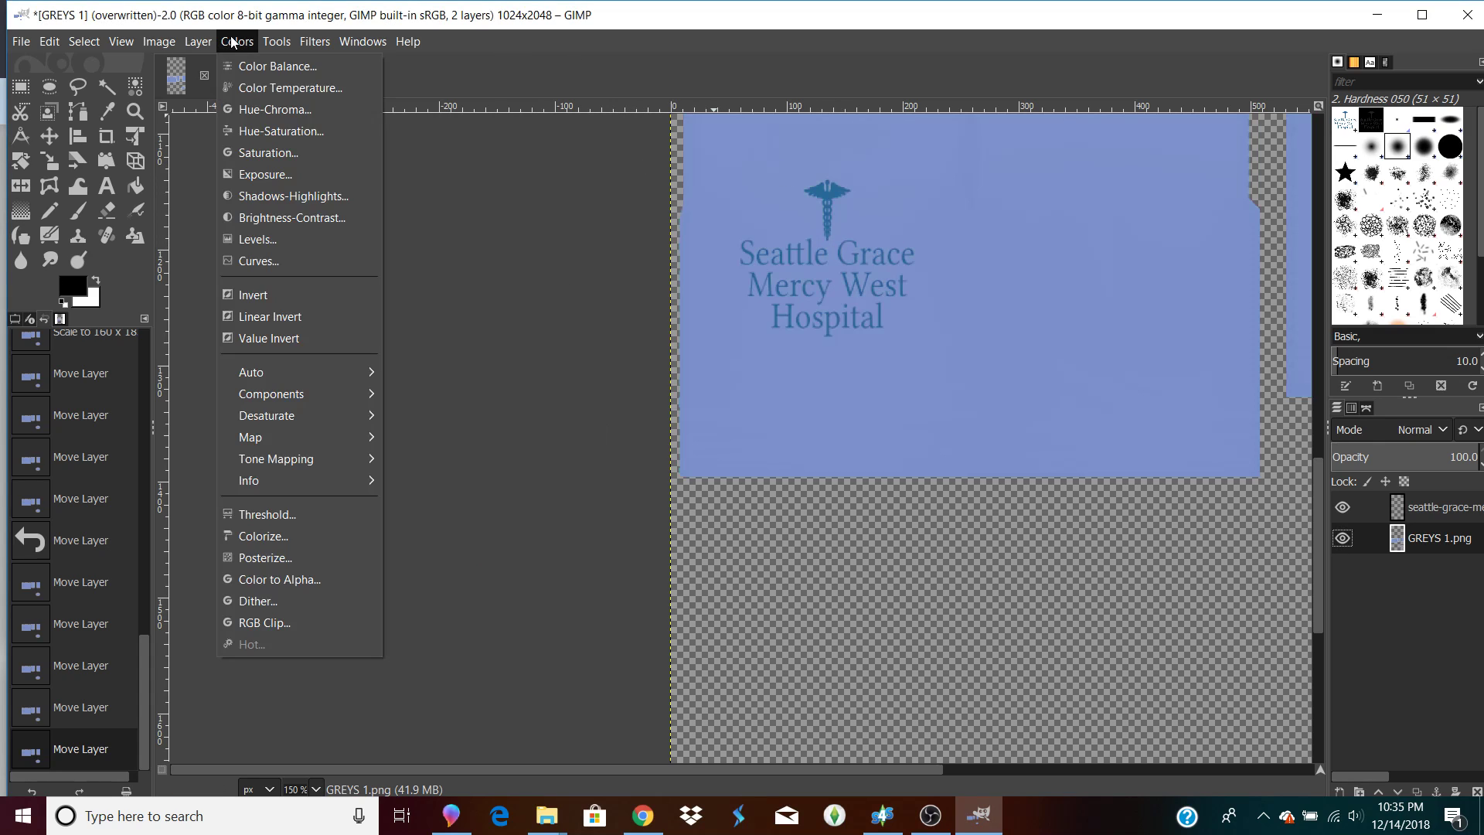
click(259, 536)
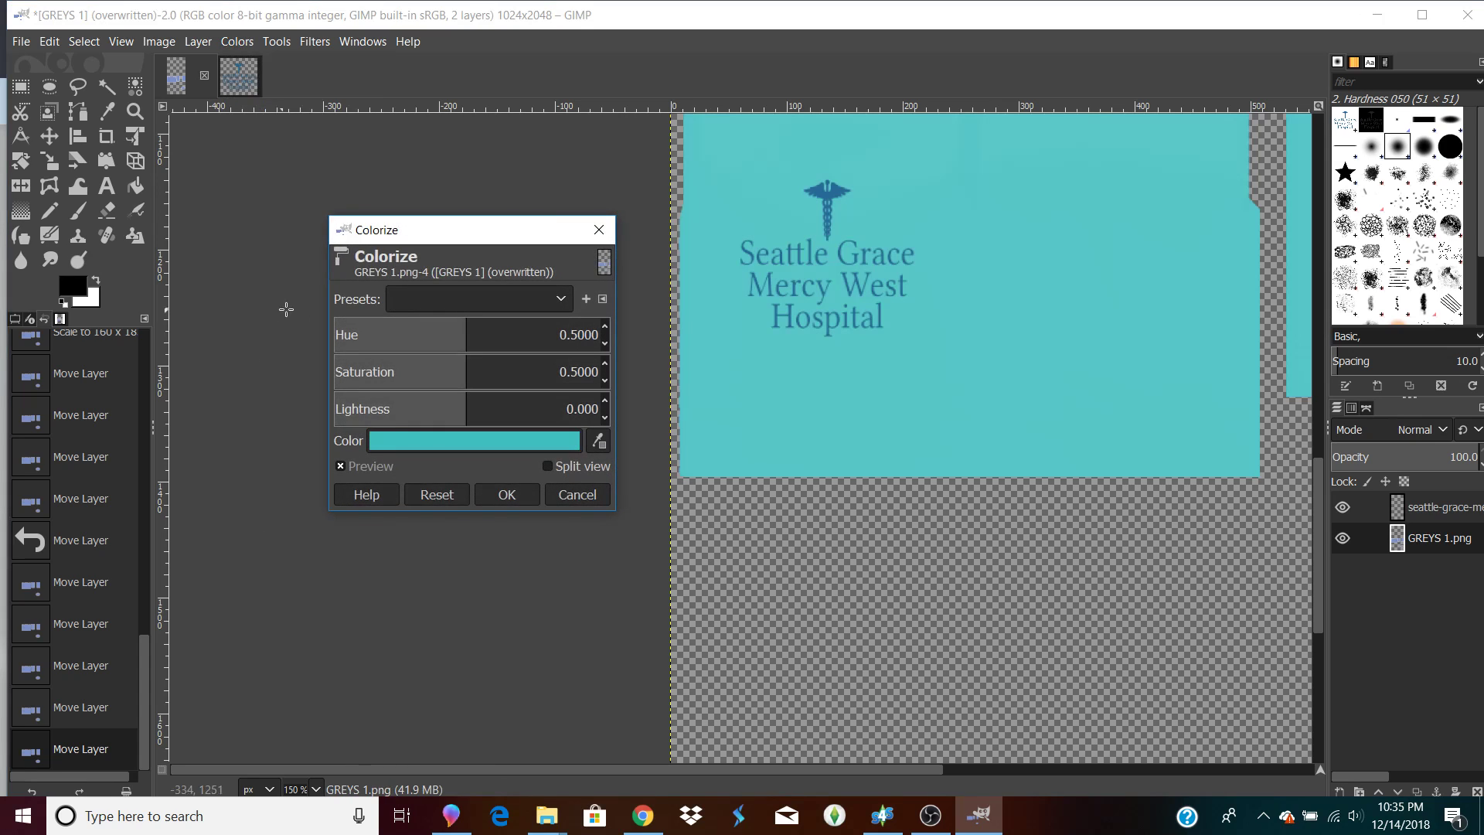
click(507, 498)
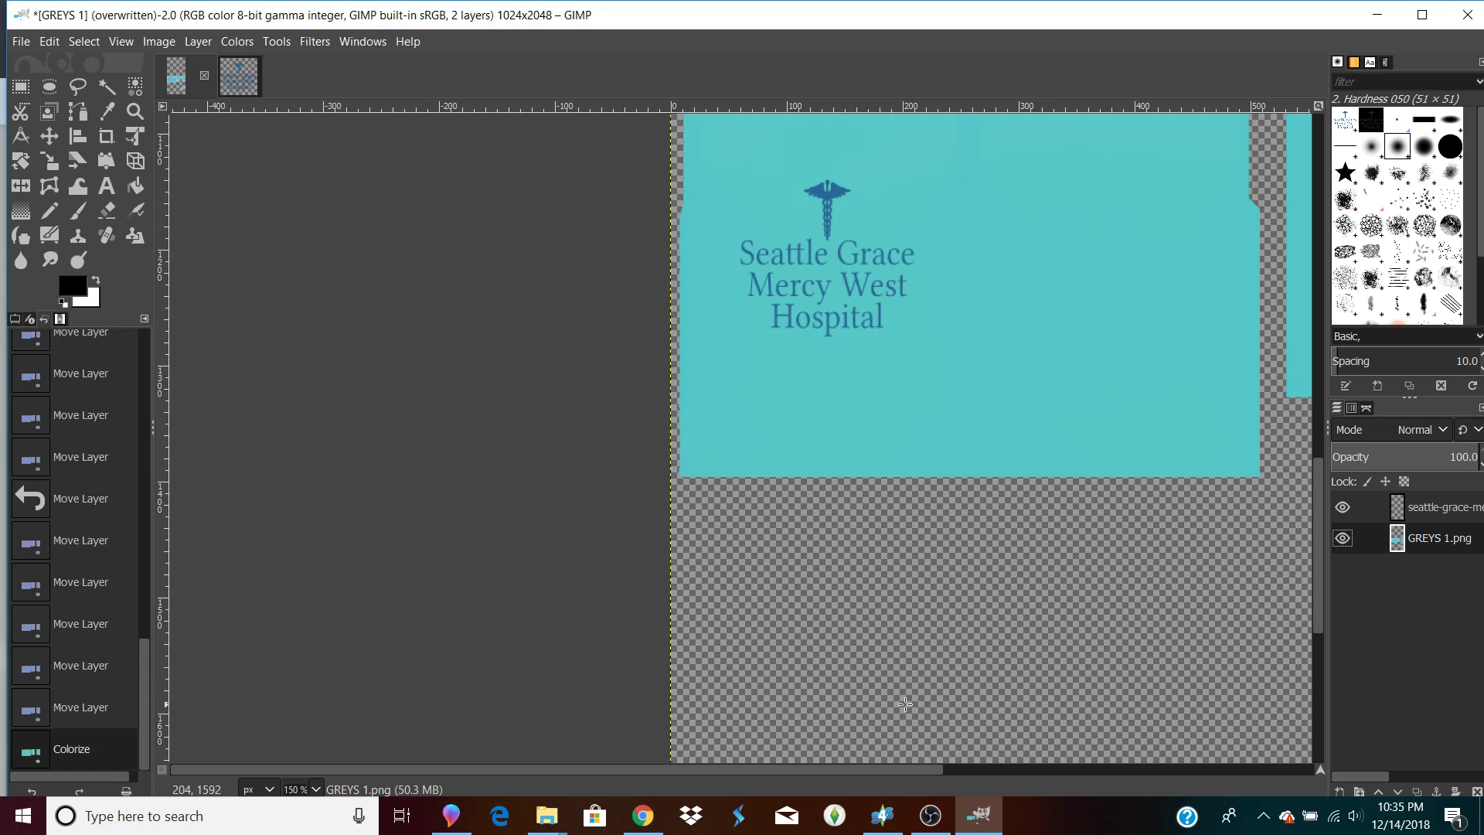
Scale the hospital logo layer to 150 × 164 px on the shirt piece and overwrite GREYS 1.png.
mouse_move(852, 772)
mouse_down()
mouse_move(1044, 705)
mouse_move(848, 753)
mouse_up()
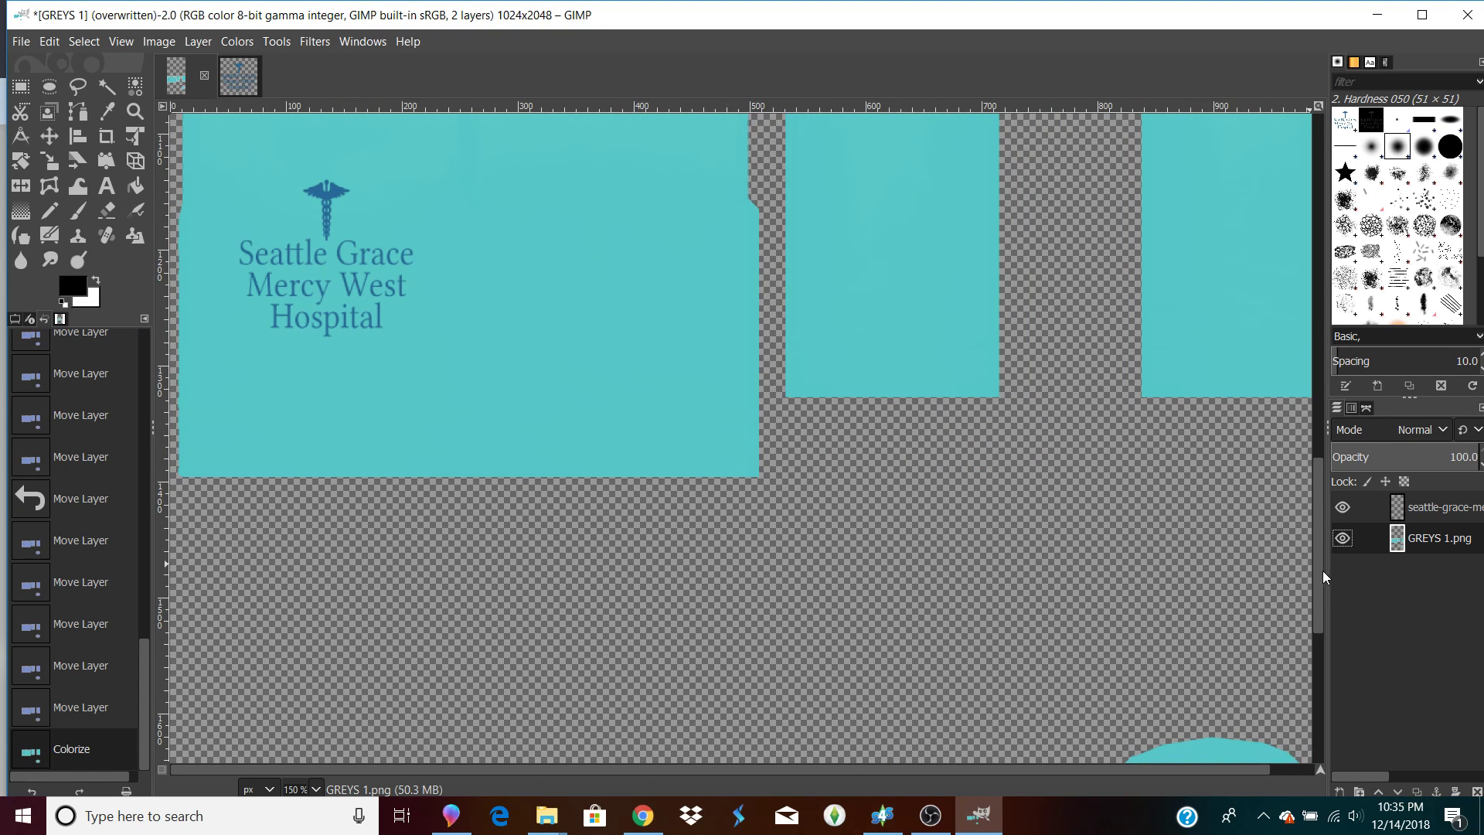
drag(1319, 568, 1309, 471)
scroll(1309, 469, down, 3)
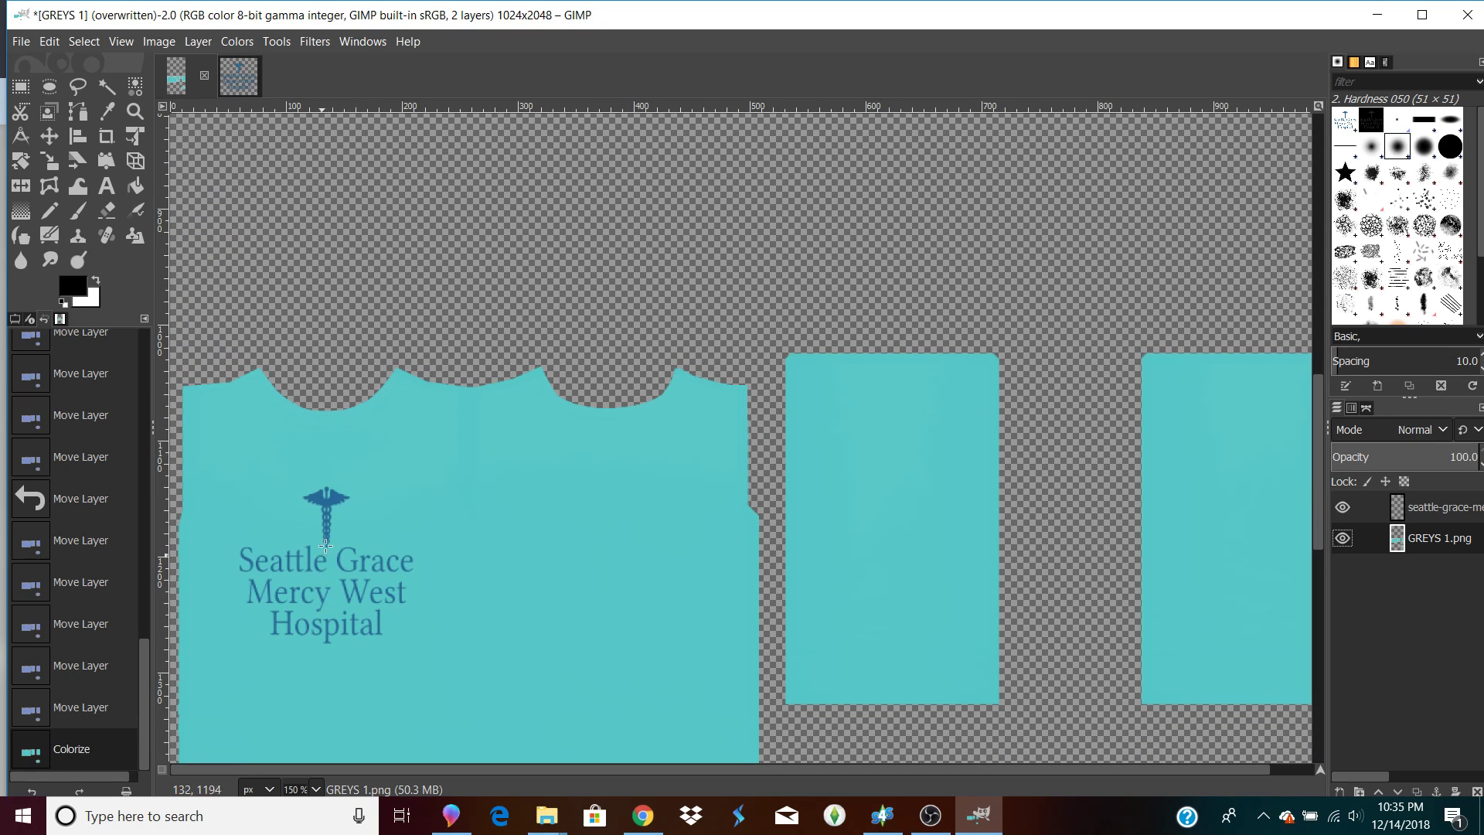
click(1443, 510)
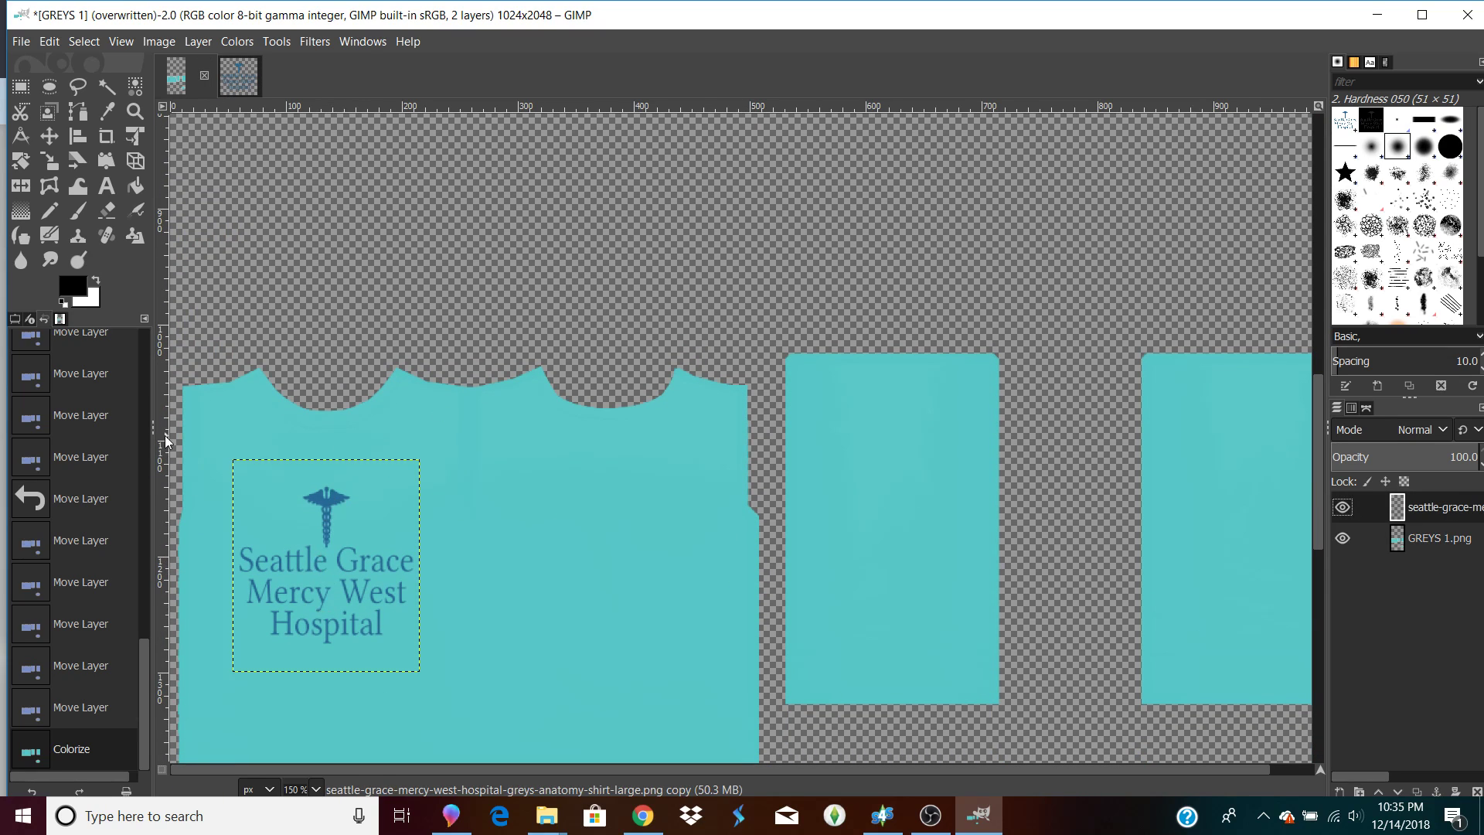
click(49, 160)
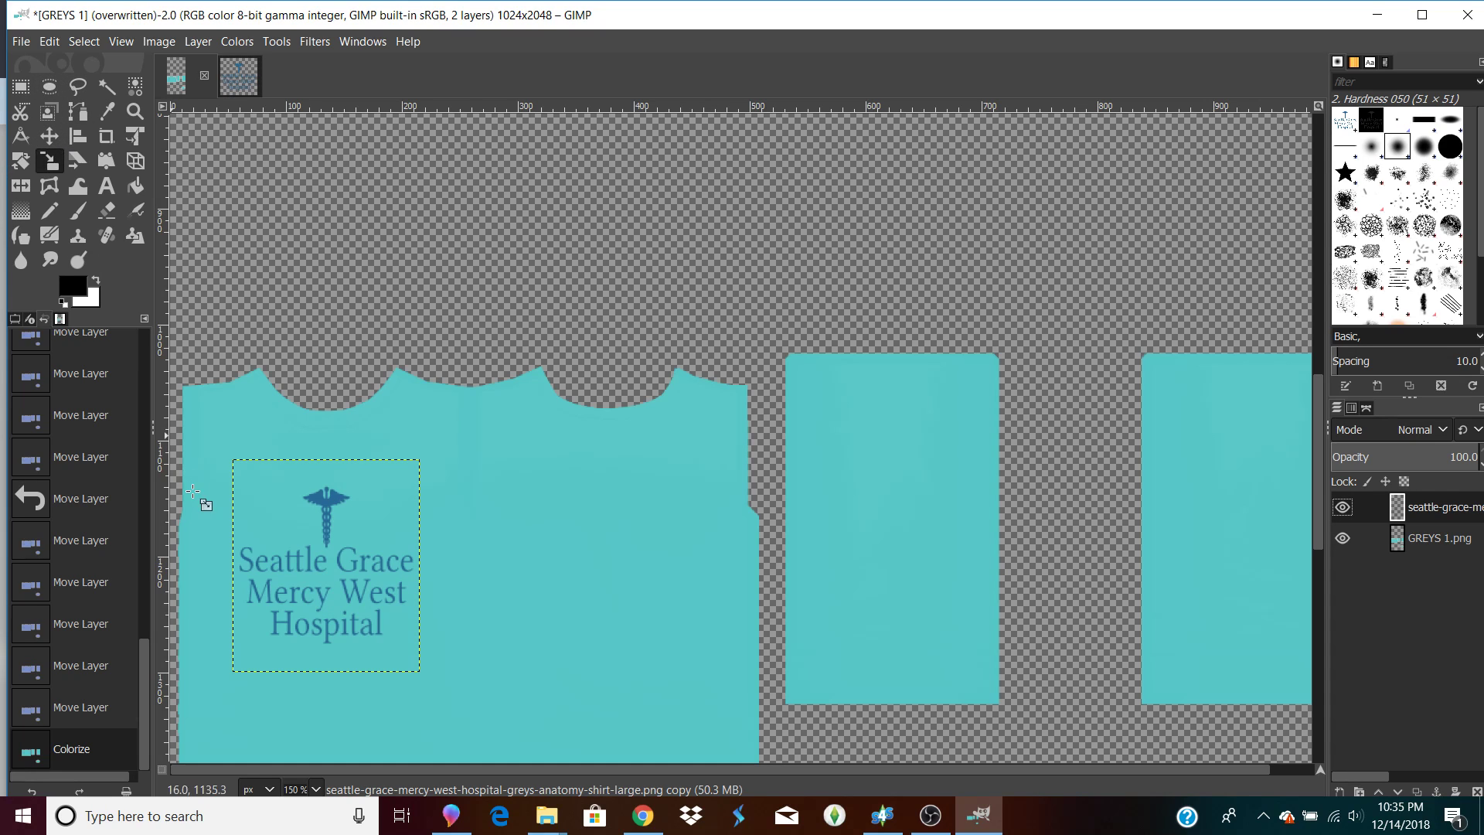
click(326, 506)
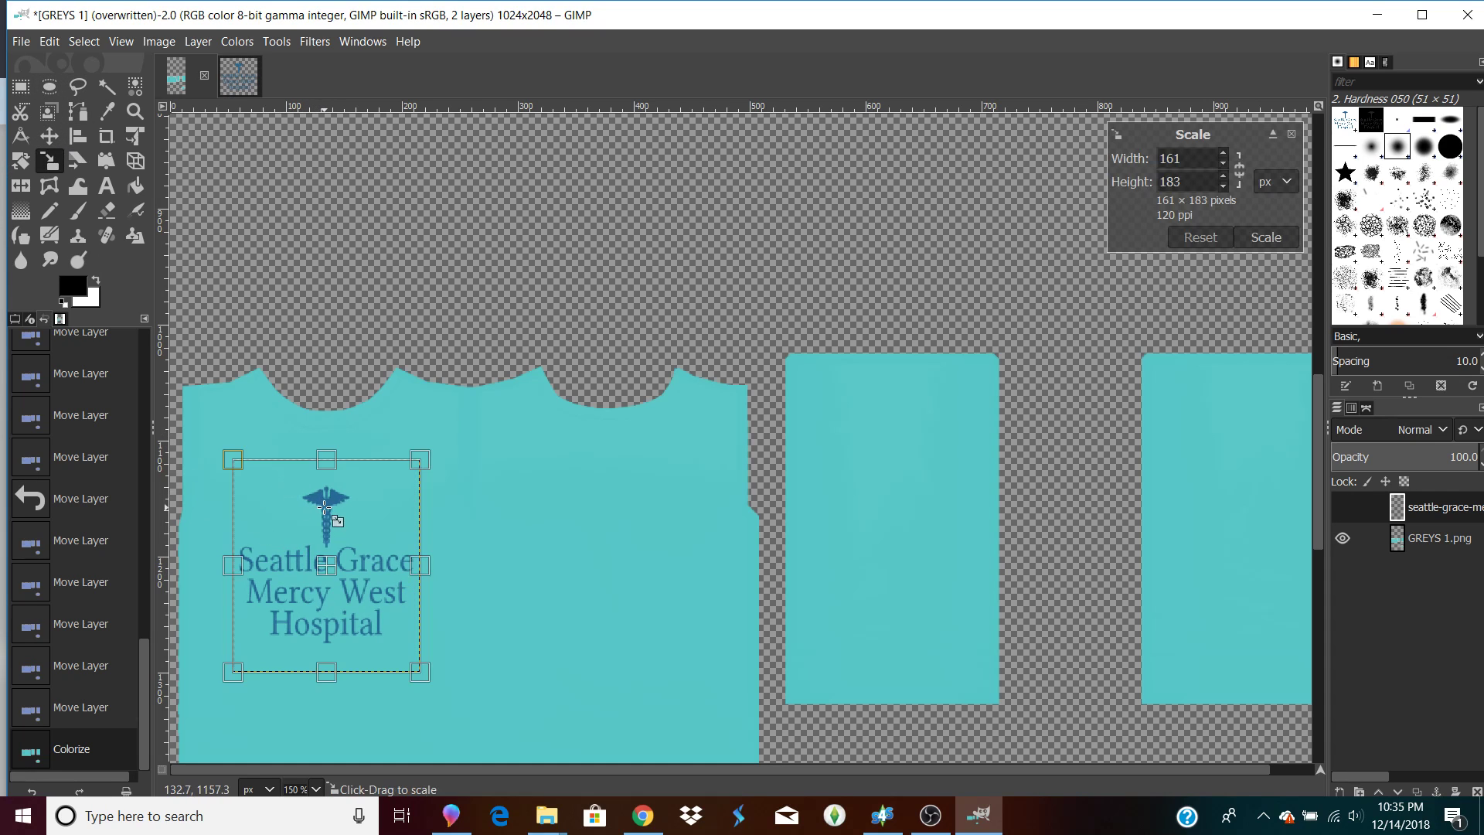
drag(417, 573, 405, 572)
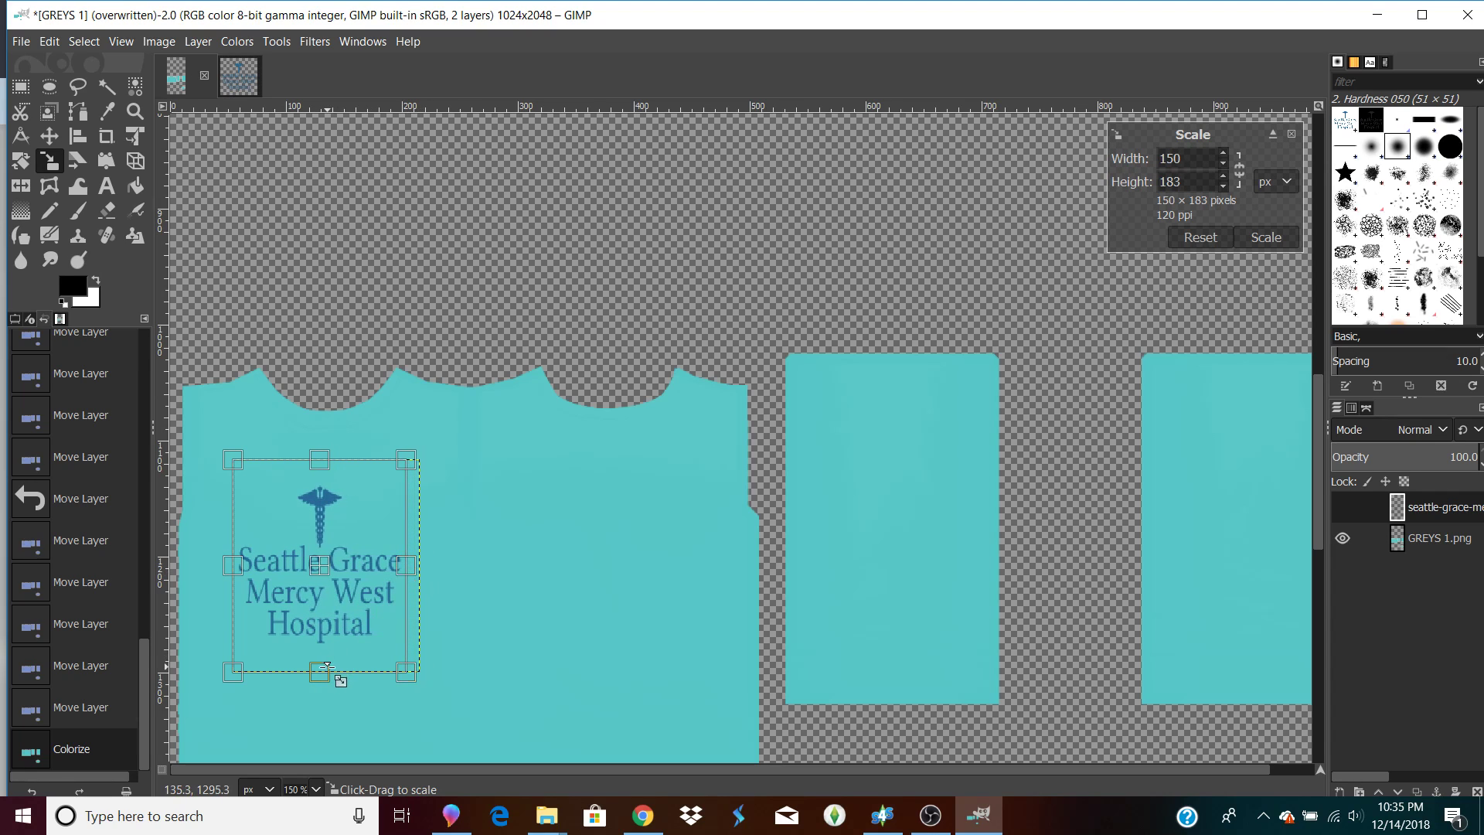
drag(326, 665, 325, 642)
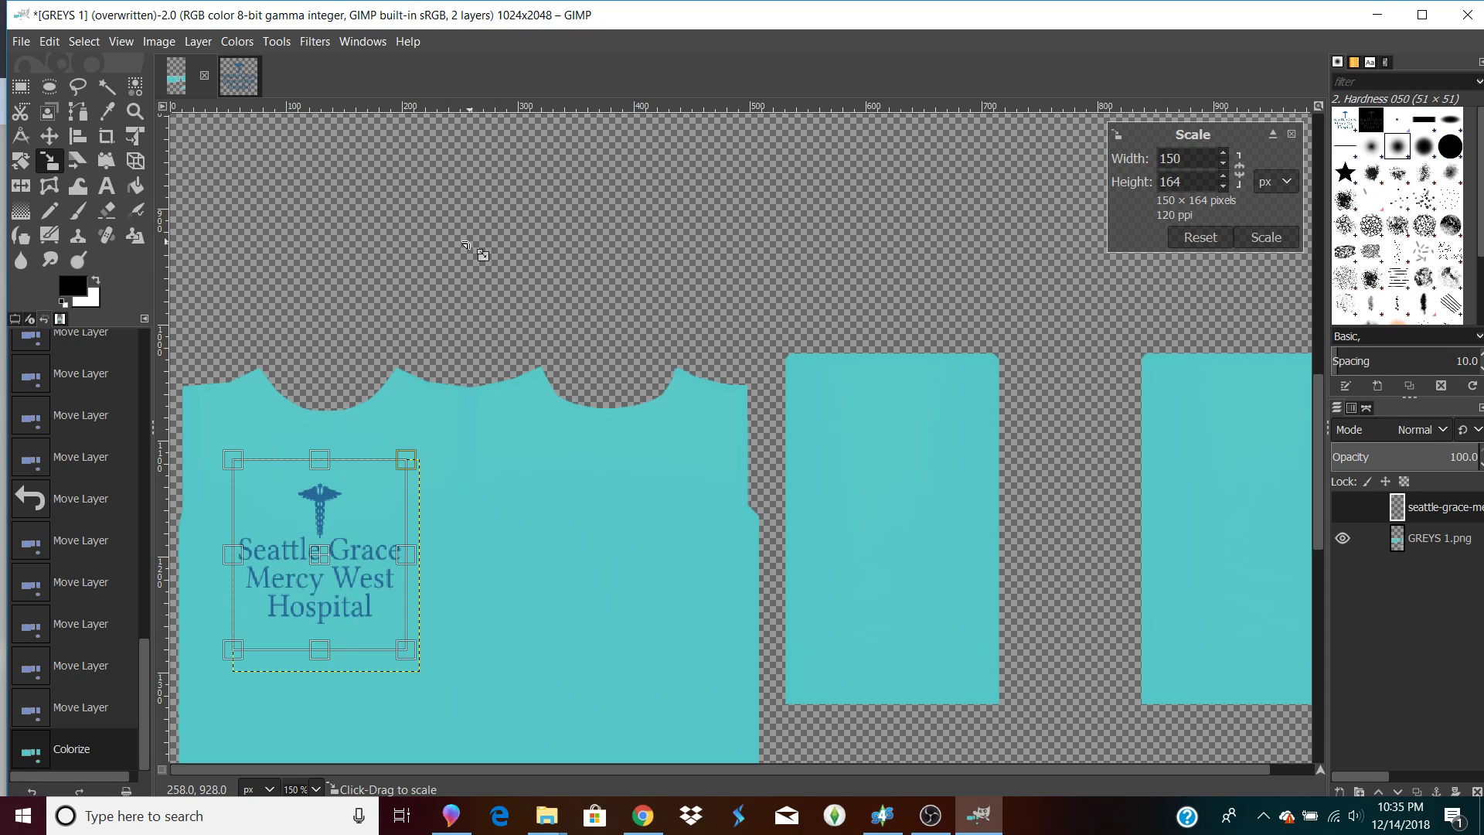
click(21, 41)
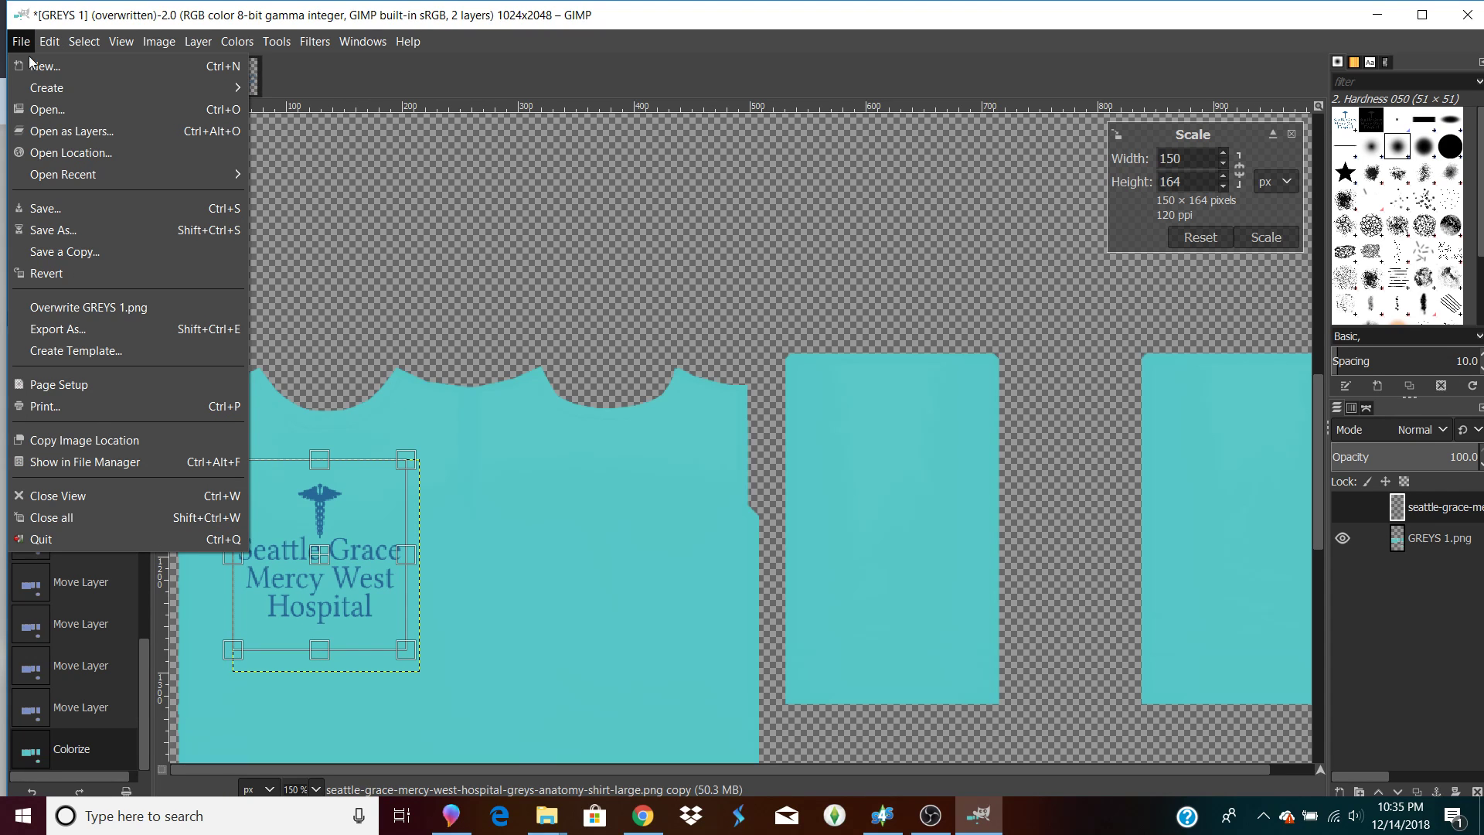
click(93, 307)
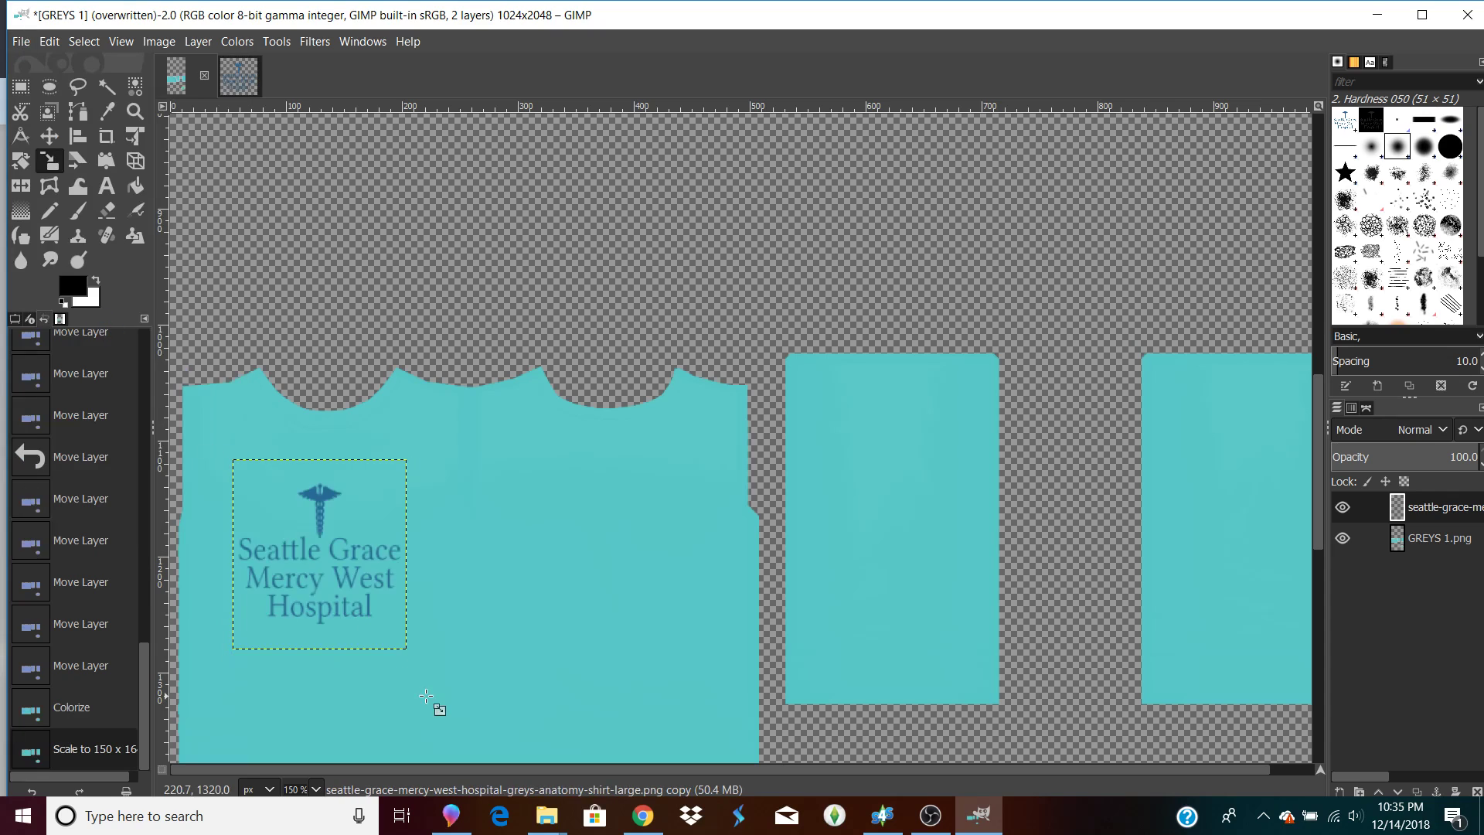
Switch to Sims 4 Studio and reimport GREYS 1 as the diffuse texture of swatch 3.
click(882, 815)
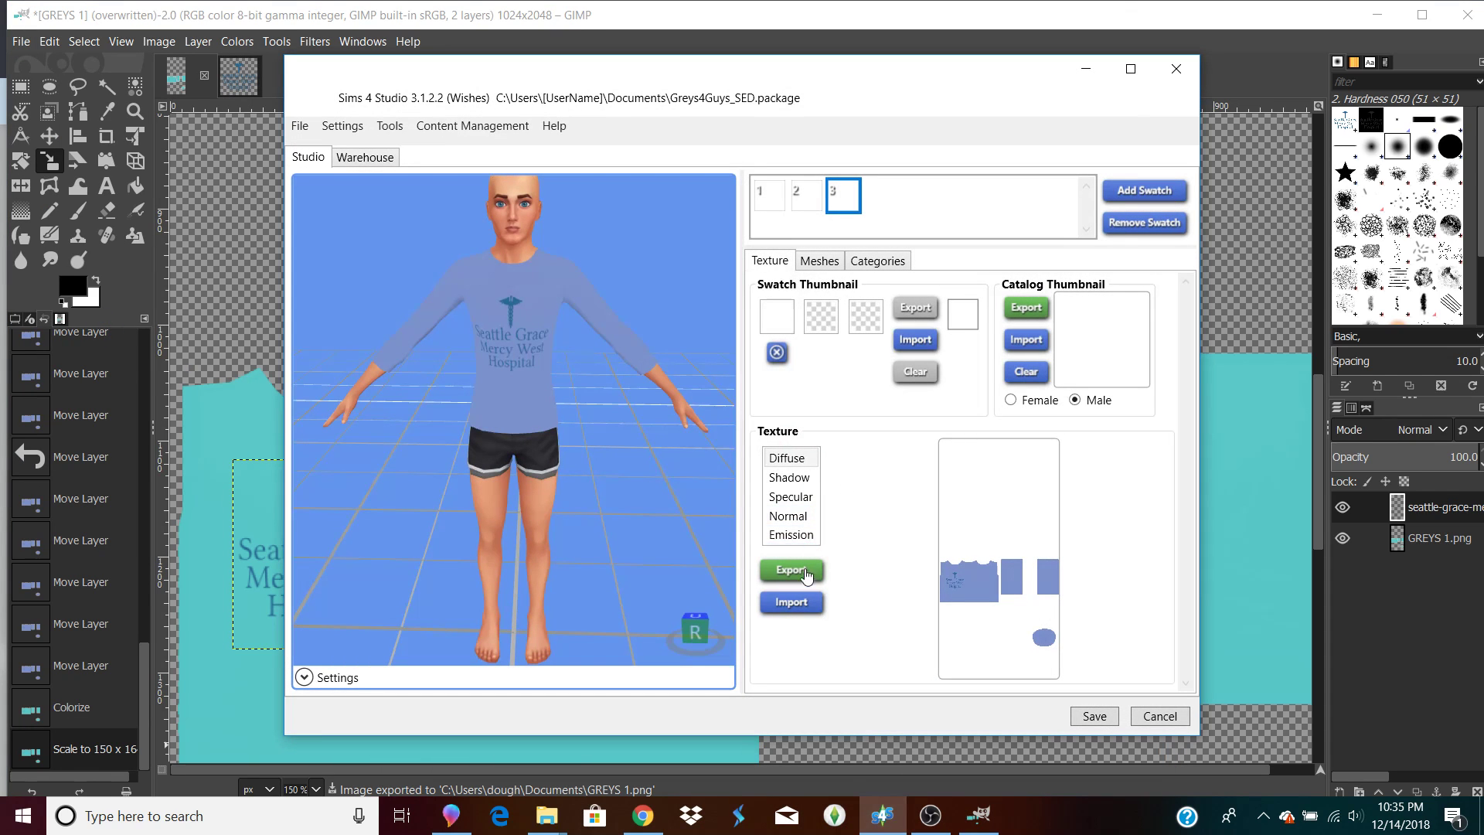
click(798, 608)
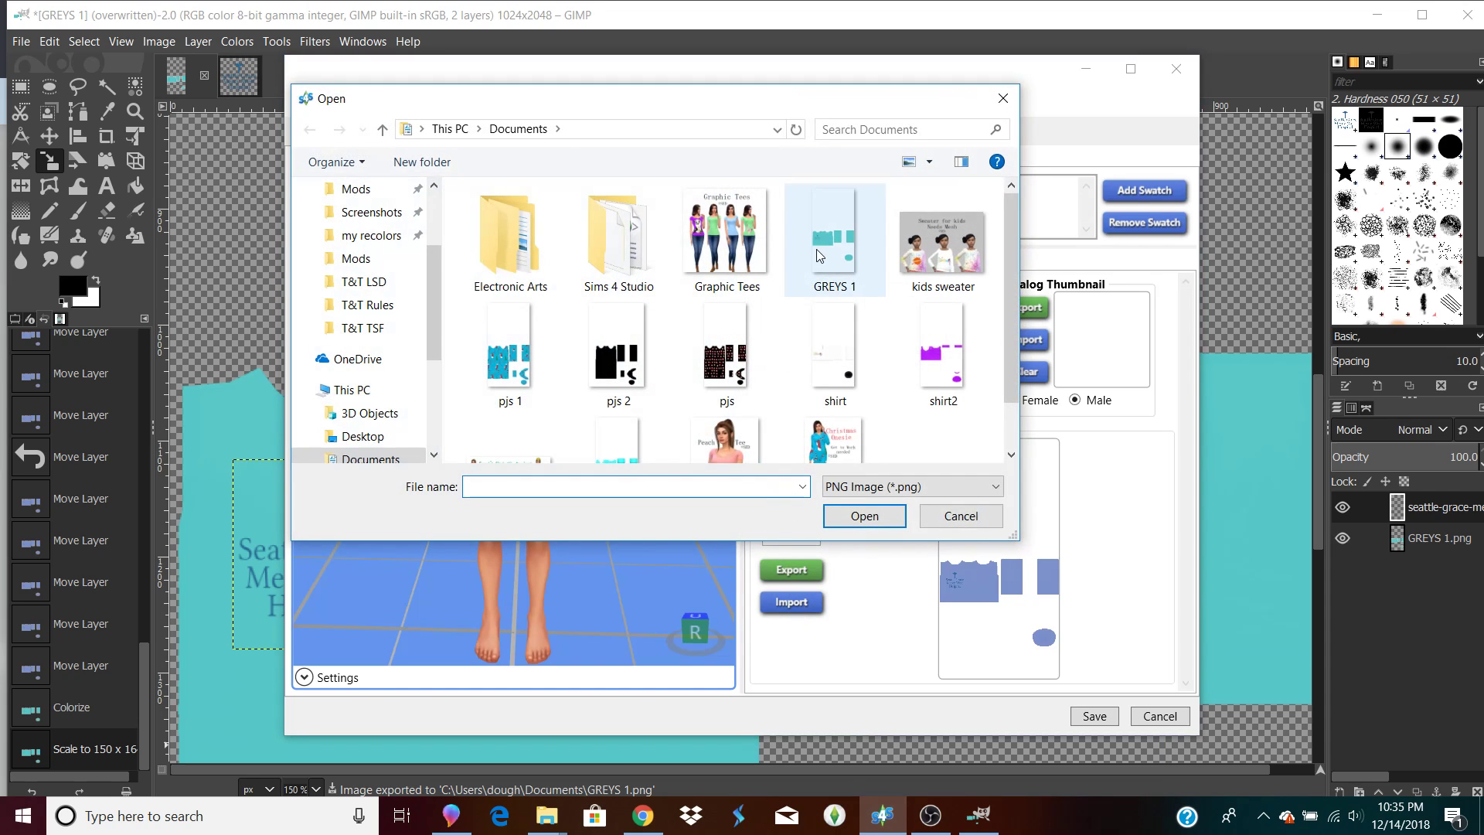
double_click(816, 249)
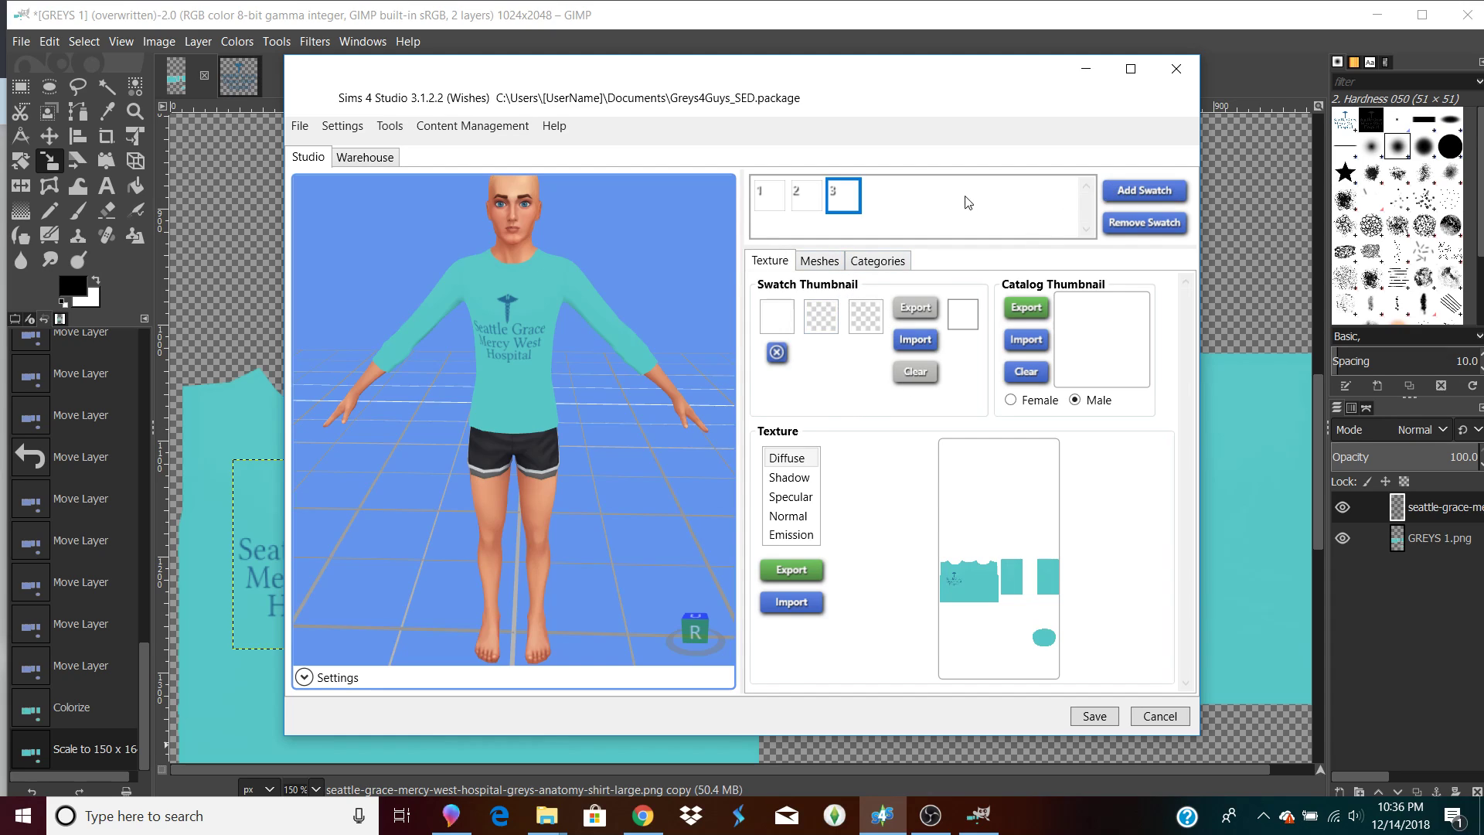
Set swatch 2's second thumbnail color to black #000000 and its third to muted teal #5F929E.
click(806, 192)
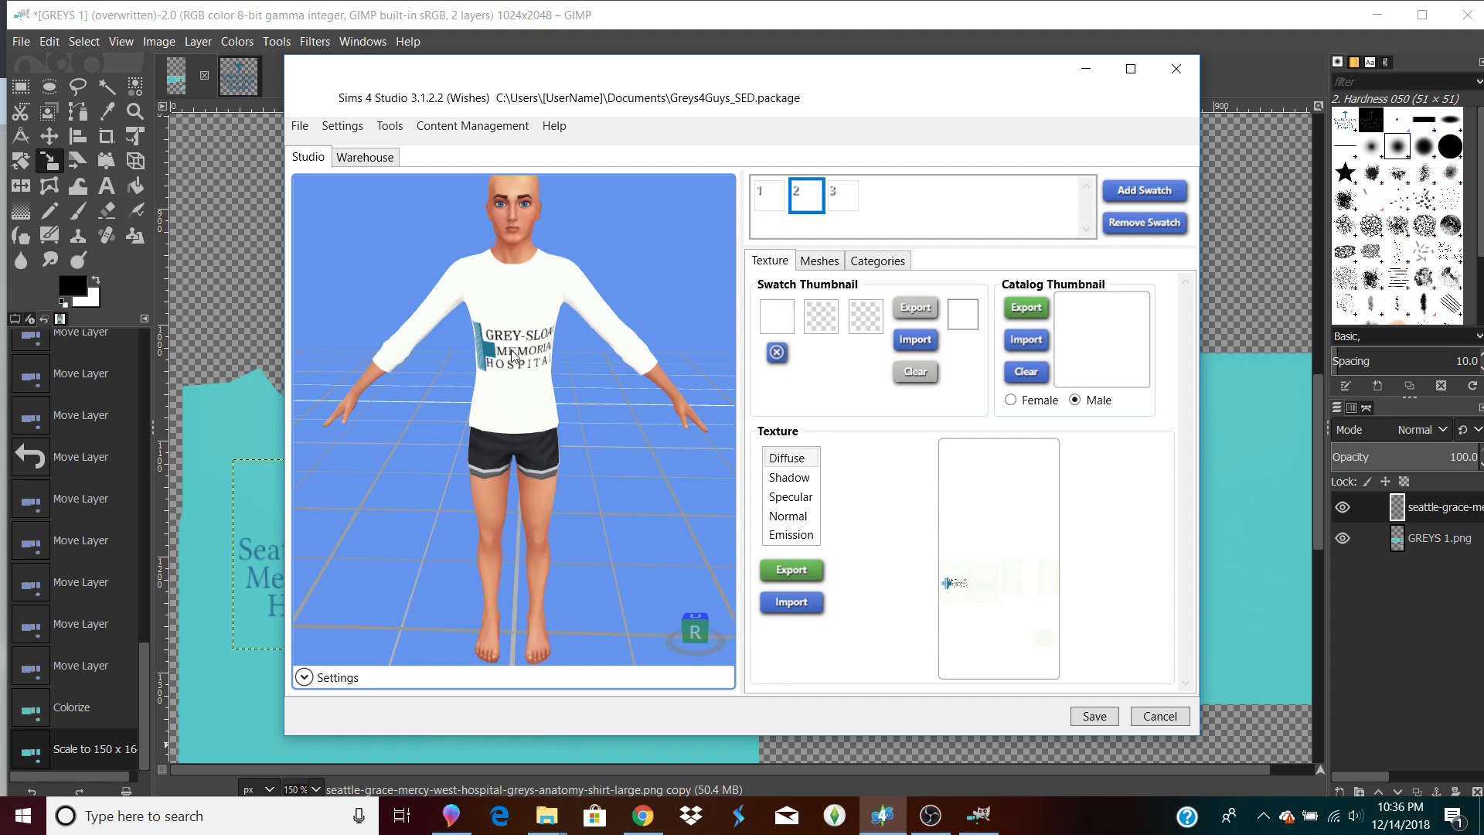
click(820, 316)
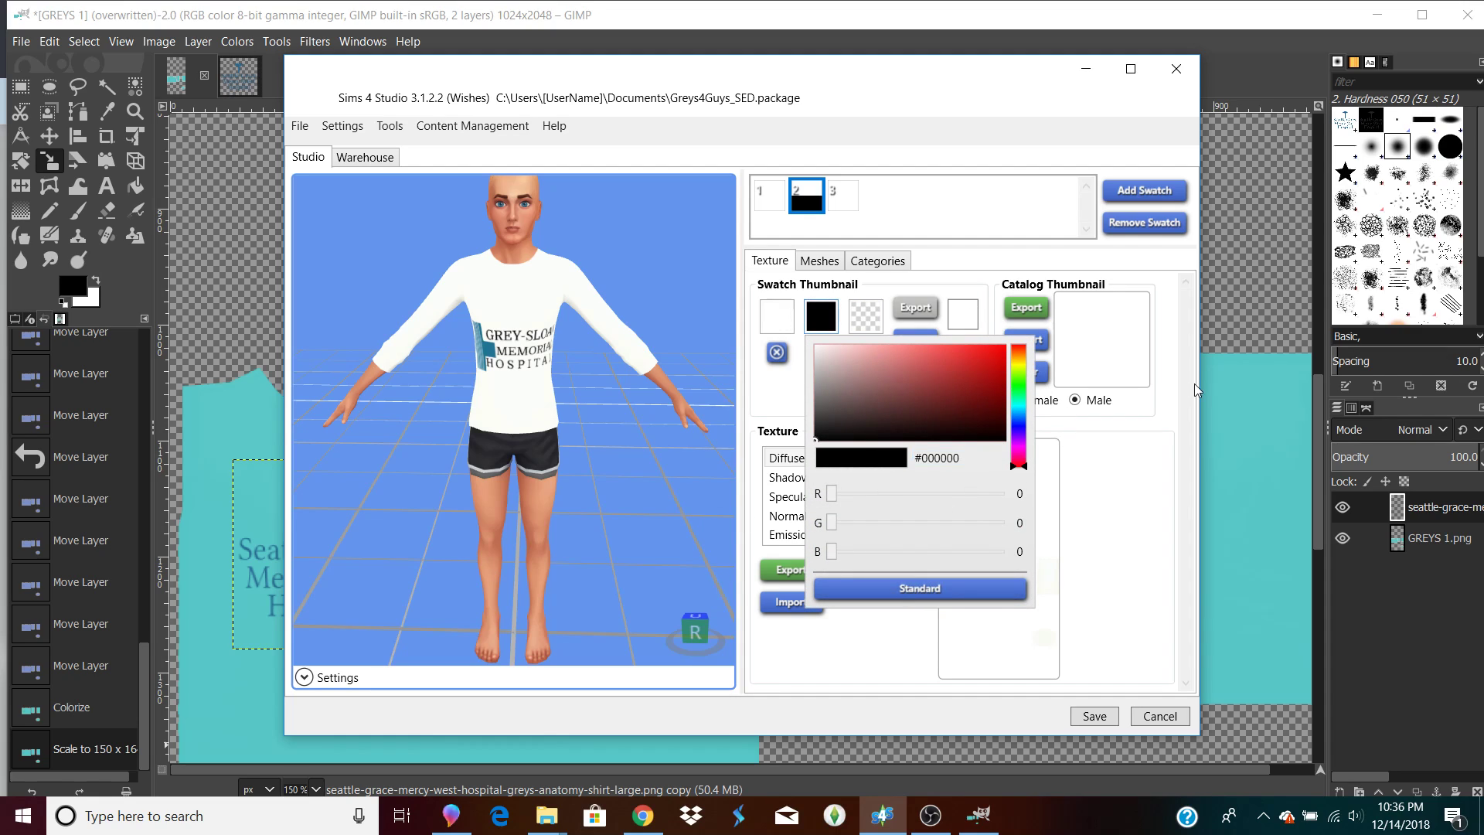
click(872, 320)
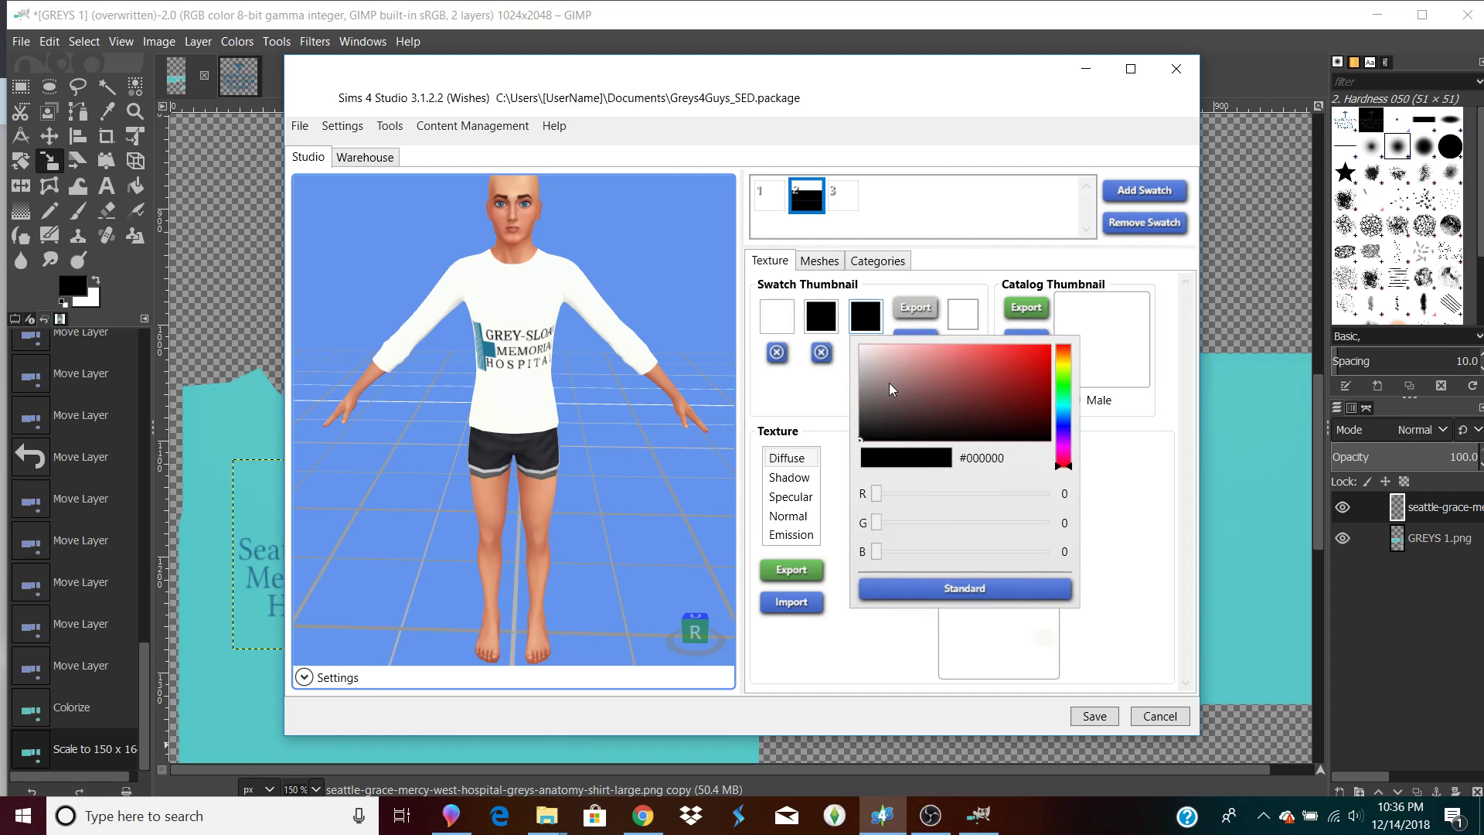
click(1061, 418)
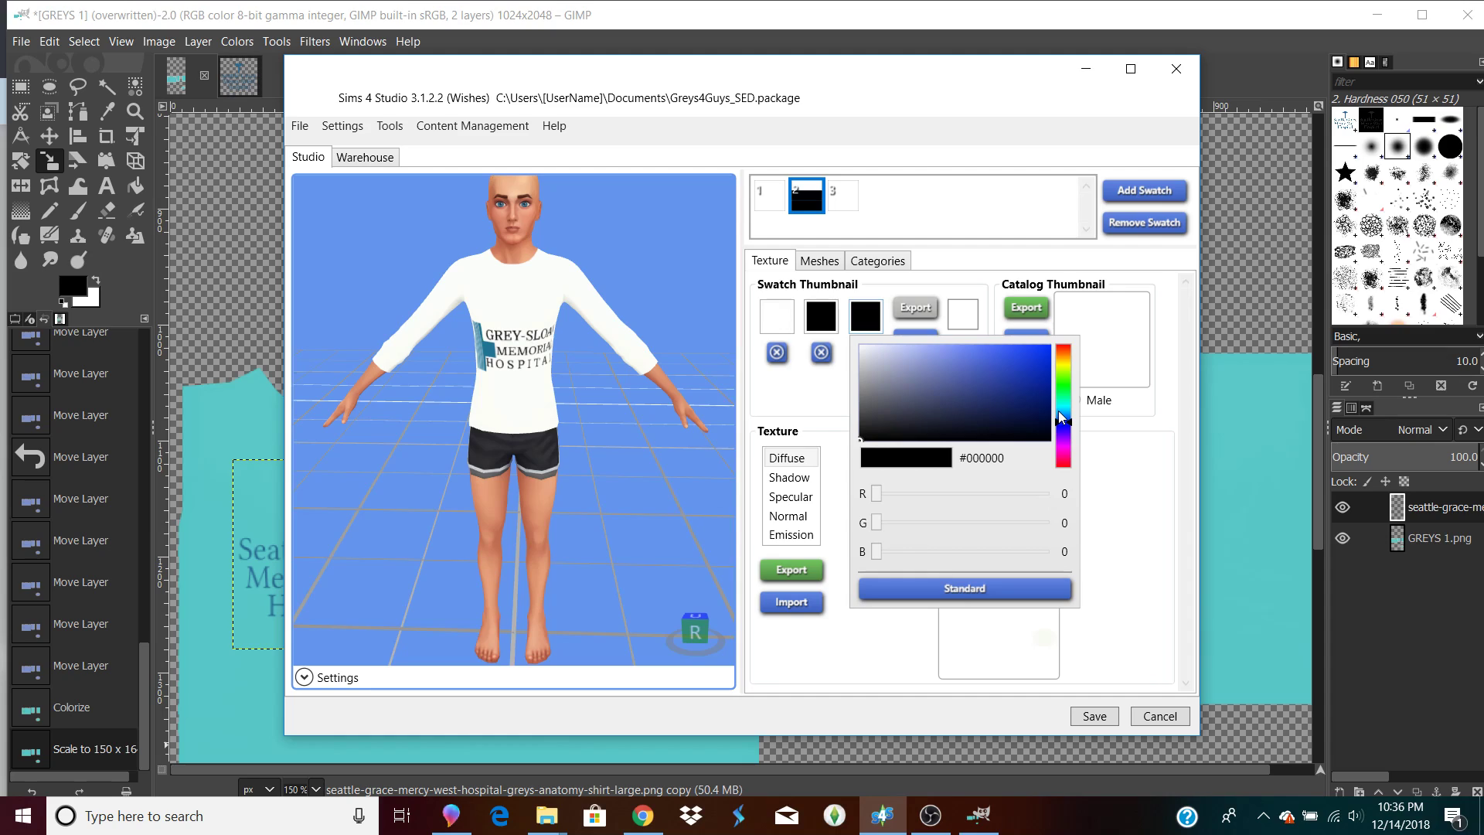
click(937, 382)
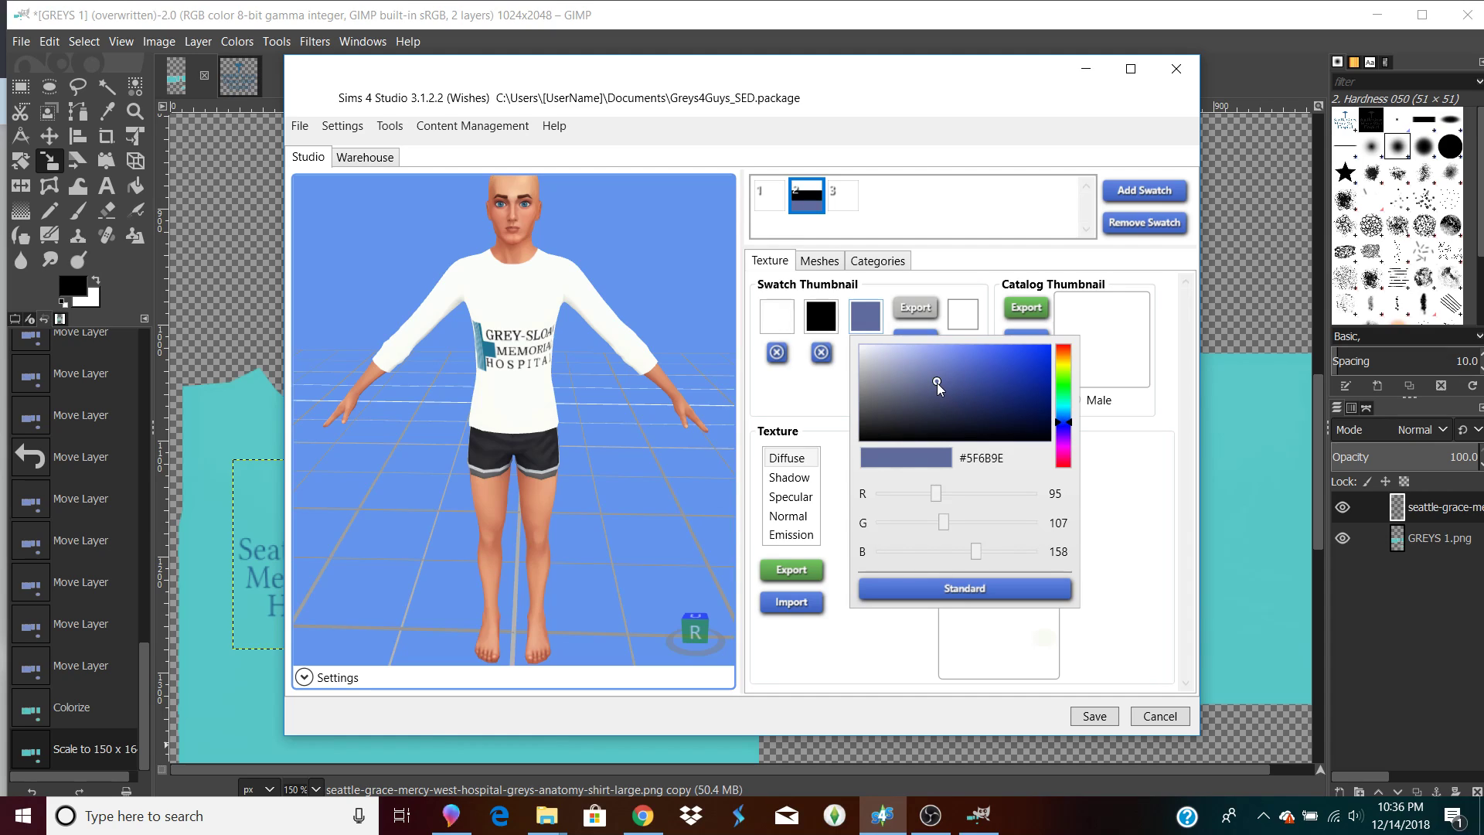
click(1071, 418)
click(1071, 415)
click(1070, 410)
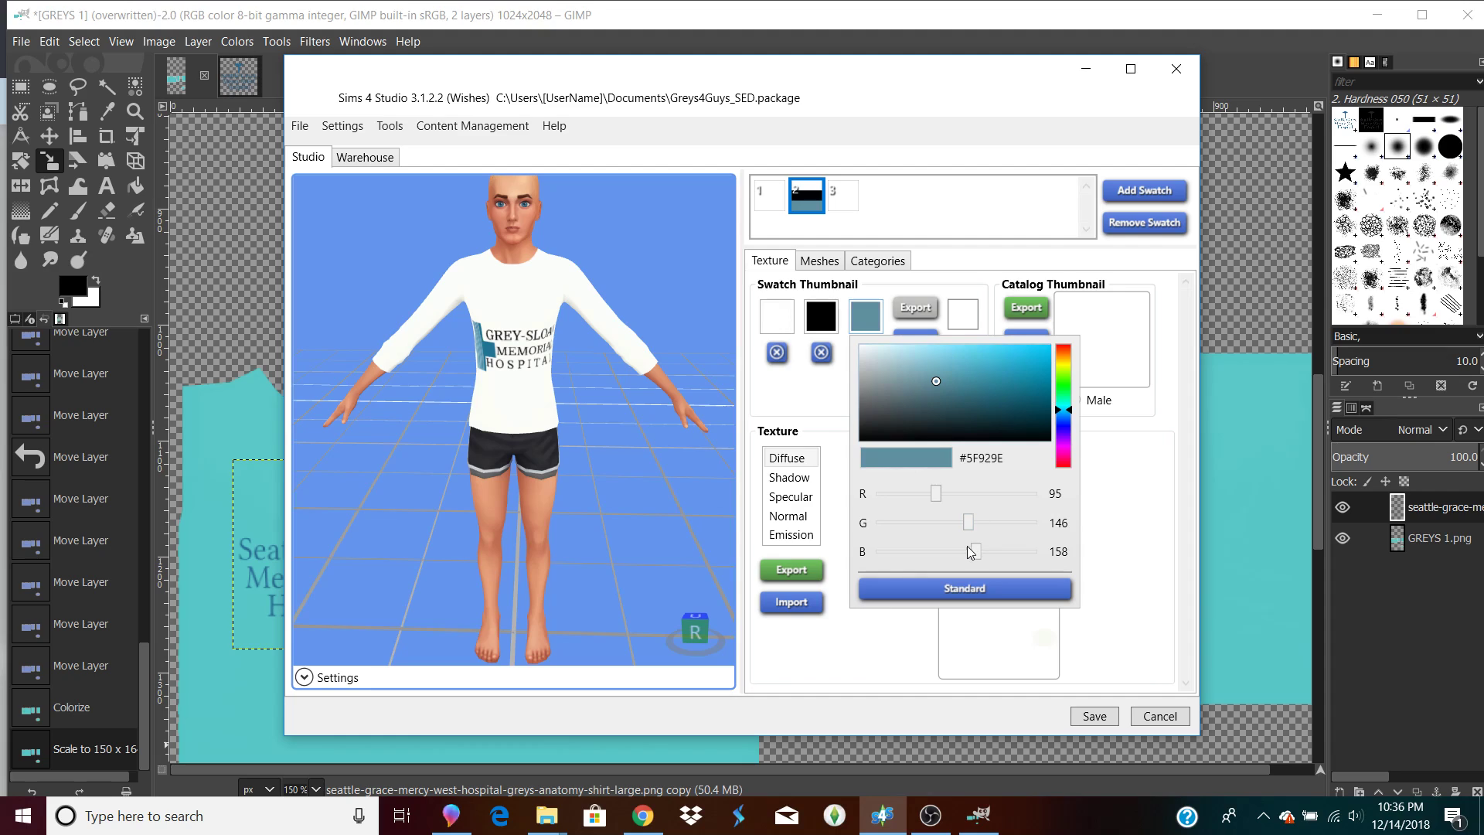
click(836, 689)
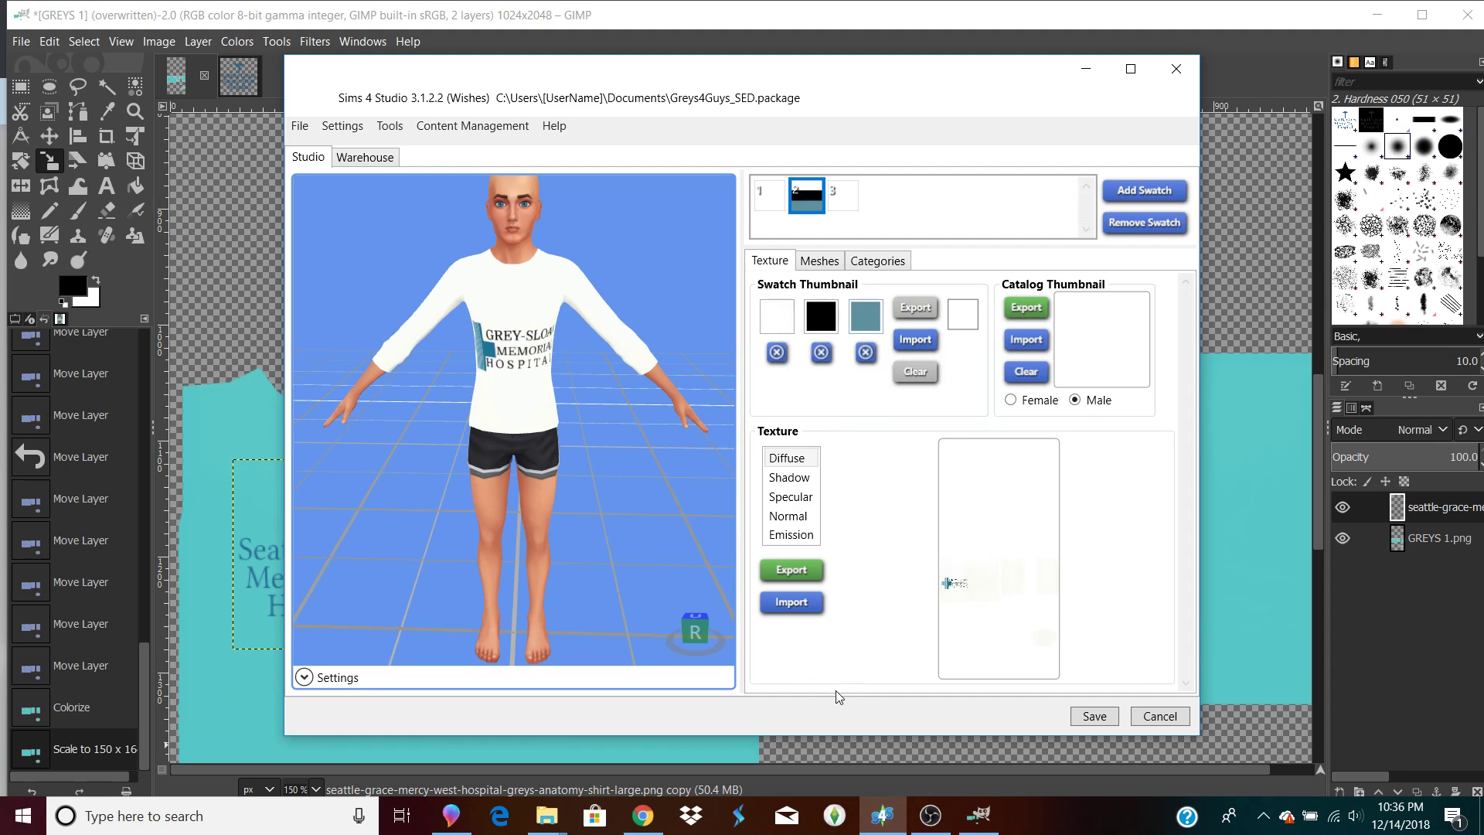
Set swatch 3's first thumbnail color to violet-blue and its second to turquoise #59CBBA.
click(847, 202)
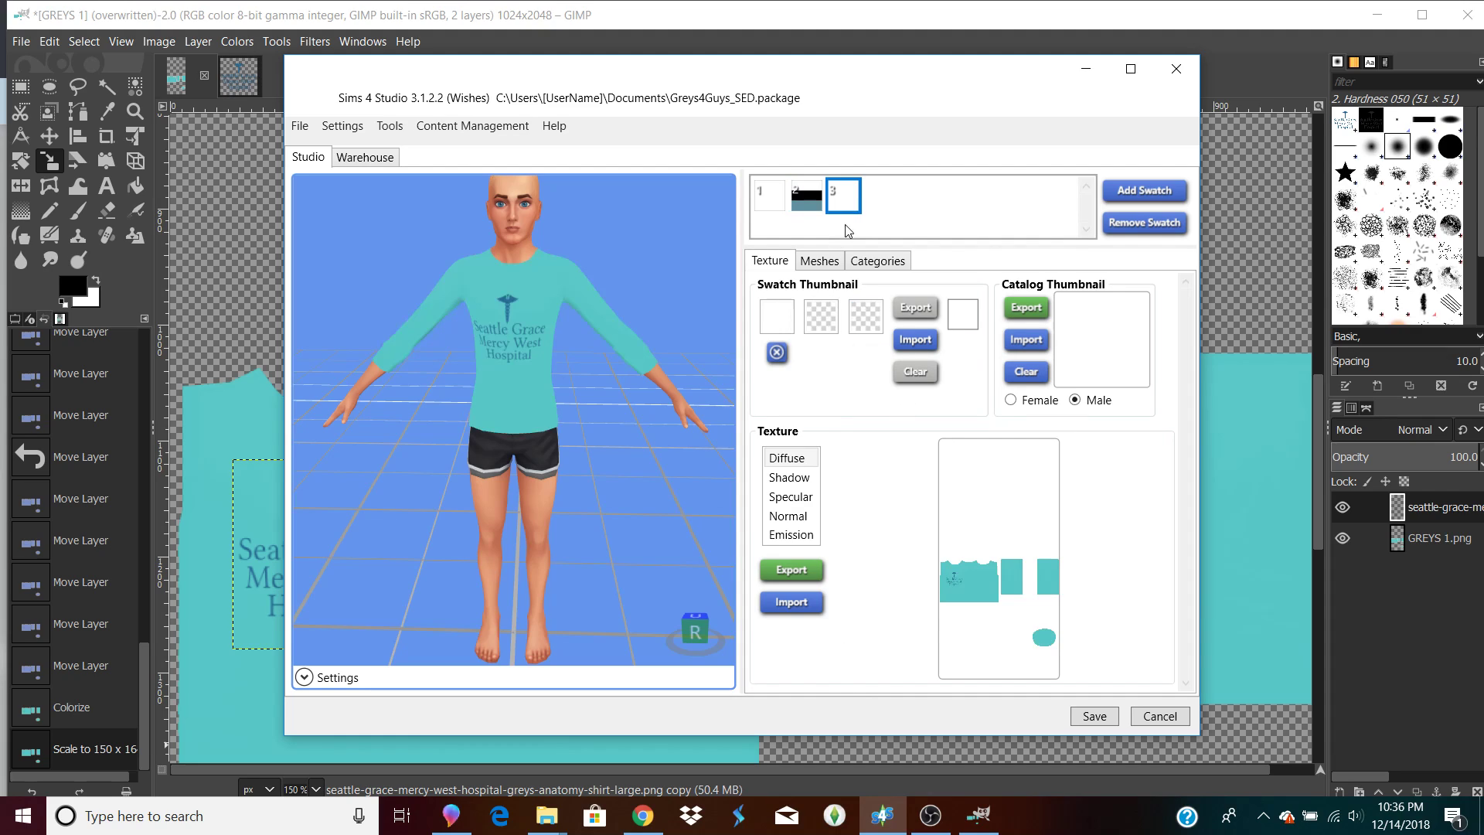
click(775, 330)
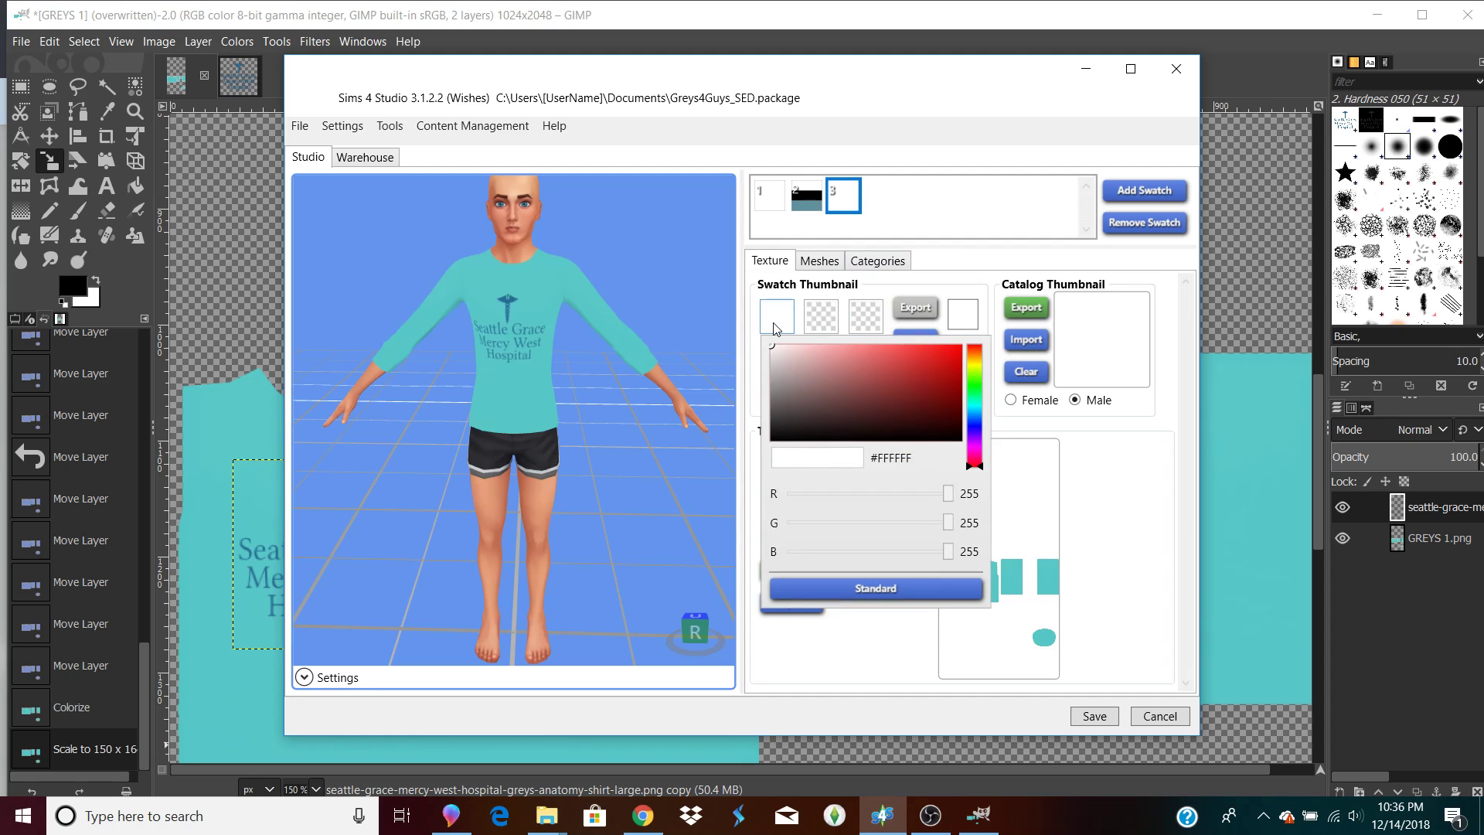
click(974, 431)
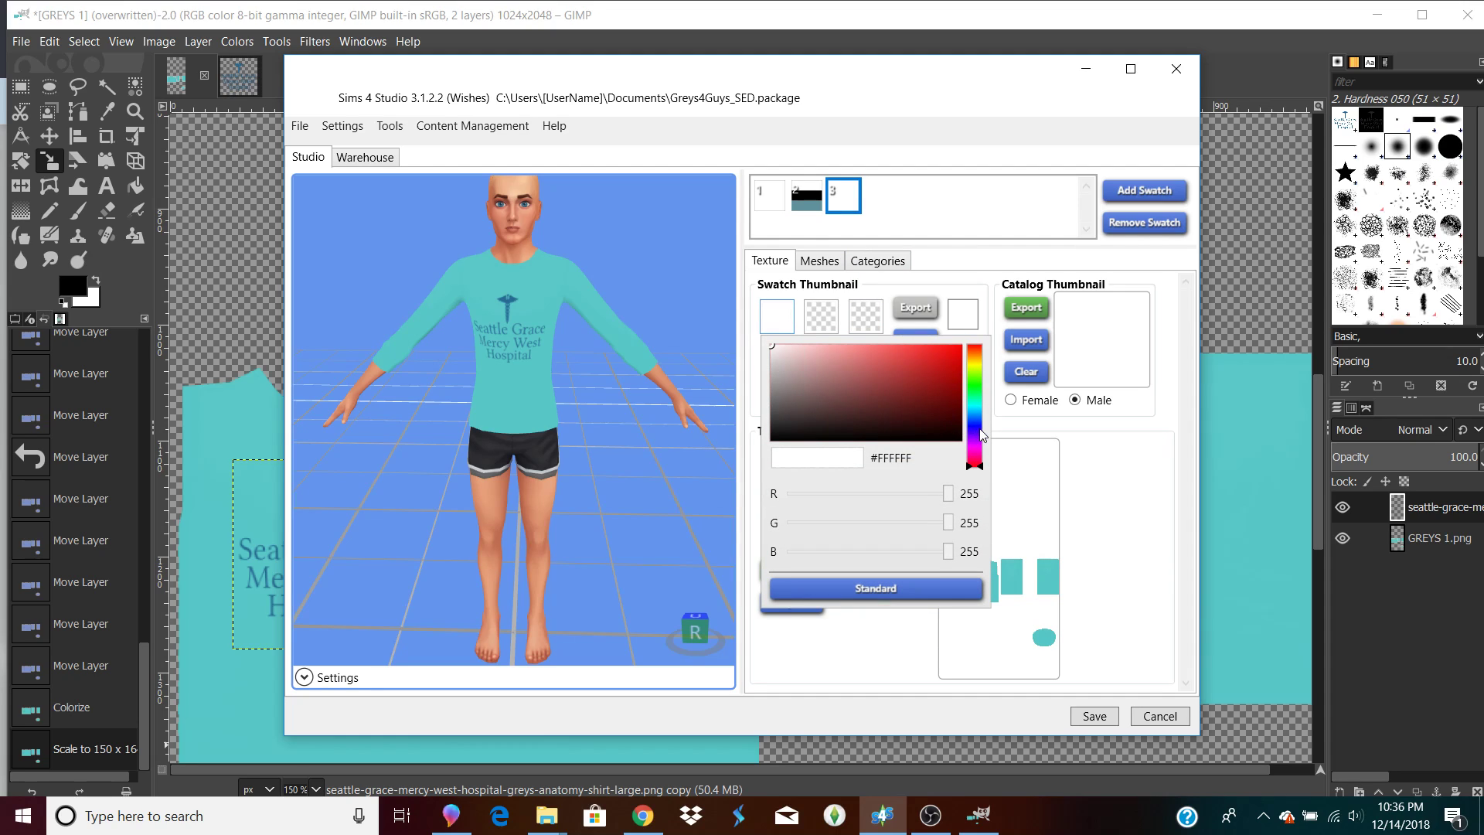
click(935, 365)
click(835, 313)
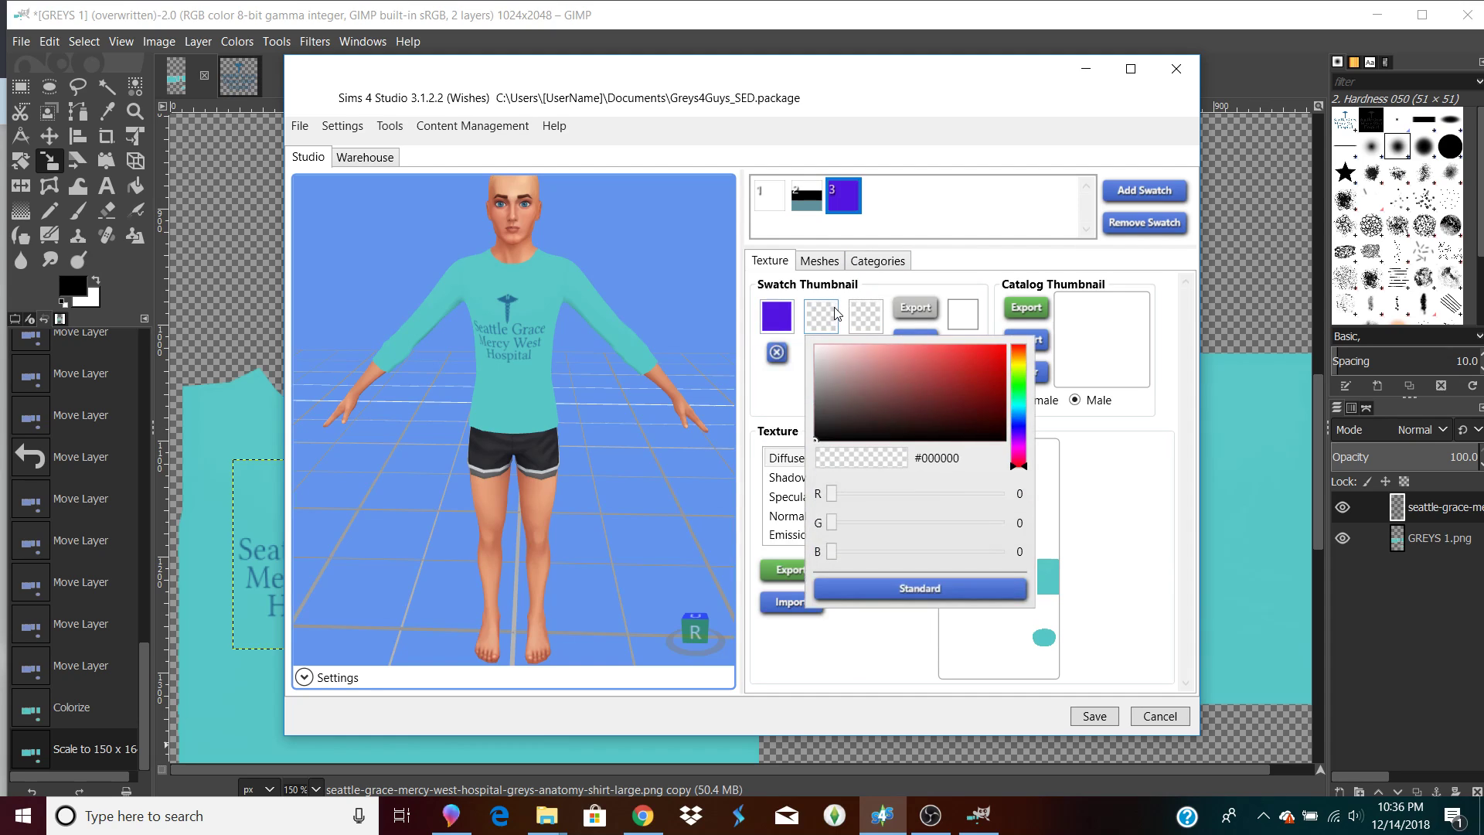
click(1018, 401)
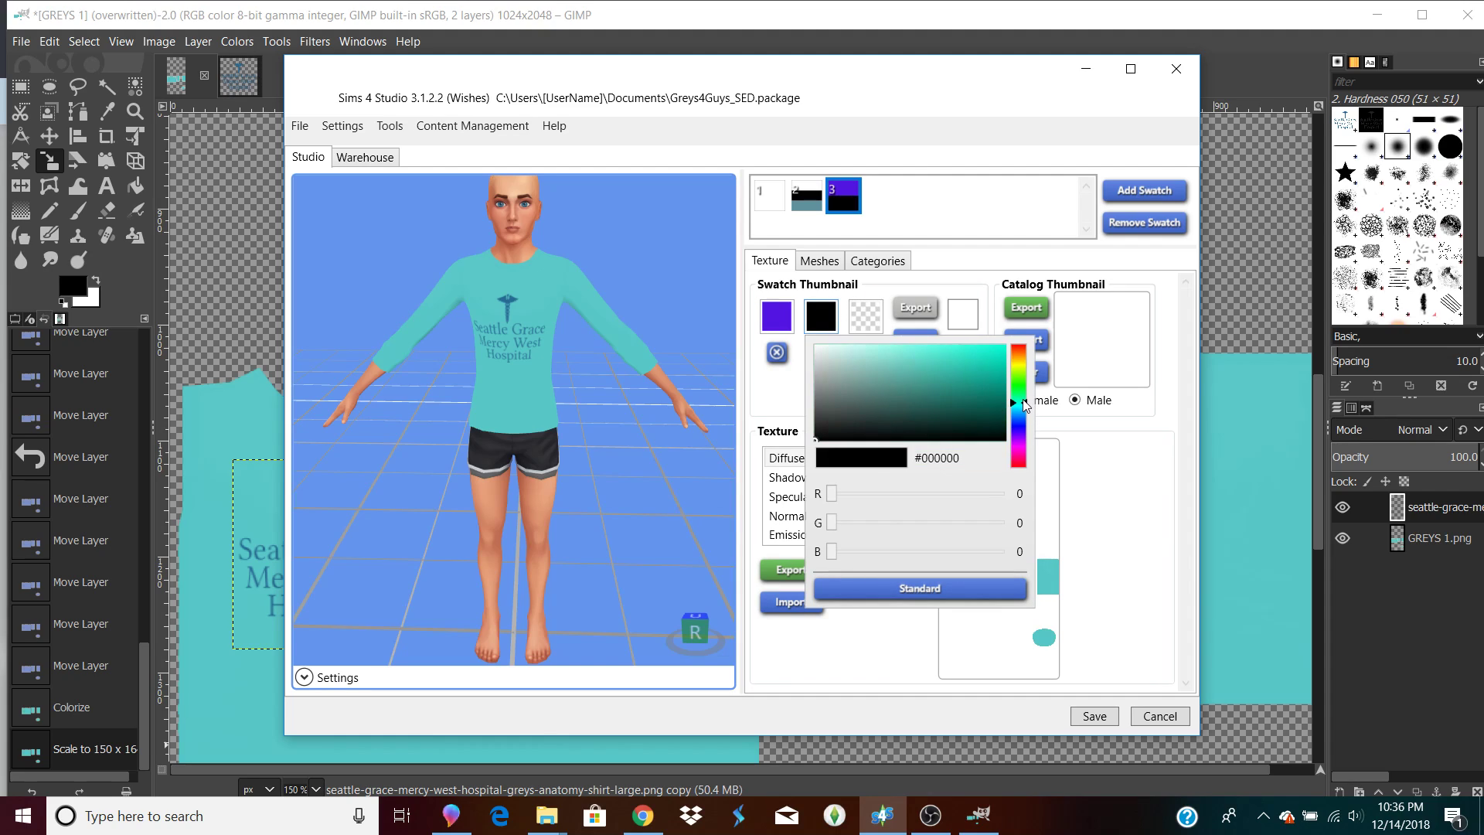
click(922, 364)
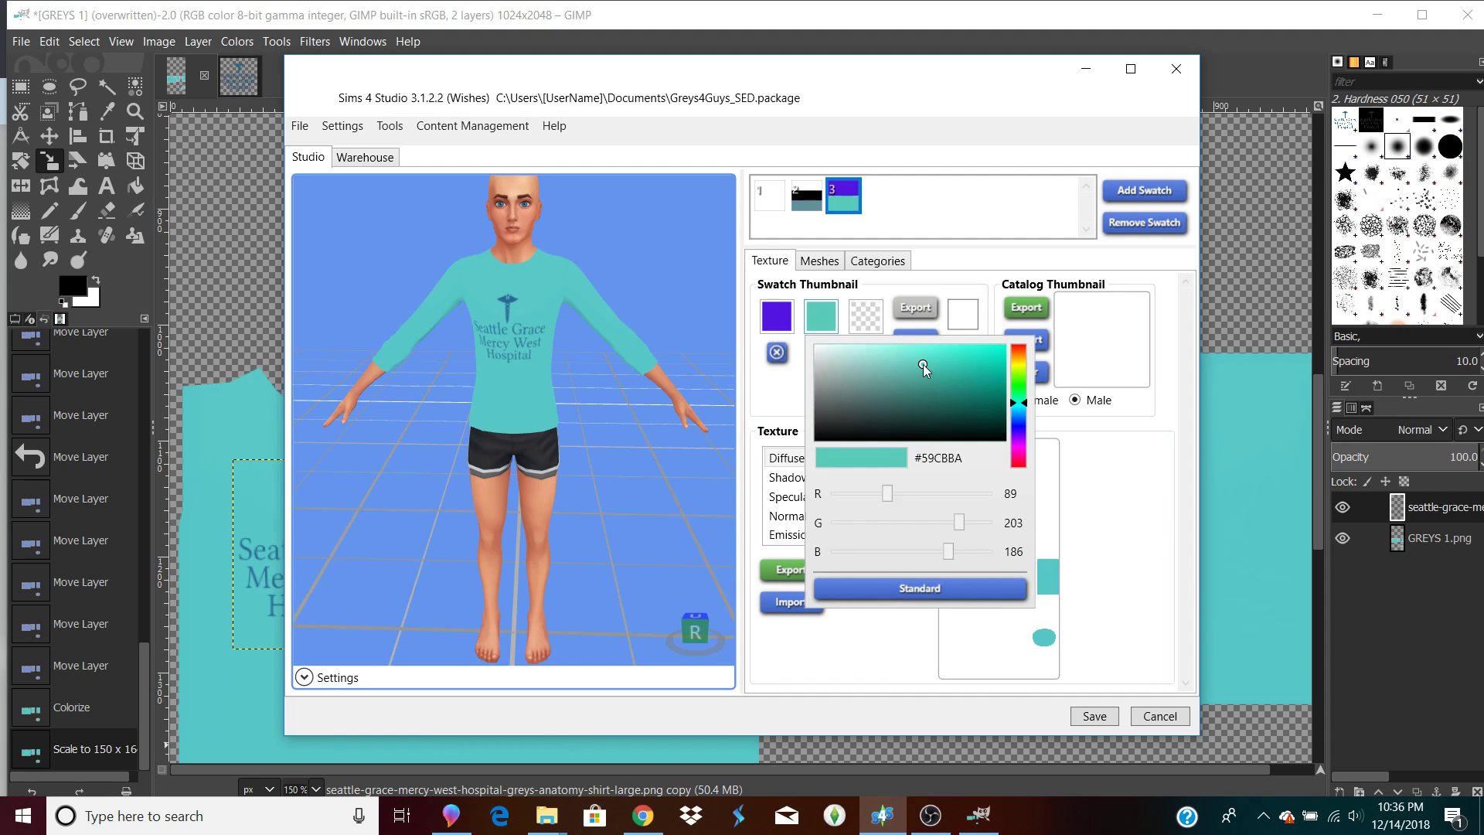
click(915, 210)
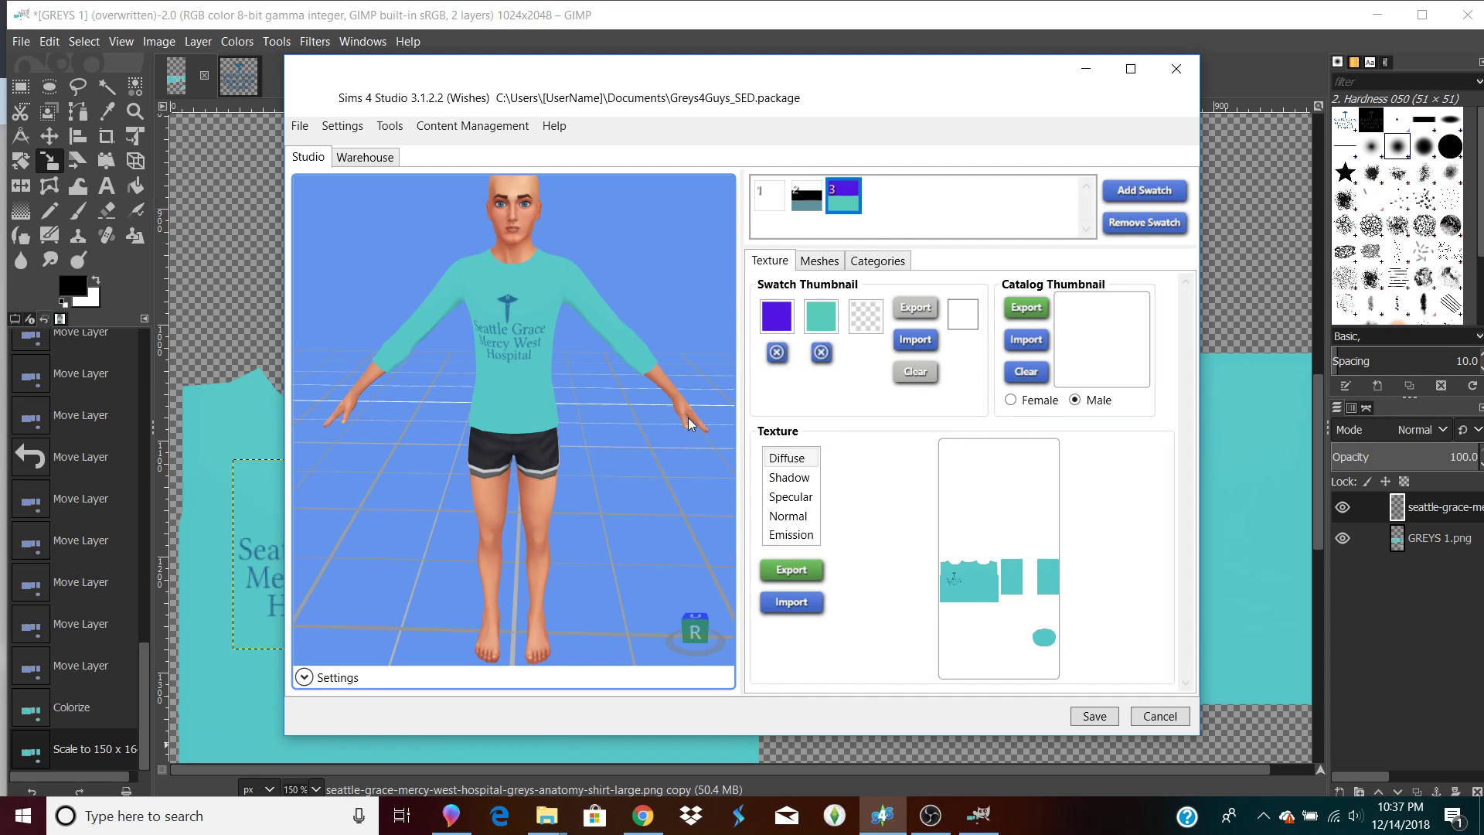
drag(488, 374, 453, 307)
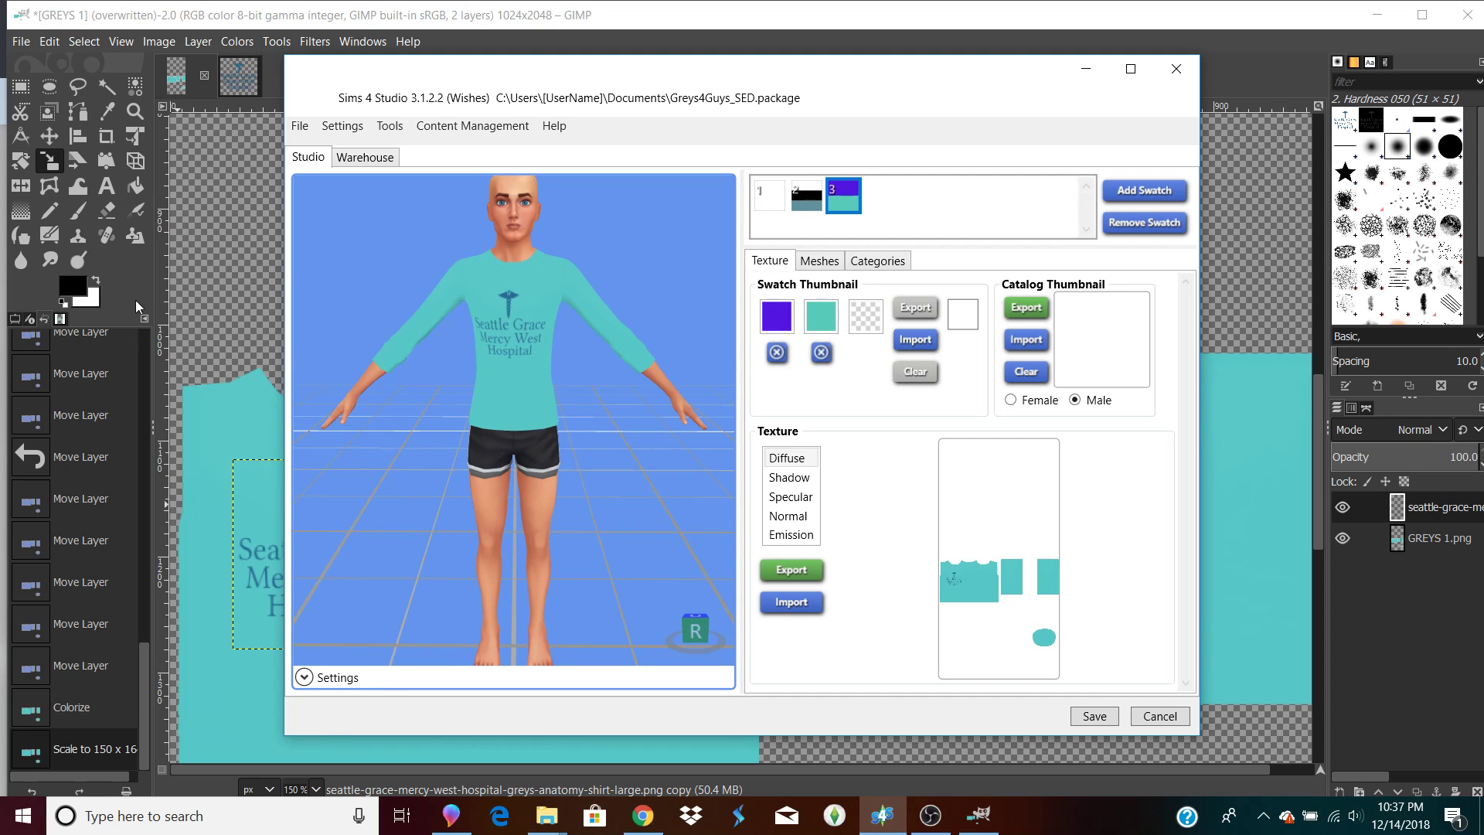
Return to GIMP and delete the hospital logo layer from the GREYS 1 image.
click(1085, 68)
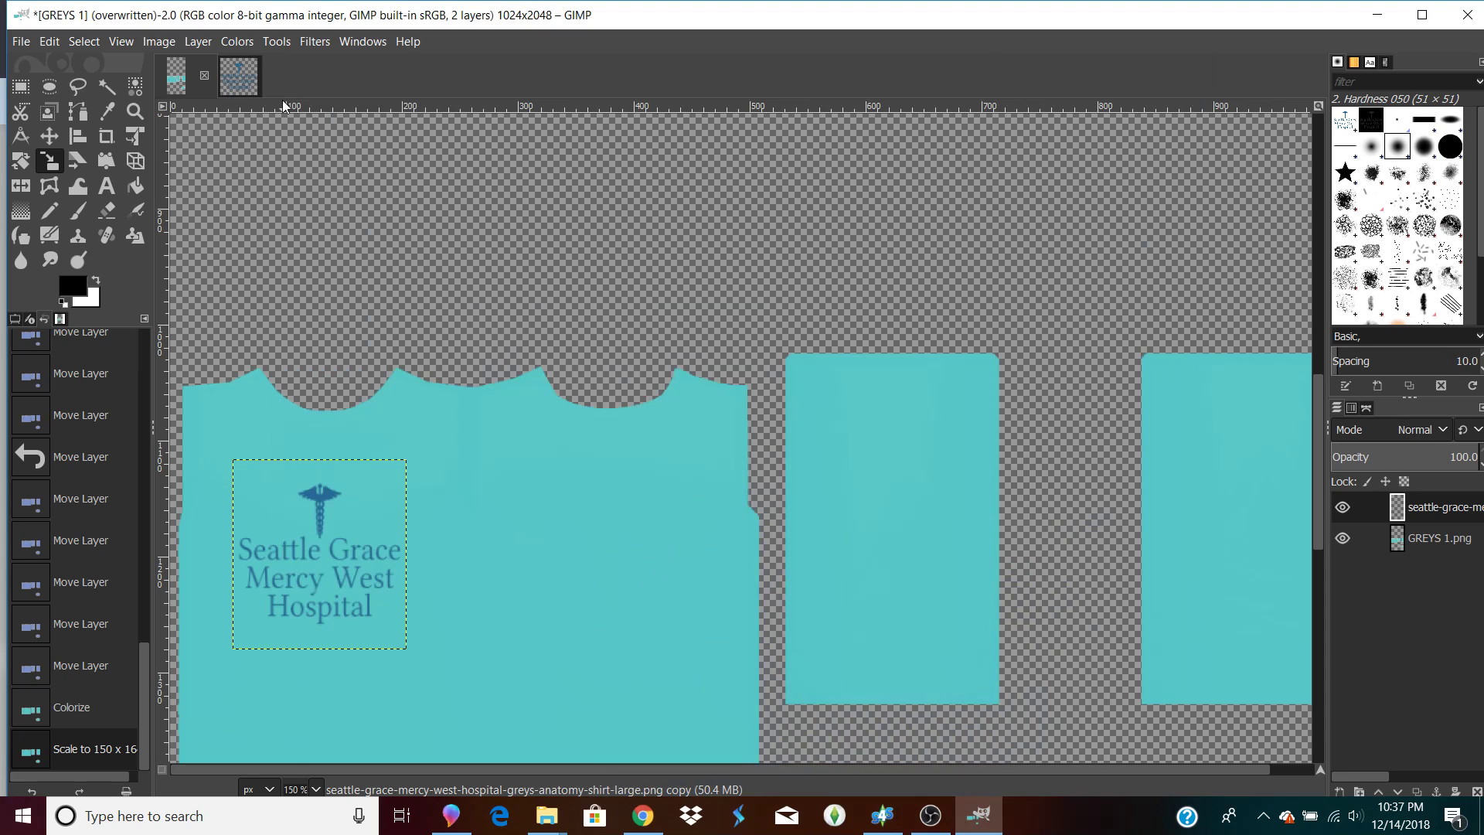
click(333, 572)
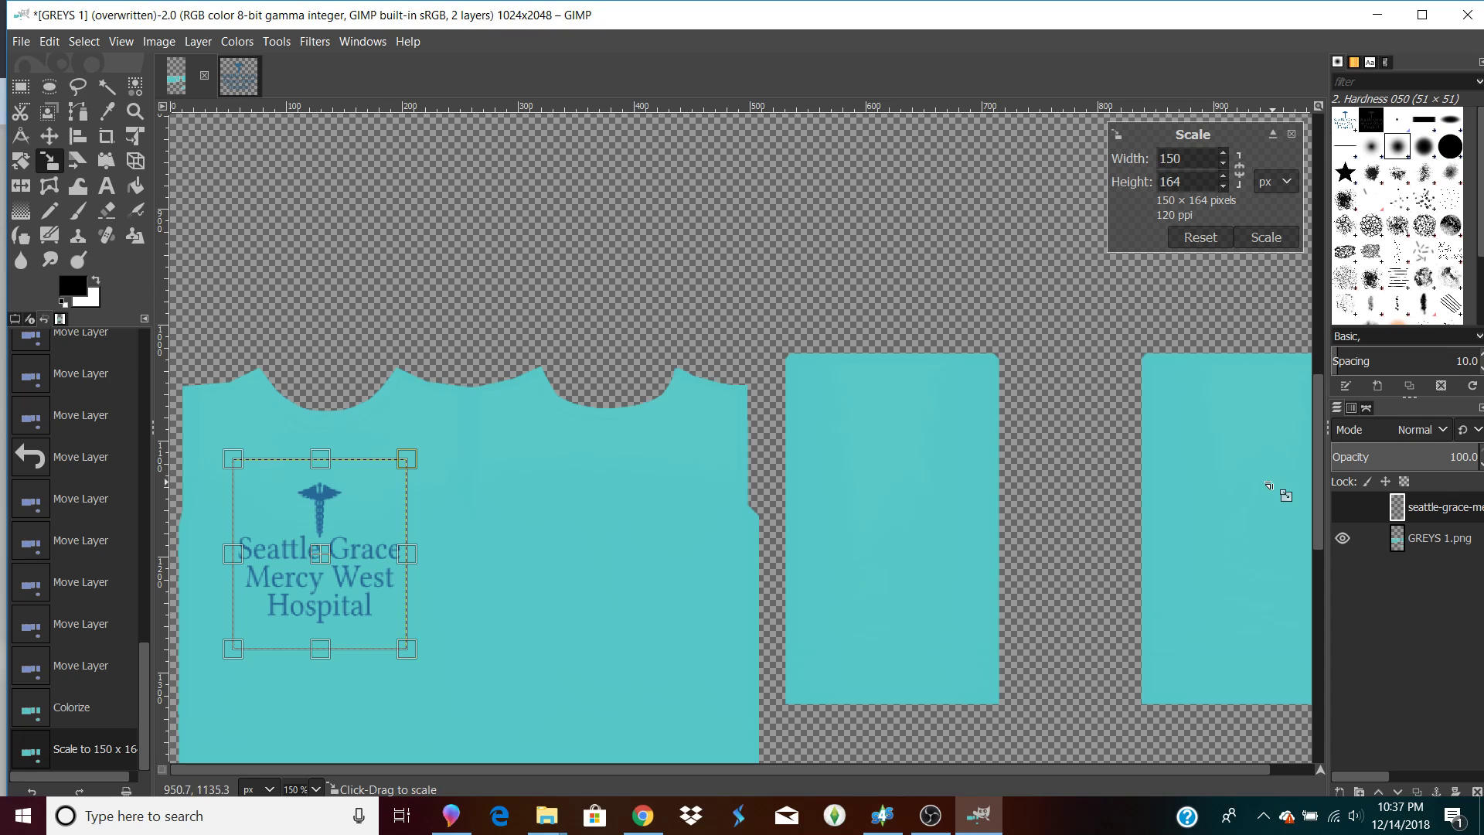
right_click(1448, 508)
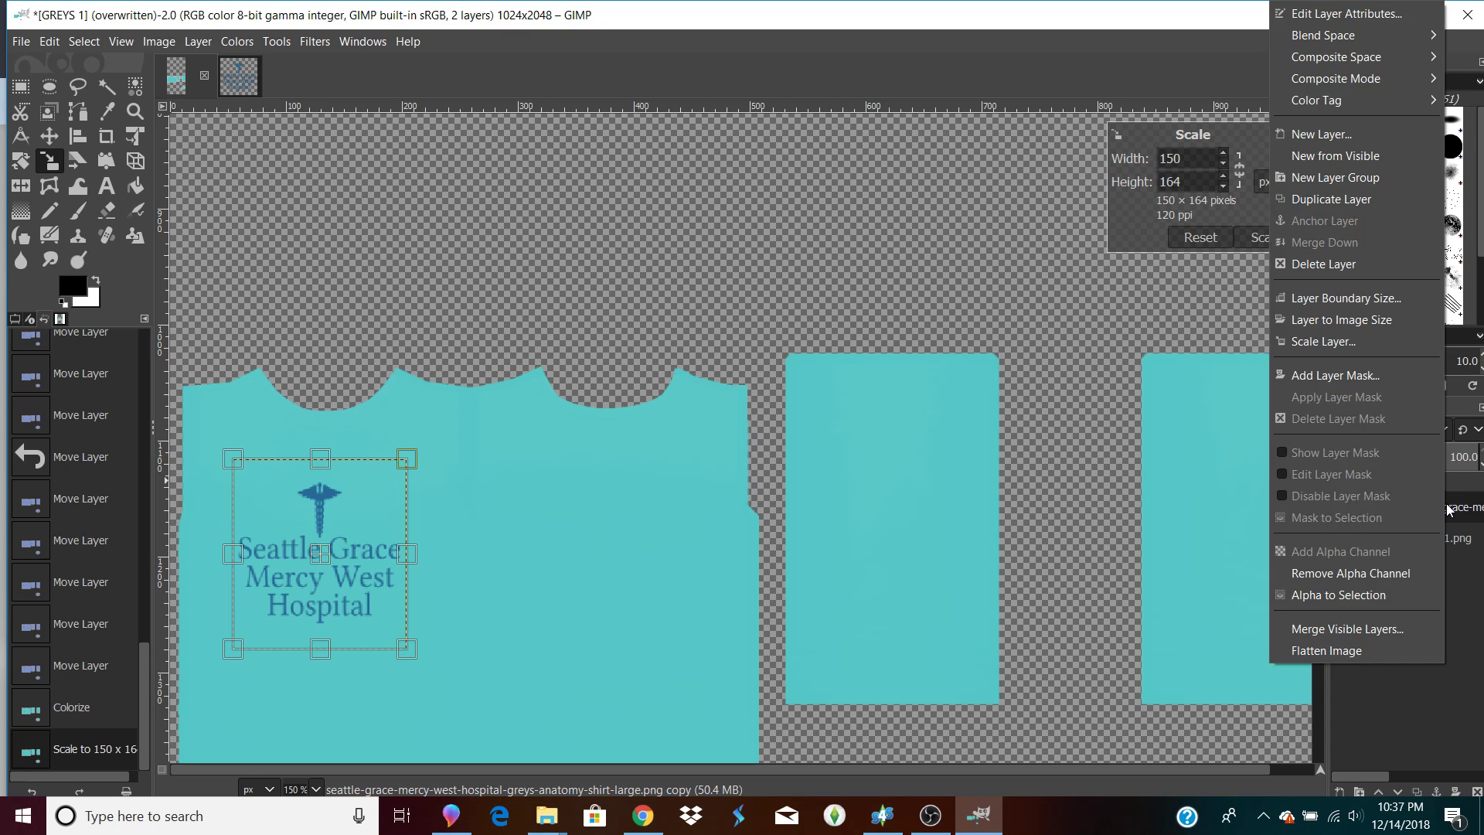
click(1345, 267)
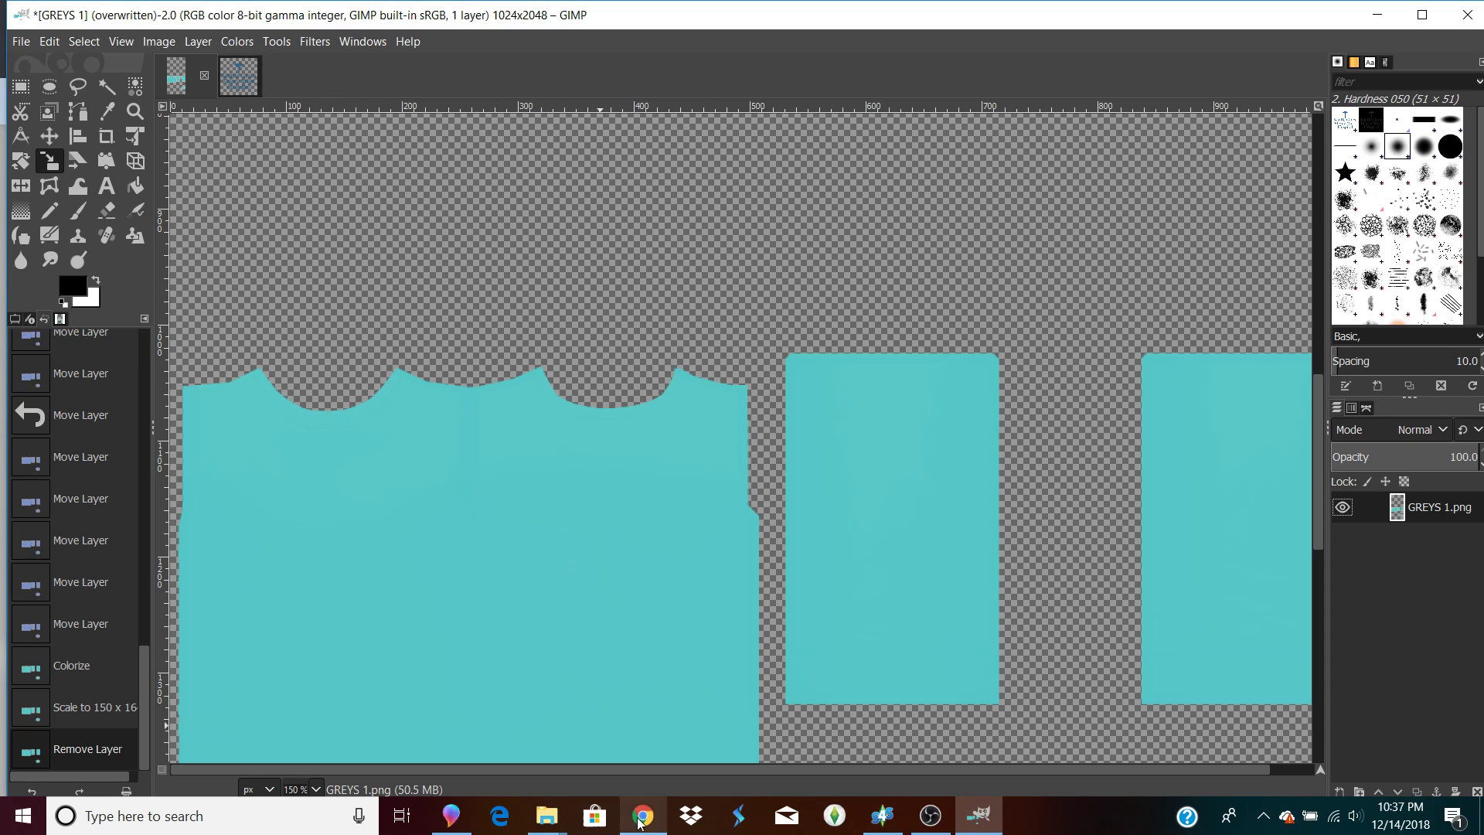
mouse_move(642, 824)
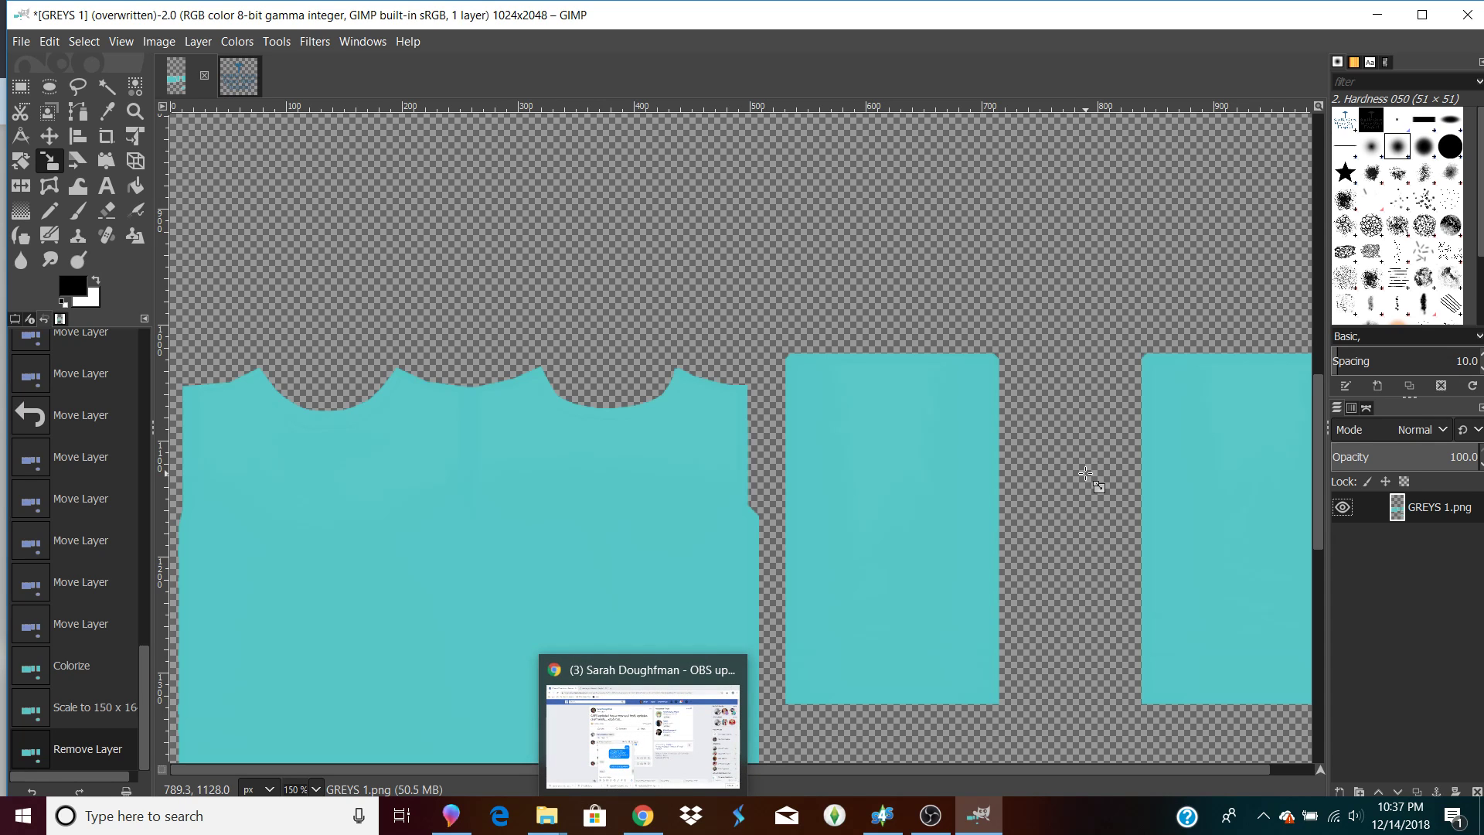
drag(1320, 425, 1324, 468)
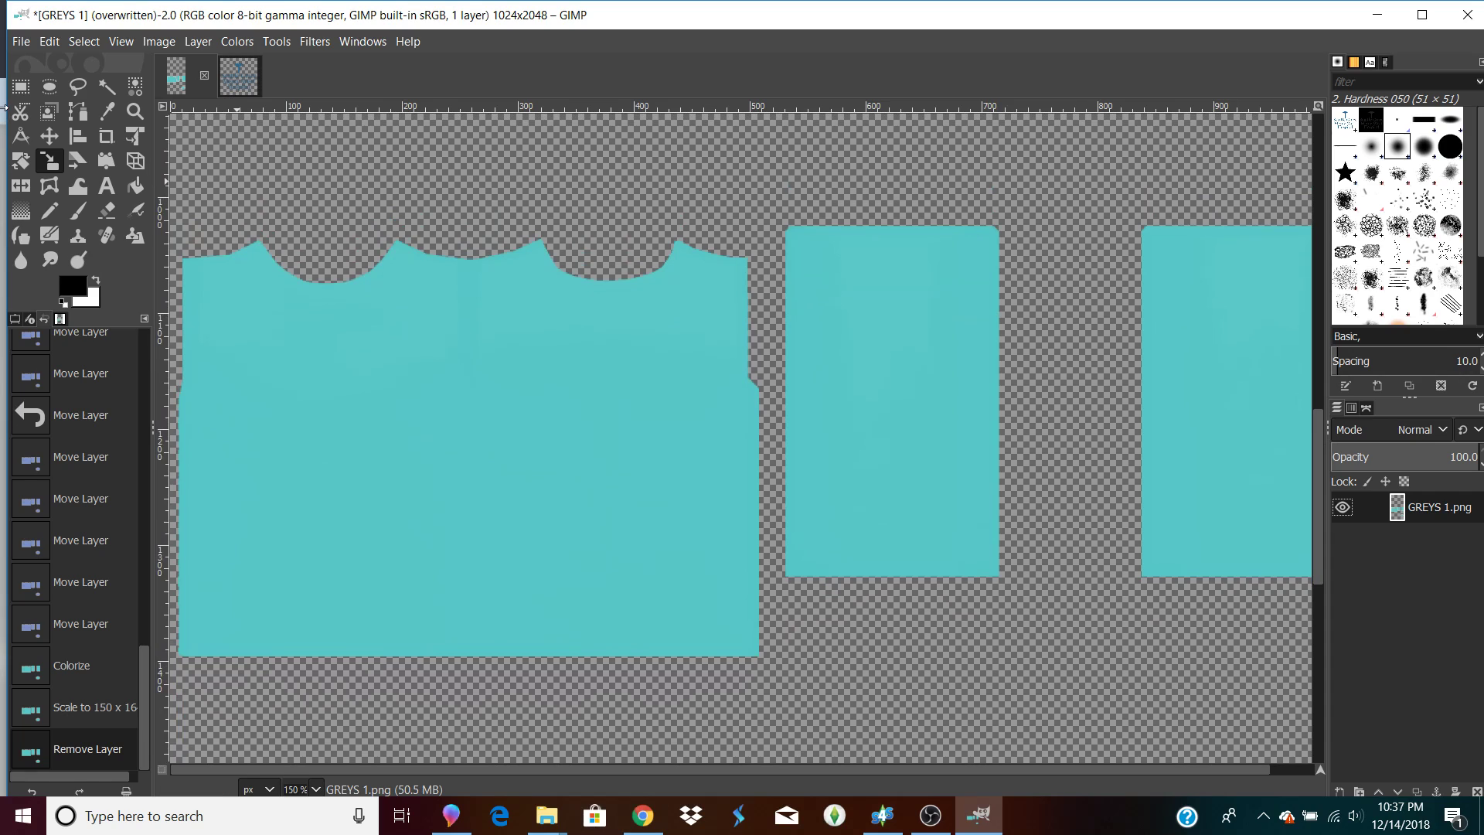
click(21, 41)
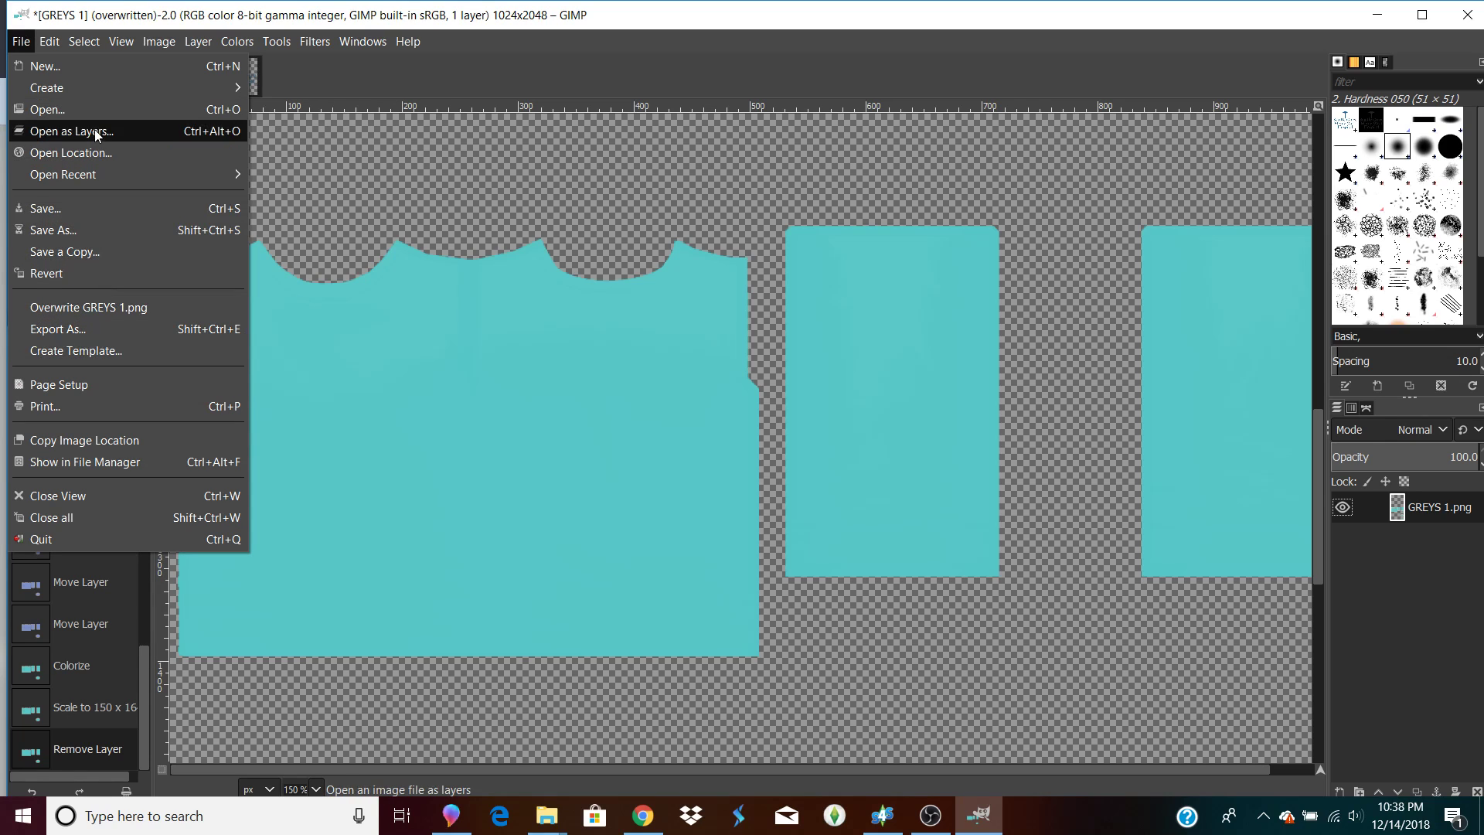
mouse_move(59, 44)
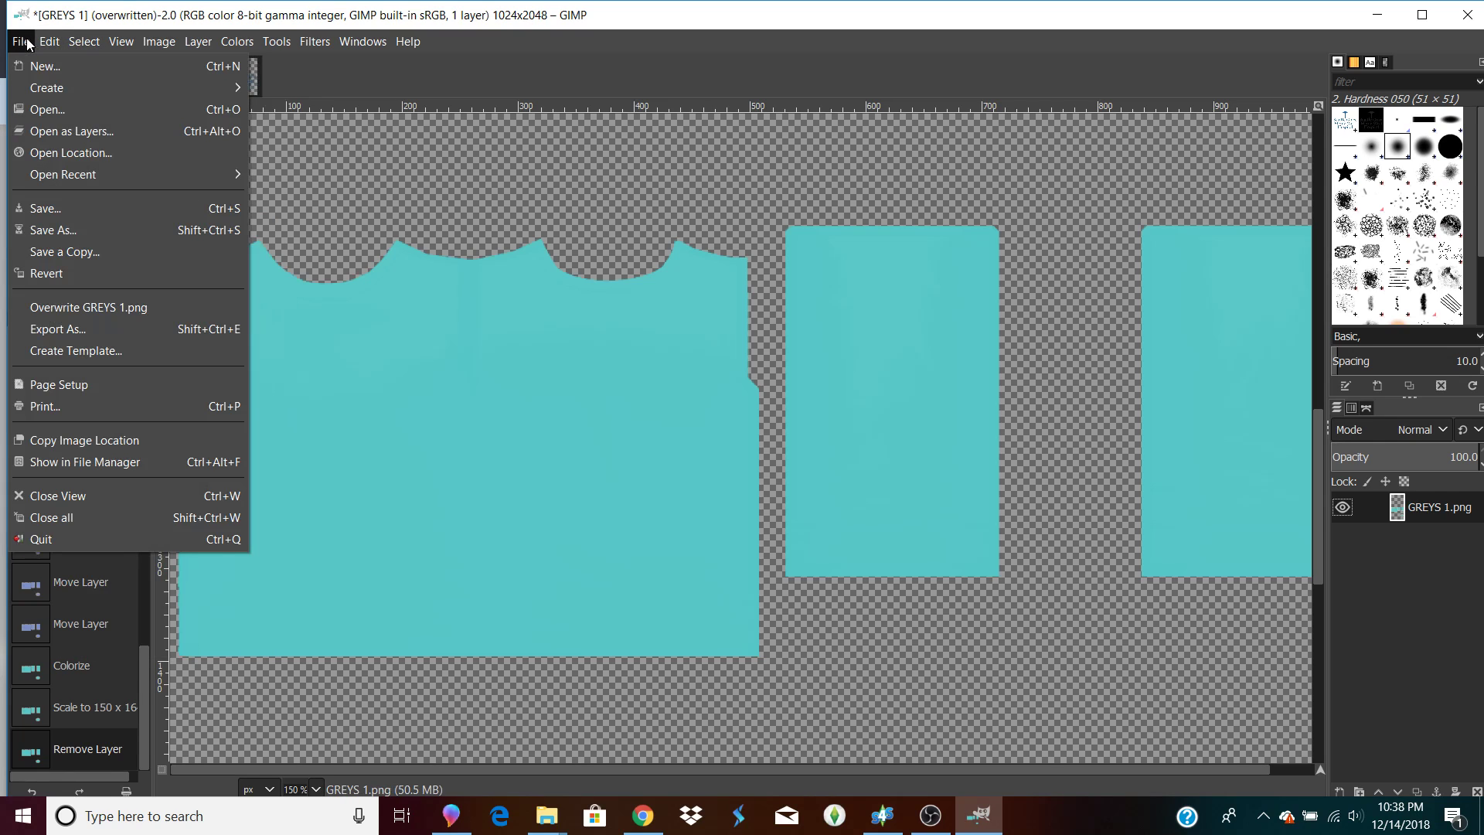
Preview several candidate pictures from the Pictures folder for opening as a new image.
click(60, 114)
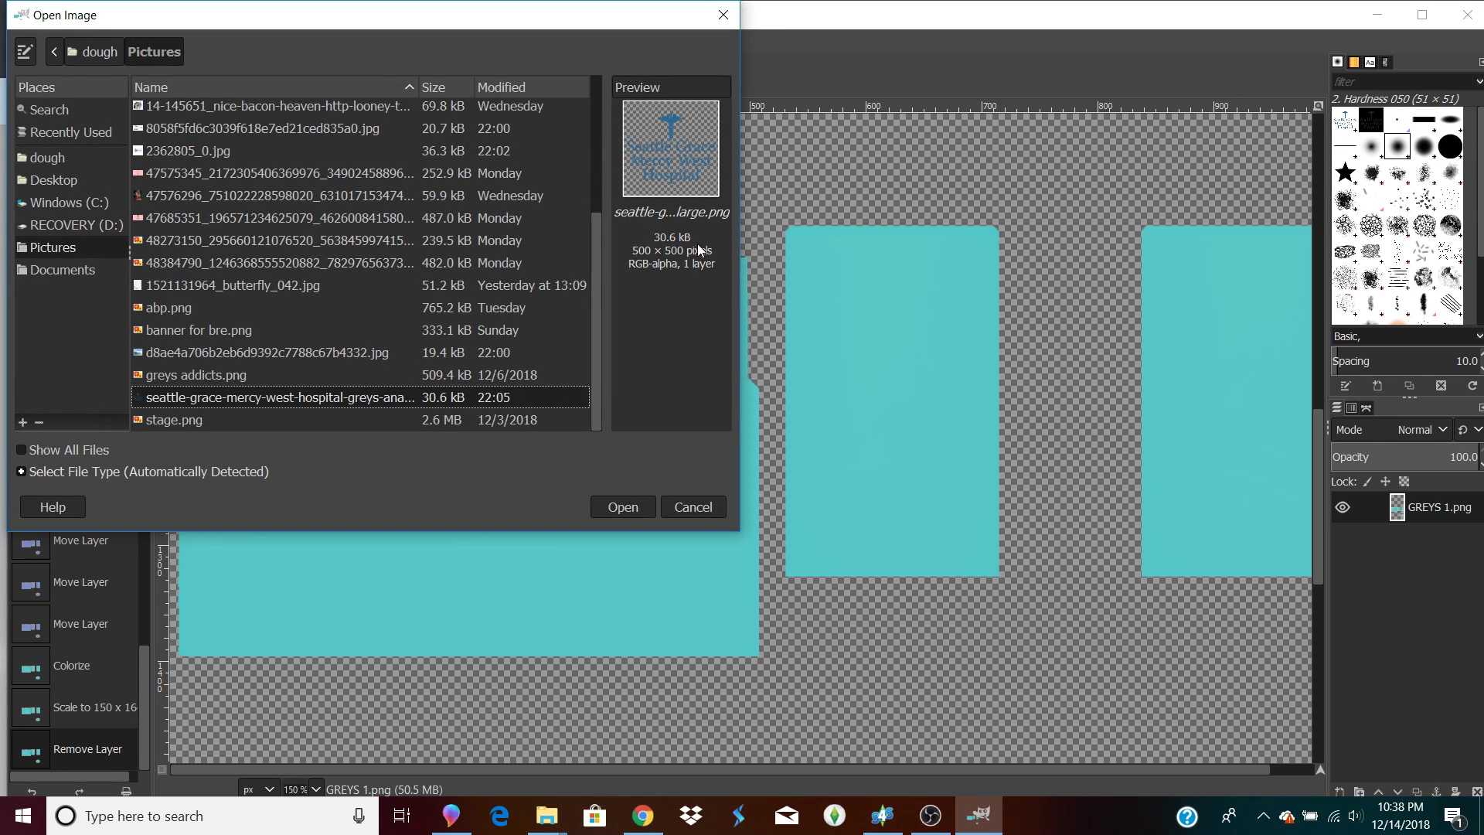
click(281, 266)
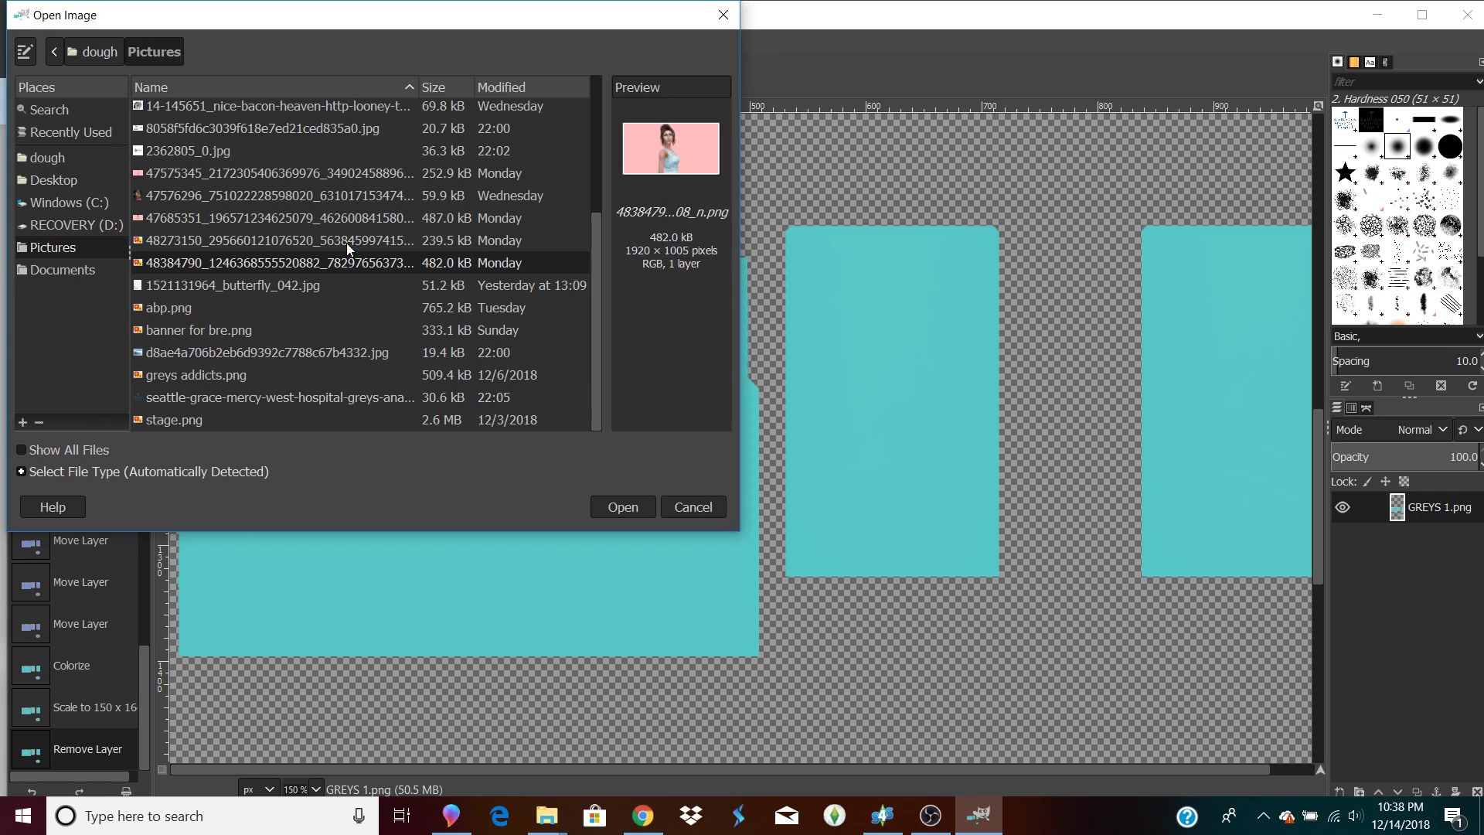
click(346, 243)
click(346, 220)
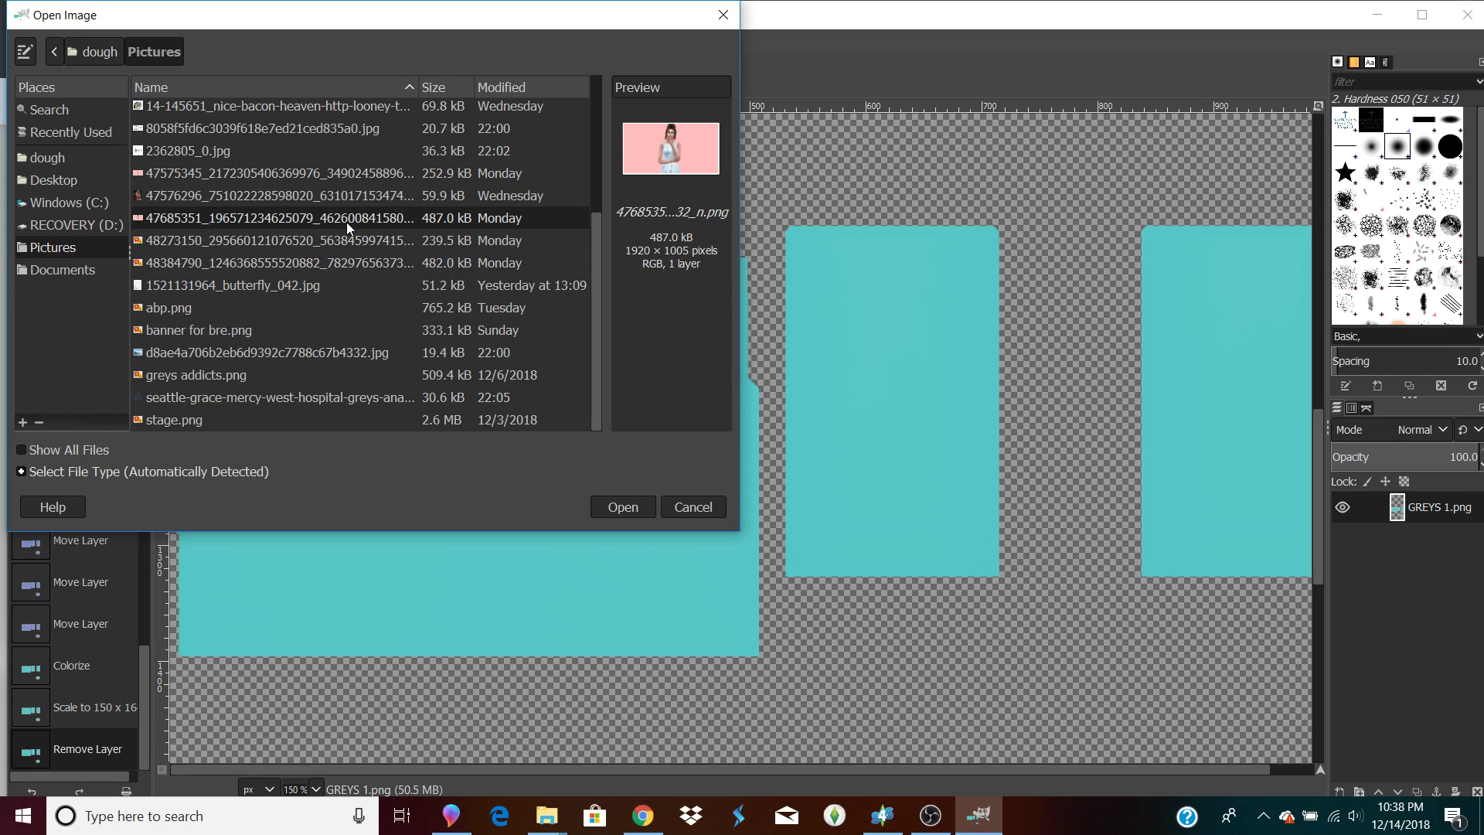
Switch to File Explorer and look through the Pictures, Documents and Downloads folders for a usable pattern image.
click(546, 815)
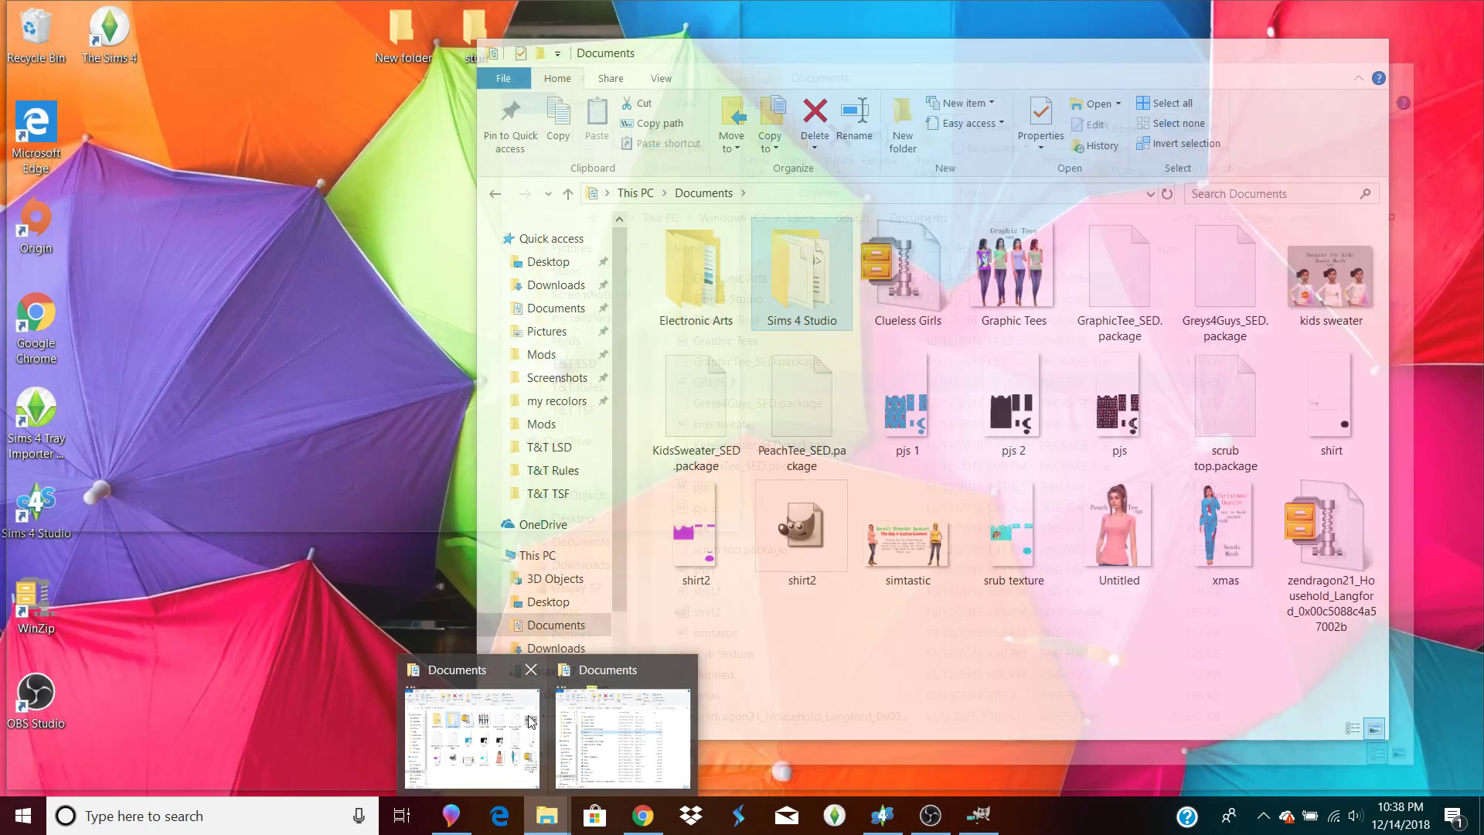
click(471, 738)
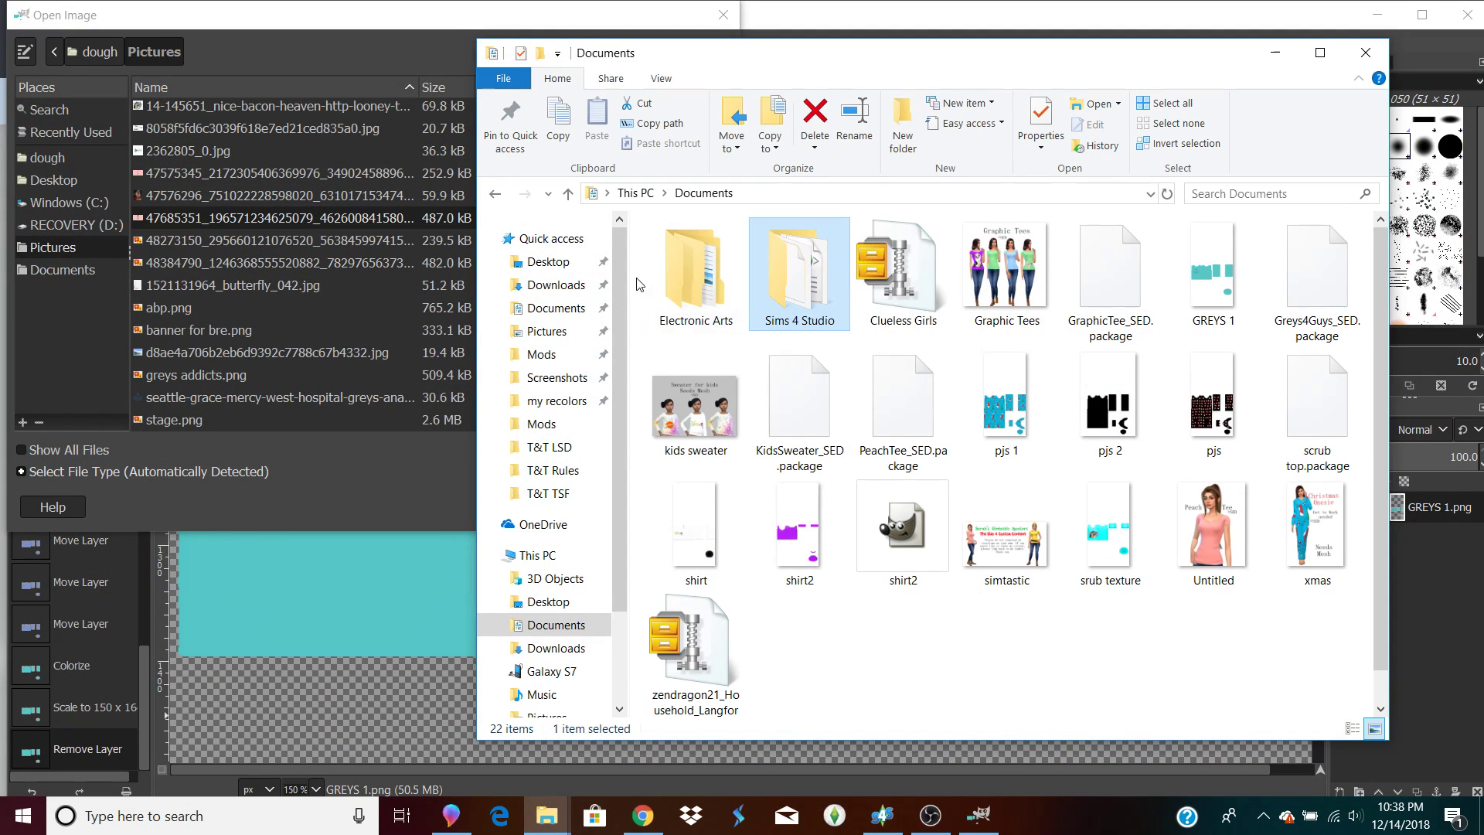
click(566, 357)
click(561, 338)
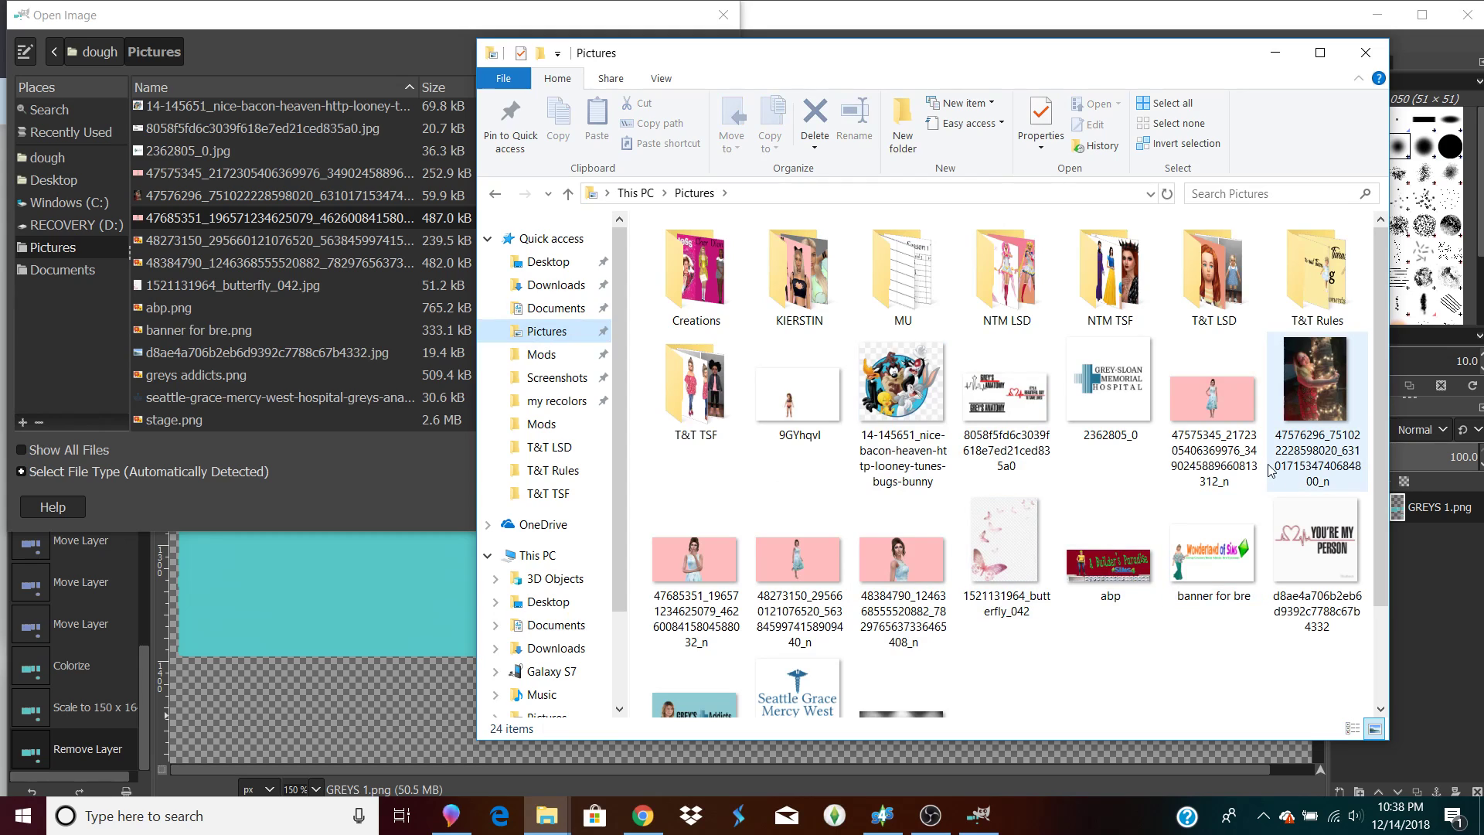
drag(1383, 398, 1375, 358)
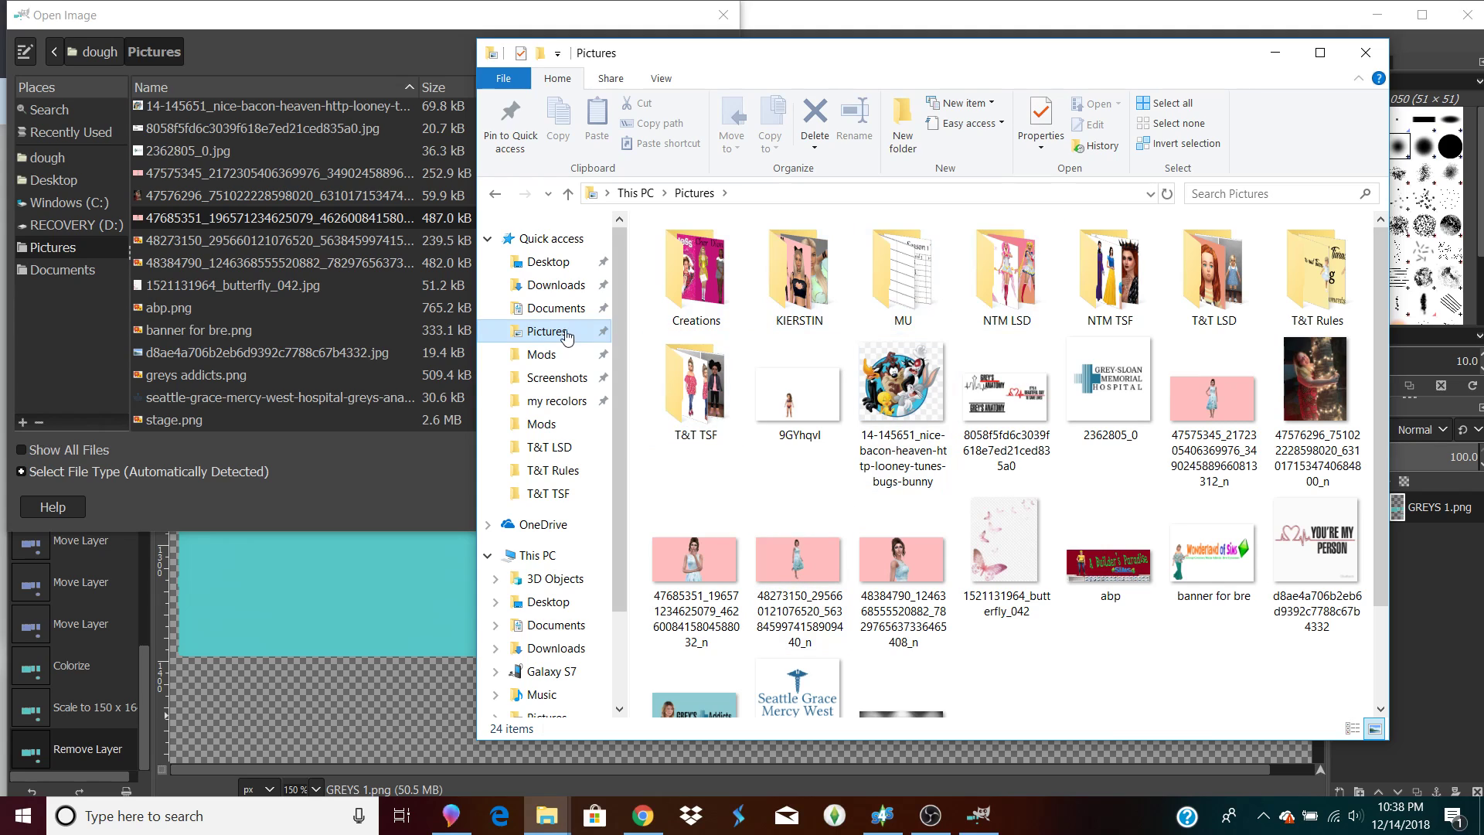
click(555, 307)
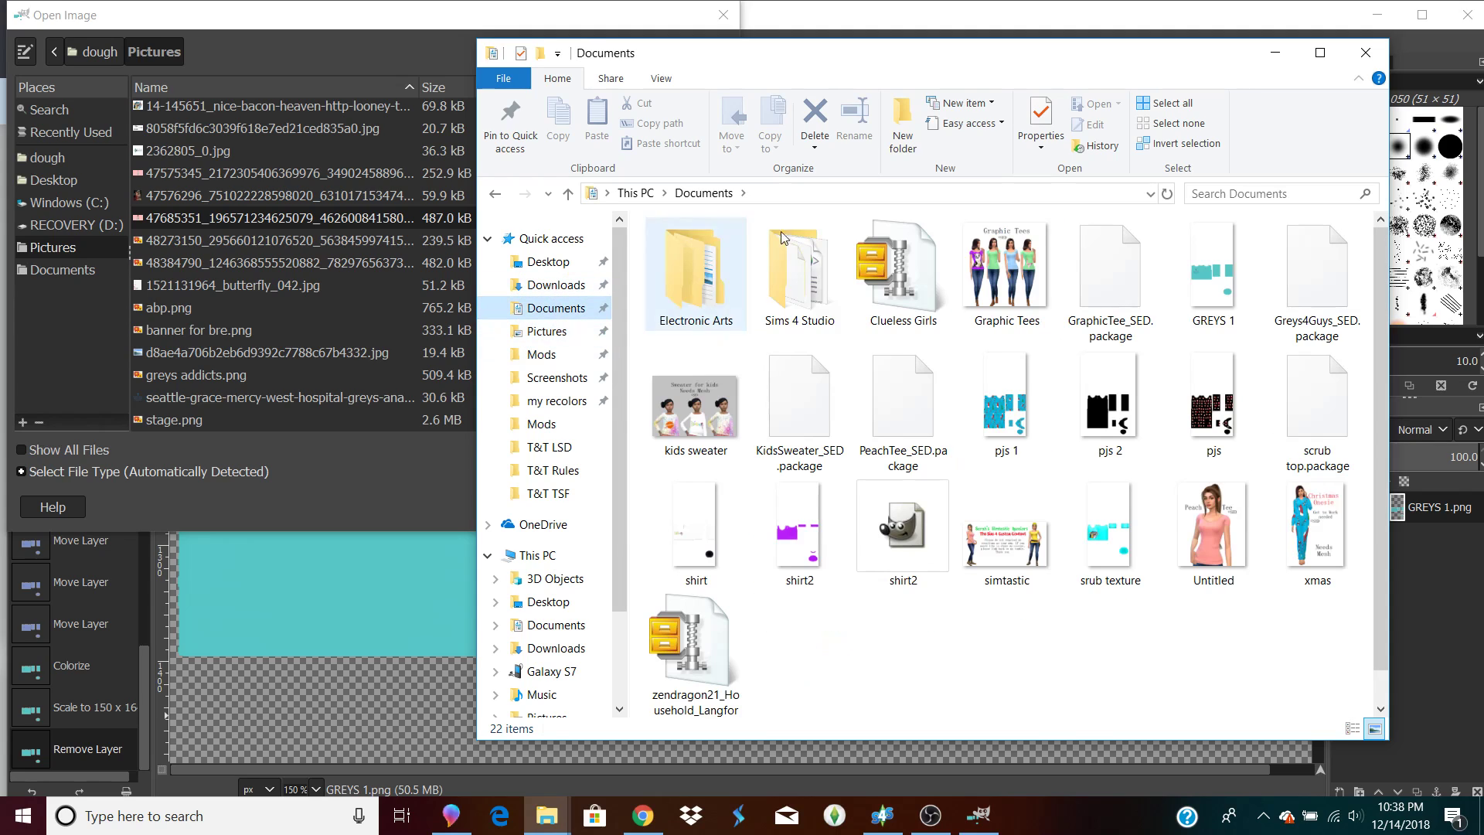
click(541, 284)
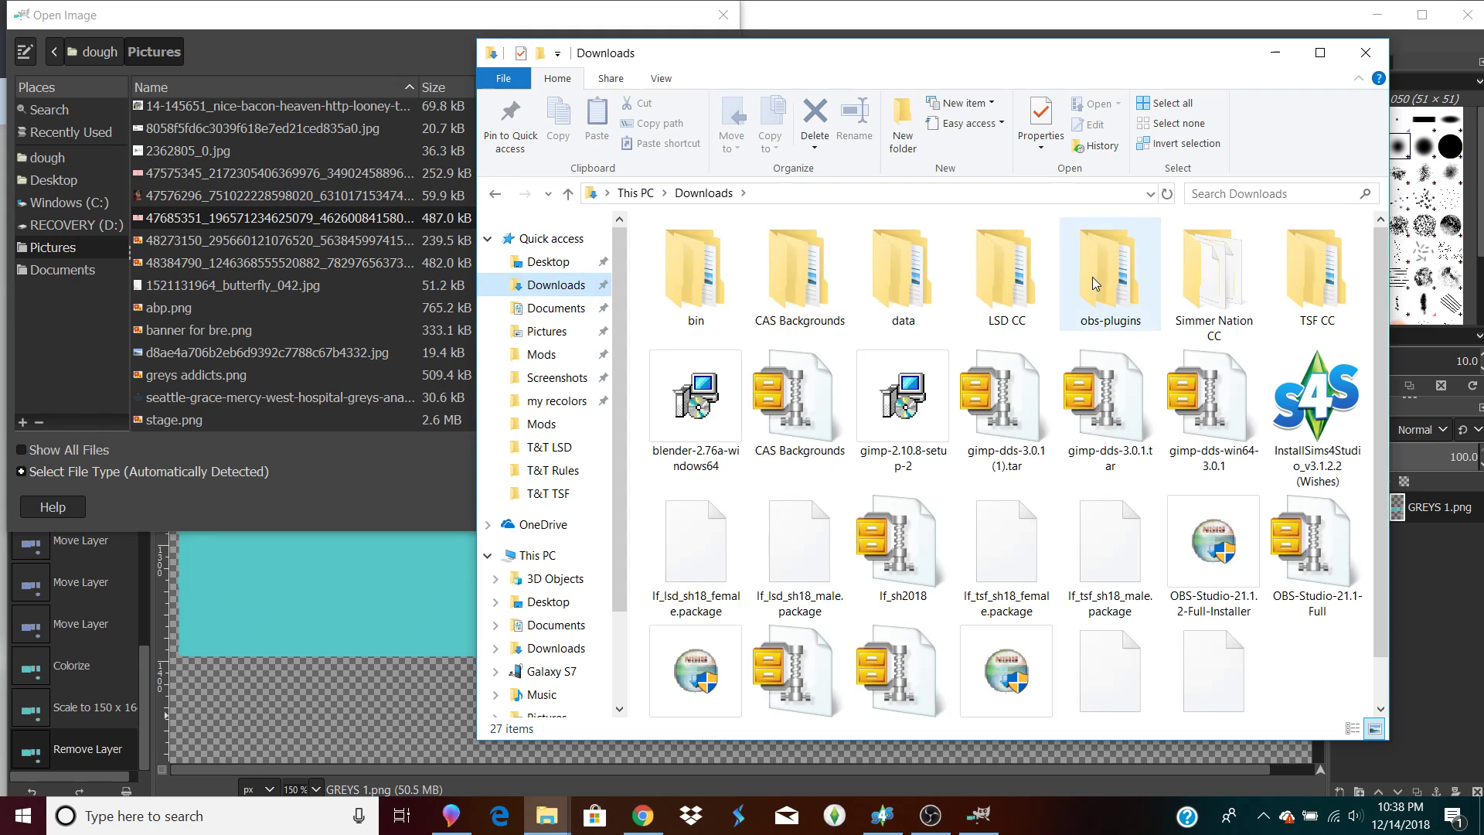
drag(1389, 361, 1371, 363)
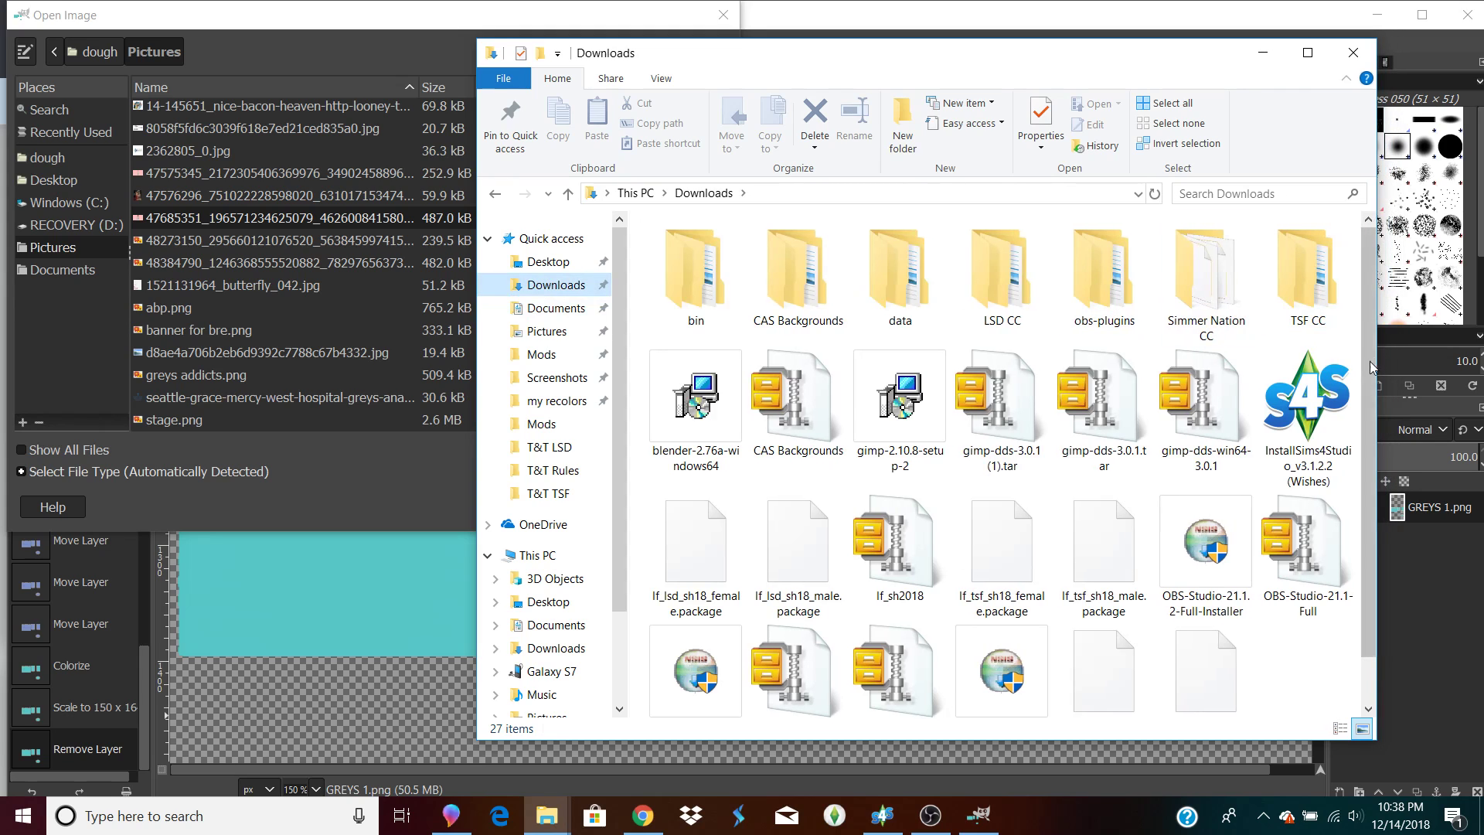
scroll(1372, 363, down, 1)
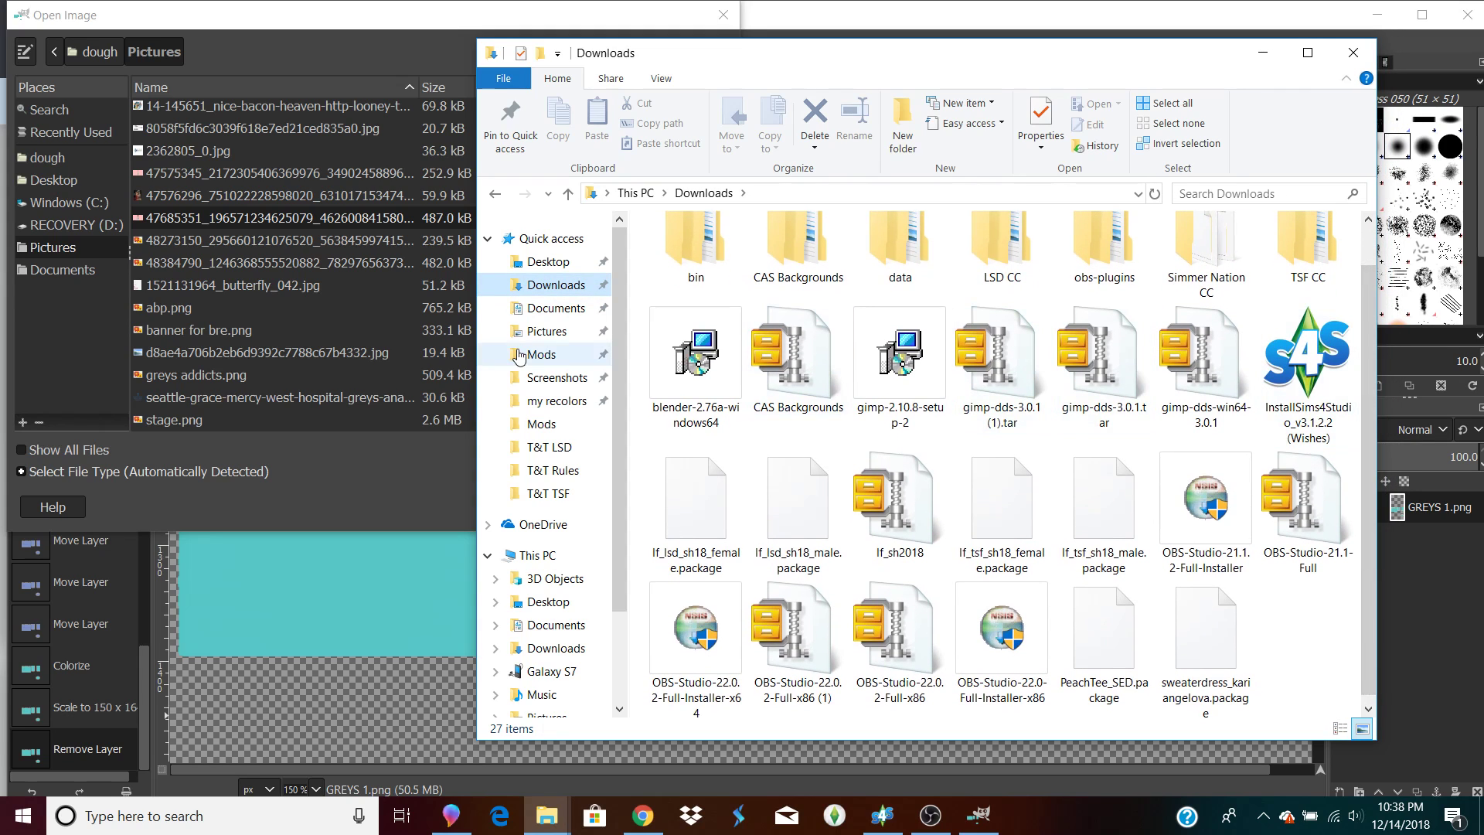
View pjs 1 from the Documents folder in Photos, and return to GIMP, dismissing the pending image opening.
click(545, 307)
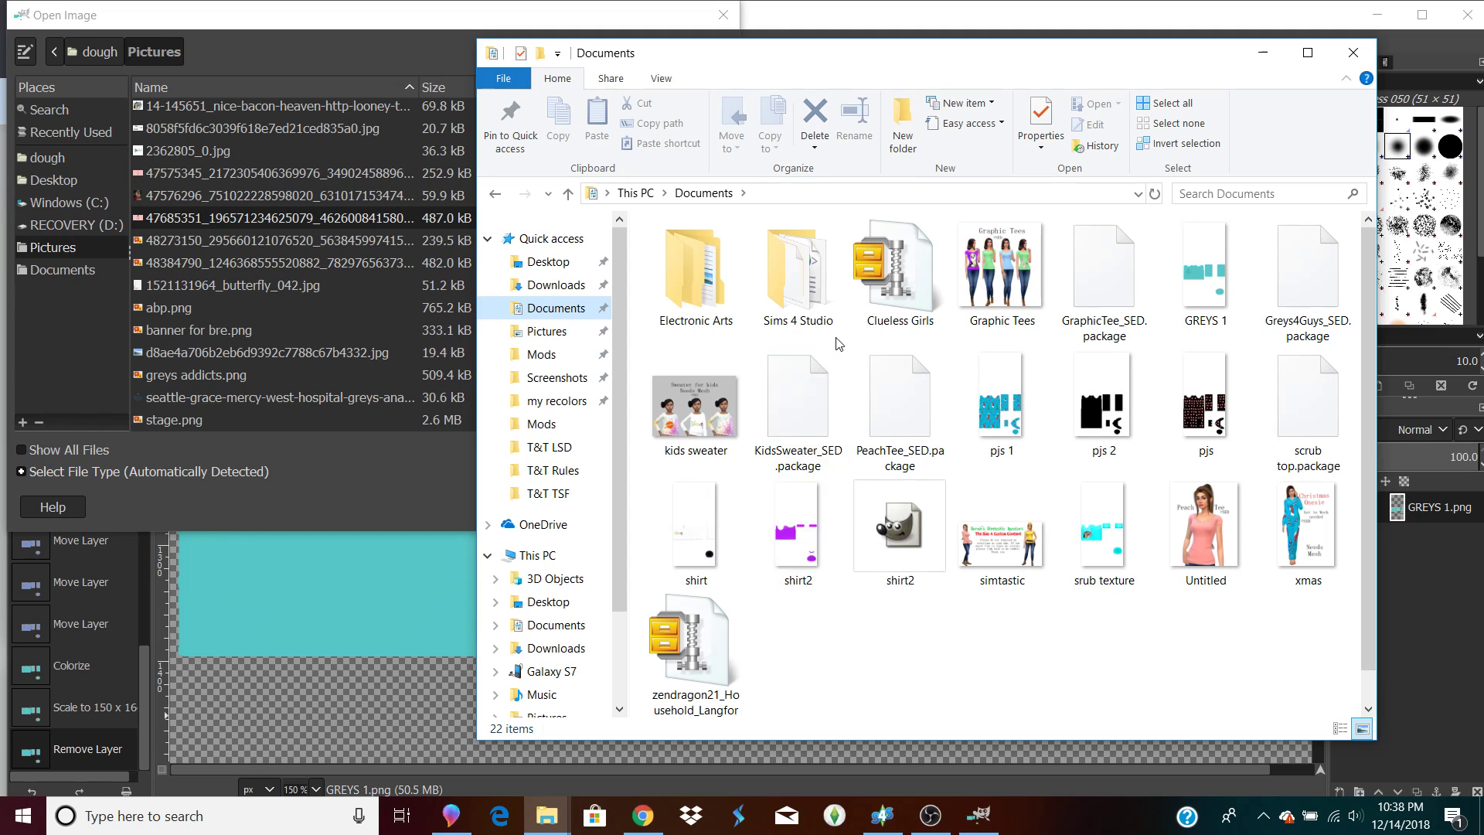
click(1013, 427)
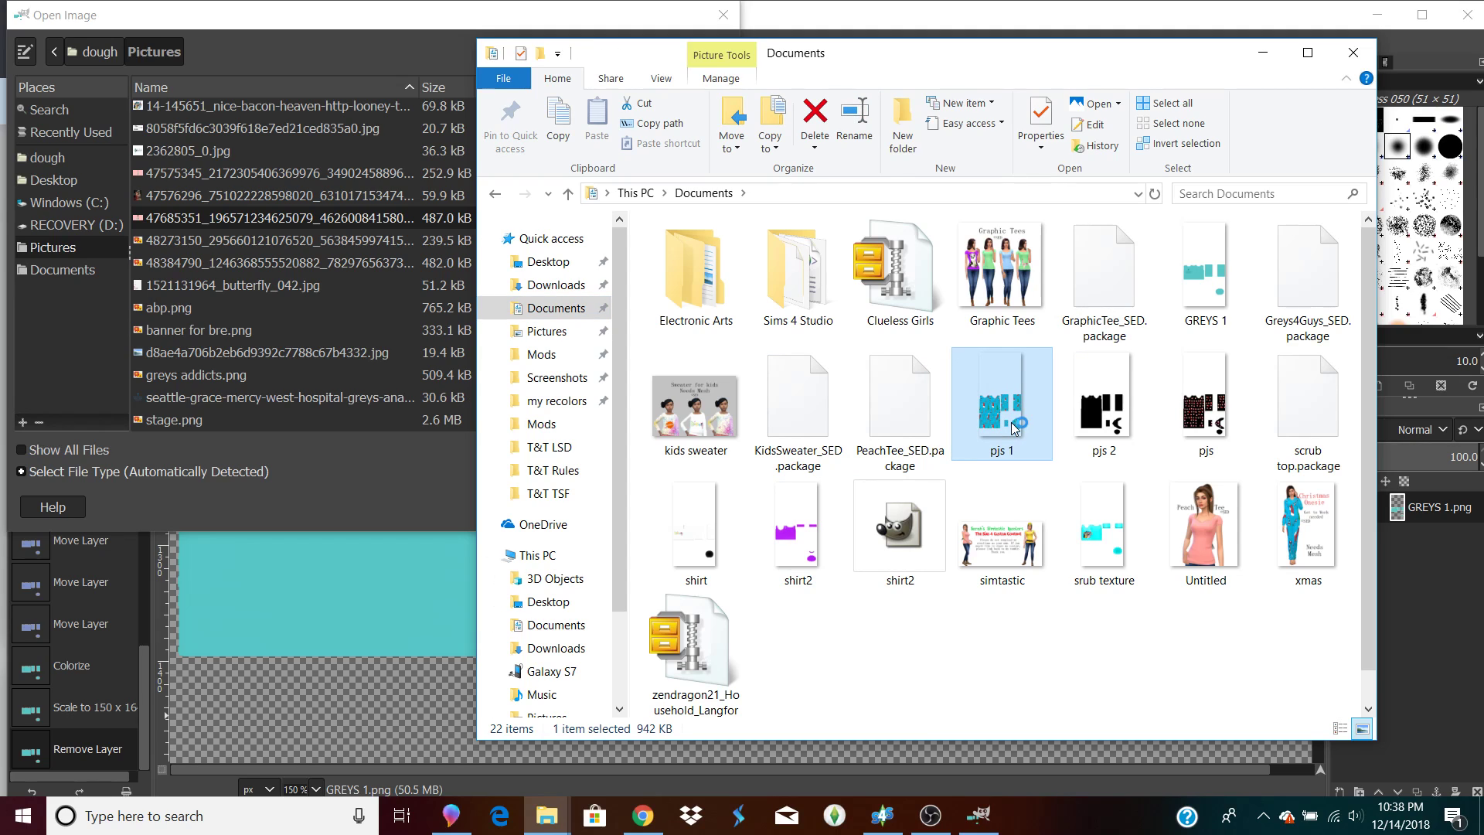
double_click(1015, 429)
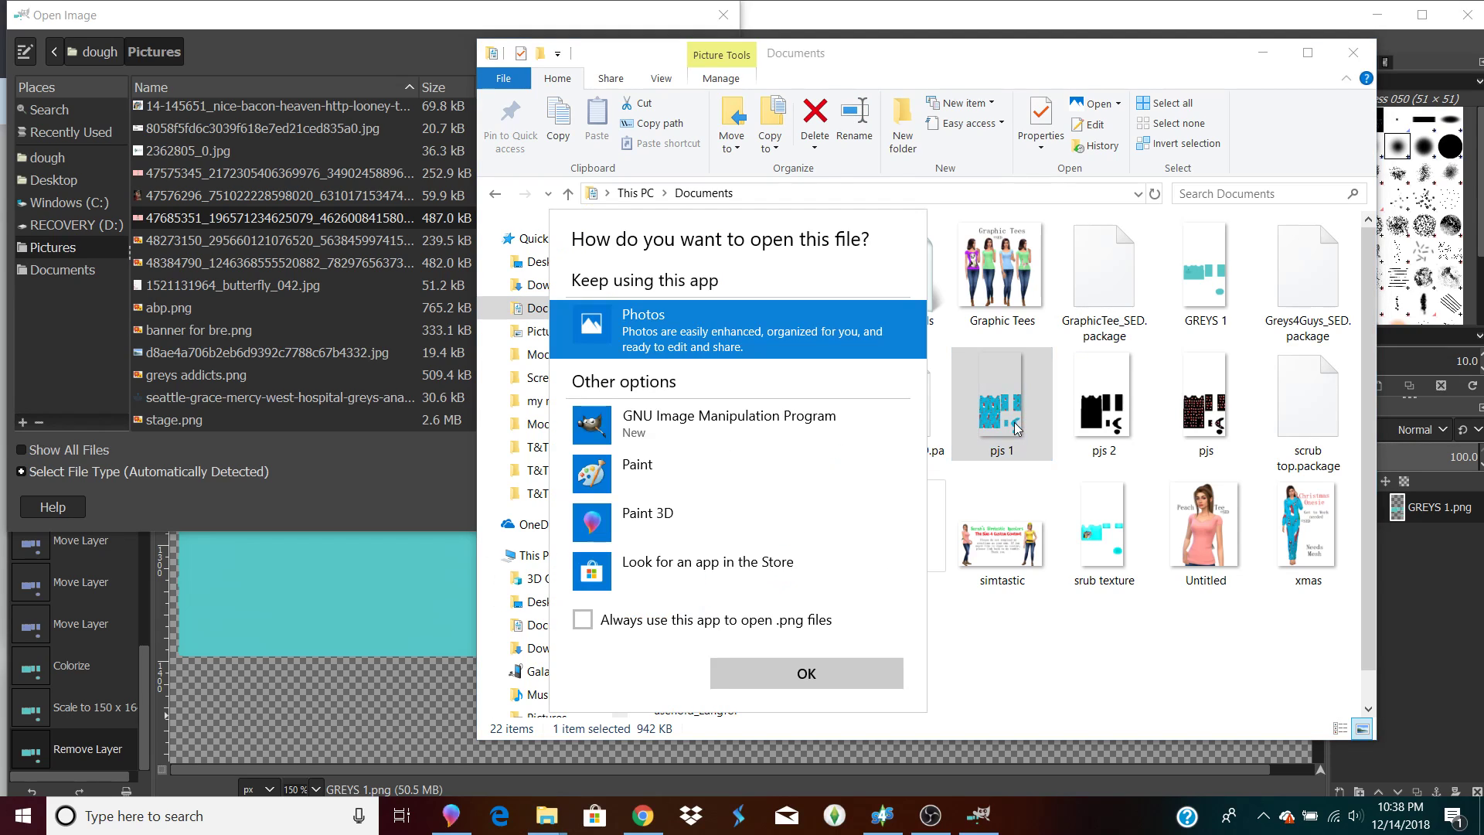
click(856, 681)
mouse_move(977, 828)
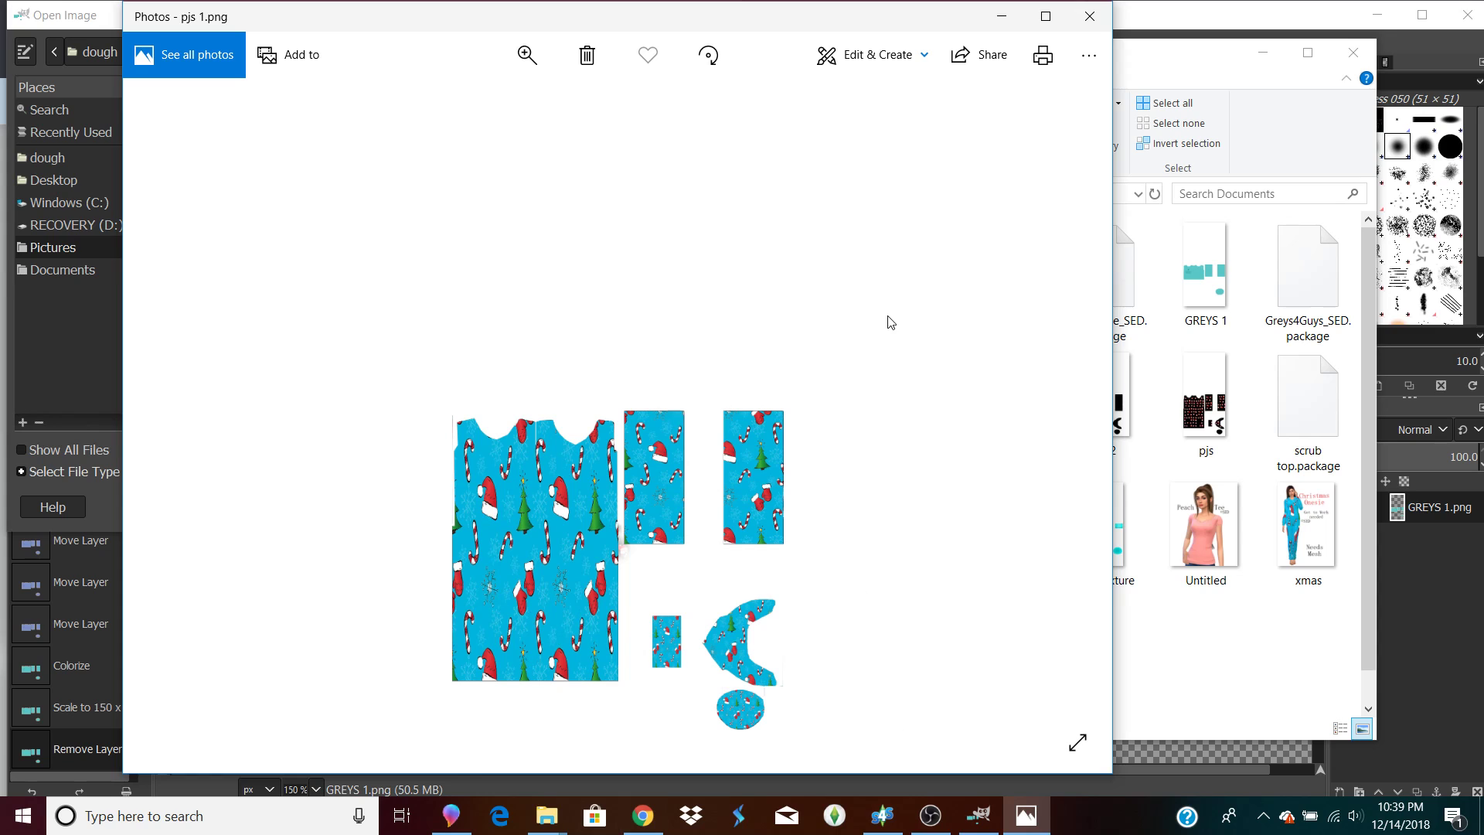
click(1000, 16)
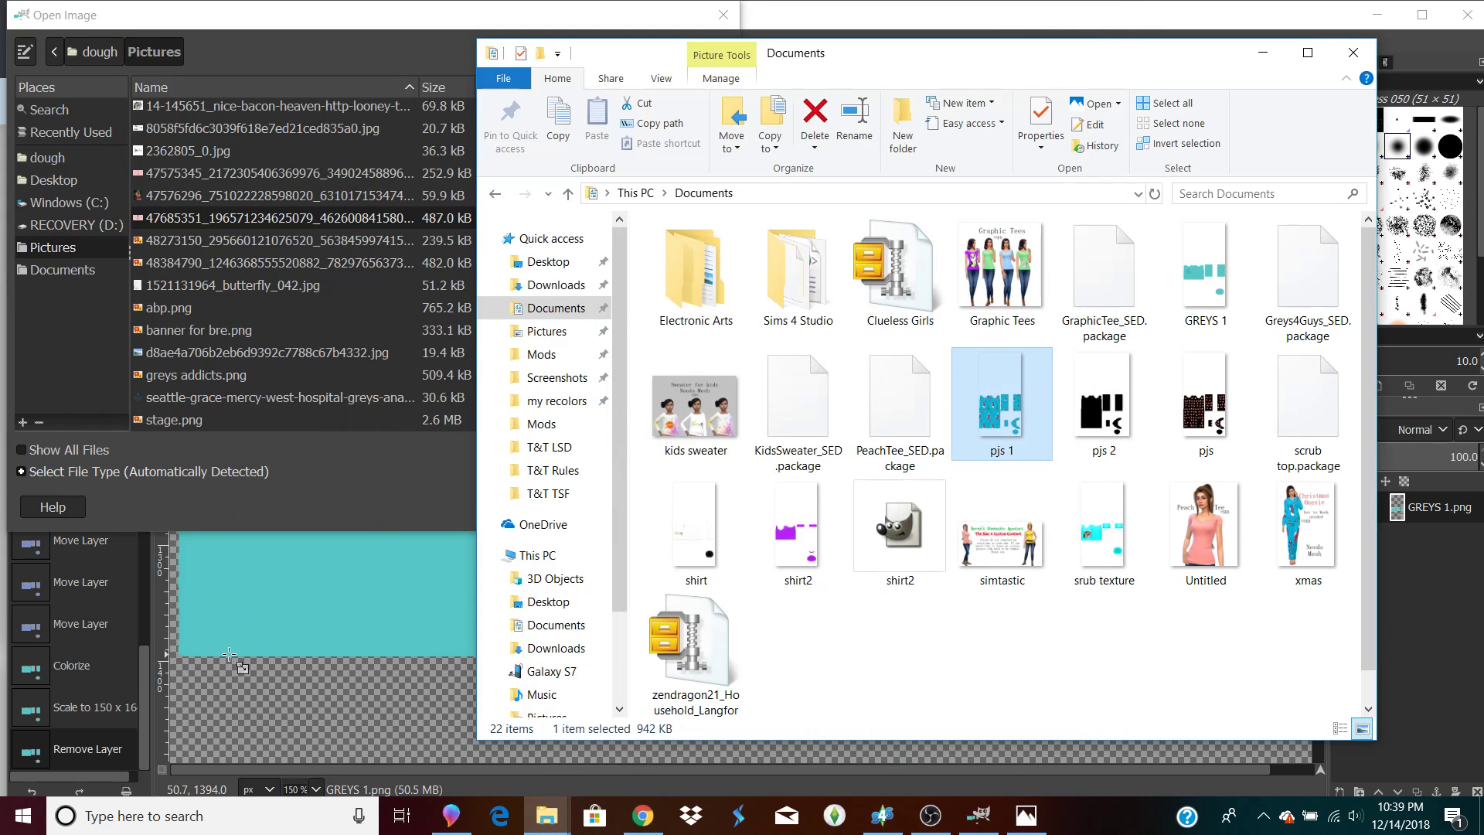
click(209, 690)
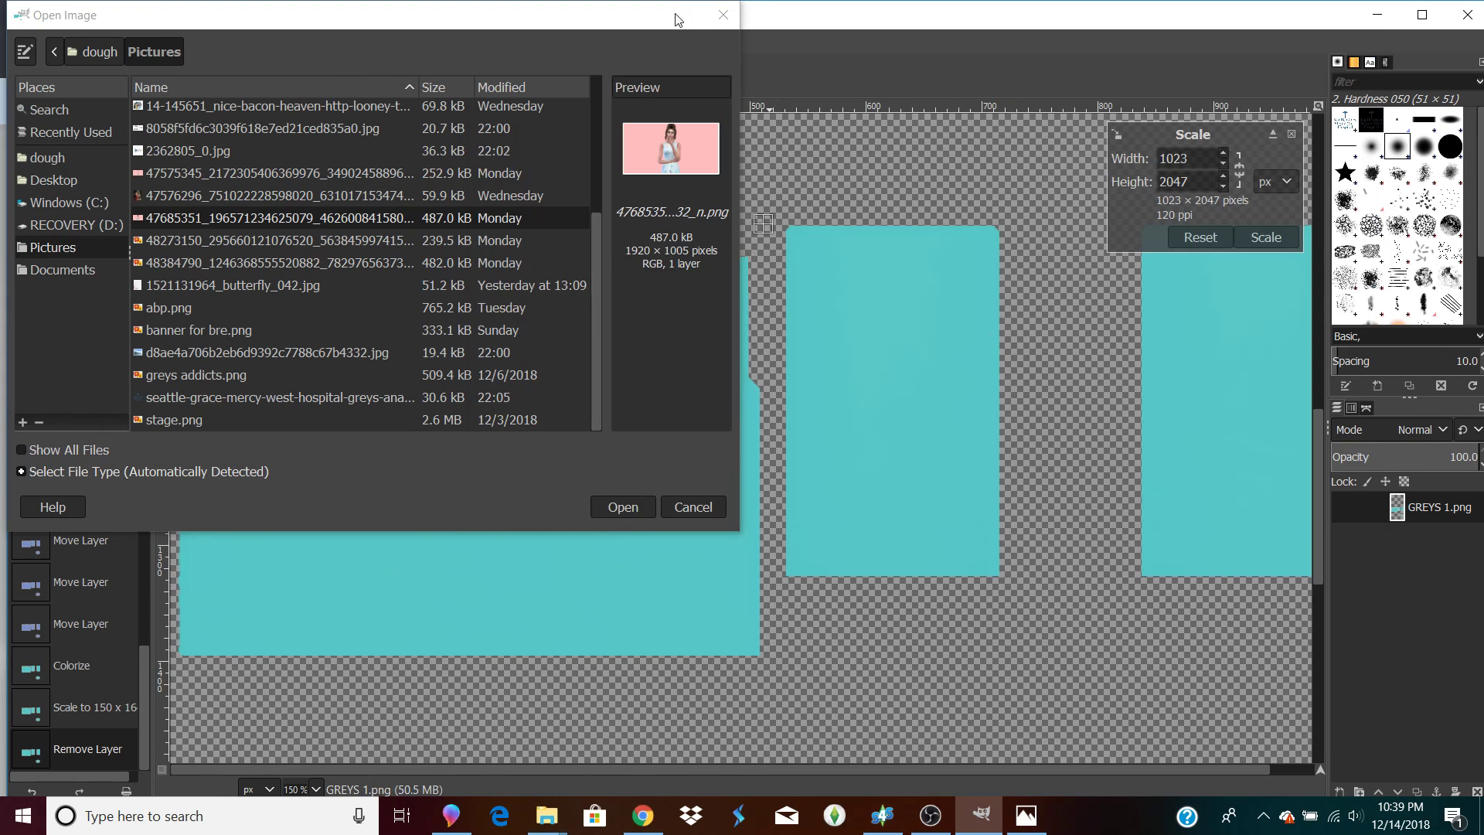
click(724, 14)
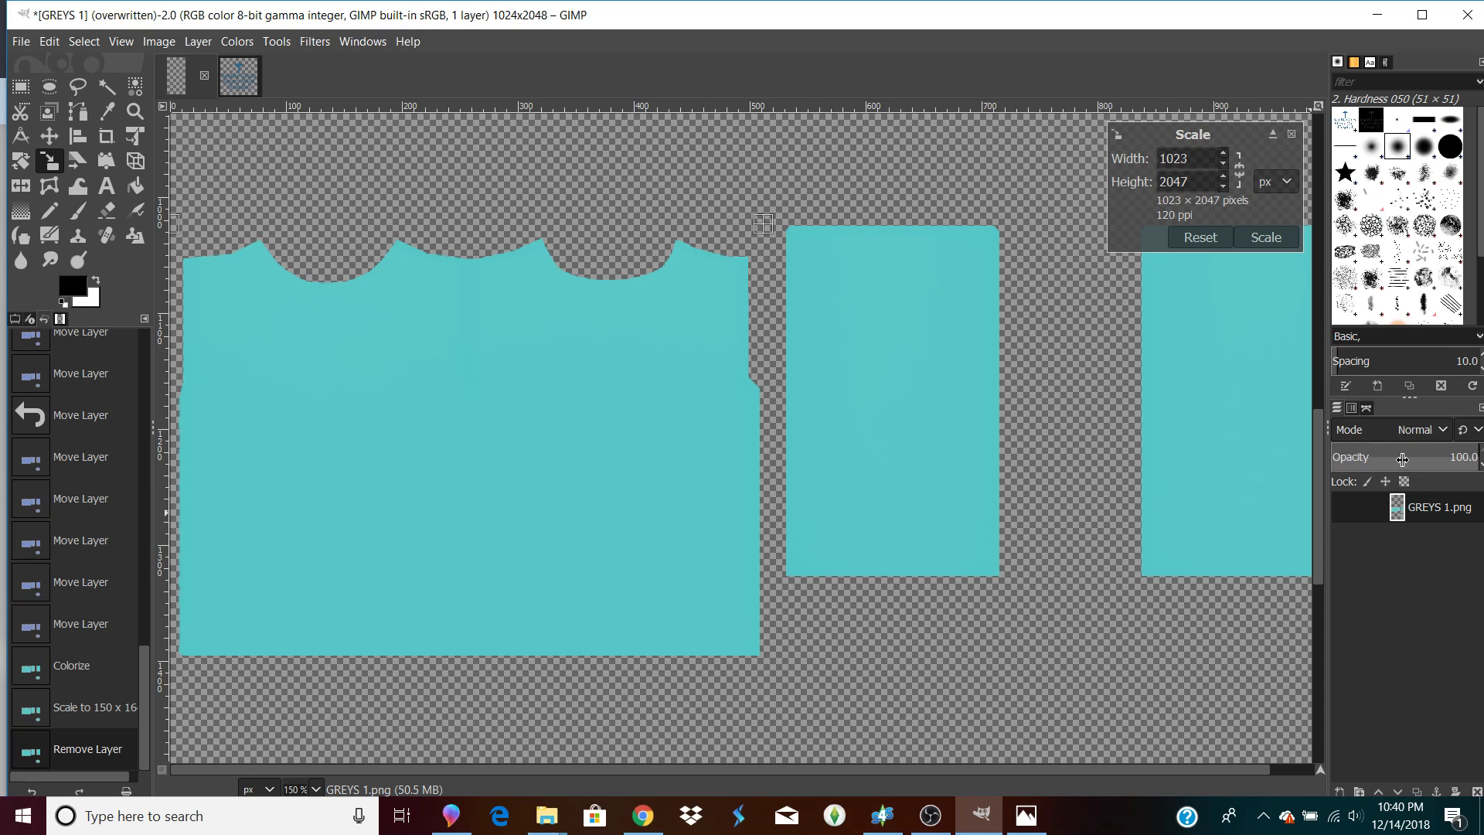
Set the GREYS 1 layer's opacity to 50, and restore it to 100.
click(1402, 458)
click(1394, 461)
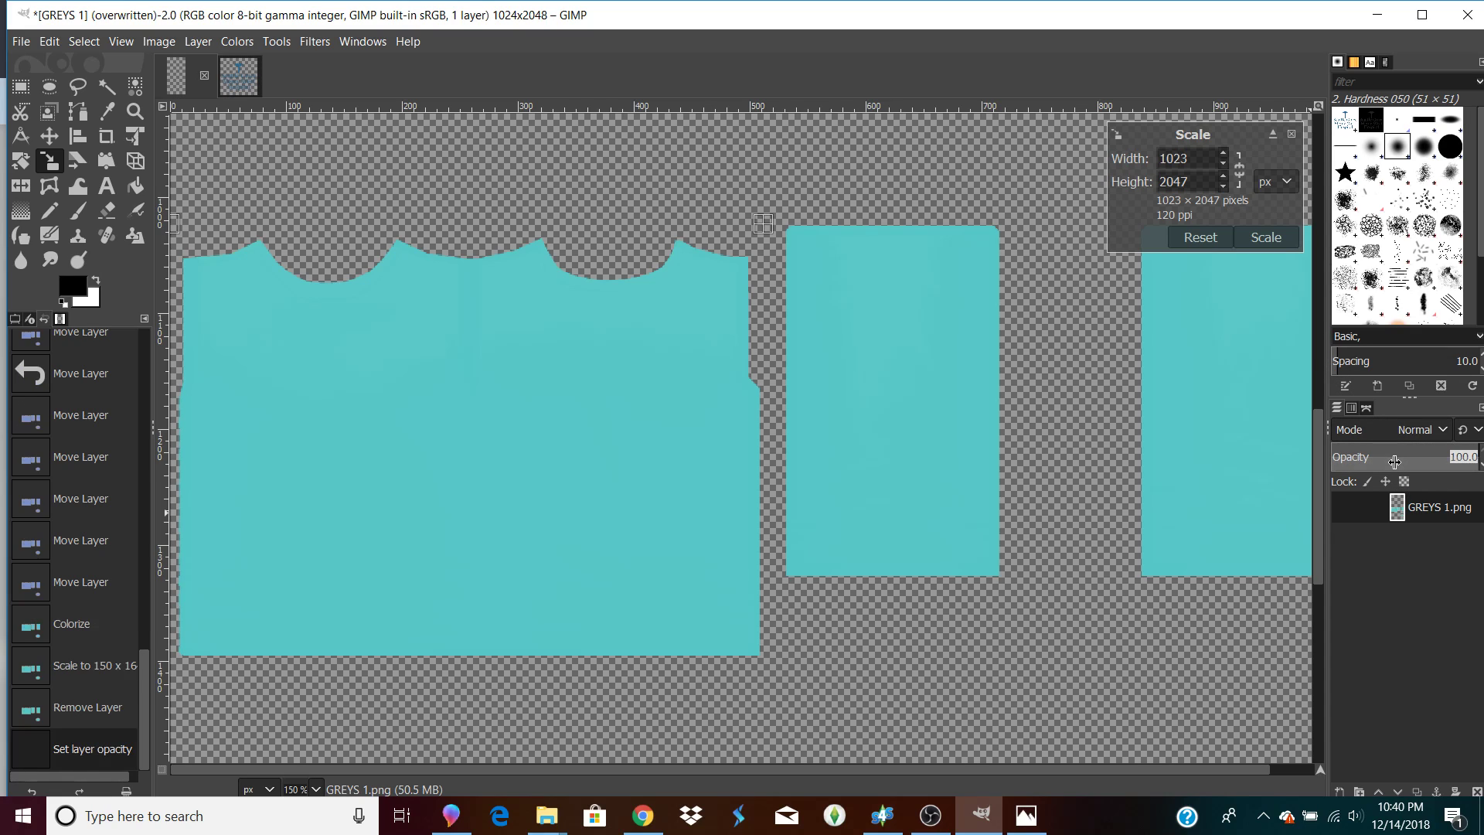
text(50)
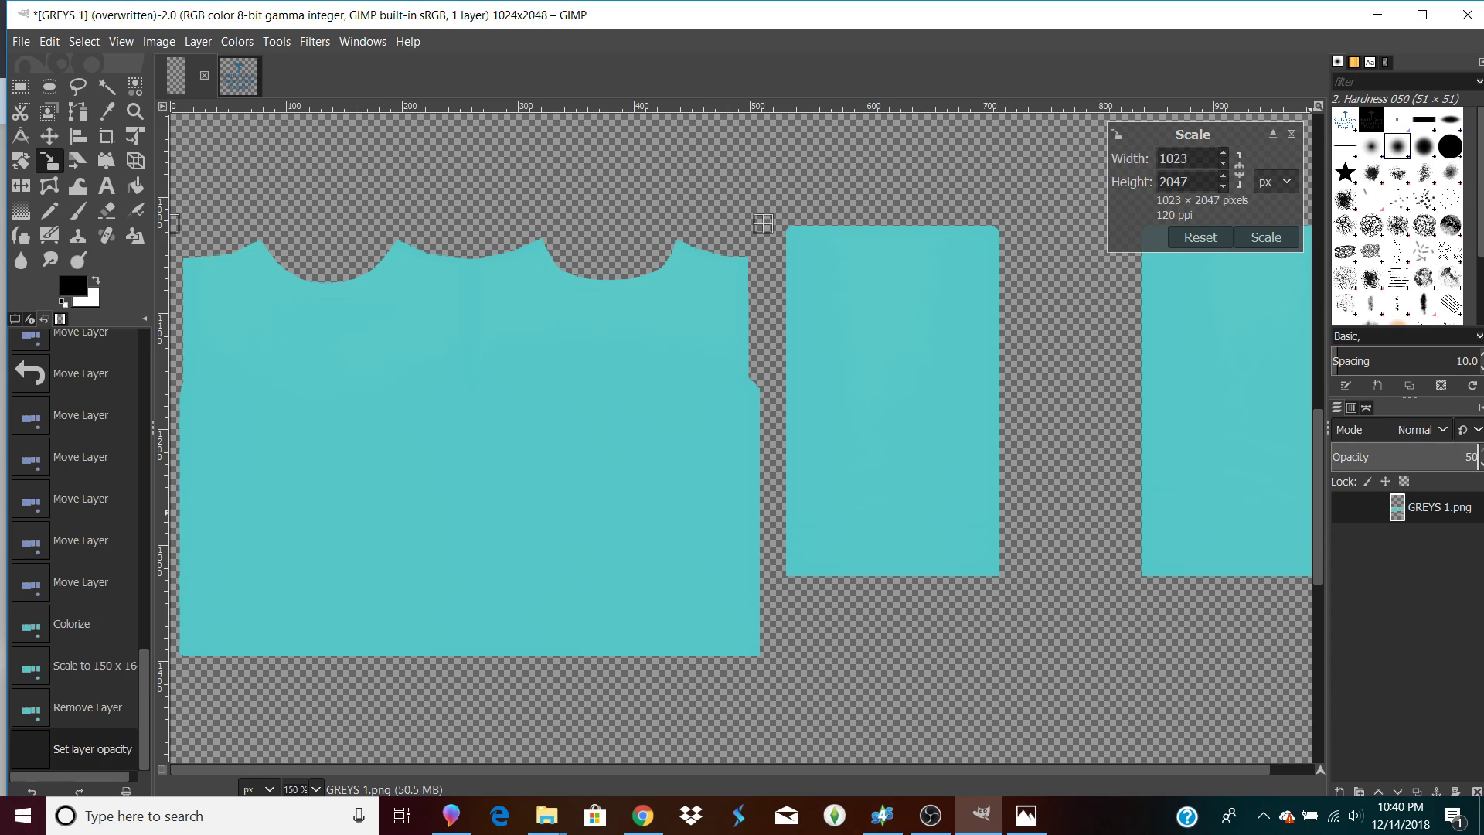
key(Return)
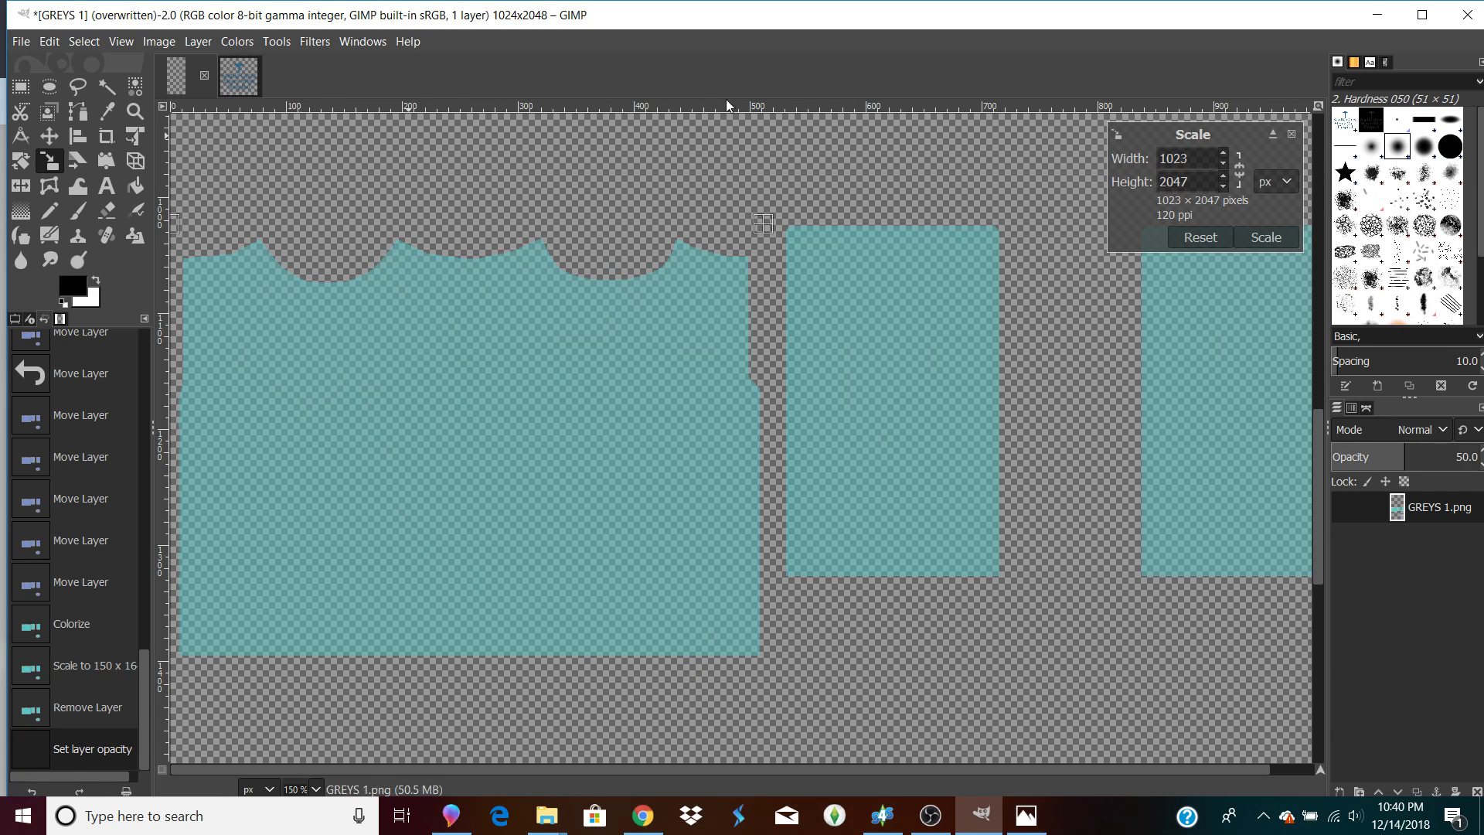
drag(1479, 457, 1446, 452)
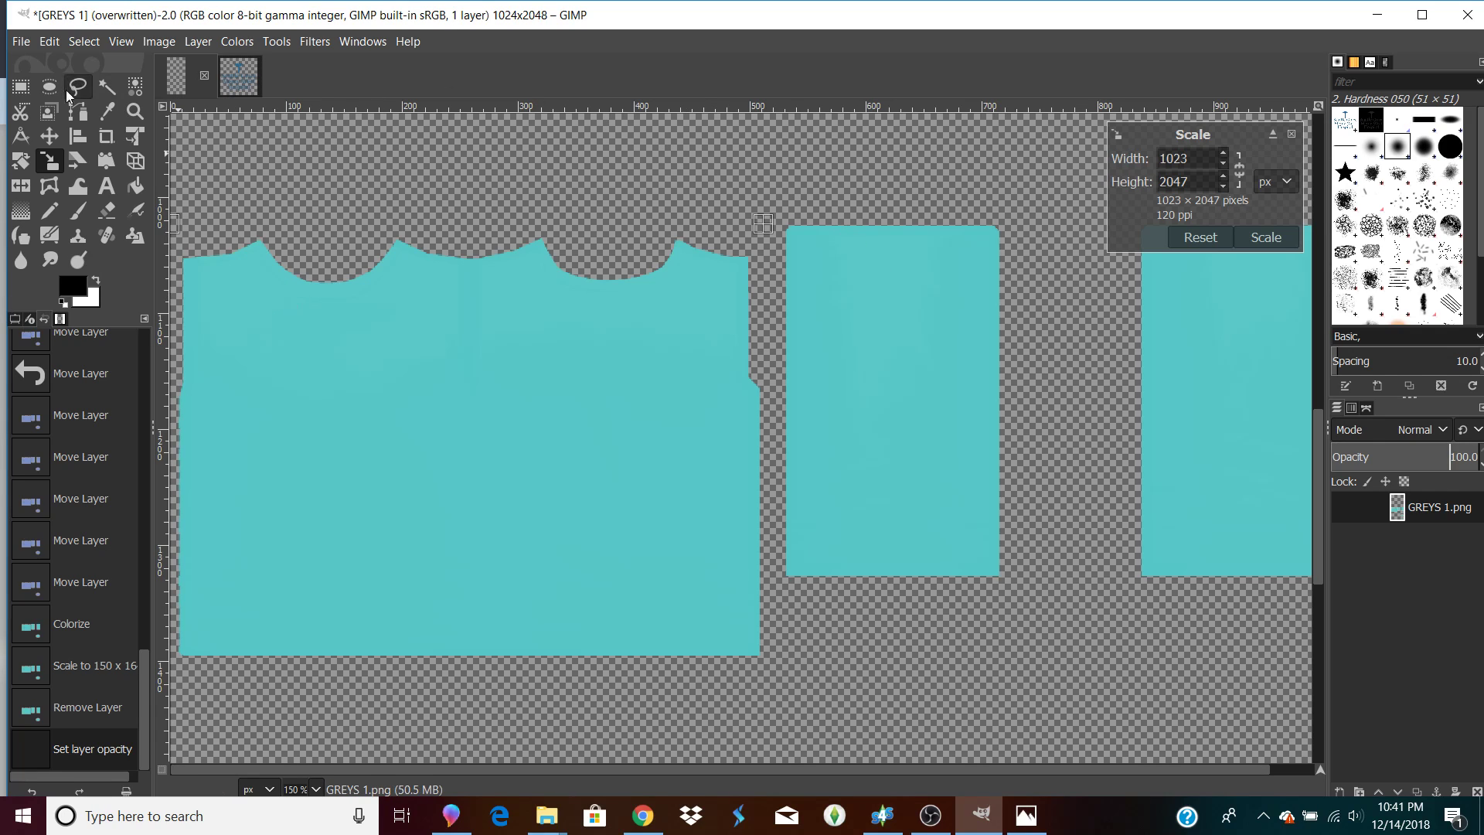
click(21, 41)
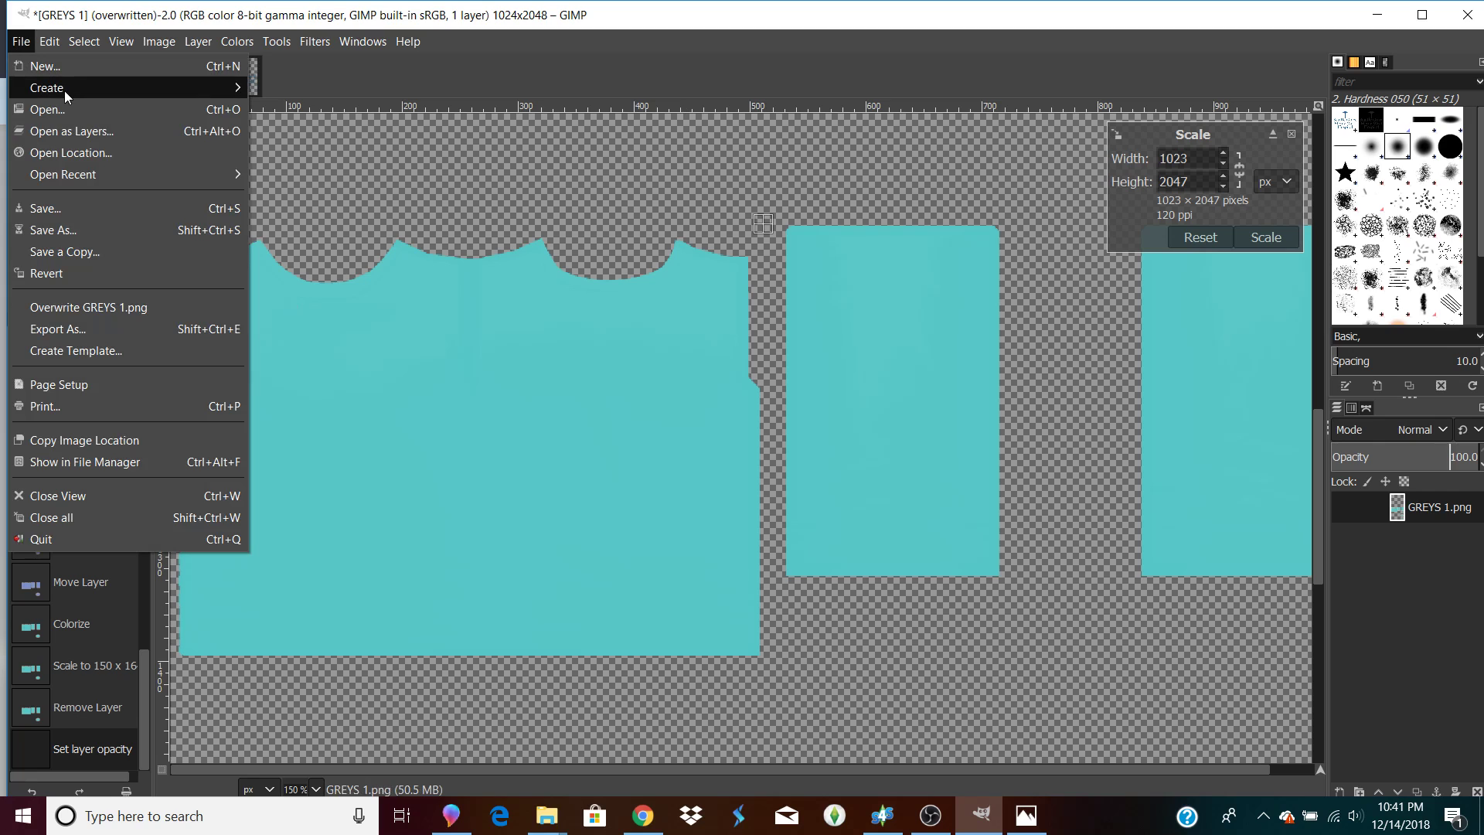
click(60, 131)
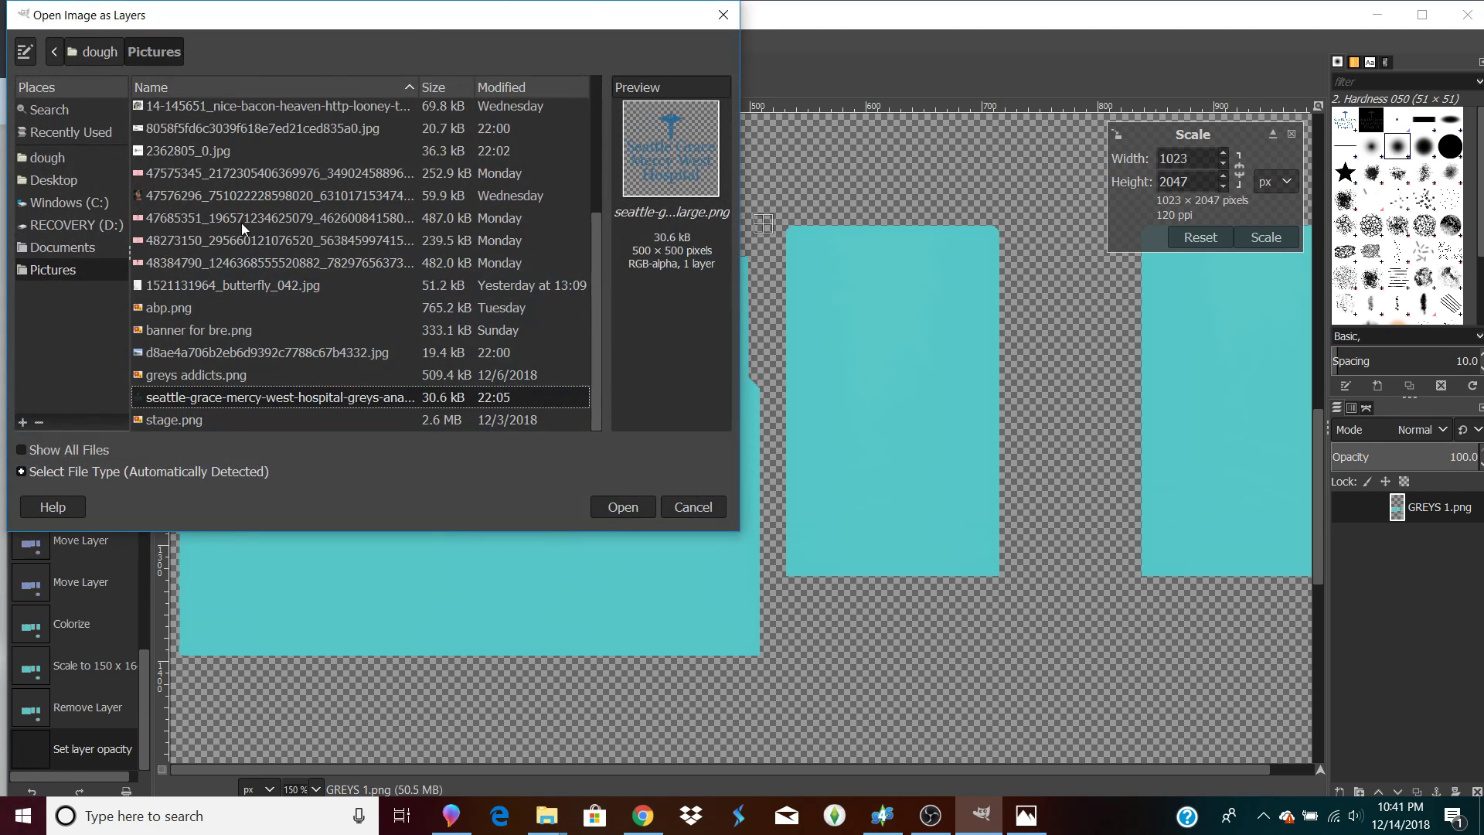
click(724, 15)
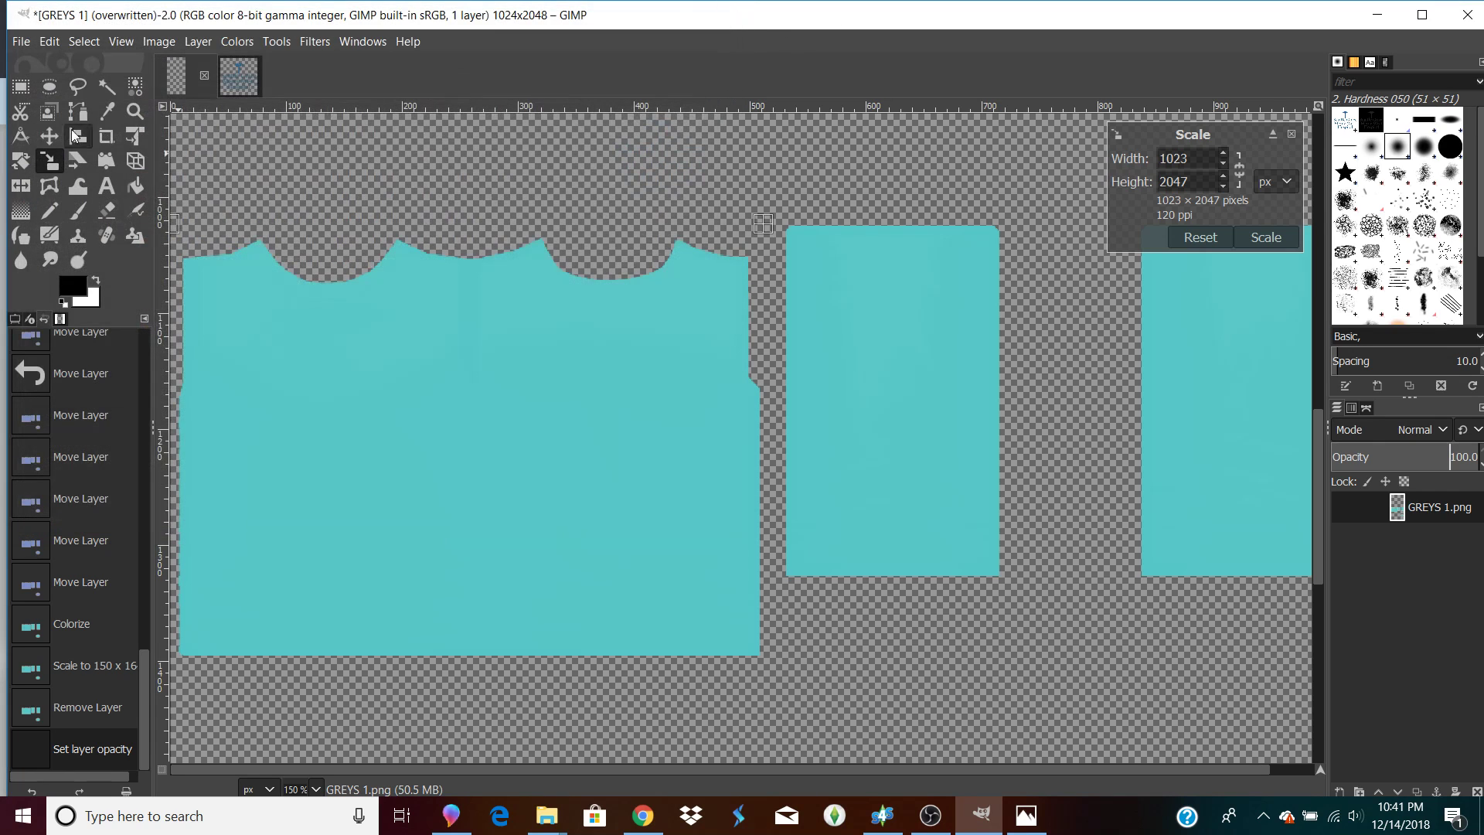
Open the 48273150 picture of the blue-dressed figure from the Pictures folder as a separate image and copy its layer.
click(21, 41)
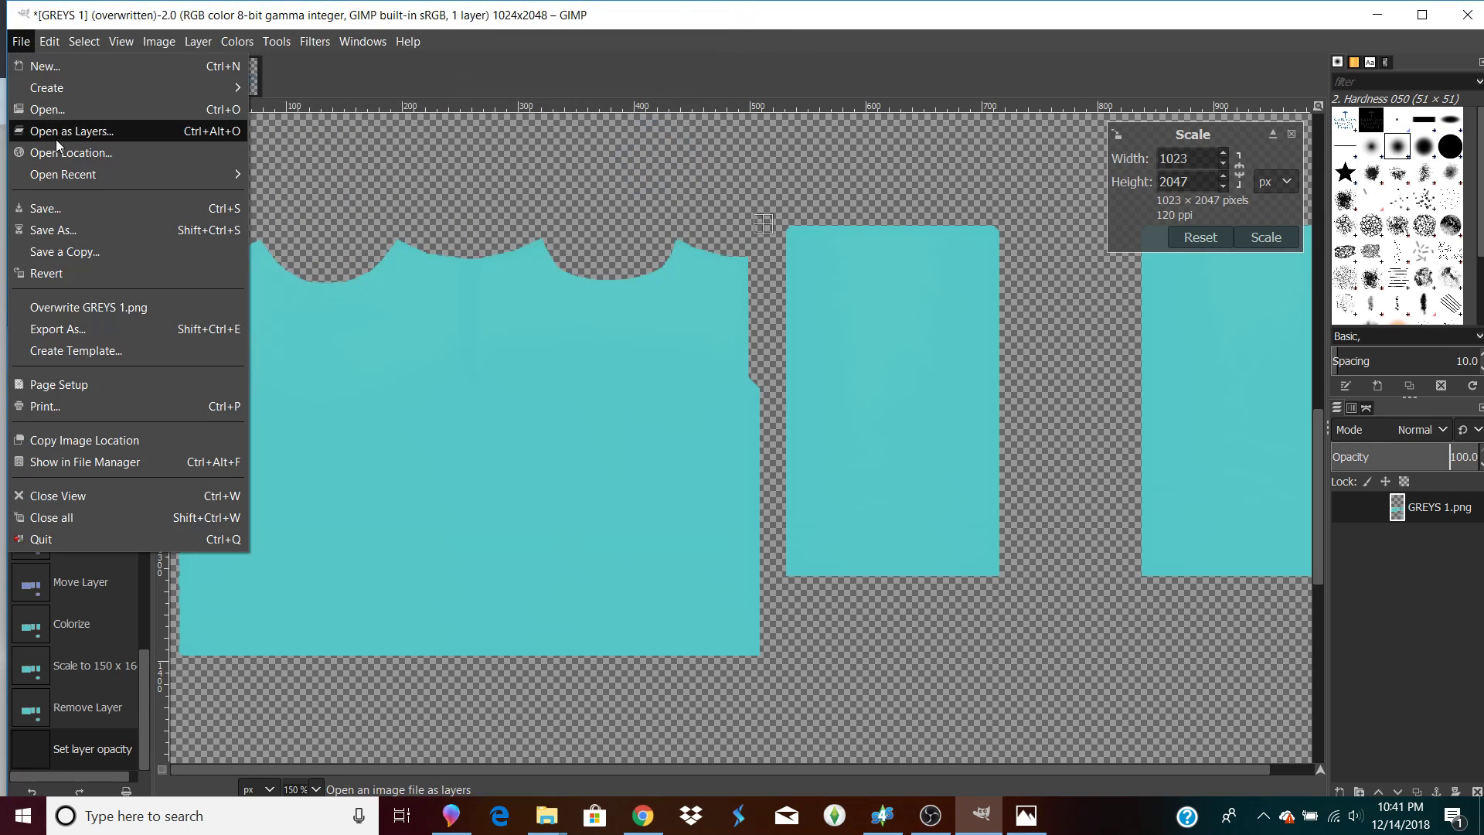
click(60, 114)
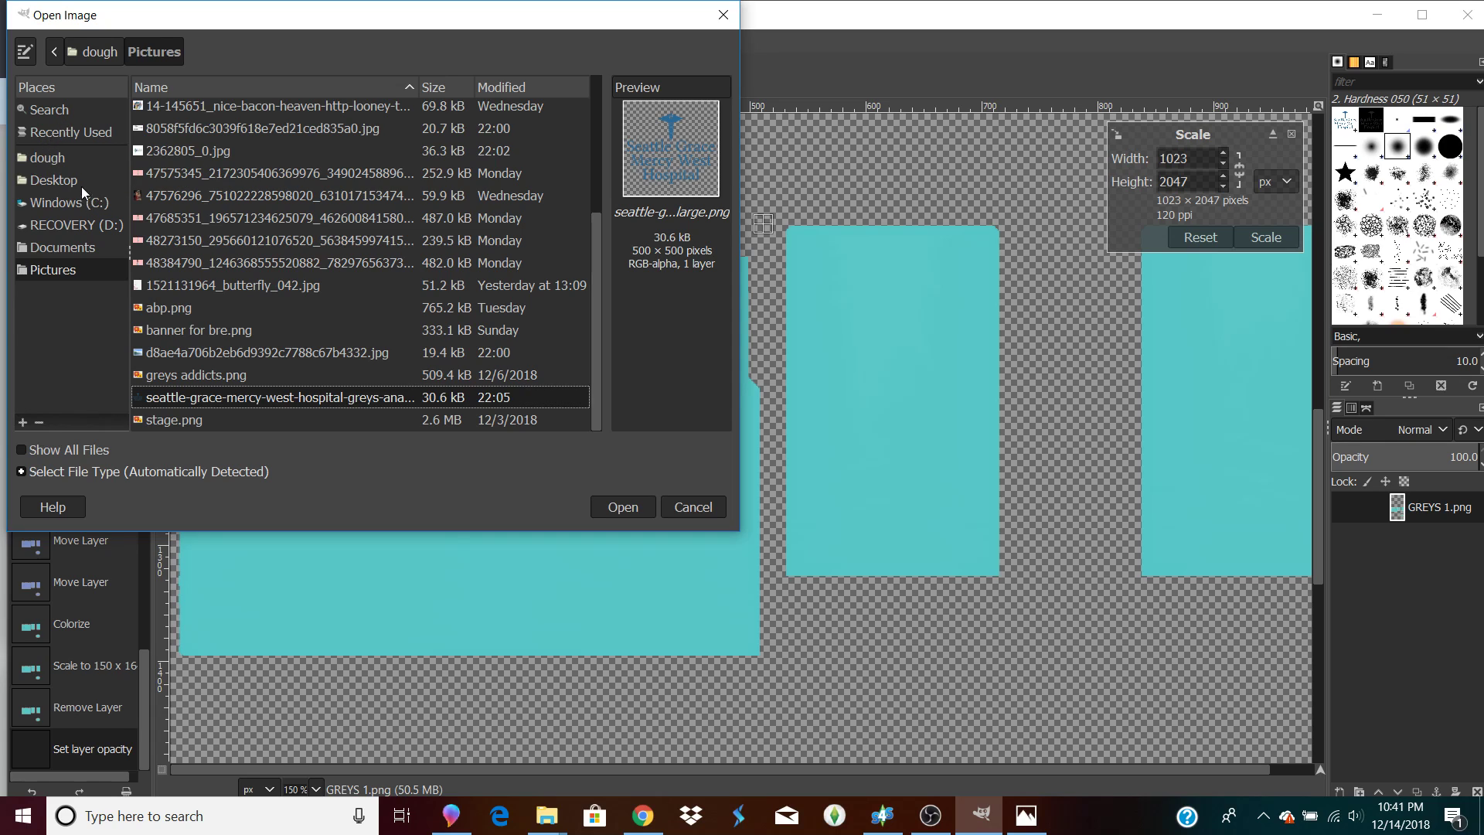
click(175, 241)
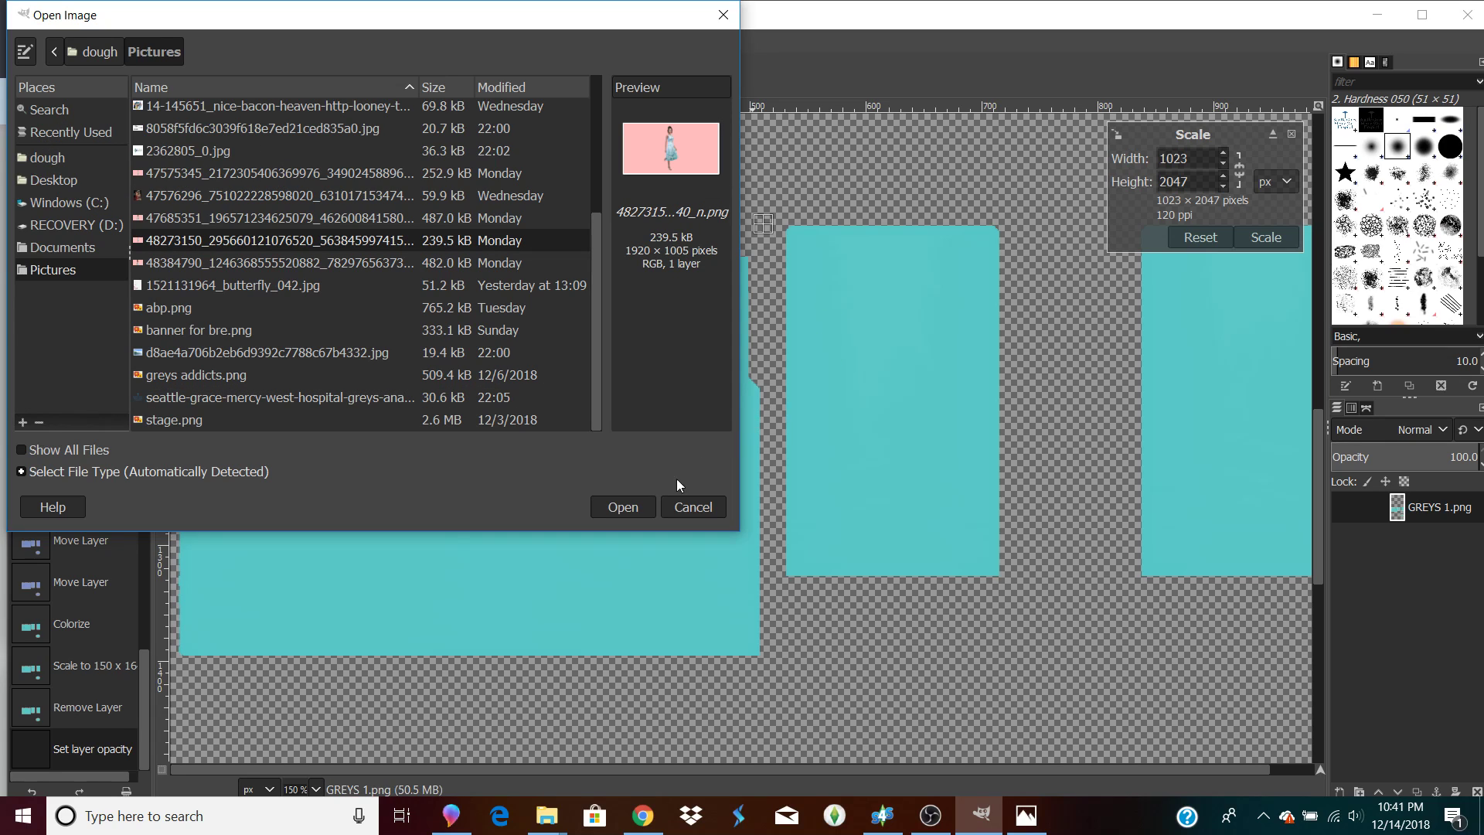
click(638, 506)
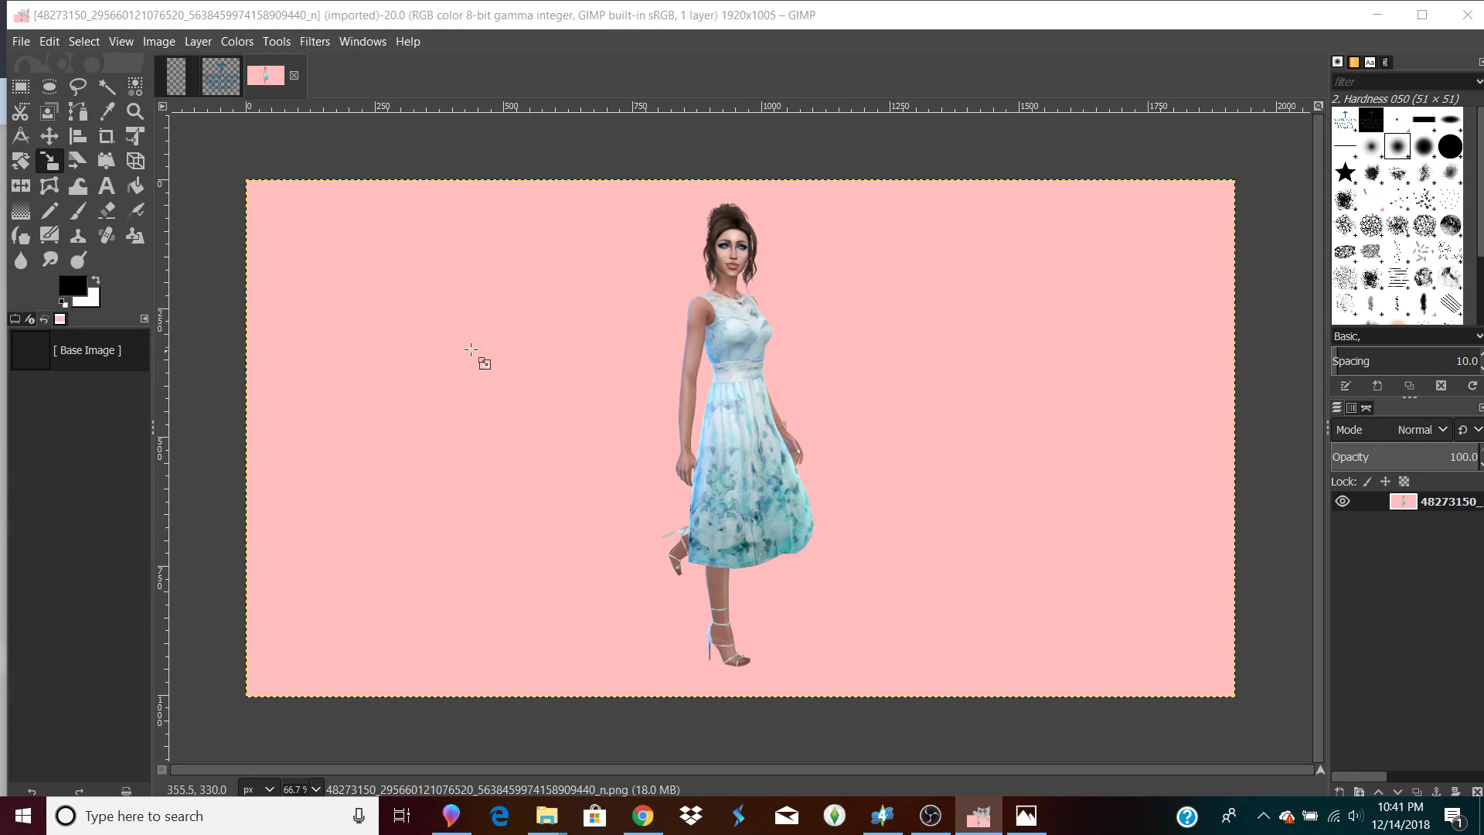
right_click(561, 328)
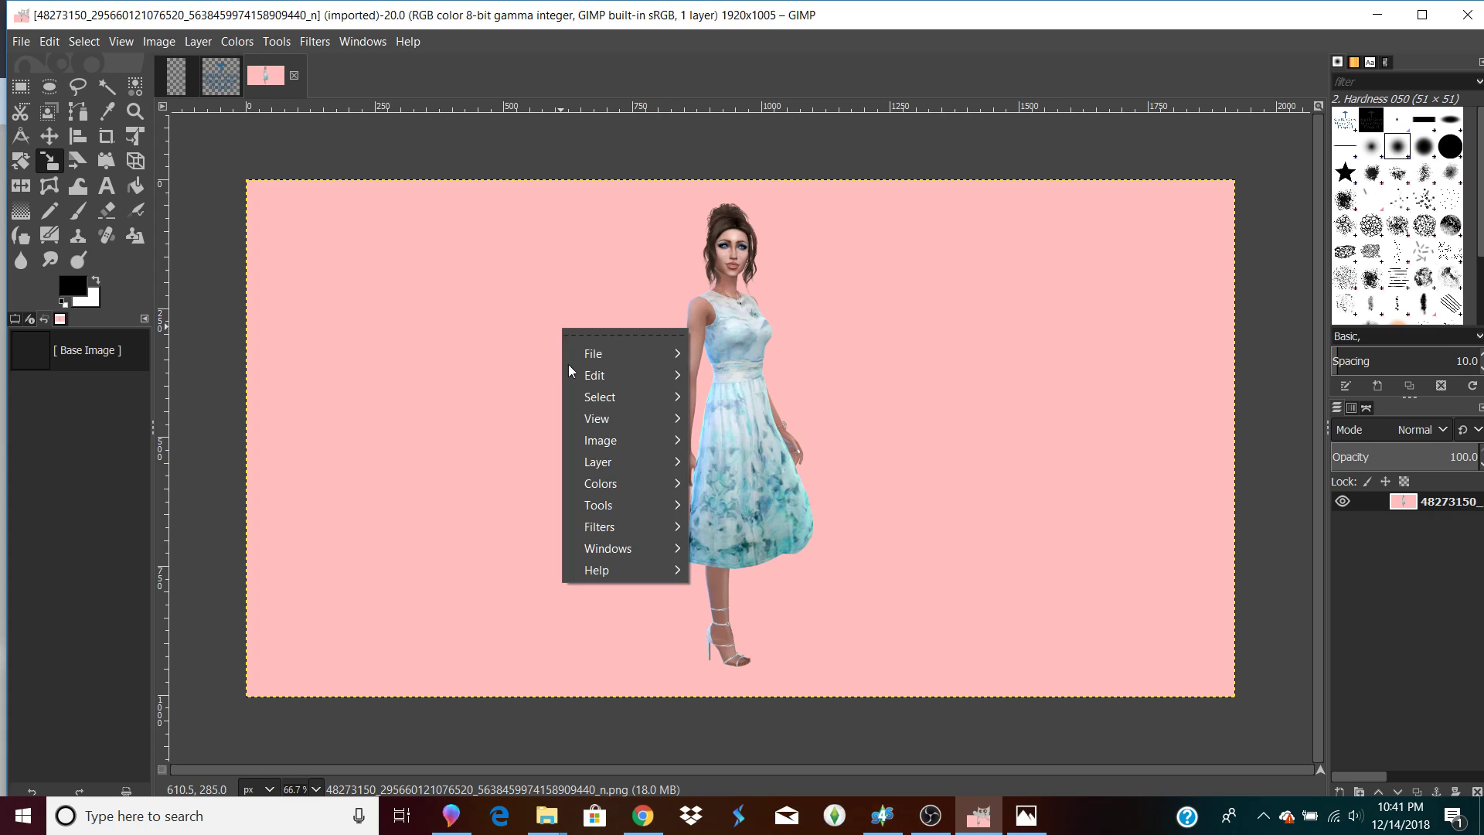
mouse_move(590, 383)
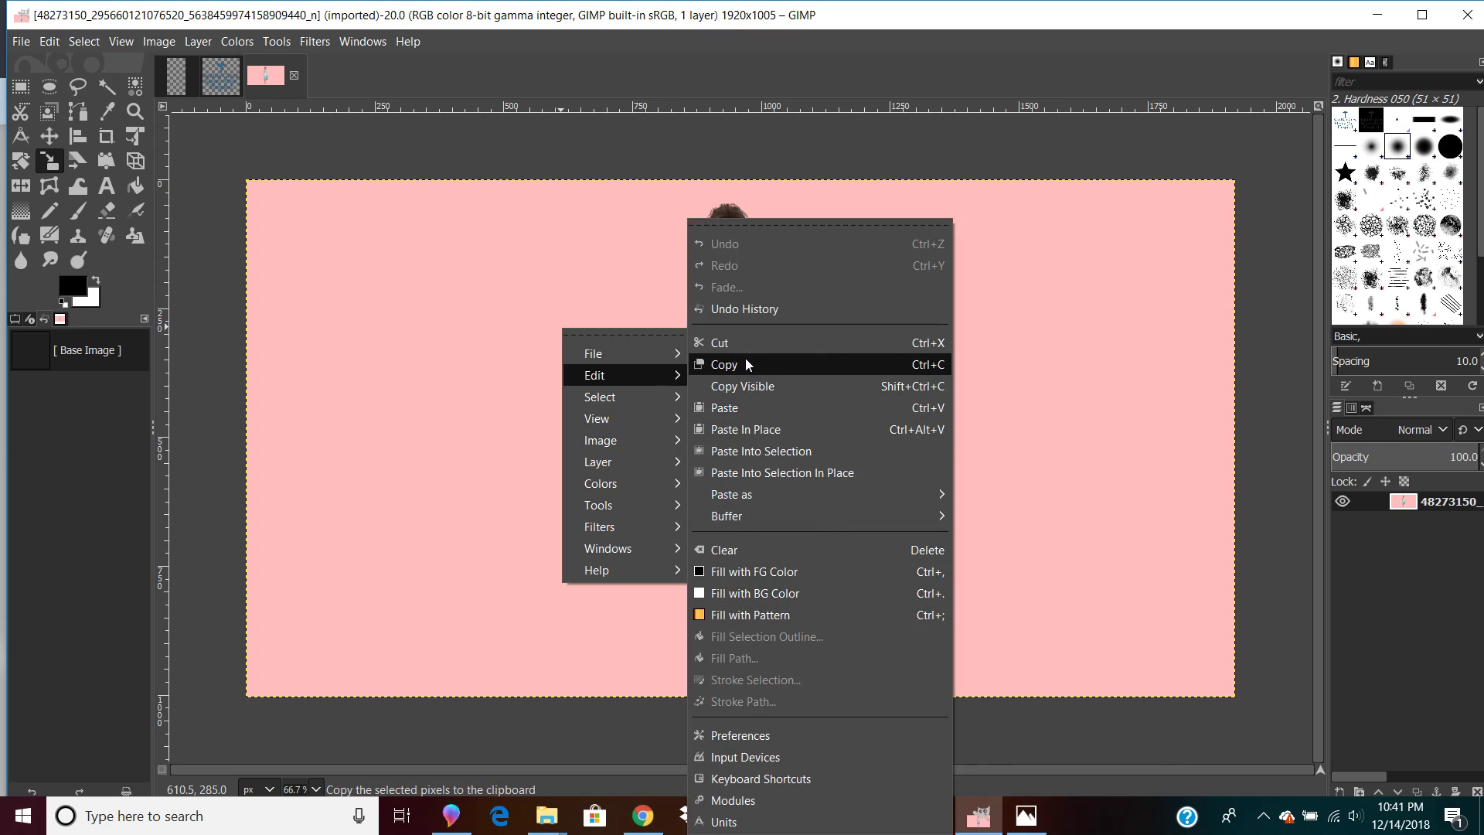
click(743, 360)
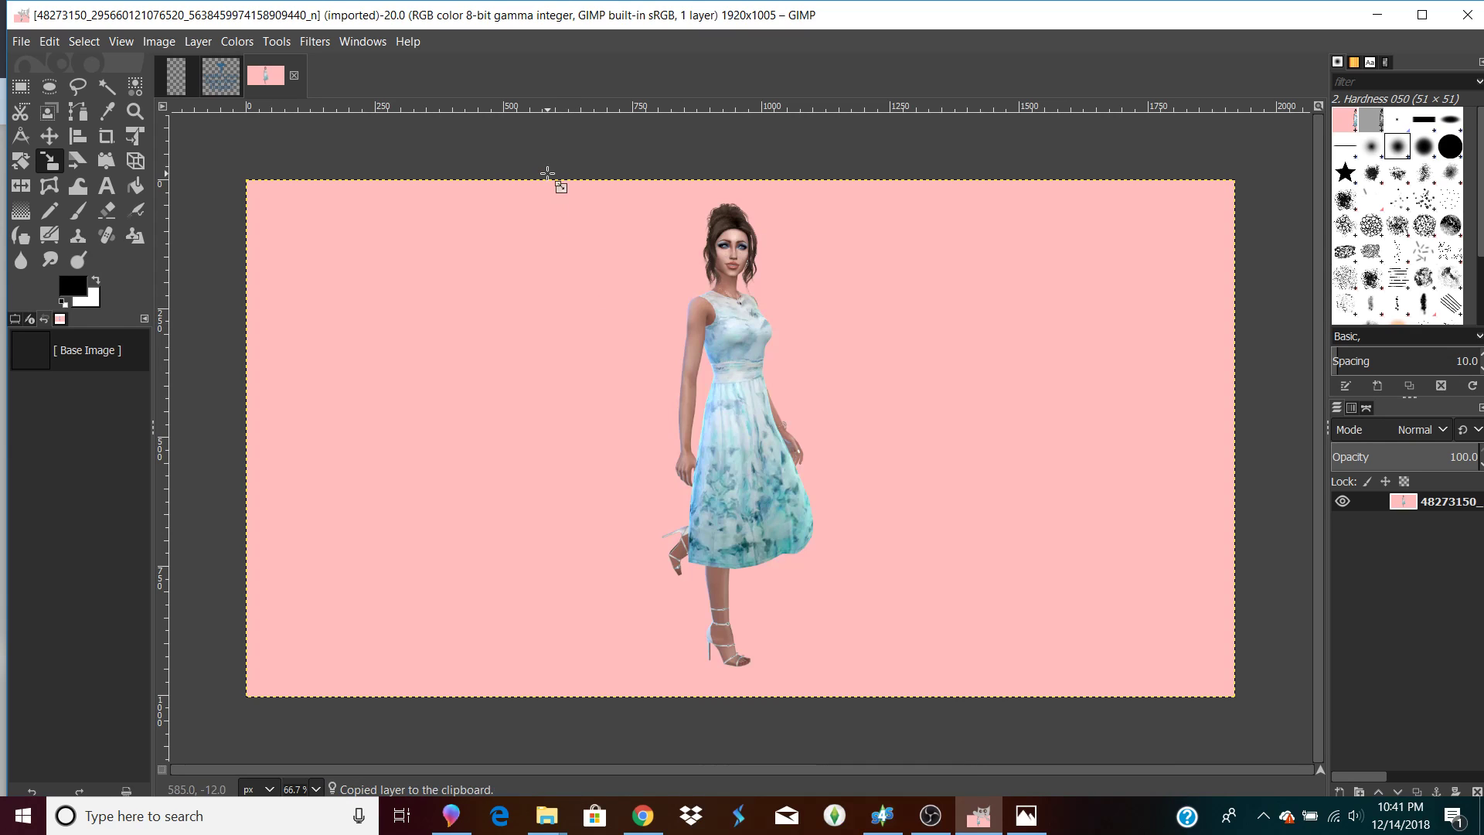
Paste the copied picture of the blue-dressed figure into the GREYS 1 image as a new layer.
click(181, 80)
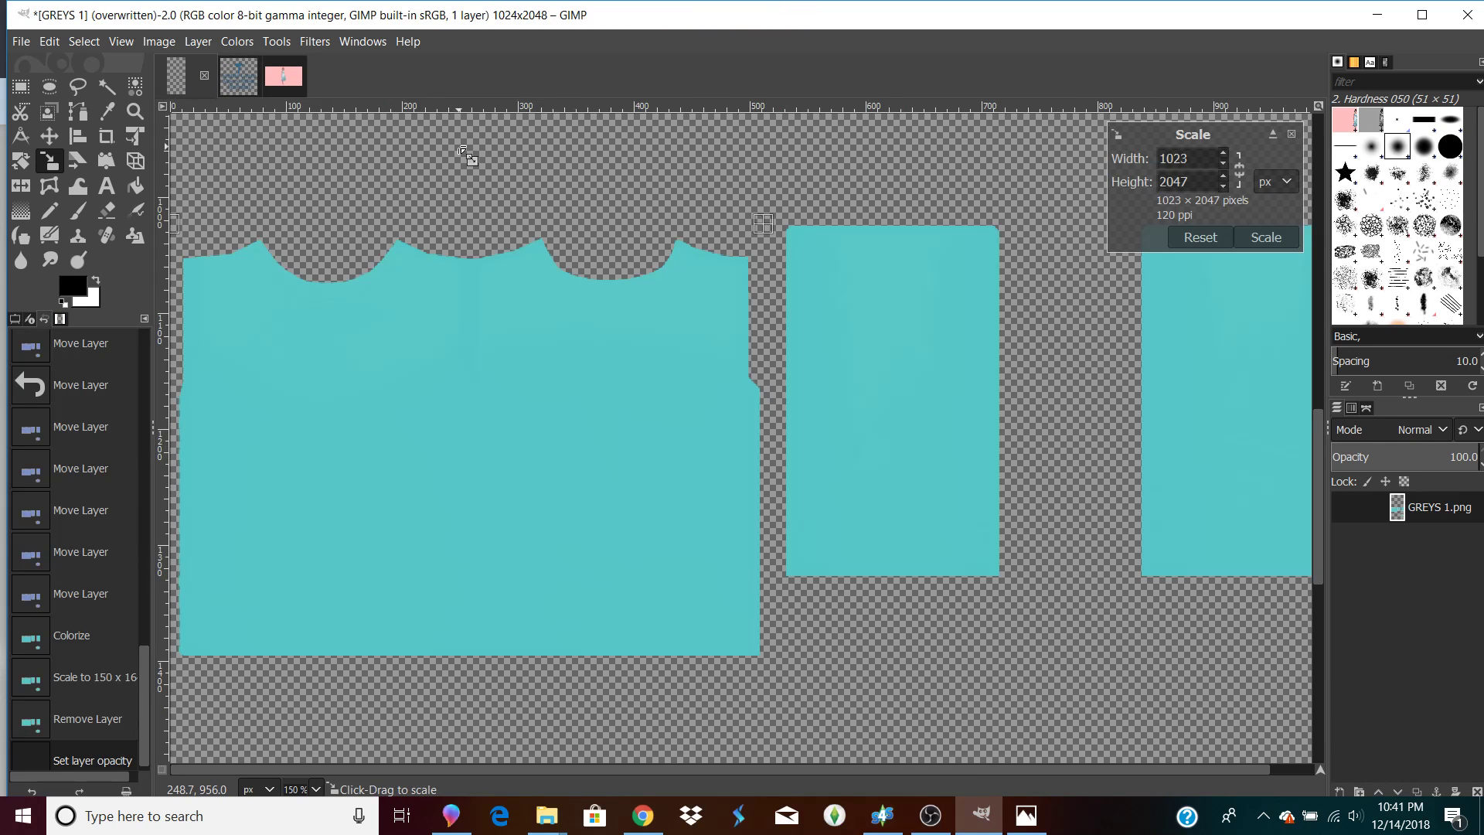
right_click(462, 347)
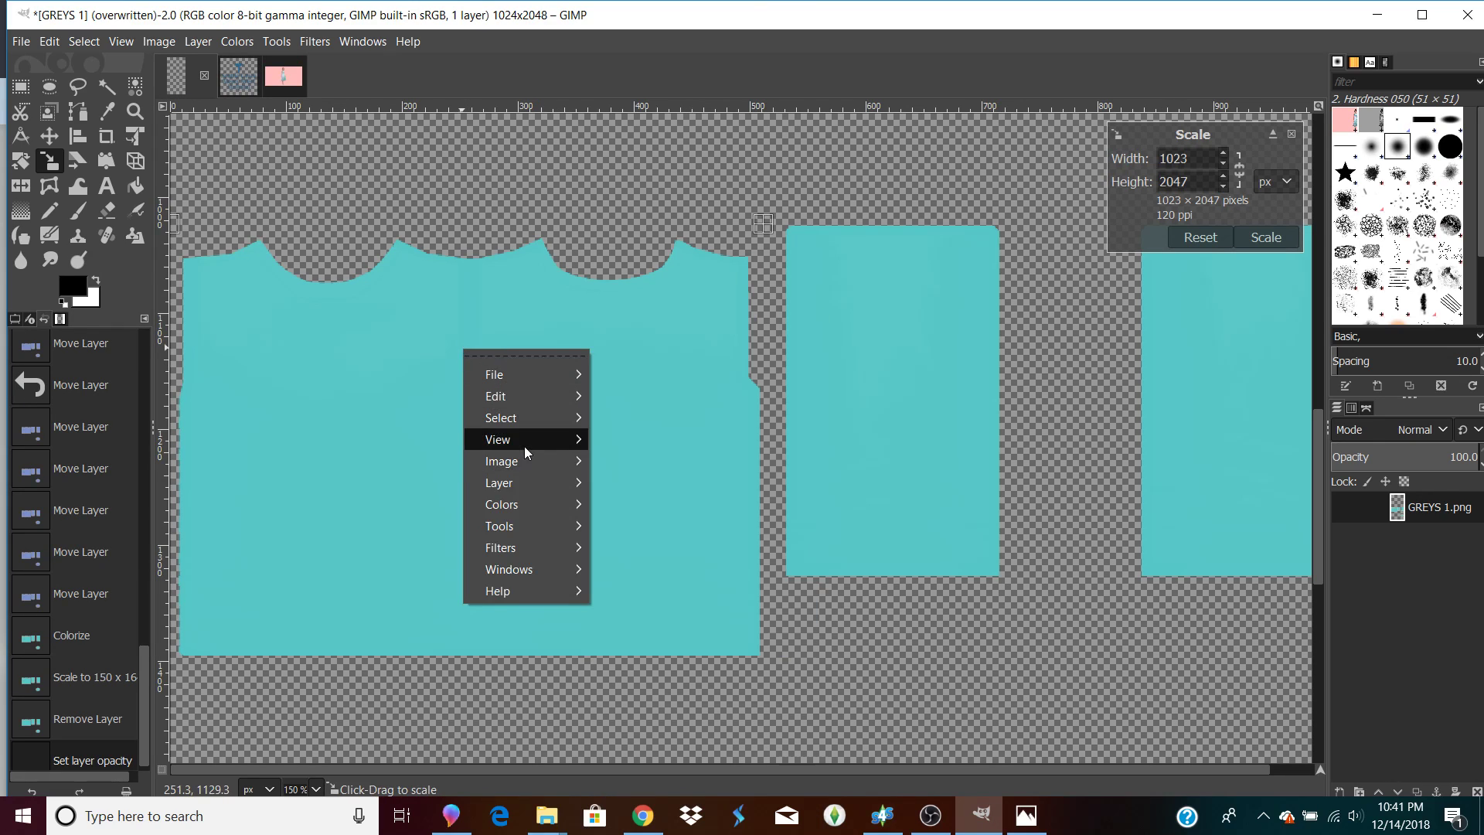
mouse_move(581, 396)
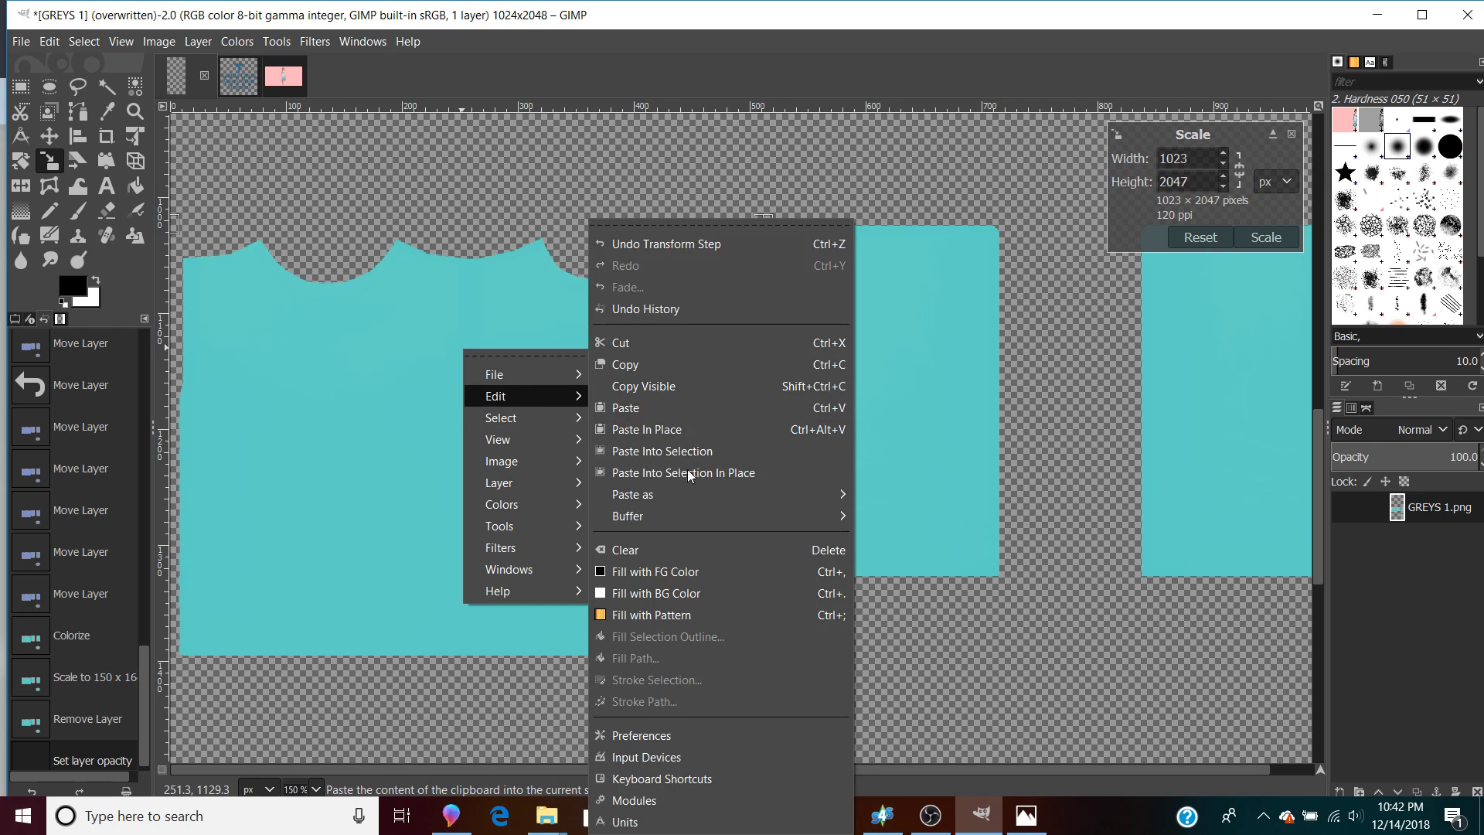
mouse_move(823, 491)
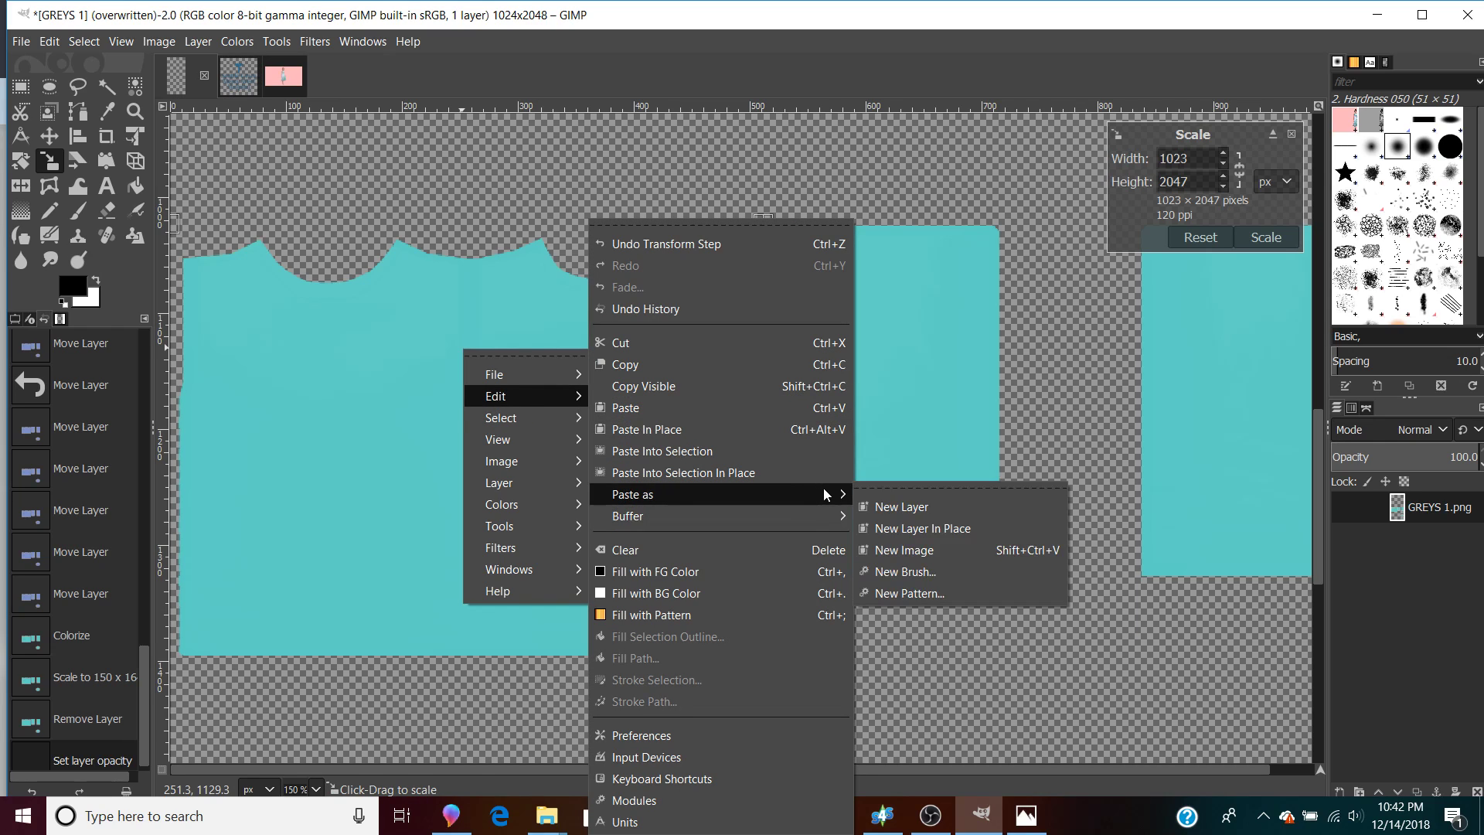
click(893, 508)
Scale the pasted picture to about 1016 × 829 px so it spans the texture's width and covers the shirt pieces.
scroll(589, 356, down, 3)
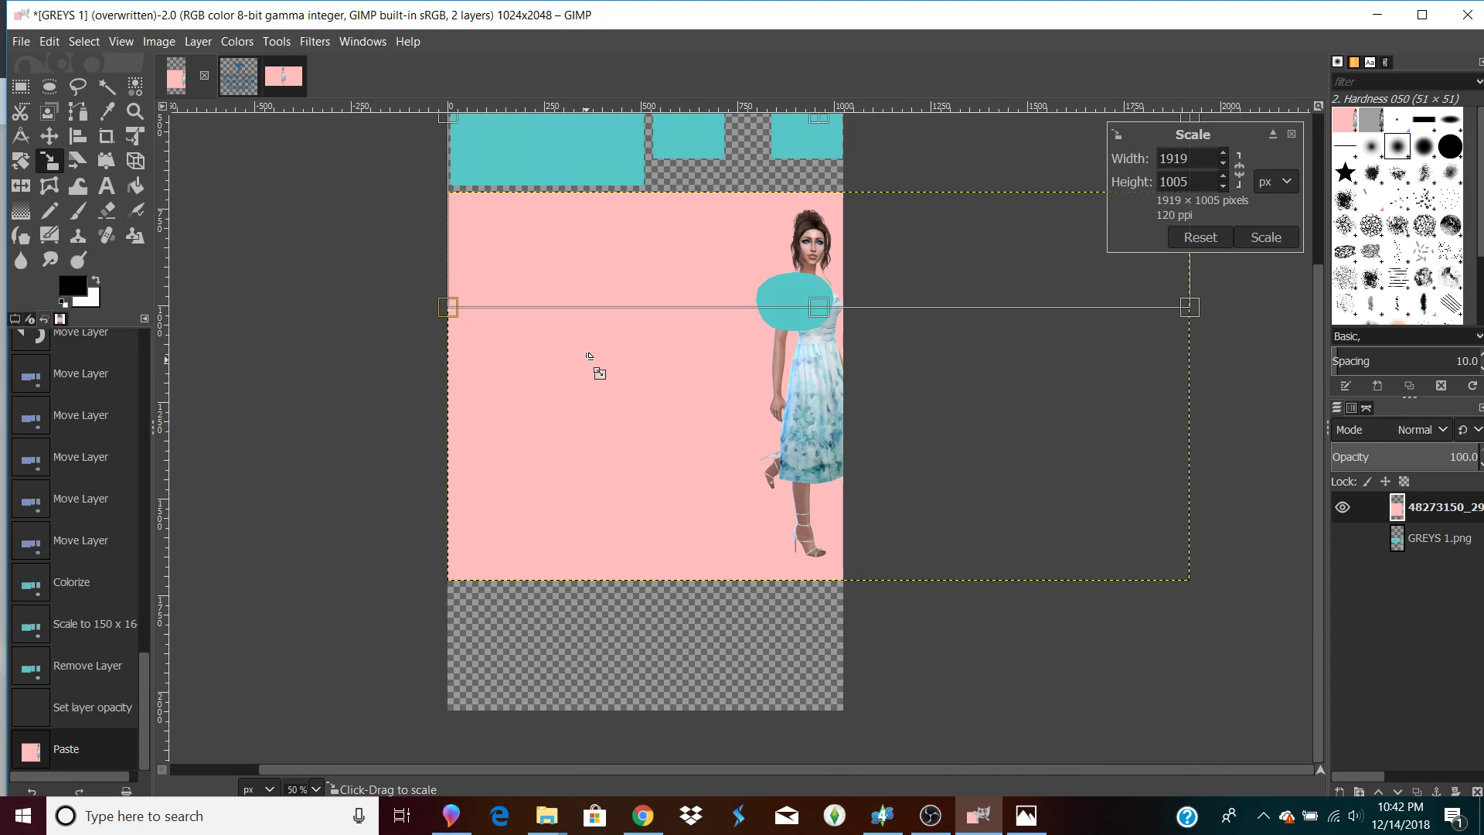
drag(819, 307, 795, 290)
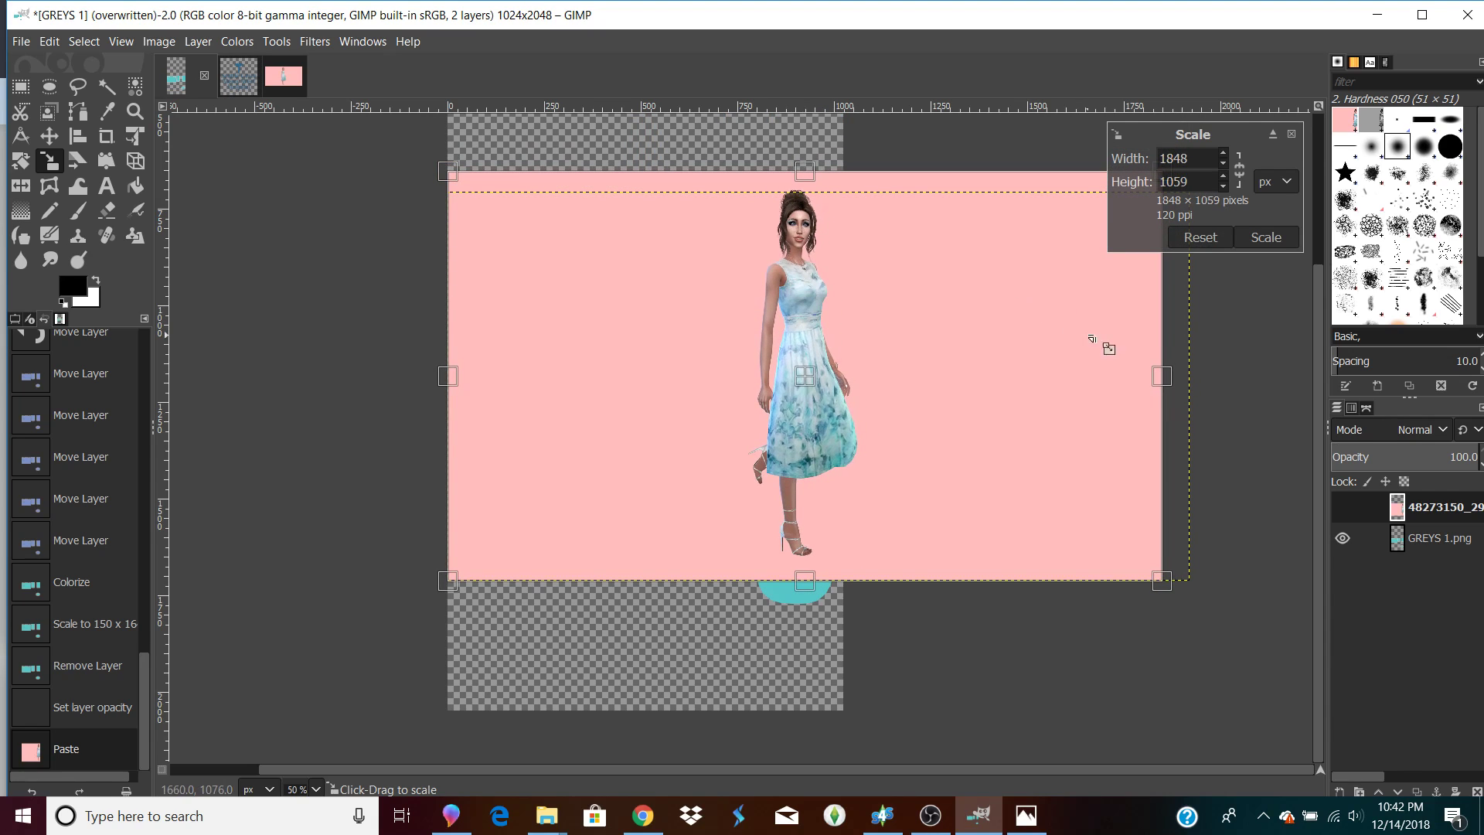
drag(1162, 376, 838, 352)
drag(663, 604, 584, 502)
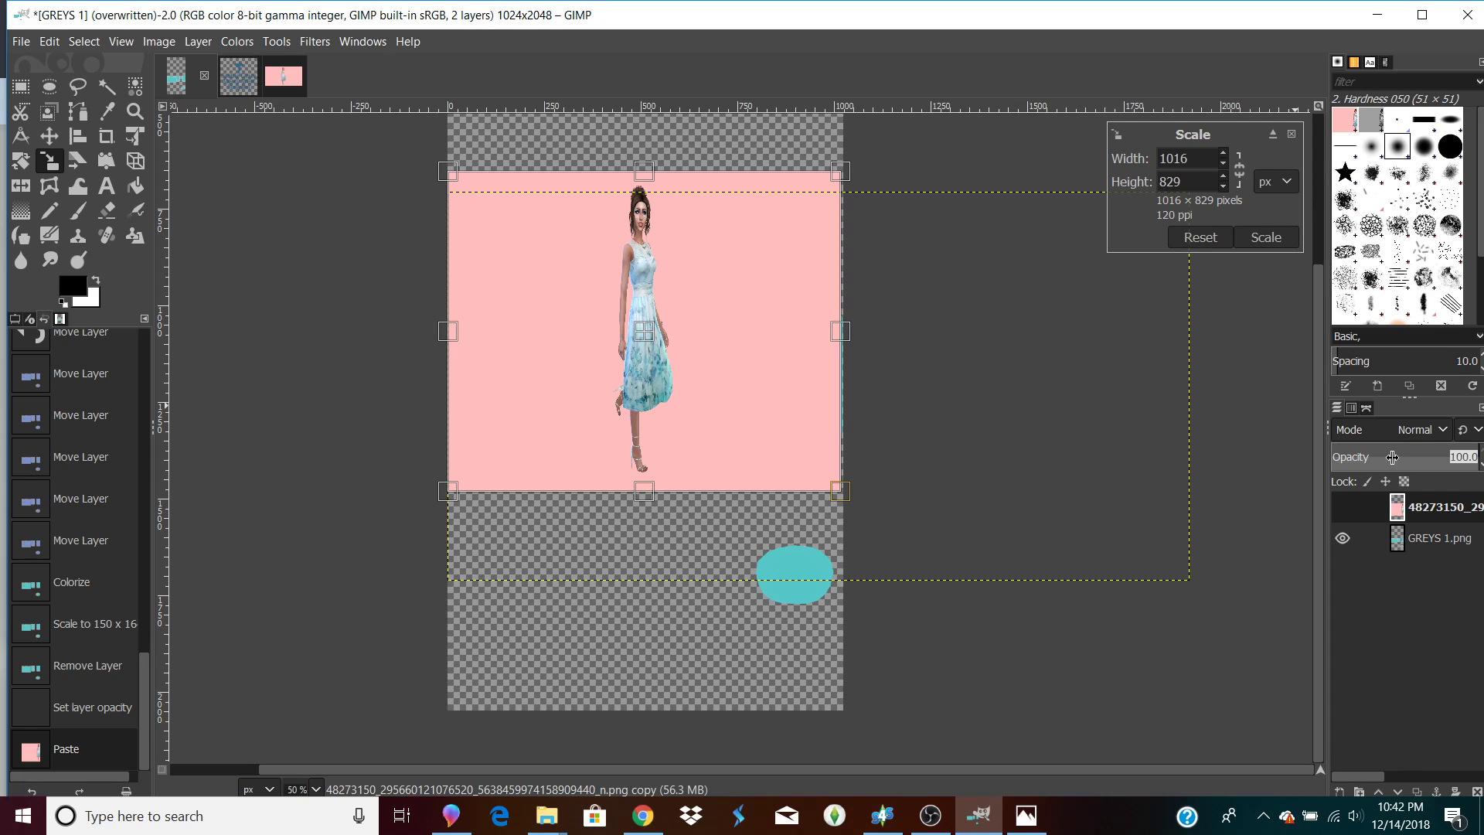
Set the pasted picture layer's opacity to 10, and raise it to 32 so the shirt pieces show through.
text(10)
key(Return)
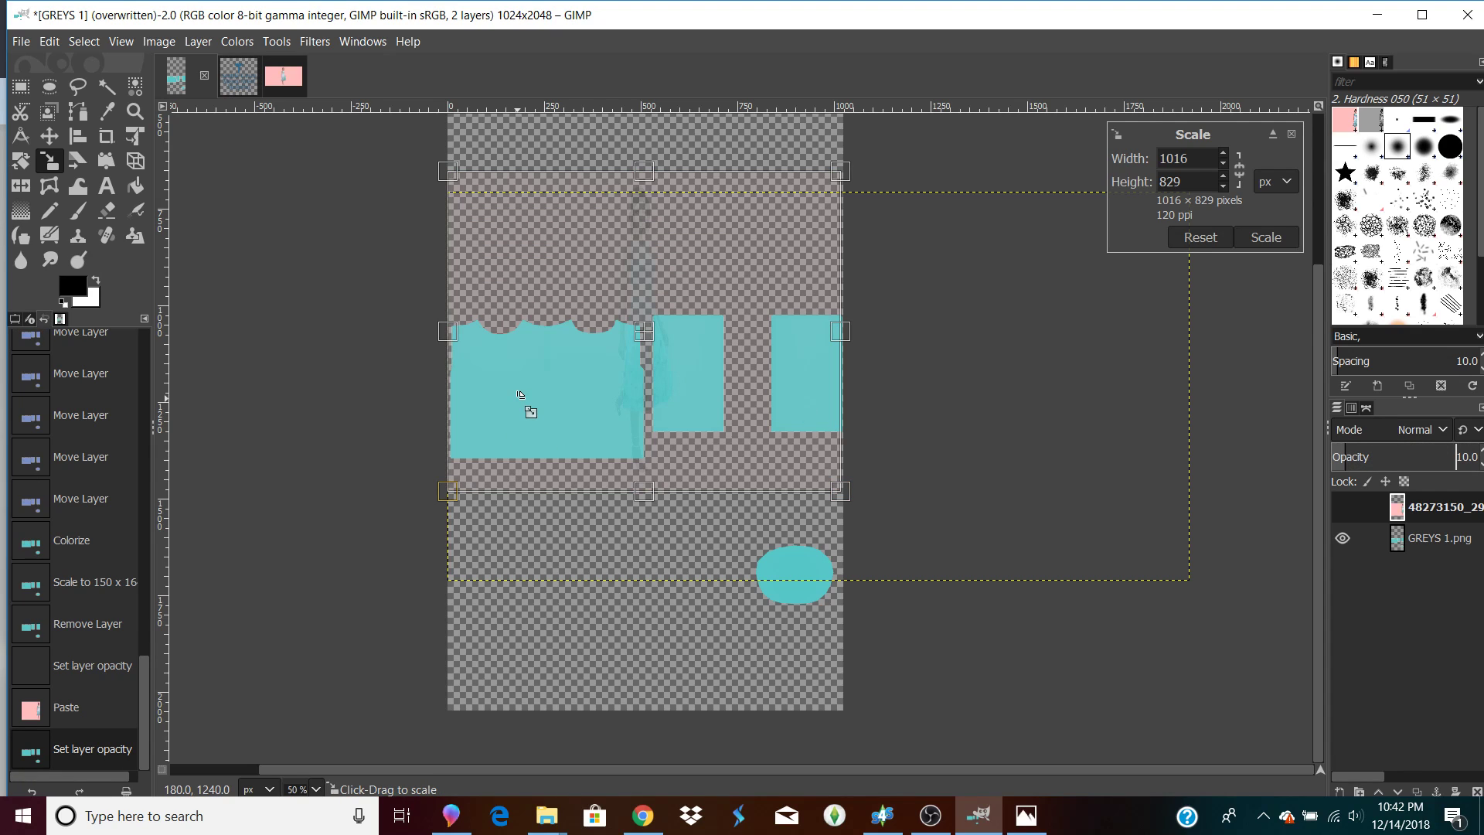
key(1)
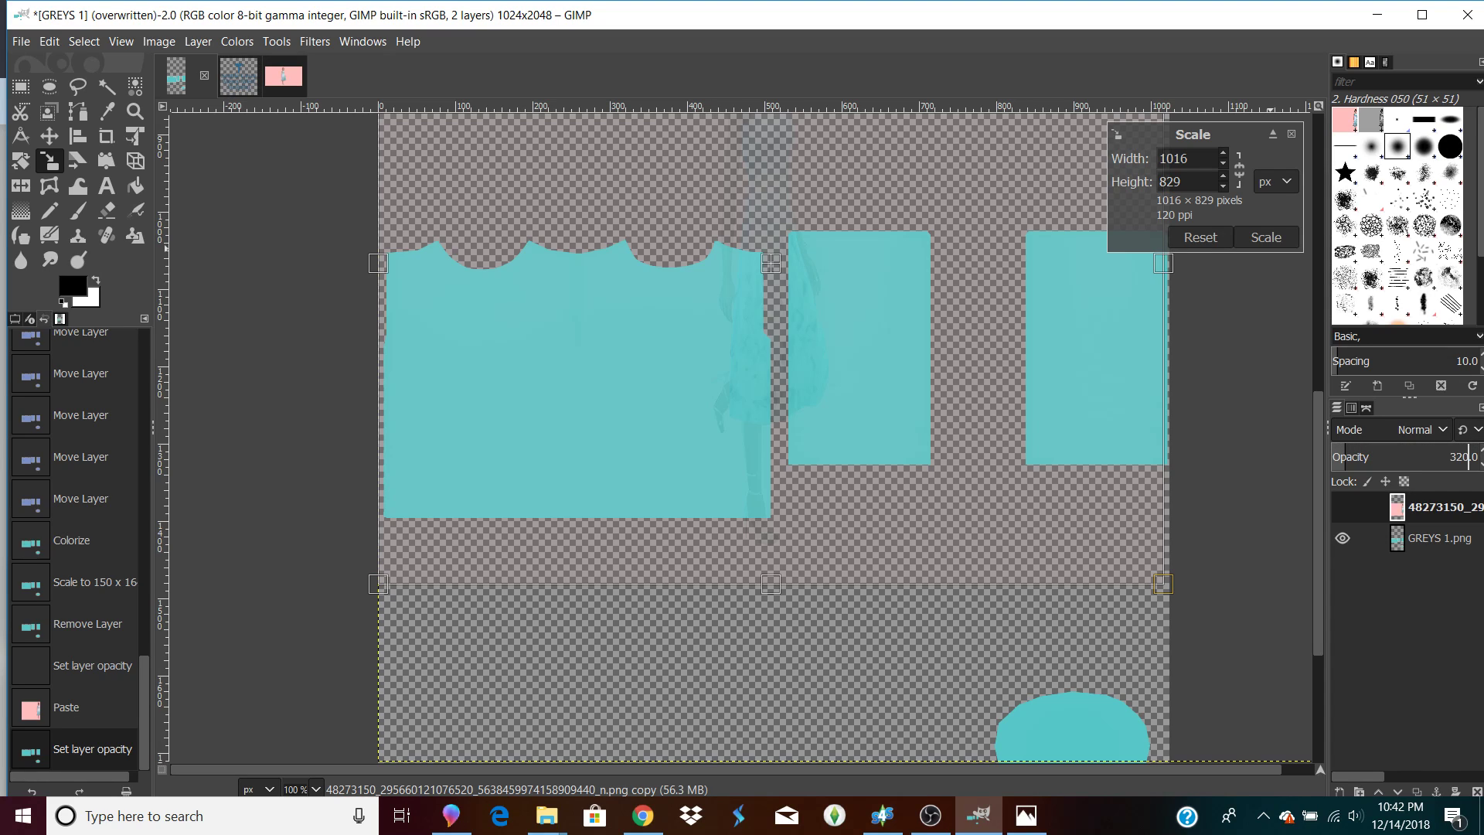
key(Return)
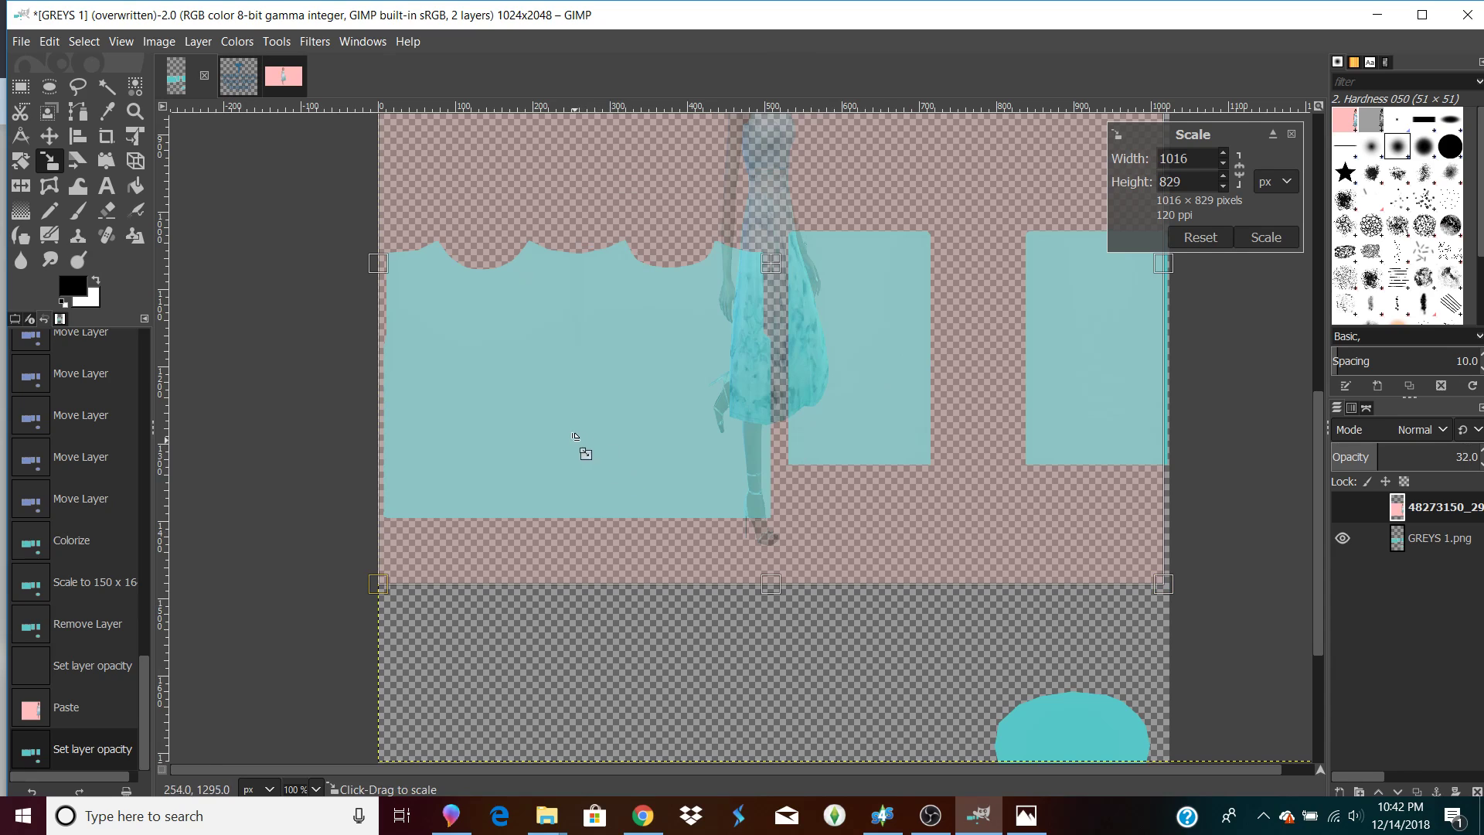
Outline the picture area beside and below the large shirt body piece with Free Select, covering both sleeve pieces, and clear it.
click(77, 86)
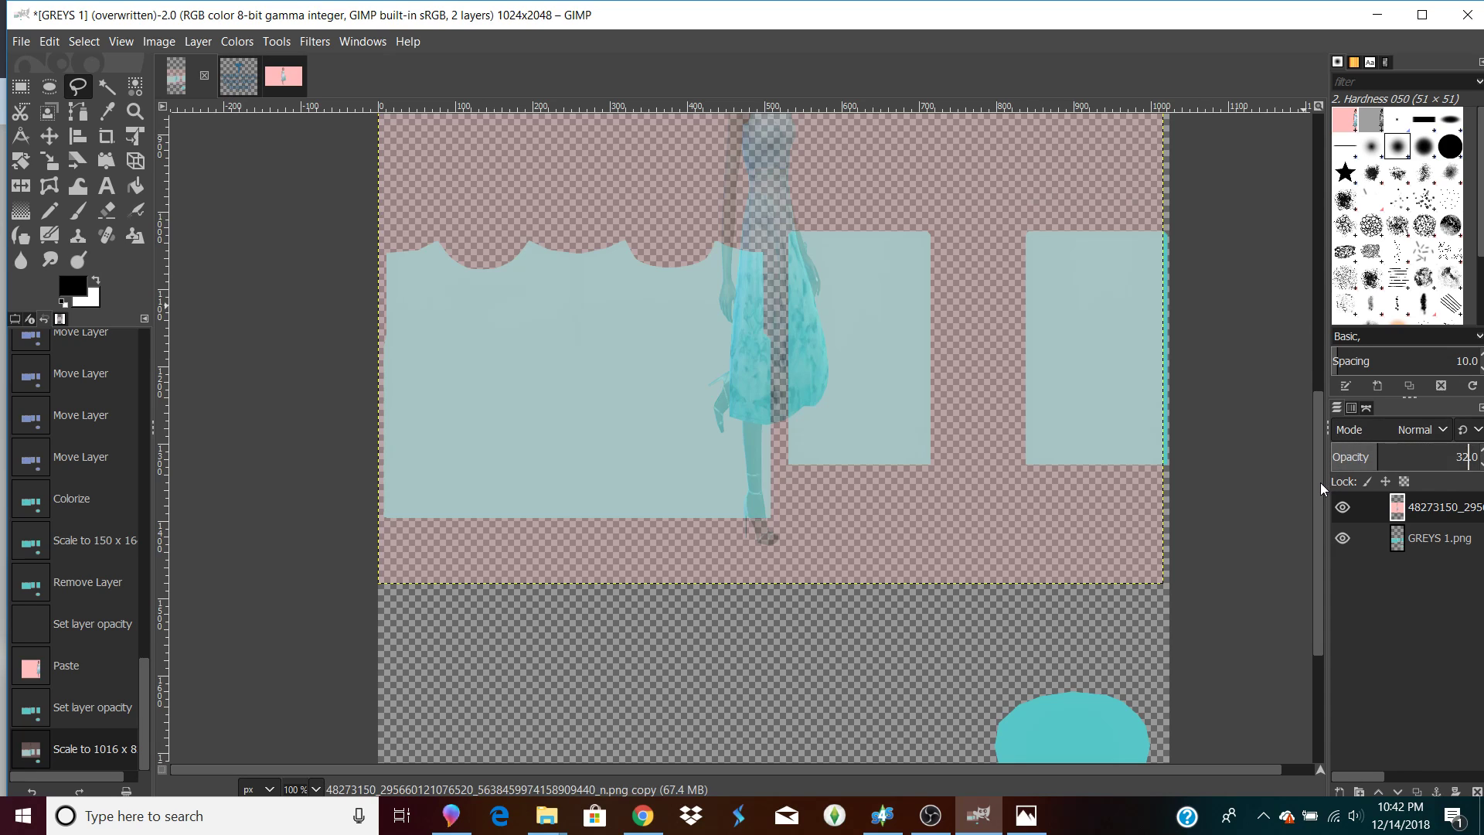
scroll(617, 361, up, 1)
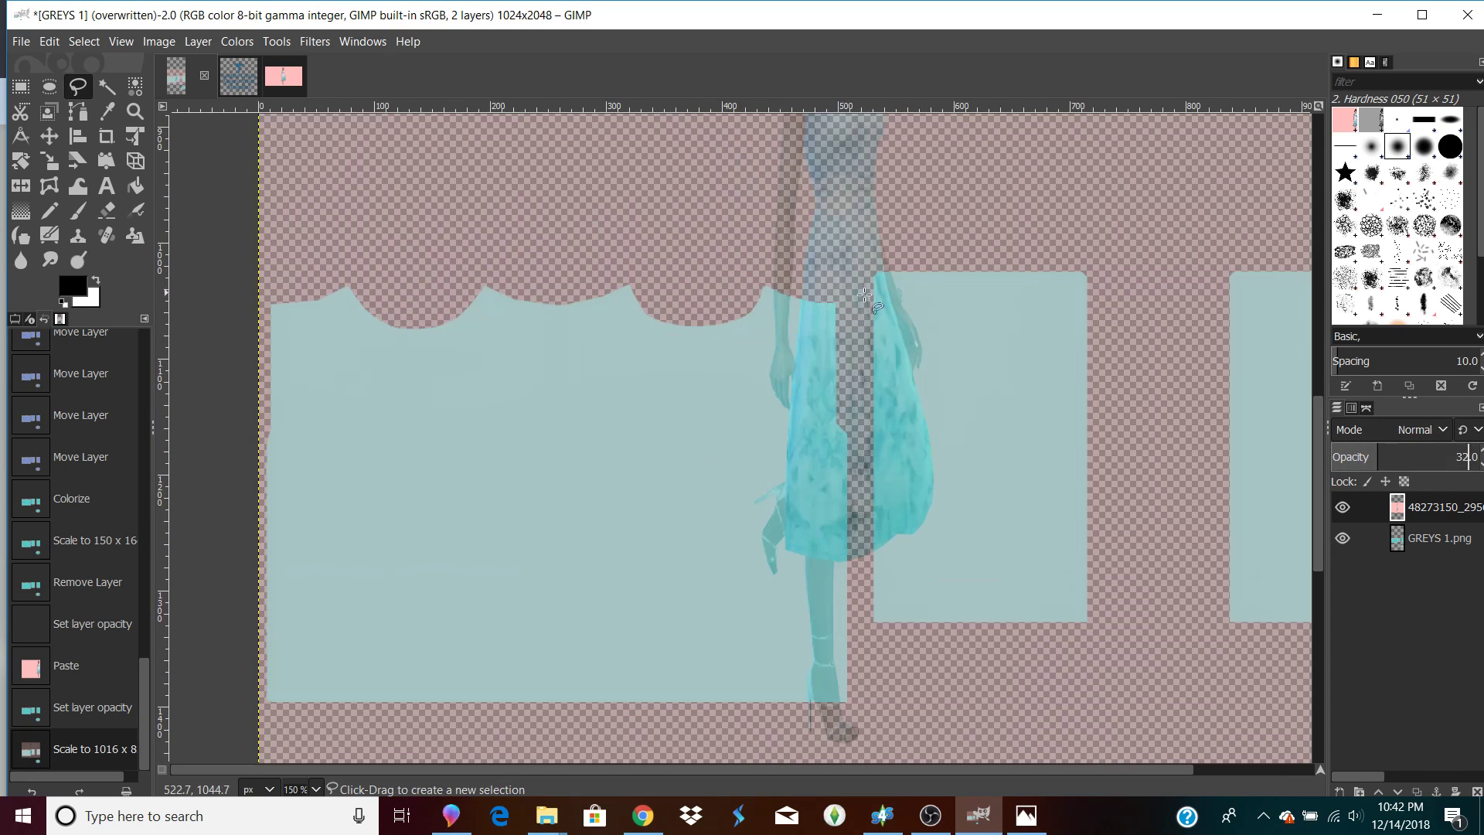
click(837, 303)
click(837, 417)
click(848, 436)
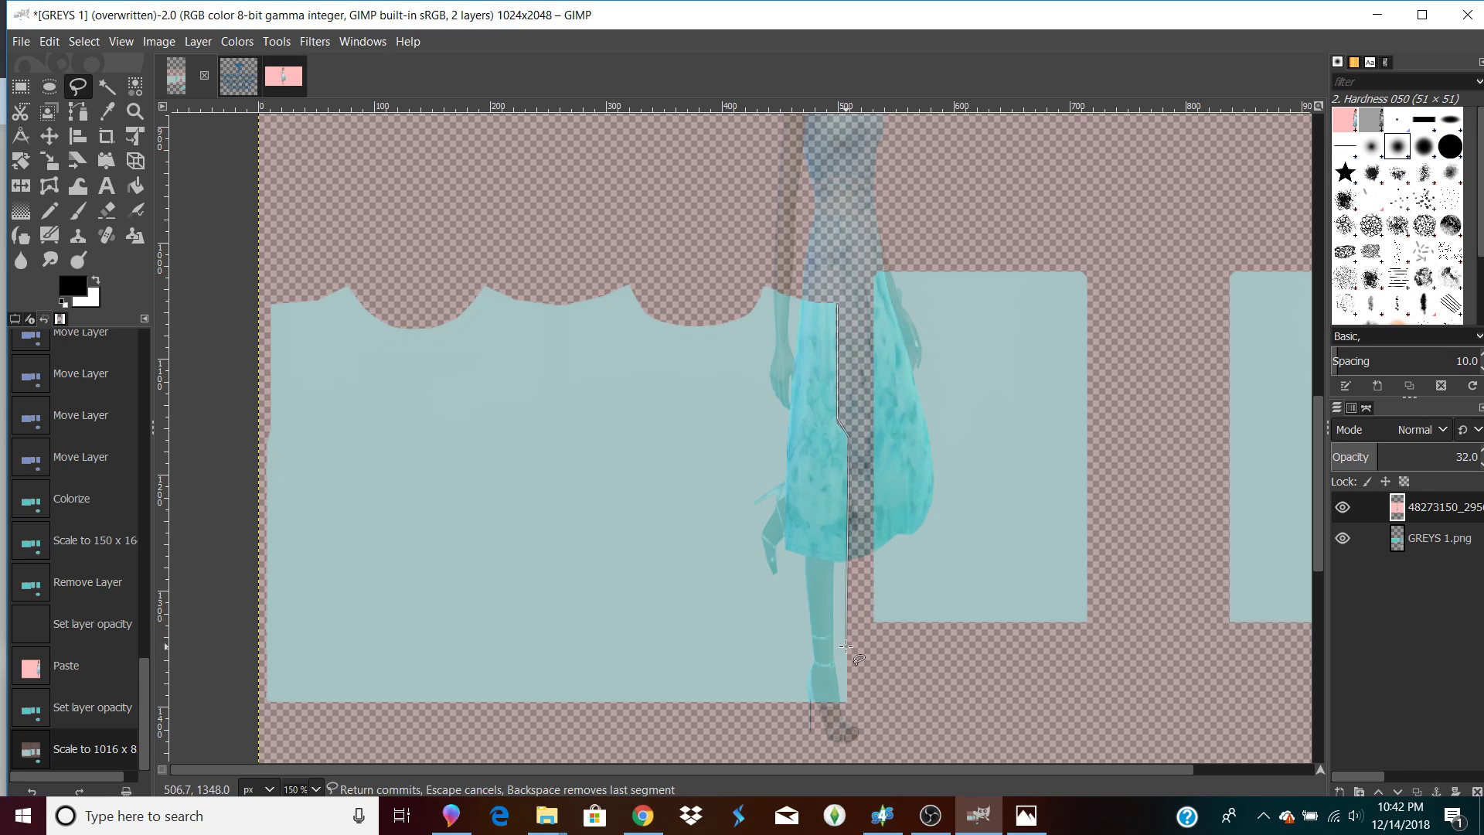
click(846, 704)
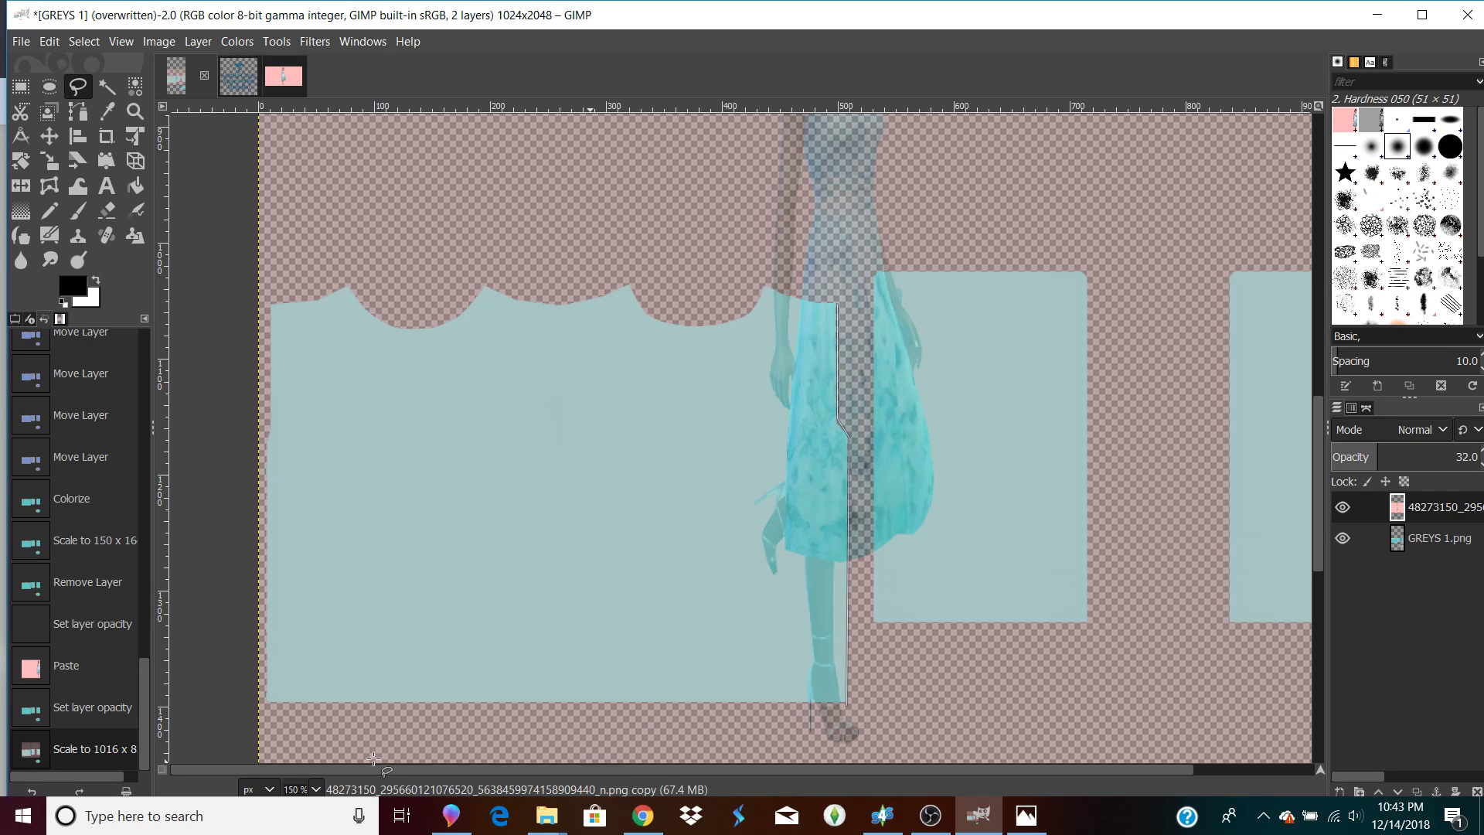
click(265, 702)
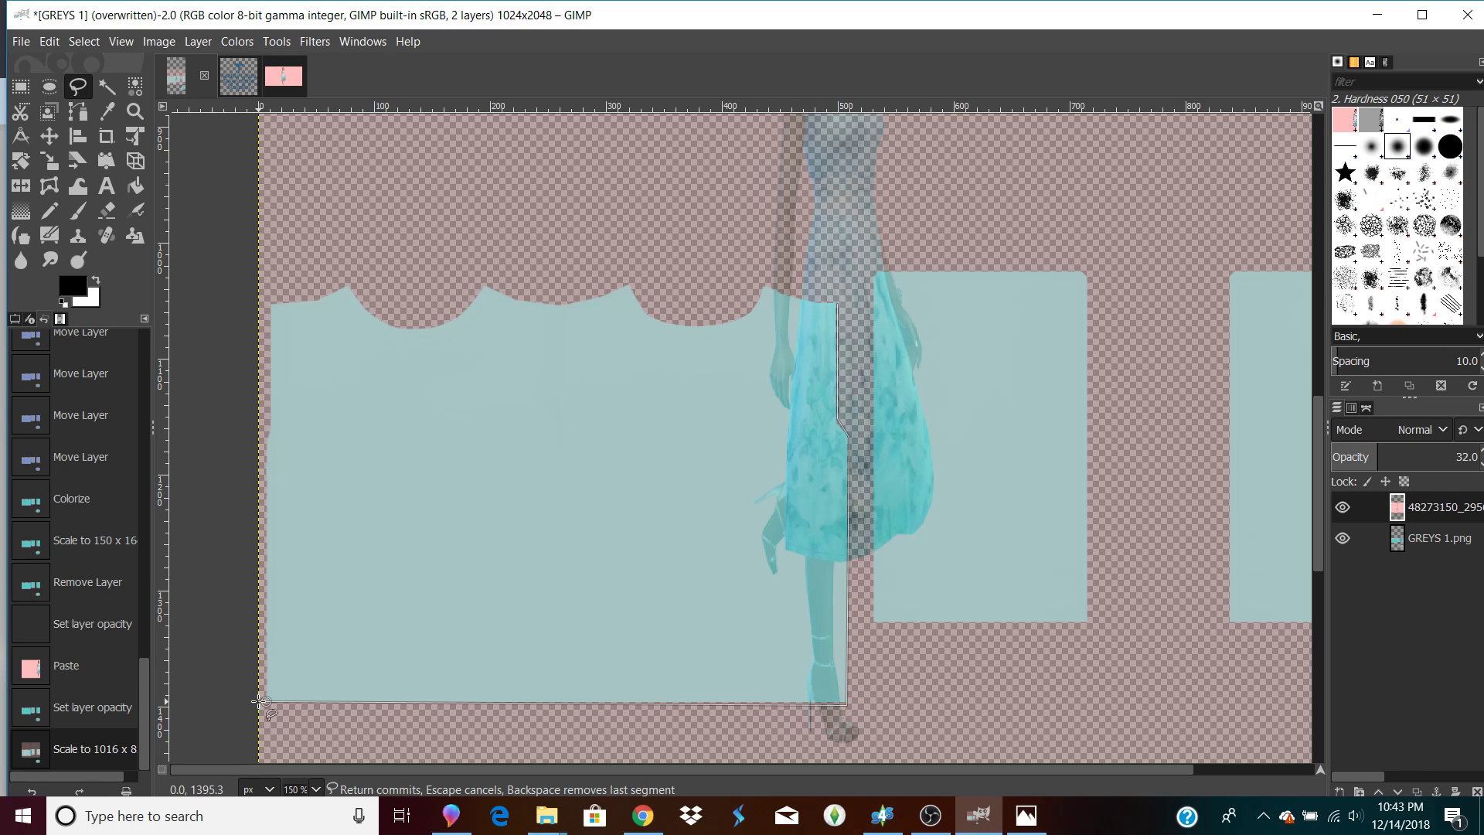
click(259, 760)
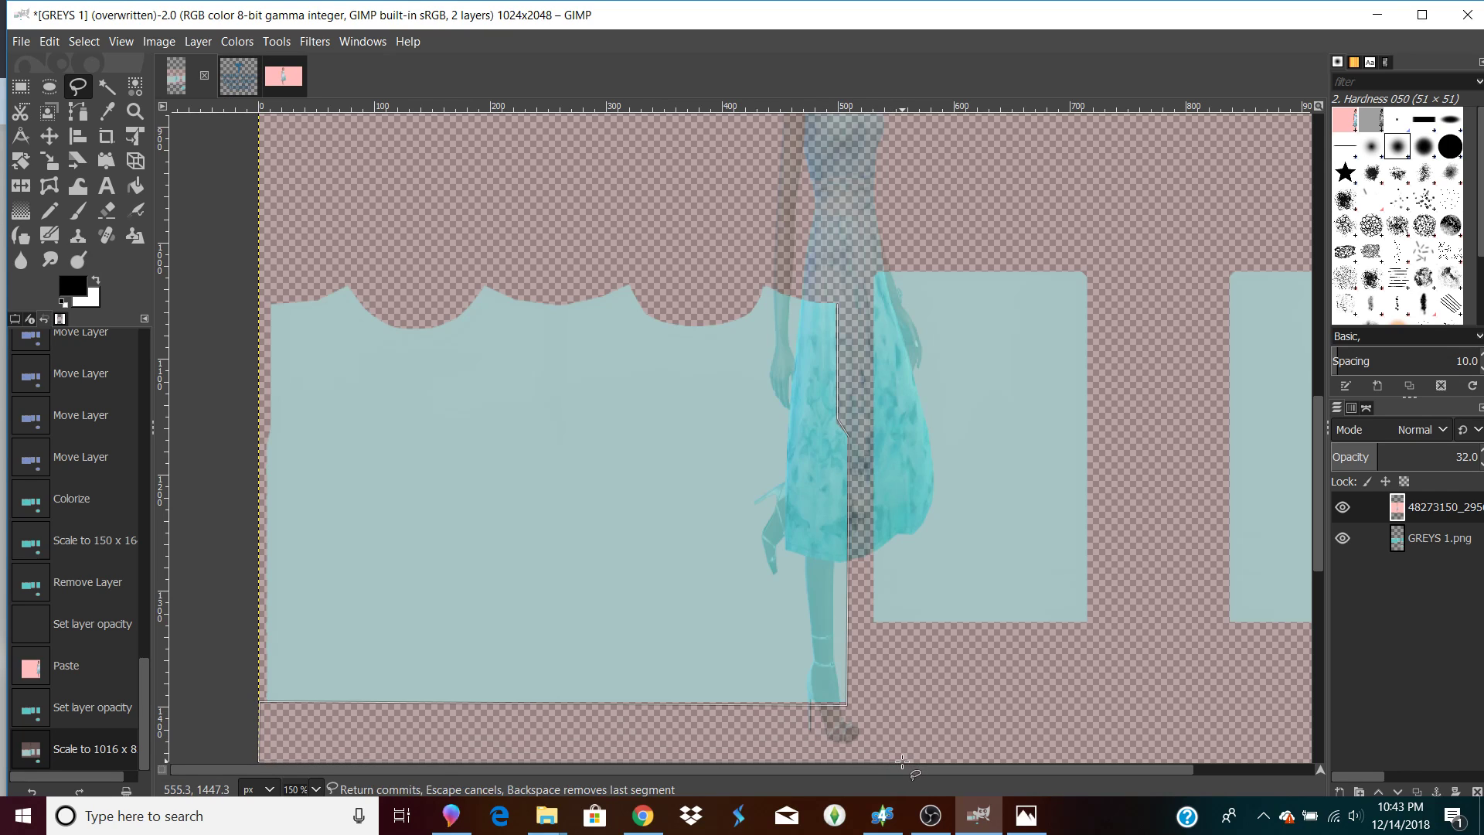
scroll(986, 769, right, 4)
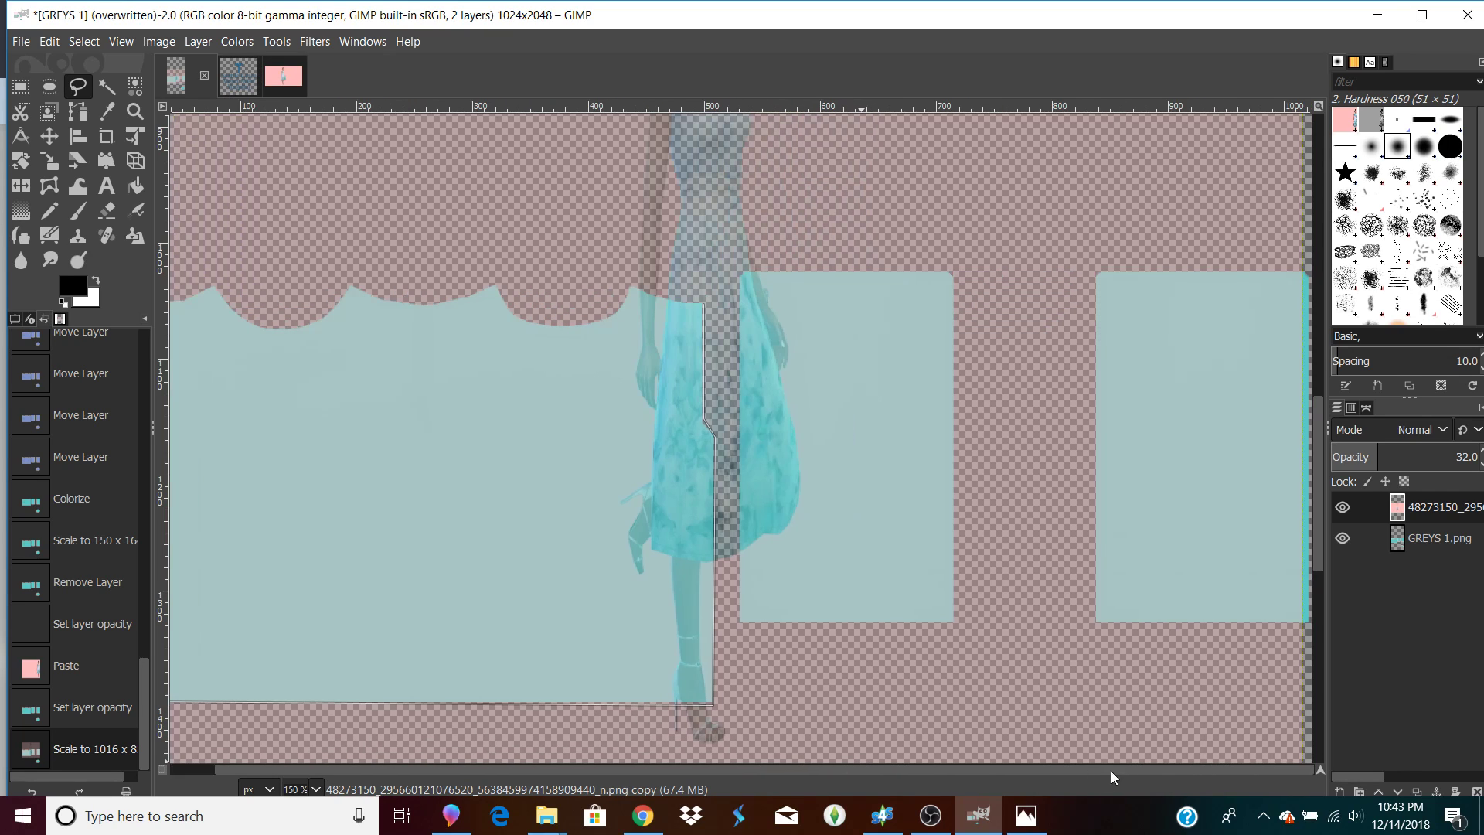
click(1298, 761)
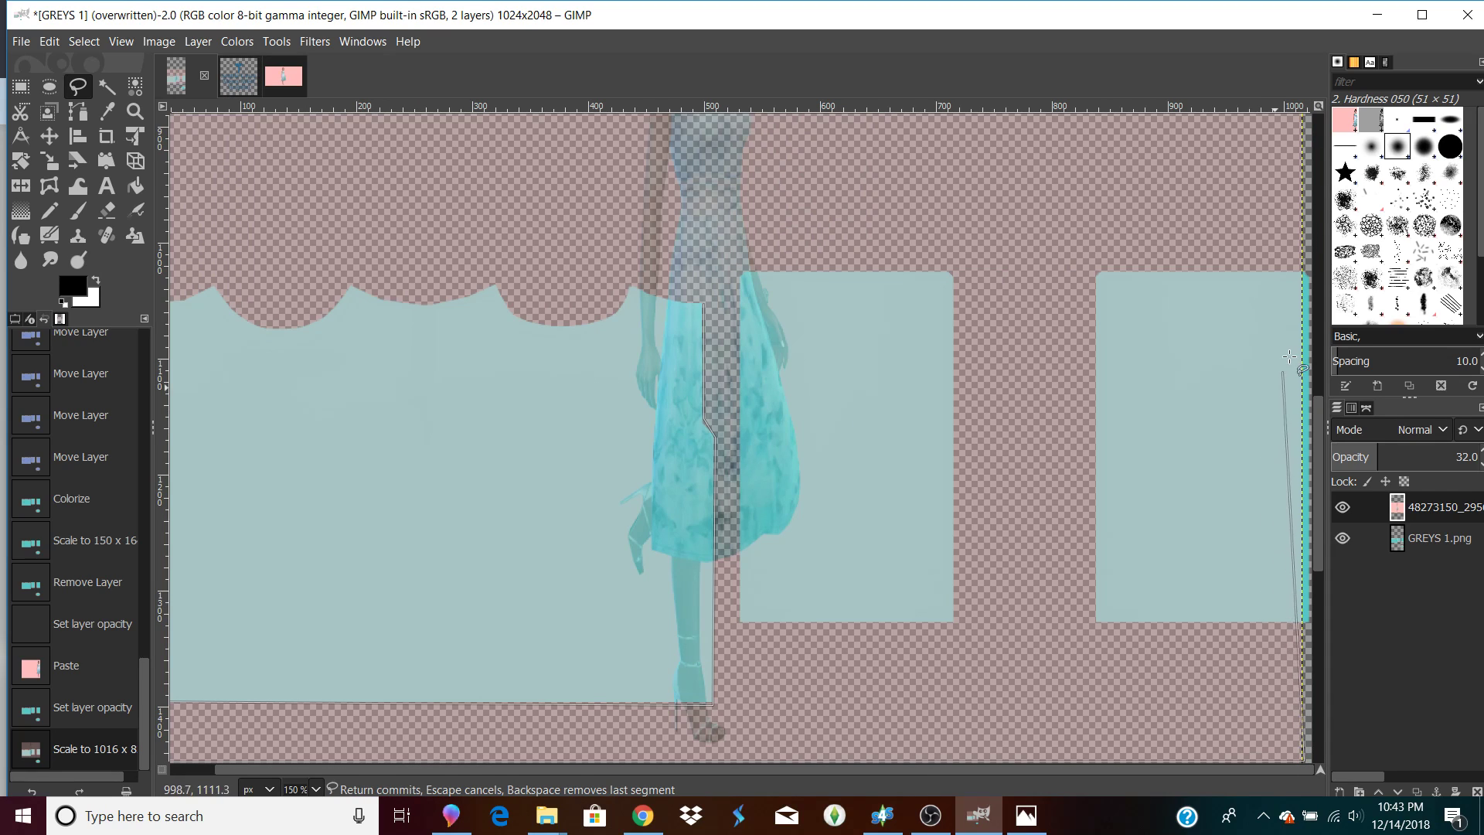
click(1305, 270)
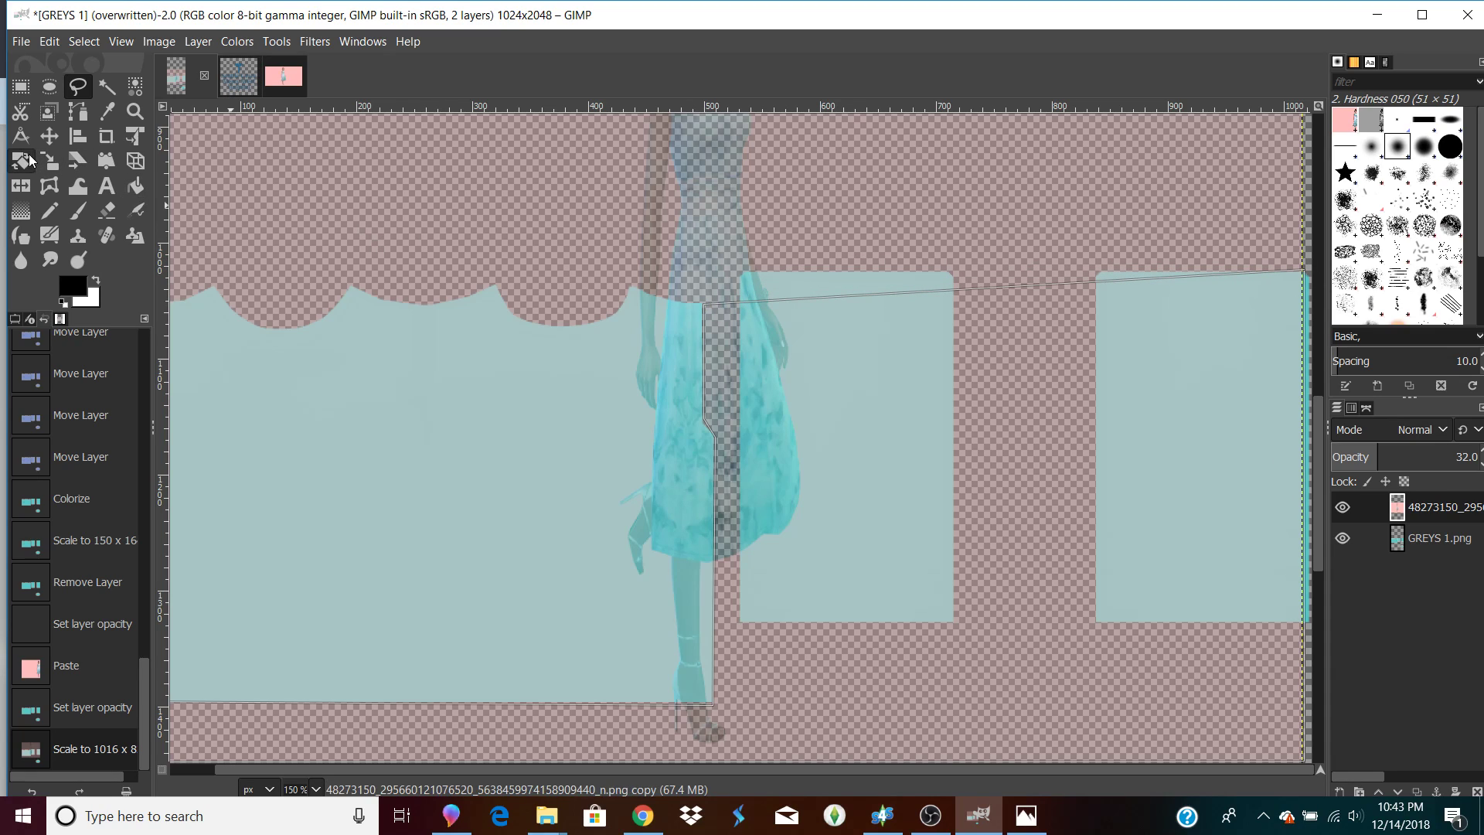
click(53, 134)
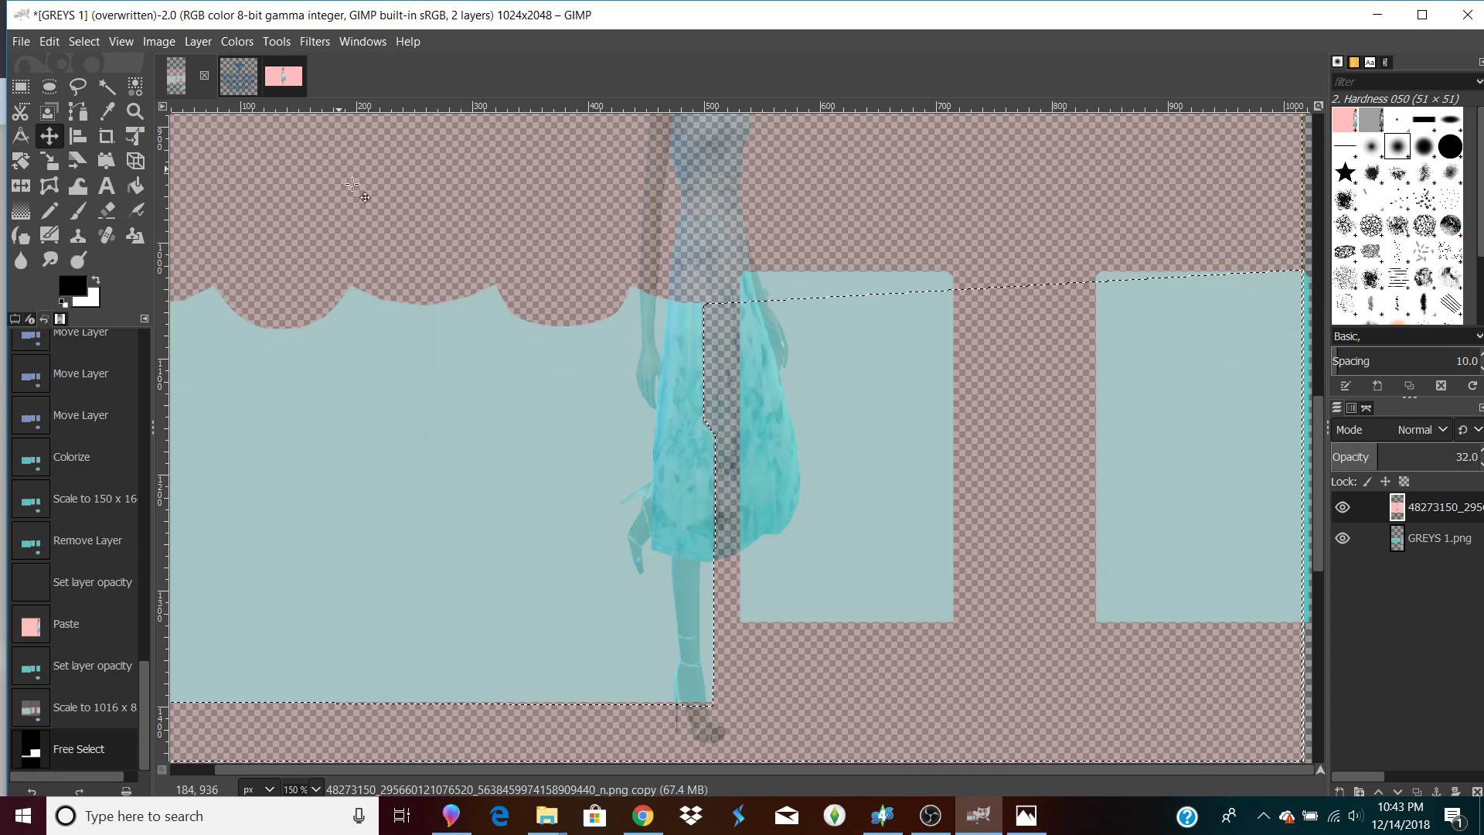
key(Delete)
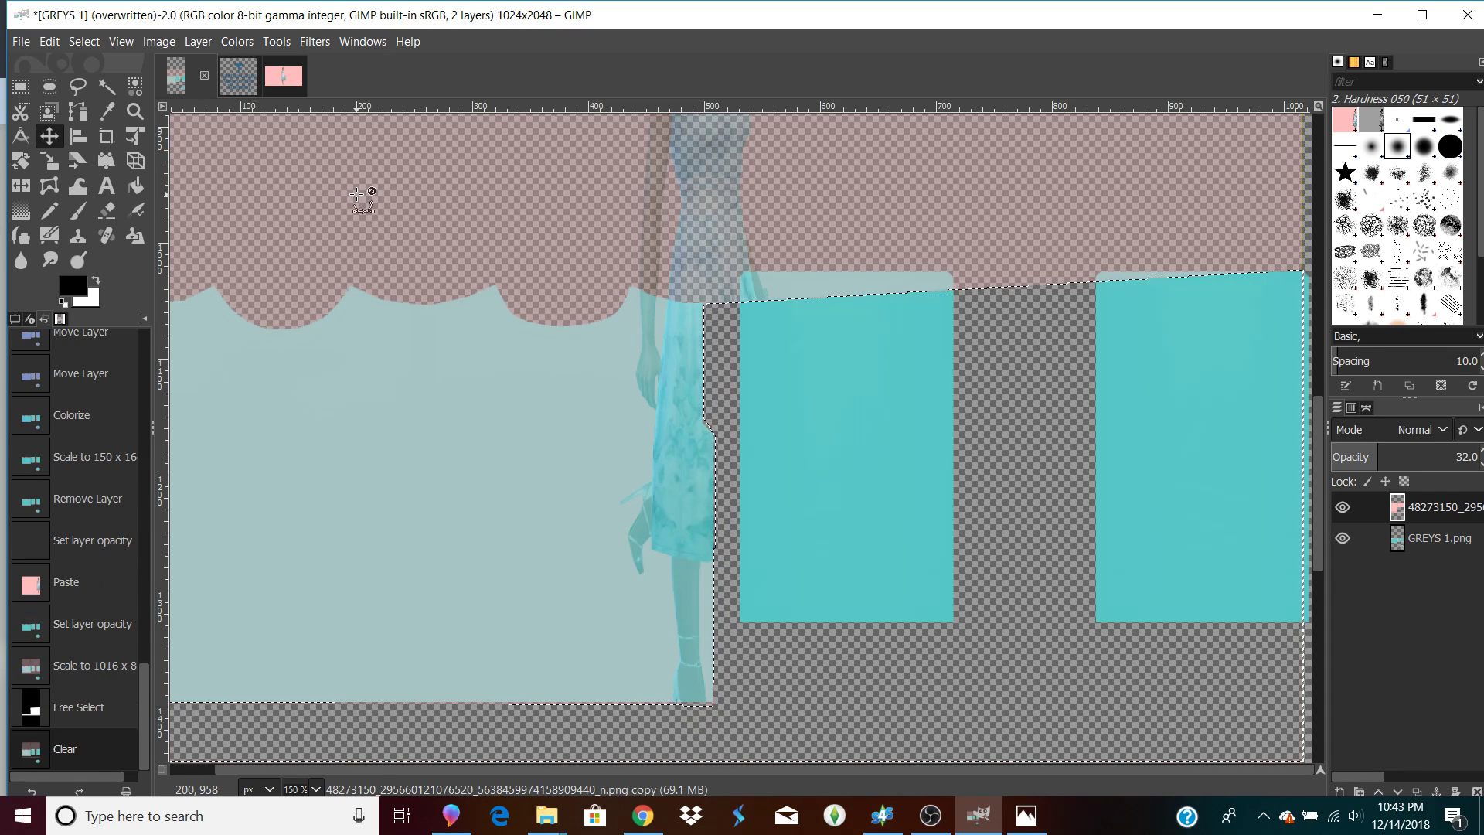
Select the leftover pink strip below the shirt pieces with a full-width rectangle and clear it from the picture layer.
key(minus)
key(minus)
key(minus)
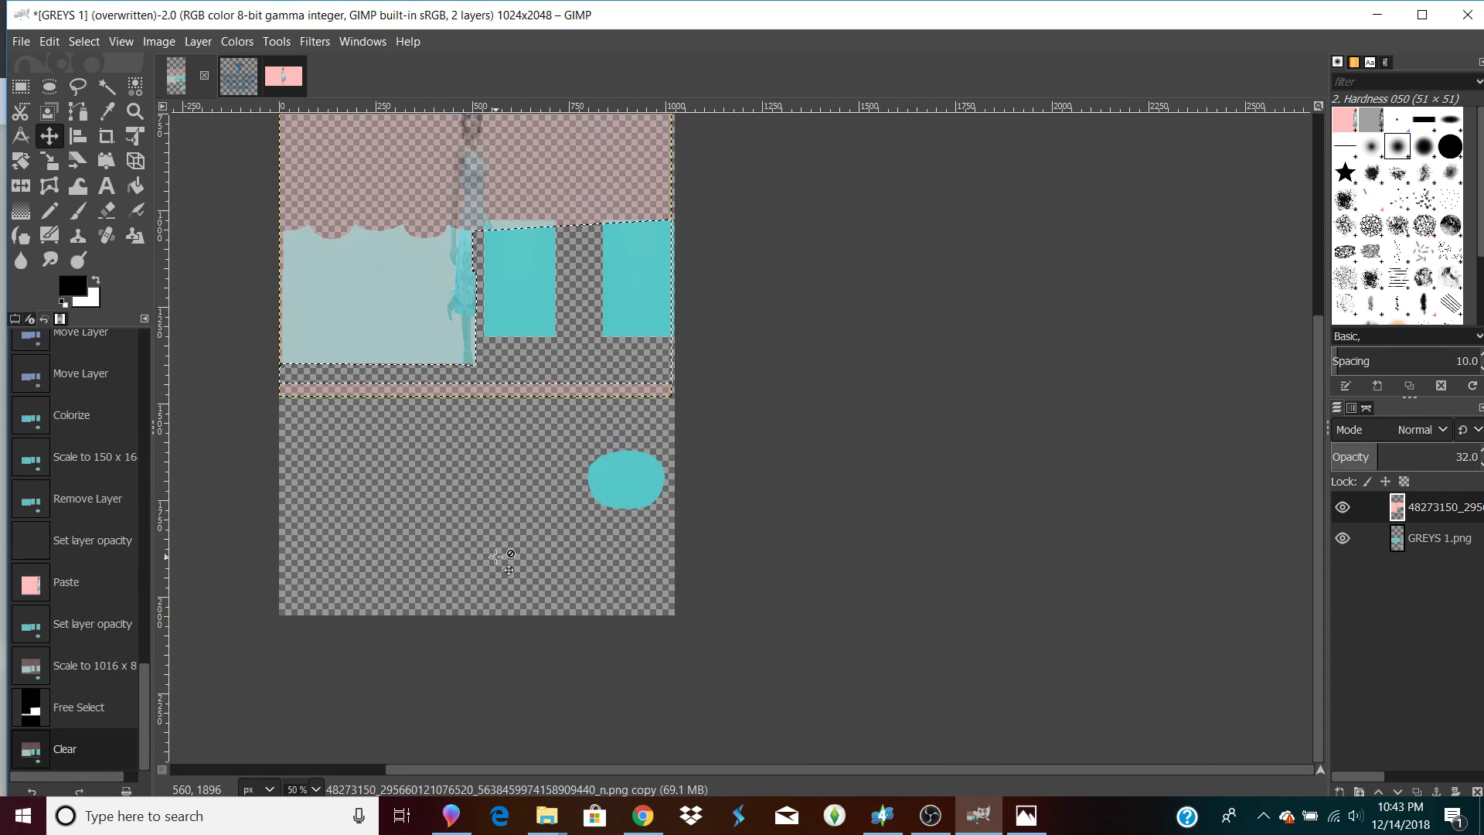
drag(766, 773, 680, 773)
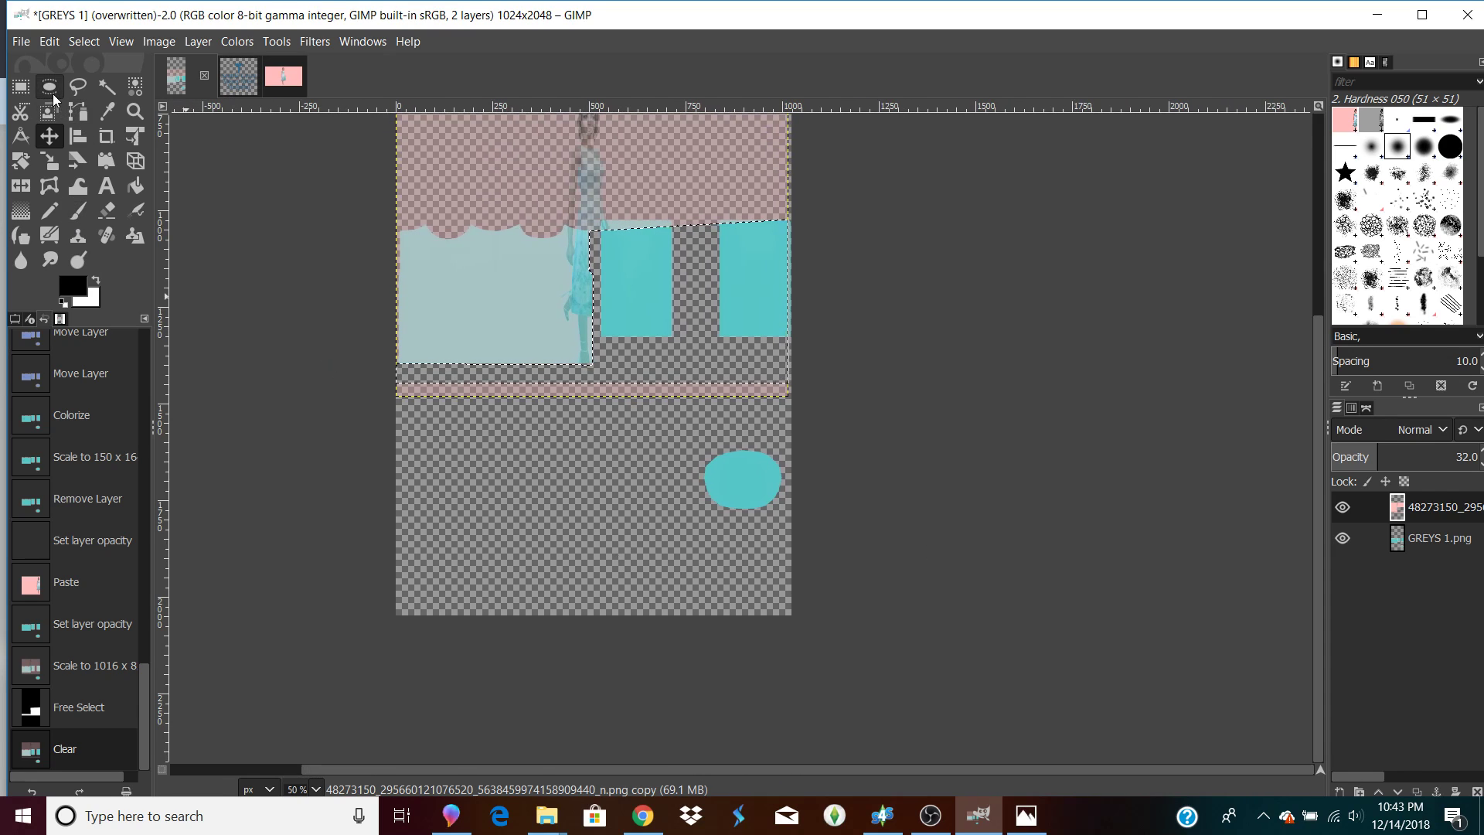
click(20, 87)
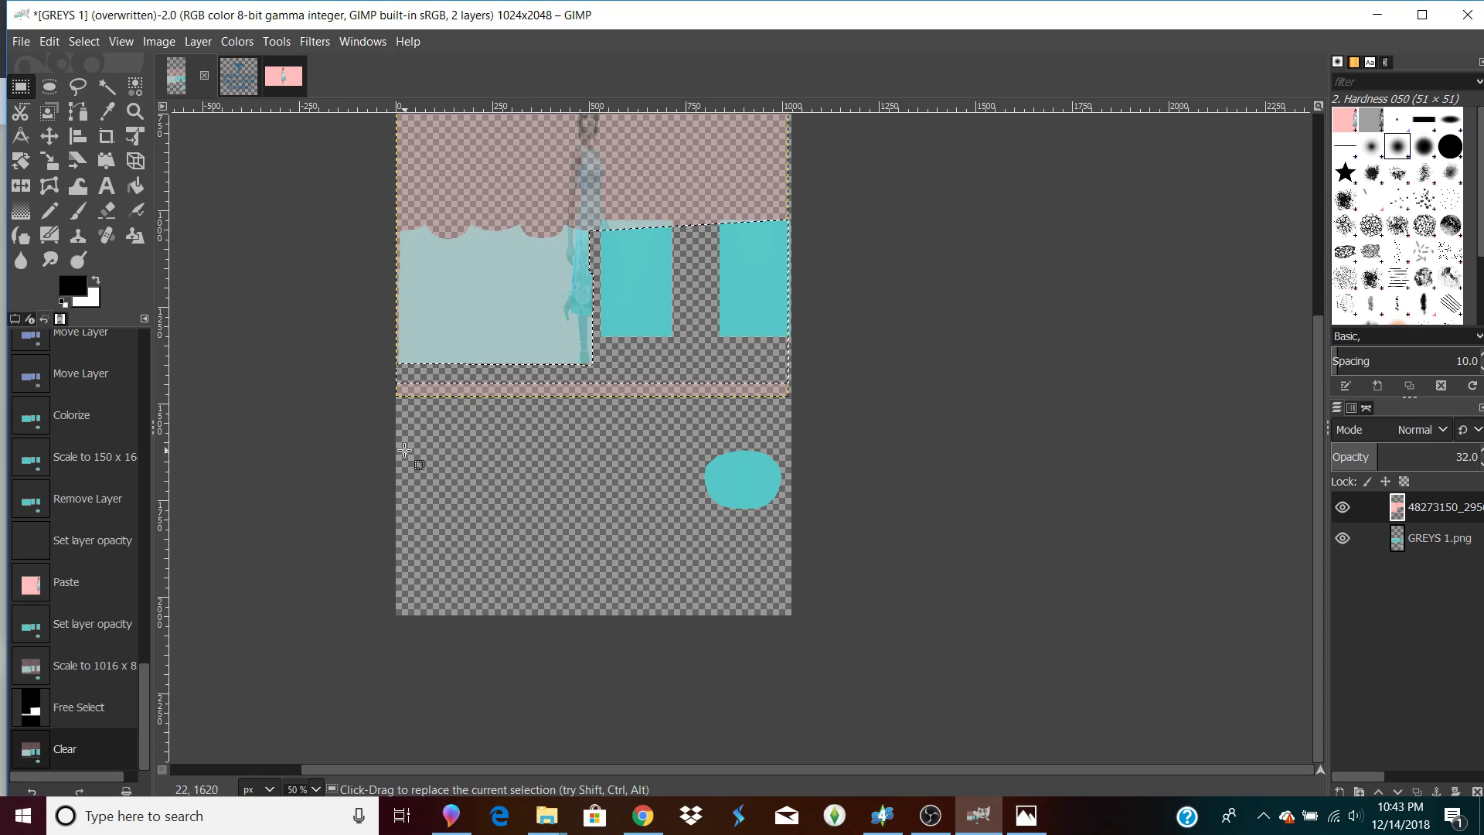
drag(401, 429, 472, 377)
drag(784, 371, 797, 374)
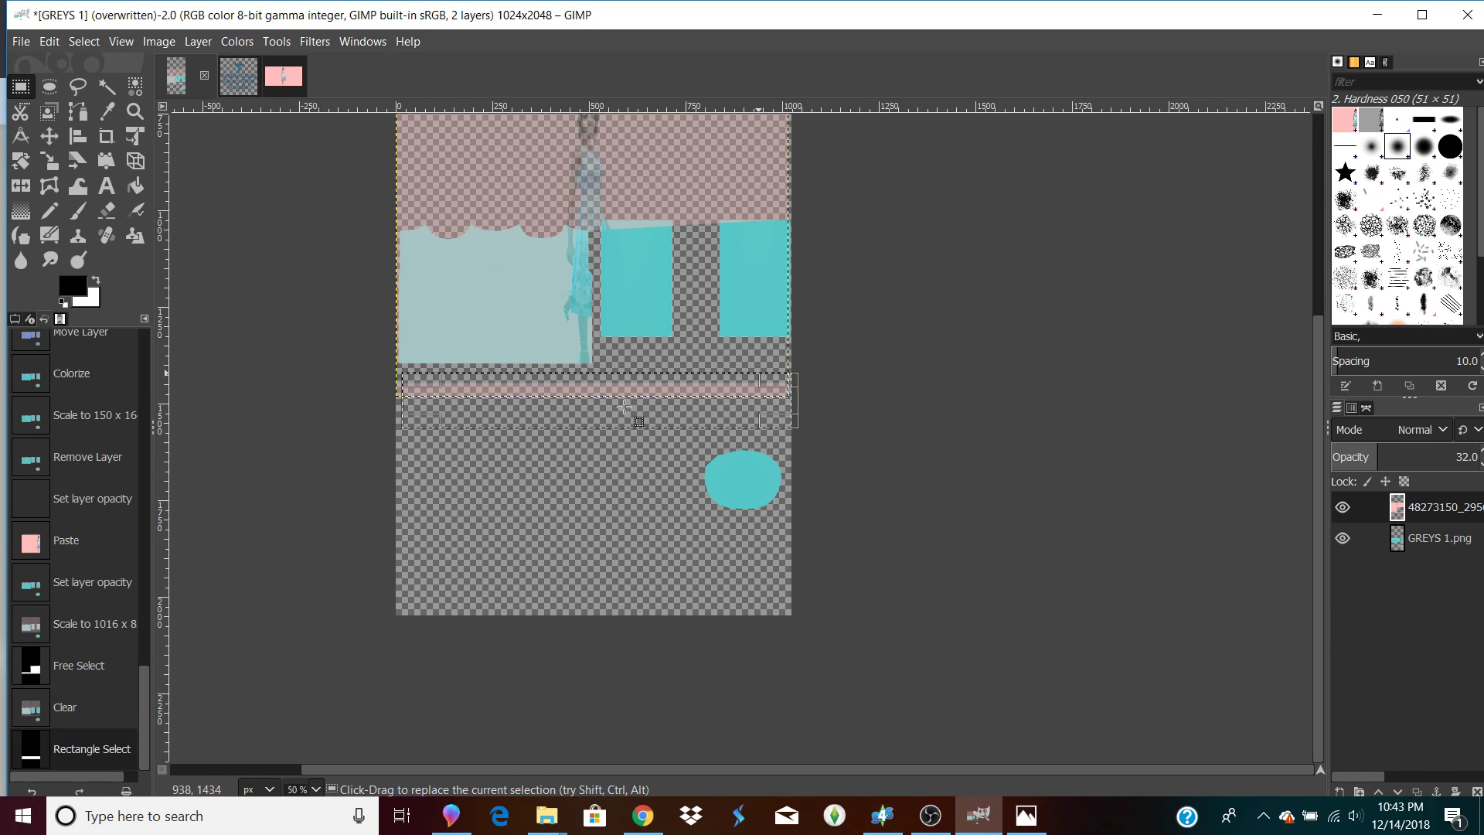
drag(408, 388, 391, 390)
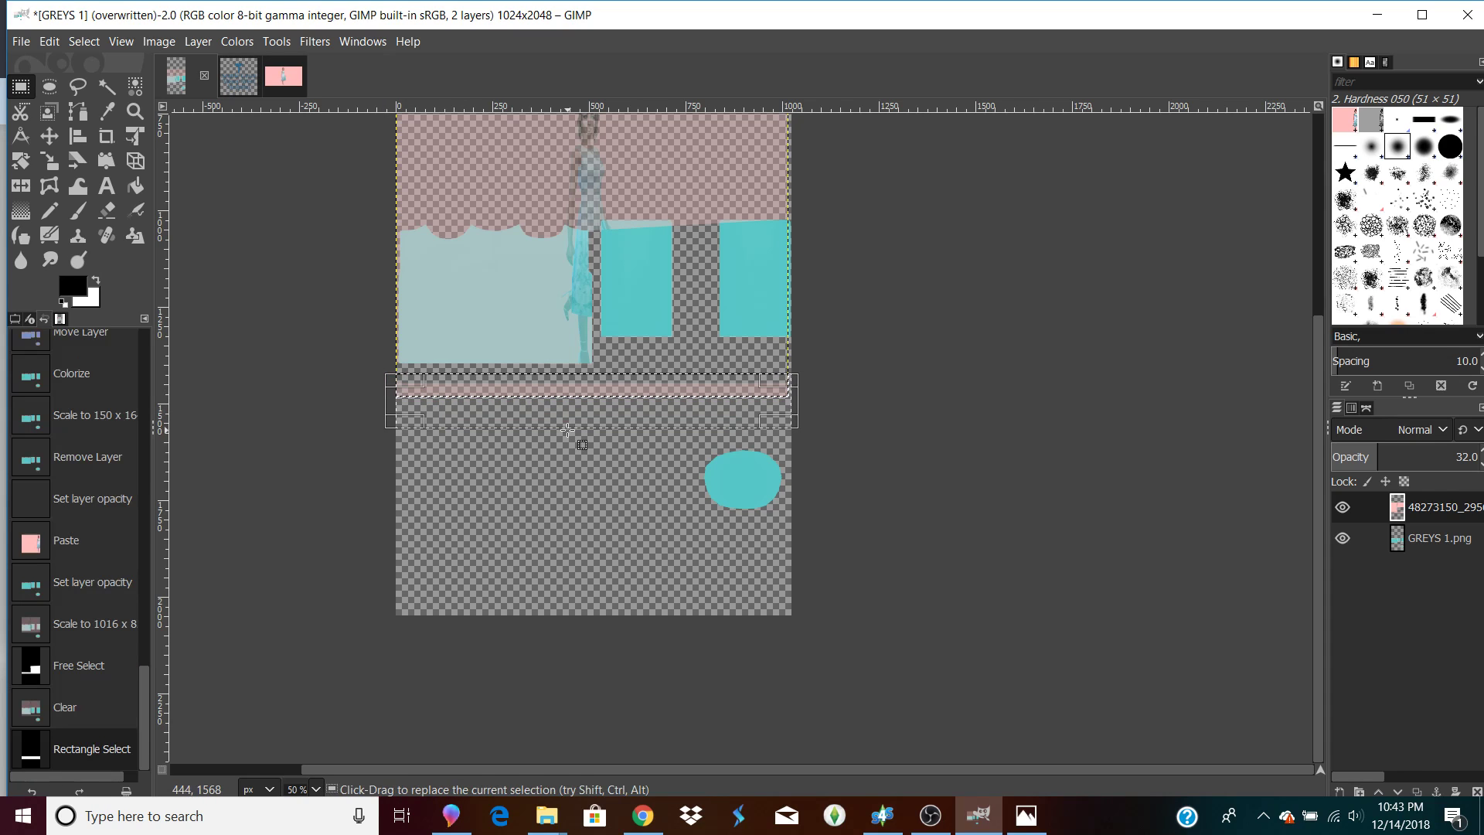
key(Delete)
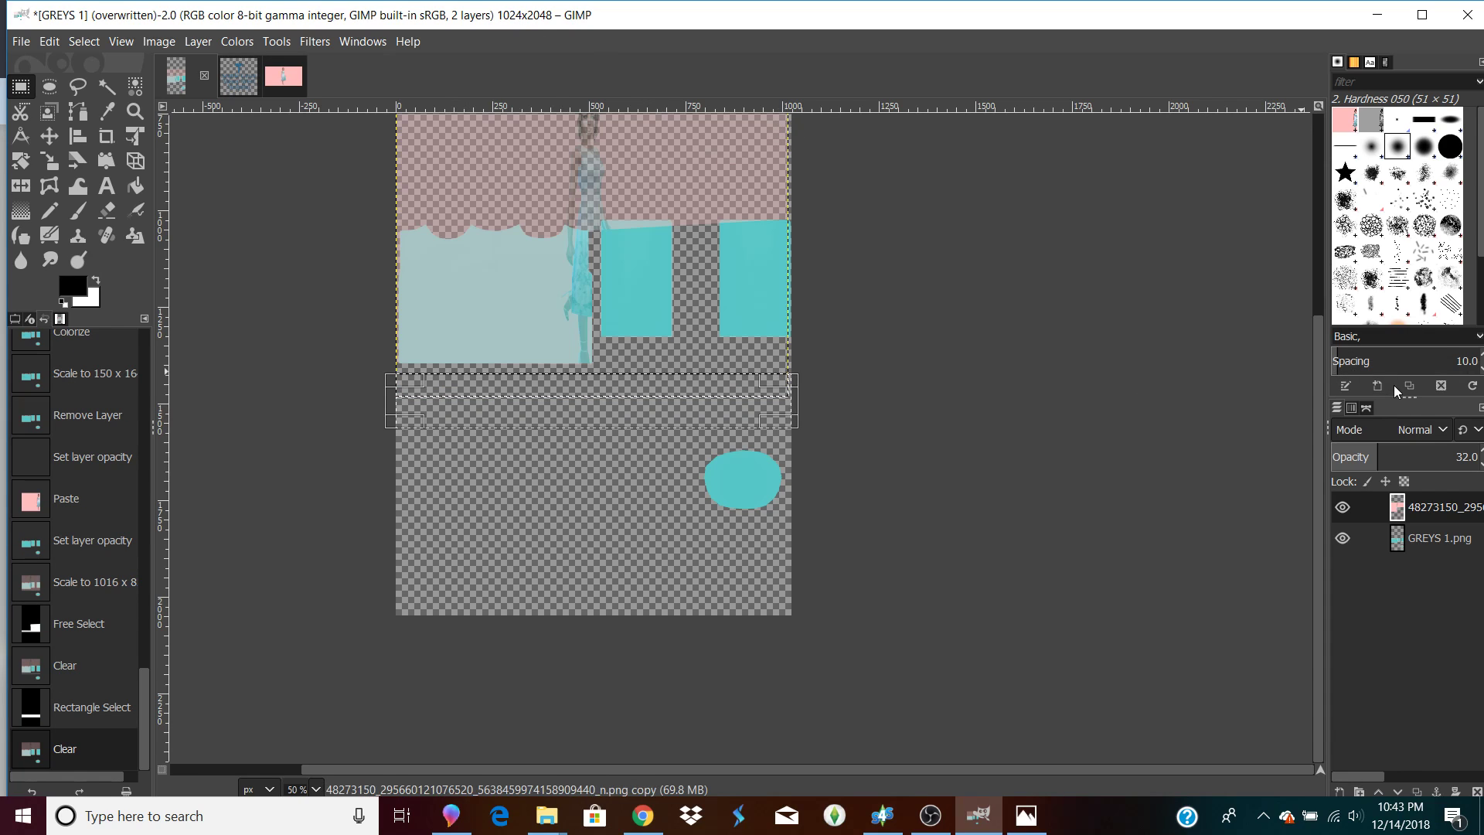
Select the picture area above the shirt pieces with a rectangle across the texture and clear it.
scroll(1305, 355, up, 5)
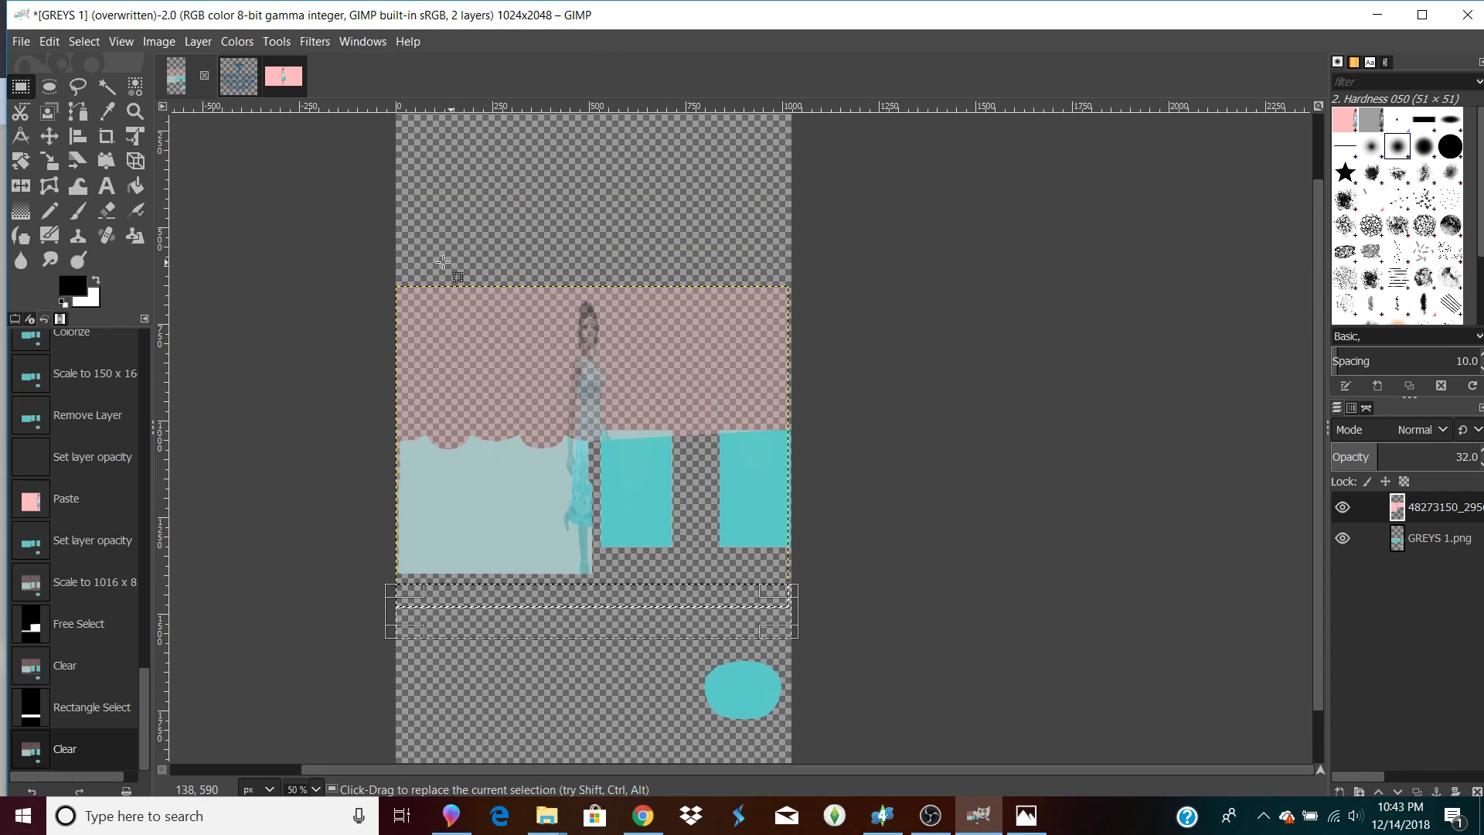
drag(398, 256, 783, 426)
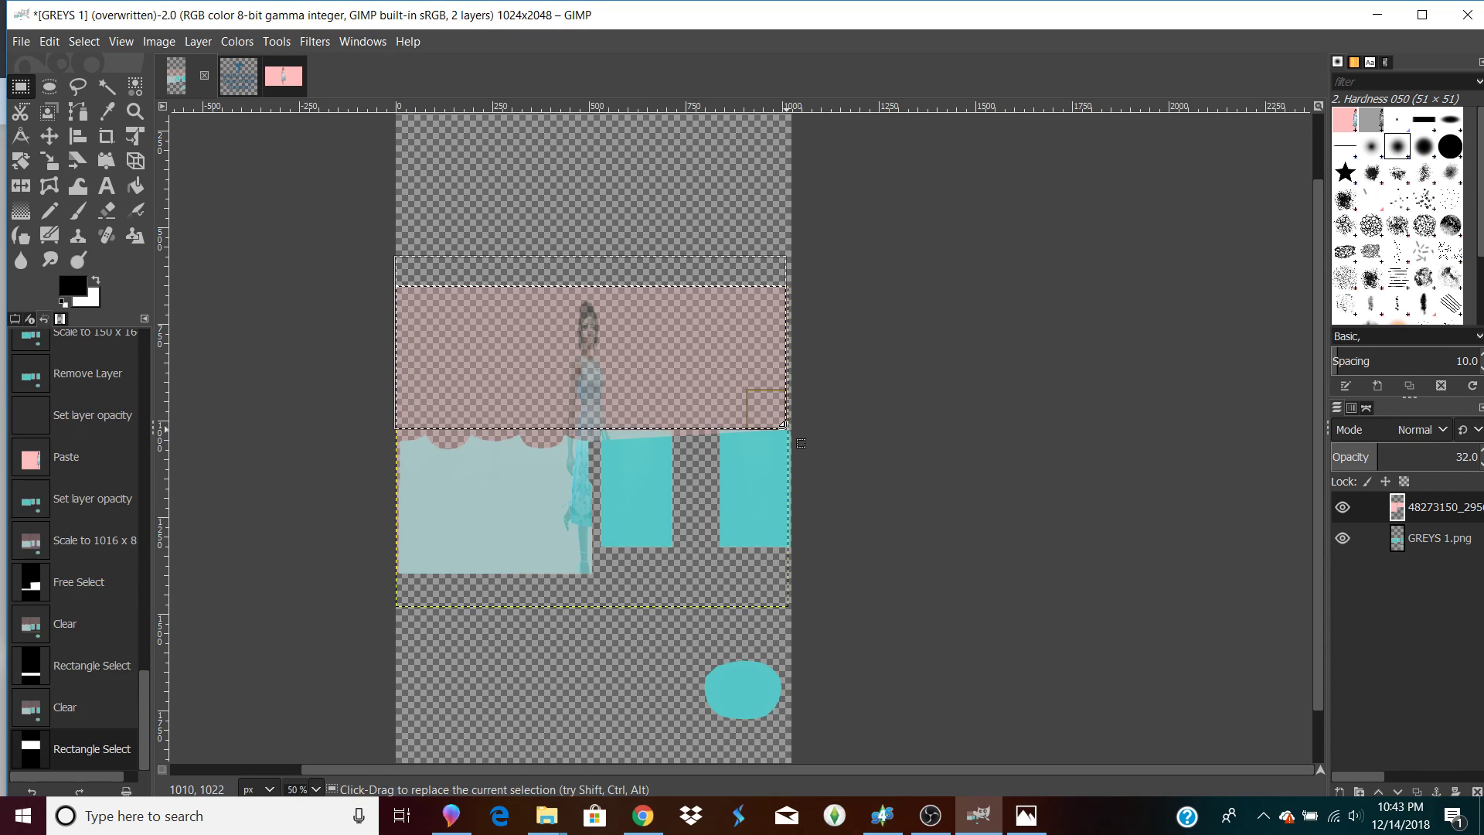
key(Delete)
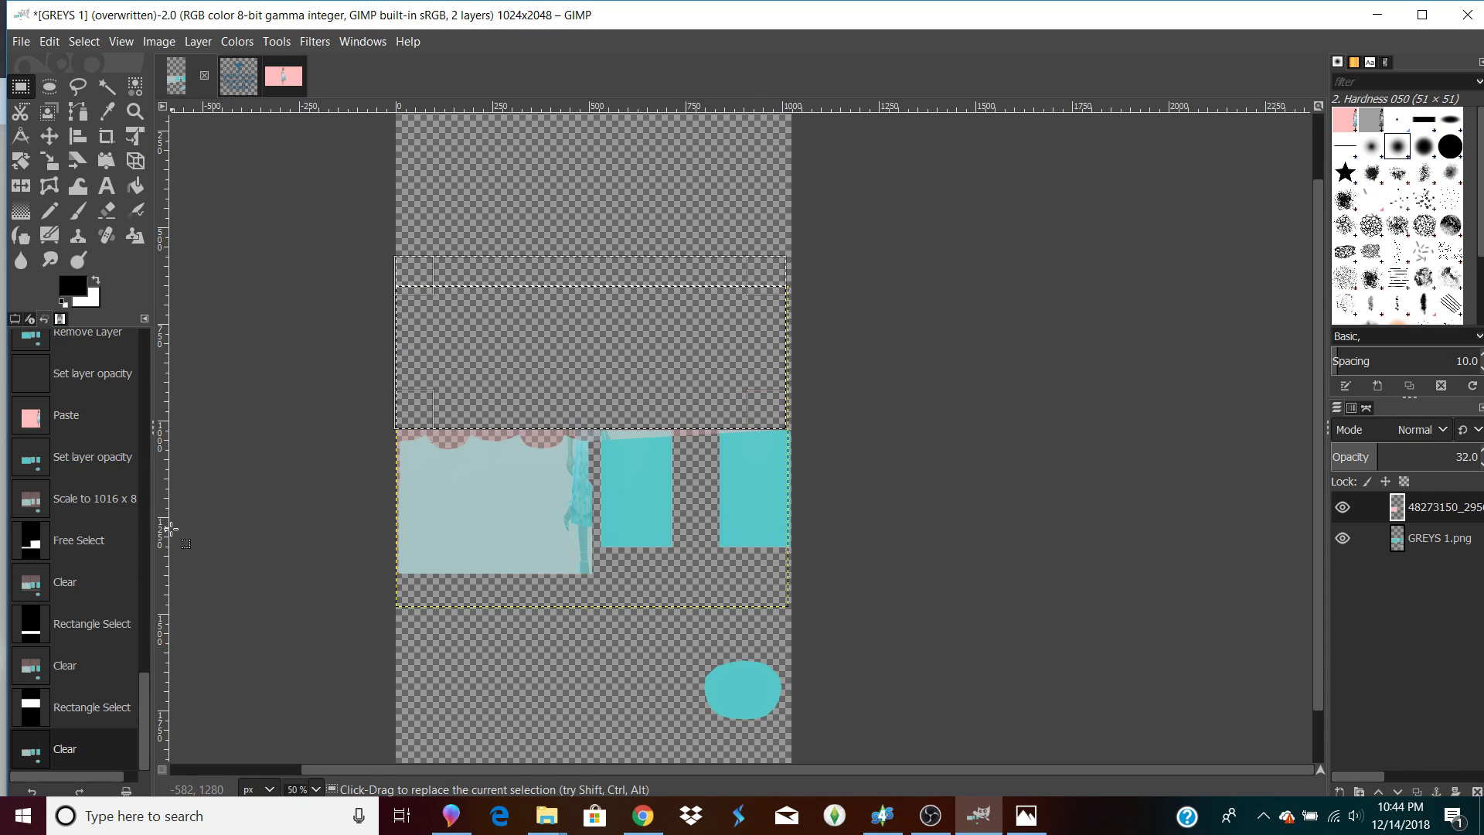
Clear the picture remnants along the upper edges of the two sleeve pieces using rectangle selections, and deselect everything.
drag(596, 371, 573, 295)
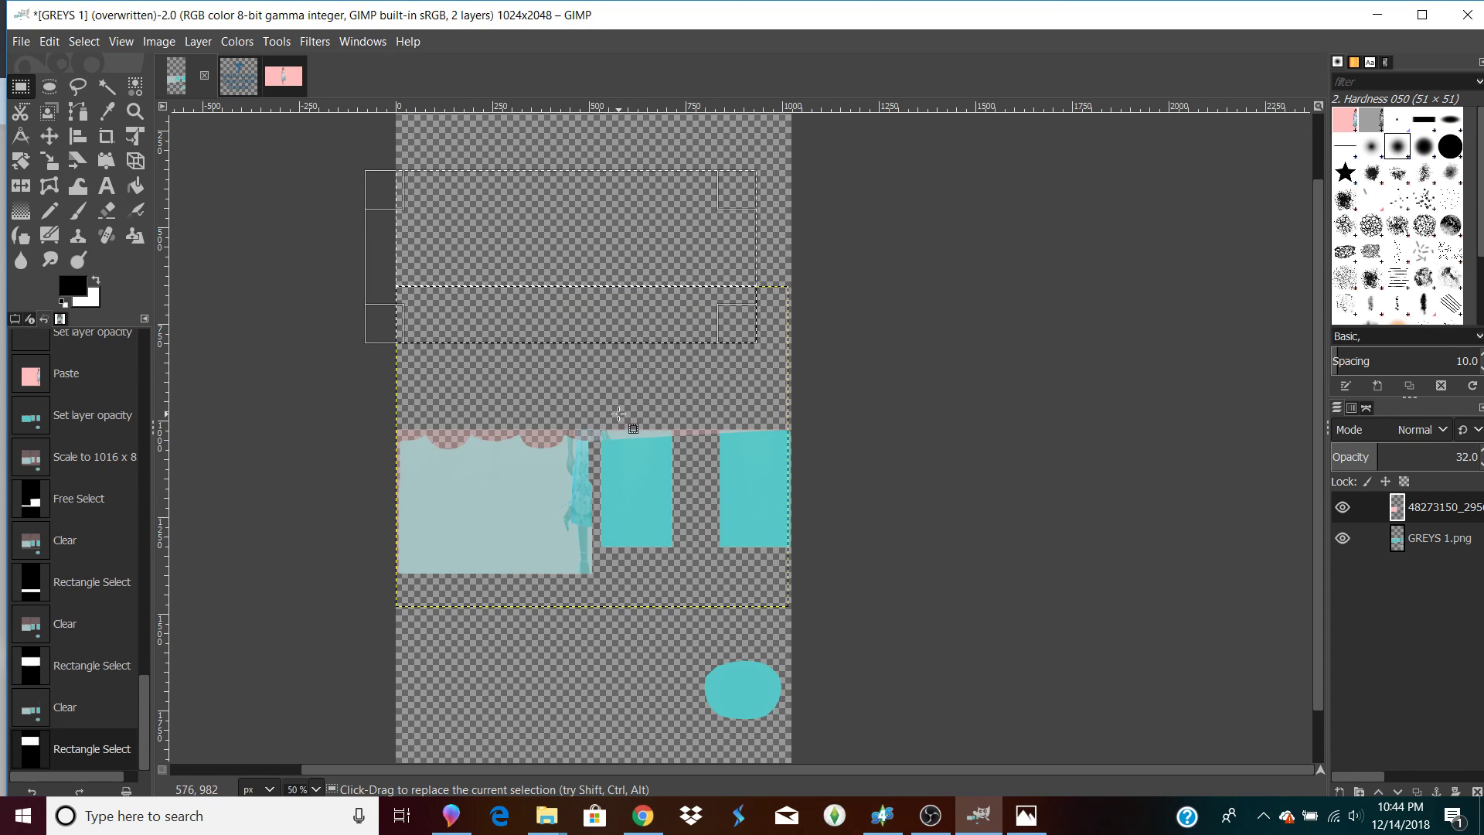
drag(615, 407, 826, 514)
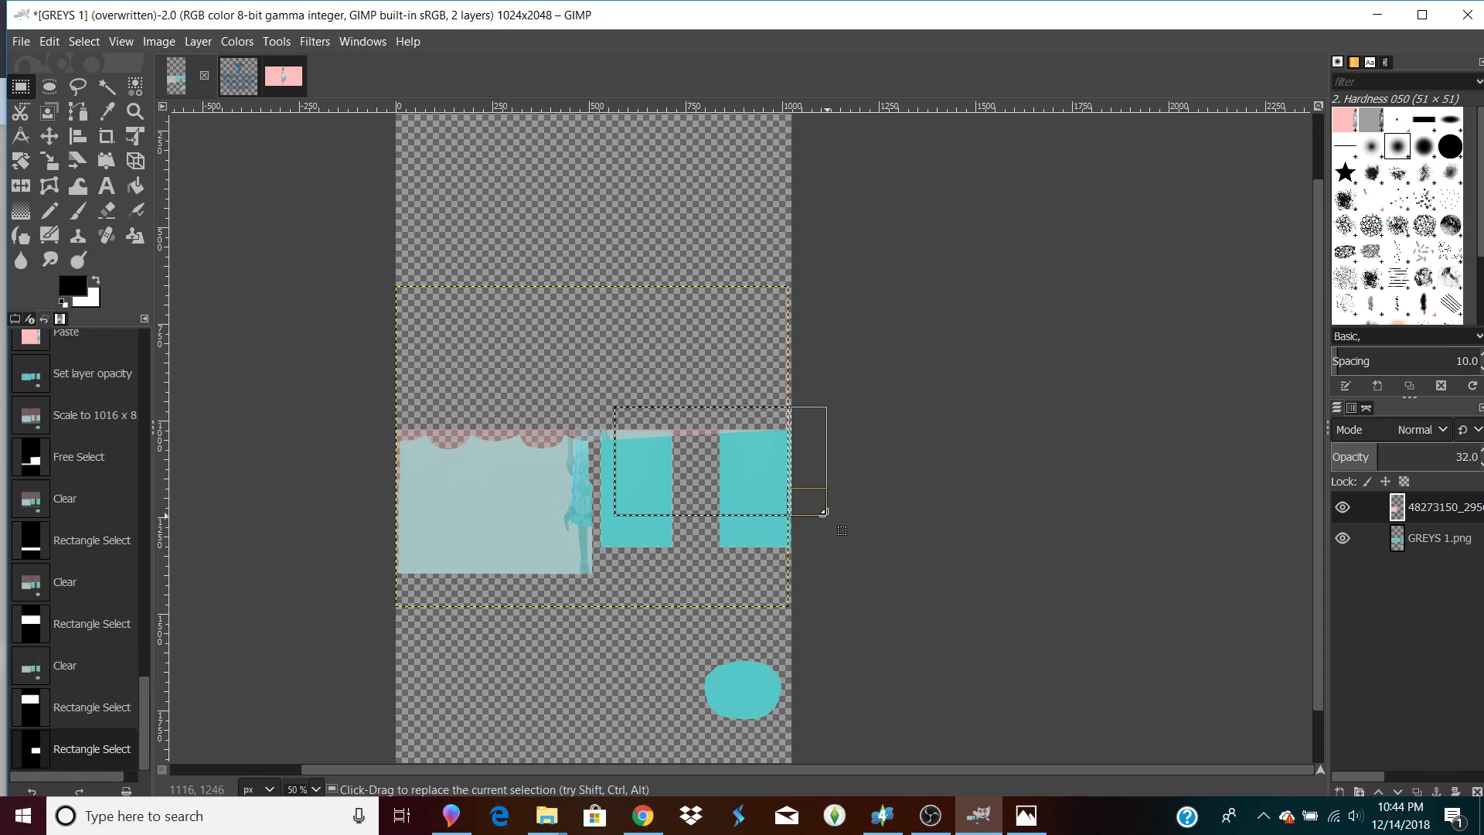
key(Delete)
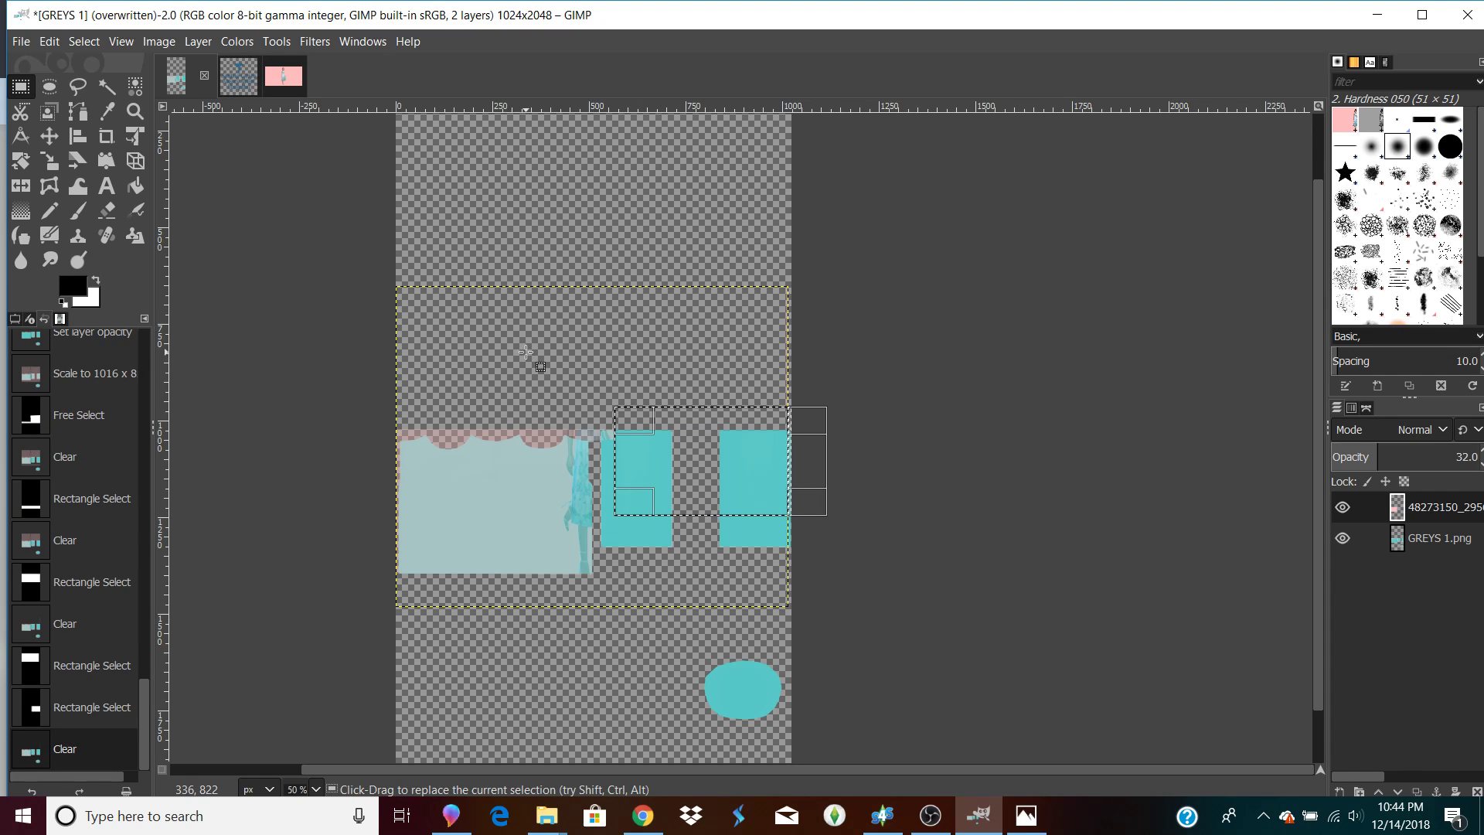
key(1)
drag(655, 469, 727, 542)
key(Delete)
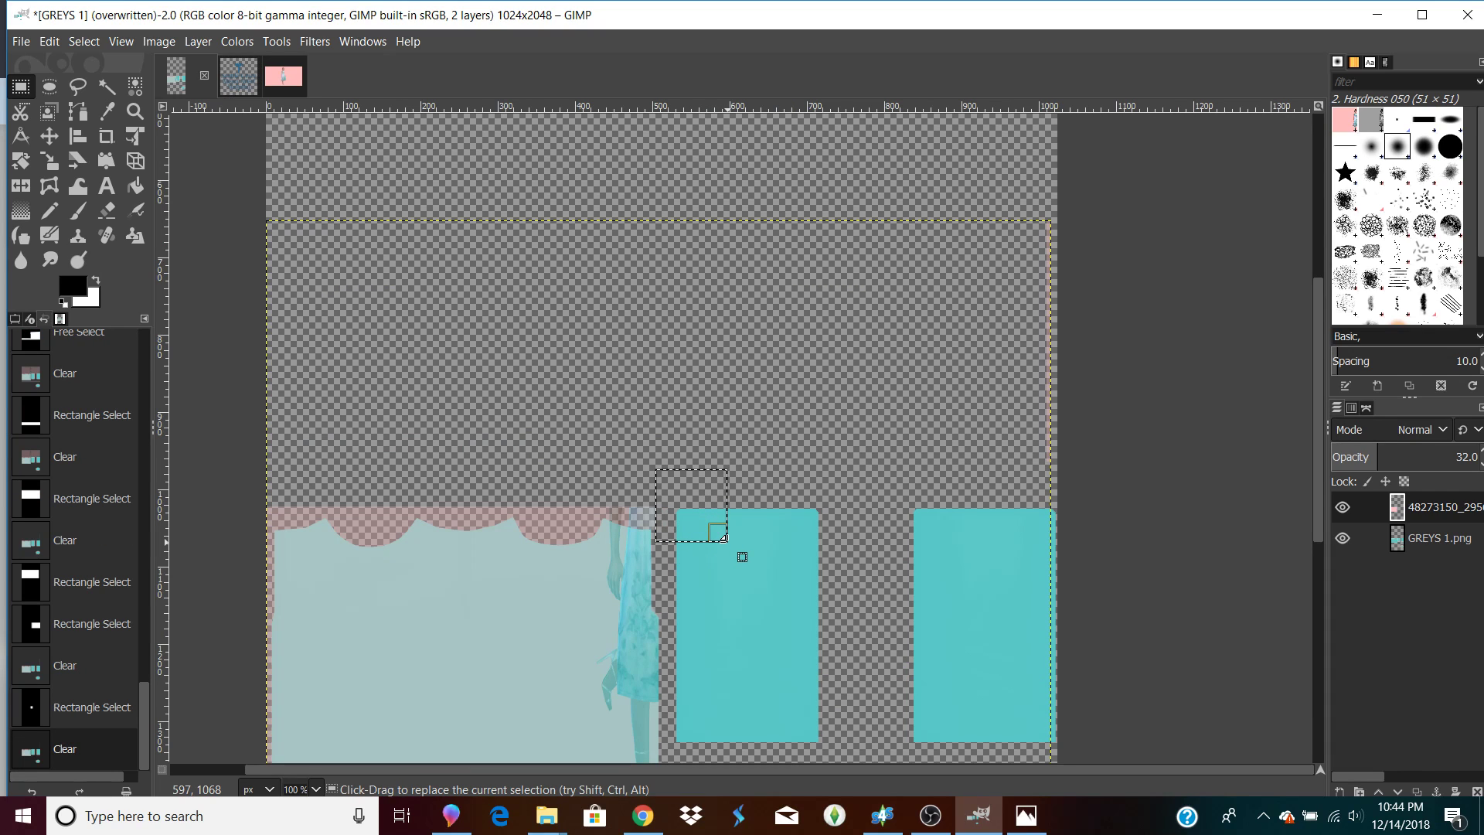
key(ctrl+shift+a)
drag(717, 770, 643, 772)
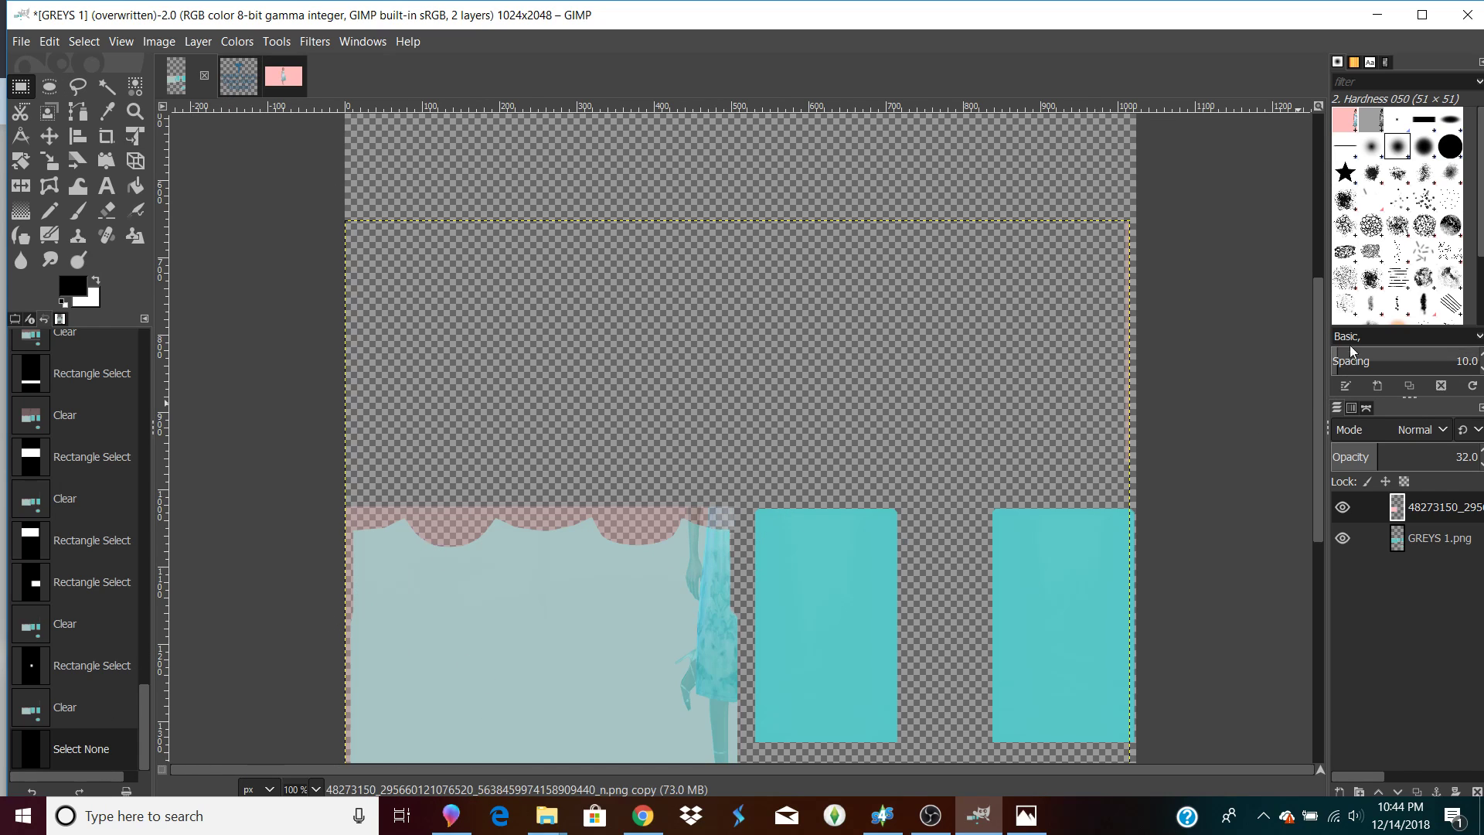
Raise the trimmed picture layer's opacity to 100.
scroll(1298, 414, down, 5)
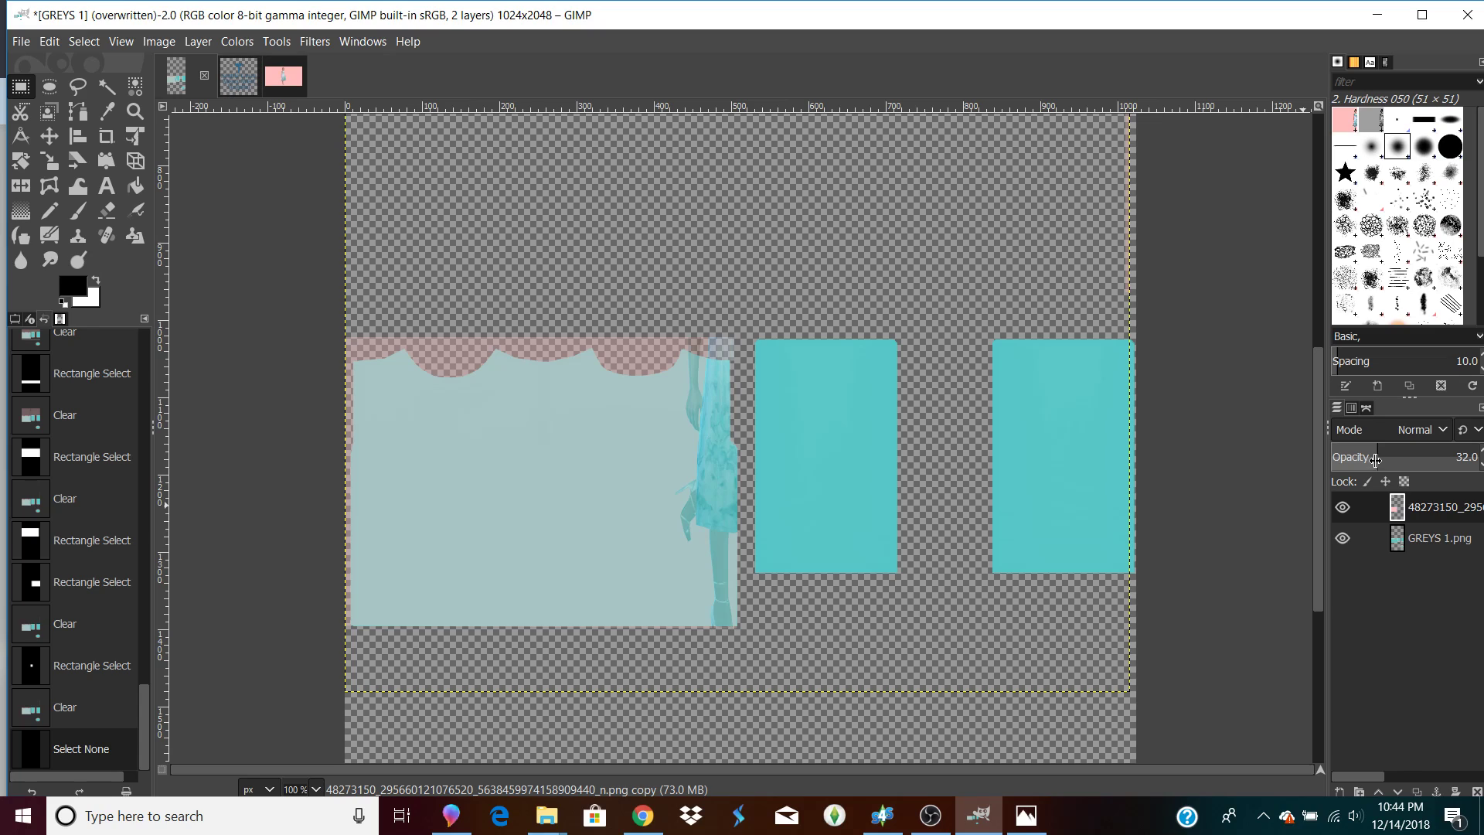
drag(1376, 461, 1482, 453)
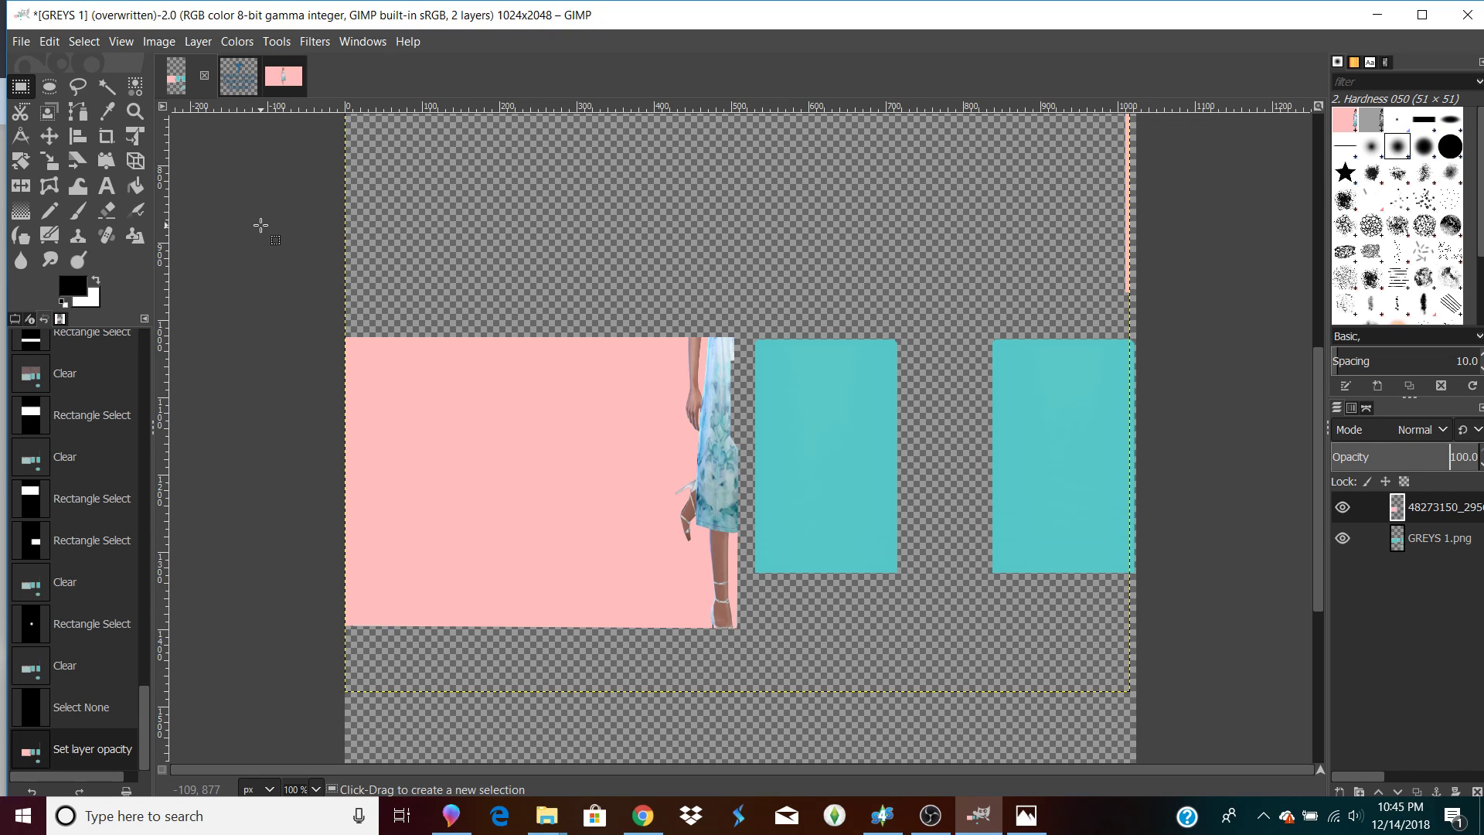
Look over the texture's overwrite and export commands, and switch briefly to Sims 4 Studio to view the shirt preview and its import option.
click(21, 41)
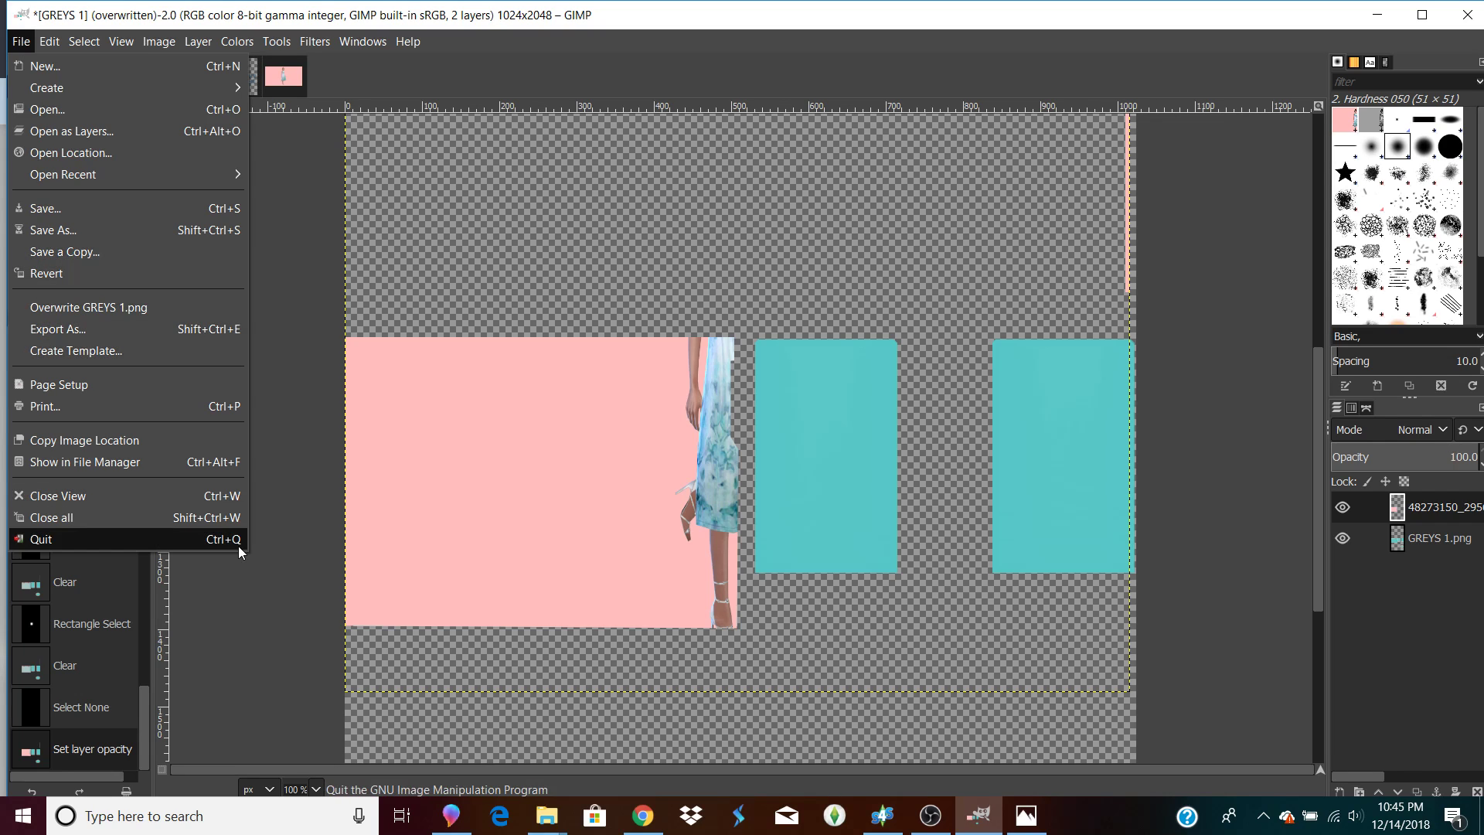
click(881, 815)
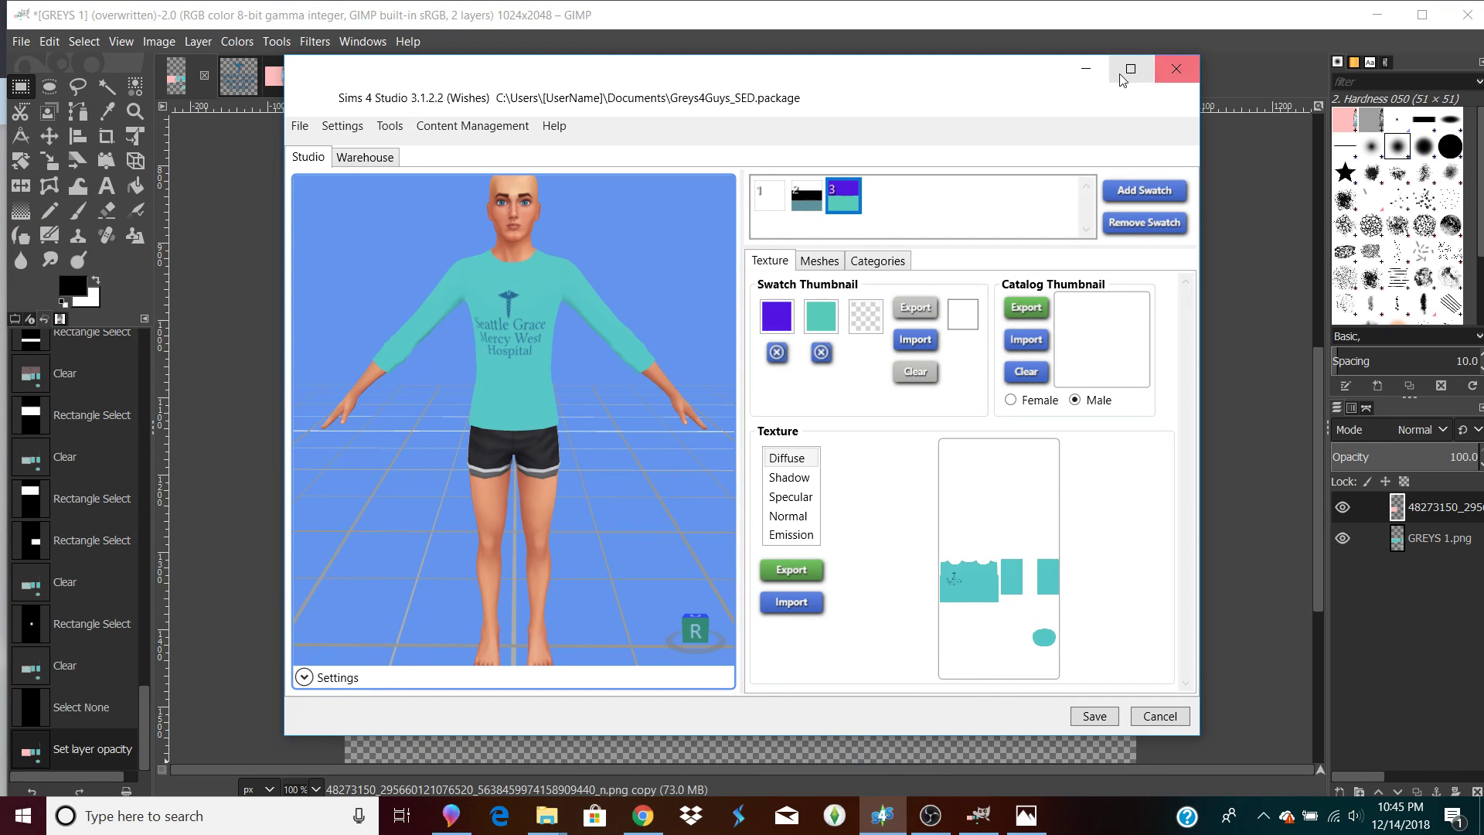
click(1085, 68)
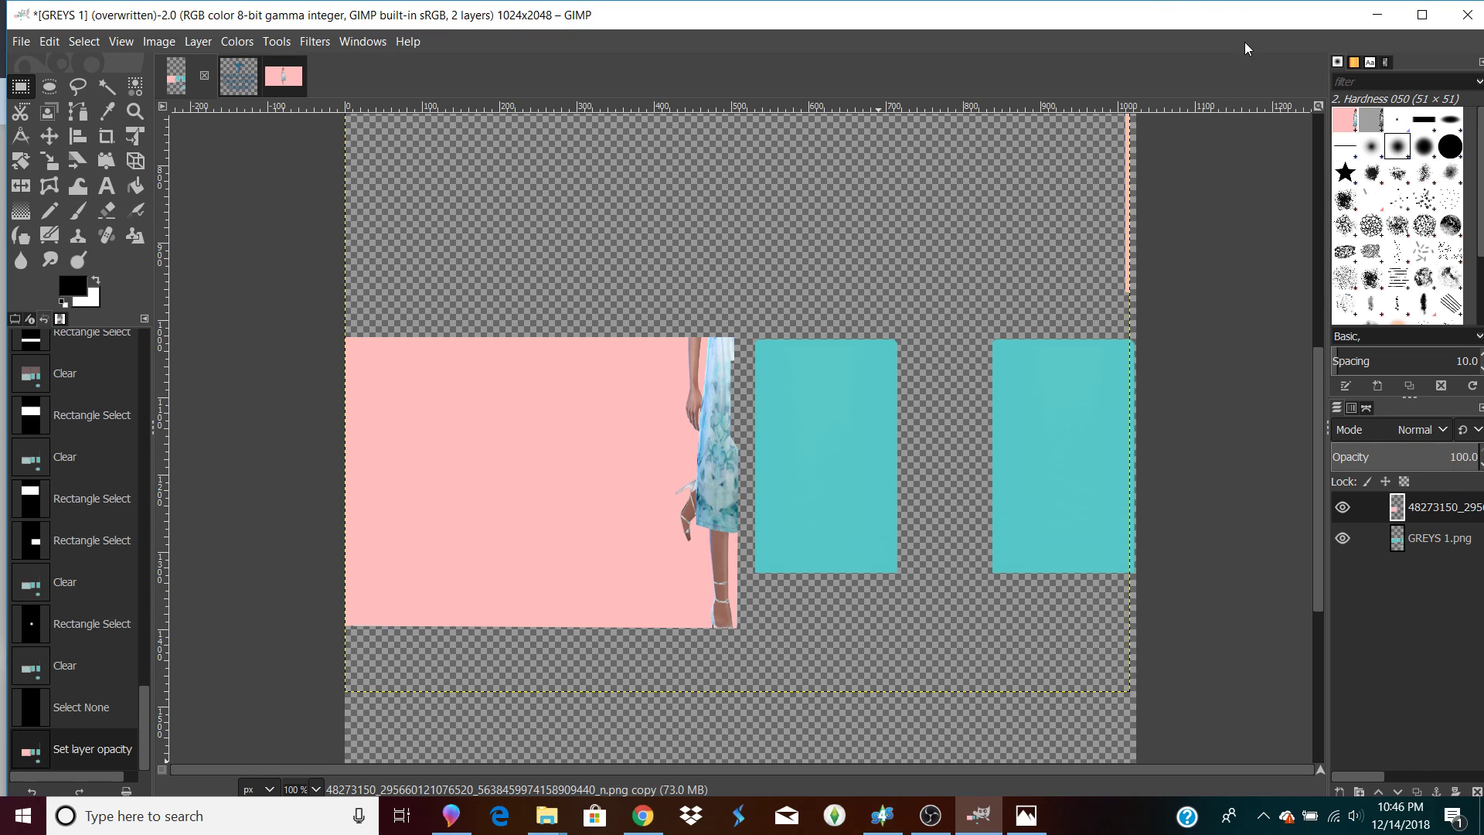
Minimize the GIMP and Paint 3D windows to bring up the Chrome browser.
click(1373, 12)
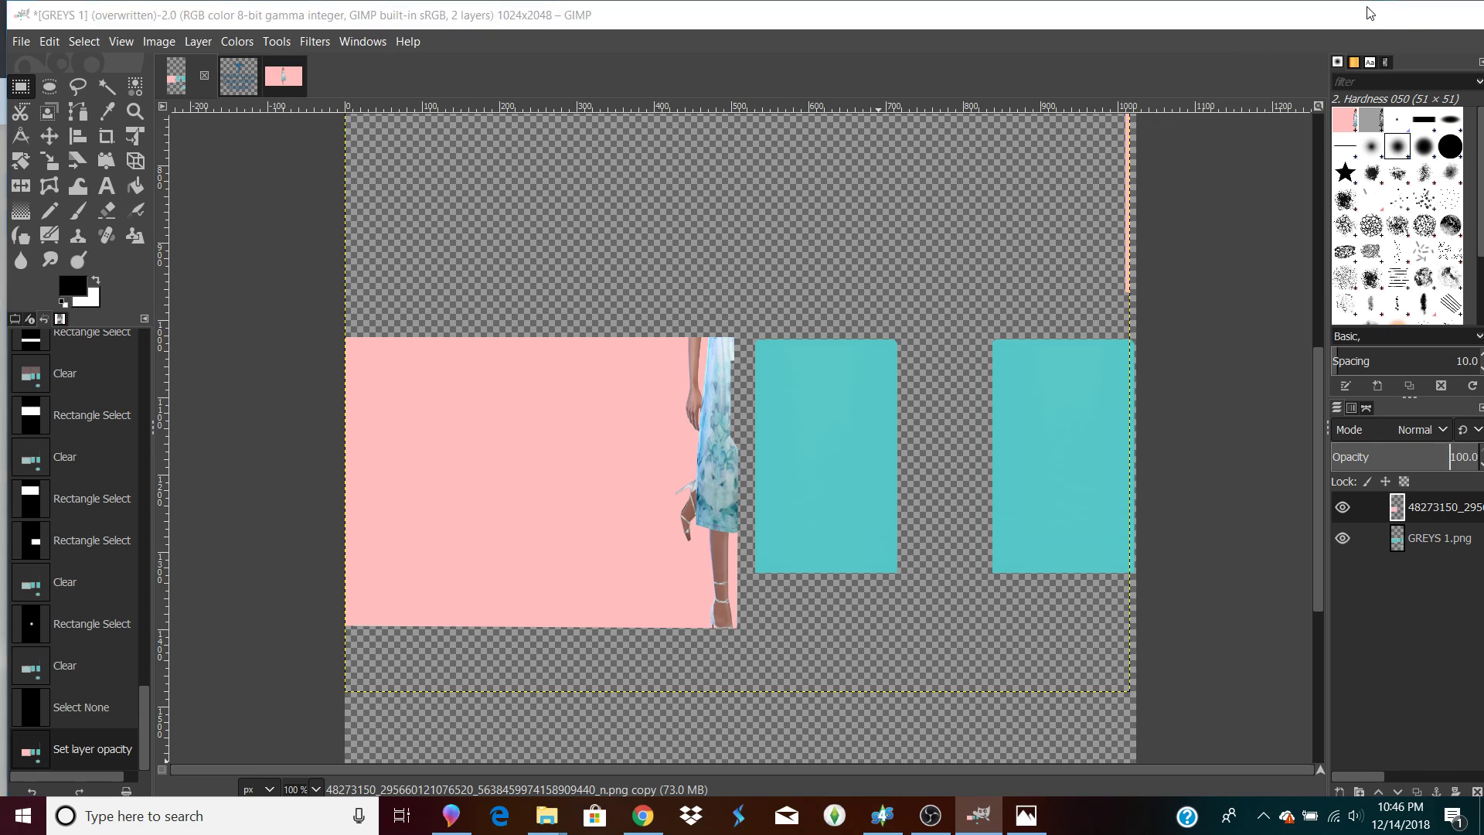
click(1285, 45)
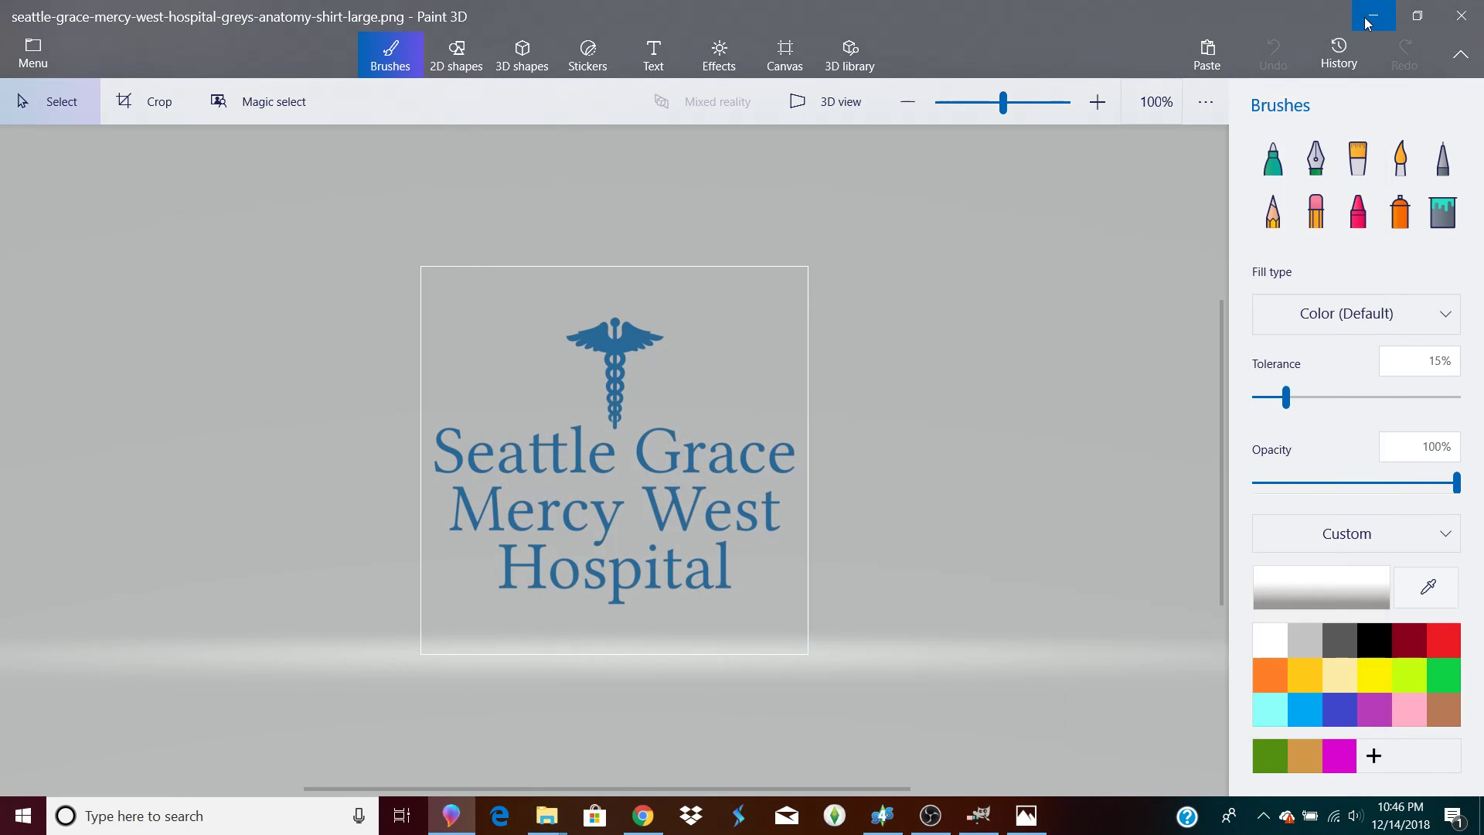
click(1373, 15)
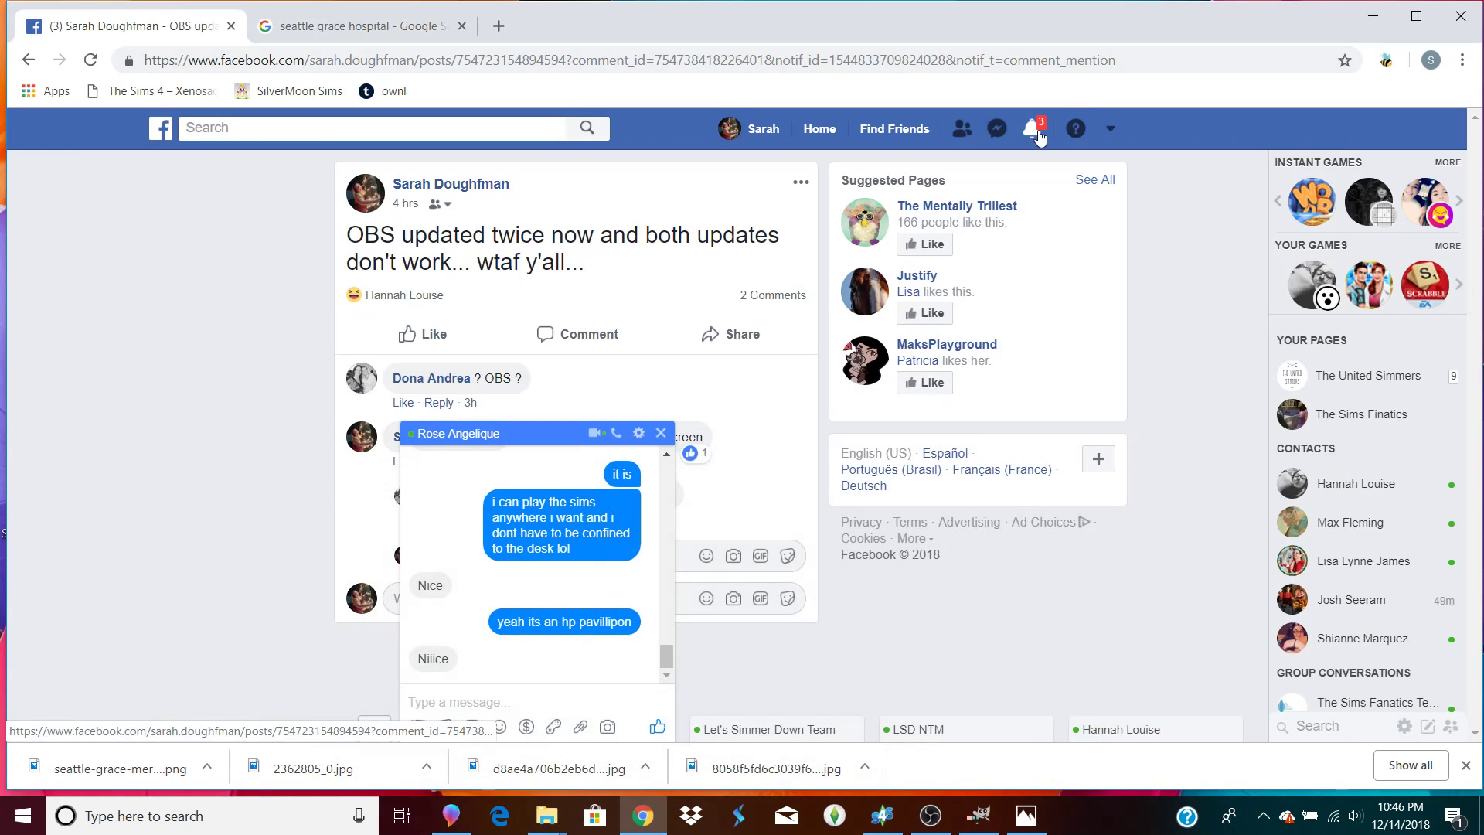